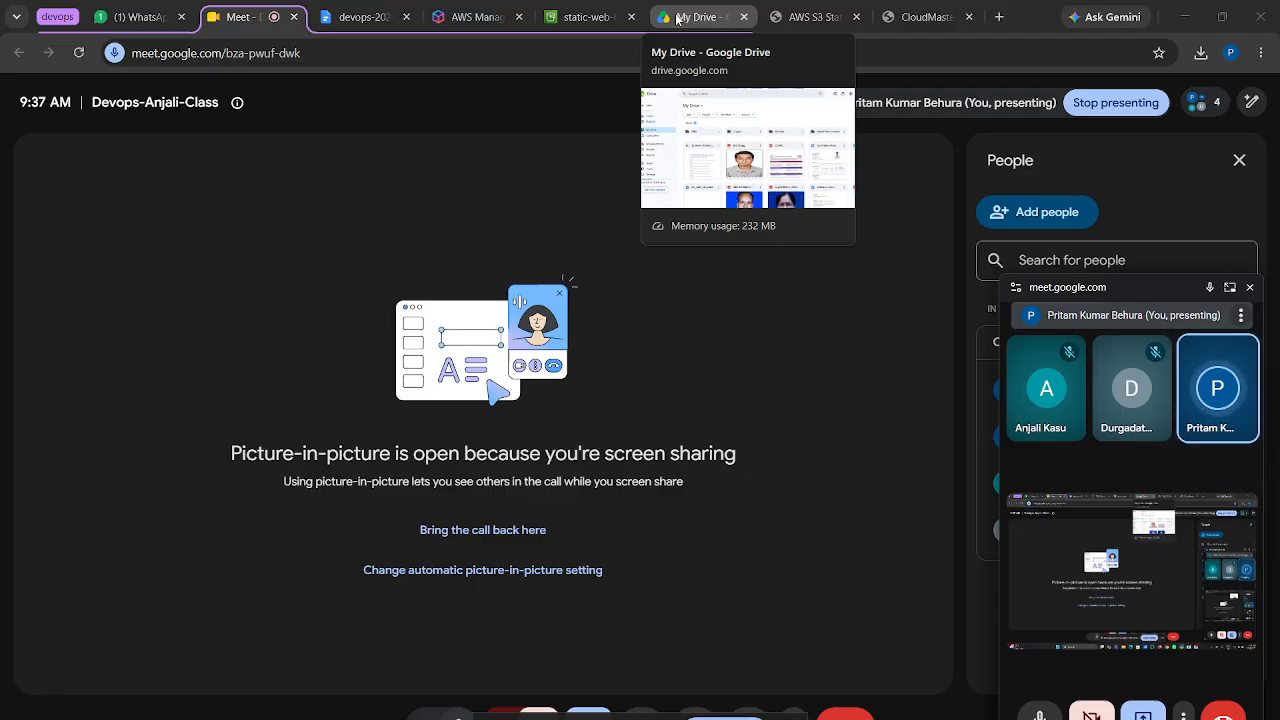
Open the Cross-Origin PDF from Google Drive's Saved from Chrome folder and move the floating meeting window off its content
{"action": "left_click", "coordinate": [677, 19]}
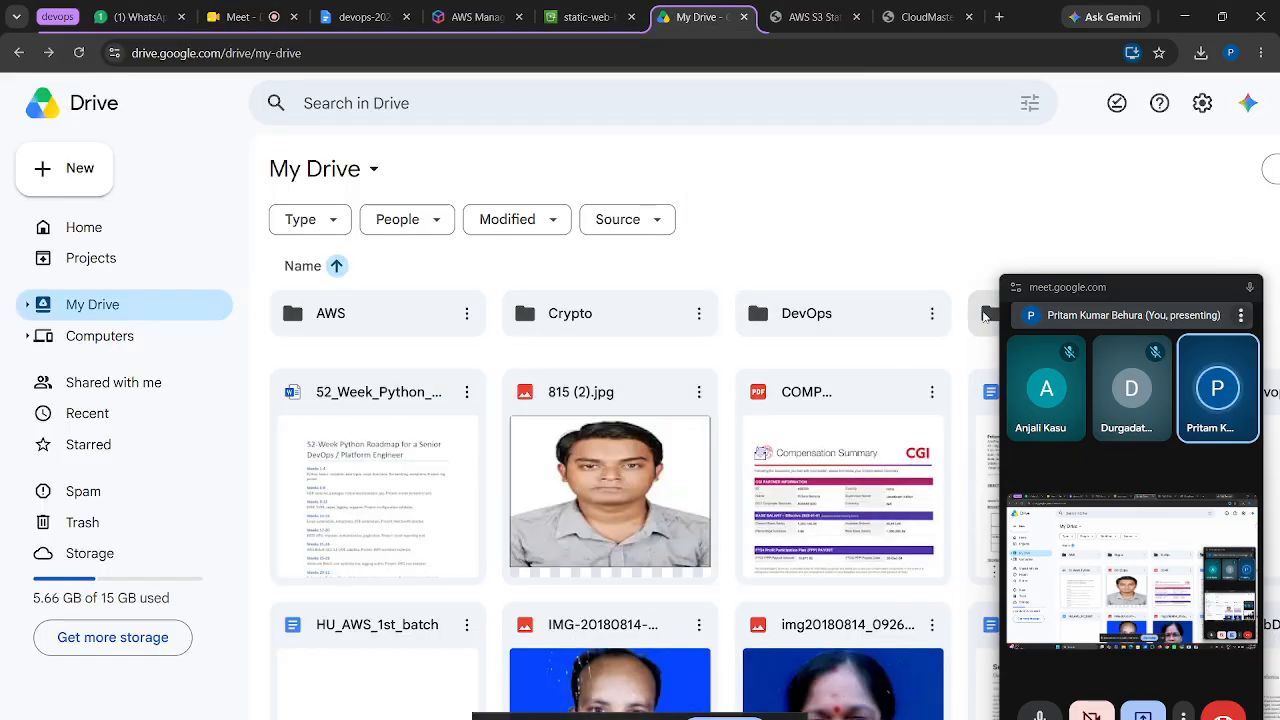
{"action": "double_click", "coordinate": [968, 315]}
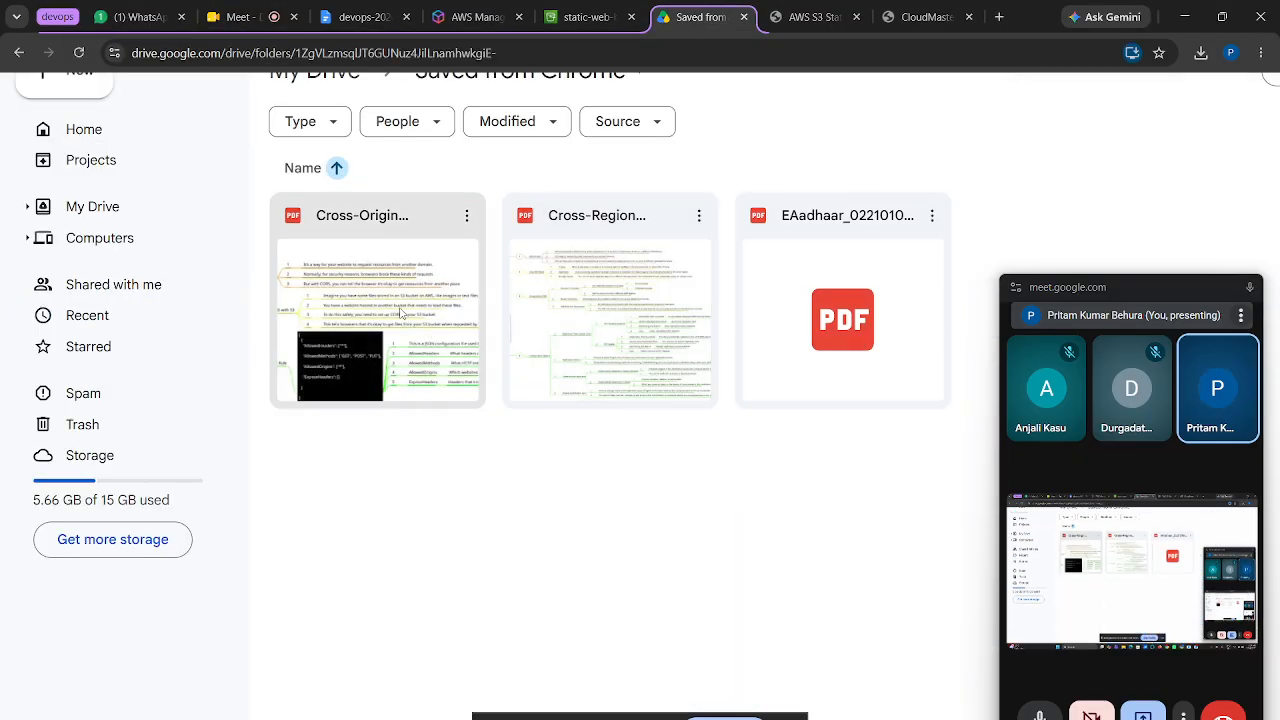
{"action": "double_click", "coordinate": [398, 311]}
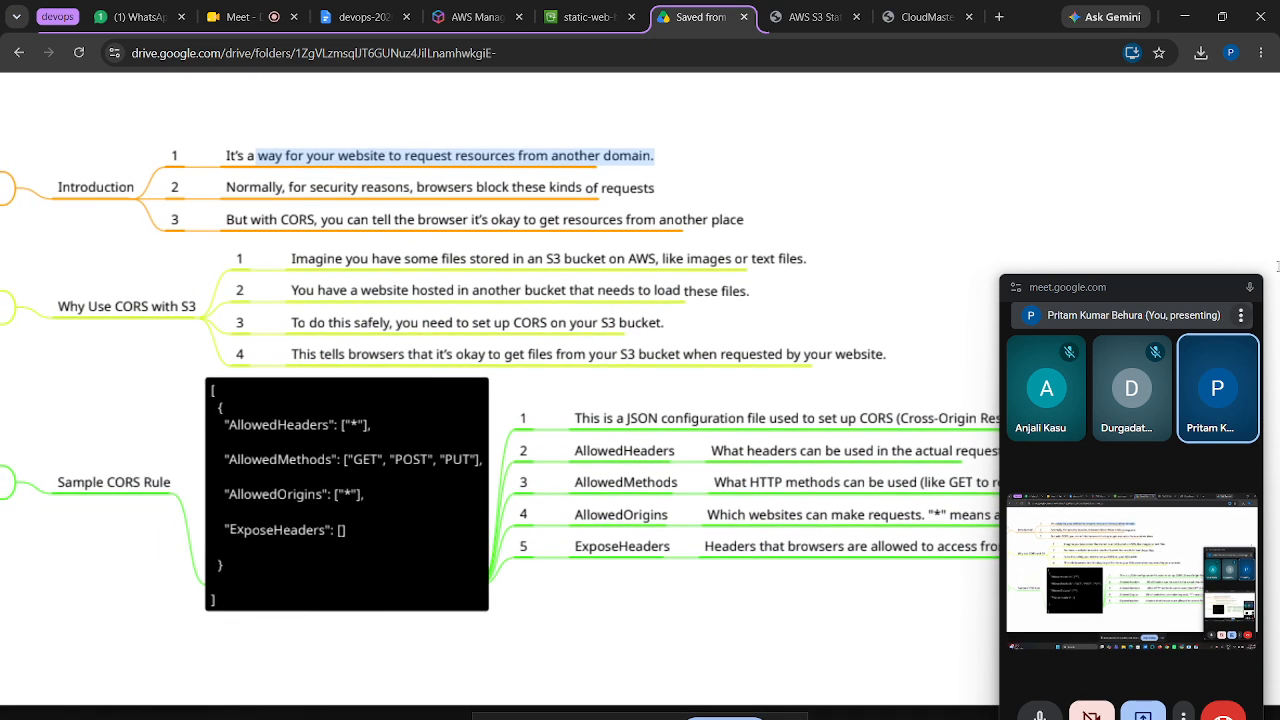
{"action": "left_click_drag", "start_coordinate": [1164, 287], "coordinate": [1167, 701]}
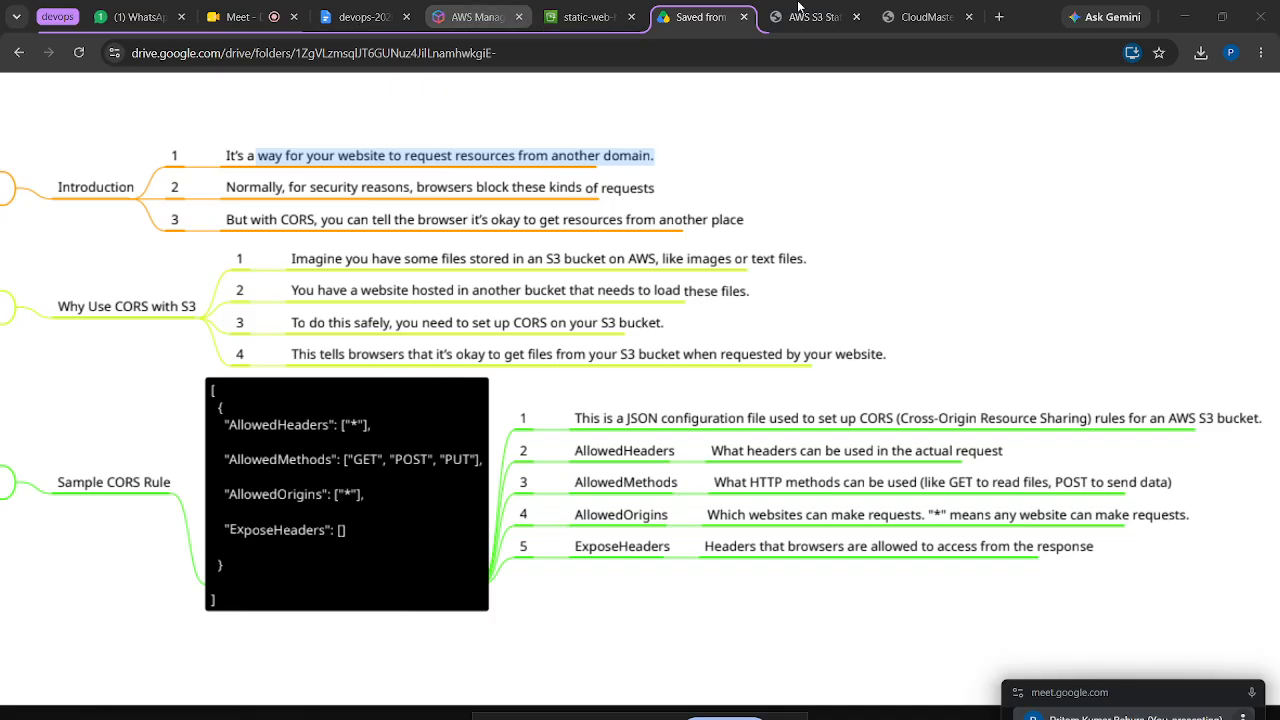
Compare the local CORS testing page with the S3-hosted static website demo, and dismiss the split view suggestion
{"action": "mouse_move", "coordinate": [938, 21]}
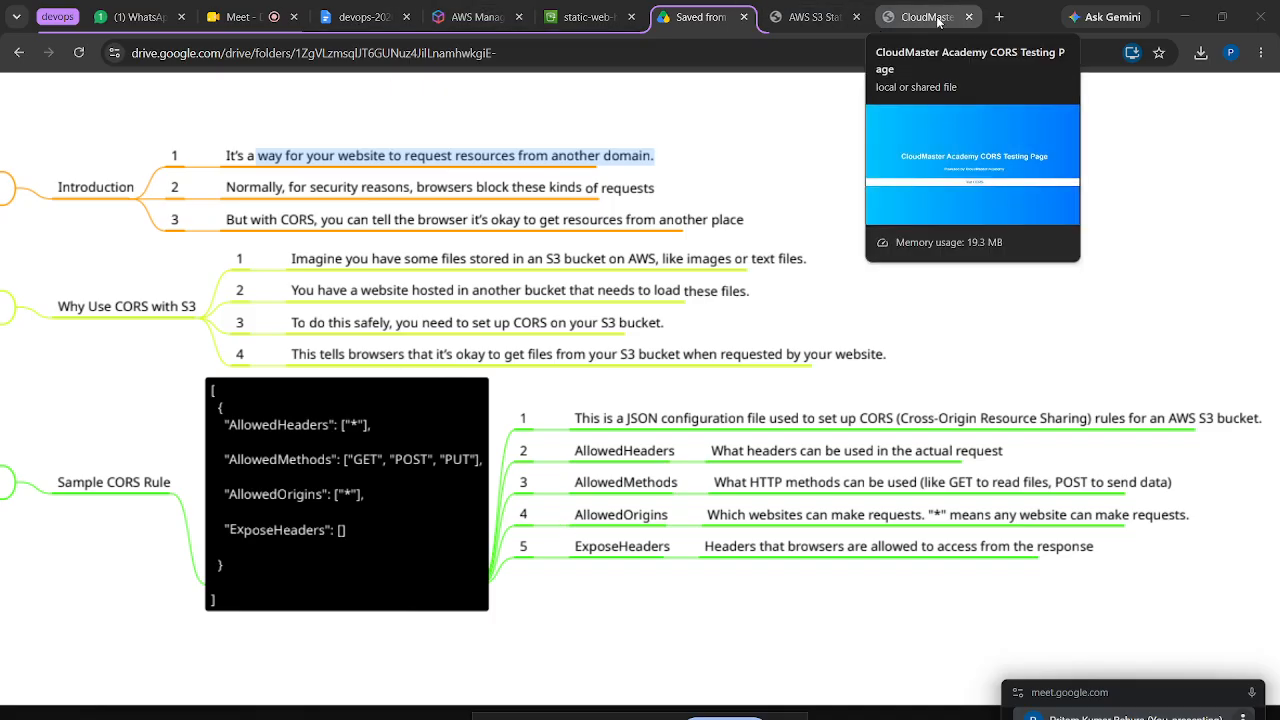
{"action": "left_click", "coordinate": [938, 21]}
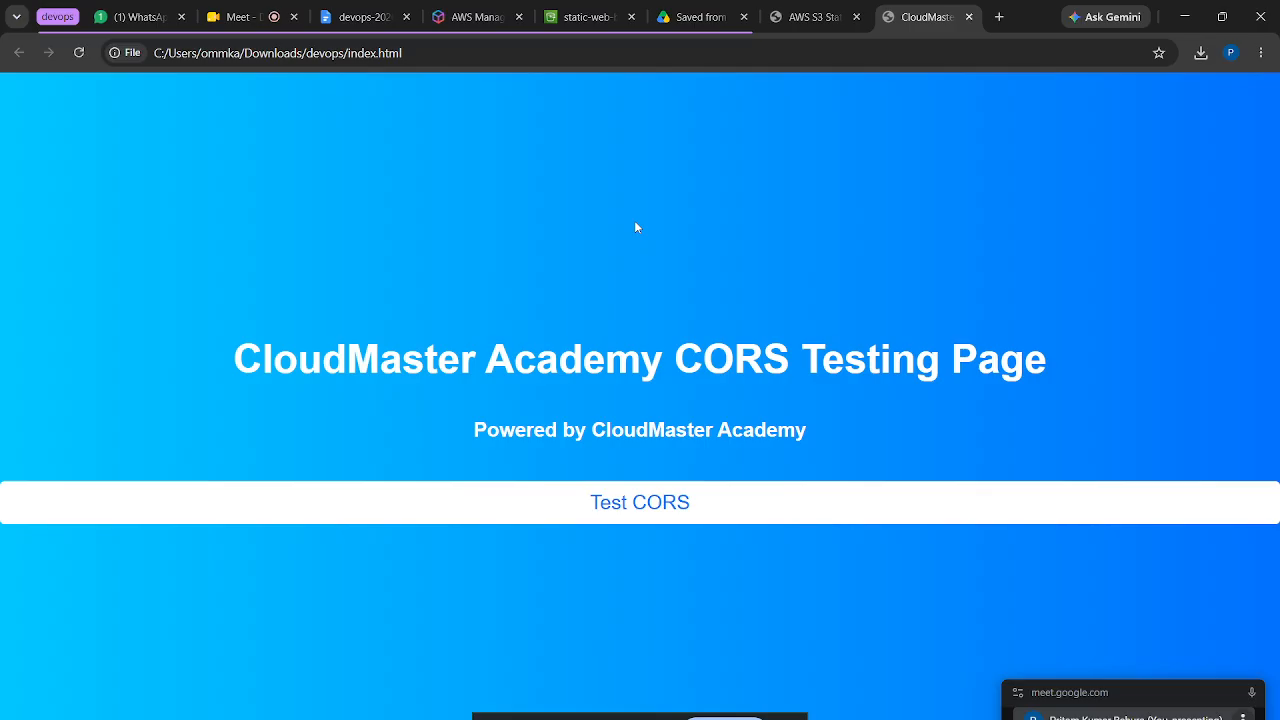
{"action": "left_click", "coordinate": [808, 18]}
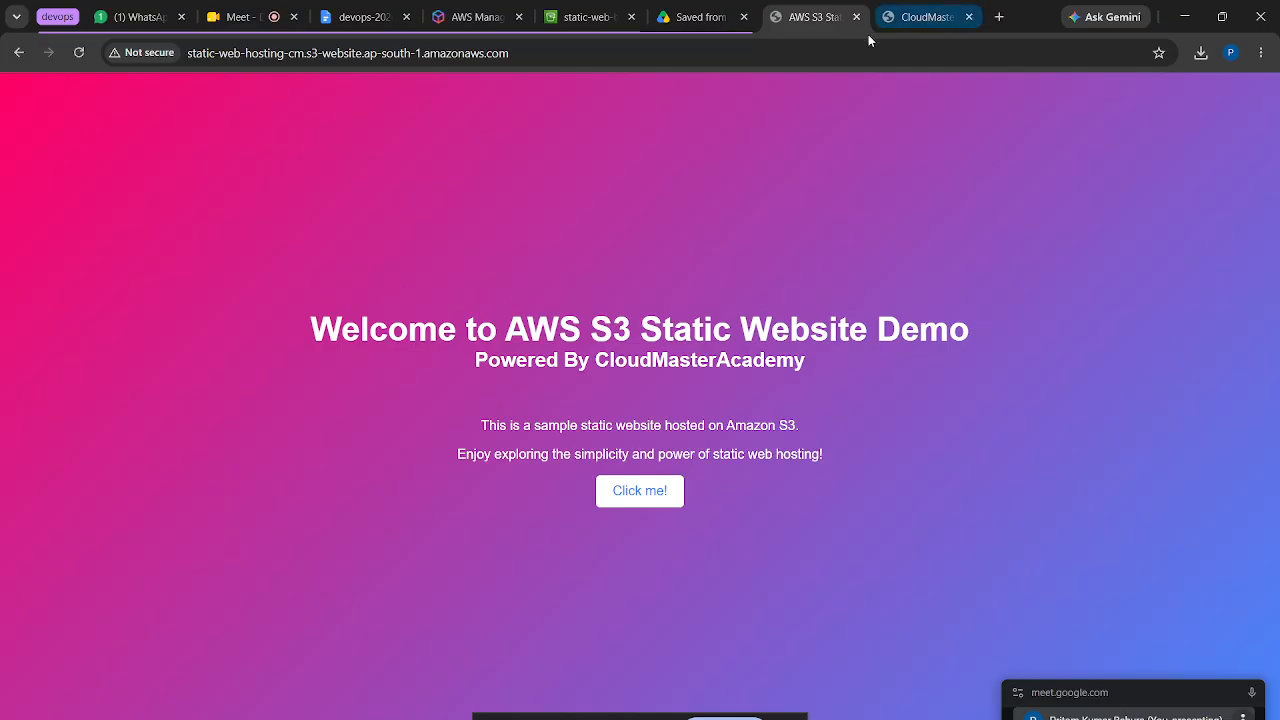
{"action": "left_click", "coordinate": [912, 20]}
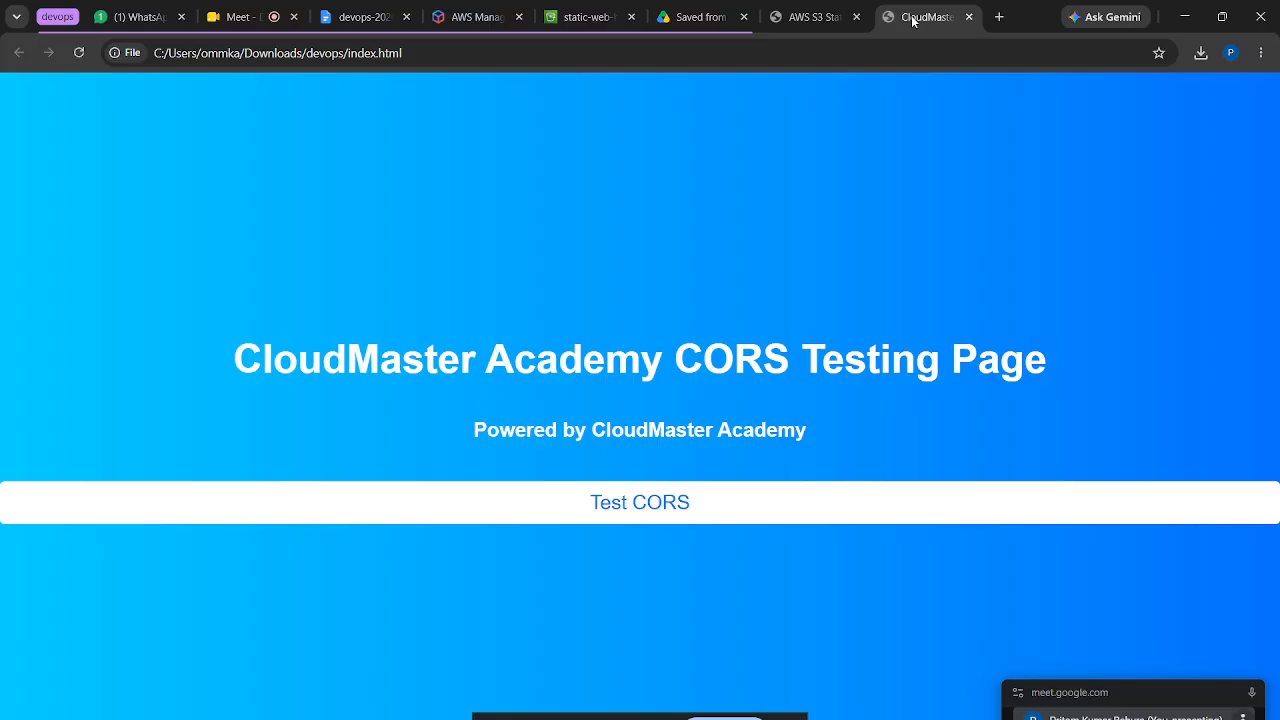
{"action": "left_click", "coordinate": [795, 22]}
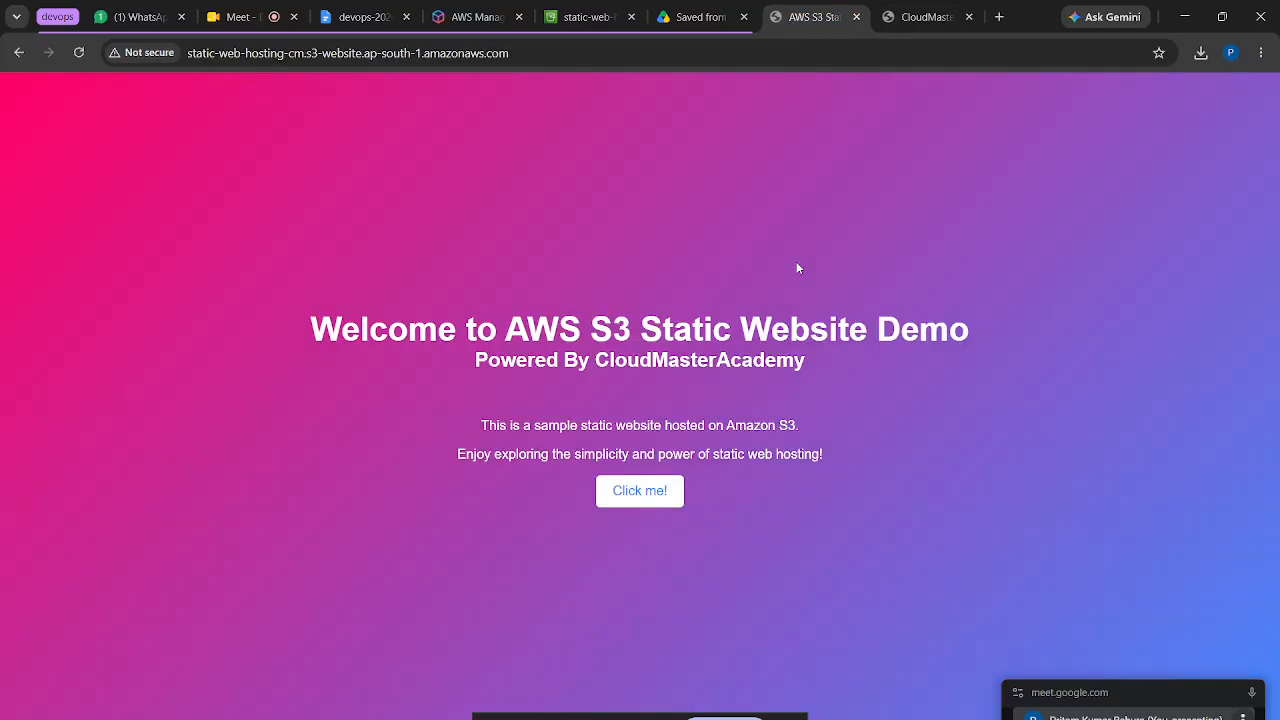
{"action": "left_click", "coordinate": [912, 22]}
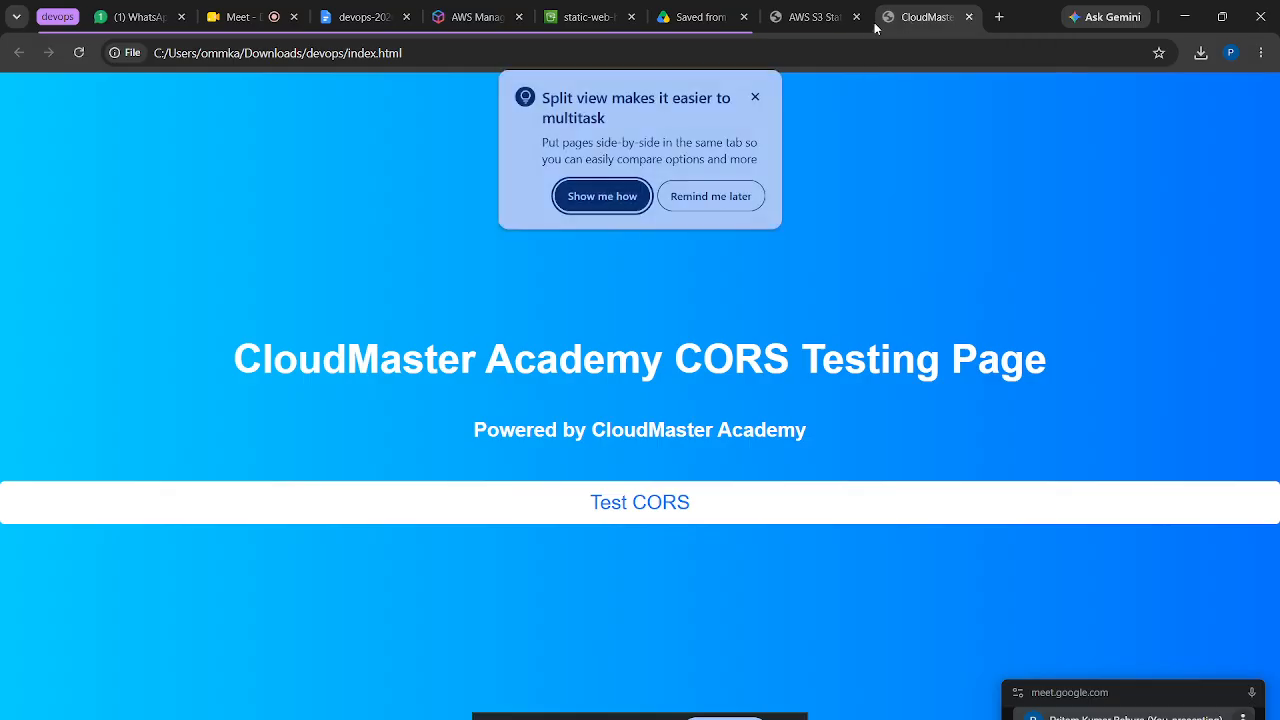
{"action": "left_click", "coordinate": [822, 22]}
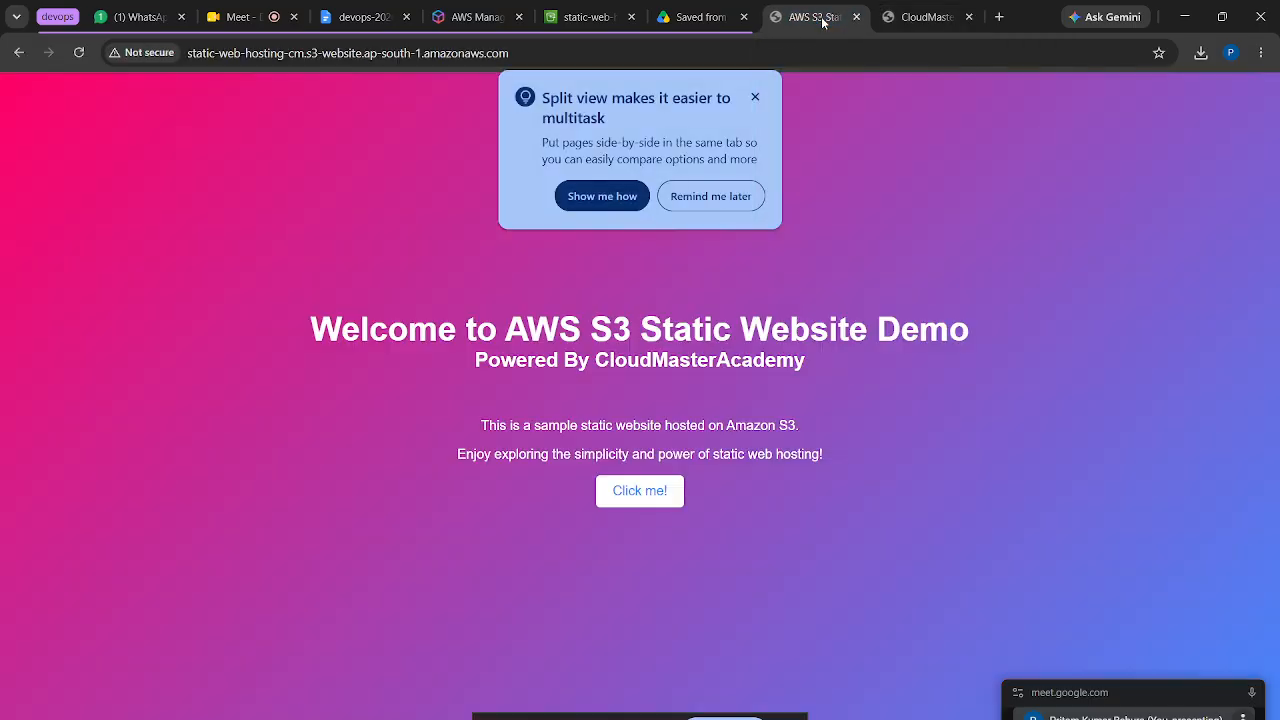
{"action": "left_click", "coordinate": [740, 196]}
{"action": "left_click", "coordinate": [918, 20]}
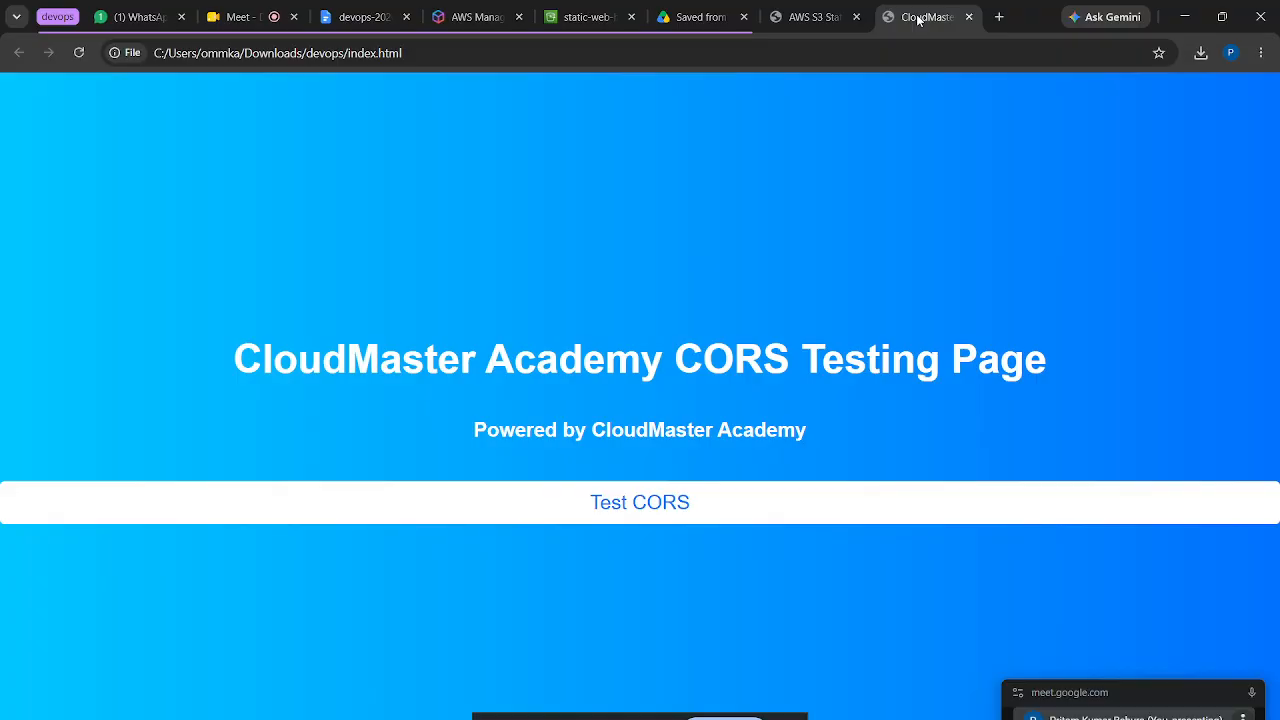
Highlight the headings and web addresses of the S3 static website demo and the local CORS testing page
{"action": "left_click", "coordinate": [790, 20]}
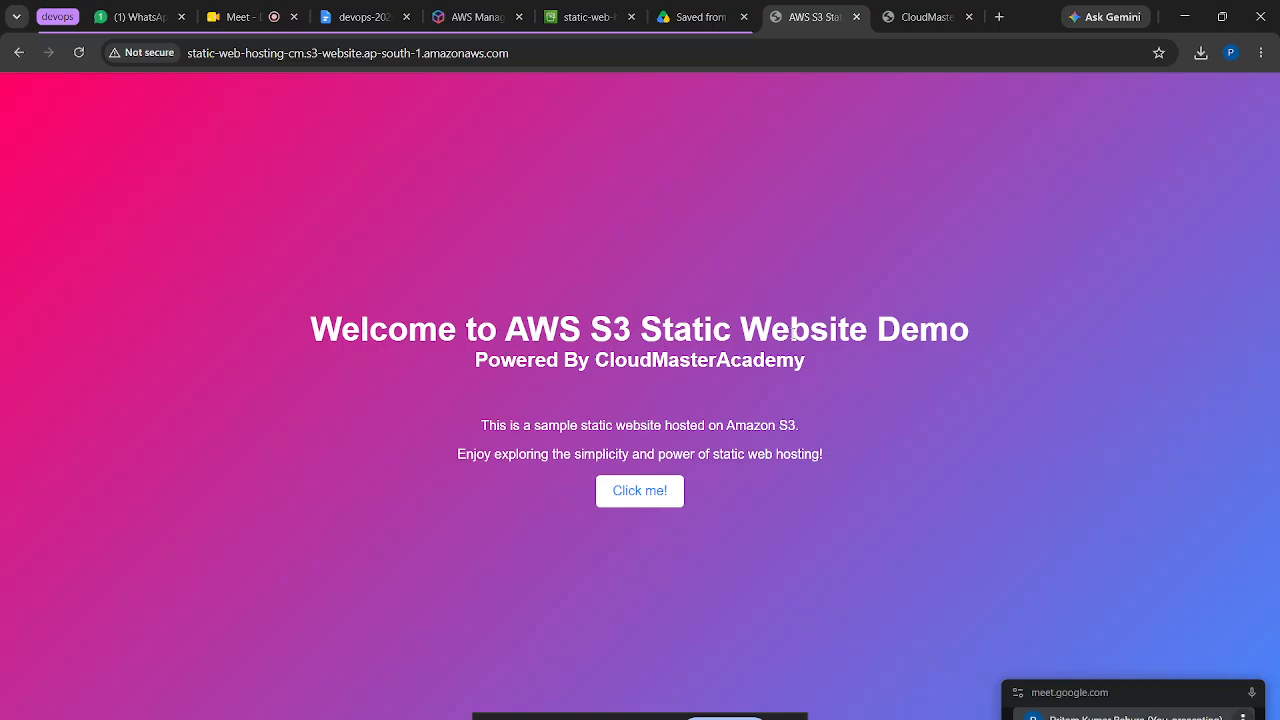
{"action": "left_click_drag", "start_coordinate": [697, 328], "coordinate": [964, 330]}
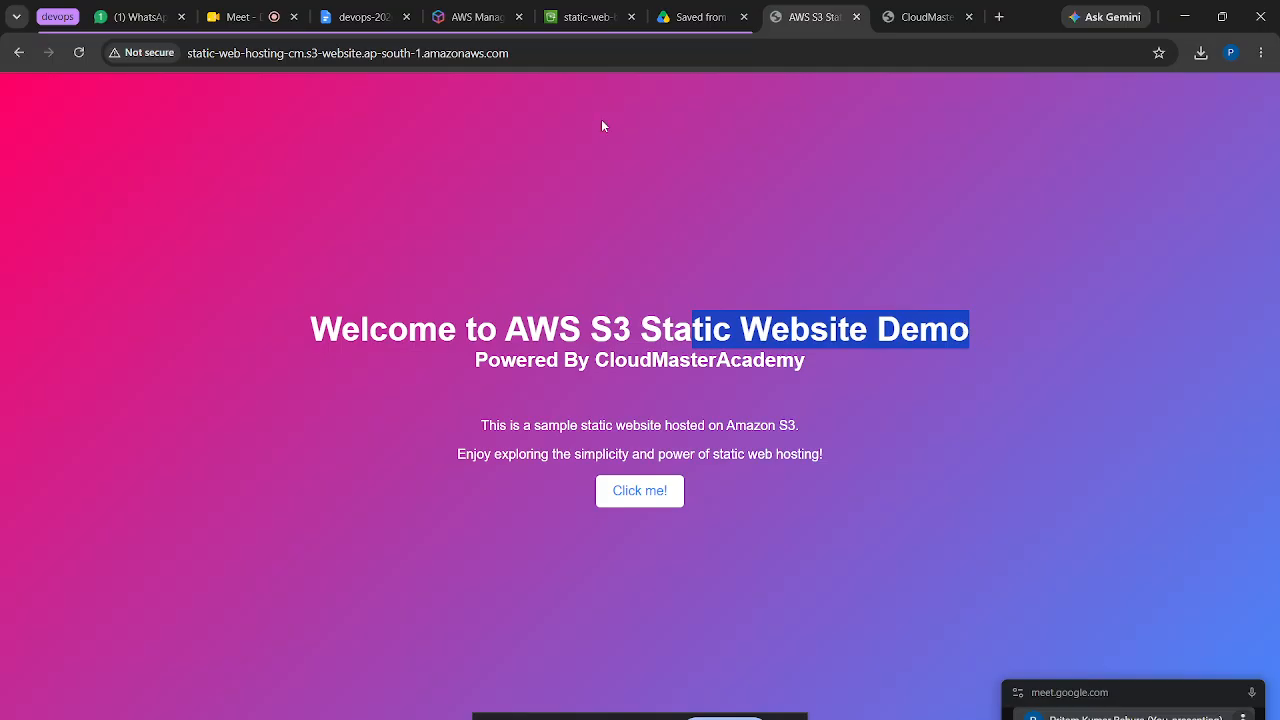
{"action": "left_click", "coordinate": [577, 52]}
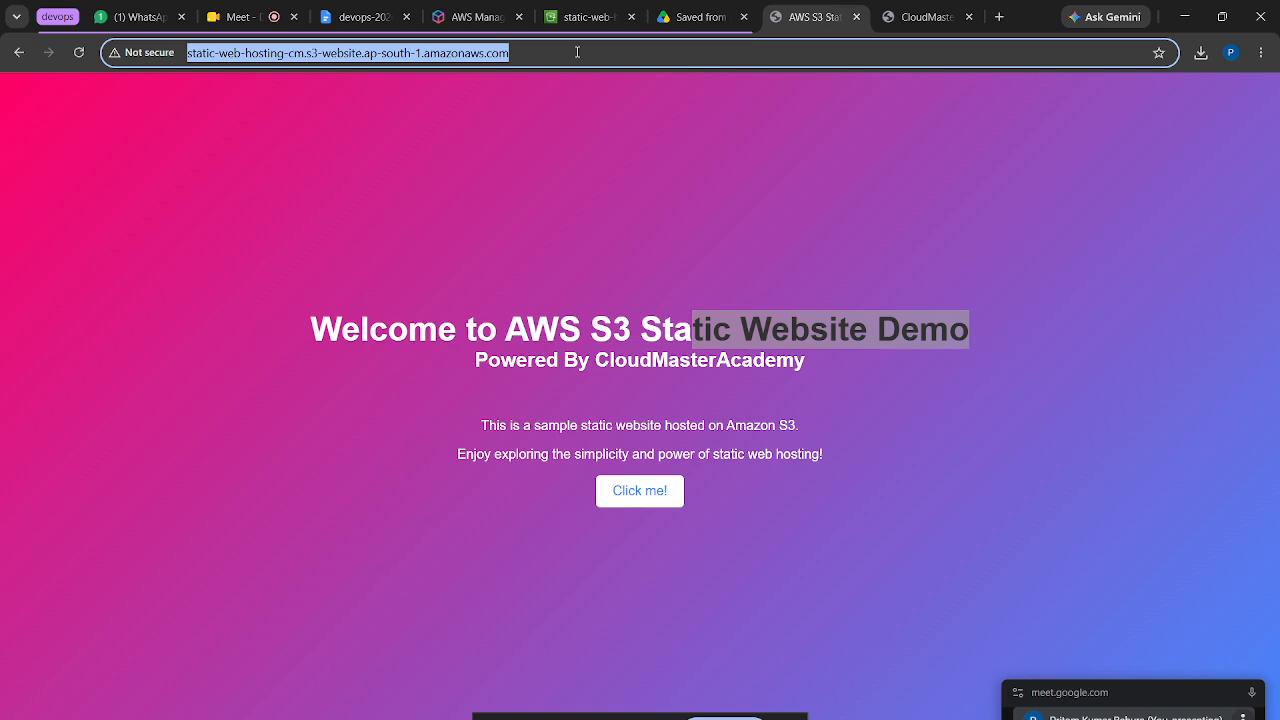
{"action": "left_click", "coordinate": [922, 17]}
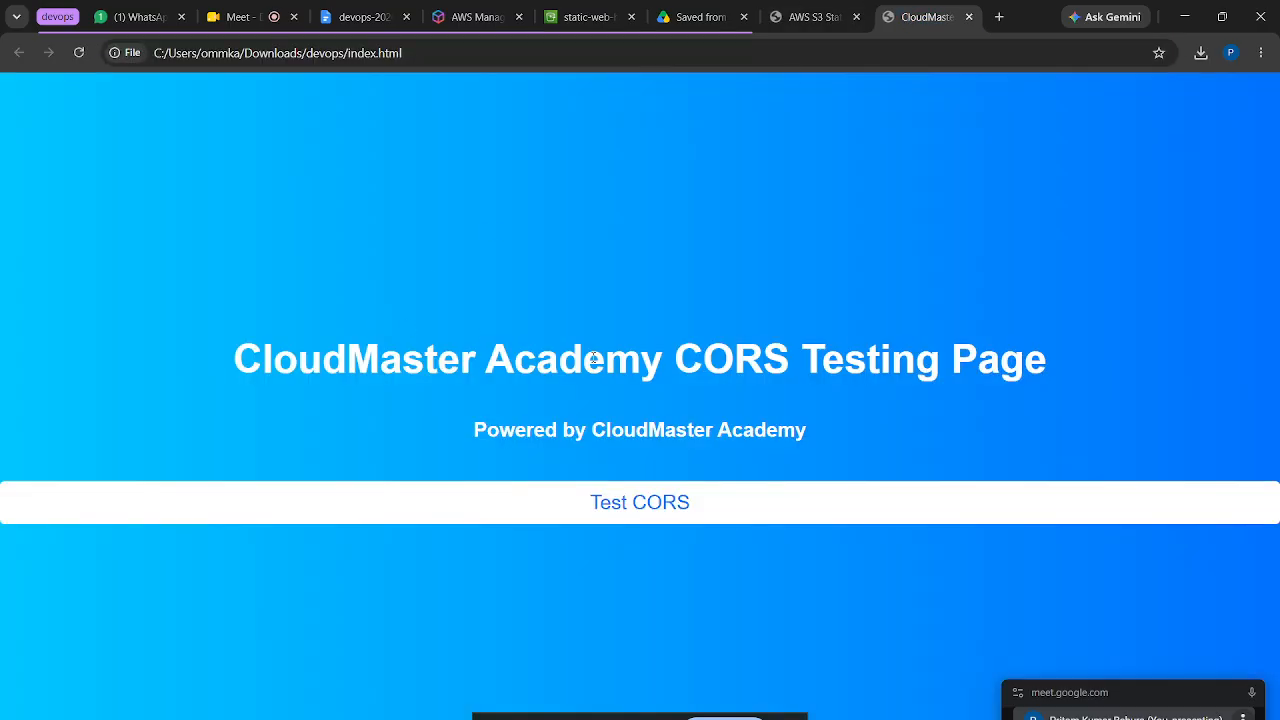
{"action": "left_click_drag", "start_coordinate": [593, 357], "coordinate": [893, 335]}
{"action": "left_click", "coordinate": [450, 260]}
{"action": "left_click", "coordinate": [423, 51]}
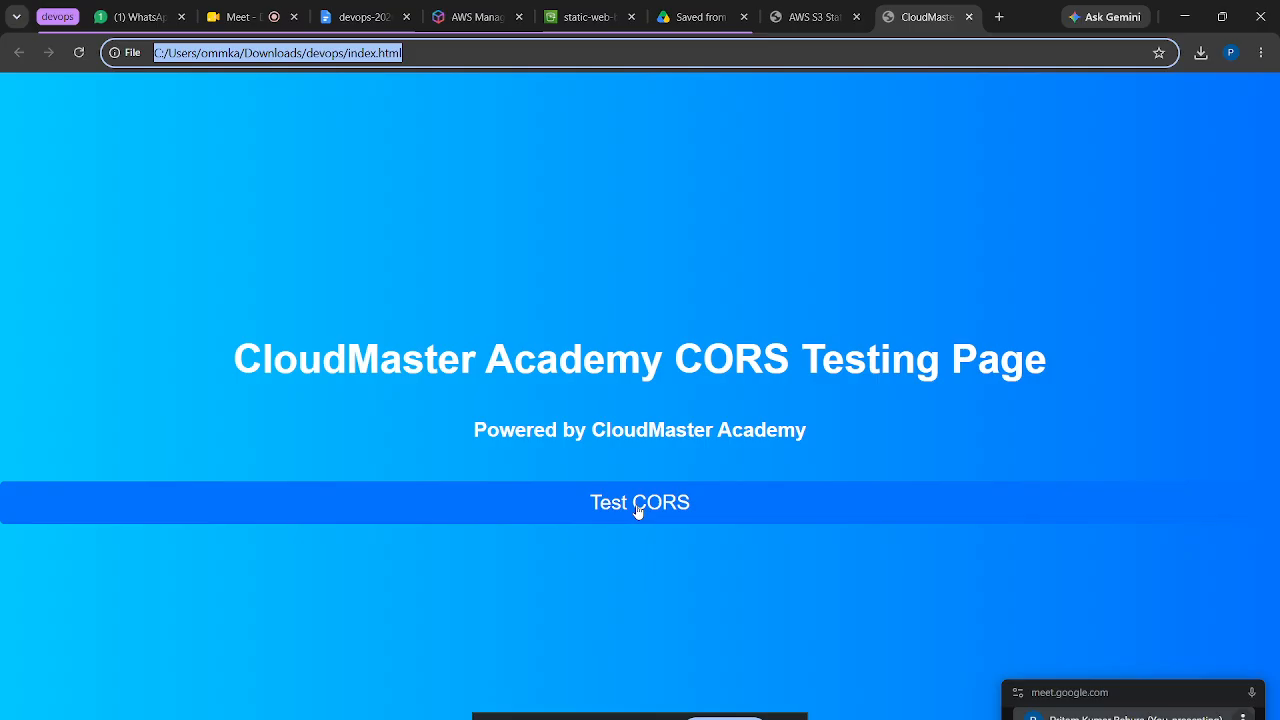
Open the cors text file from the devops folder in File Explorer, examine its enlarged text, and minimize it
{"action": "key", "text": "alt+Tab"}
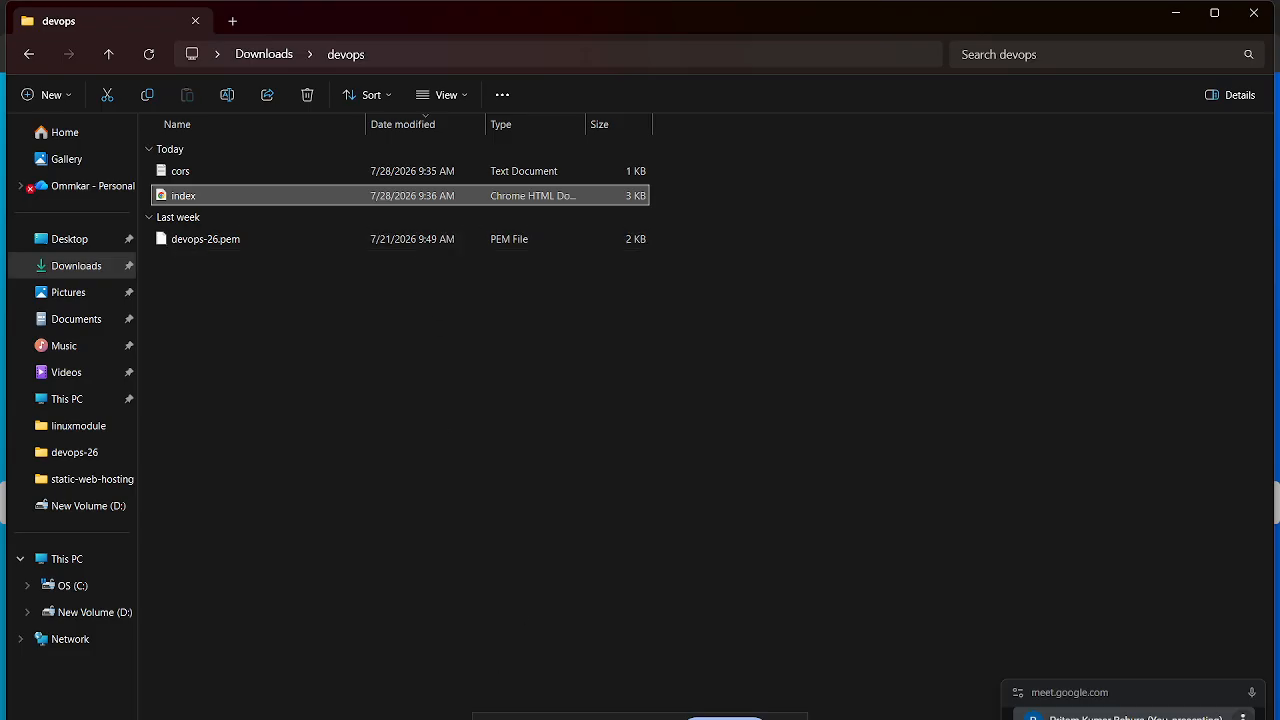
{"action": "mouse_move", "coordinate": [594, 719]}
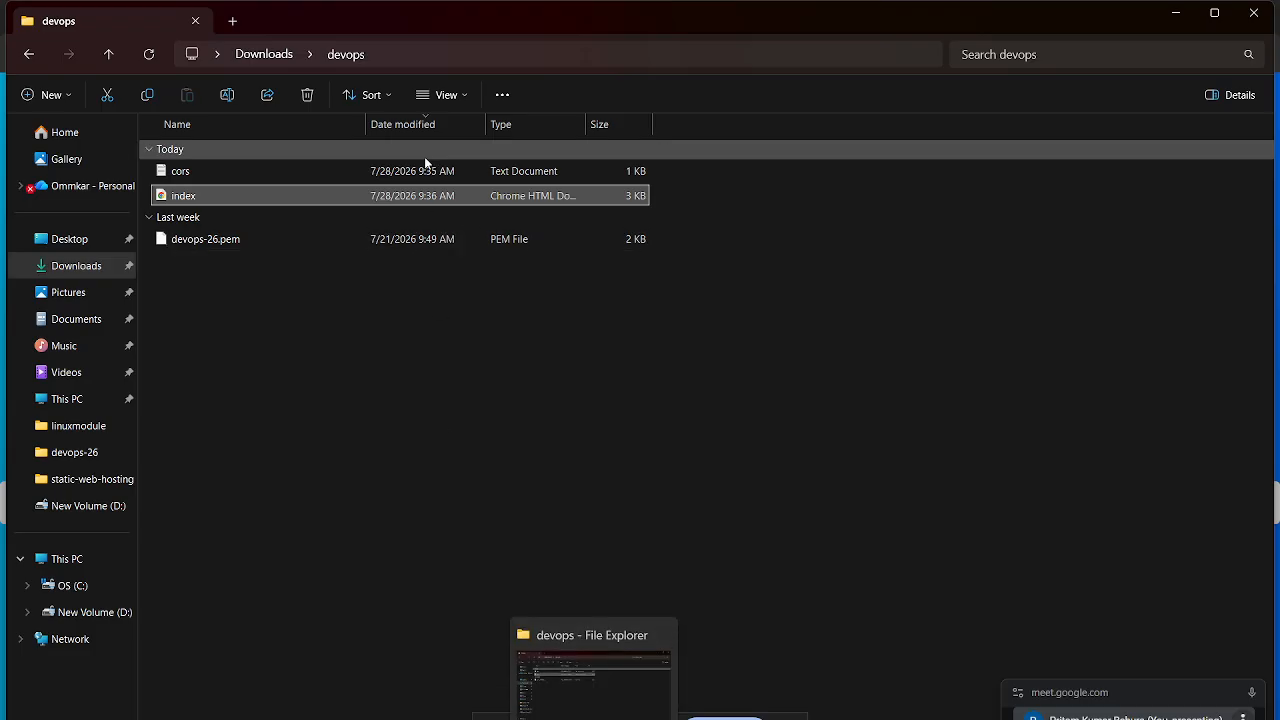
{"action": "left_click", "coordinate": [263, 172], "text": "ctrl"}
{"action": "double_click", "coordinate": [263, 172]}
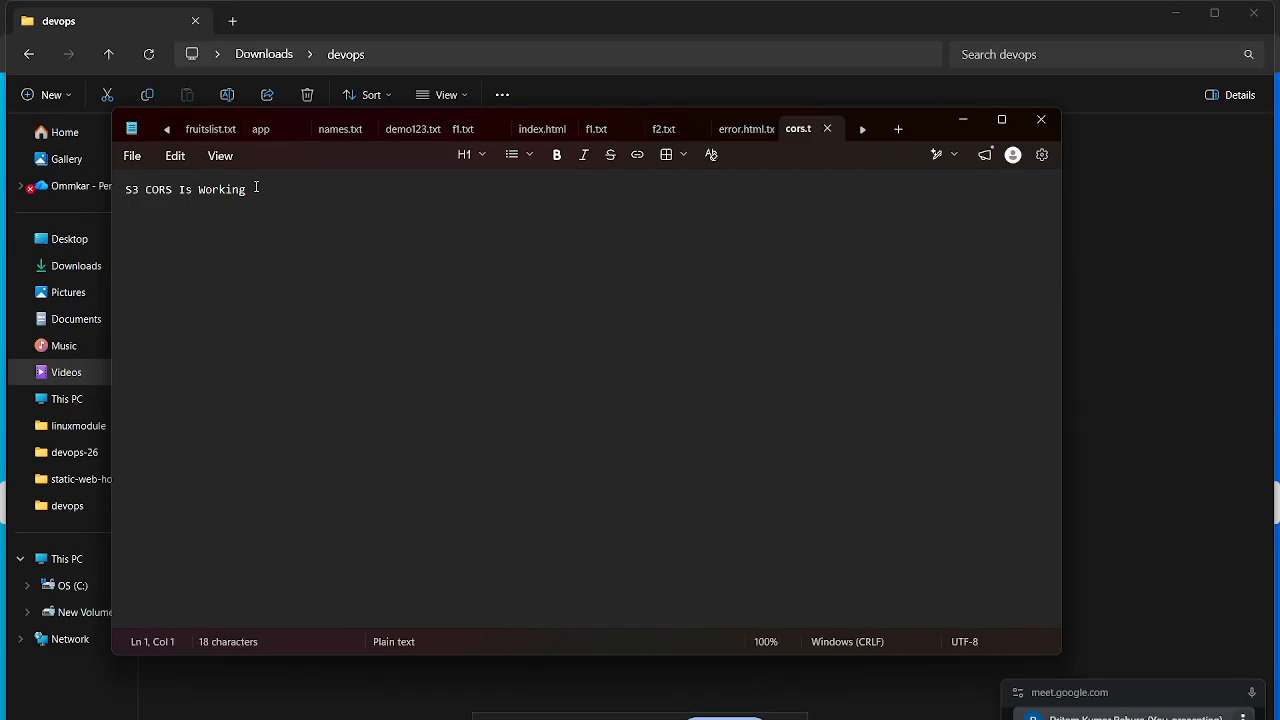
{"action": "scroll", "coordinate": [256, 187], "scroll_direction": "up", "scroll_amount": 5}
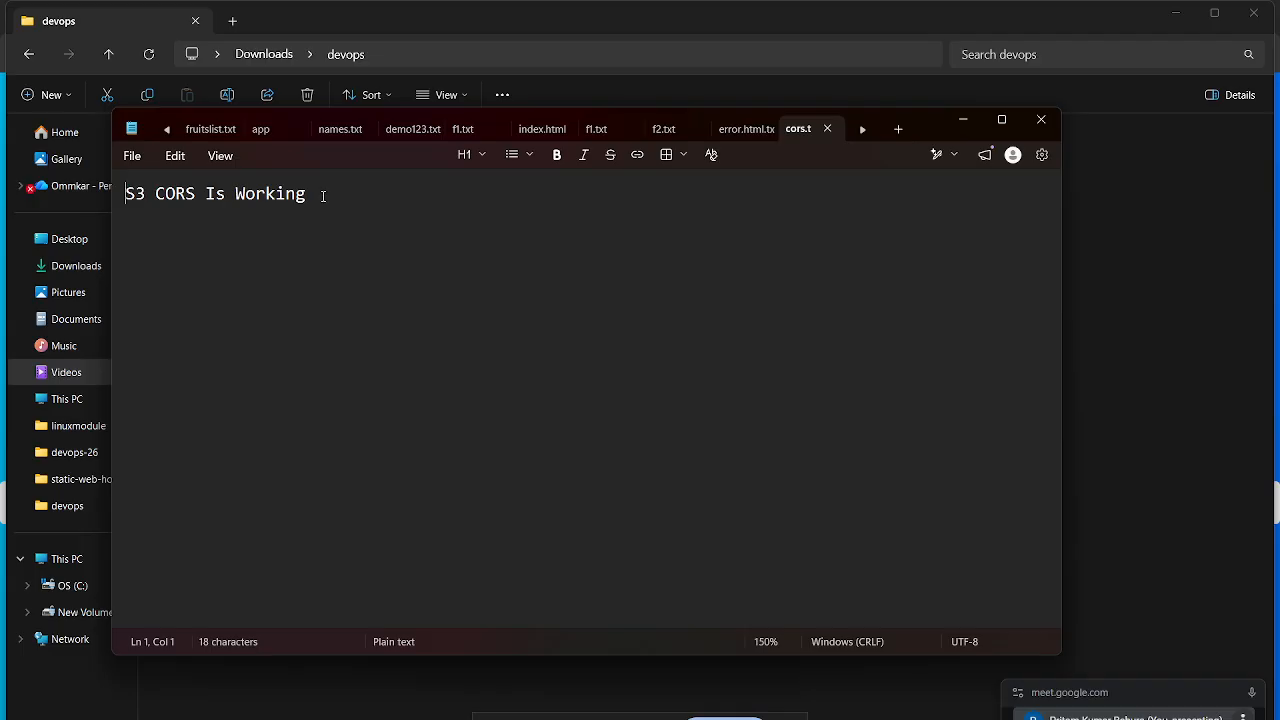
{"action": "left_click_drag", "start_coordinate": [323, 194], "coordinate": [107, 193]}
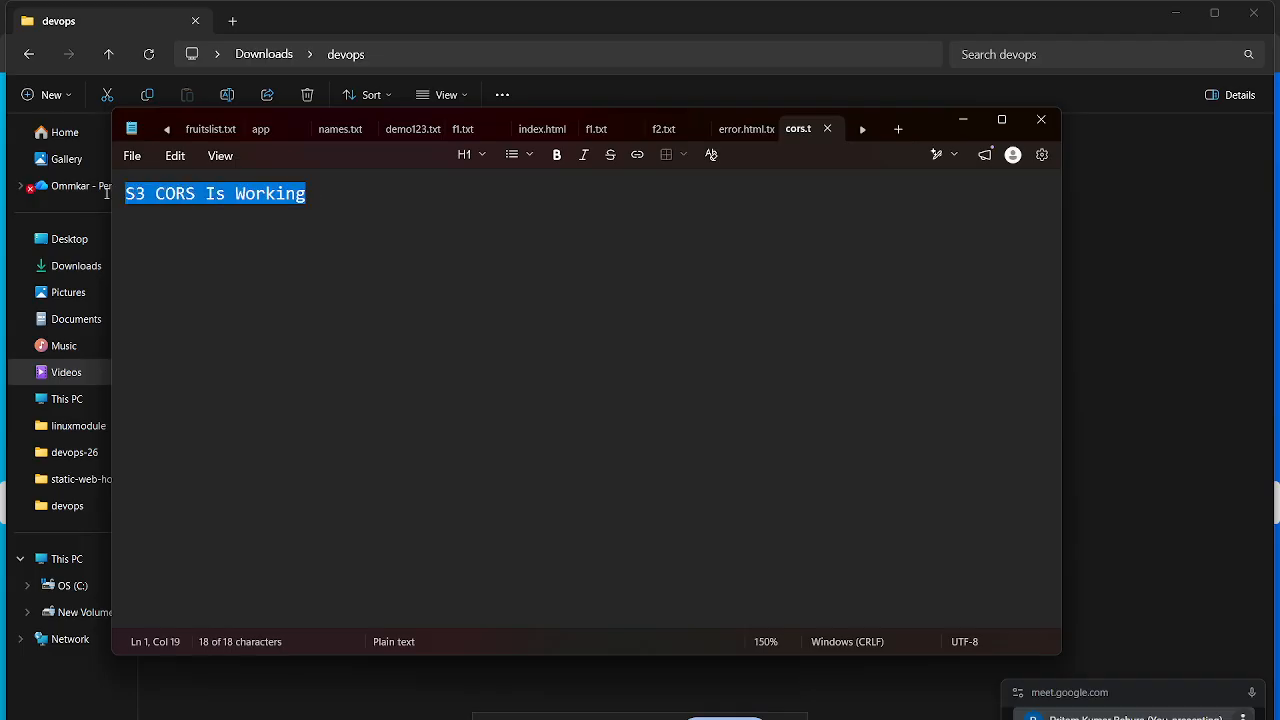
{"action": "left_click", "coordinate": [963, 122]}
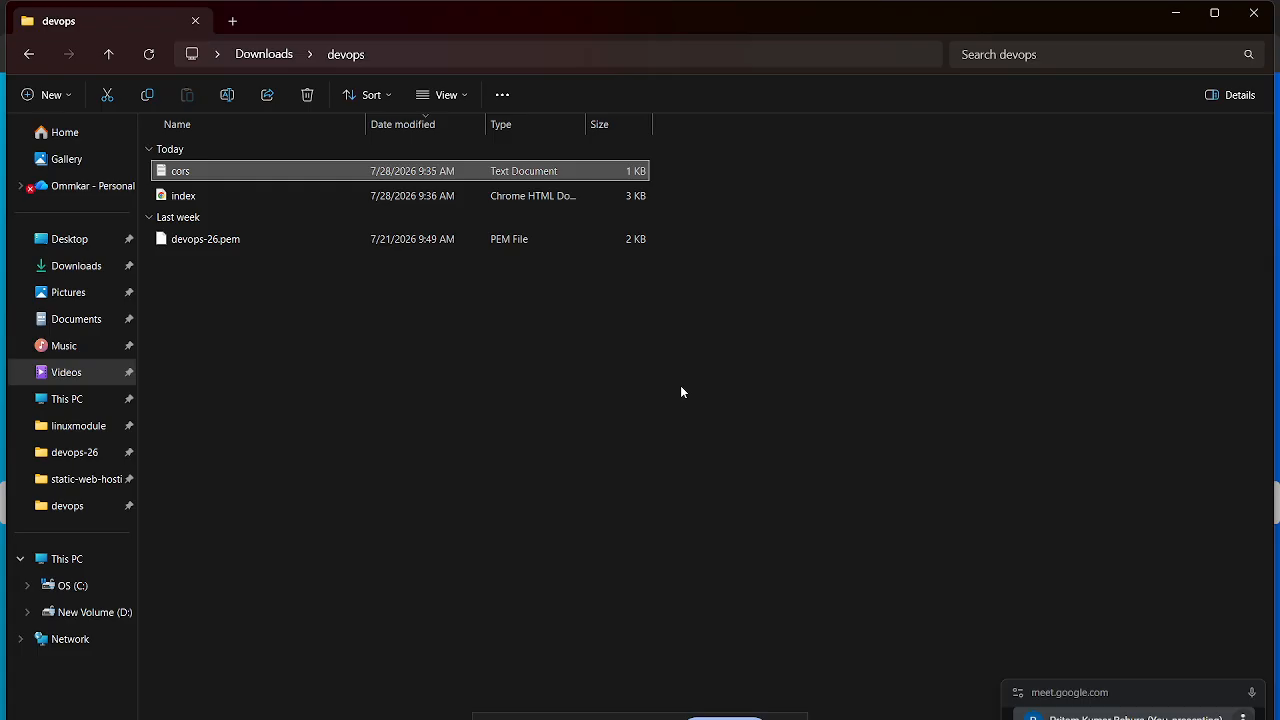
Switch back to the CORS testing page in Chrome
{"action": "mouse_move", "coordinate": [852, 719]}
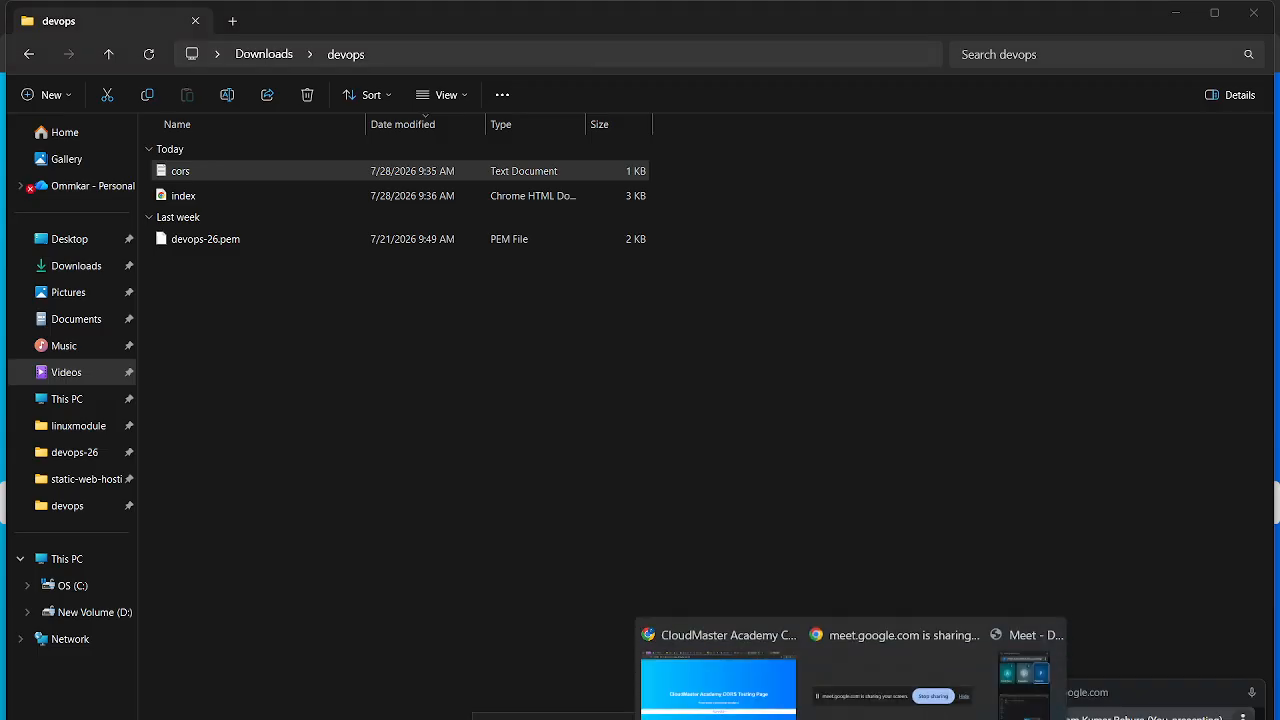
{"action": "key", "text": "alt+Tab"}
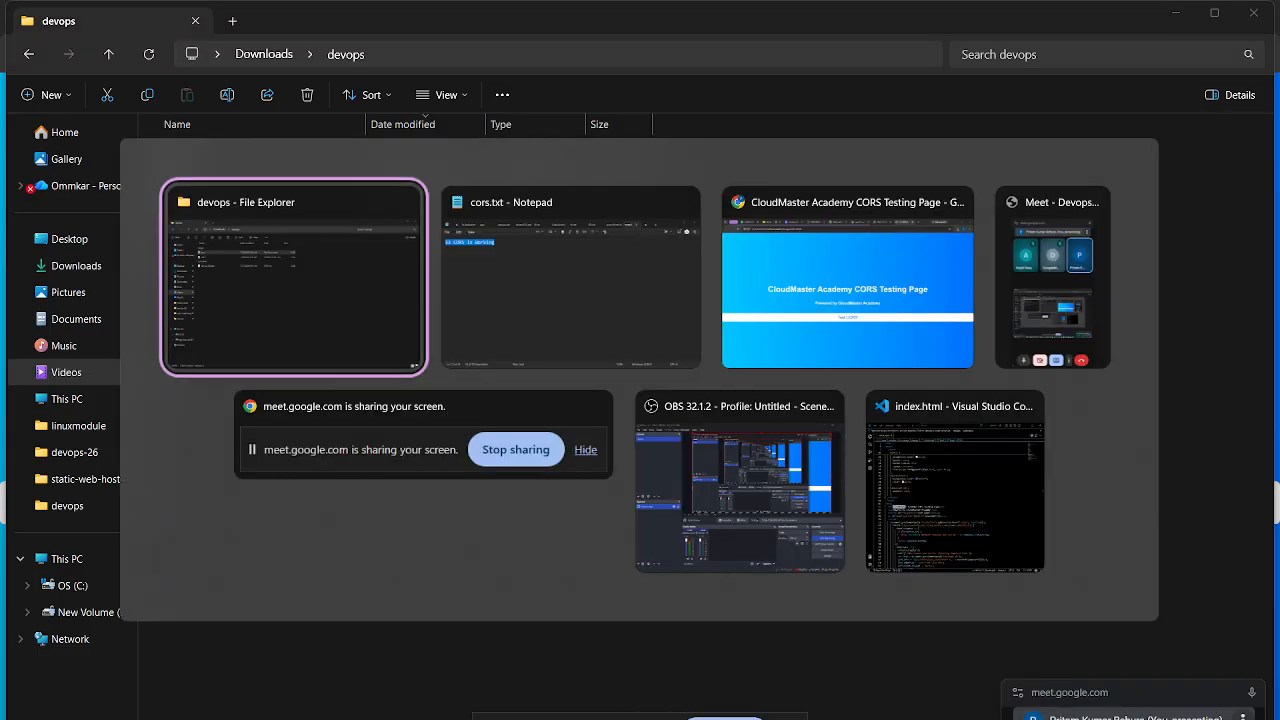
{"action": "key", "text": "alt+Tab"}
{"action": "key", "text": "alt+Tab"}
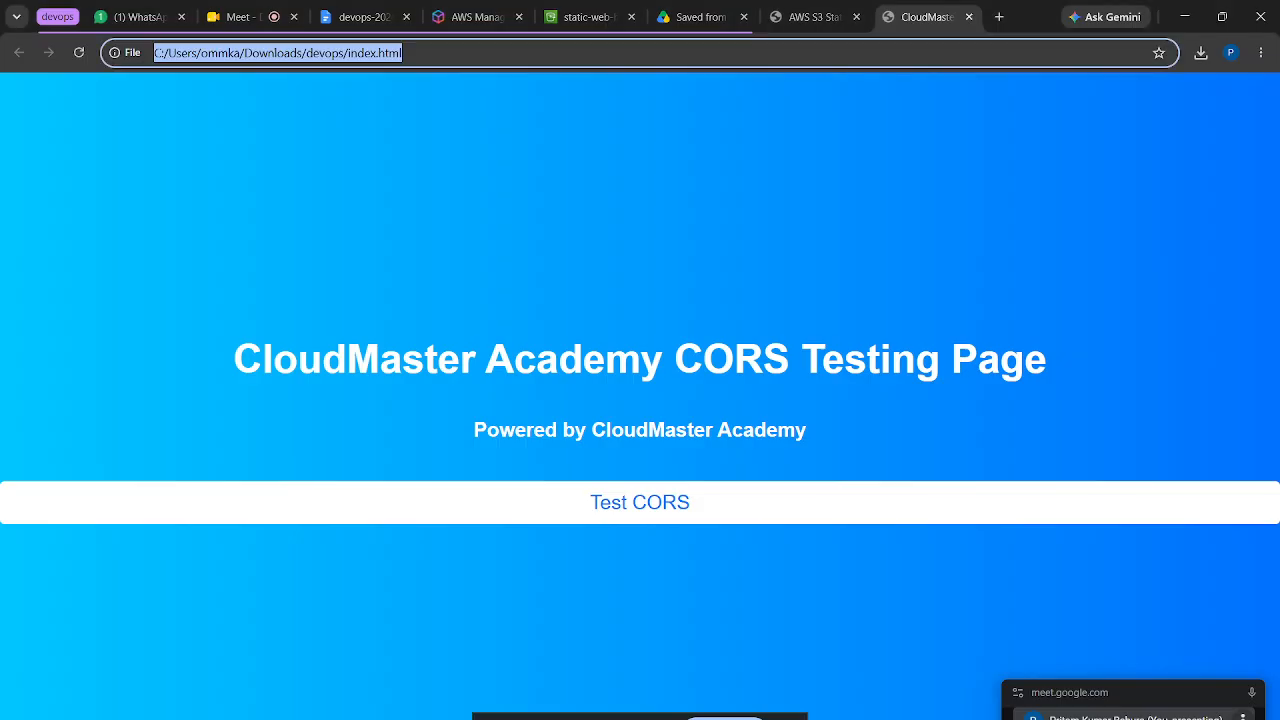
{"action": "left_click", "coordinate": [711, 142]}
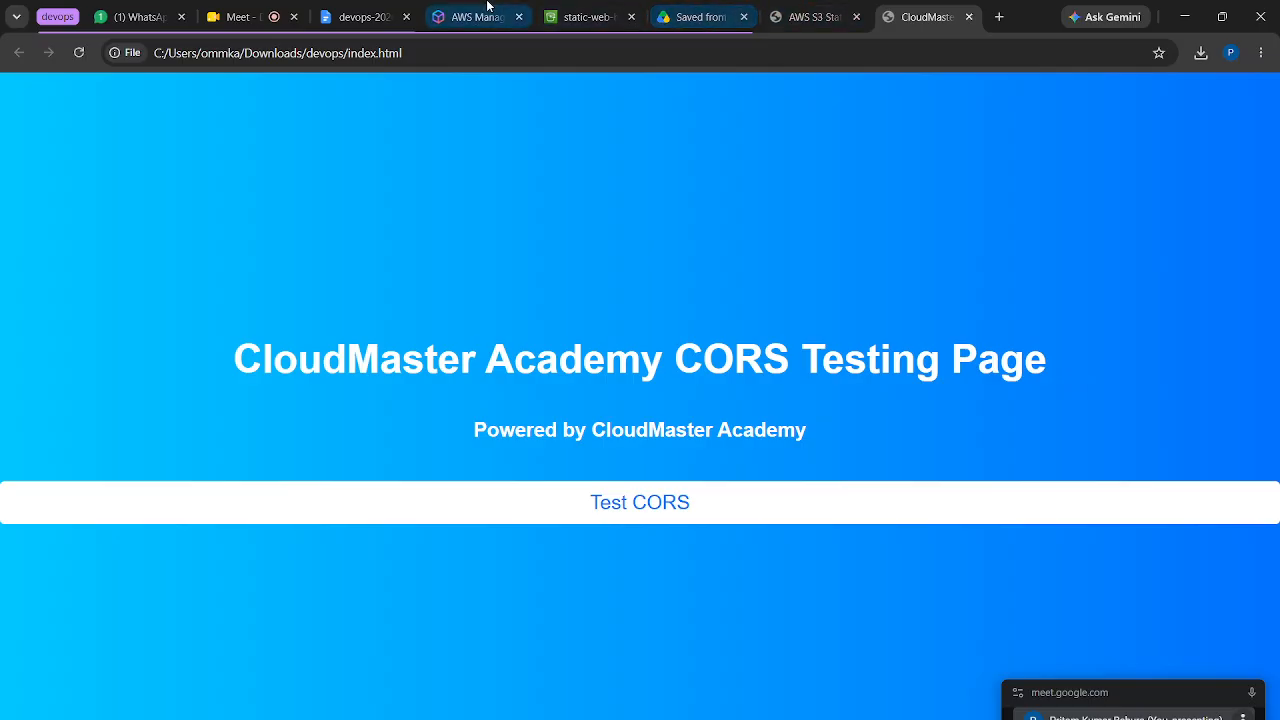
Leave the static-web-hosting-cm bucket's properties for the S3 bucket list and start creating a new bucket
{"action": "left_click", "coordinate": [582, 18]}
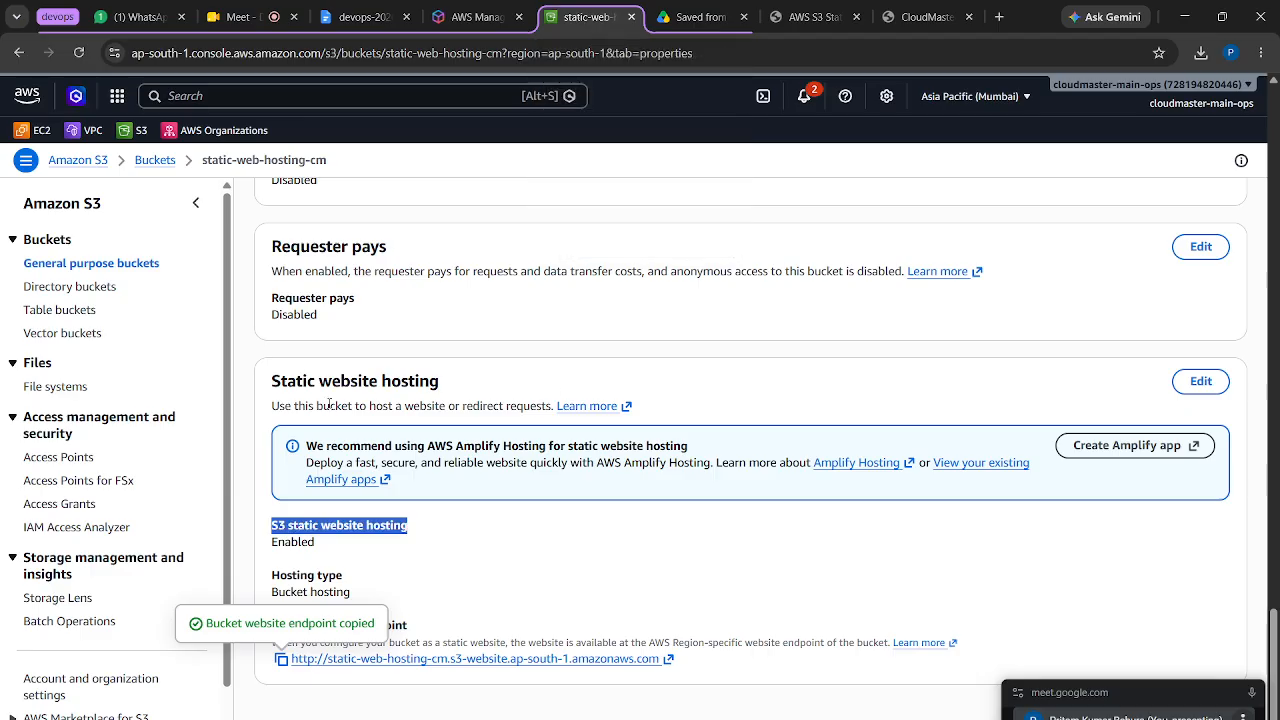
{"action": "scroll", "coordinate": [563, 389], "scroll_direction": "up", "scroll_amount": 3}
{"action": "scroll", "coordinate": [563, 389], "scroll_direction": "down", "scroll_amount": 3}
{"action": "scroll", "coordinate": [529, 613], "scroll_direction": "up", "scroll_amount": 10}
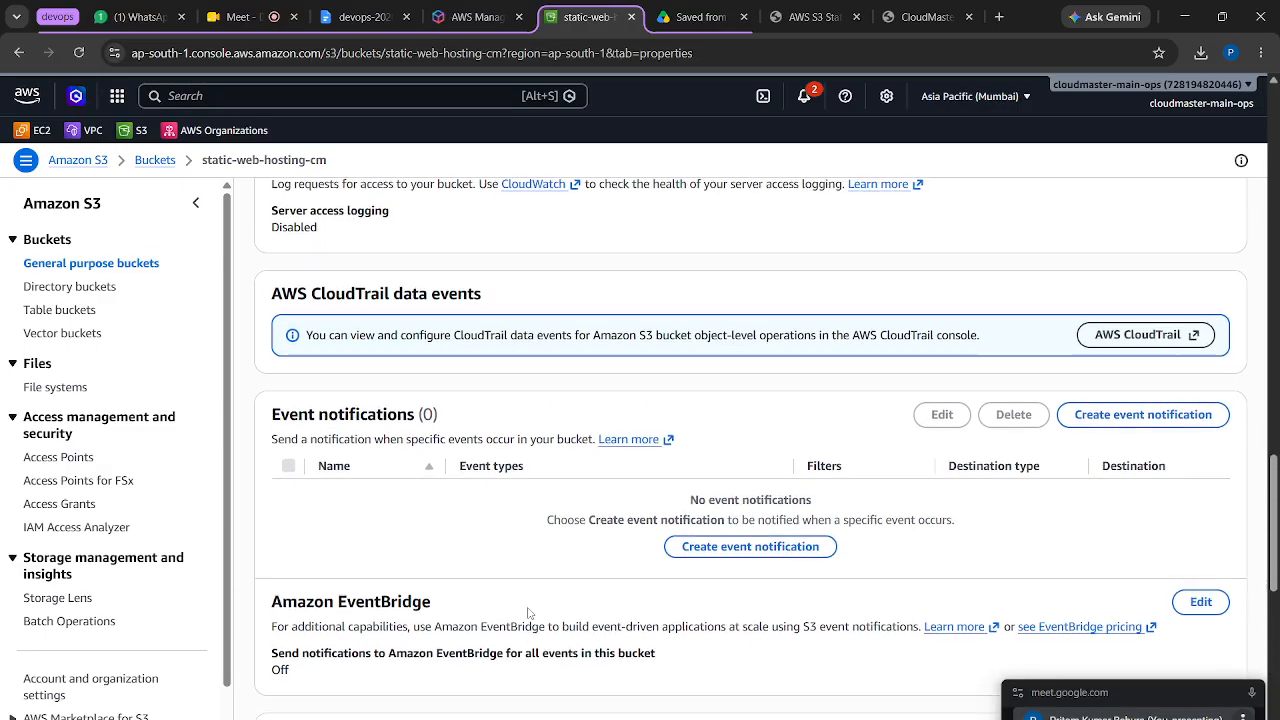
{"action": "scroll", "coordinate": [529, 607], "scroll_direction": "up", "scroll_amount": 10}
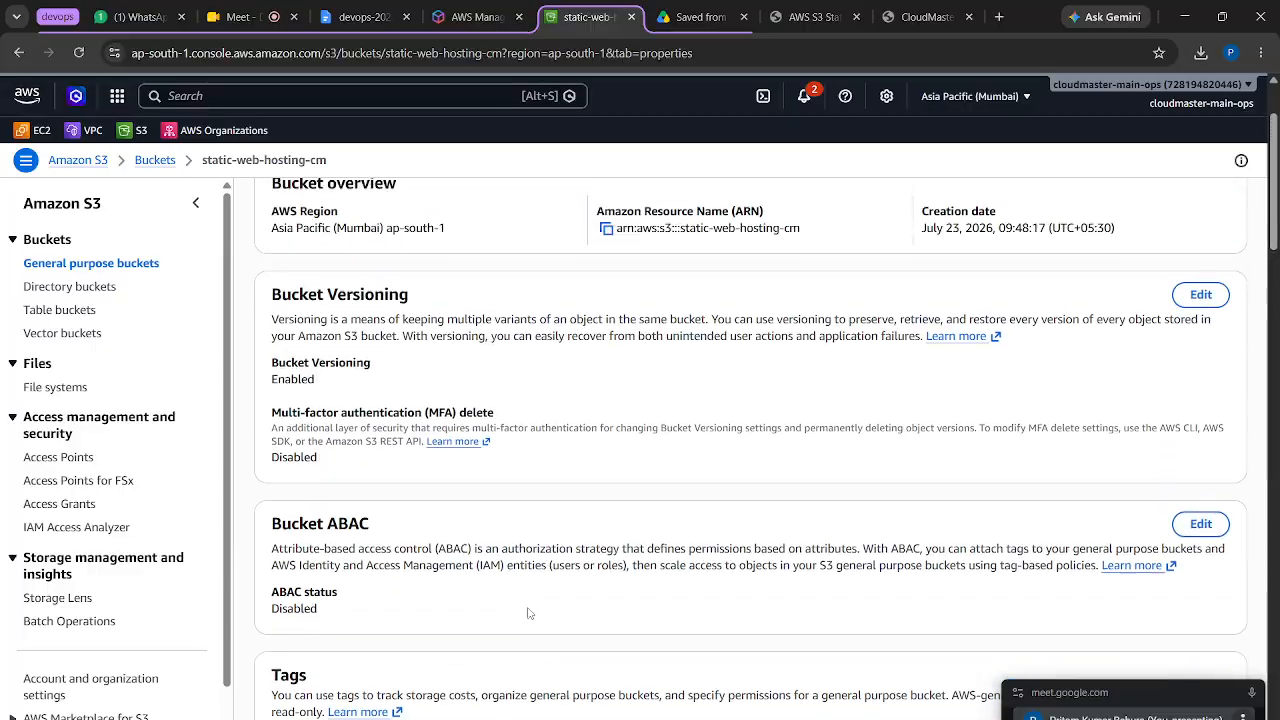
{"action": "left_click", "coordinate": [157, 161]}
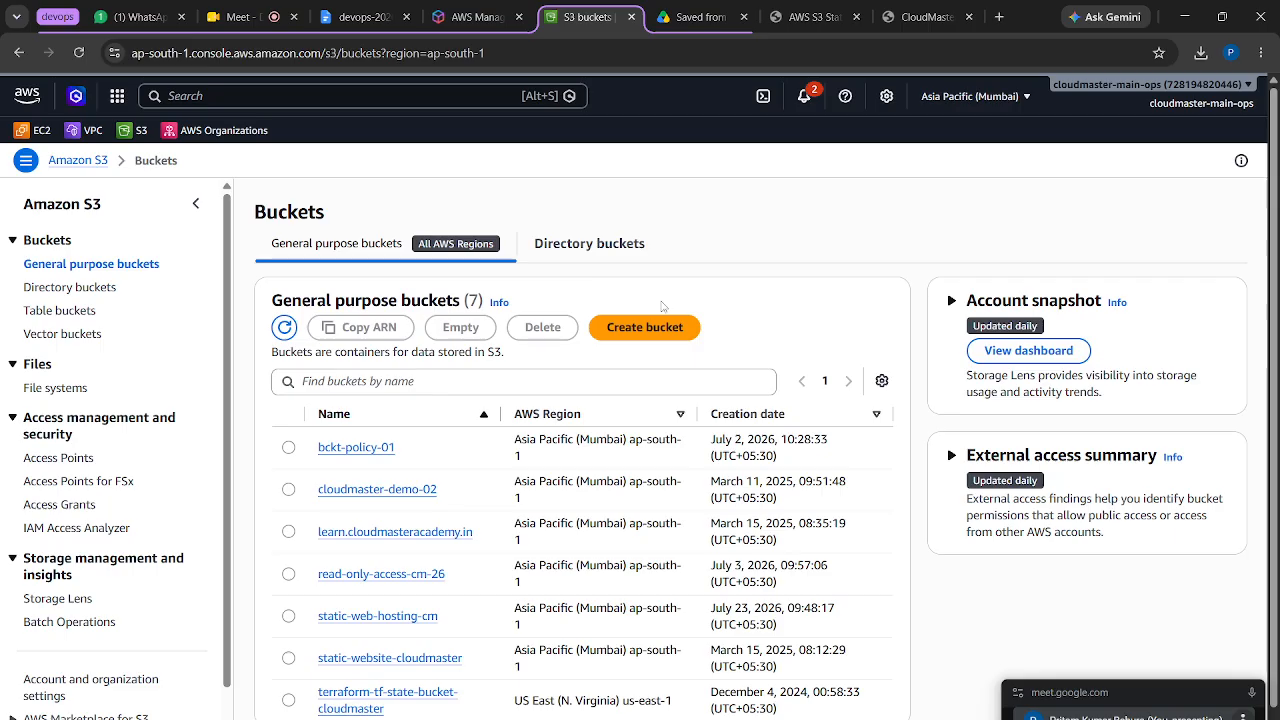
{"action": "left_click", "coordinate": [628, 337]}
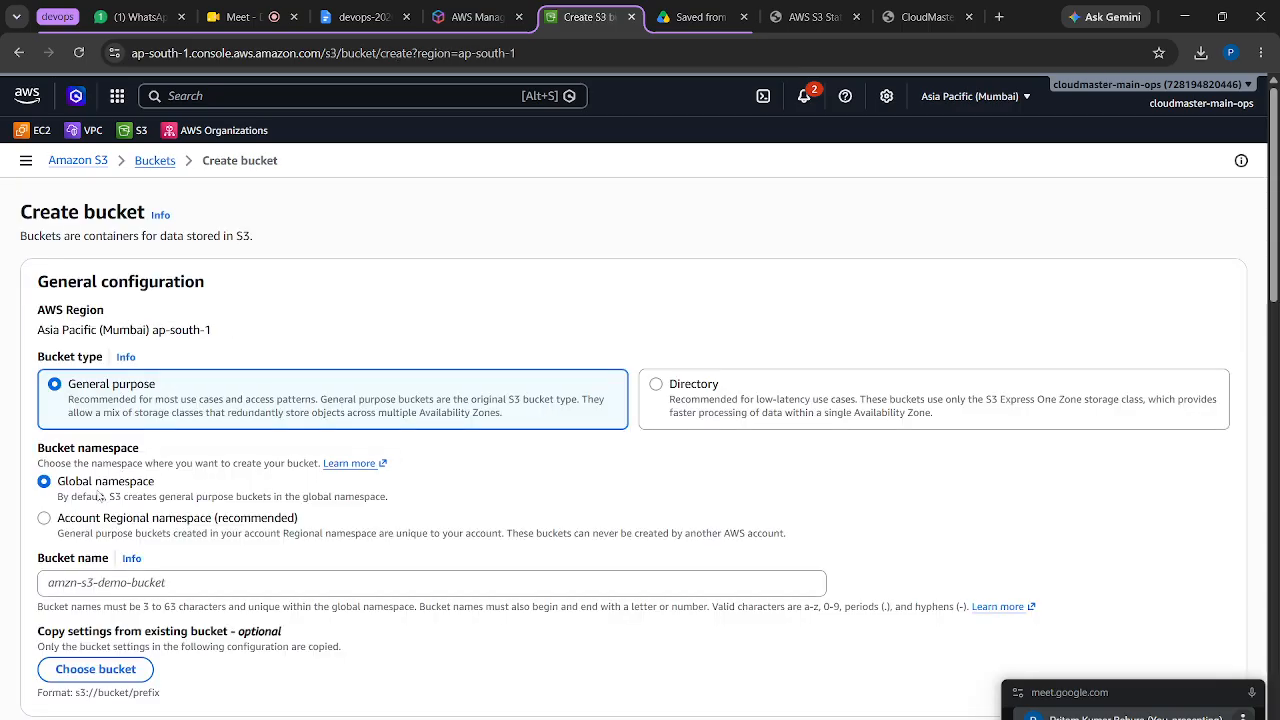
Name the new general purpose bucket static-cors-origin
{"action": "left_click", "coordinate": [85, 588]}
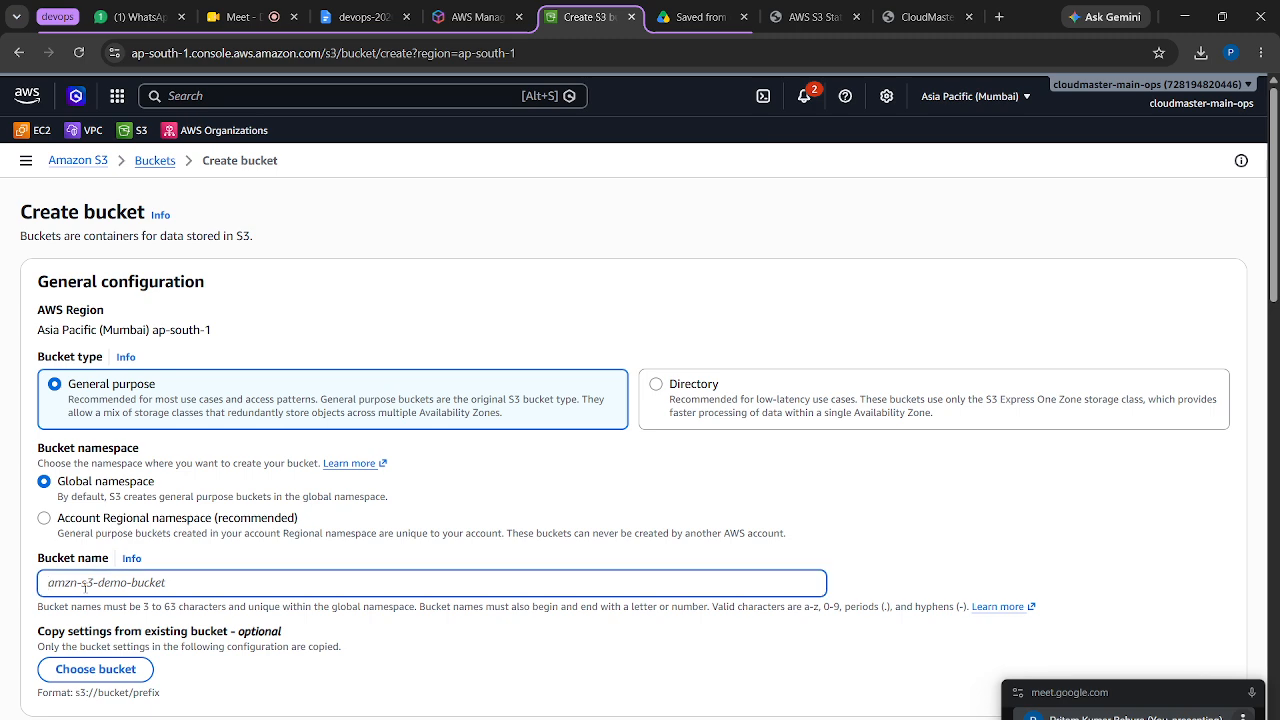
{"action": "type", "text": "sta"}
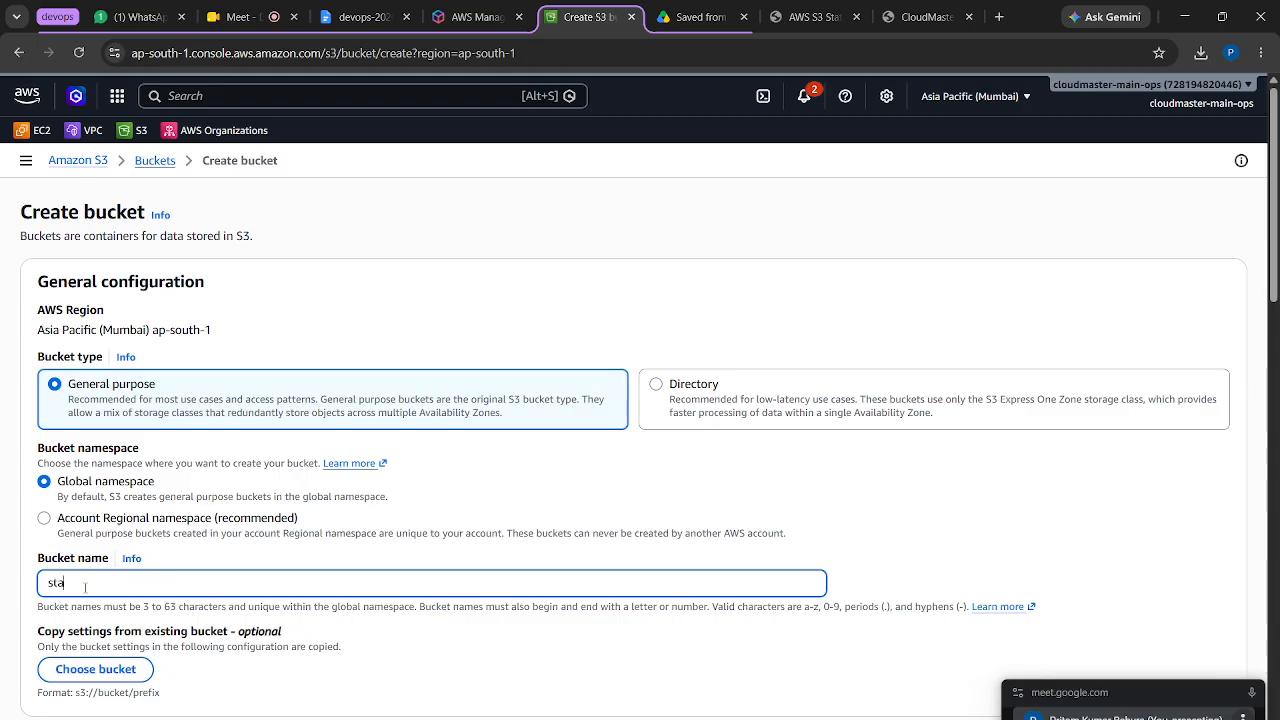
{"action": "type", "text": "tic-cors-origin"}
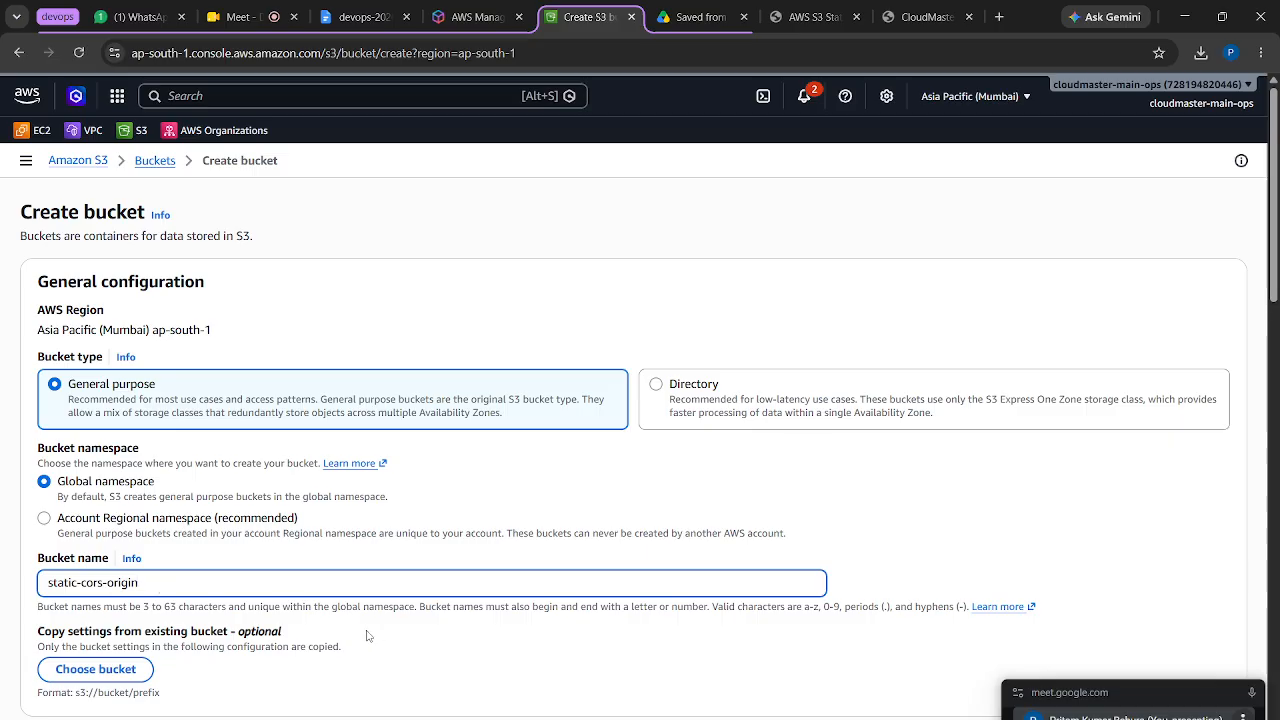
Create the static-cors-origin bucket with the remaining settings left at their defaults and dismiss the notification
{"action": "scroll", "coordinate": [376, 638], "scroll_direction": "down", "scroll_amount": 2}
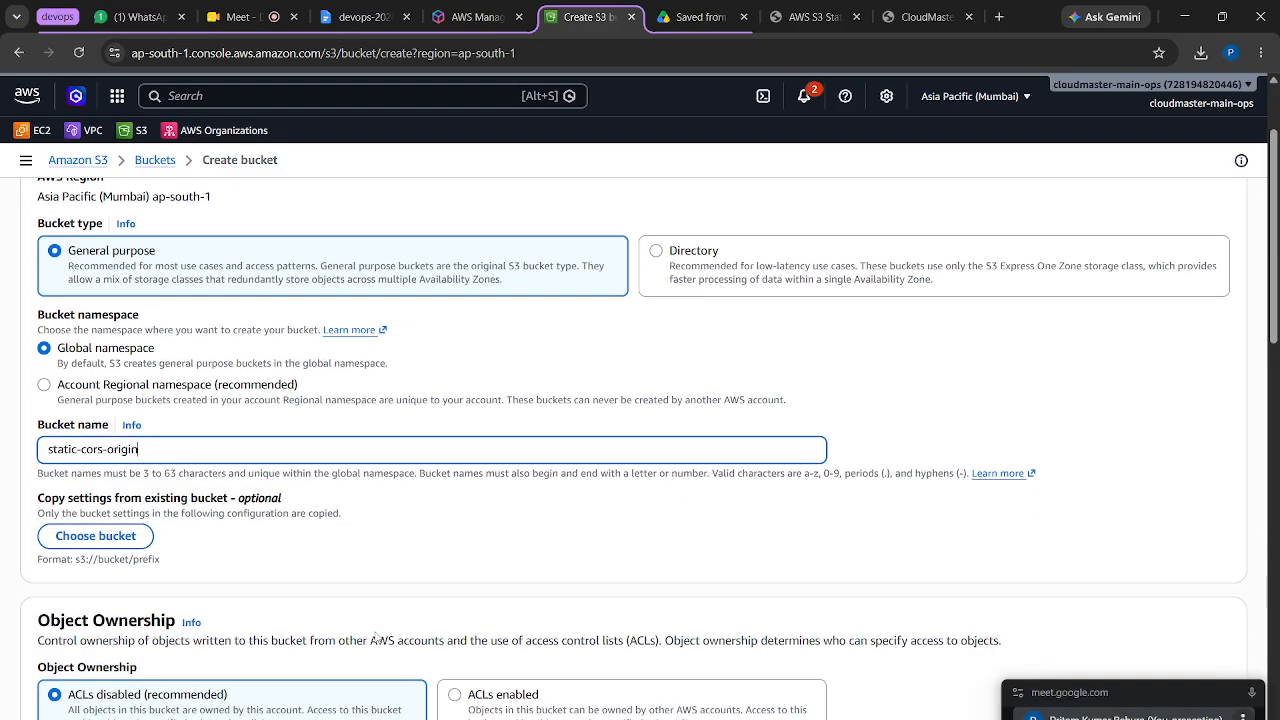
{"action": "scroll", "coordinate": [376, 638], "scroll_direction": "down", "scroll_amount": 2}
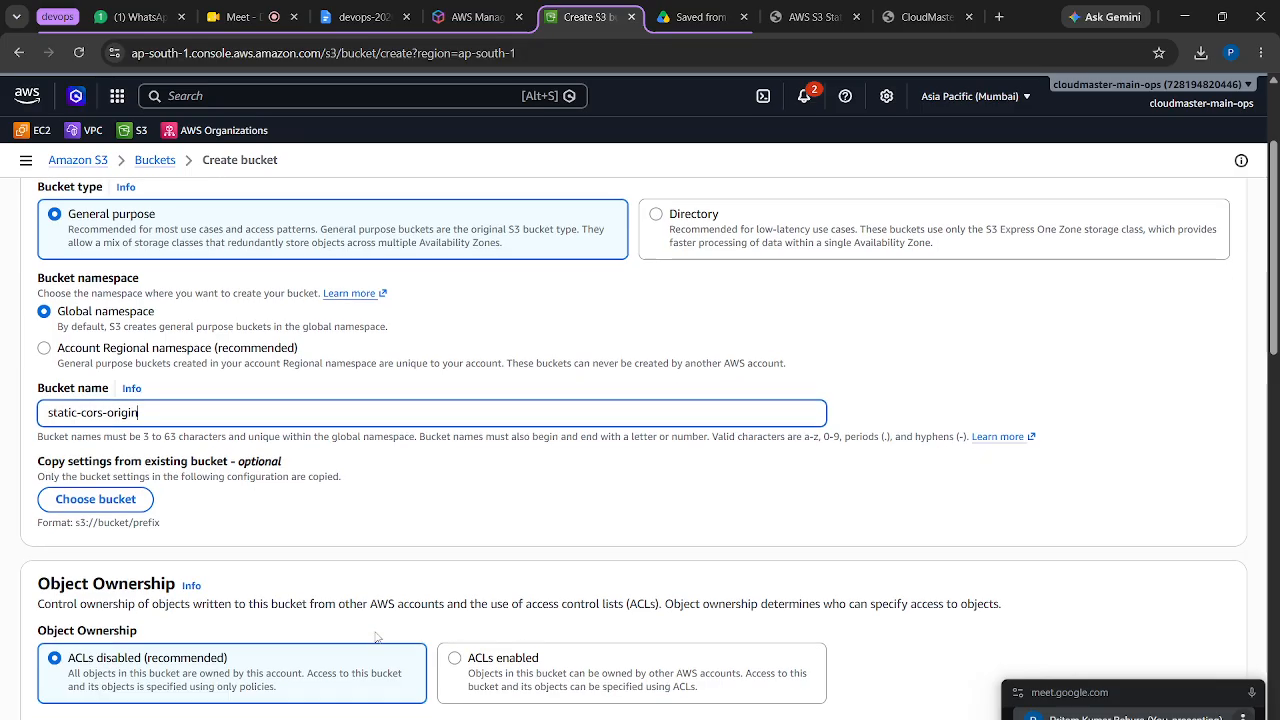
{"action": "scroll", "coordinate": [376, 638], "scroll_direction": "down", "scroll_amount": 10}
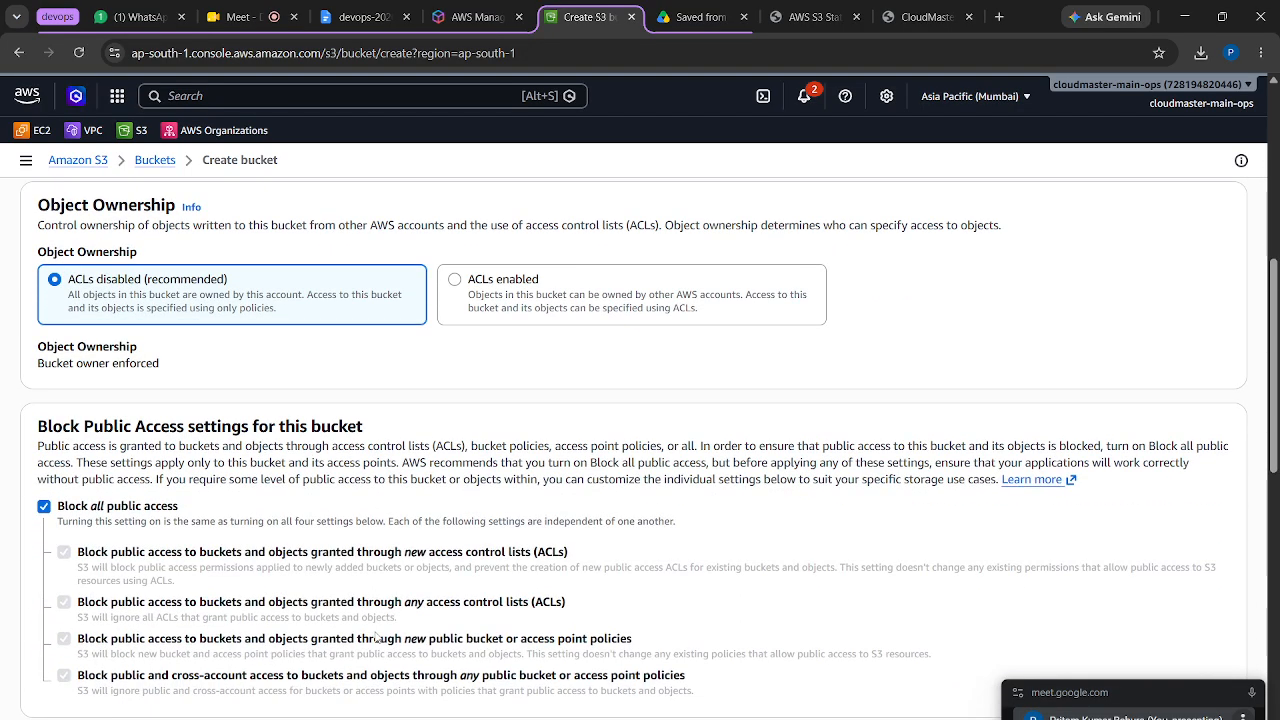
{"action": "scroll", "coordinate": [376, 638], "scroll_direction": "down", "scroll_amount": 3}
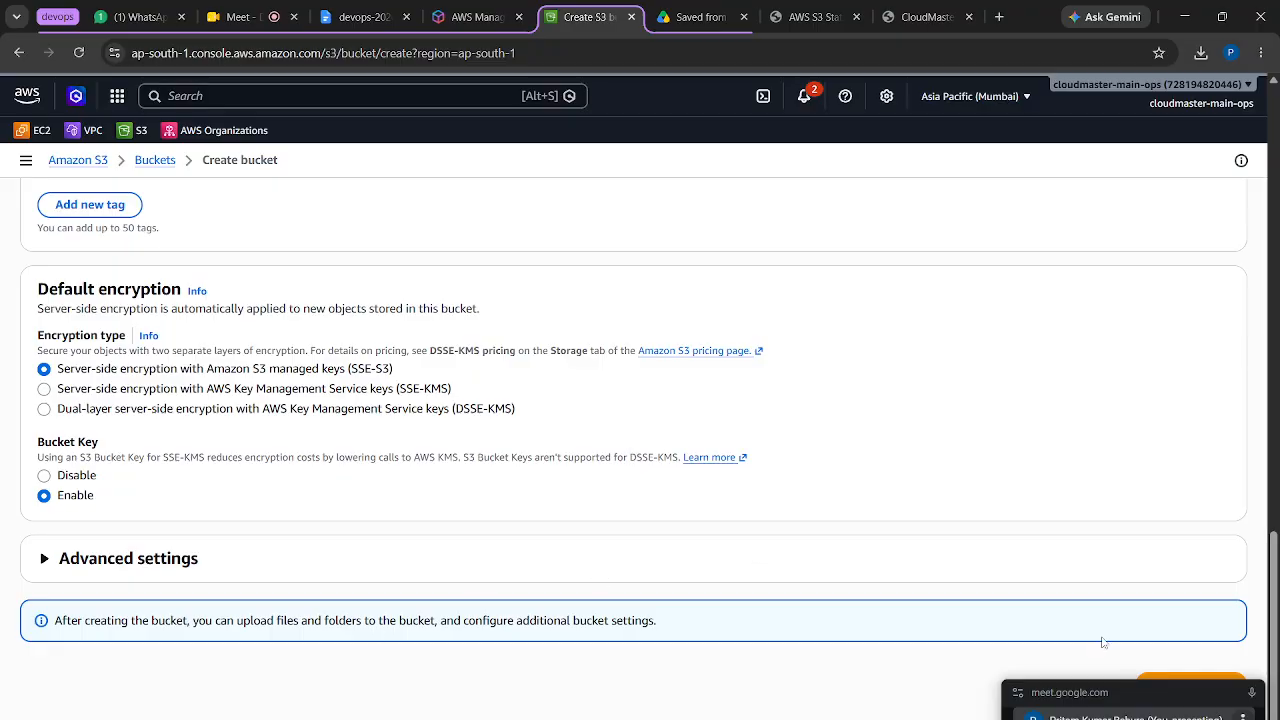
{"action": "left_click_drag", "start_coordinate": [1168, 698], "coordinate": [1085, 719]}
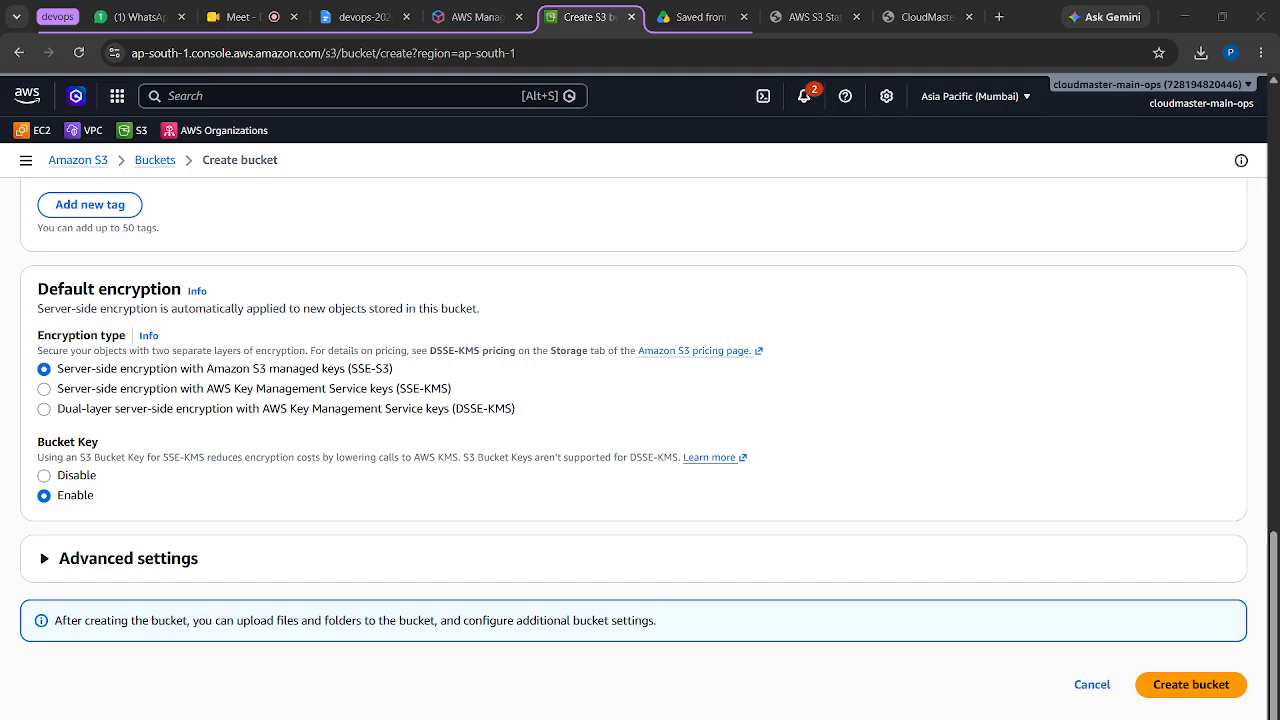
{"action": "left_click", "coordinate": [1180, 695]}
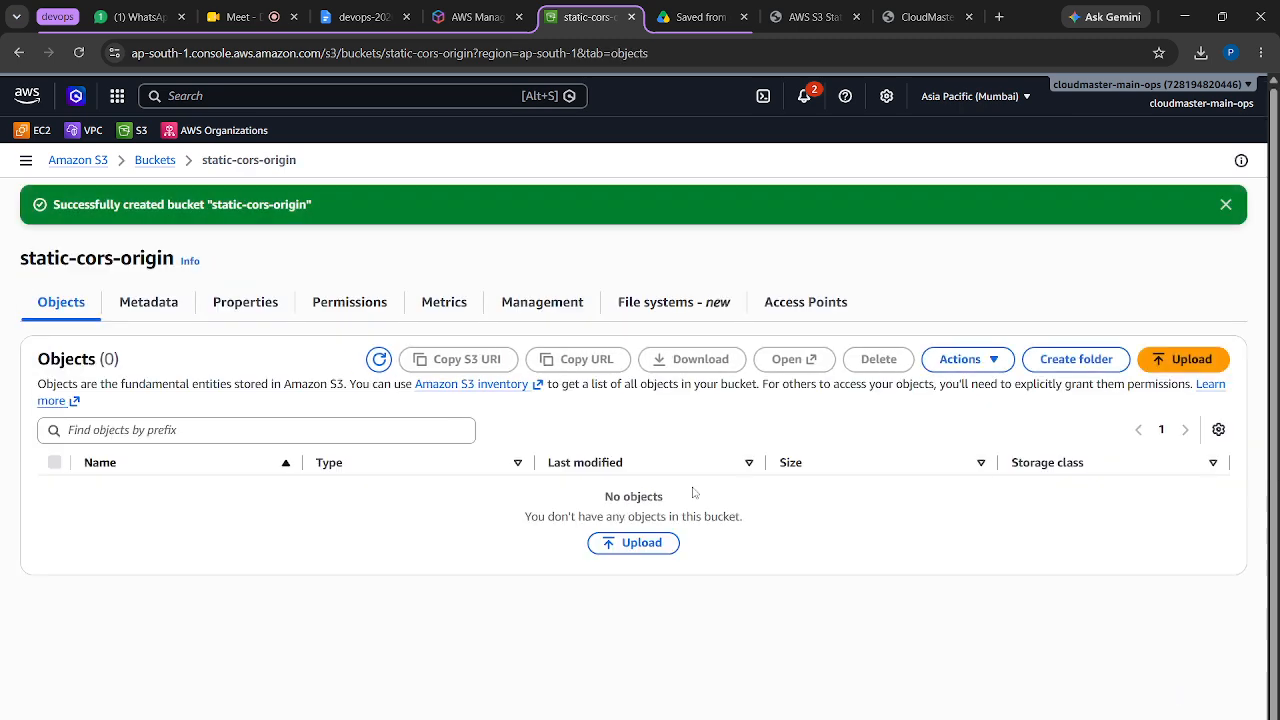
{"action": "left_click", "coordinate": [1227, 205]}
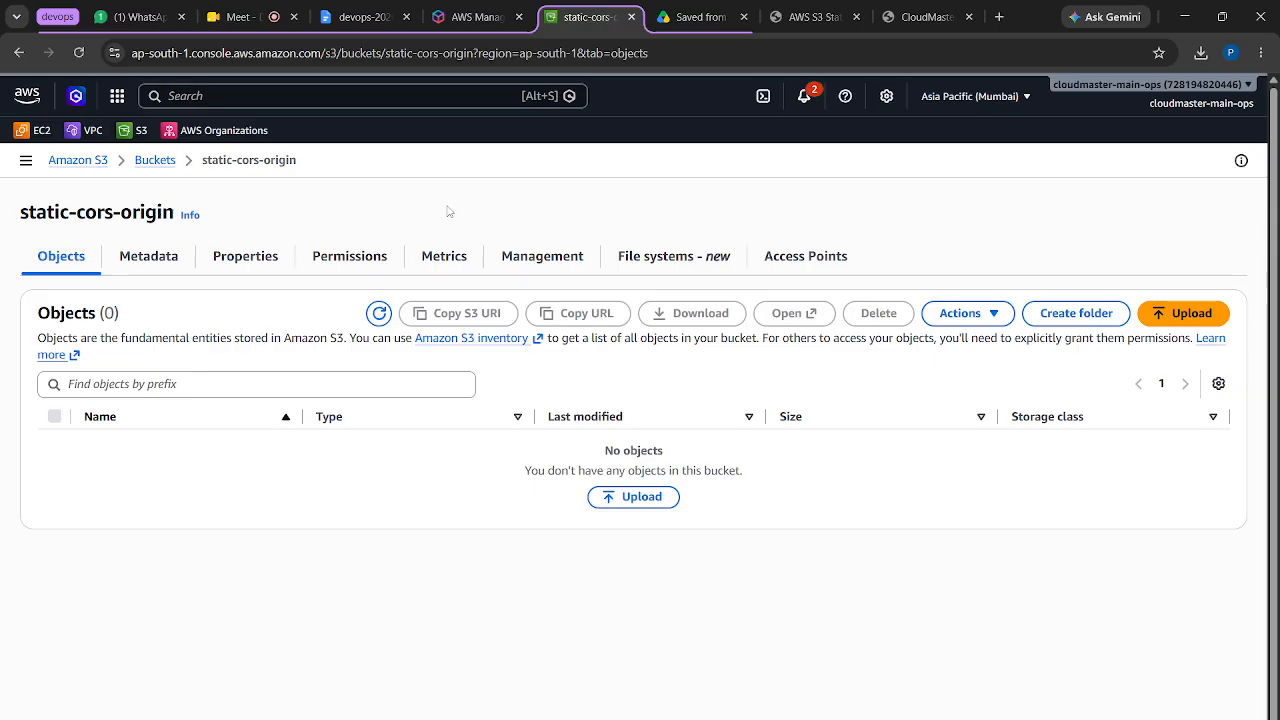
Open the static-cors-origin bucket's permissions and examine the Block public access and Bucket policy sections
{"action": "left_click", "coordinate": [355, 259]}
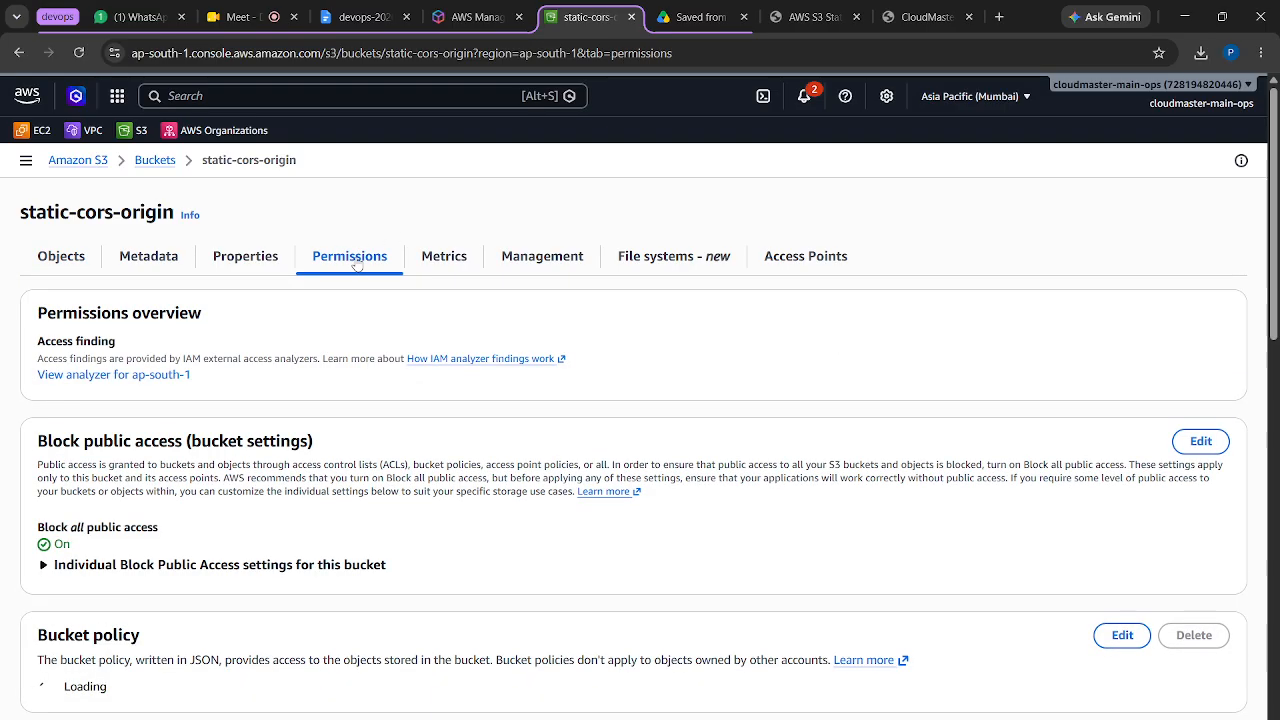
{"action": "scroll", "coordinate": [365, 515], "scroll_direction": "down", "scroll_amount": 3}
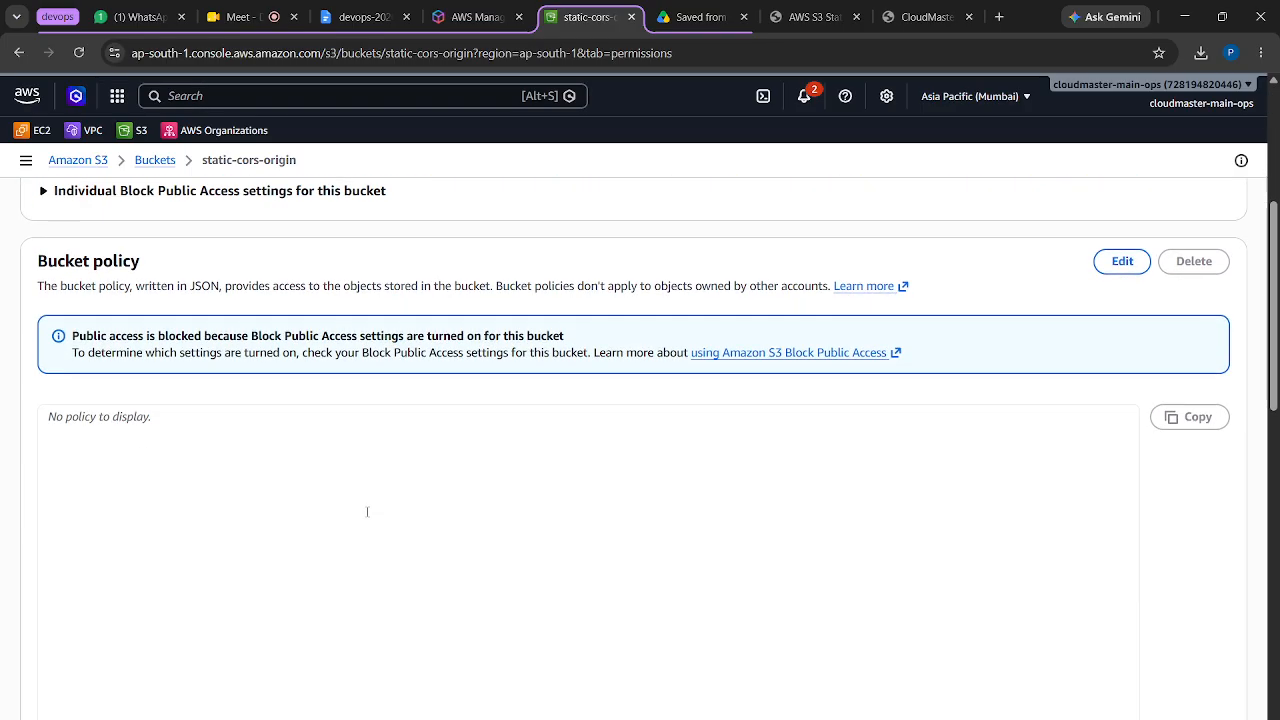
{"action": "scroll", "coordinate": [98, 309], "scroll_direction": "up", "scroll_amount": 1}
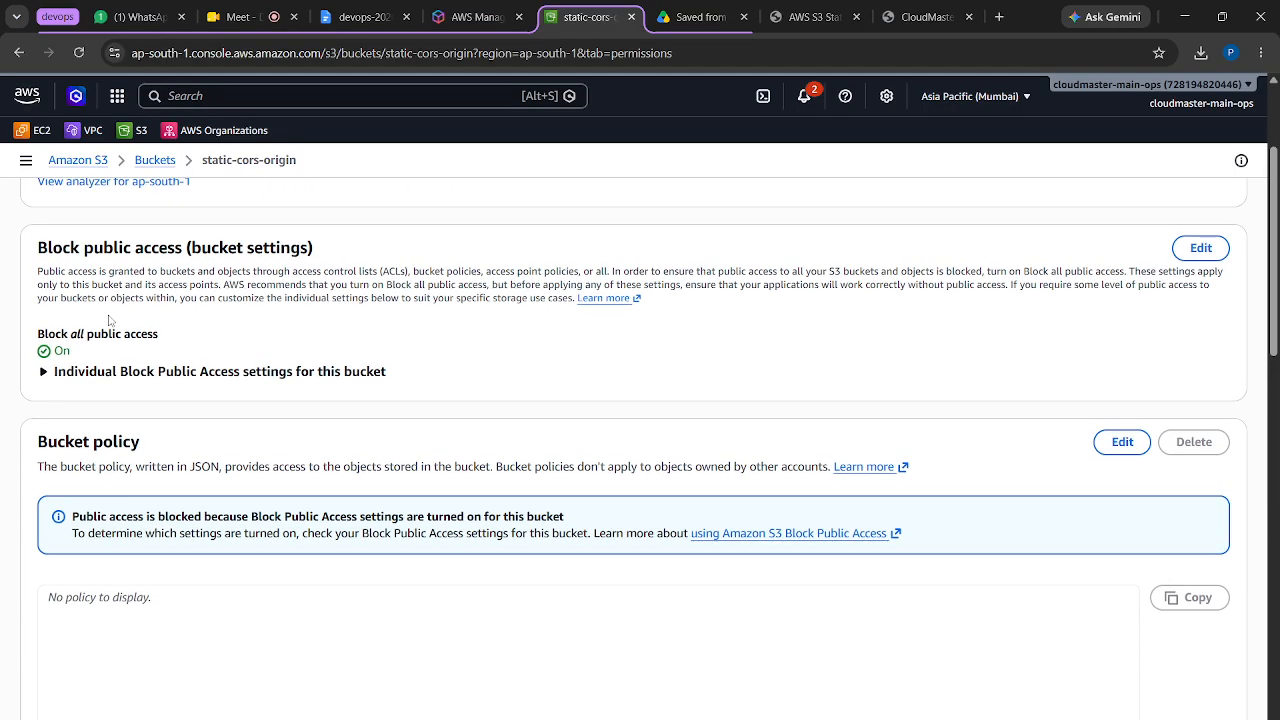
{"action": "left_click_drag", "start_coordinate": [151, 440], "coordinate": [35, 456]}
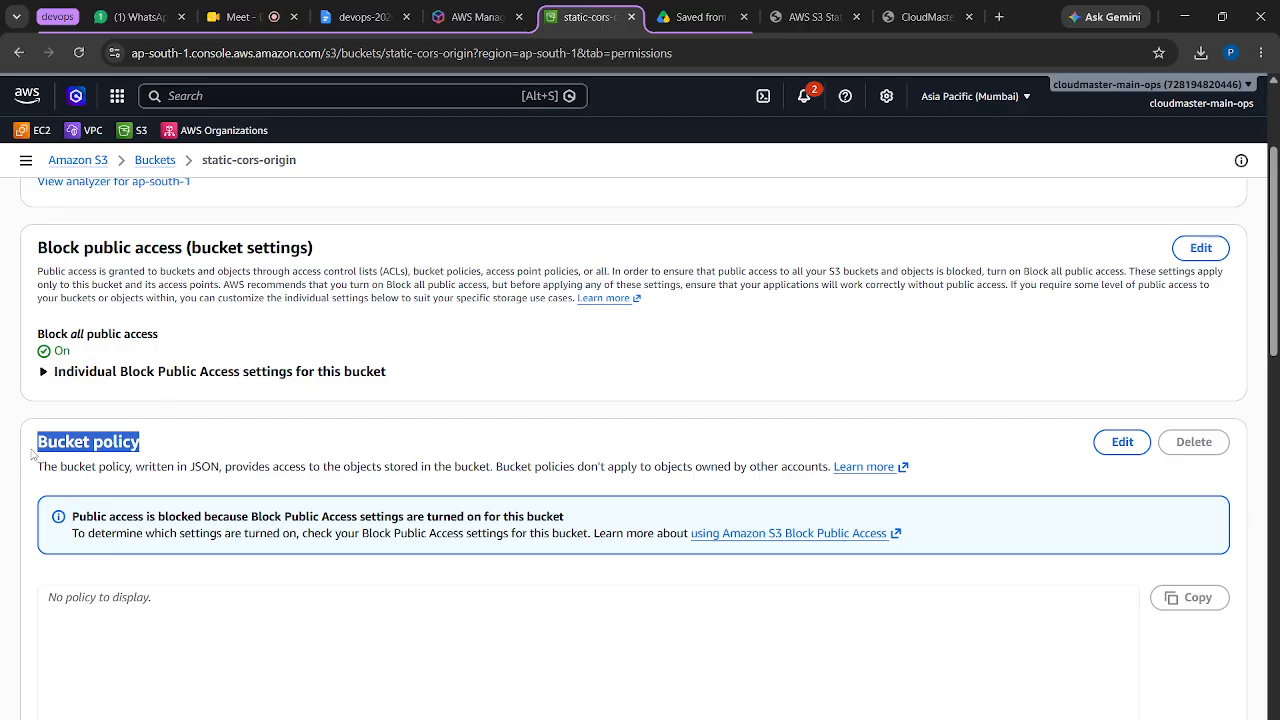
{"action": "left_click_drag", "start_coordinate": [159, 334], "coordinate": [30, 340]}
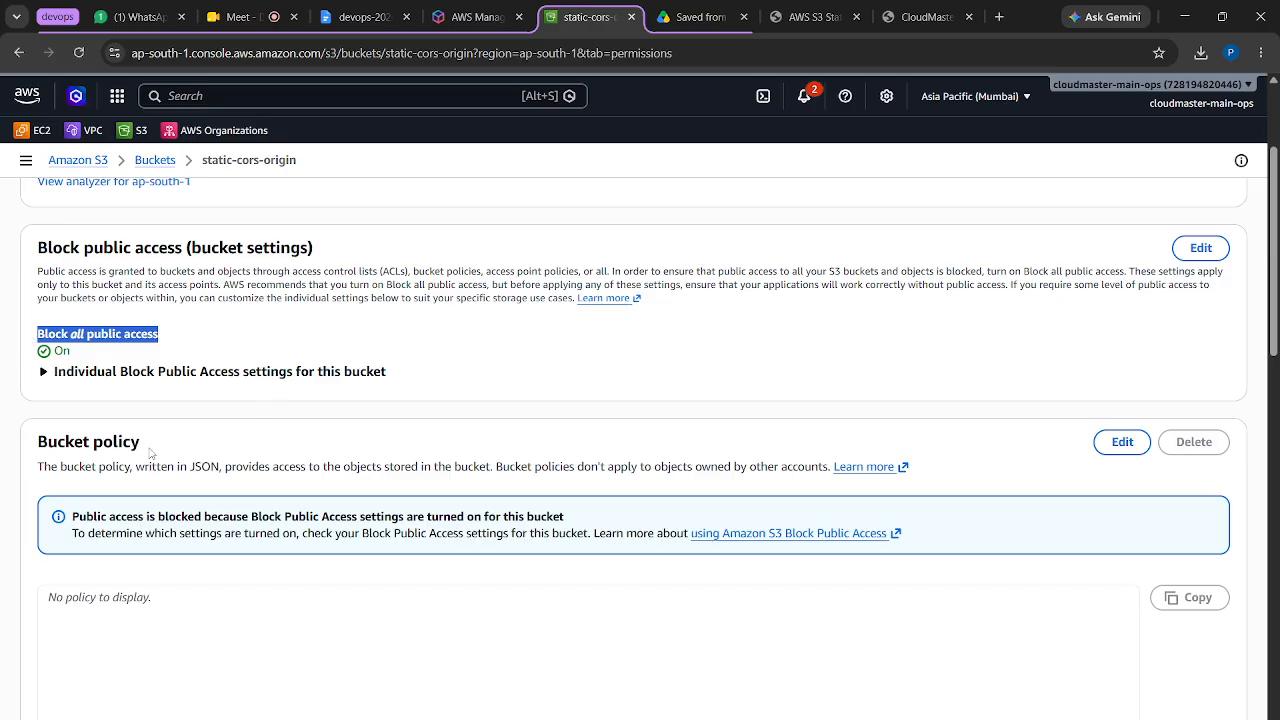
{"action": "left_click_drag", "start_coordinate": [152, 447], "coordinate": [7, 453]}
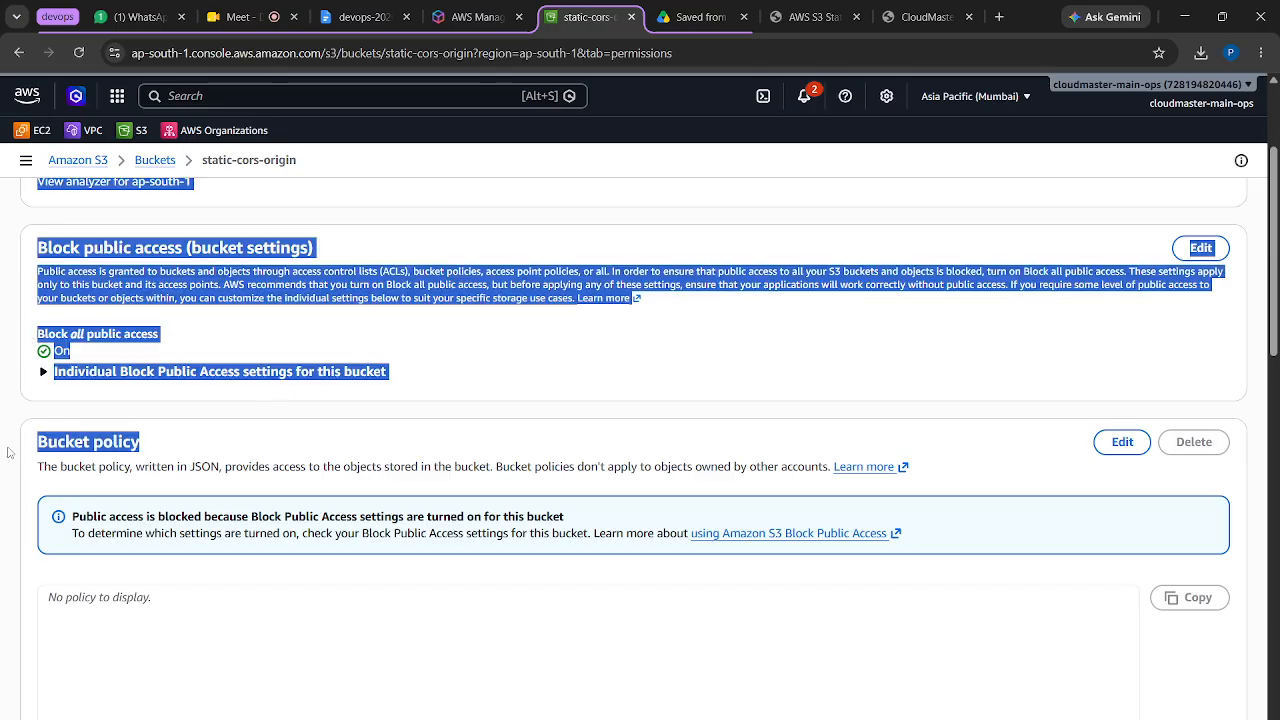
{"action": "left_click", "coordinate": [138, 443]}
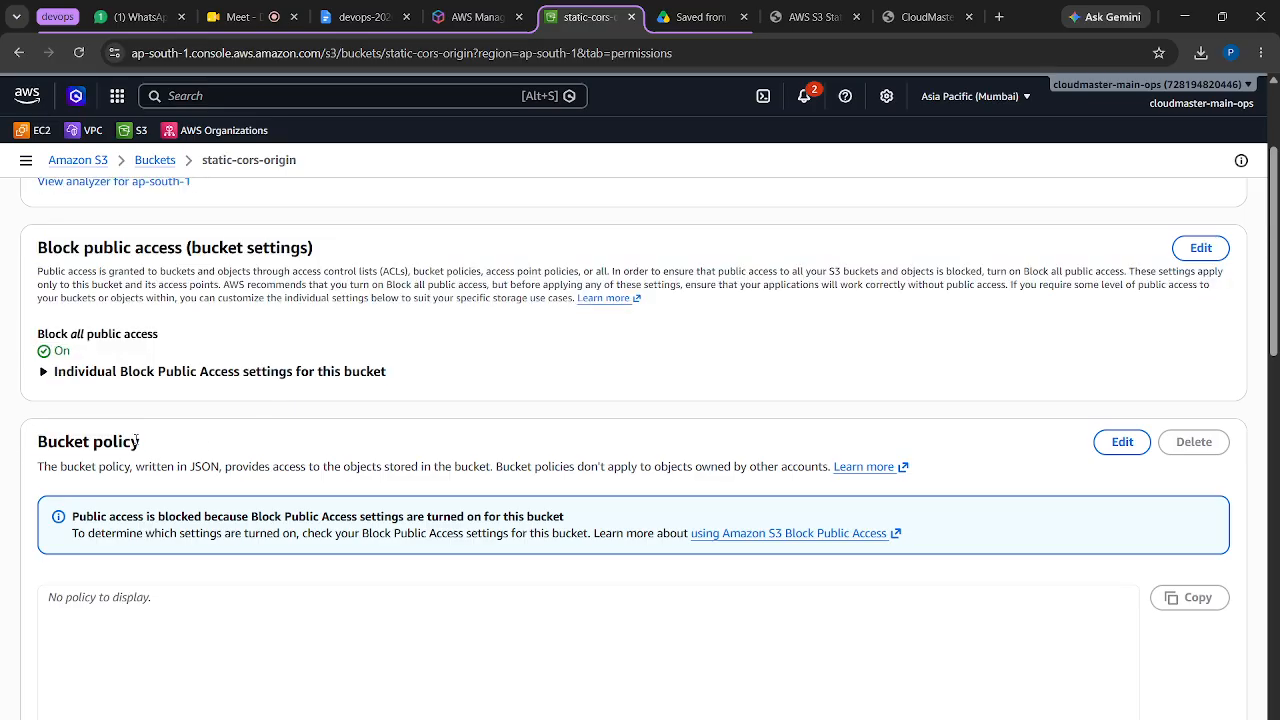
Edit the bucket's Block public access settings and disable Block all public access
{"action": "left_click", "coordinate": [1210, 248]}
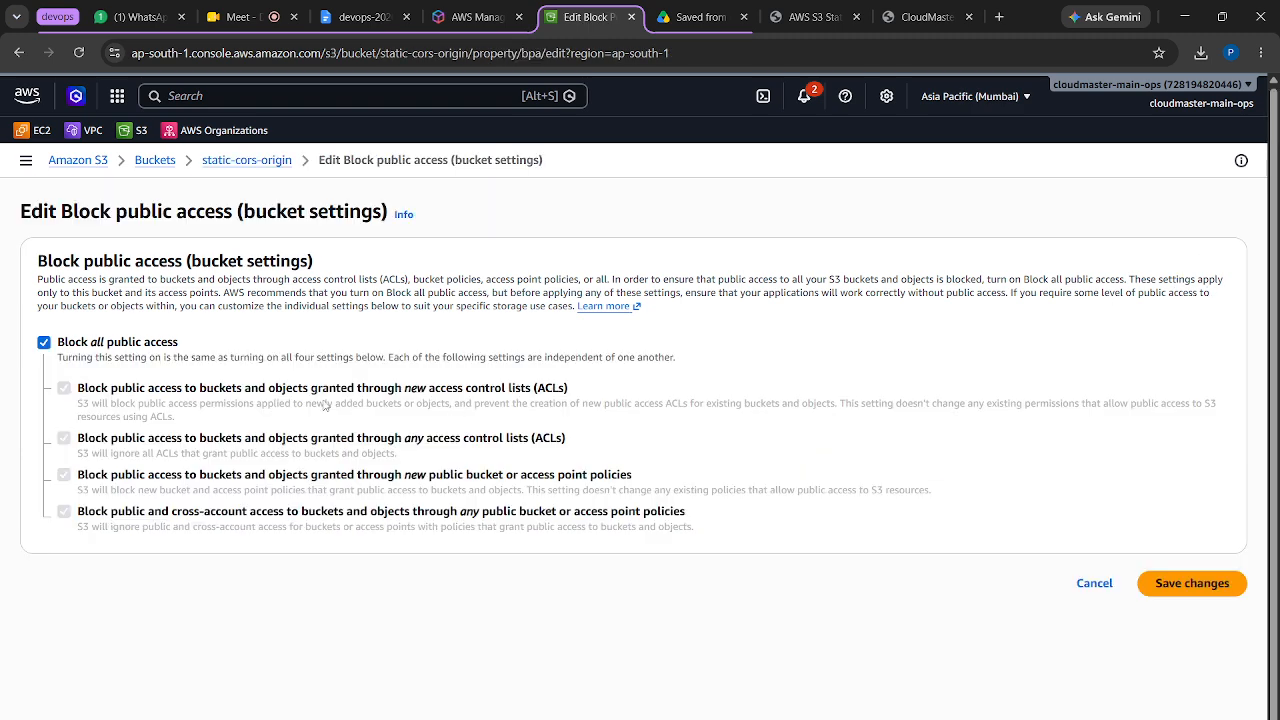
{"action": "left_click", "coordinate": [44, 342]}
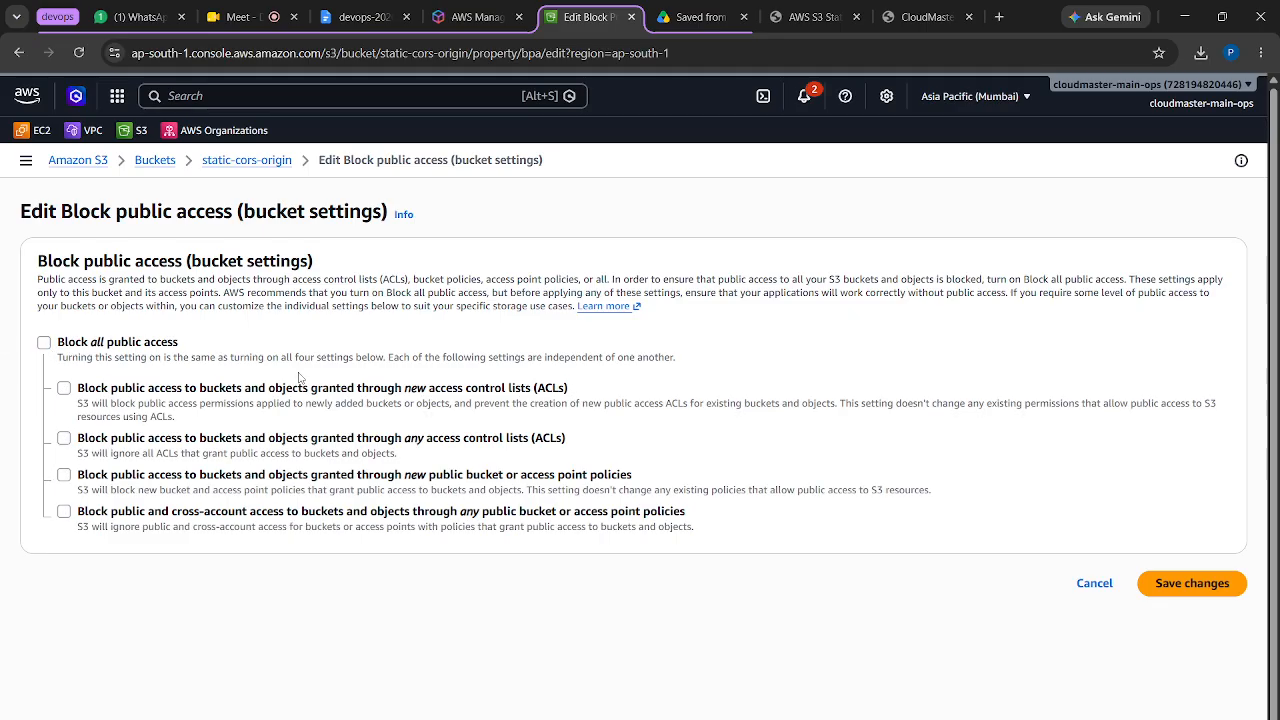
{"action": "left_click", "coordinate": [64, 388]}
{"action": "left_click", "coordinate": [66, 445]}
{"action": "left_click", "coordinate": [64, 388]}
{"action": "left_click", "coordinate": [64, 438]}
{"action": "left_click", "coordinate": [64, 475]}
{"action": "left_click", "coordinate": [64, 511]}
{"action": "left_click", "coordinate": [64, 474]}
{"action": "left_click", "coordinate": [63, 513]}
Save the Block public access changes, entering "confirm" as the confirmation text, and dismiss the notification
{"action": "left_click", "coordinate": [1166, 587]}
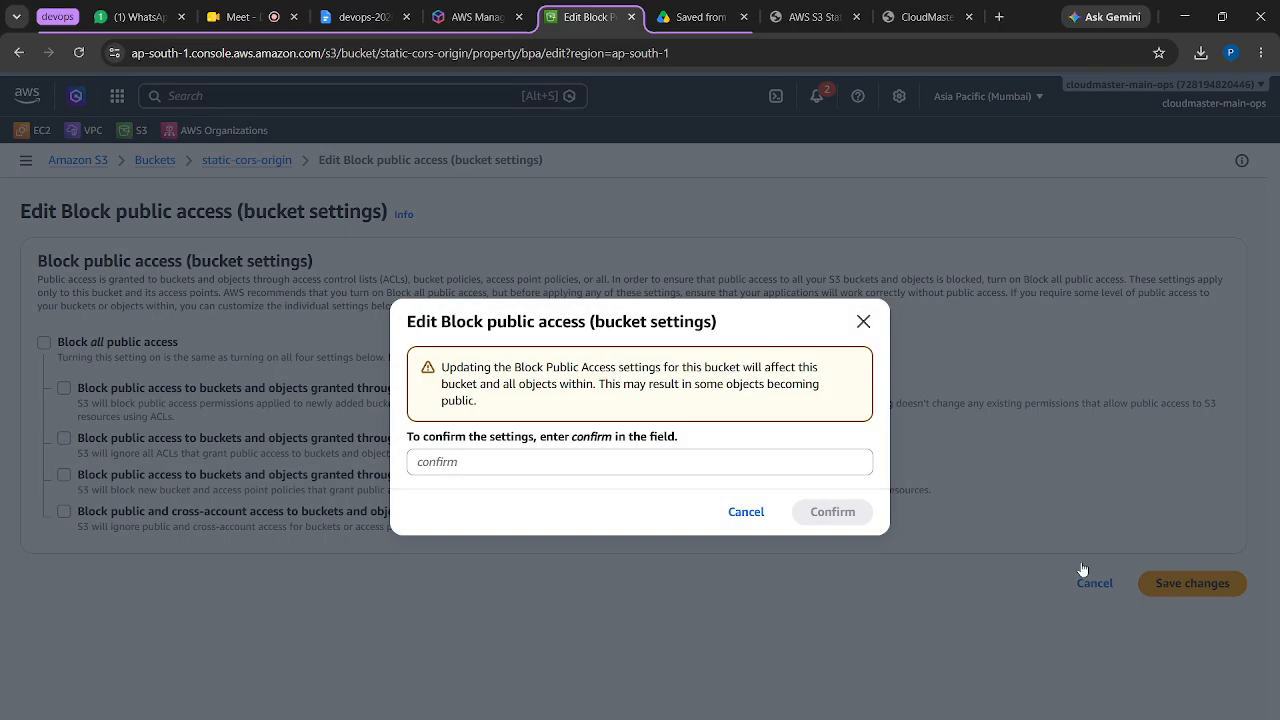
{"action": "left_click", "coordinate": [620, 458]}
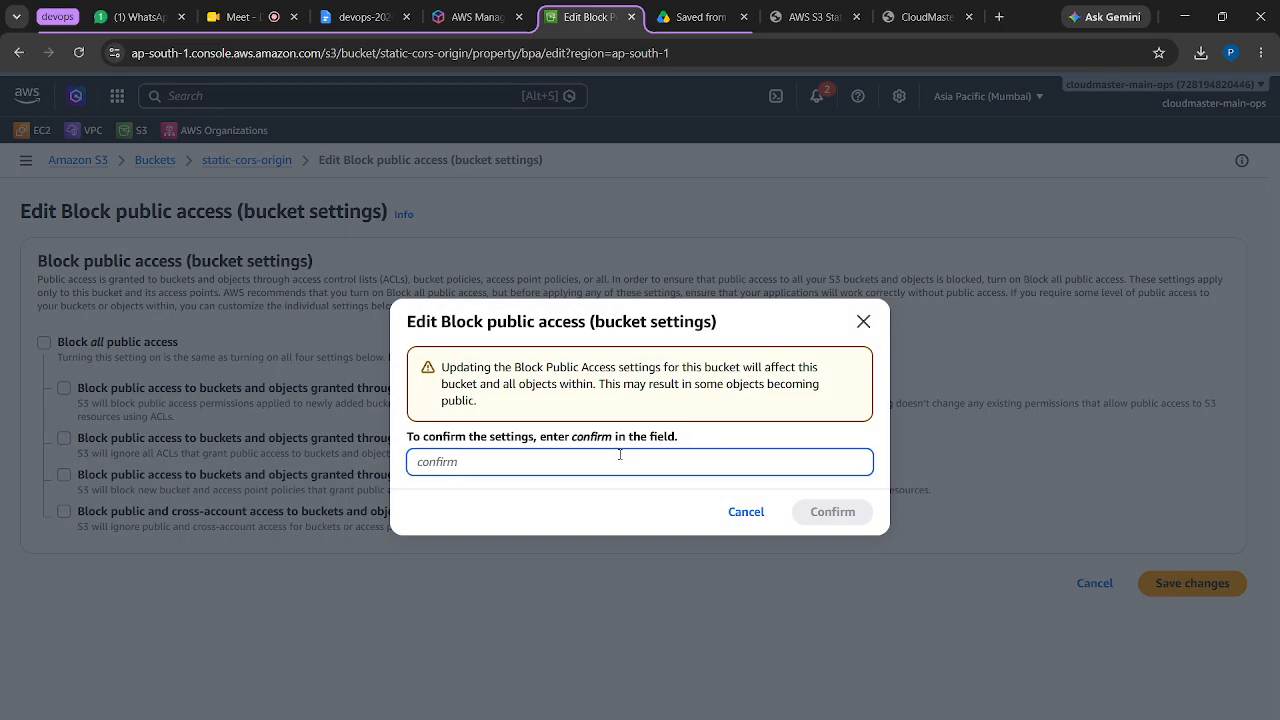
{"action": "type", "text": "confirm"}
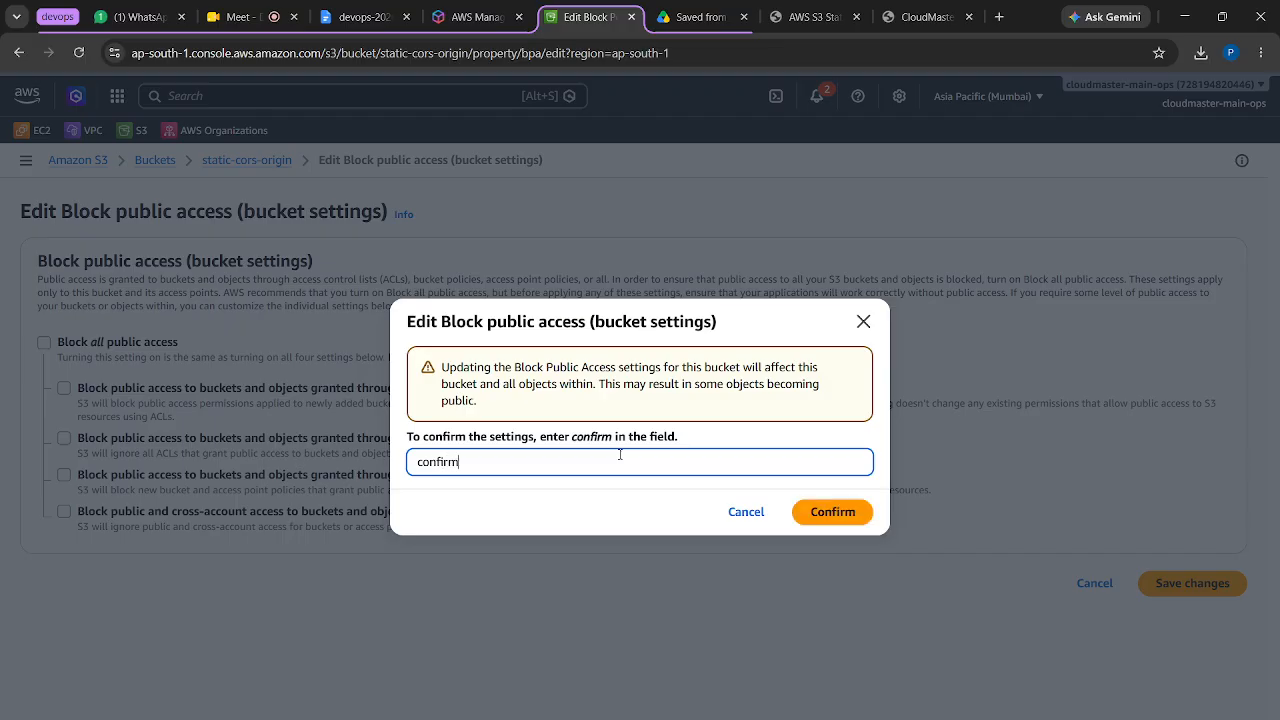
{"action": "left_click", "coordinate": [858, 511]}
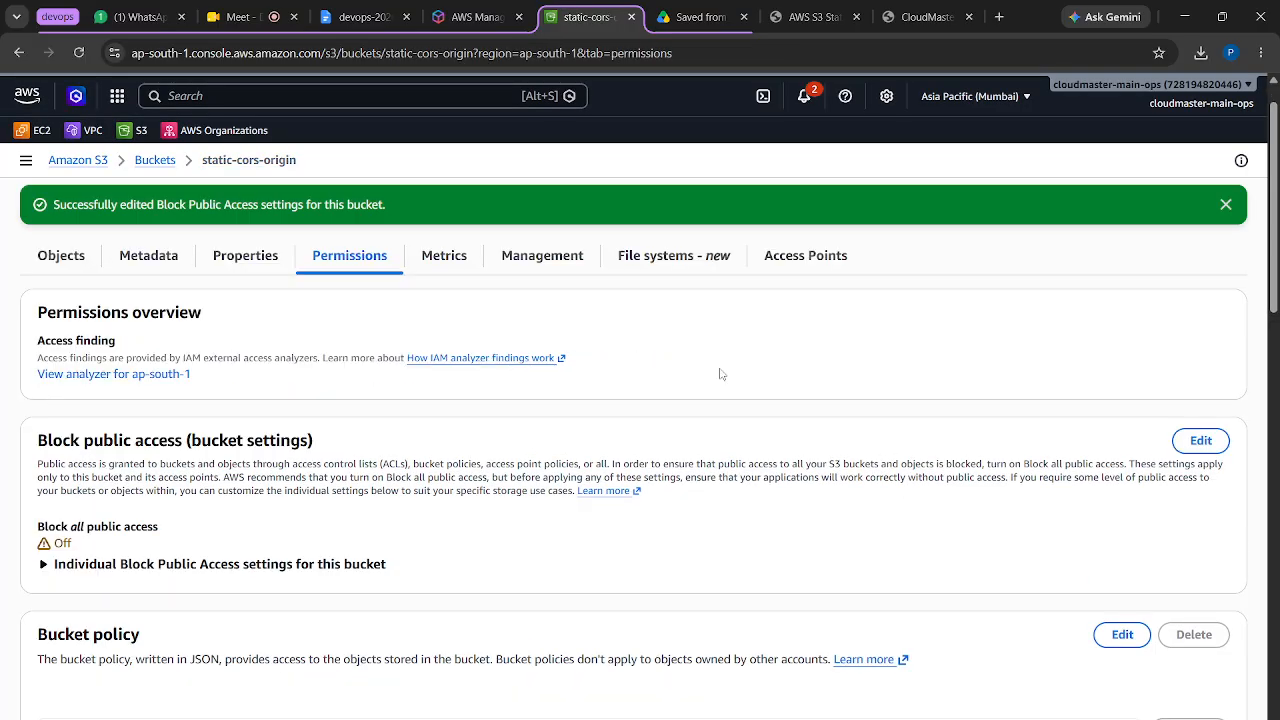
{"action": "left_click", "coordinate": [1222, 205]}
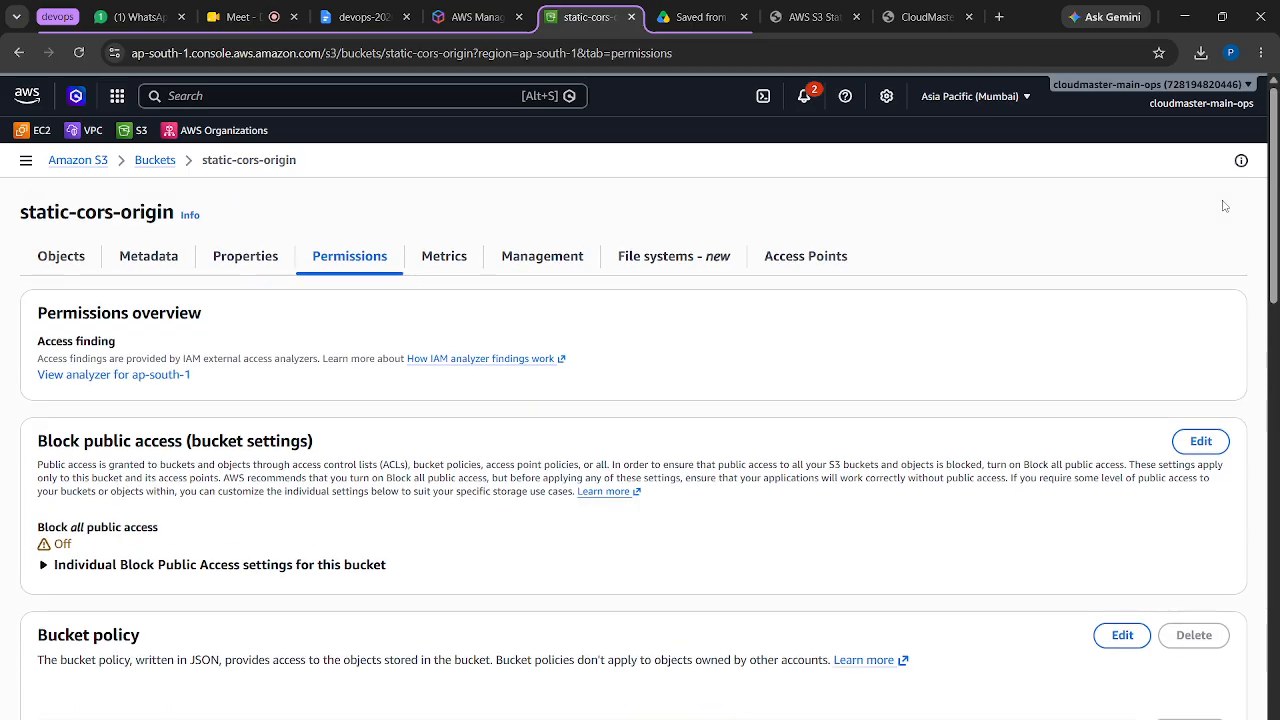
Review the bucket's Block public access and Bucket policy sections, checking the CORS mind map in Google Drive for reference
{"action": "scroll", "coordinate": [545, 453], "scroll_direction": "down", "scroll_amount": 1}
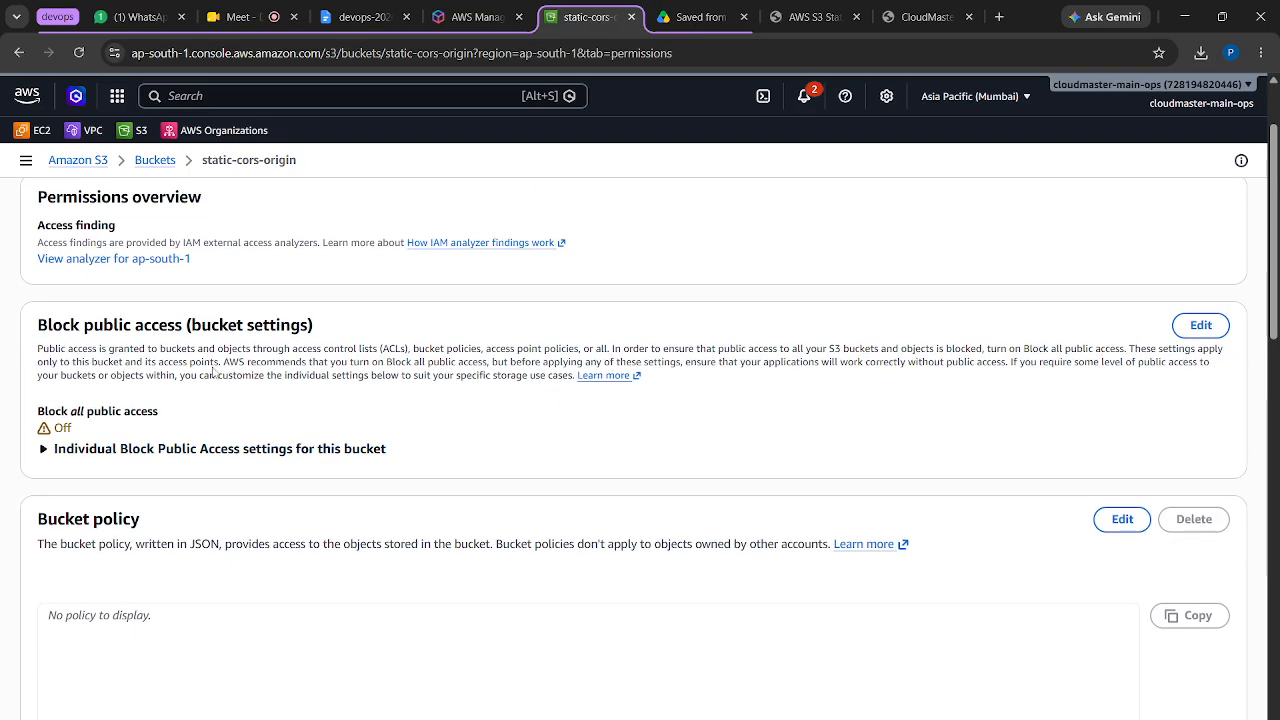
{"action": "left_click_drag", "start_coordinate": [38, 326], "coordinate": [308, 326]}
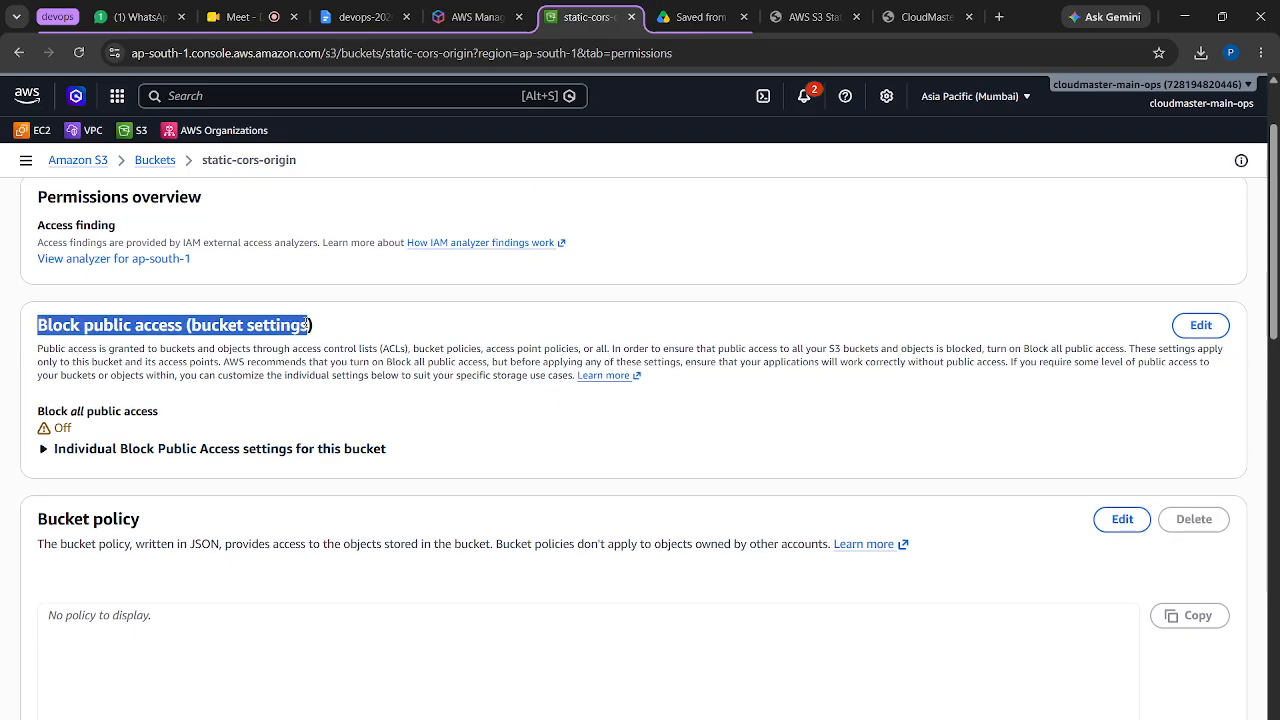
{"action": "scroll", "coordinate": [438, 380], "scroll_direction": "down", "scroll_amount": 1}
{"action": "scroll", "coordinate": [438, 380], "scroll_direction": "down", "scroll_amount": 2}
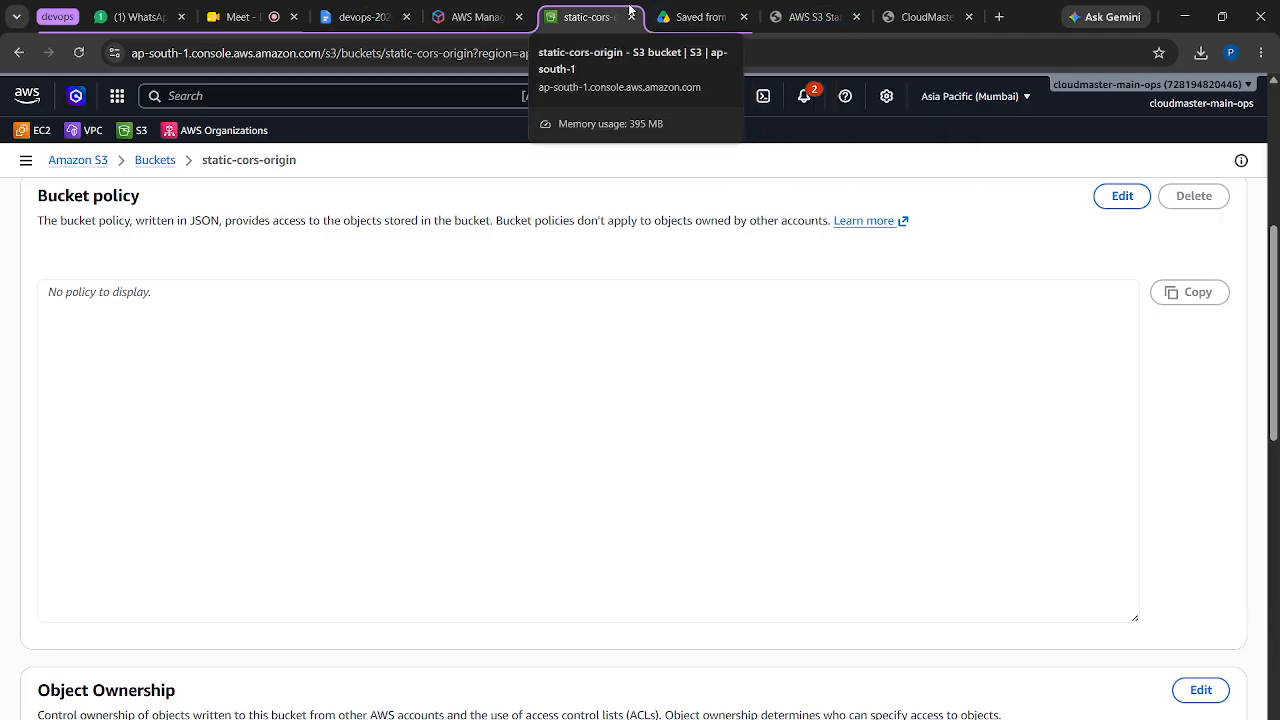
{"action": "left_click", "coordinate": [700, 16]}
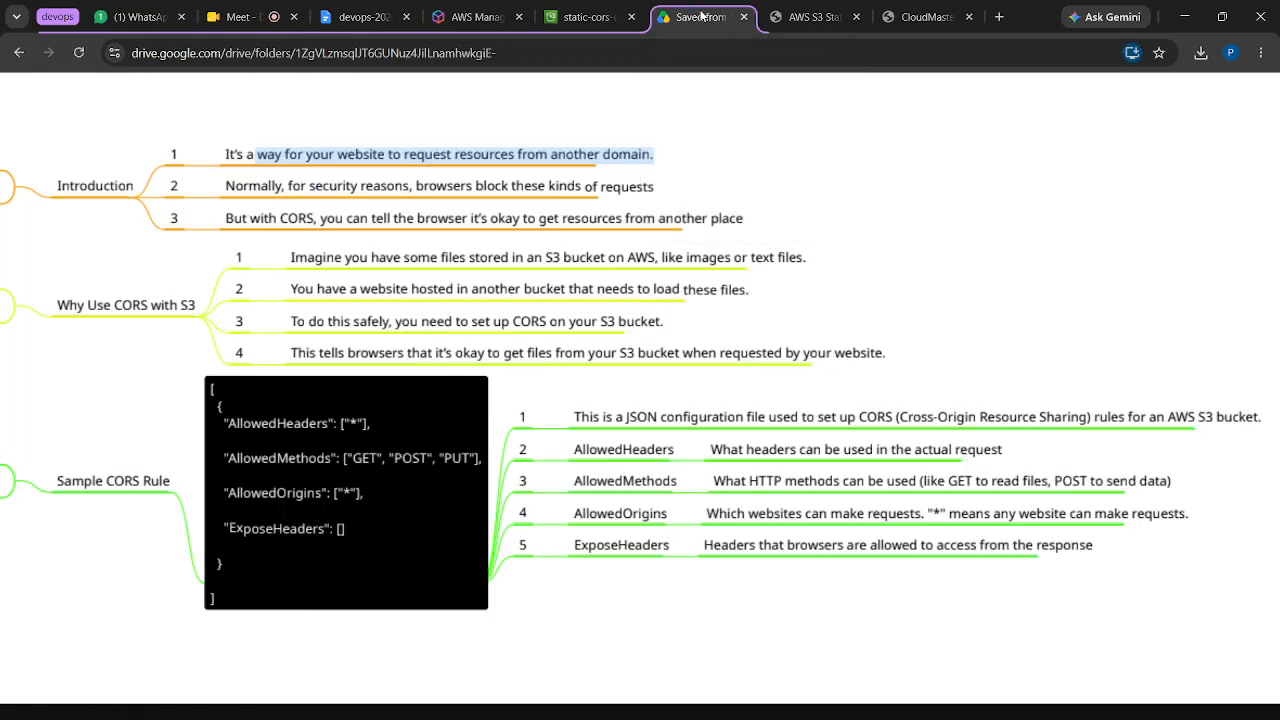
{"action": "left_click", "coordinate": [584, 12]}
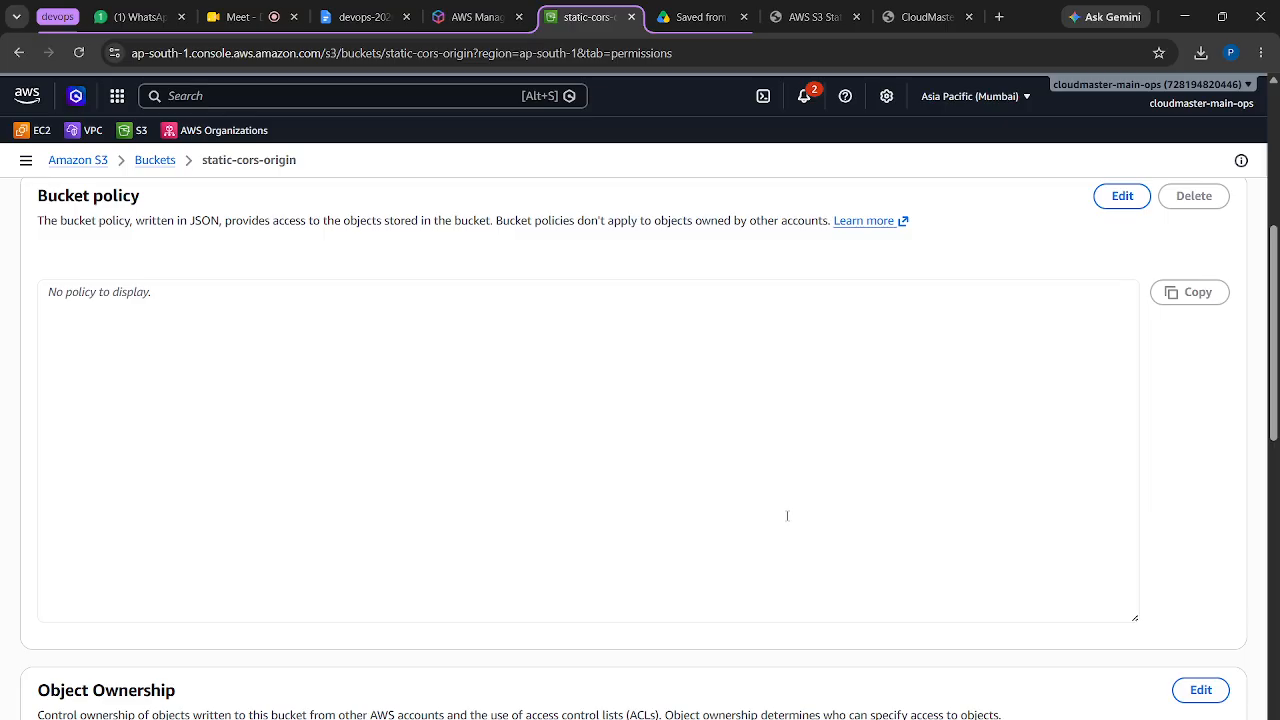
Check the Devops-2026 group chat in WhatsApp Web and return to the static-cors-origin permissions page
{"action": "left_click", "coordinate": [135, 17]}
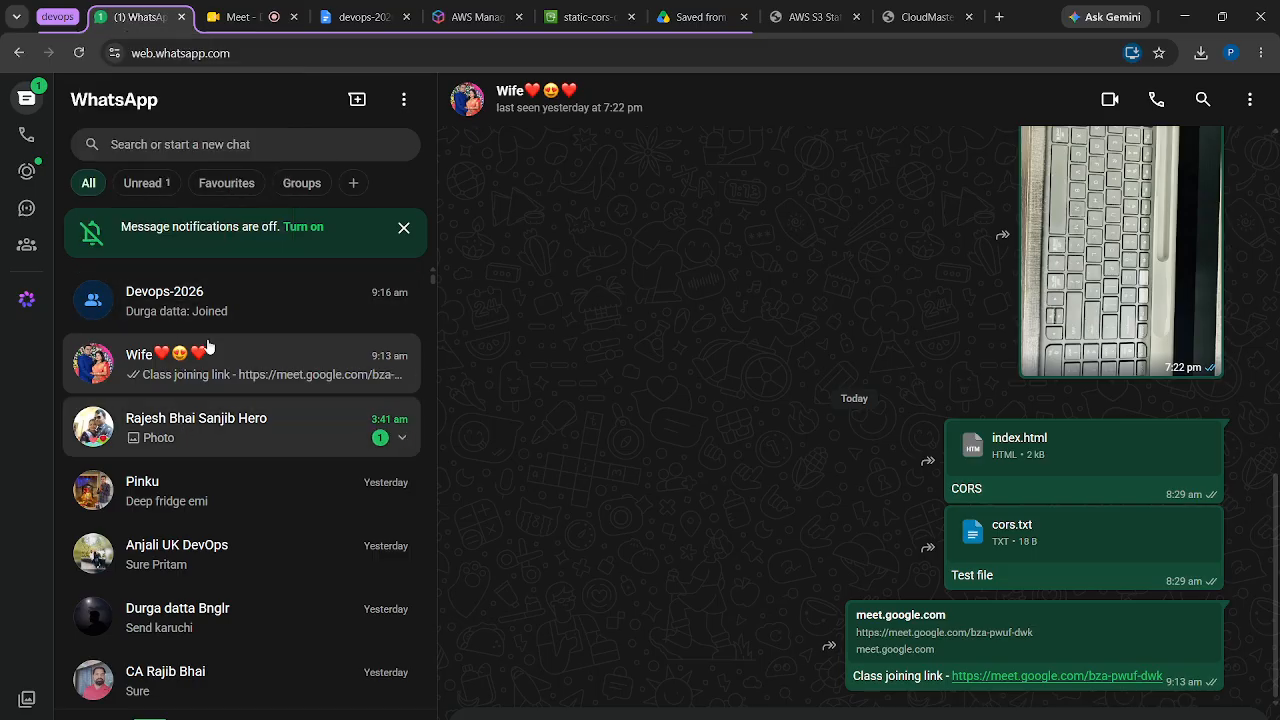
{"action": "left_click", "coordinate": [227, 291]}
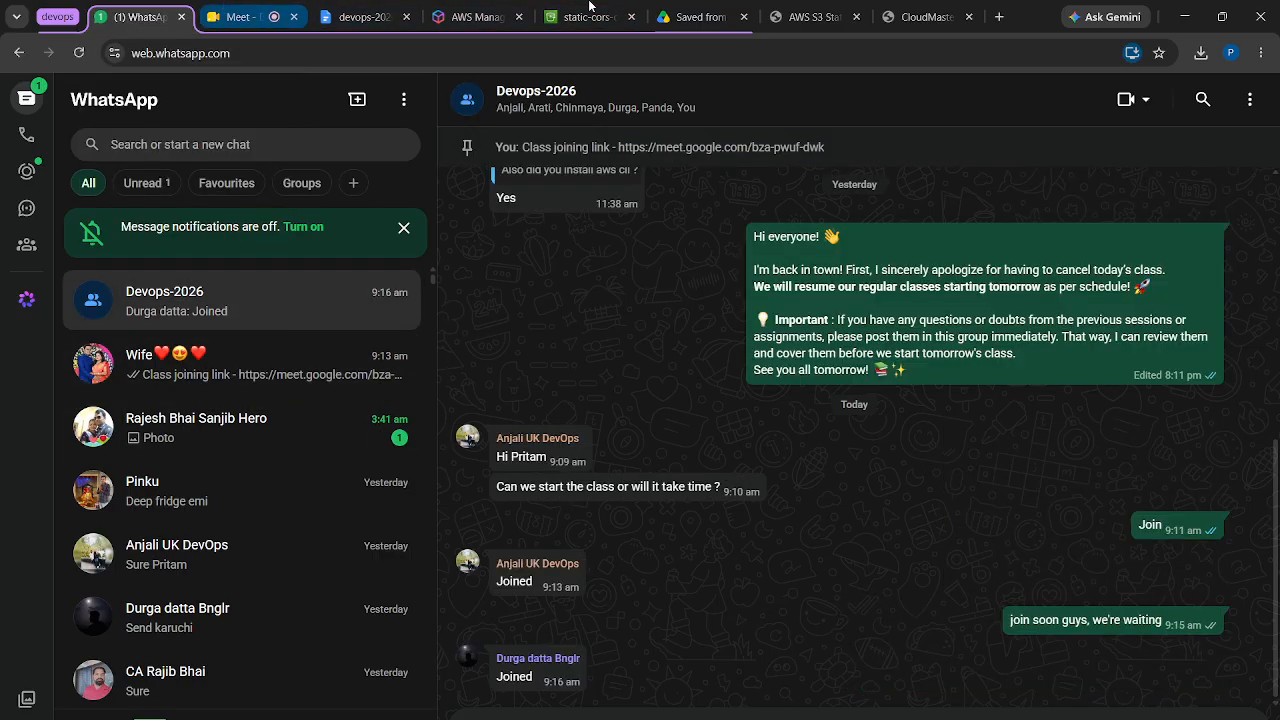
{"action": "left_click", "coordinate": [590, 17]}
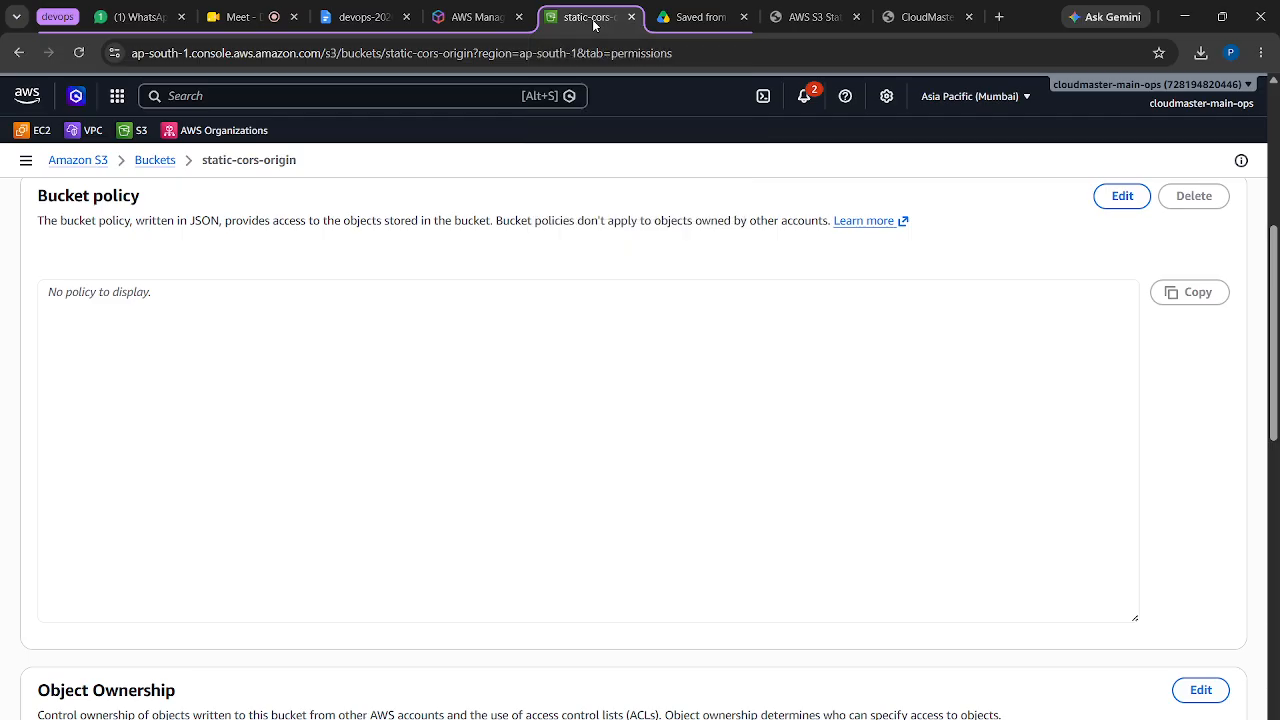
Search Windows for Slack and launch the desktop app
{"action": "left_click", "coordinate": [600, 466]}
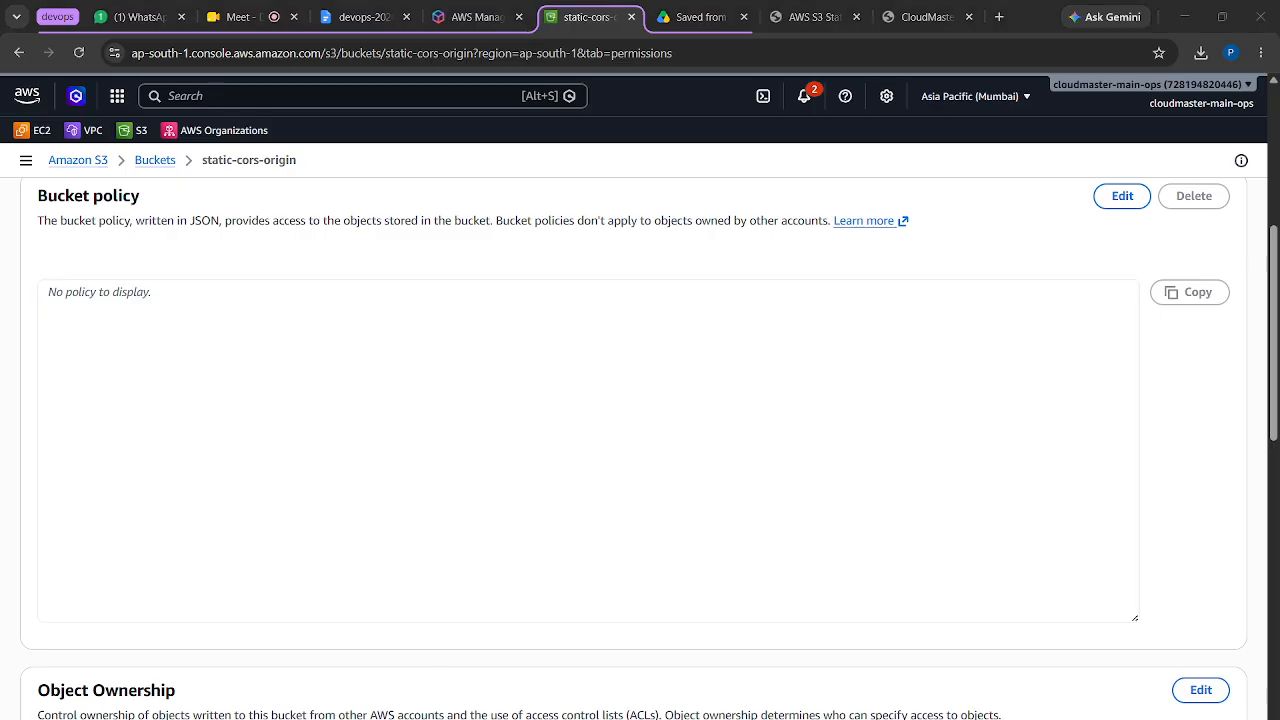
{"action": "key", "text": "super"}
{"action": "type", "text": "sl"}
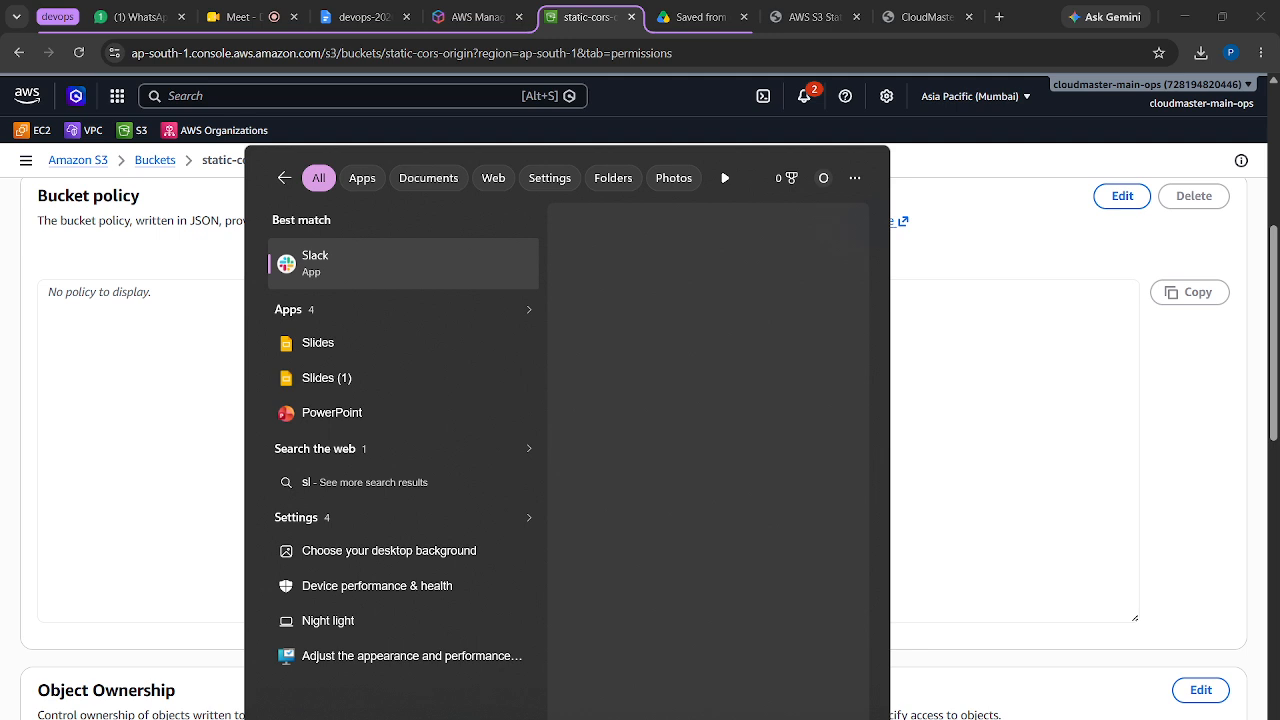
{"action": "type", "text": "ack"}
{"action": "key", "text": "Return"}
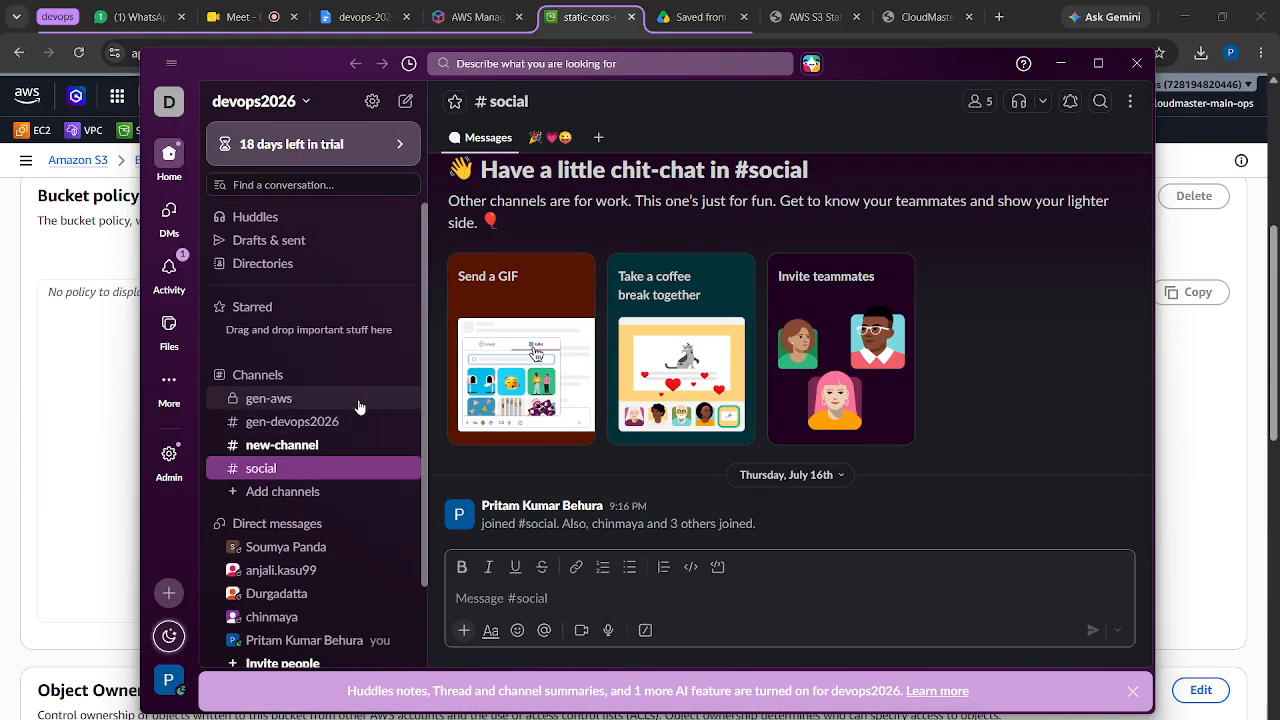
View the messages in Slack's new-channel, closing the pause notifications tip, and minimize Slack
{"action": "left_click", "coordinate": [258, 447]}
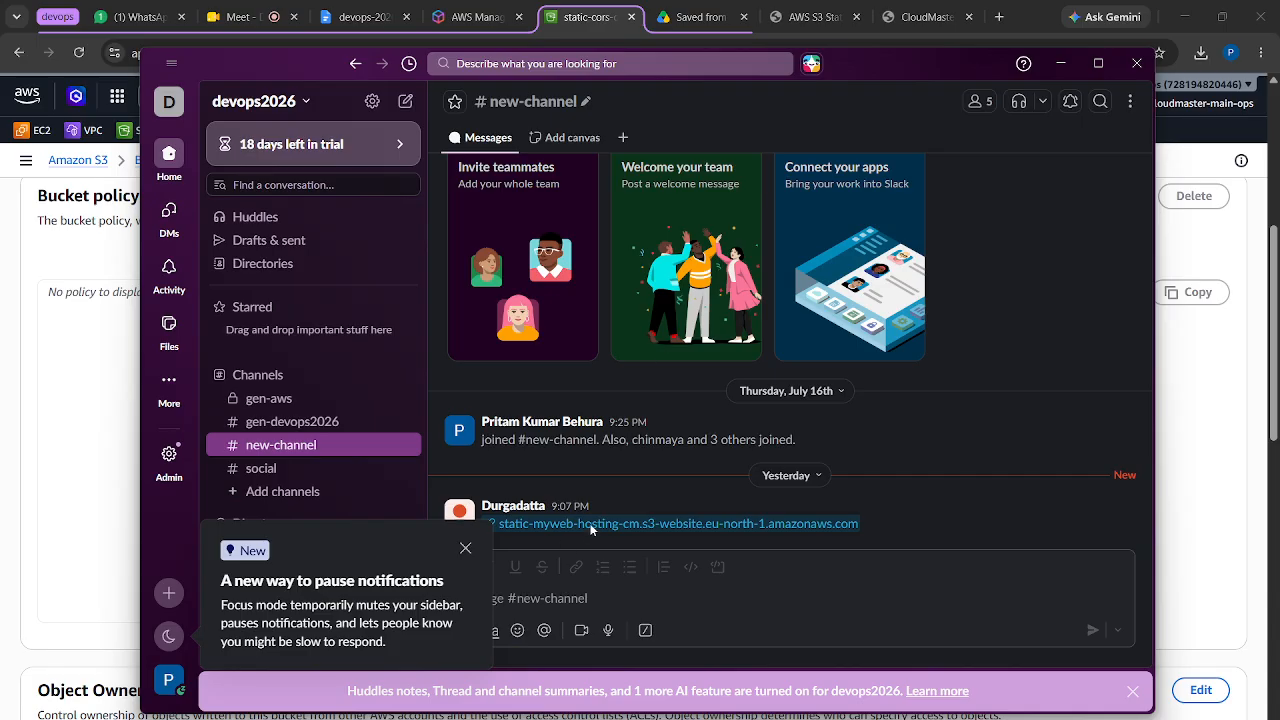
{"action": "left_click", "coordinate": [465, 547]}
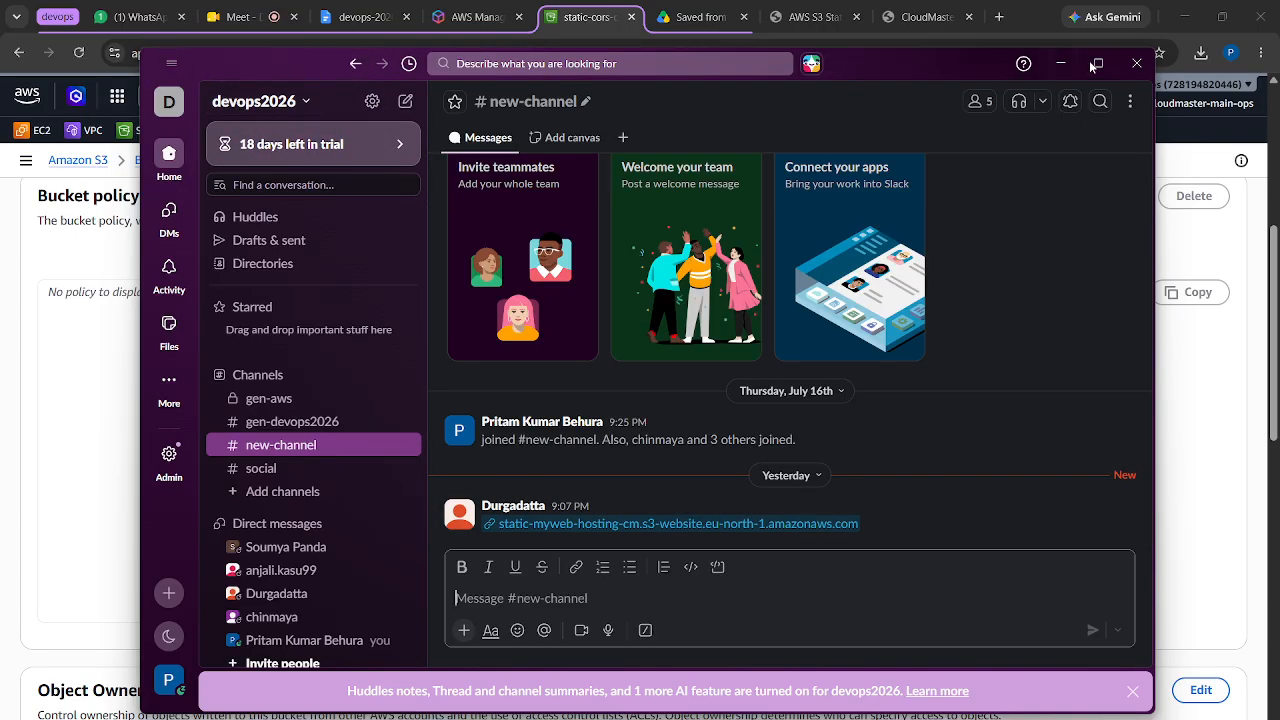
{"action": "left_click", "coordinate": [1060, 64]}
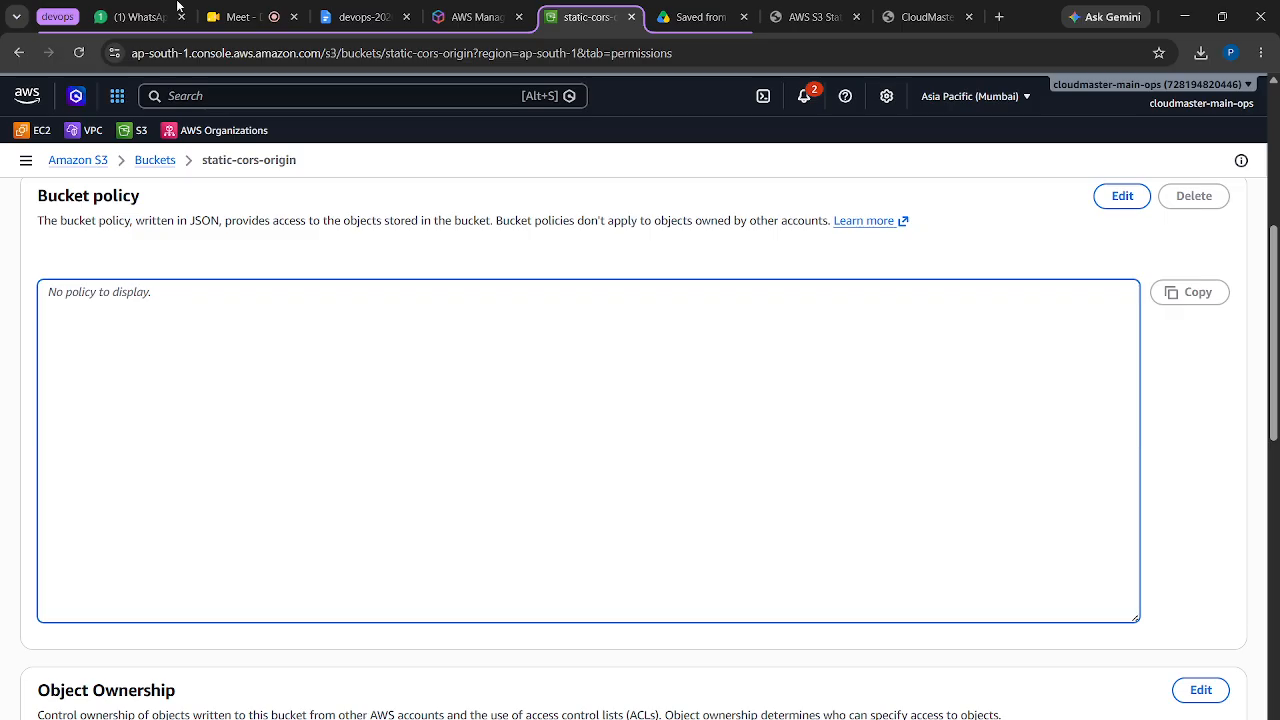
In a new browser tab, open Gemini and ask it to "create a s3 bucket policy to get public access to available objects"
{"action": "left_click", "coordinate": [997, 16]}
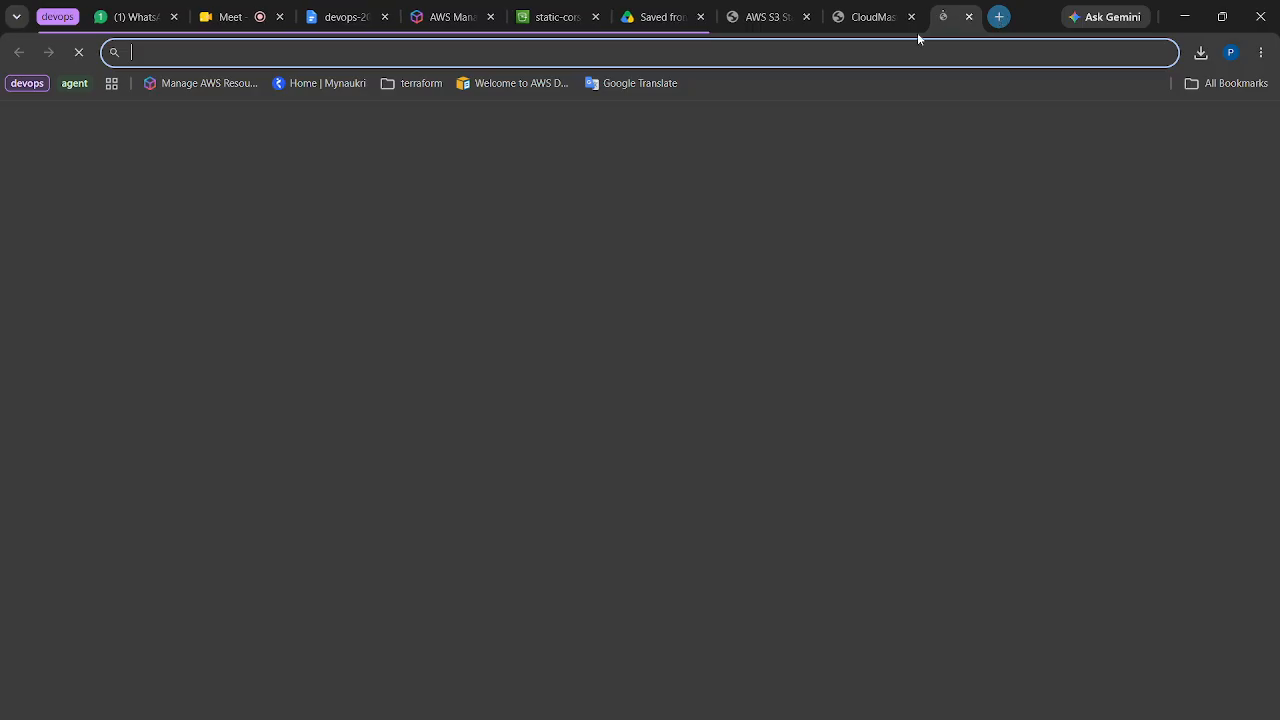
{"action": "left_click", "coordinate": [70, 86]}
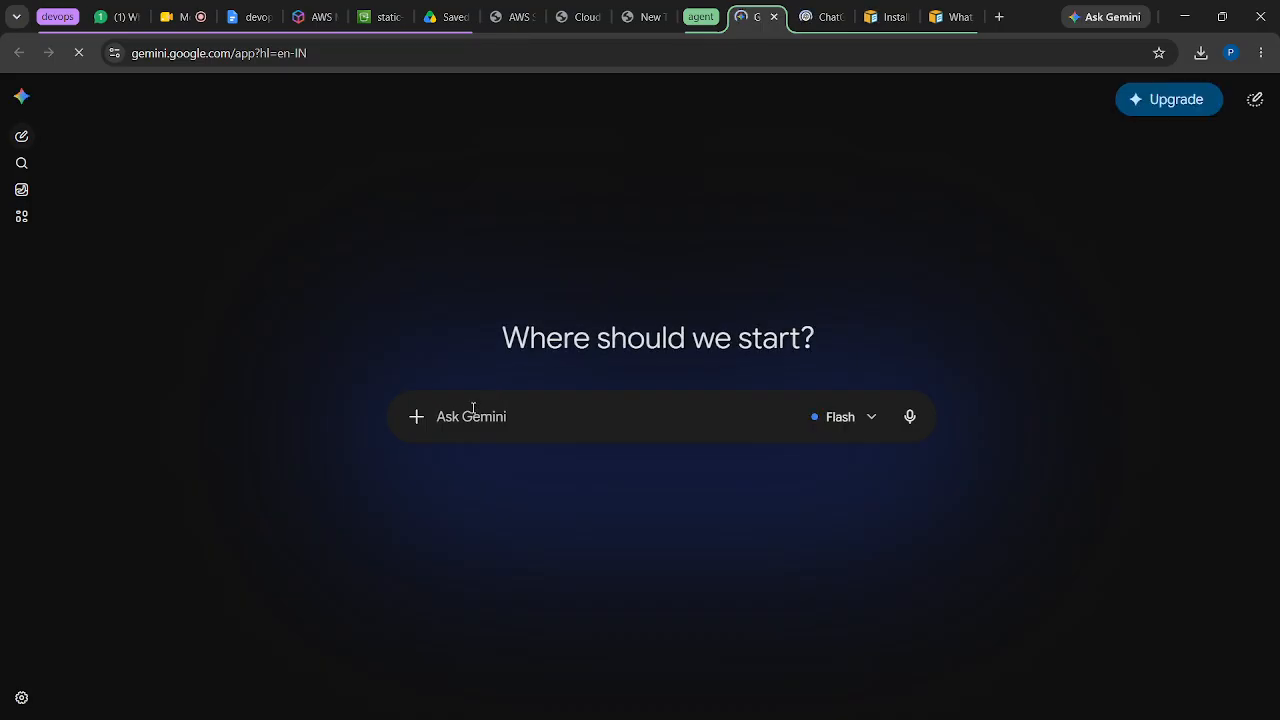
{"action": "type", "text": "create a"}
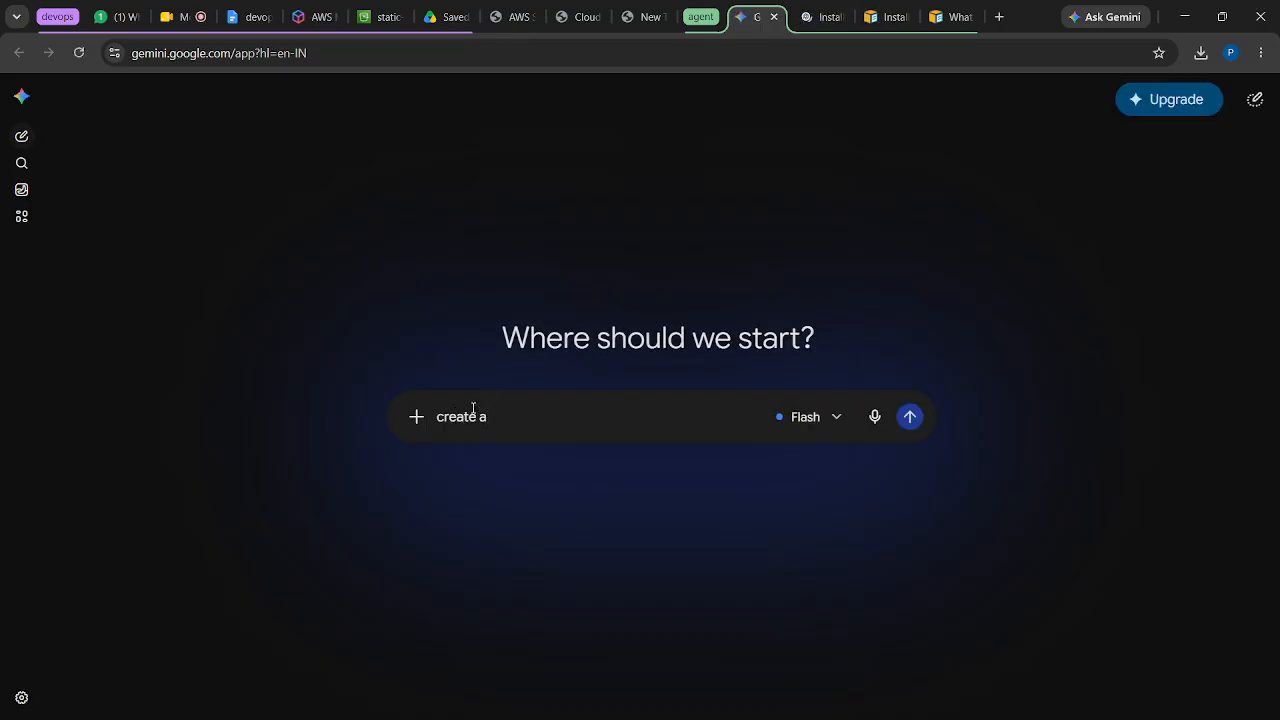
{"action": "type", "text": " s3 bucket policy to"}
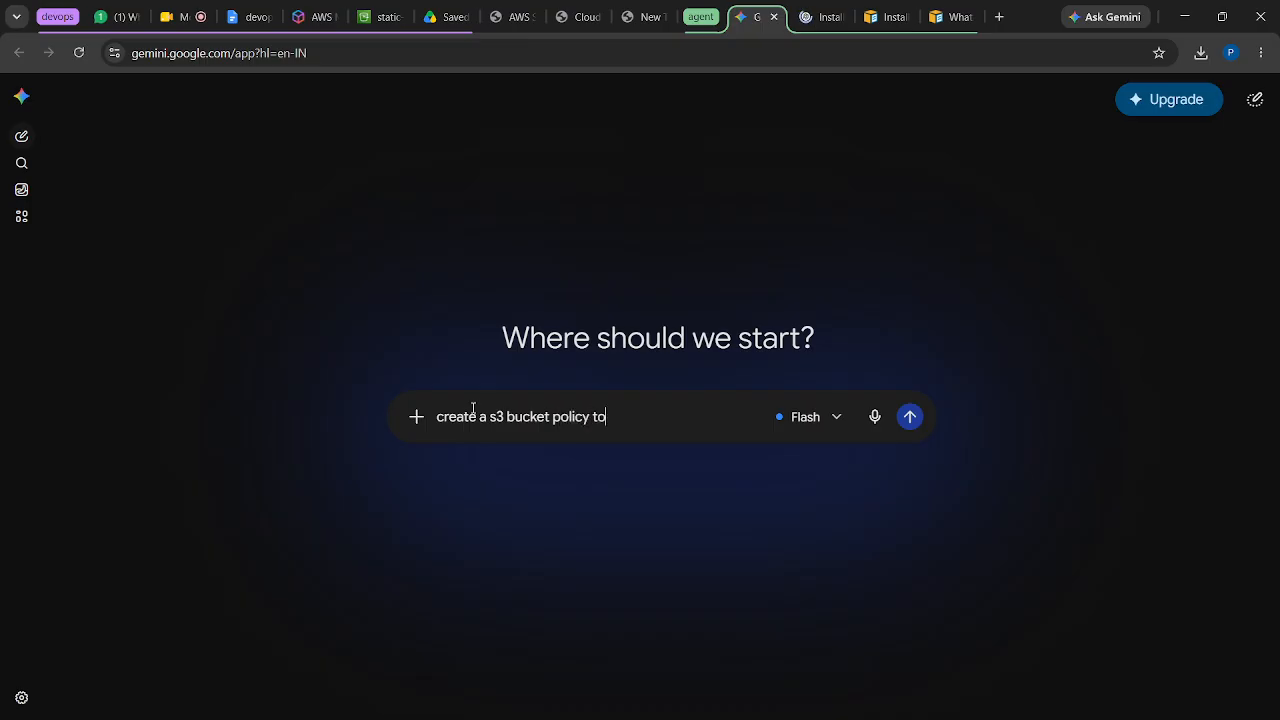
{"action": "type", "text": " get public access"}
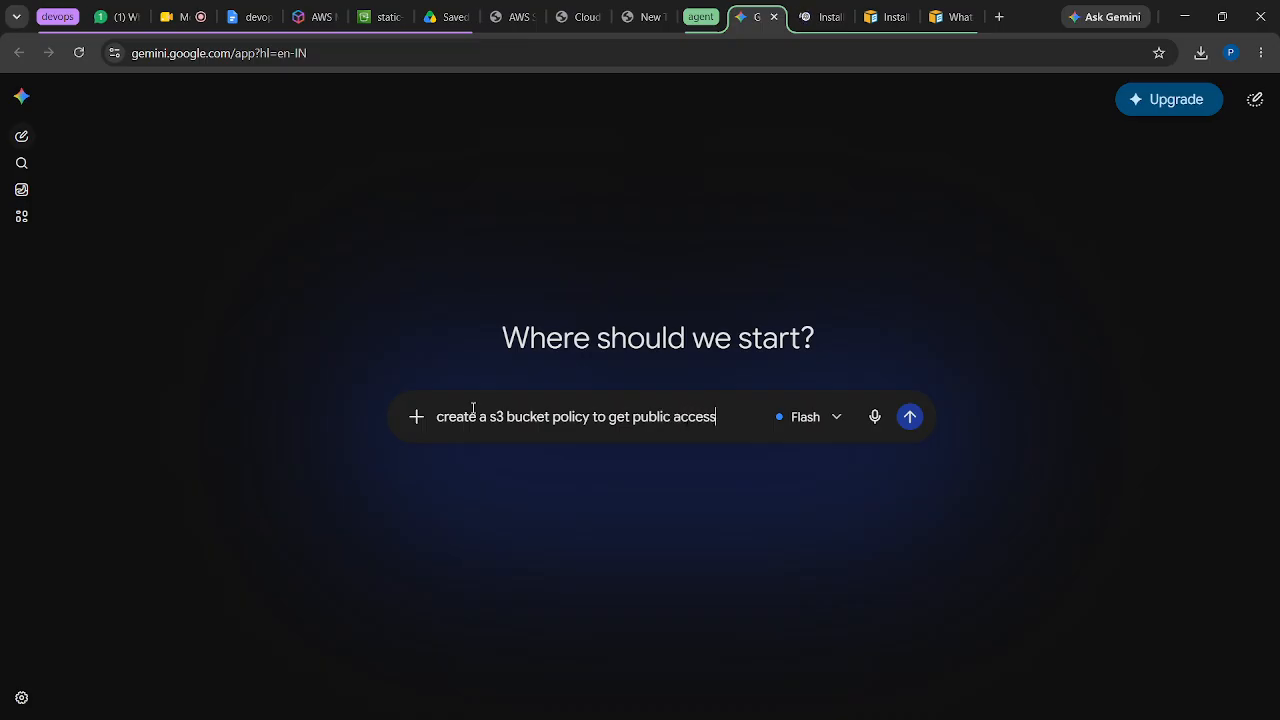
{"action": "type", "text": " to avail"}
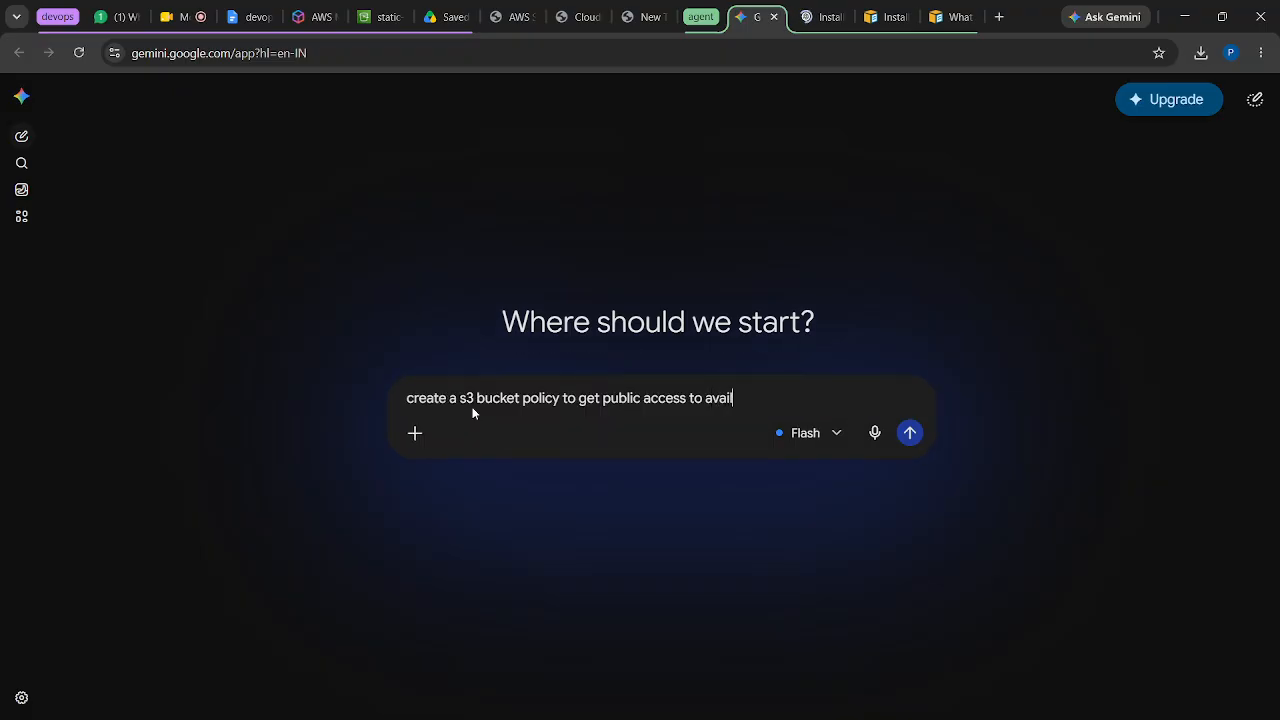
{"action": "type", "text": "able obk"}
{"action": "key", "text": "BackSpace"}
{"action": "type", "text": "jects"}
{"action": "key", "text": "Return"}
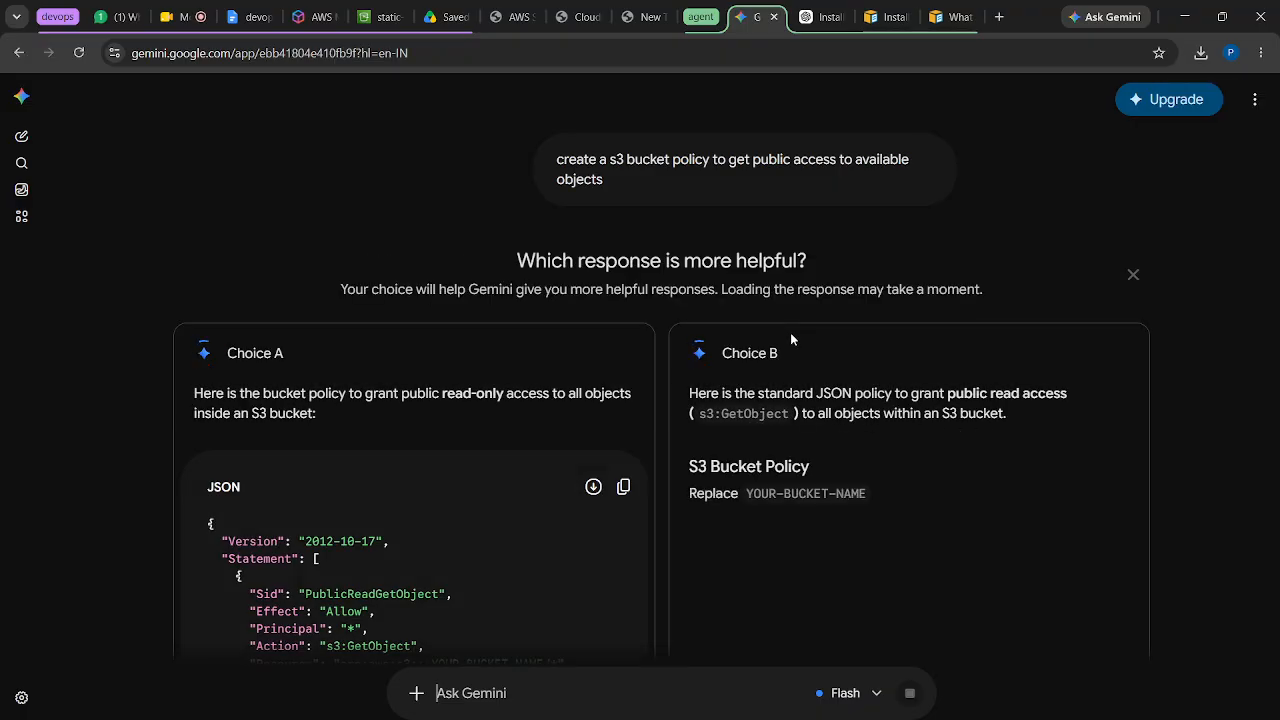
Review Gemini's Choice A response, including the Resource ARN placeholder, and copy its public-read JSON policy
{"action": "scroll", "coordinate": [445, 377], "scroll_direction": "down", "scroll_amount": 1}
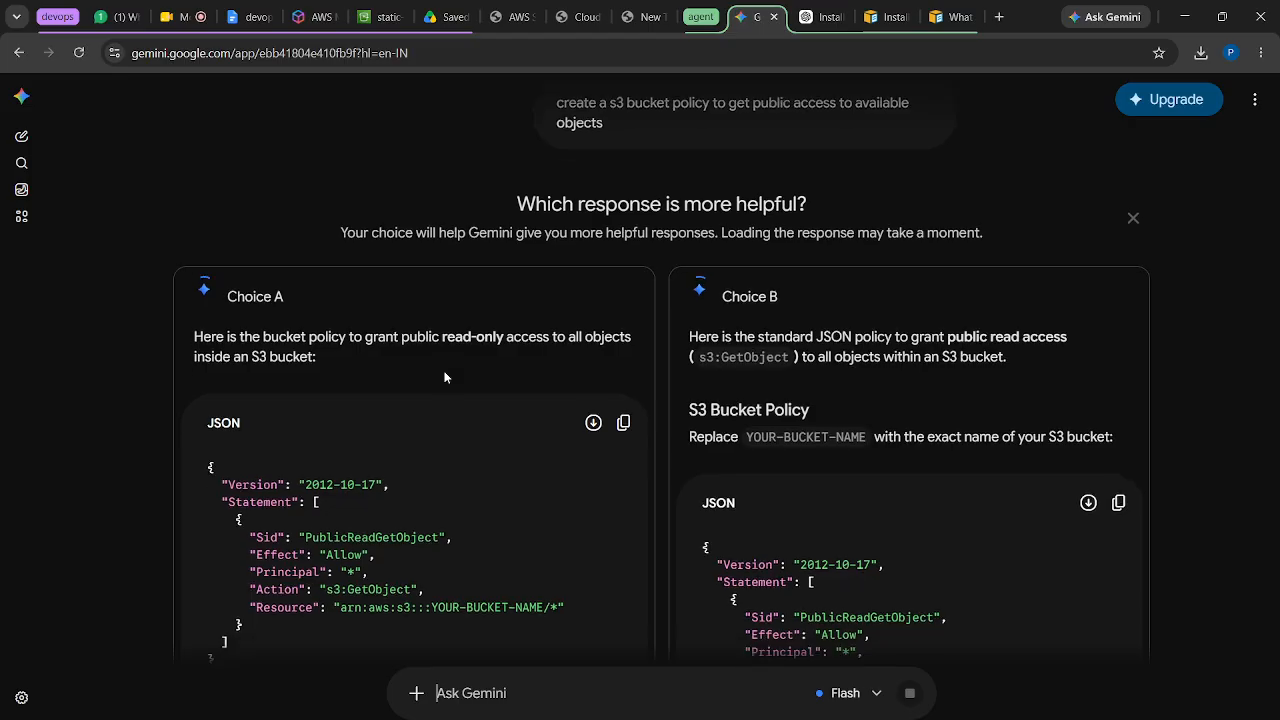
{"action": "scroll", "coordinate": [445, 377], "scroll_direction": "down", "scroll_amount": 2}
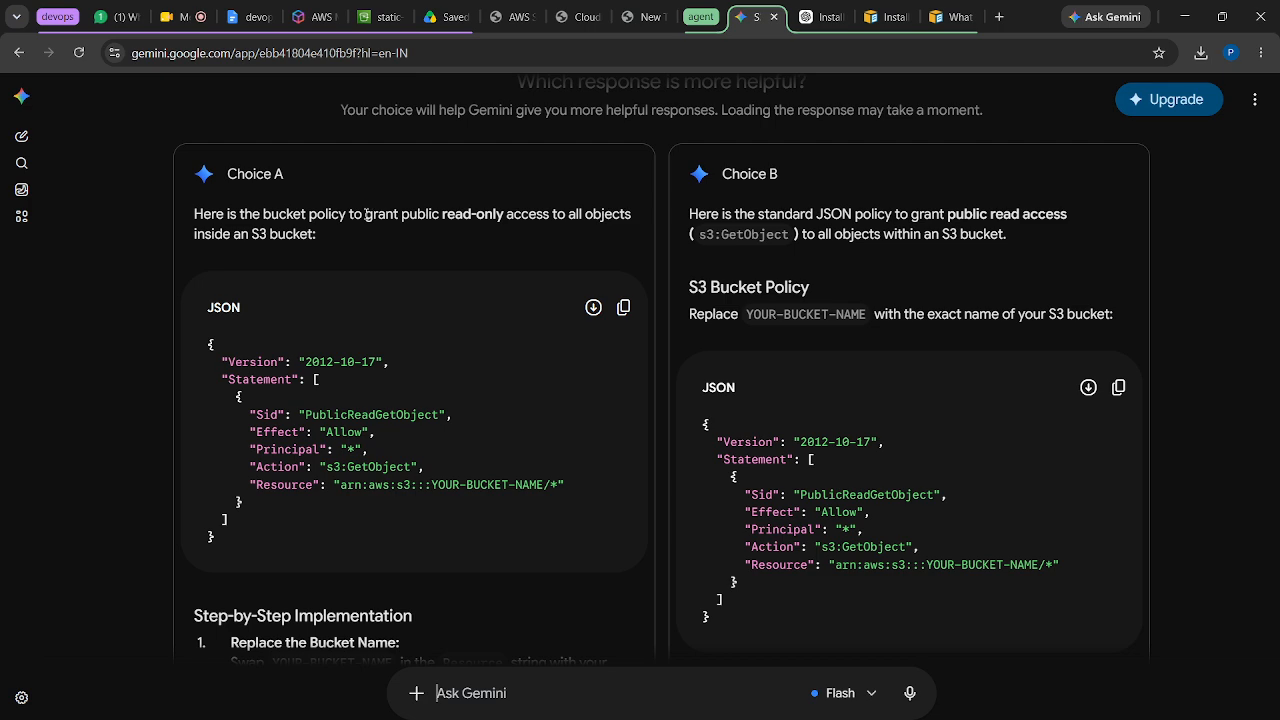
{"action": "left_click_drag", "start_coordinate": [366, 214], "coordinate": [562, 214]}
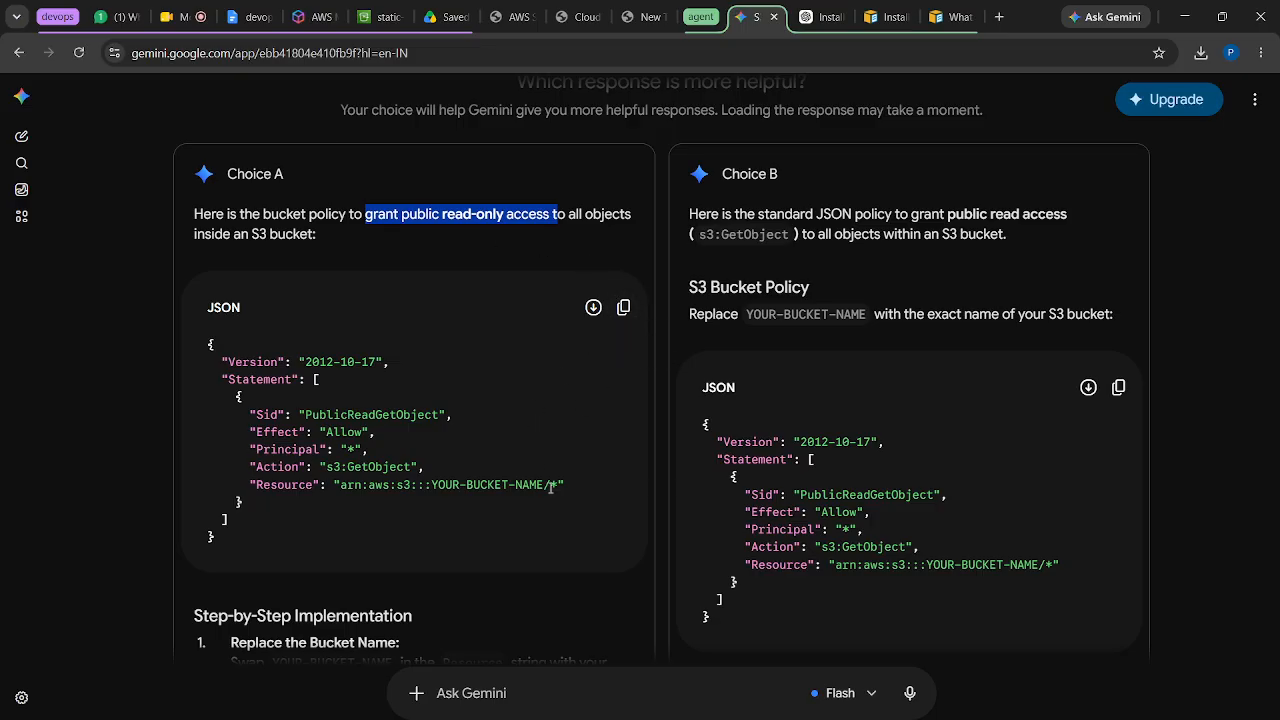
{"action": "left_click_drag", "start_coordinate": [557, 486], "coordinate": [334, 483]}
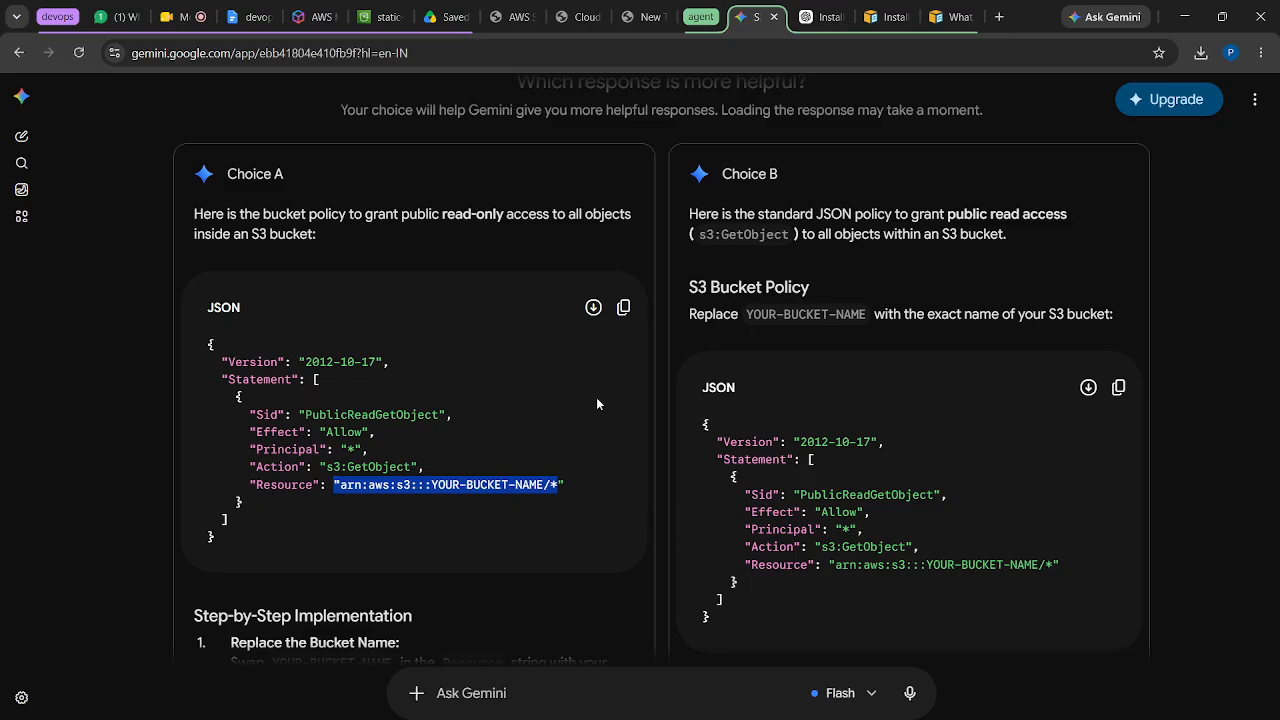
{"action": "left_click", "coordinate": [623, 307]}
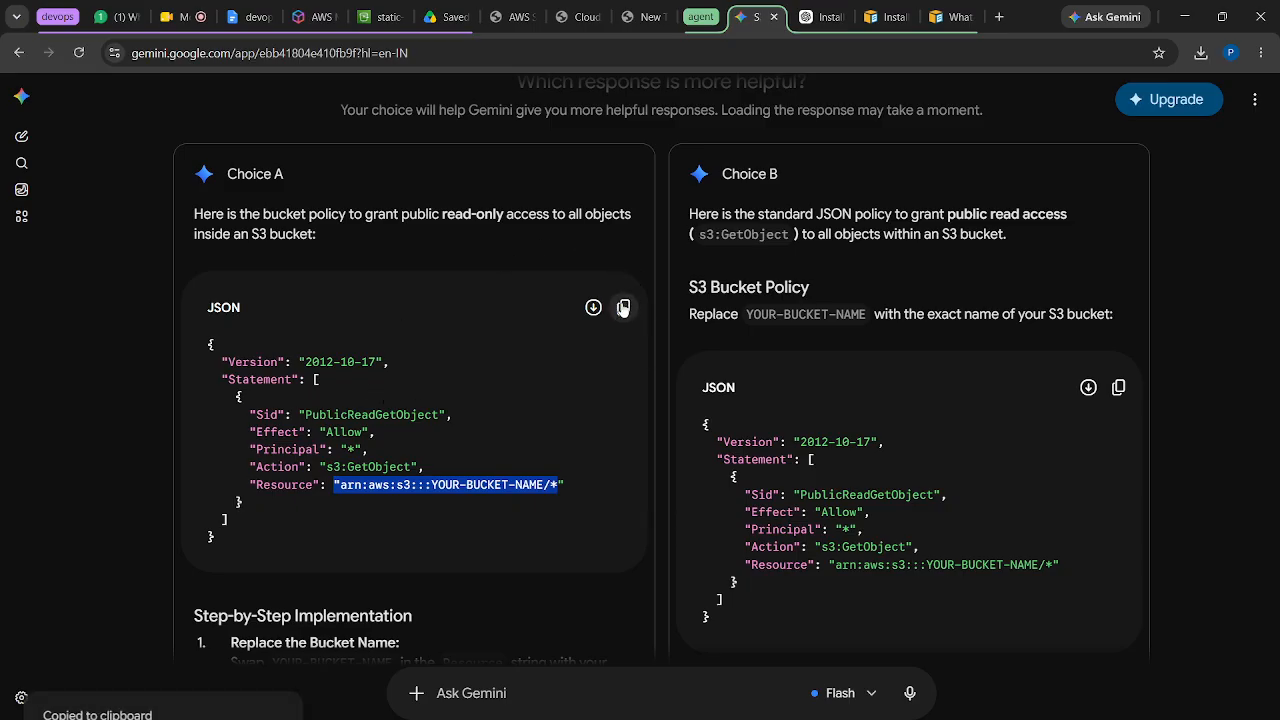
Return to the static-cors-origin bucket, open its bucket policy for editing, and paste the copied JSON policy
{"action": "left_click", "coordinate": [363, 17]}
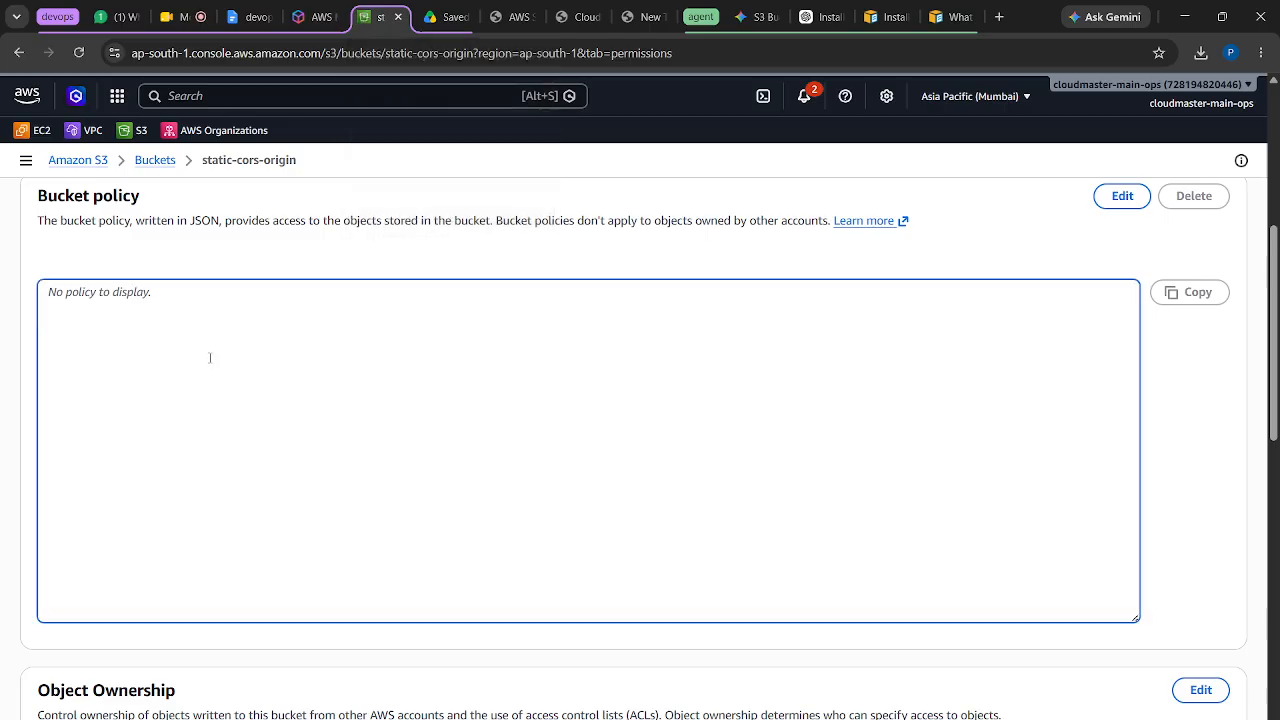
{"action": "left_click", "coordinate": [1113, 200]}
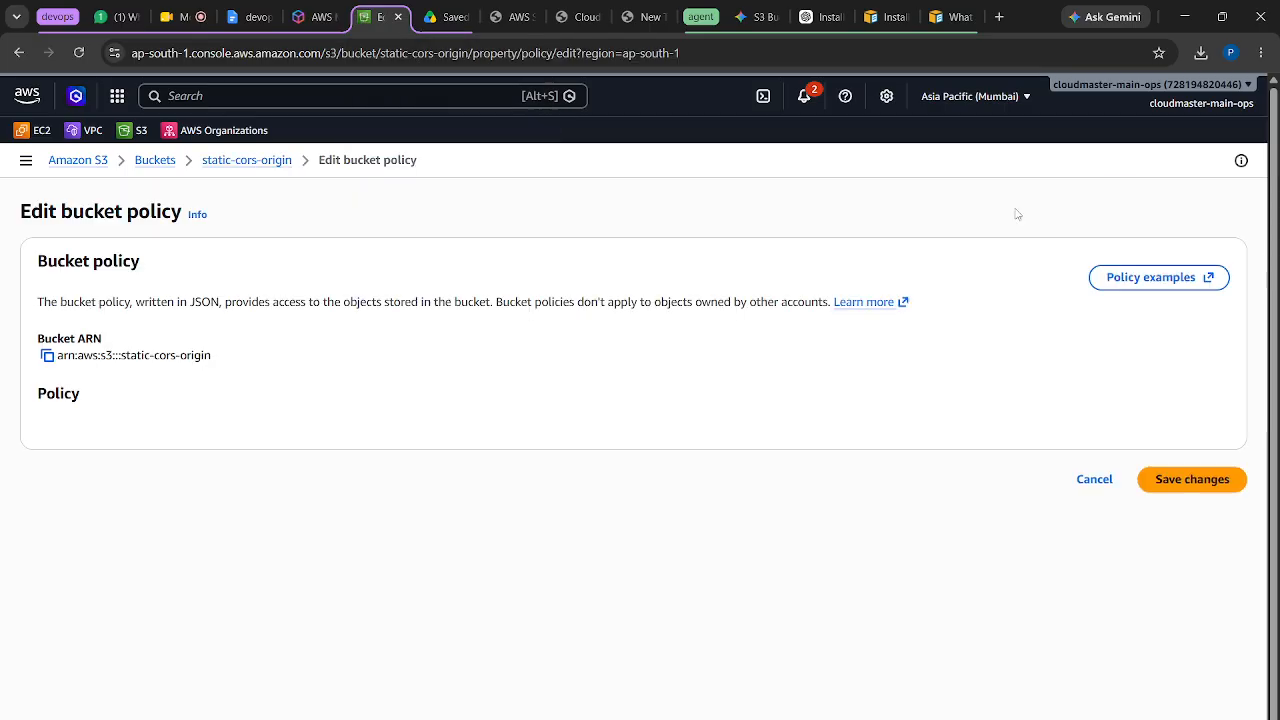
{"action": "scroll", "coordinate": [300, 475], "scroll_direction": "down", "scroll_amount": 4}
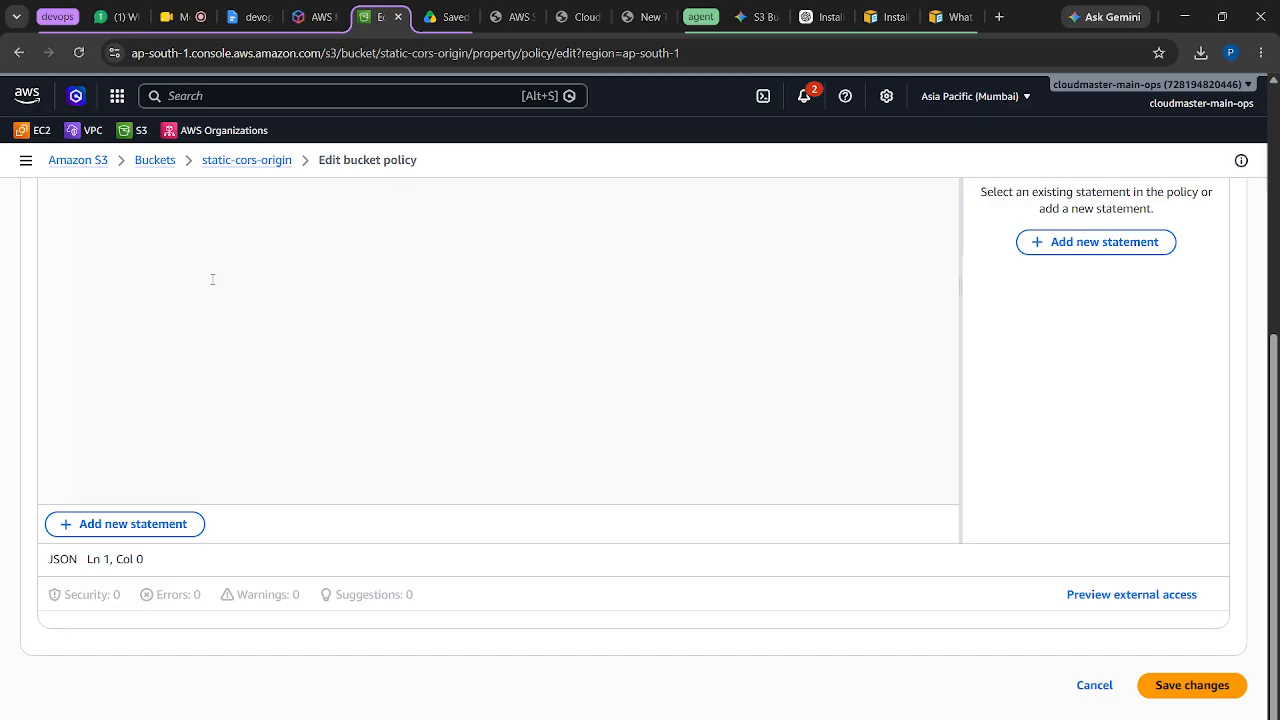
{"action": "scroll", "coordinate": [212, 279], "scroll_direction": "up", "scroll_amount": 3}
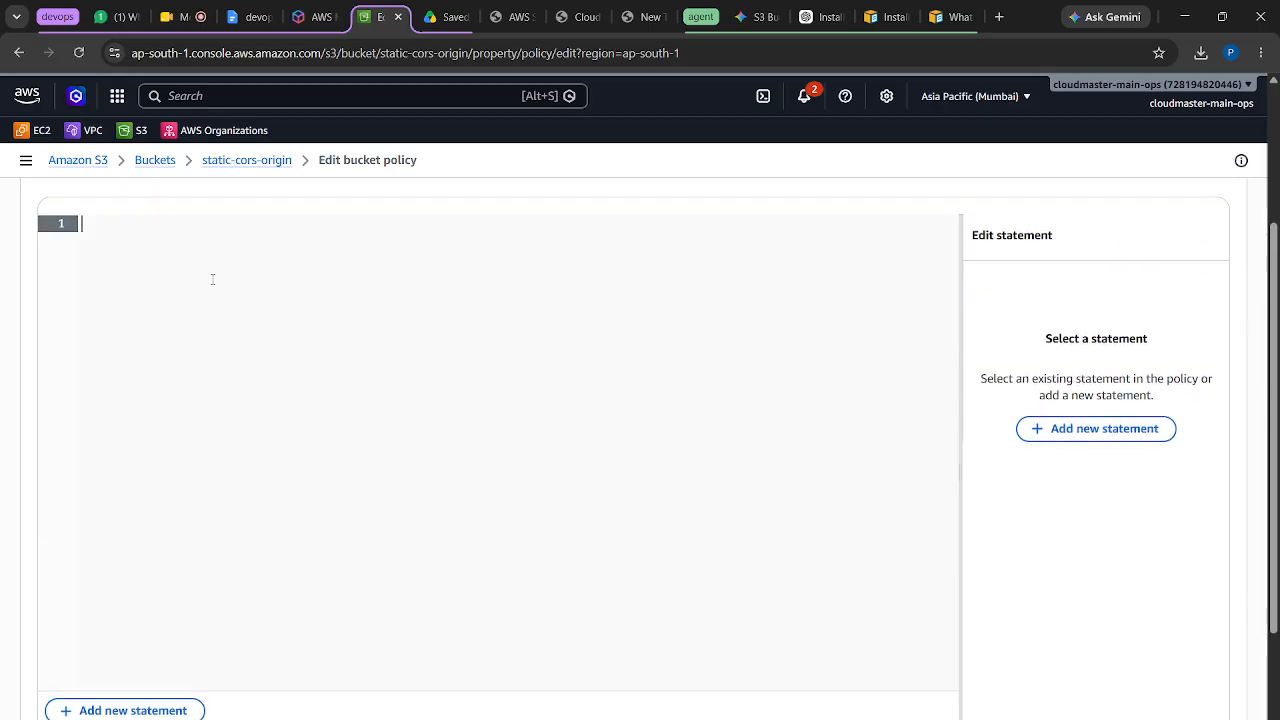
{"action": "key", "text": "ctrl+v"}
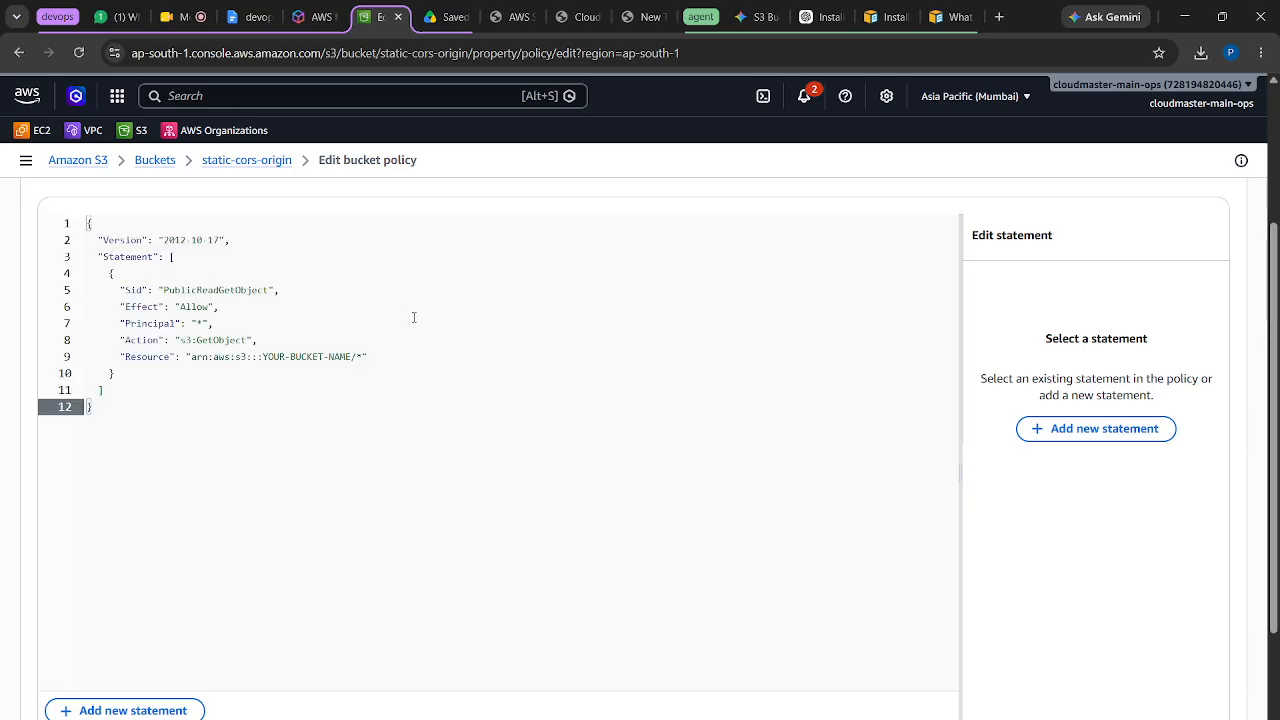
Replace the placeholder ARN in the policy's Resource with the copied bucket ARN arn:aws:s3:::static-cors-origin, keeping /*, and save the changes
{"action": "scroll", "coordinate": [413, 317], "scroll_direction": "up", "scroll_amount": 2}
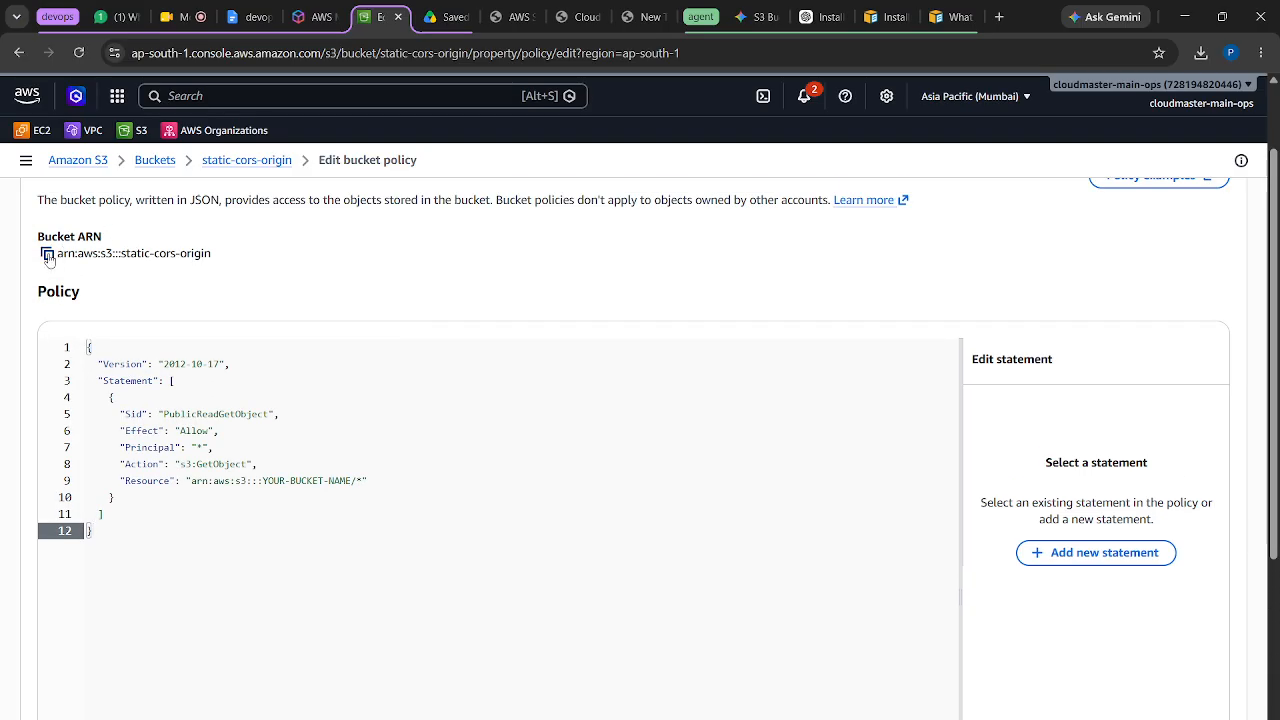
{"action": "left_click", "coordinate": [48, 256]}
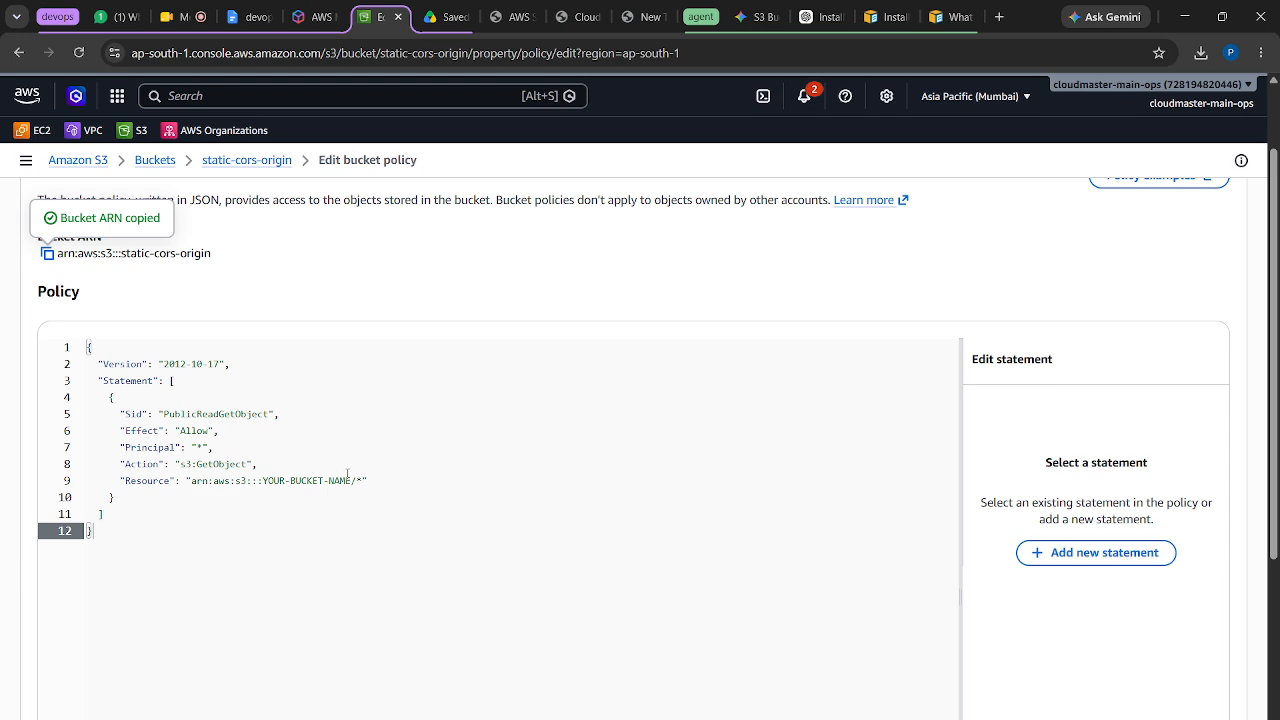
{"action": "left_click_drag", "start_coordinate": [352, 481], "coordinate": [193, 483]}
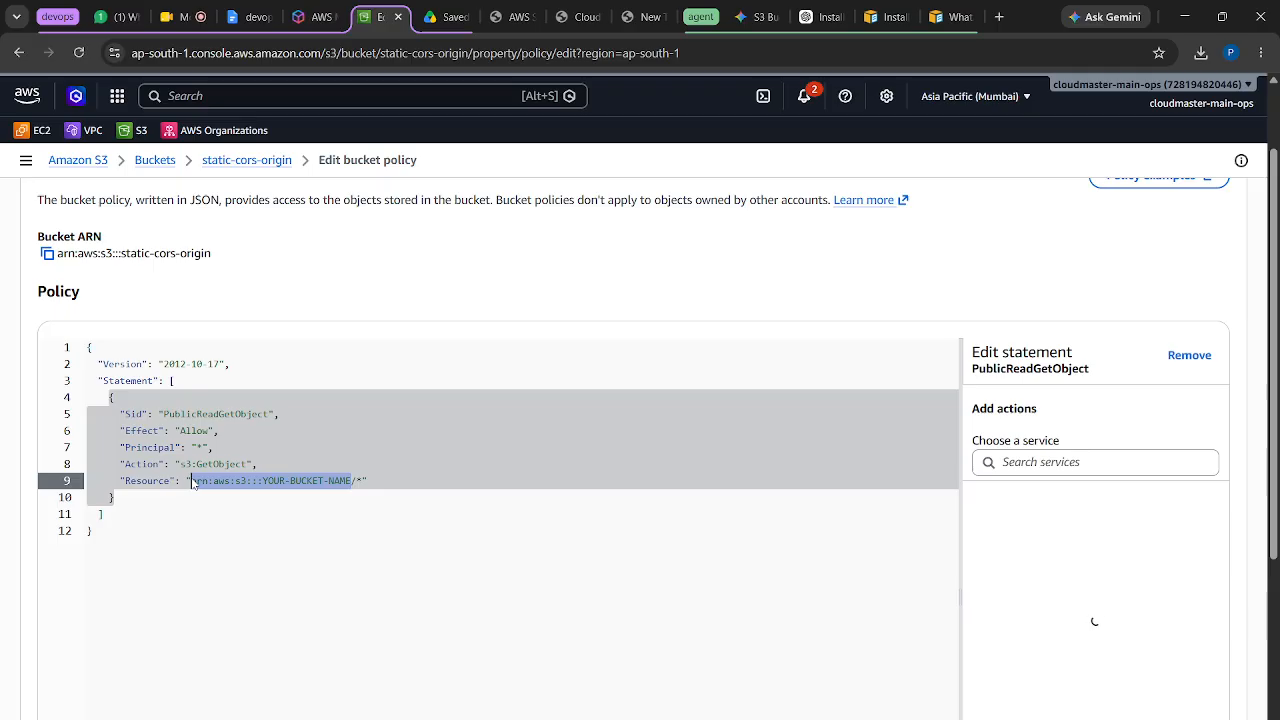
{"action": "key", "text": "ctrl+v"}
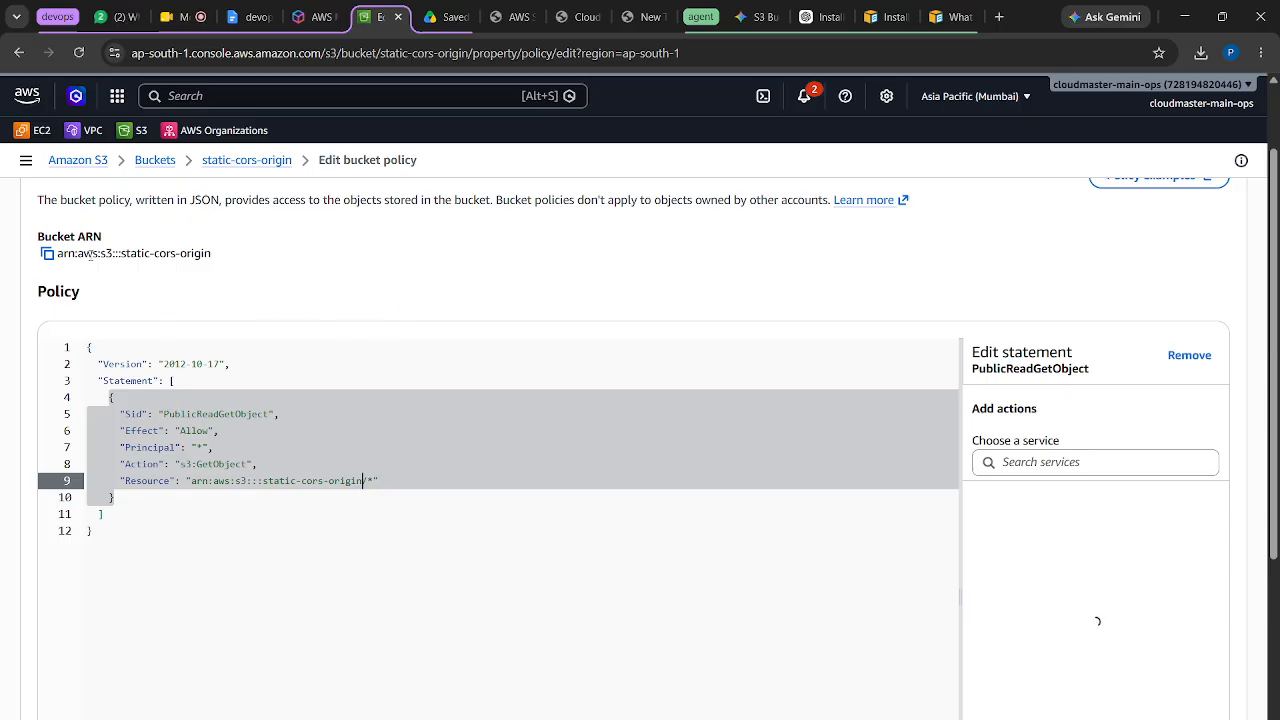
{"action": "left_click_drag", "start_coordinate": [222, 256], "coordinate": [121, 254]}
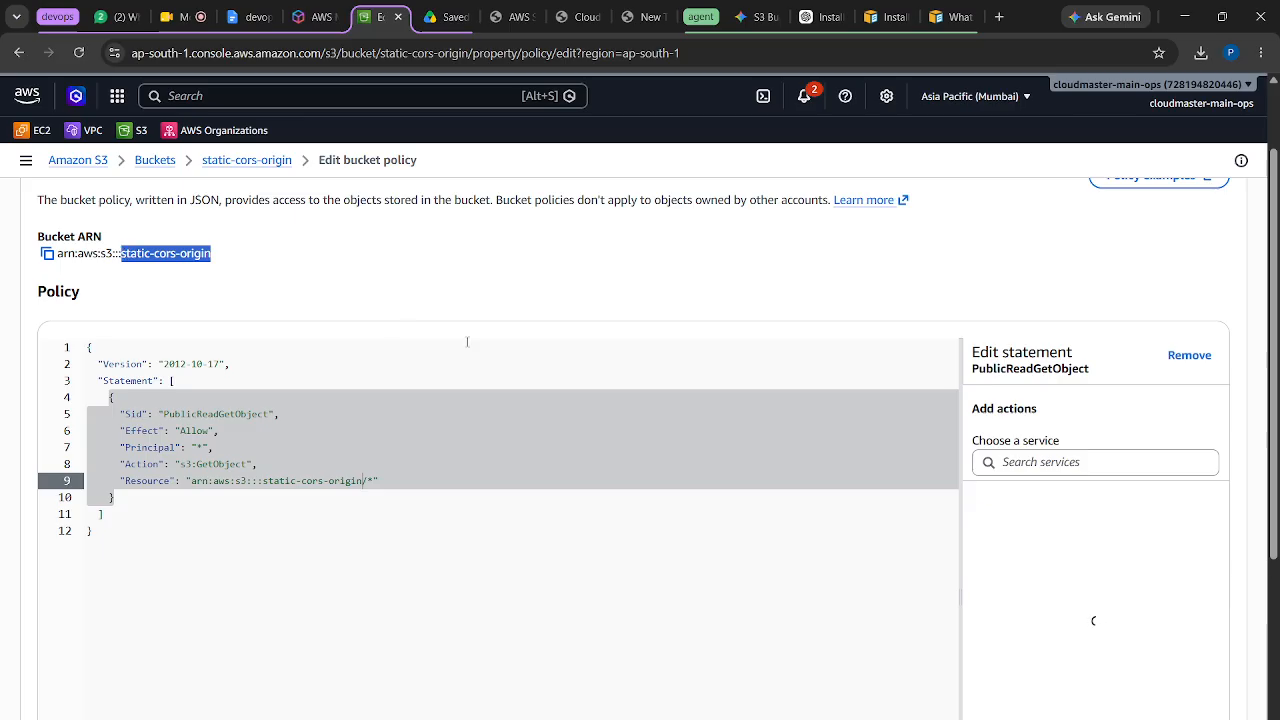
{"action": "scroll", "coordinate": [448, 565], "scroll_direction": "down", "scroll_amount": 3}
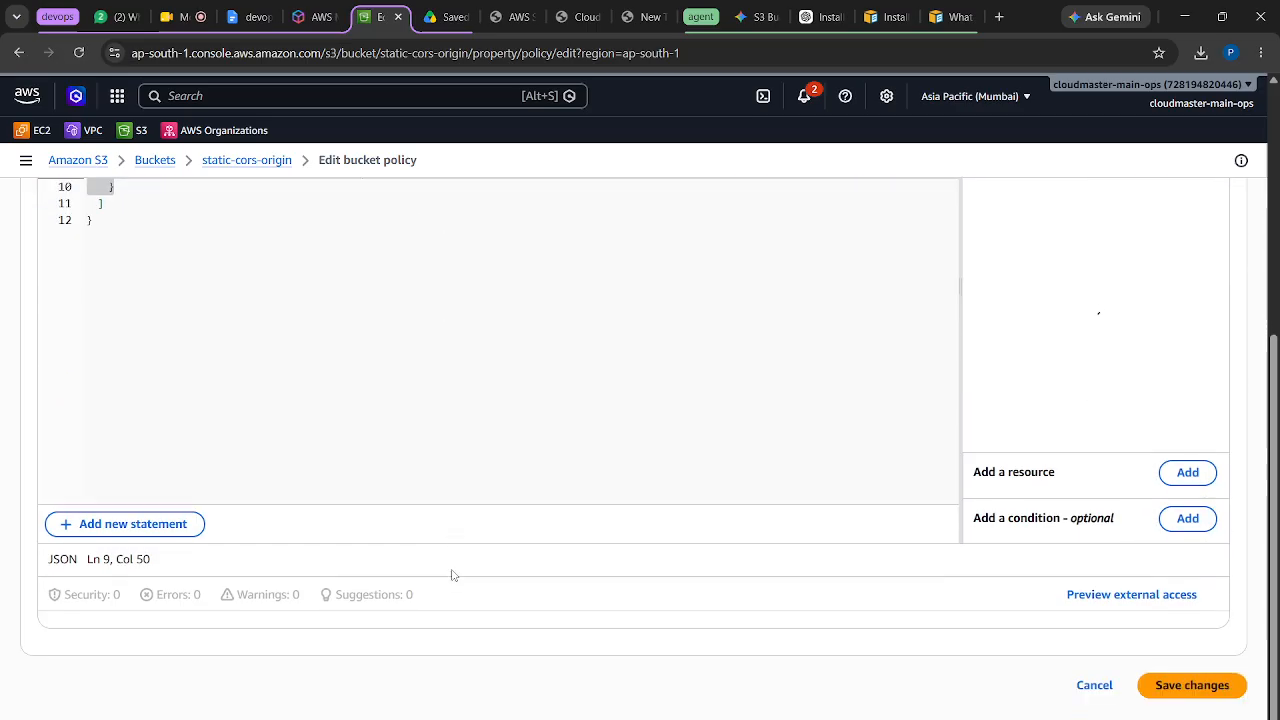
{"action": "left_click", "coordinate": [1209, 692]}
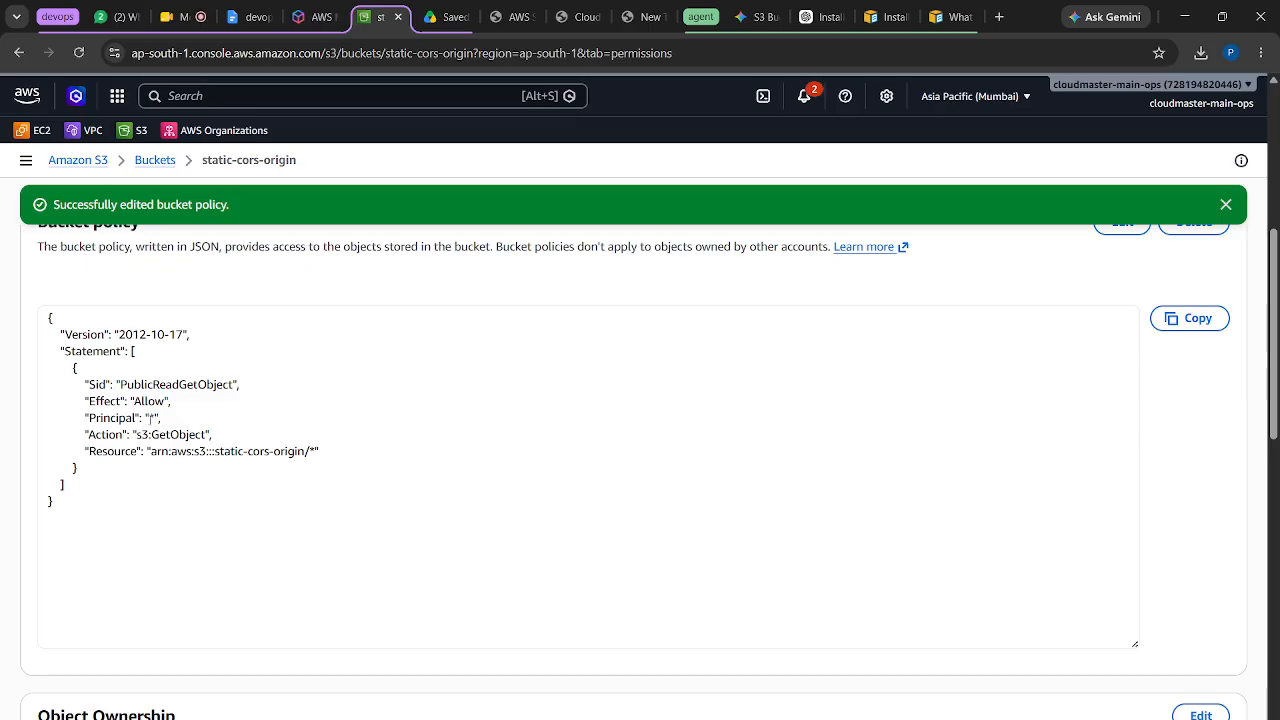
Dismiss the notification and review the saved policy's Principal, Sid and Action, plus the Block public access and Cross-origin resource sharing (CORS) sections
{"action": "left_click_drag", "start_coordinate": [156, 418], "coordinate": [102, 418]}
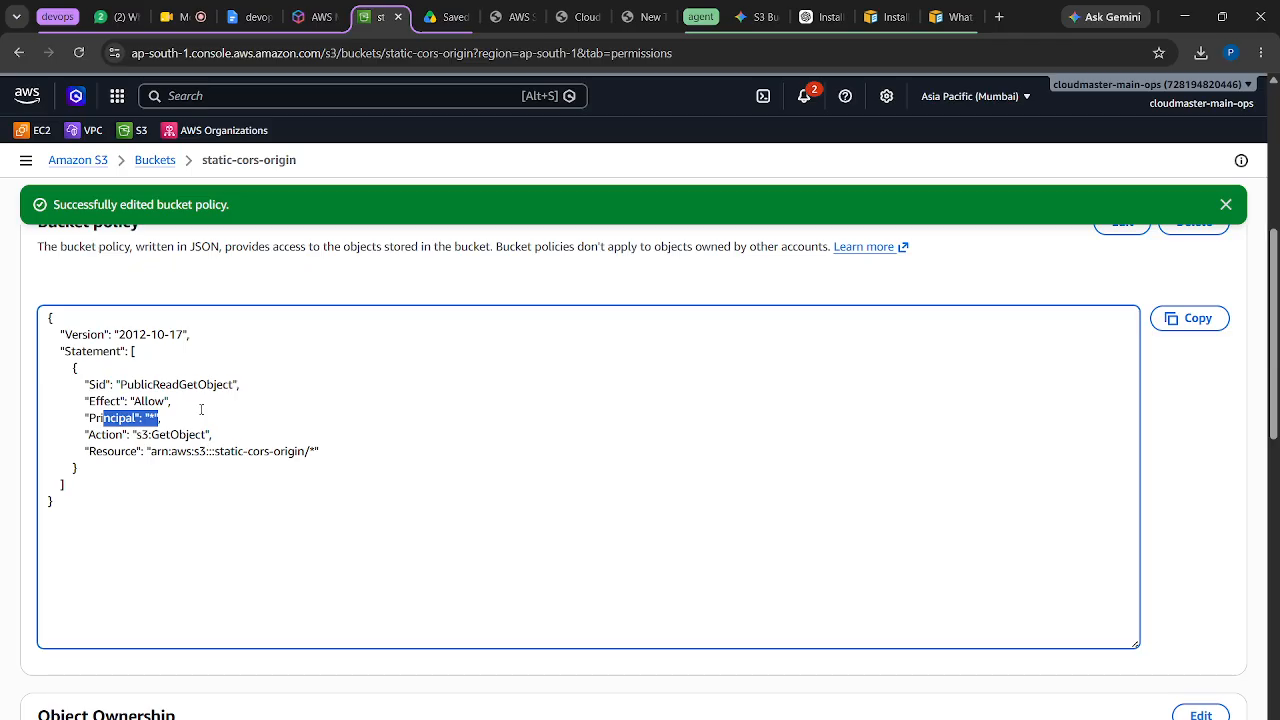
{"action": "left_click", "coordinate": [1225, 206]}
{"action": "scroll", "coordinate": [347, 496], "scroll_direction": "down", "scroll_amount": 3}
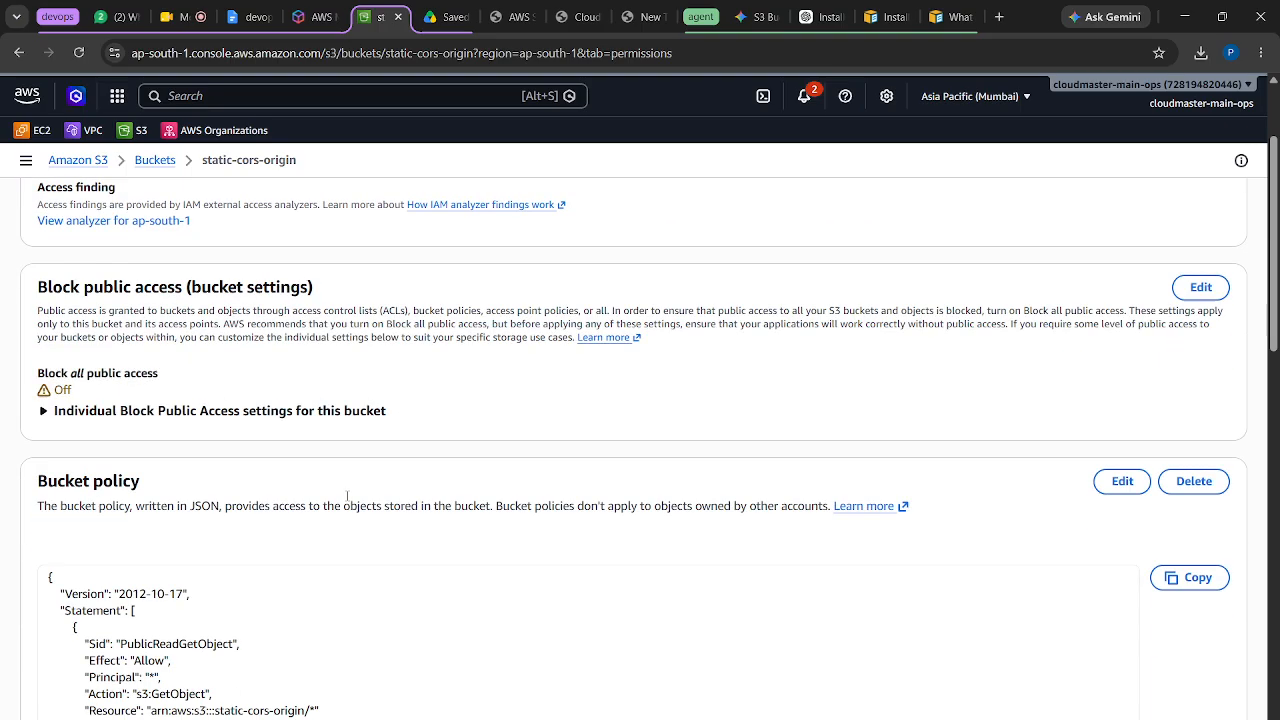
{"action": "left_click_drag", "start_coordinate": [234, 468], "coordinate": [197, 468]}
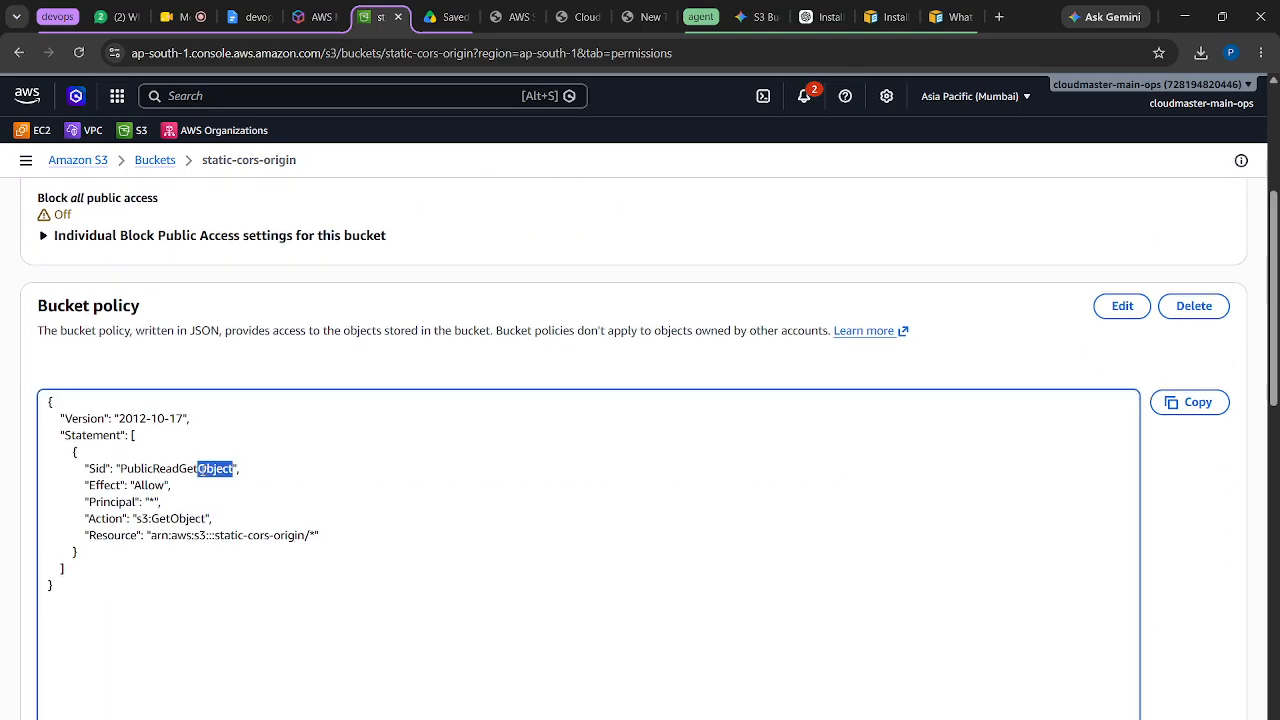
{"action": "left_click", "coordinate": [217, 520]}
{"action": "left_click_drag", "start_coordinate": [205, 518], "coordinate": [150, 518]}
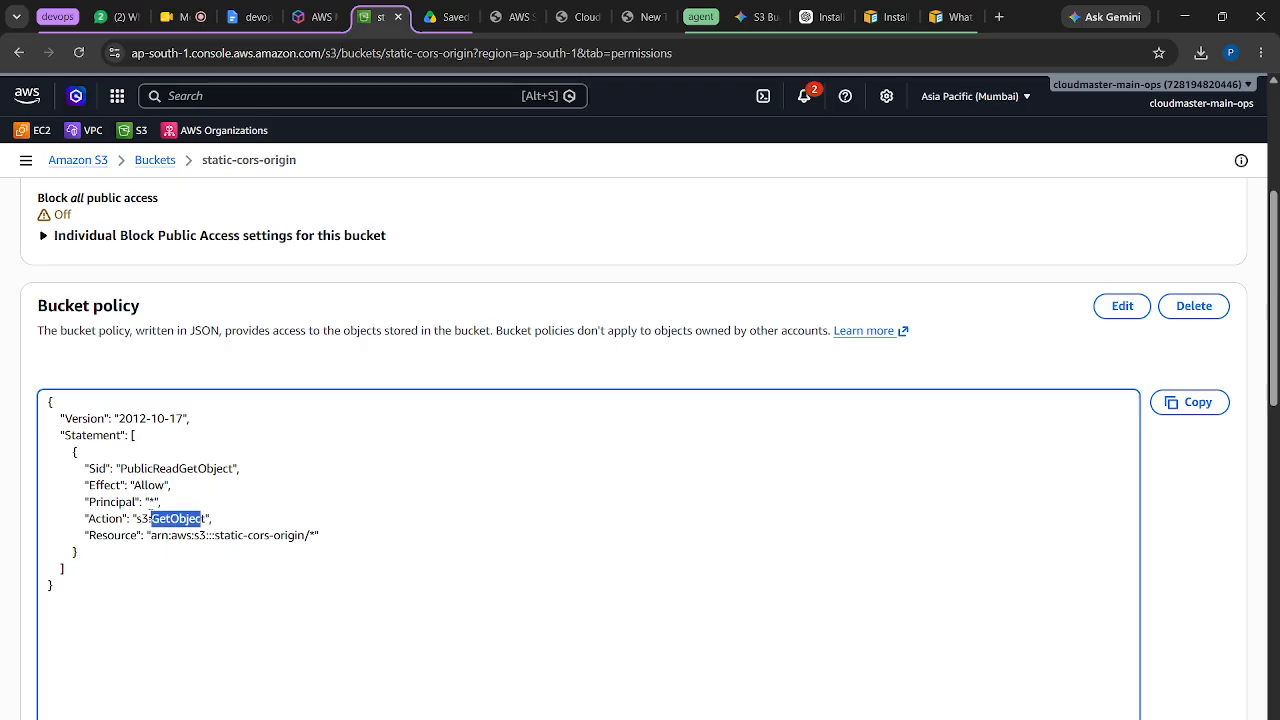
{"action": "scroll", "coordinate": [526, 467], "scroll_direction": "up", "scroll_amount": 3}
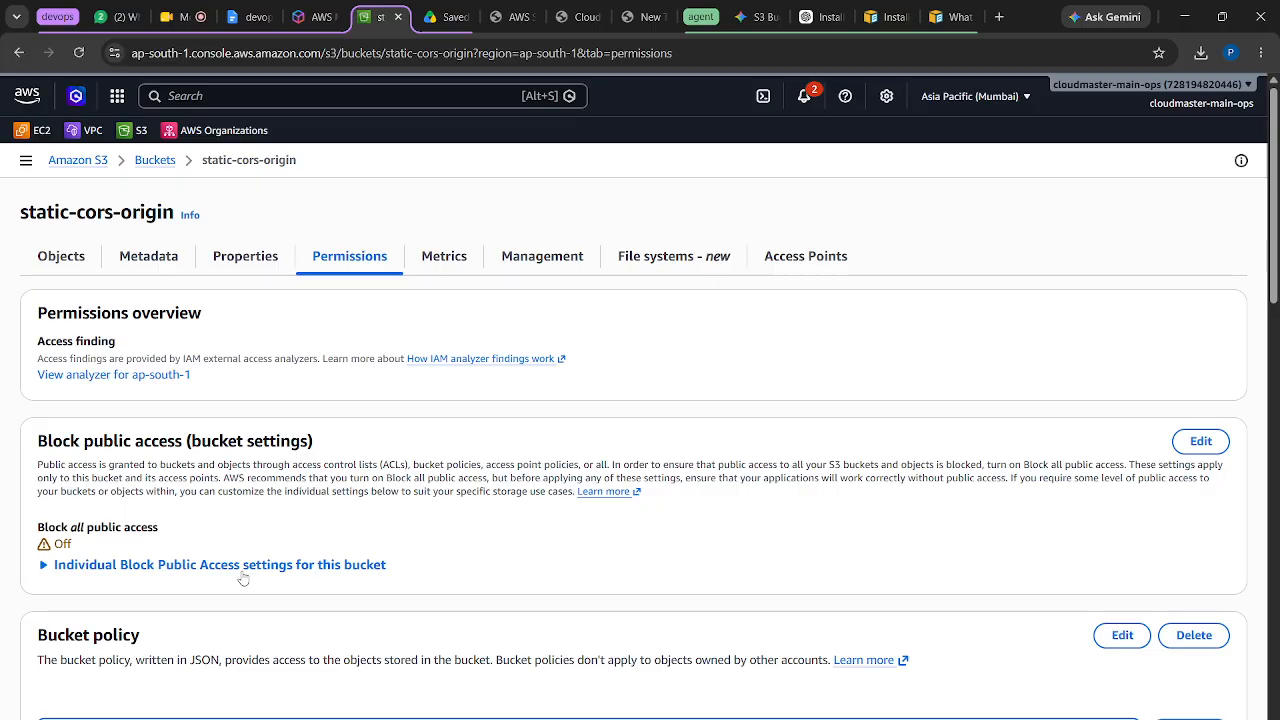
{"action": "scroll", "coordinate": [260, 575], "scroll_direction": "down", "scroll_amount": 1}
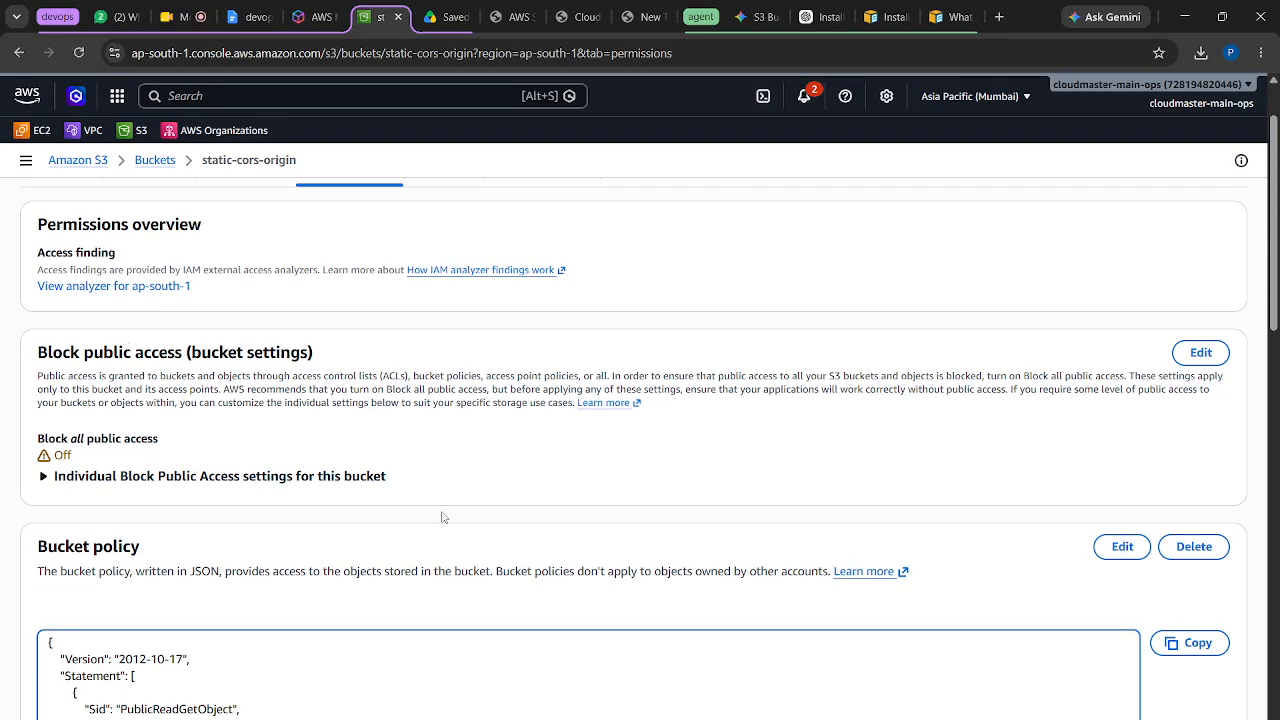
{"action": "scroll", "coordinate": [443, 517], "scroll_direction": "down", "scroll_amount": 2}
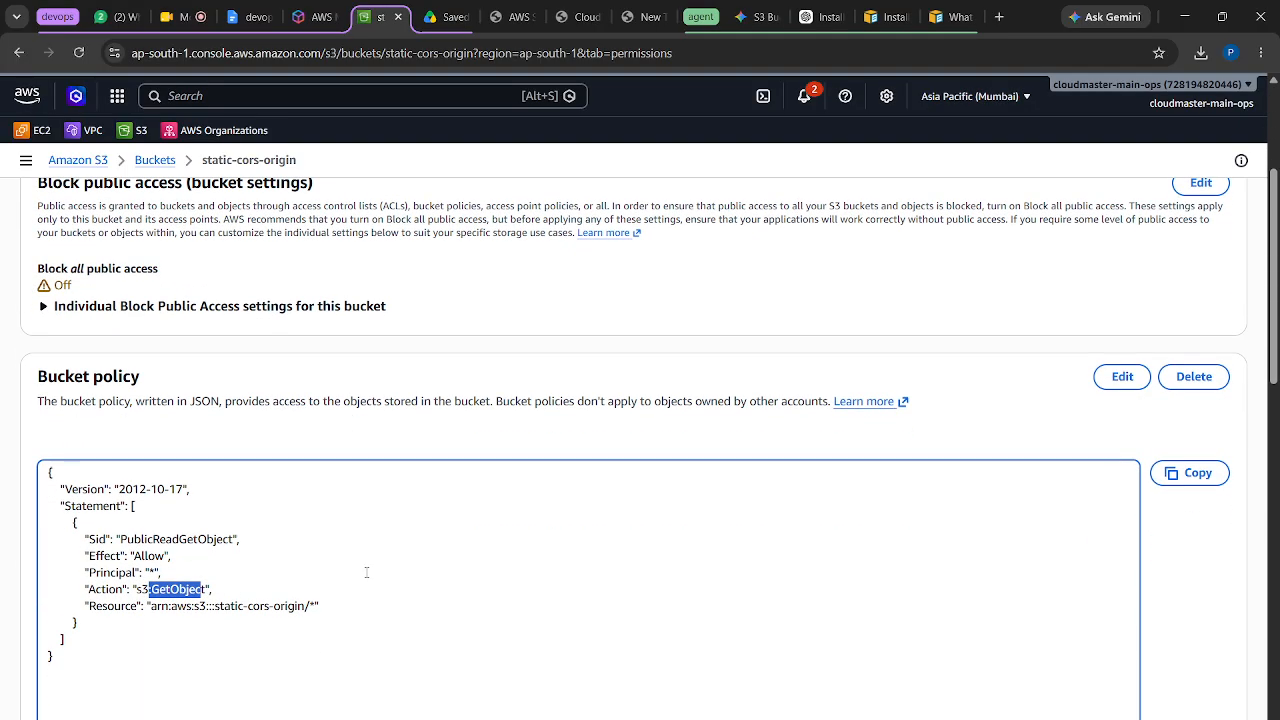
{"action": "scroll", "coordinate": [366, 572], "scroll_direction": "down", "scroll_amount": 10}
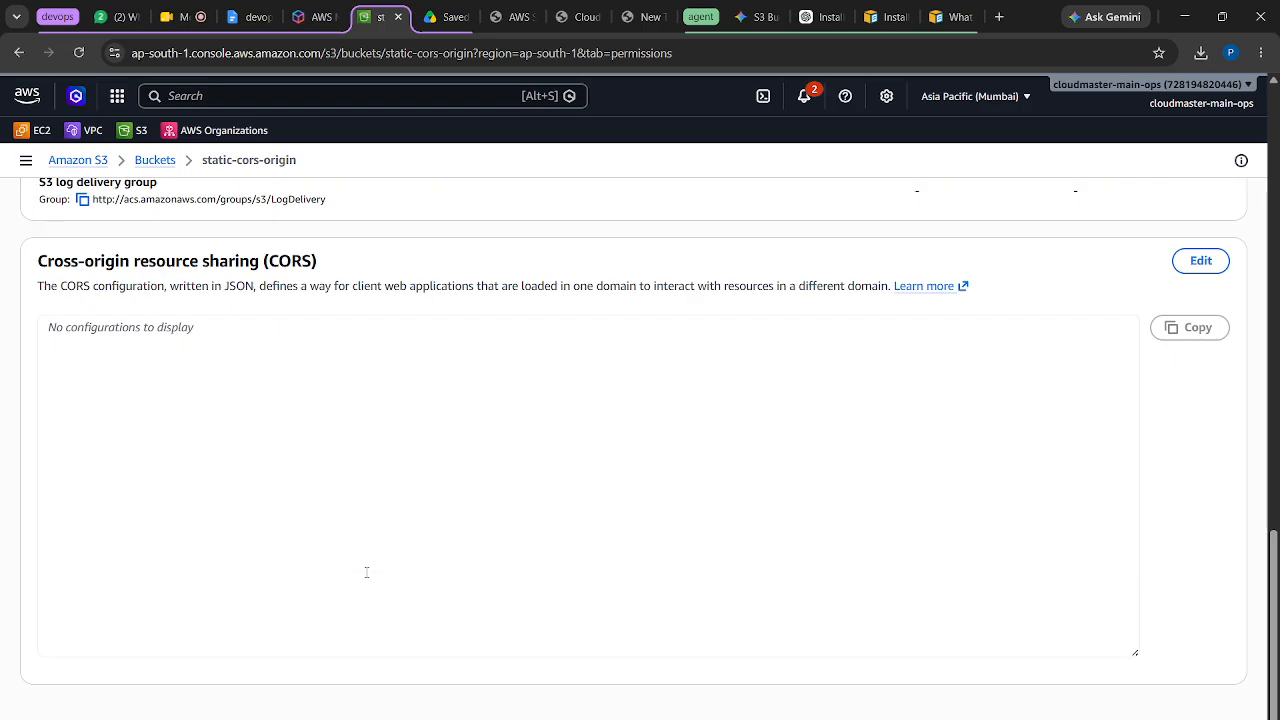
{"action": "scroll", "coordinate": [366, 572], "scroll_direction": "up", "scroll_amount": 15}
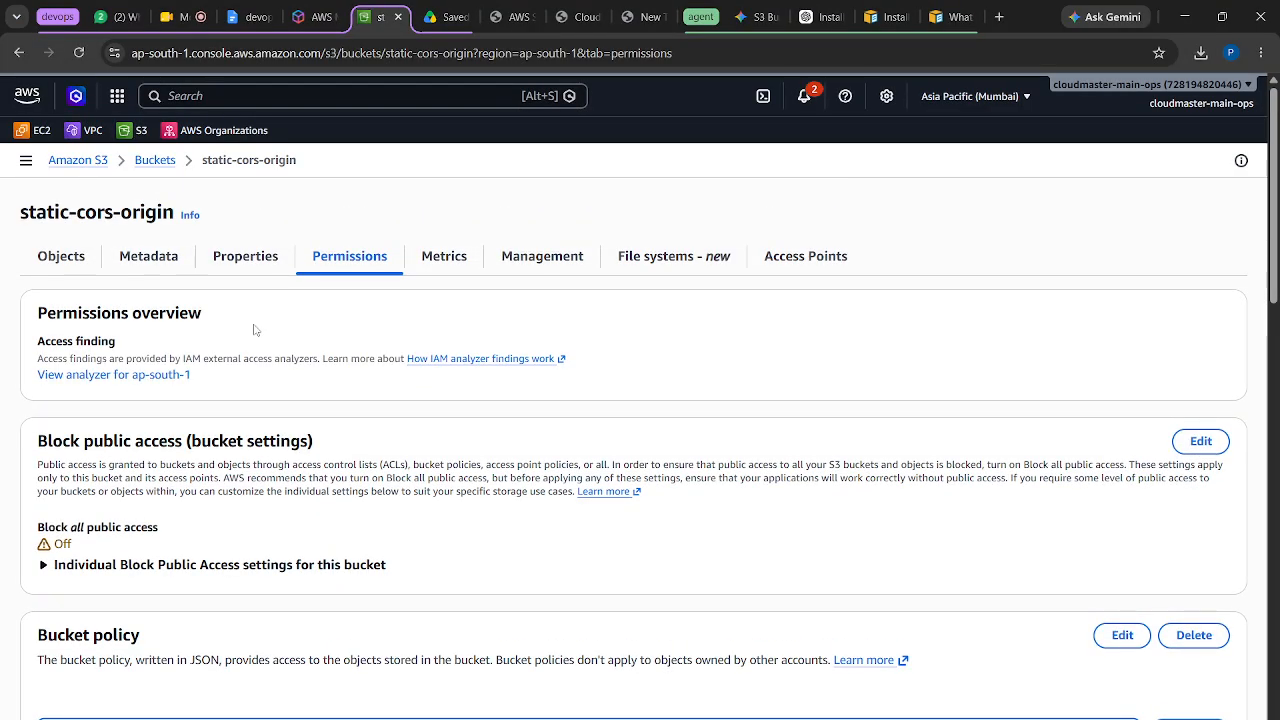
Look through the static-cors-origin bucket's properties, from the overview and versioning sections to access logging and event notifications
{"action": "left_click", "coordinate": [228, 256]}
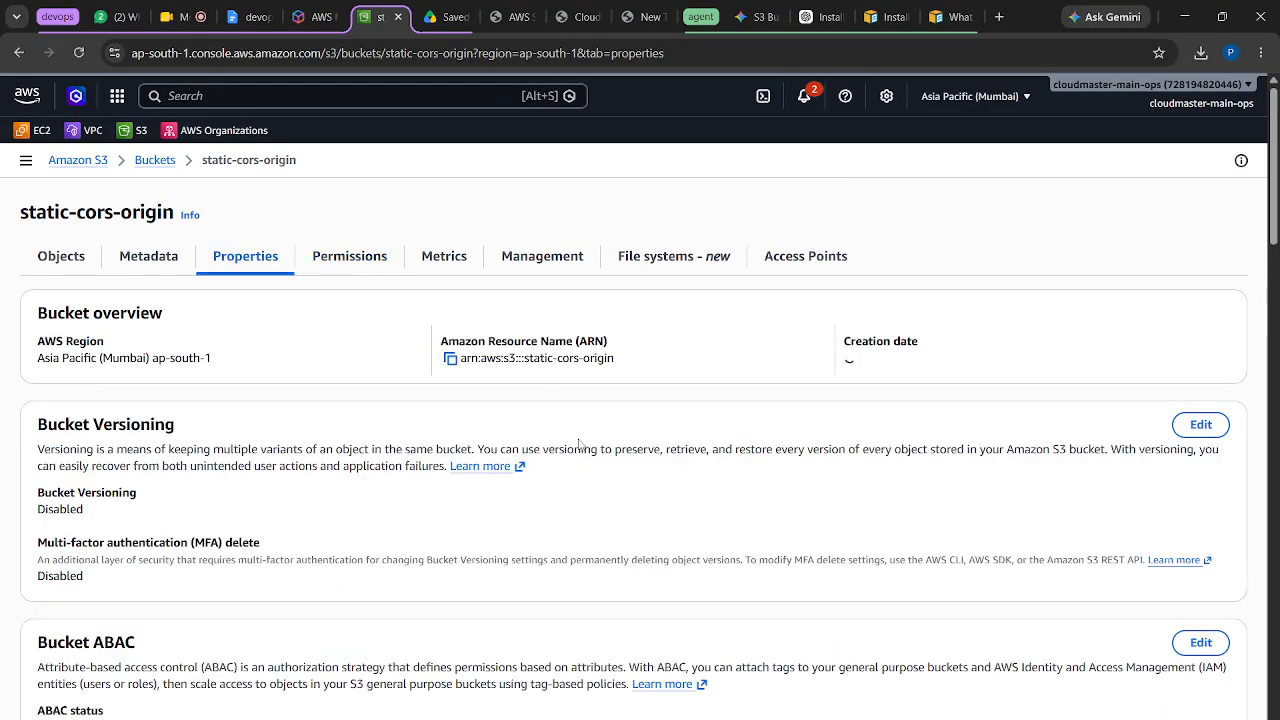
{"action": "scroll", "coordinate": [578, 444], "scroll_direction": "down", "scroll_amount": 18}
{"action": "scroll", "coordinate": [578, 444], "scroll_direction": "down", "scroll_amount": 1}
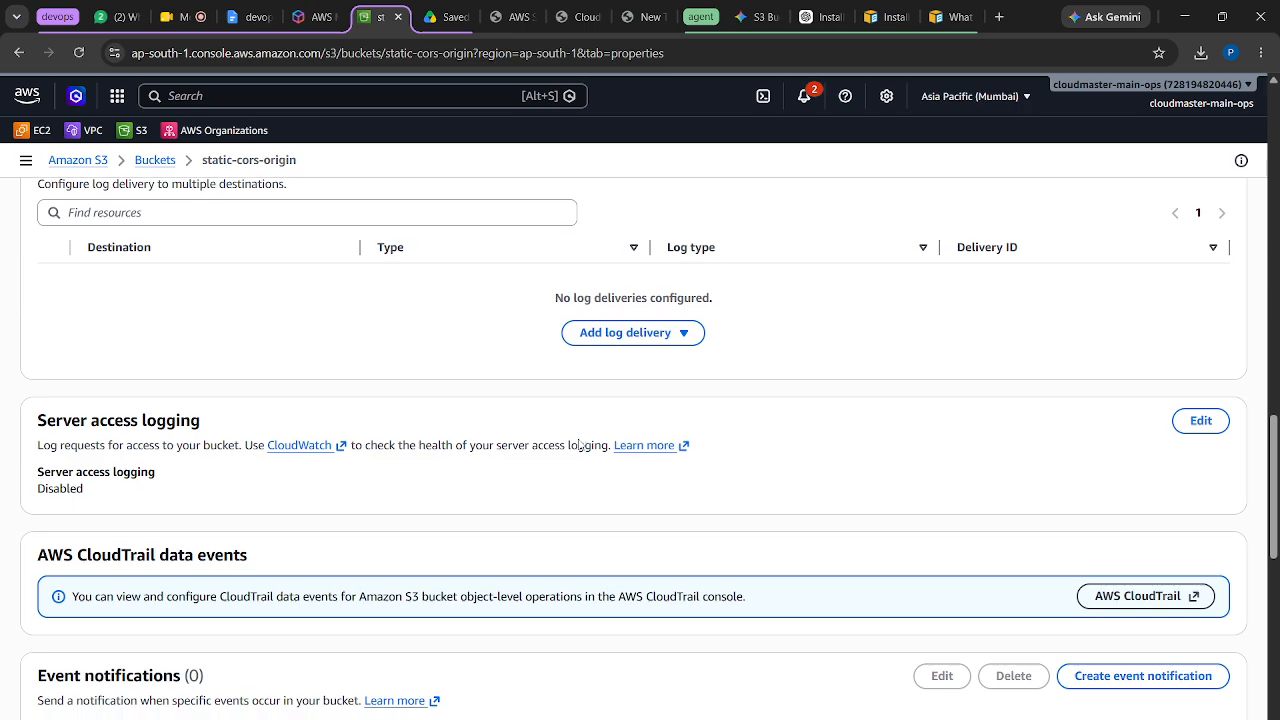
{"action": "scroll", "coordinate": [578, 444], "scroll_direction": "up", "scroll_amount": 12}
{"action": "scroll", "coordinate": [578, 444], "scroll_direction": "up", "scroll_amount": 5}
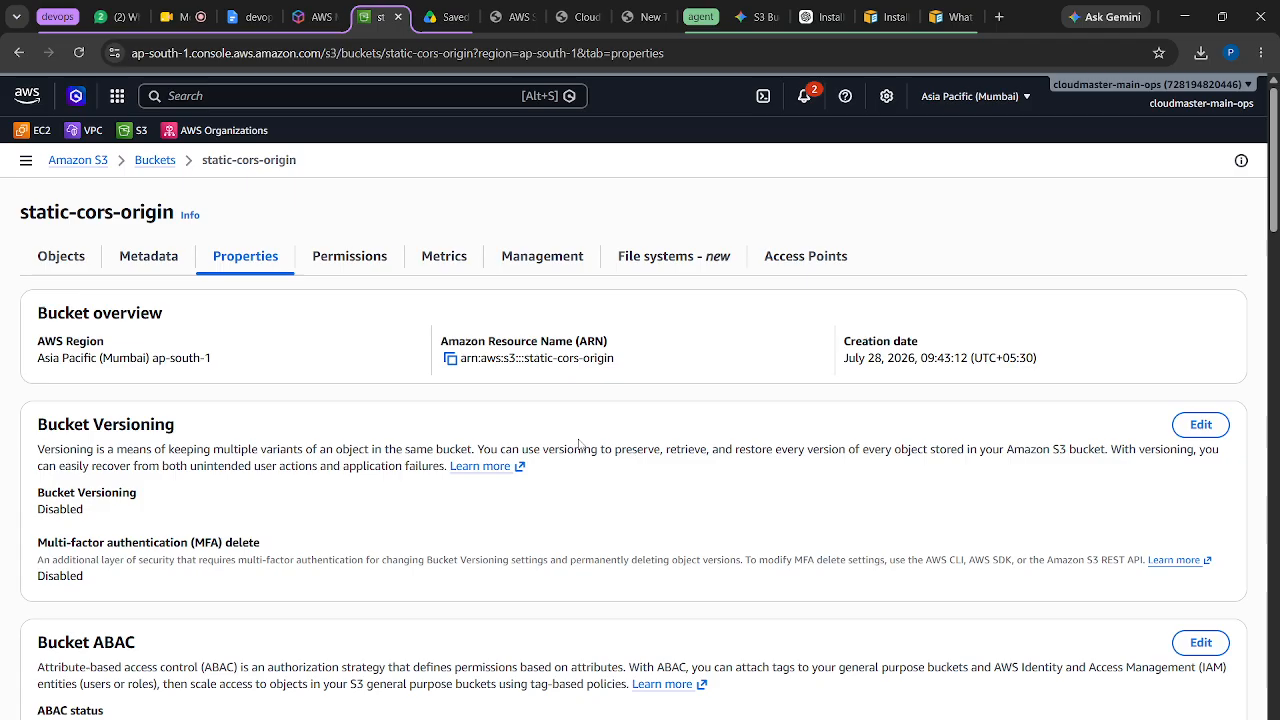
Create a general purpose bucket named cors-storage-files in the global namespace with the default settings, and dismiss the notification
{"action": "left_click", "coordinate": [150, 164]}
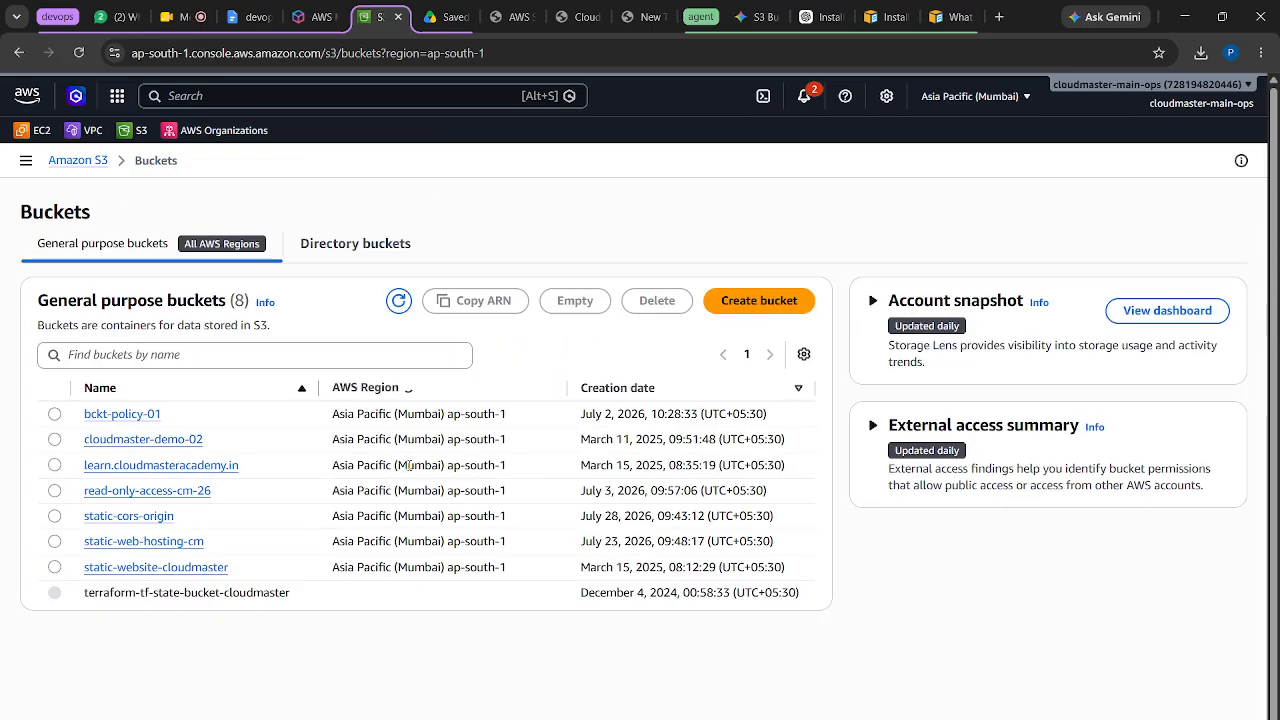
{"action": "left_click", "coordinate": [751, 300]}
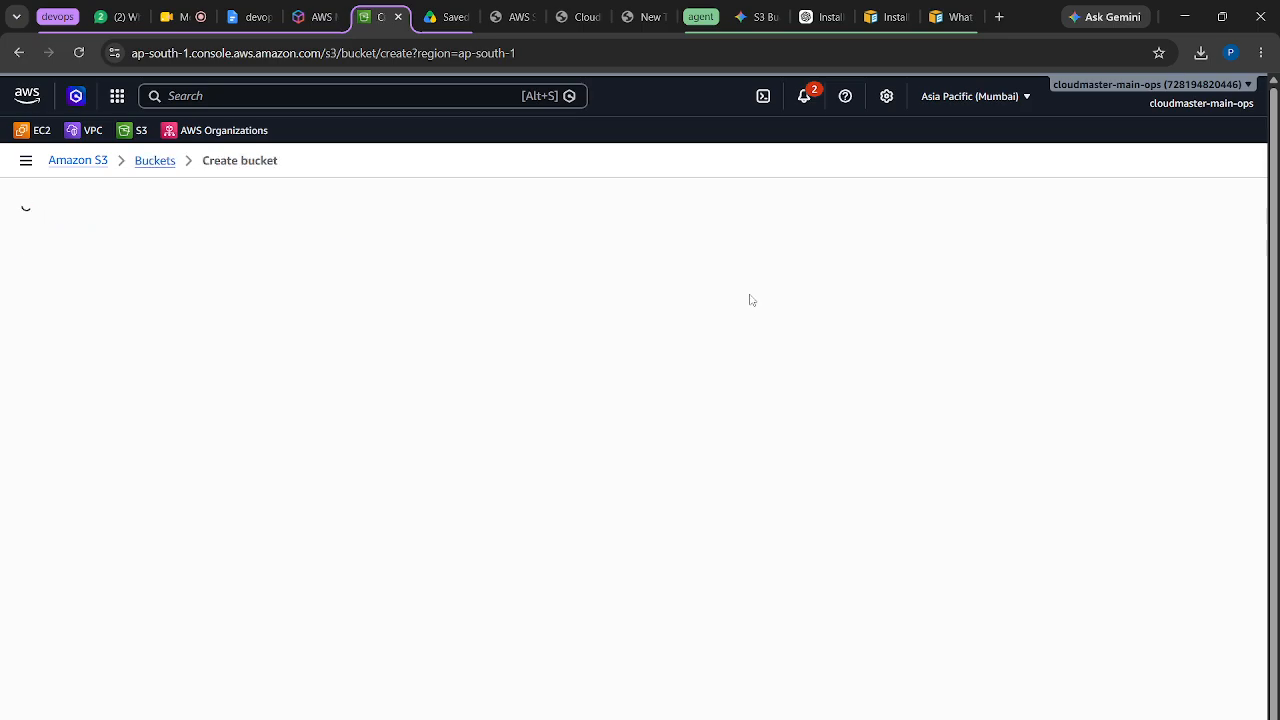
{"action": "scroll", "coordinate": [396, 505], "scroll_direction": "down", "scroll_amount": 2}
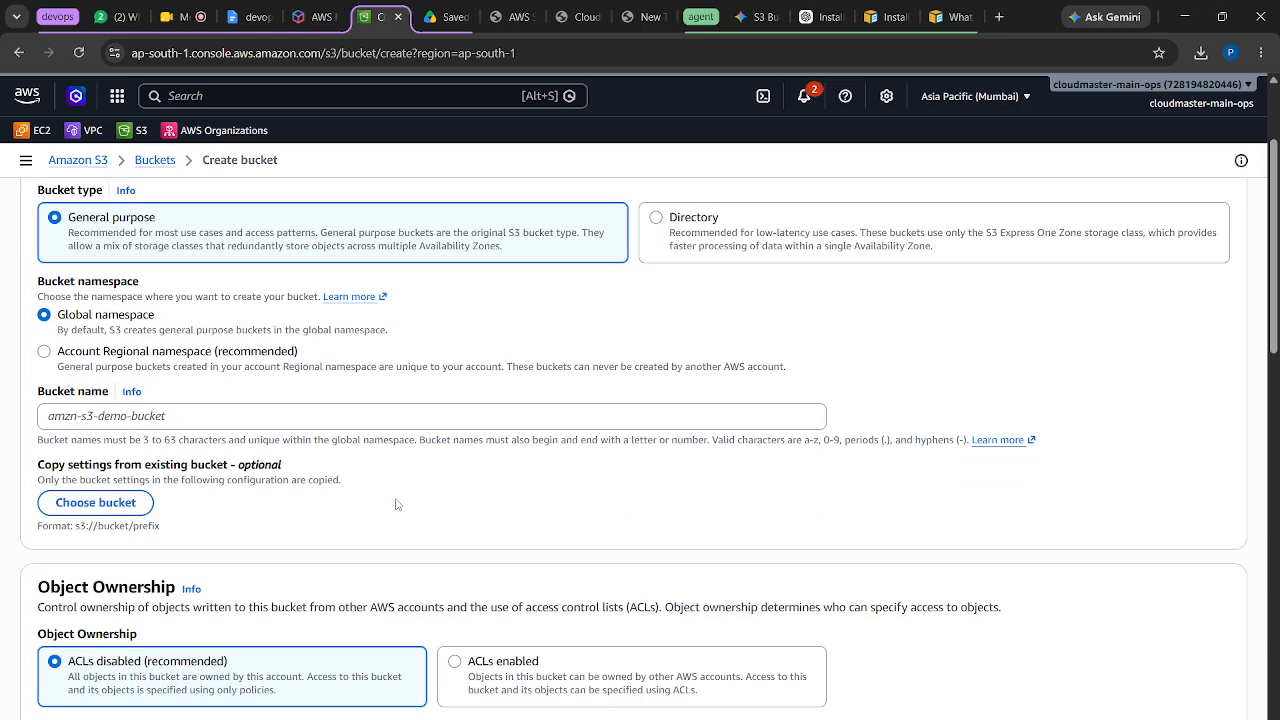
{"action": "left_click", "coordinate": [78, 415]}
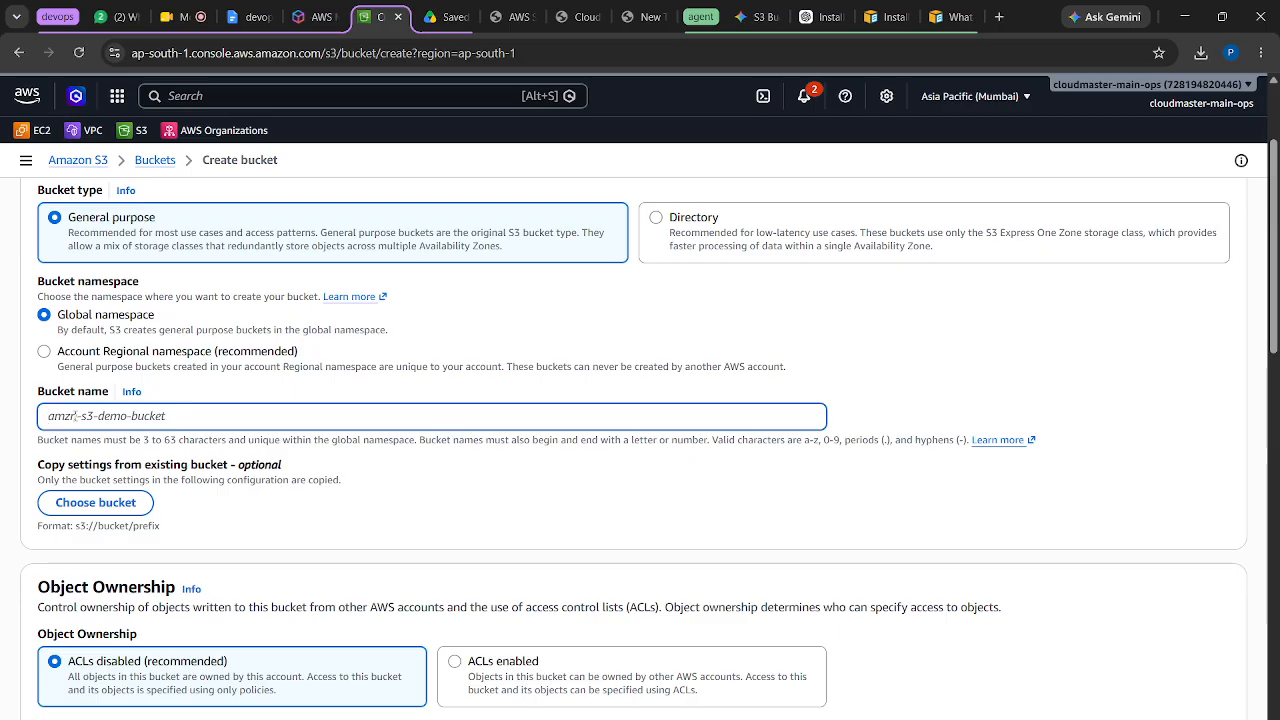
{"action": "type", "text": "cors-"}
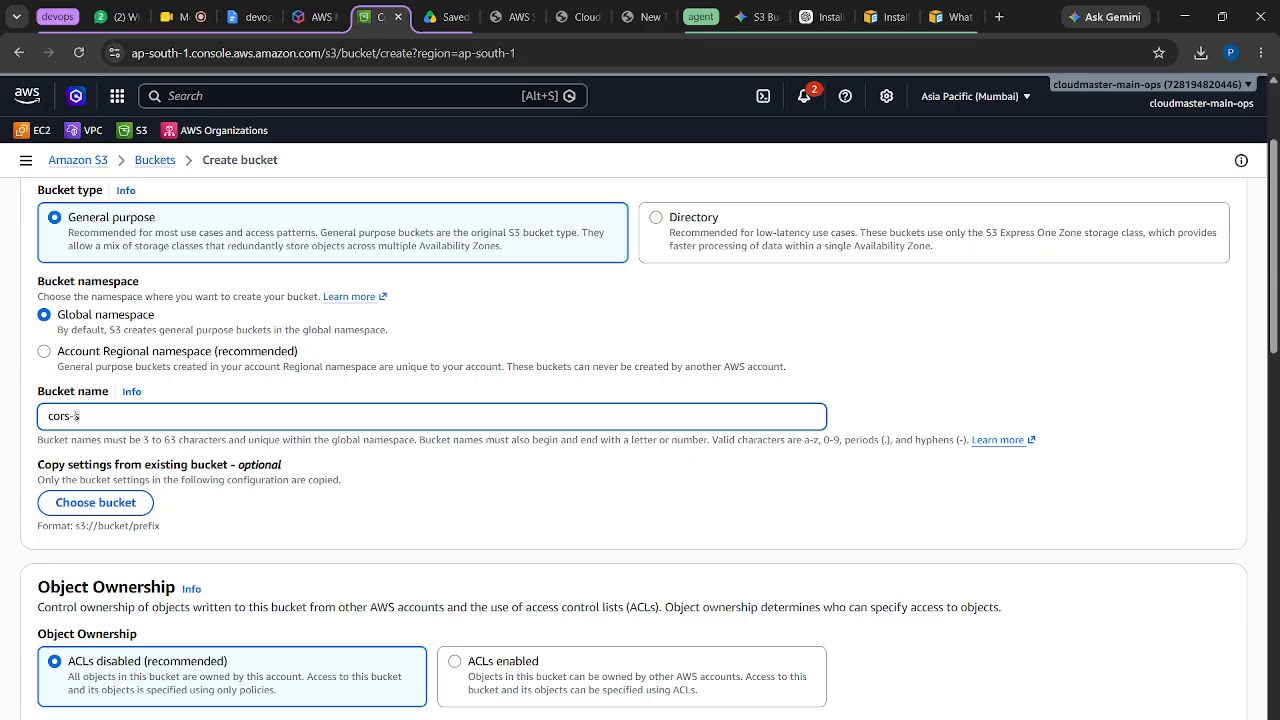
{"action": "type", "text": "storage-files"}
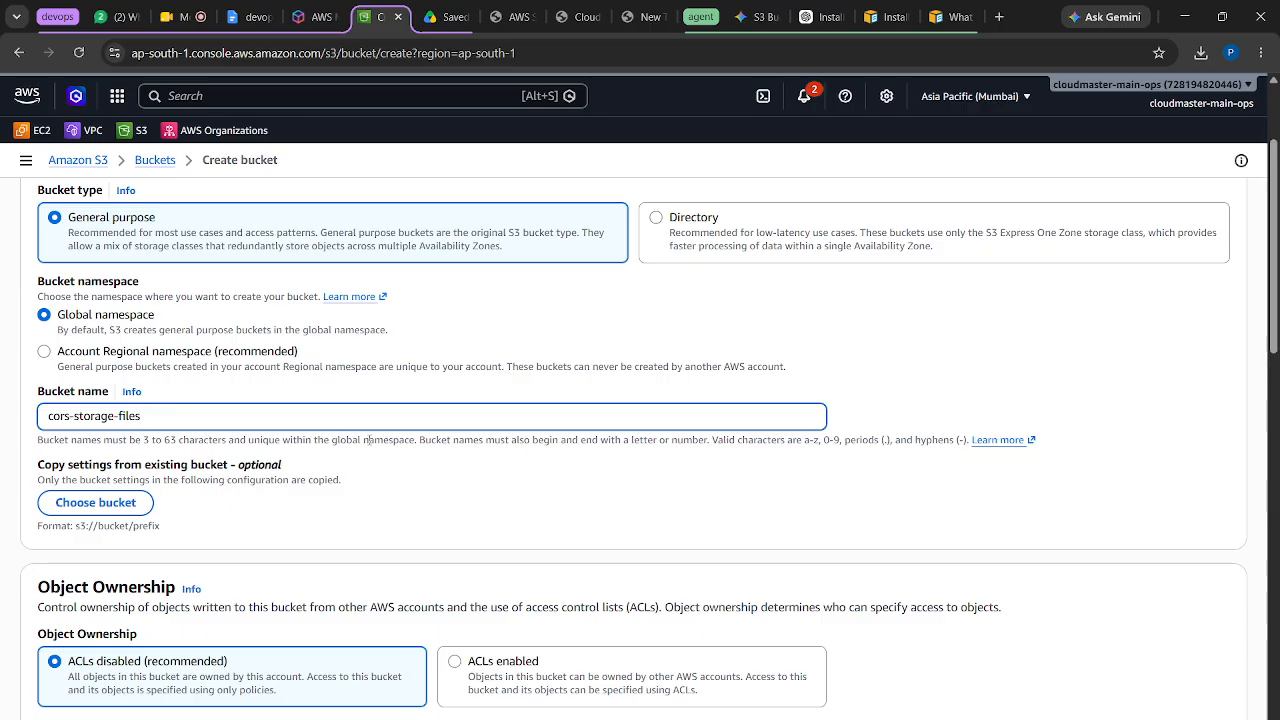
{"action": "scroll", "coordinate": [478, 512], "scroll_direction": "down", "scroll_amount": 4}
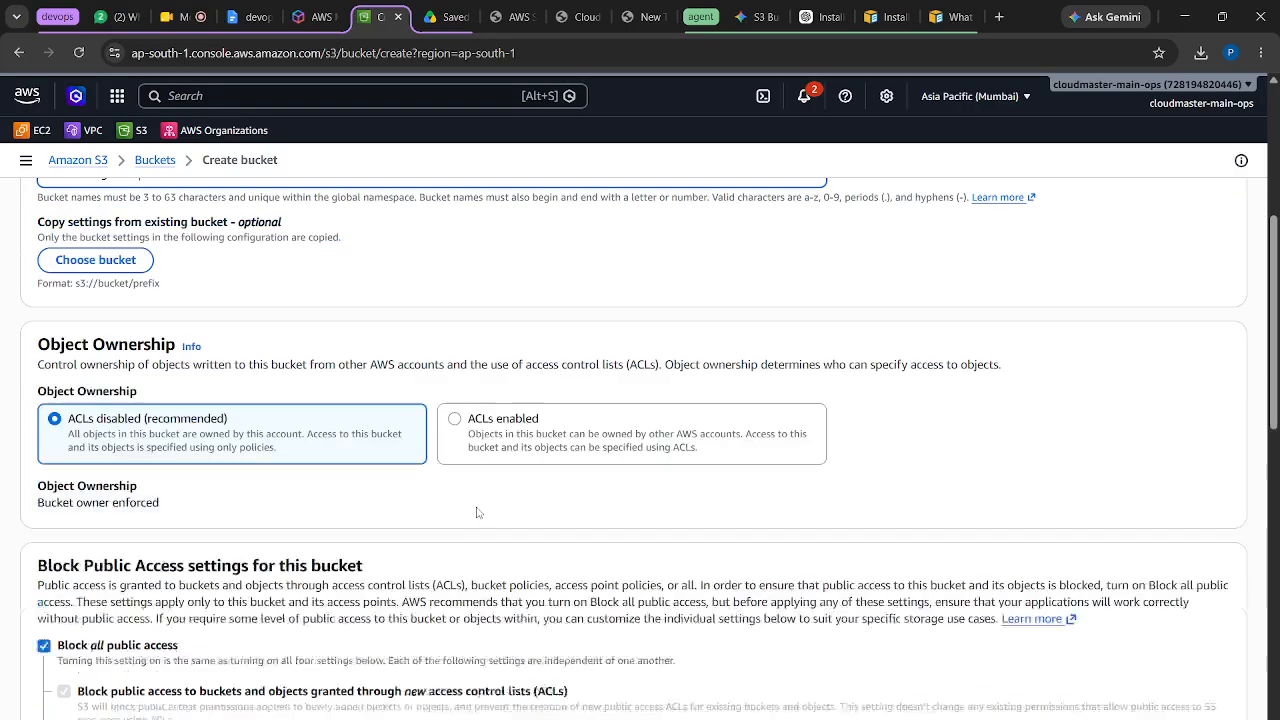
{"action": "scroll", "coordinate": [478, 512], "scroll_direction": "down", "scroll_amount": 10}
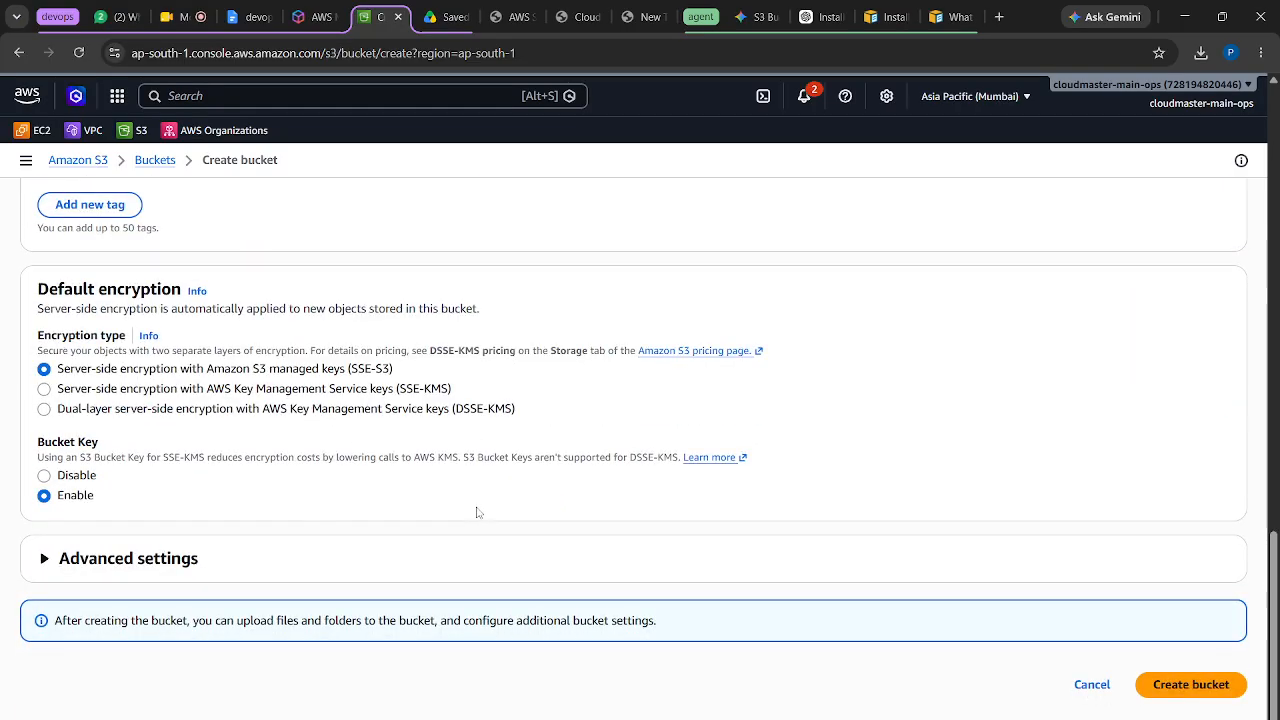
{"action": "left_click", "coordinate": [1199, 688]}
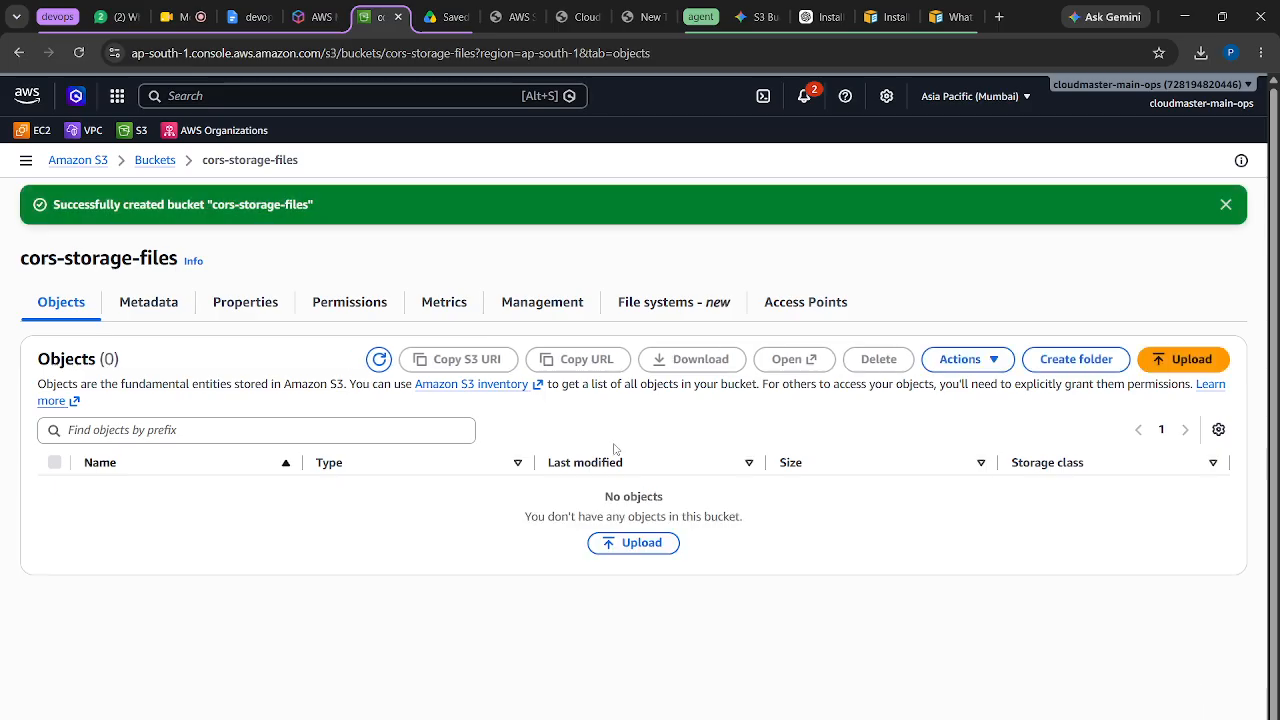
{"action": "left_click", "coordinate": [1226, 206]}
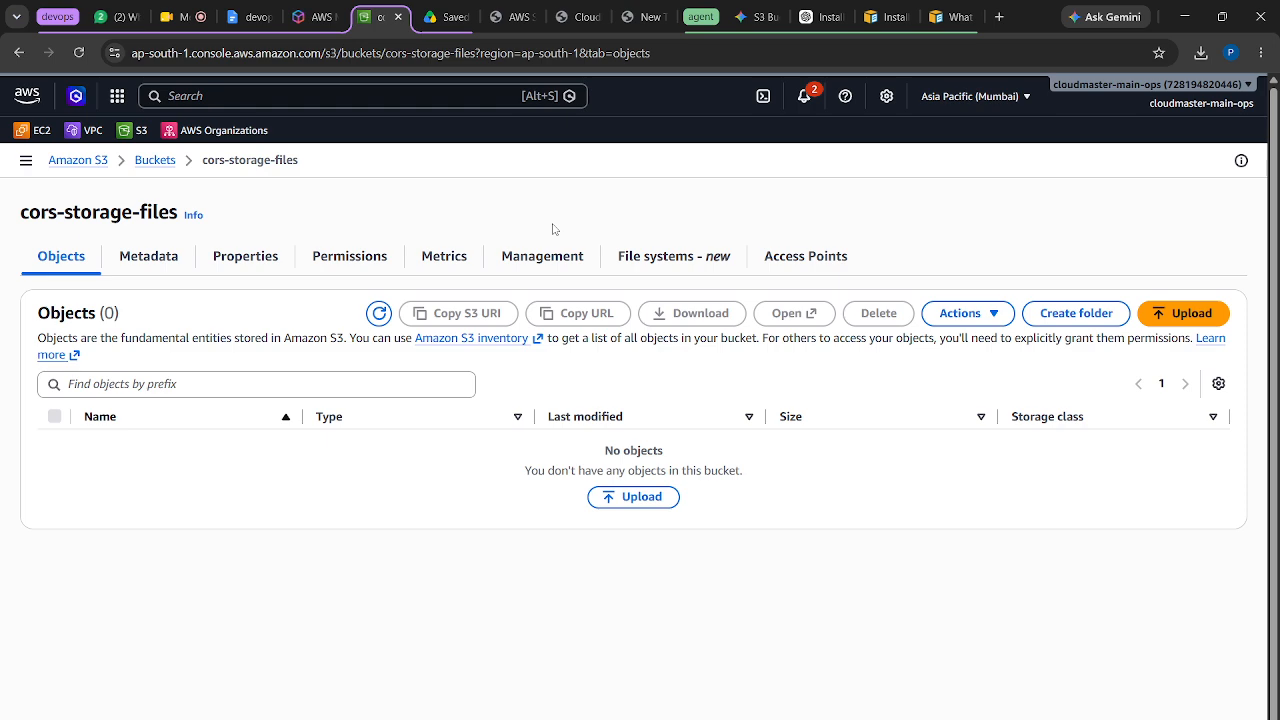
Turn off Block all public access for the cors-storage-files bucket, save, and enter confirm to apply the change
{"action": "left_click", "coordinate": [331, 268]}
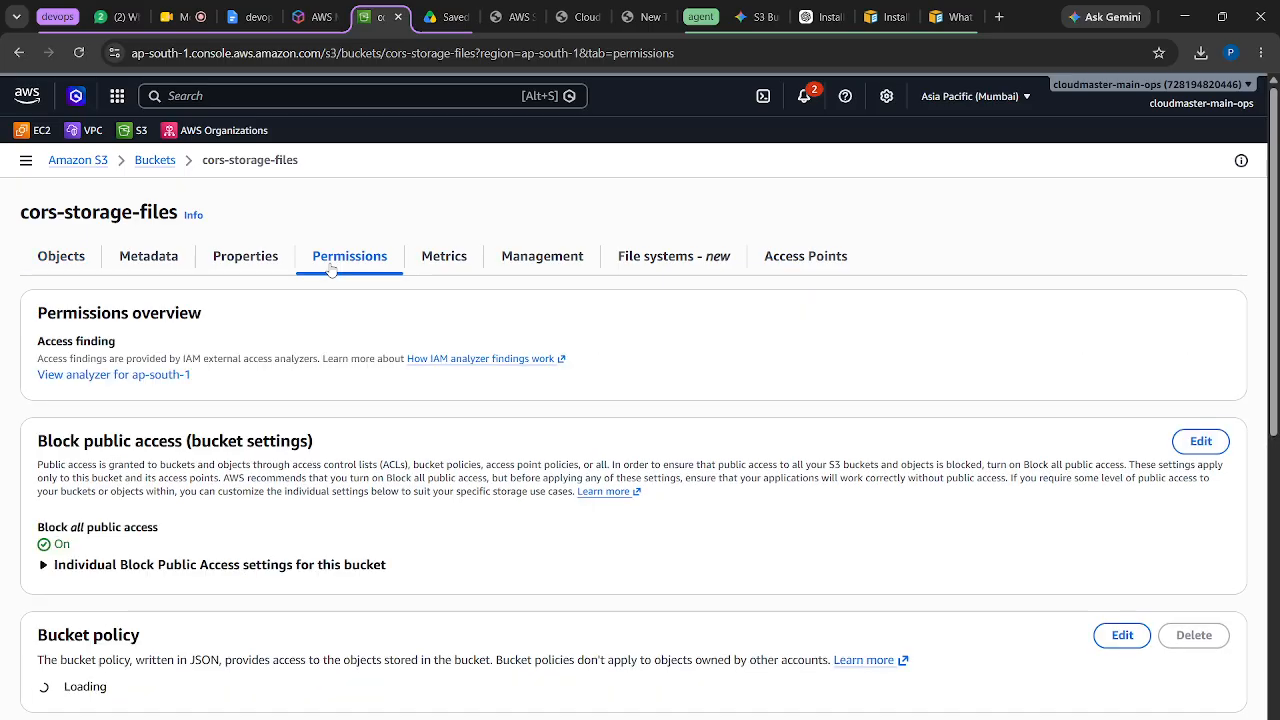
{"action": "left_click", "coordinate": [1198, 444]}
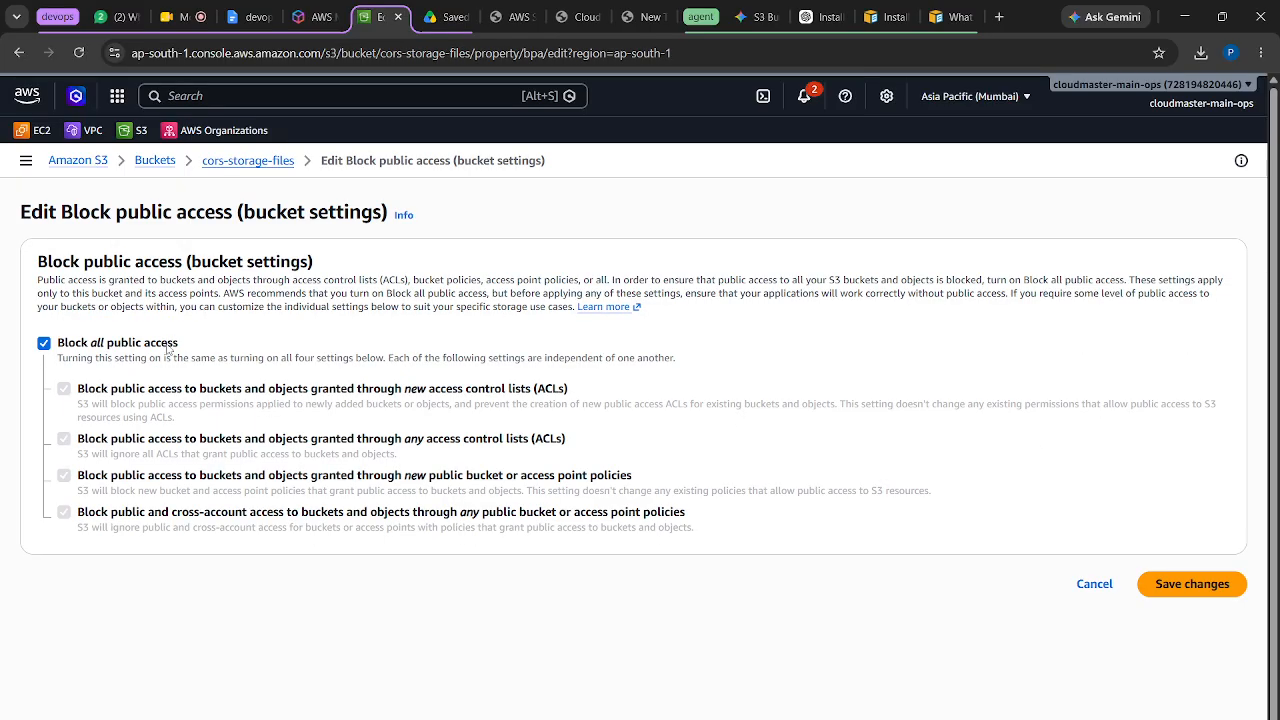
{"action": "left_click", "coordinate": [44, 343]}
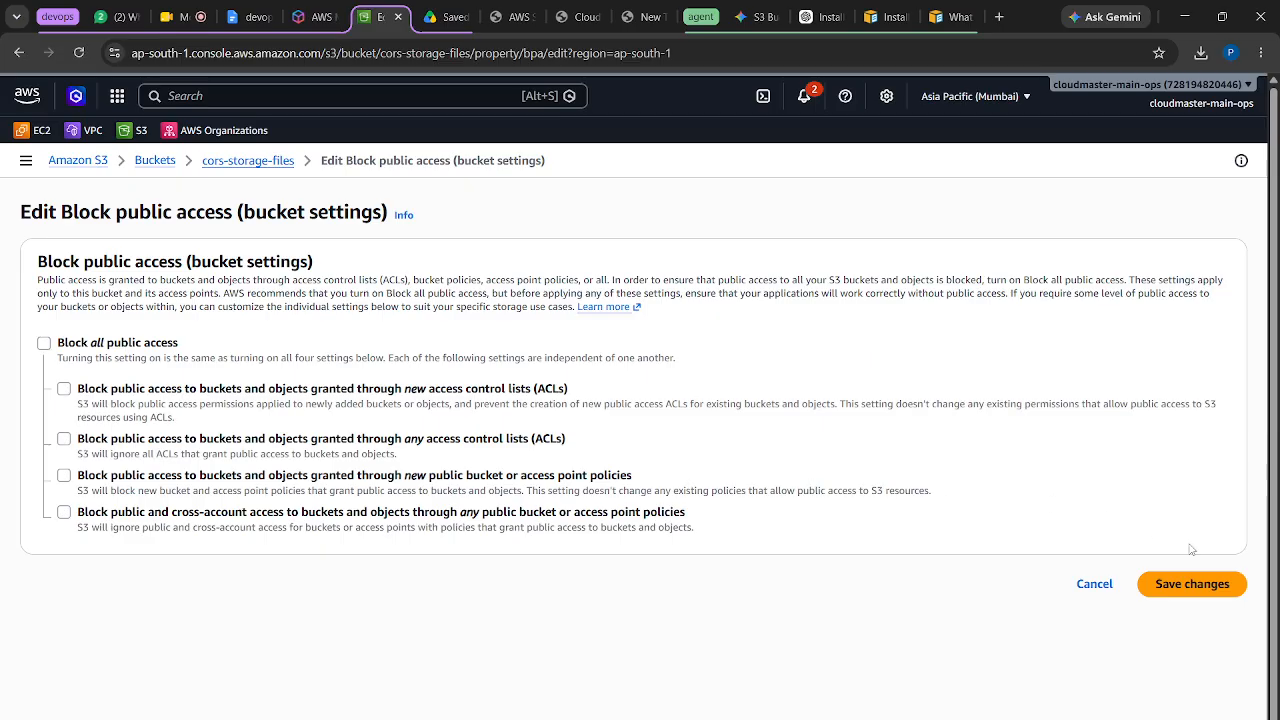
{"action": "left_click", "coordinate": [1194, 588]}
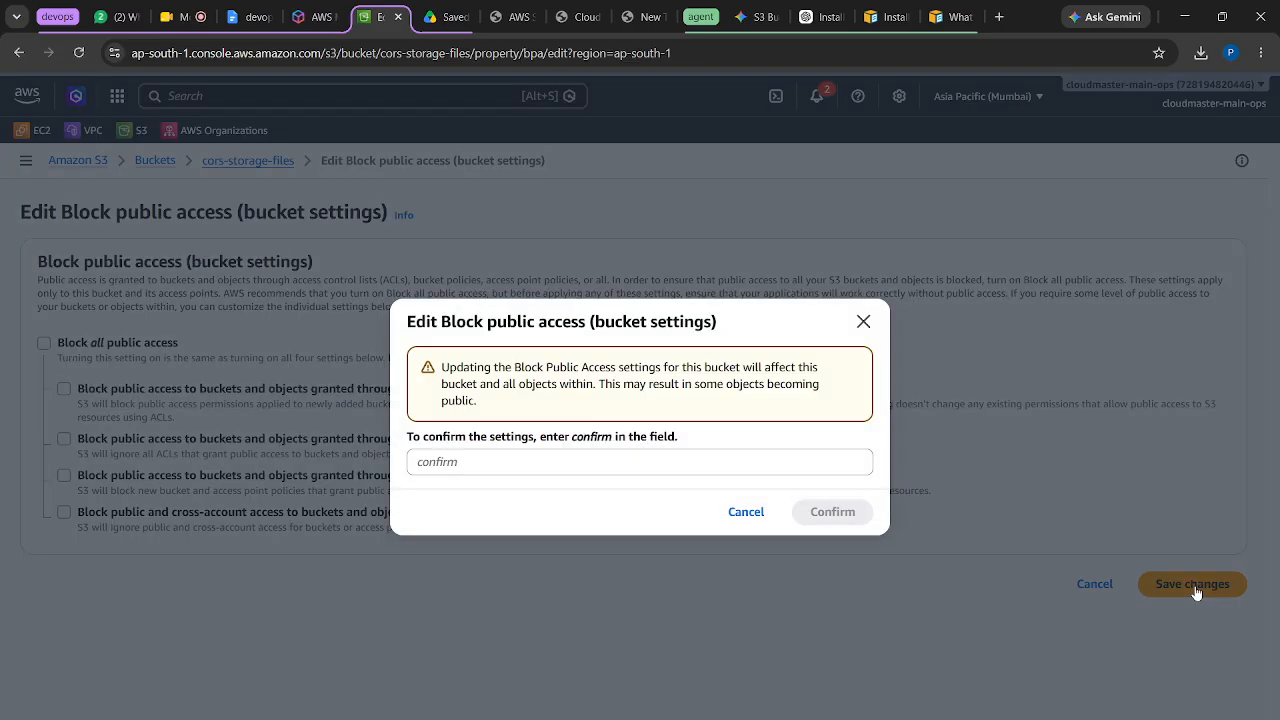
{"action": "left_click", "coordinate": [674, 463]}
{"action": "type", "text": "confirm"}
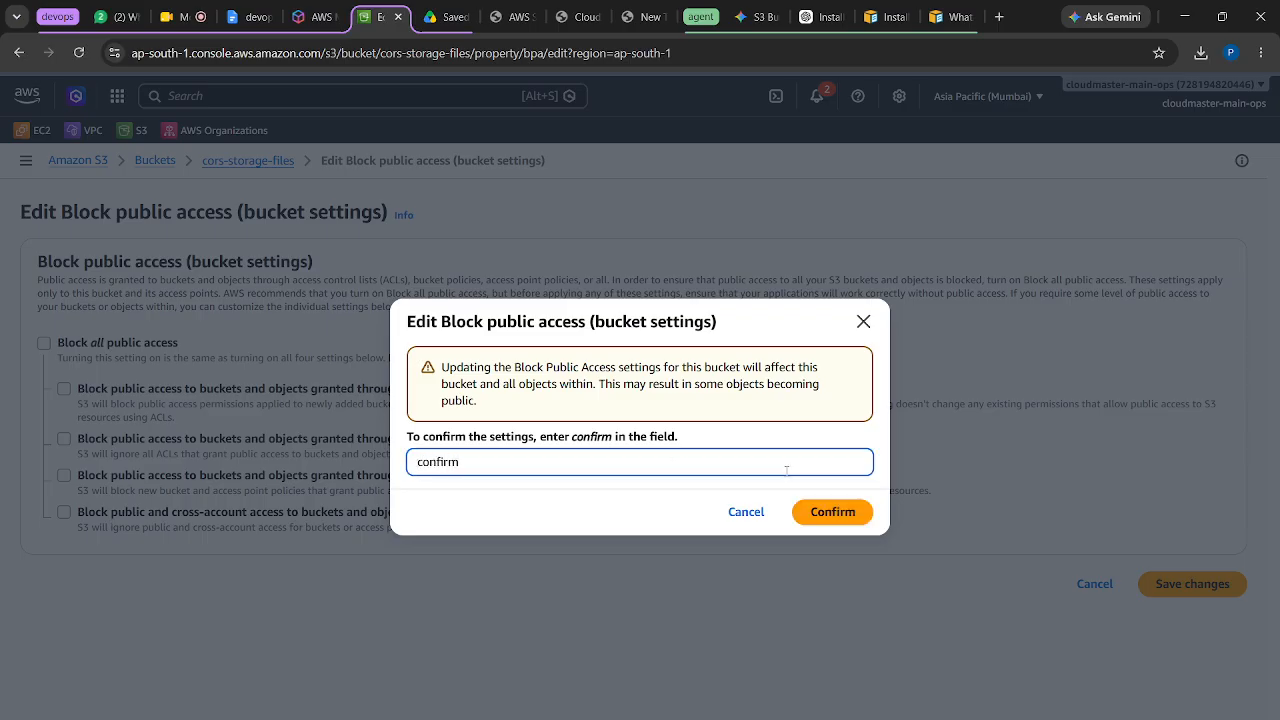
{"action": "left_click", "coordinate": [853, 512]}
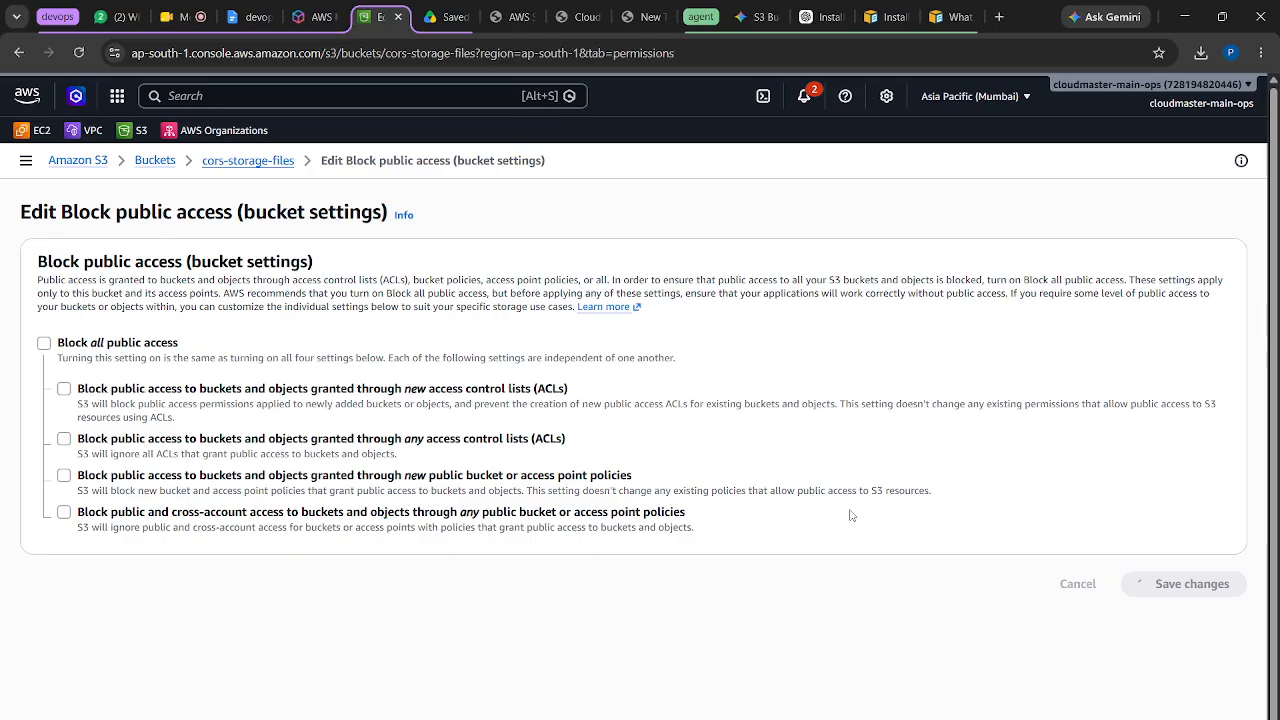
Open the cors-storage-files bucket policy for editing and paste in the public-read JSON policy copied from Gemini's Choice A
{"action": "scroll", "coordinate": [521, 539], "scroll_direction": "down", "scroll_amount": 4}
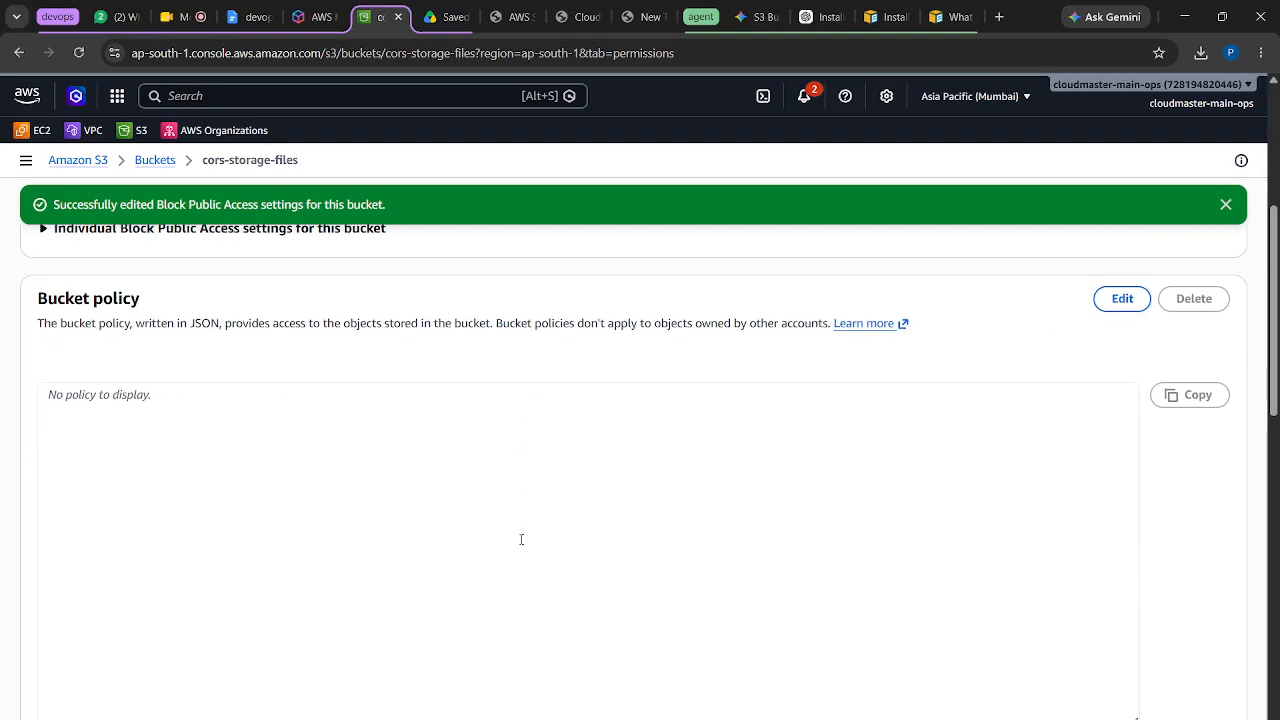
{"action": "left_click", "coordinate": [1126, 302]}
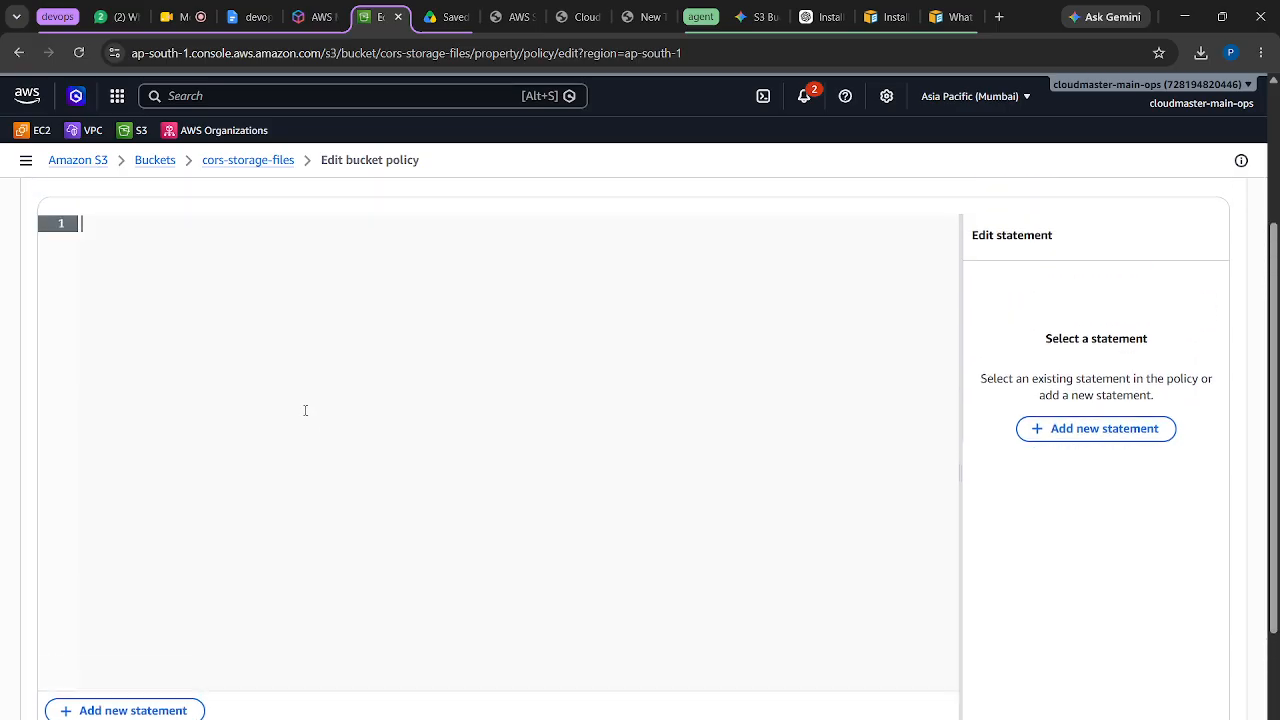
{"action": "type", "text": "arn:aws:s3:::static-cors-origin"}
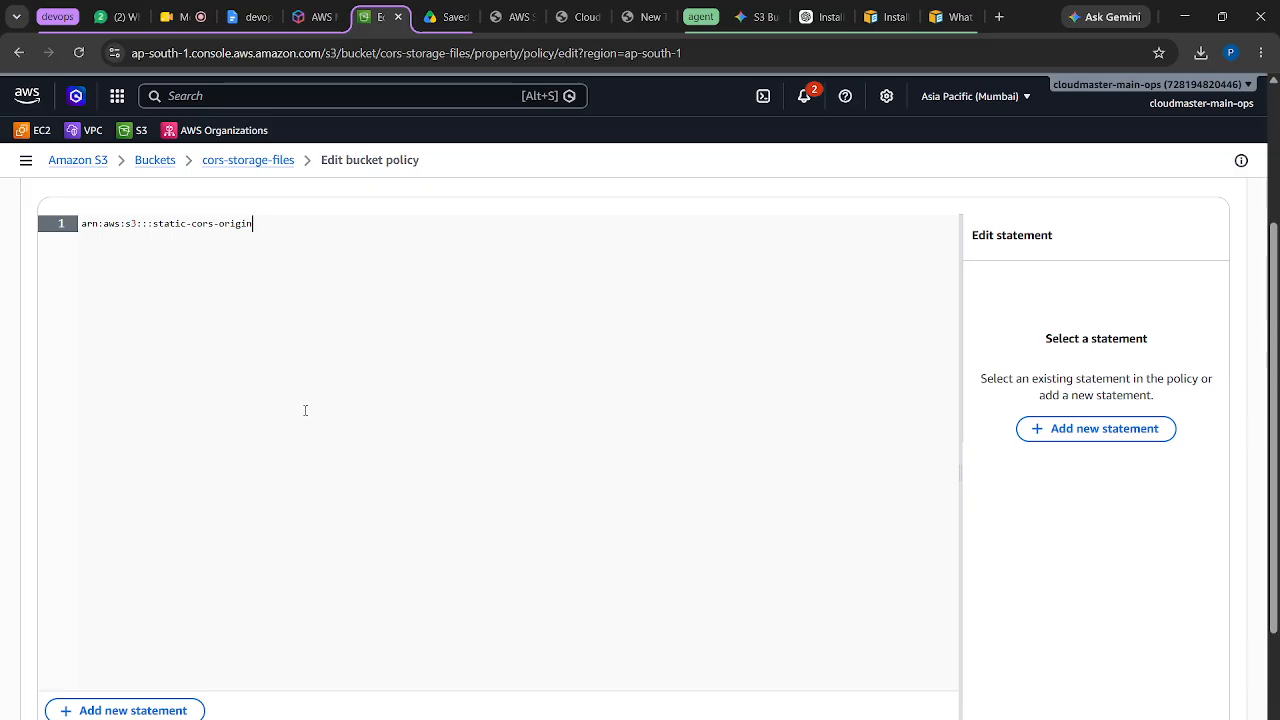
{"action": "key", "text": "ctrl+z"}
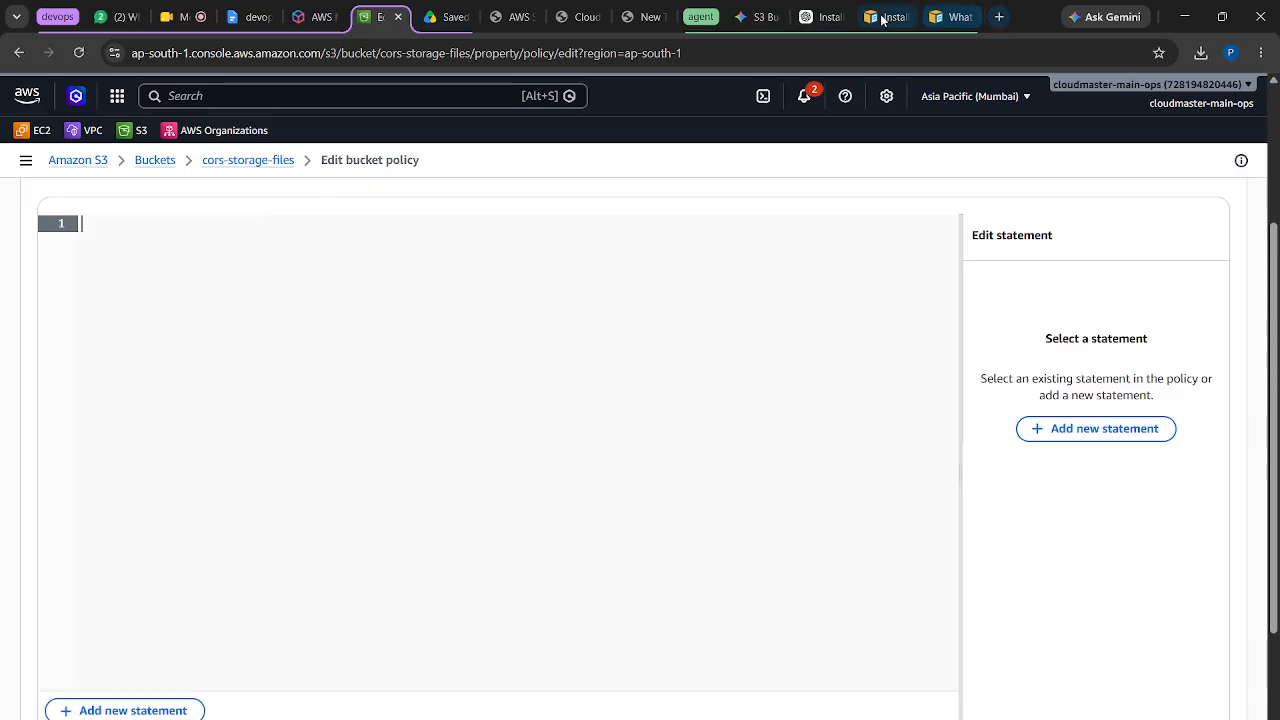
{"action": "left_click", "coordinate": [766, 20]}
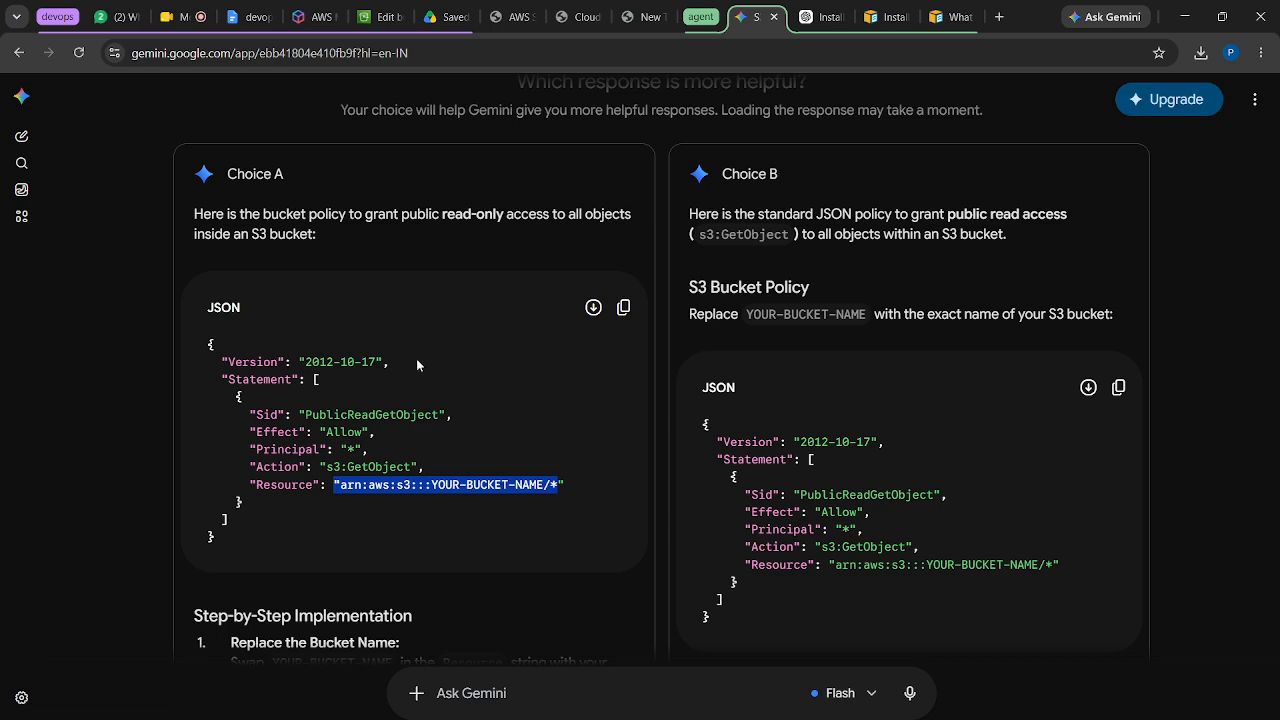
{"action": "left_click", "coordinate": [593, 307]}
{"action": "left_click", "coordinate": [624, 308]}
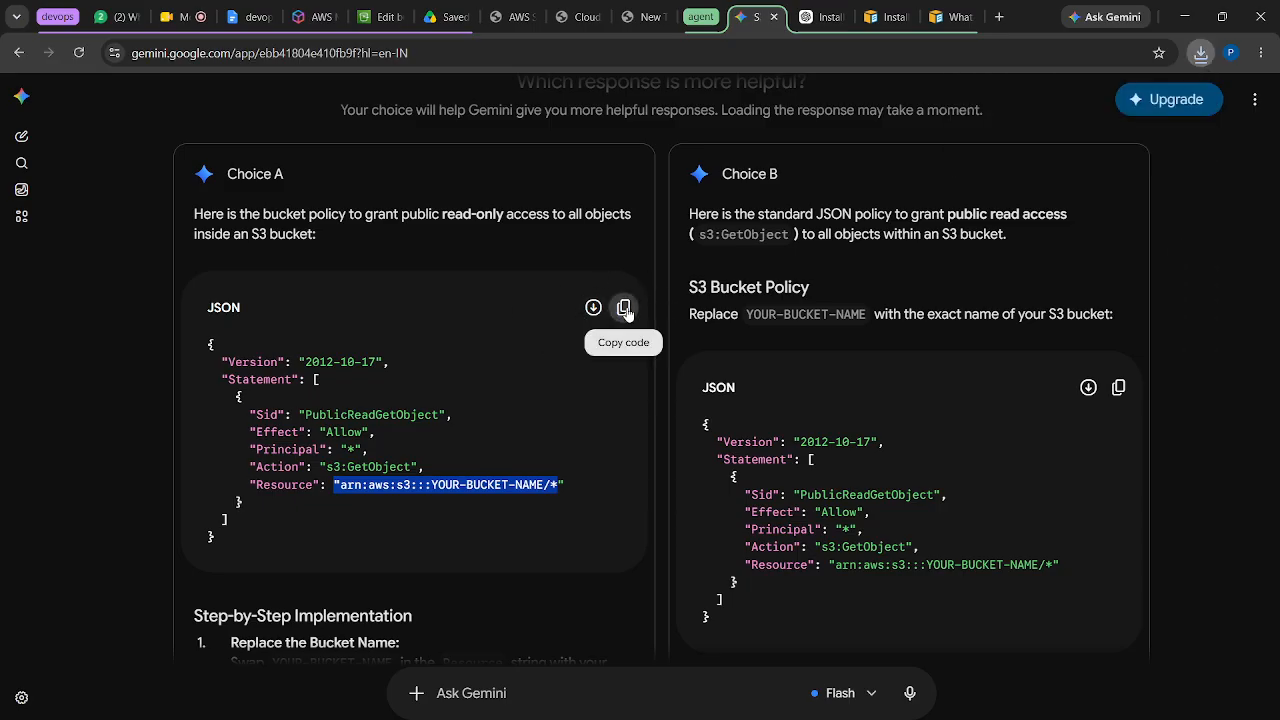
{"action": "left_click", "coordinate": [380, 16]}
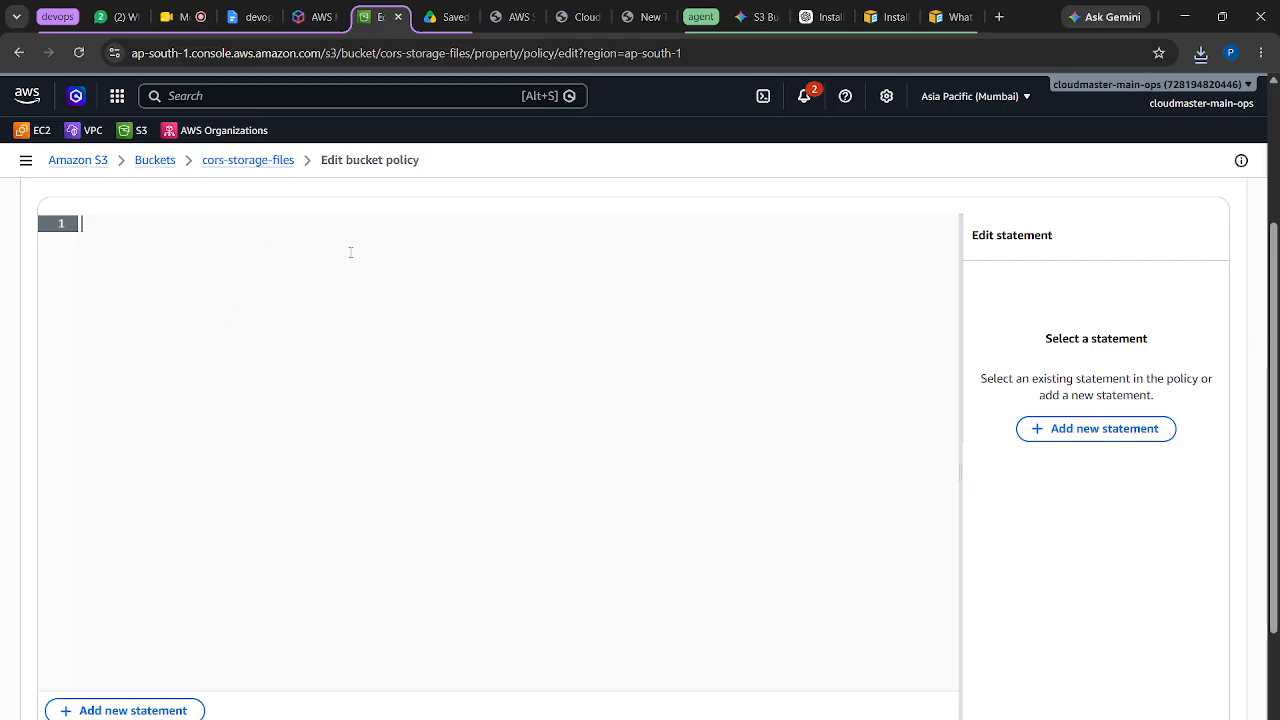
{"action": "key", "text": "ctrl+v"}
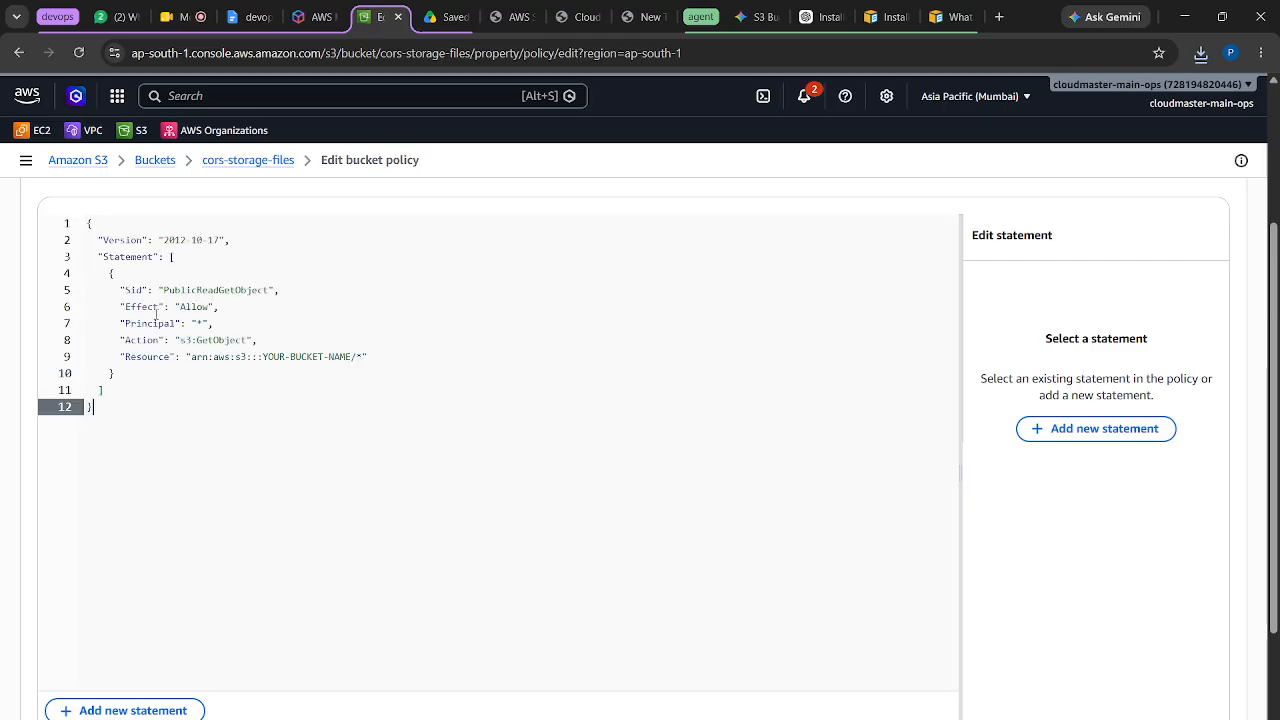
Replace the placeholder ARN in the policy's Resource with the bucket ARN arn:aws:s3:::cors-storage-files, keeping /*, save, and dismiss the notification
{"action": "scroll", "coordinate": [436, 349], "scroll_direction": "up", "scroll_amount": 2}
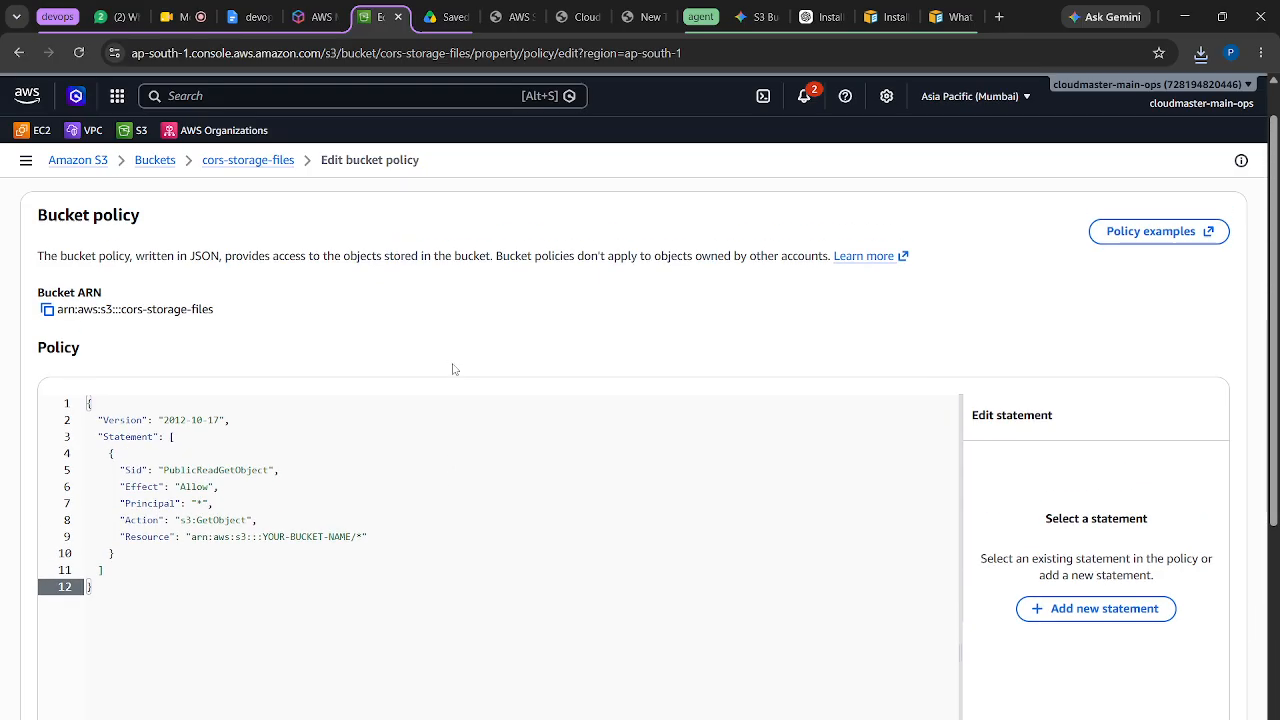
{"action": "left_click", "coordinate": [46, 310]}
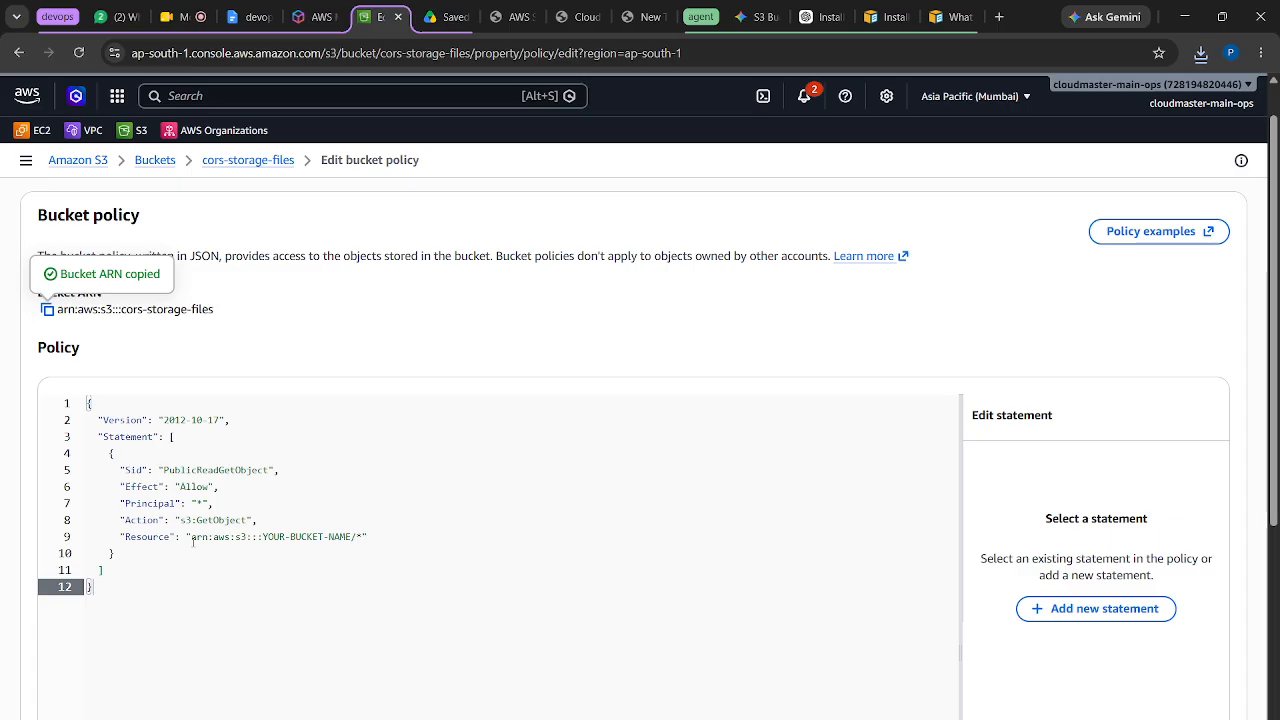
{"action": "left_click", "coordinate": [191, 537]}
{"action": "left_click_drag", "start_coordinate": [191, 537], "coordinate": [352, 538]}
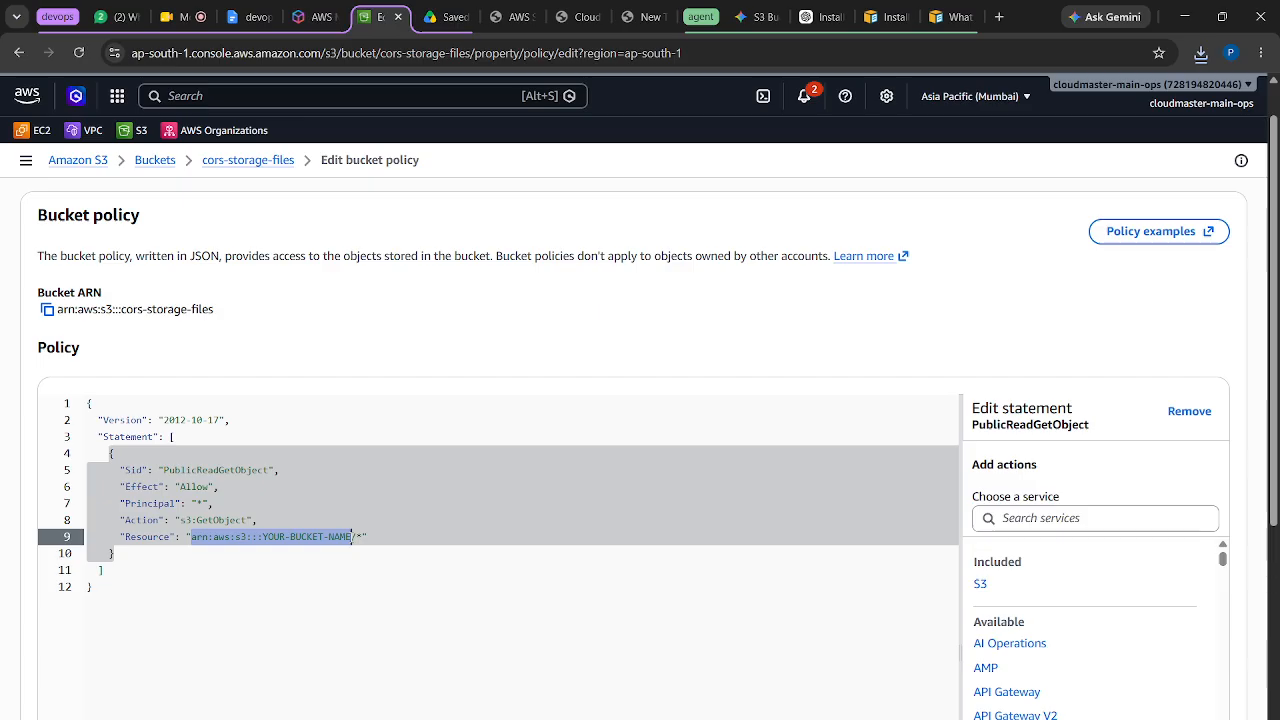
{"action": "key", "text": "ctrl+v"}
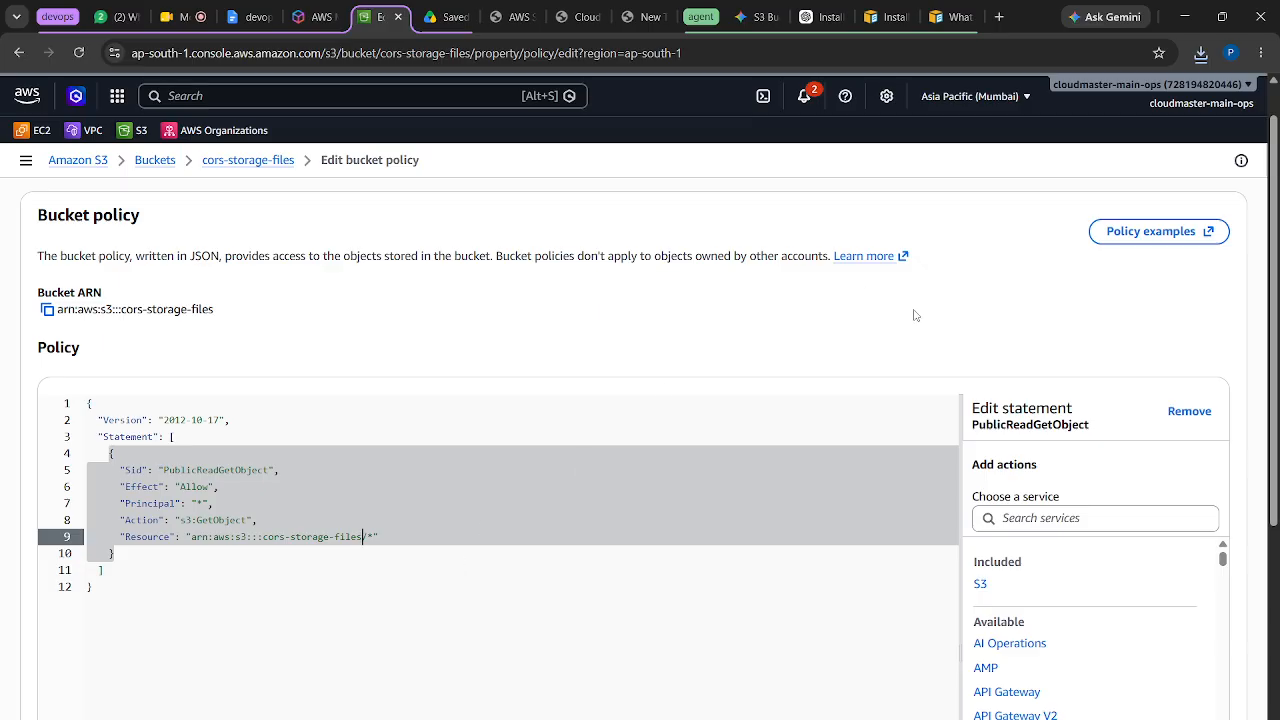
{"action": "scroll", "coordinate": [977, 418], "scroll_direction": "down", "scroll_amount": 5}
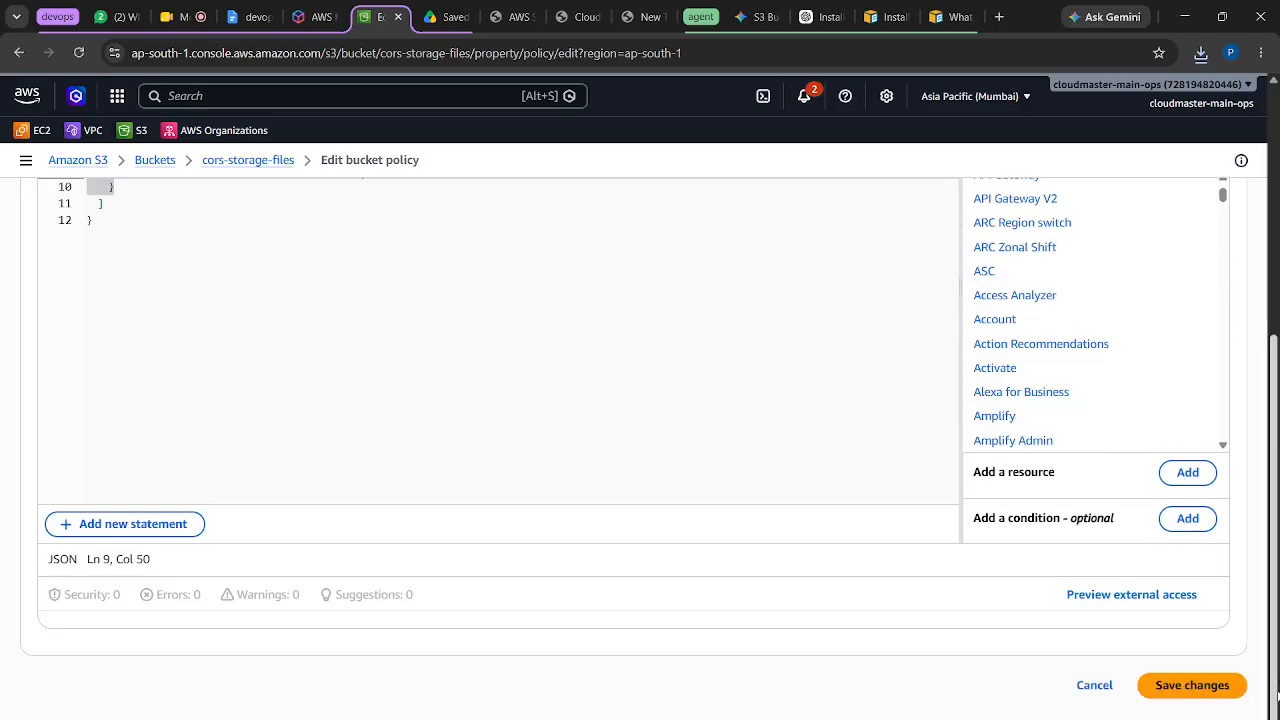
{"action": "left_click", "coordinate": [1201, 692]}
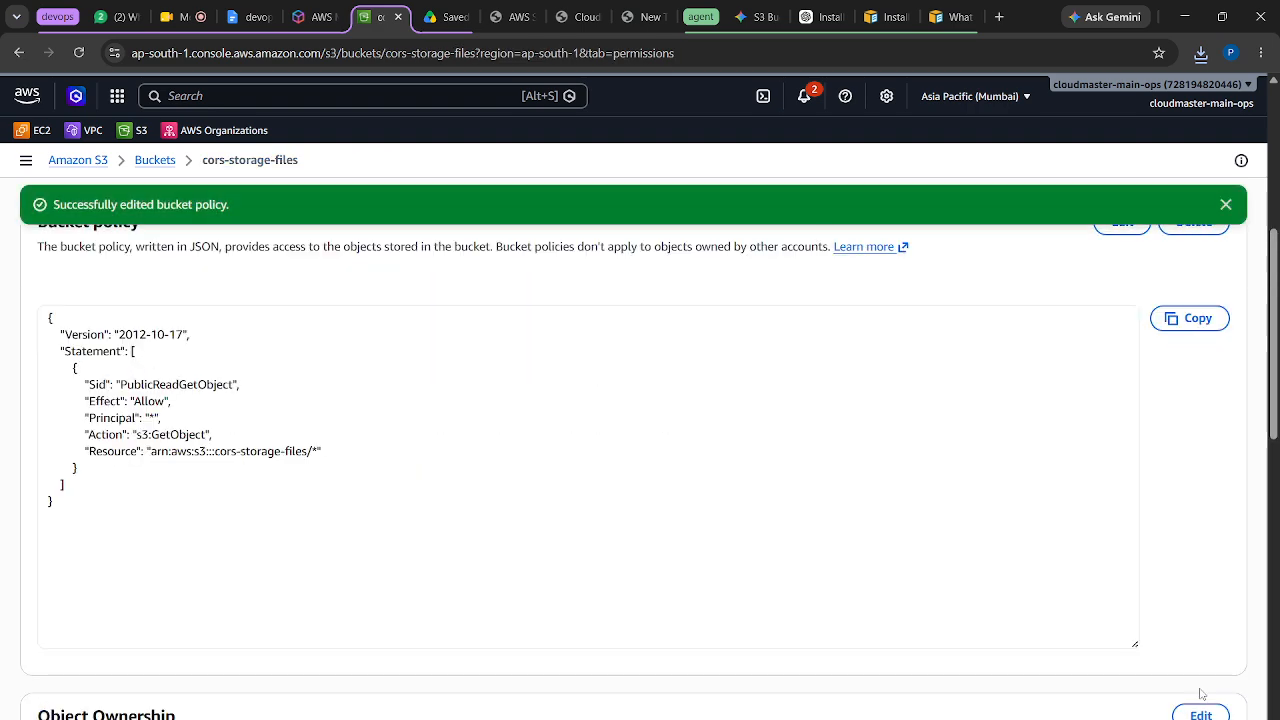
{"action": "left_click", "coordinate": [1226, 206]}
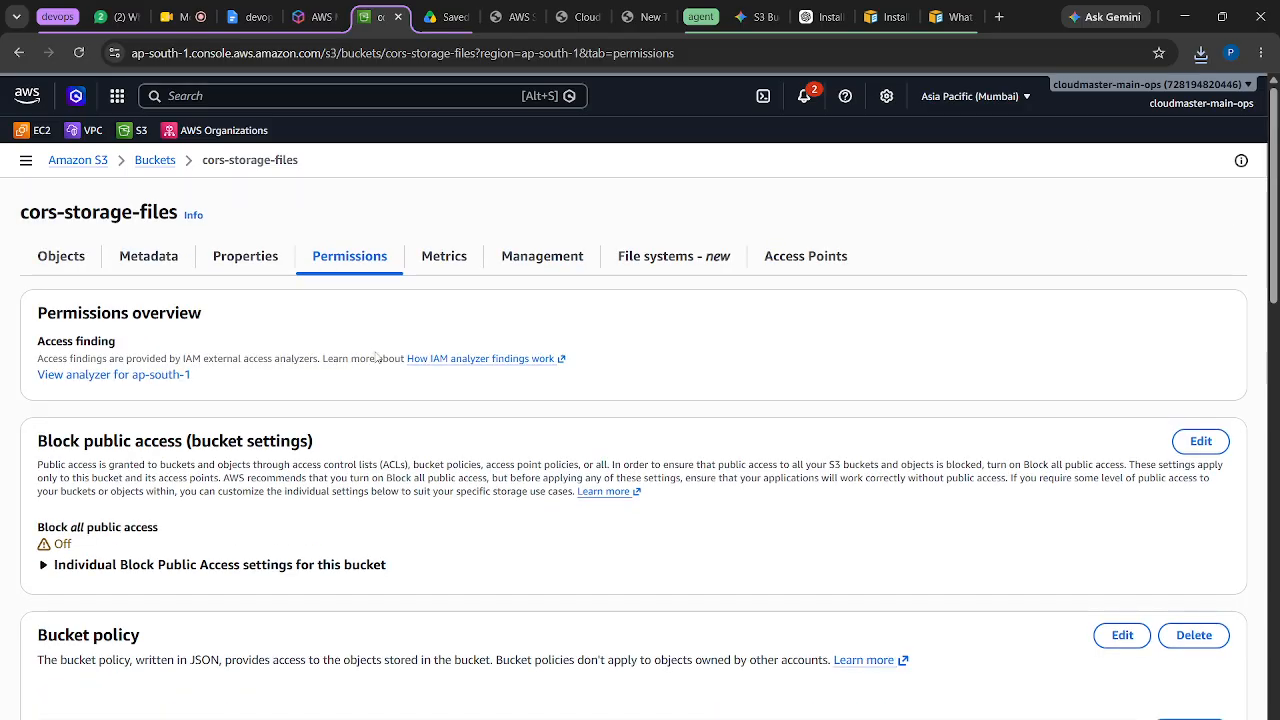
Upload cors.txt from the devops folder in Downloads to the cors-storage-files bucket, and close the upload status
{"action": "left_click", "coordinate": [75, 270]}
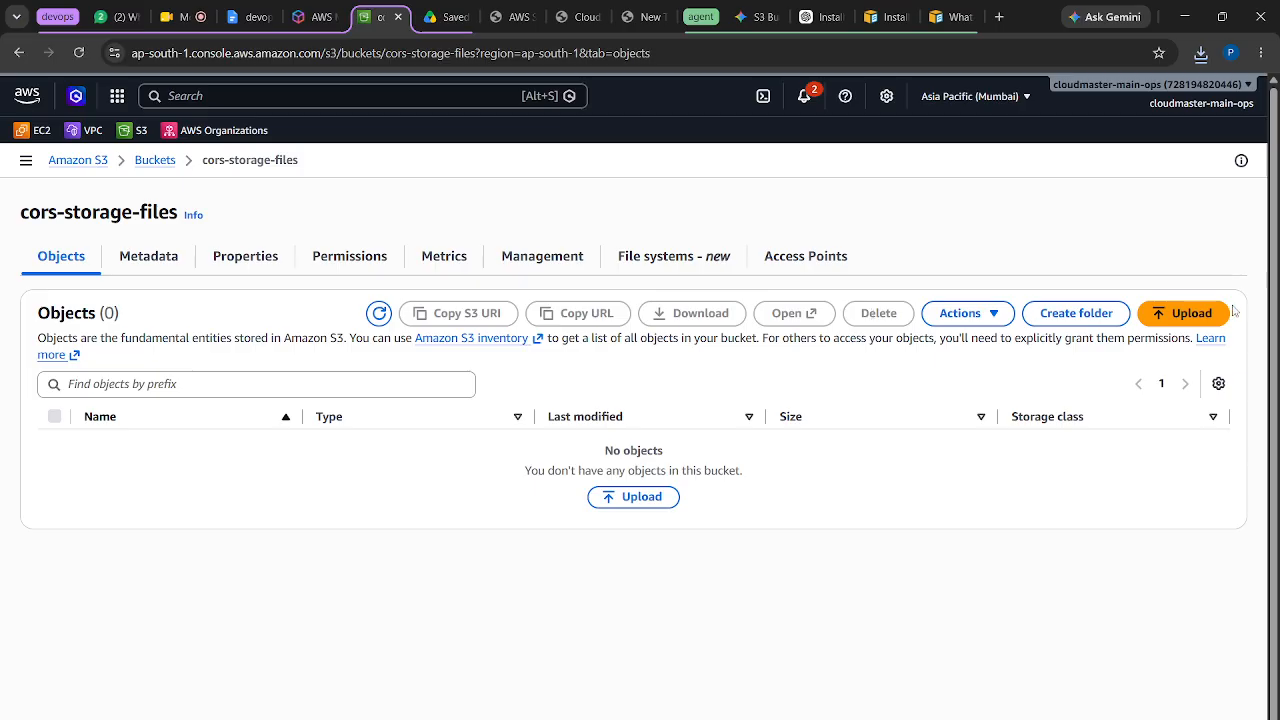
{"action": "left_click", "coordinate": [1201, 316]}
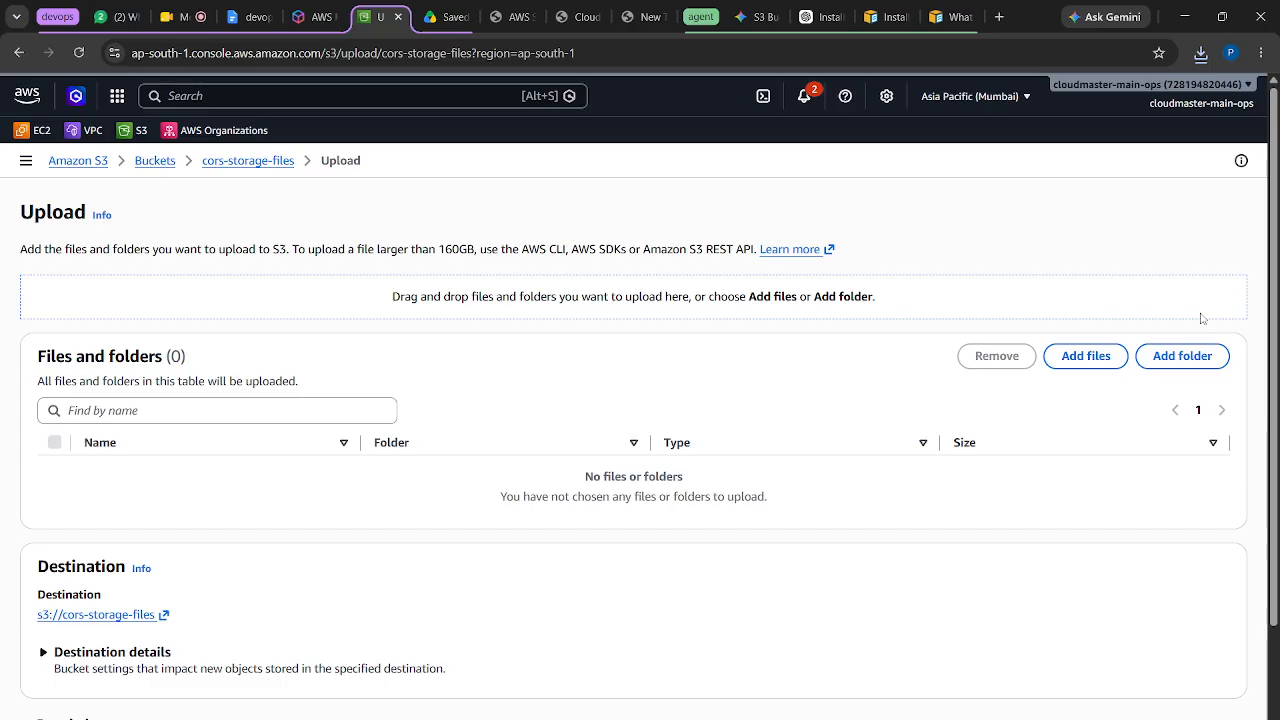
{"action": "left_click", "coordinate": [1089, 356]}
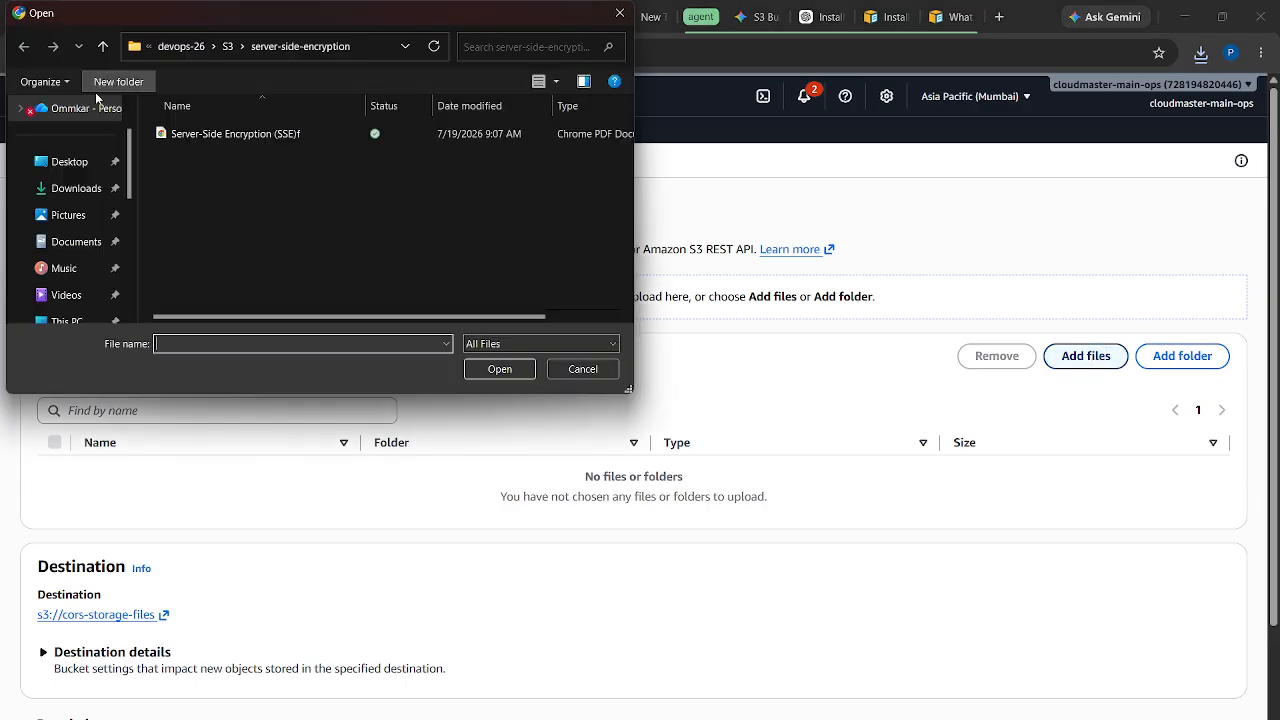
{"action": "left_click", "coordinate": [82, 188]}
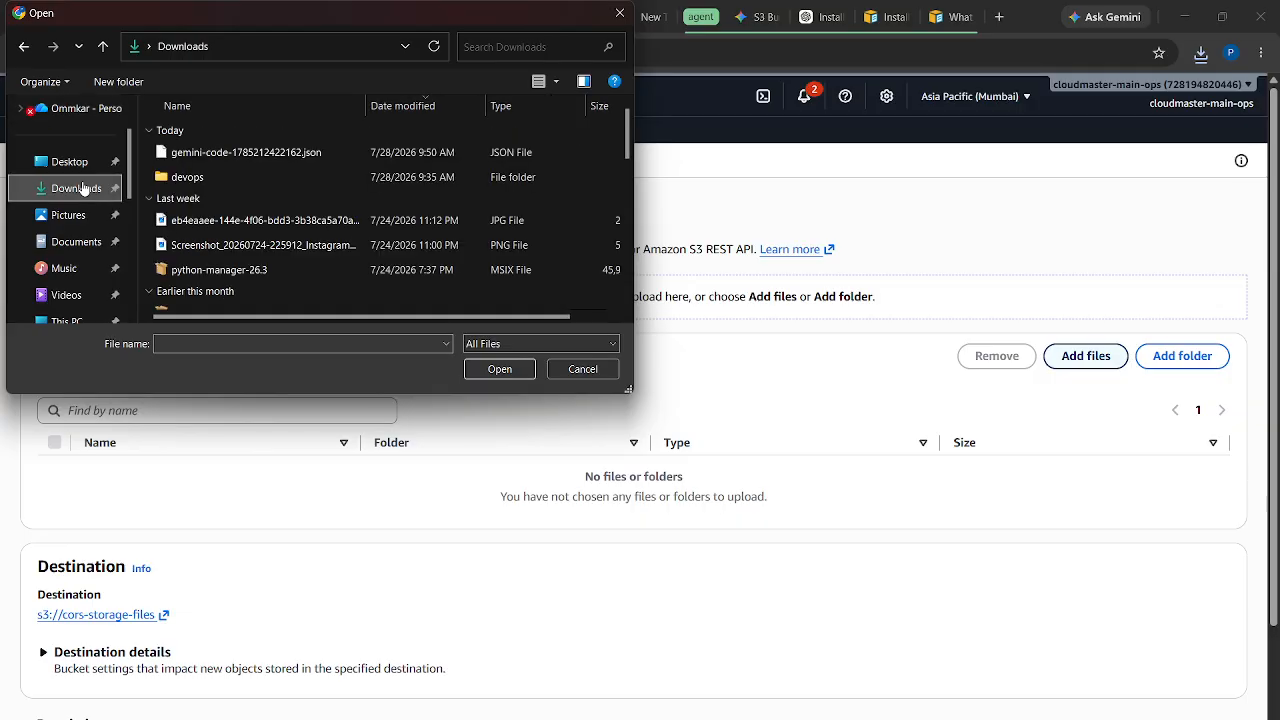
{"action": "double_click", "coordinate": [205, 175]}
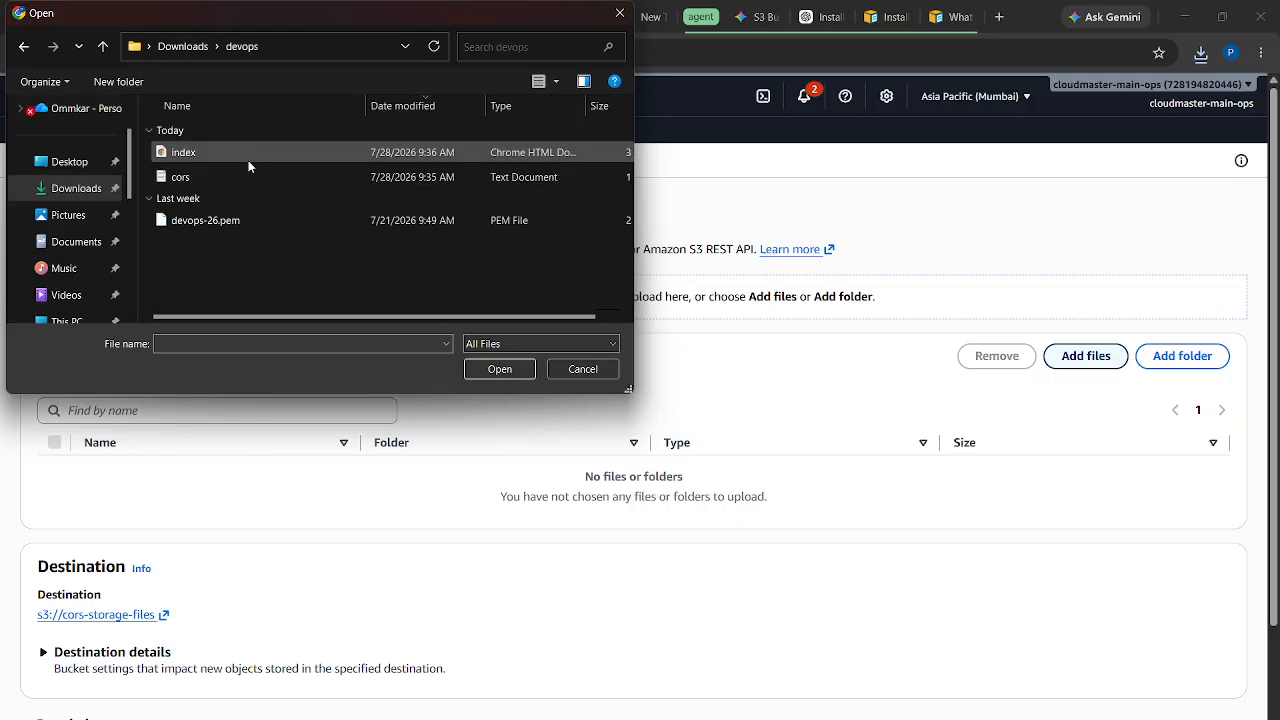
{"action": "left_click", "coordinate": [212, 174]}
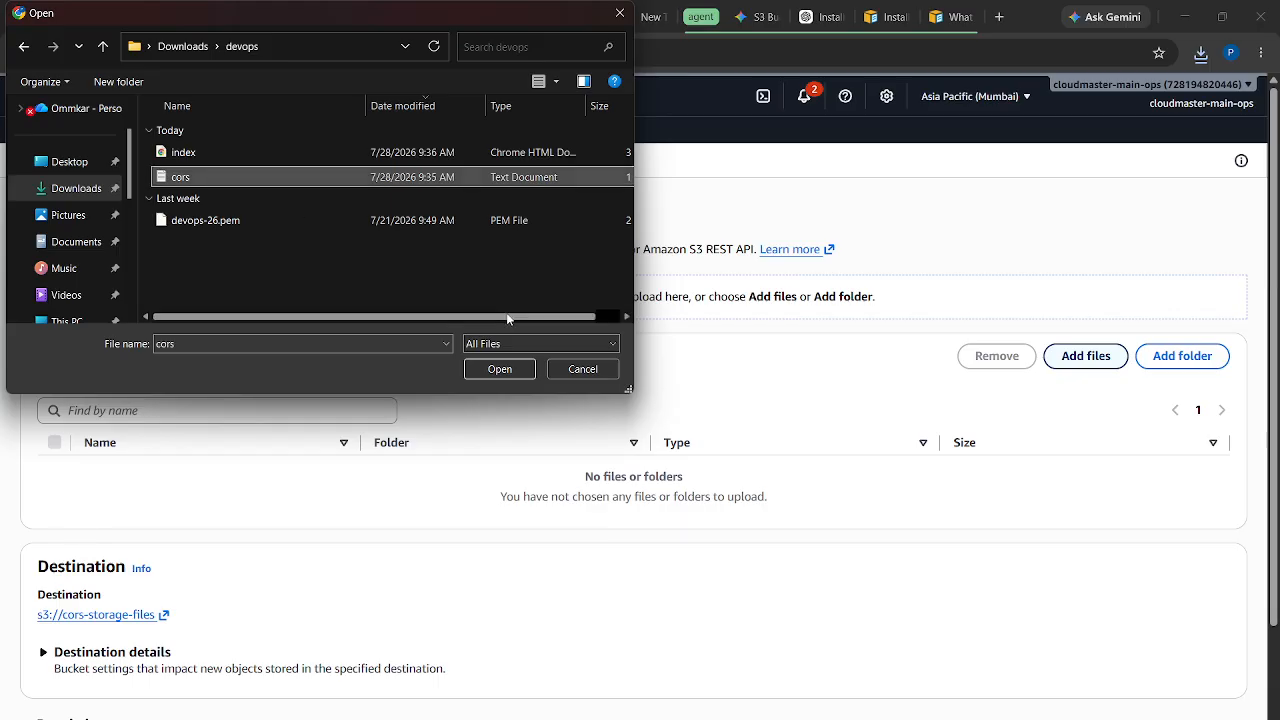
{"action": "left_click", "coordinate": [500, 369]}
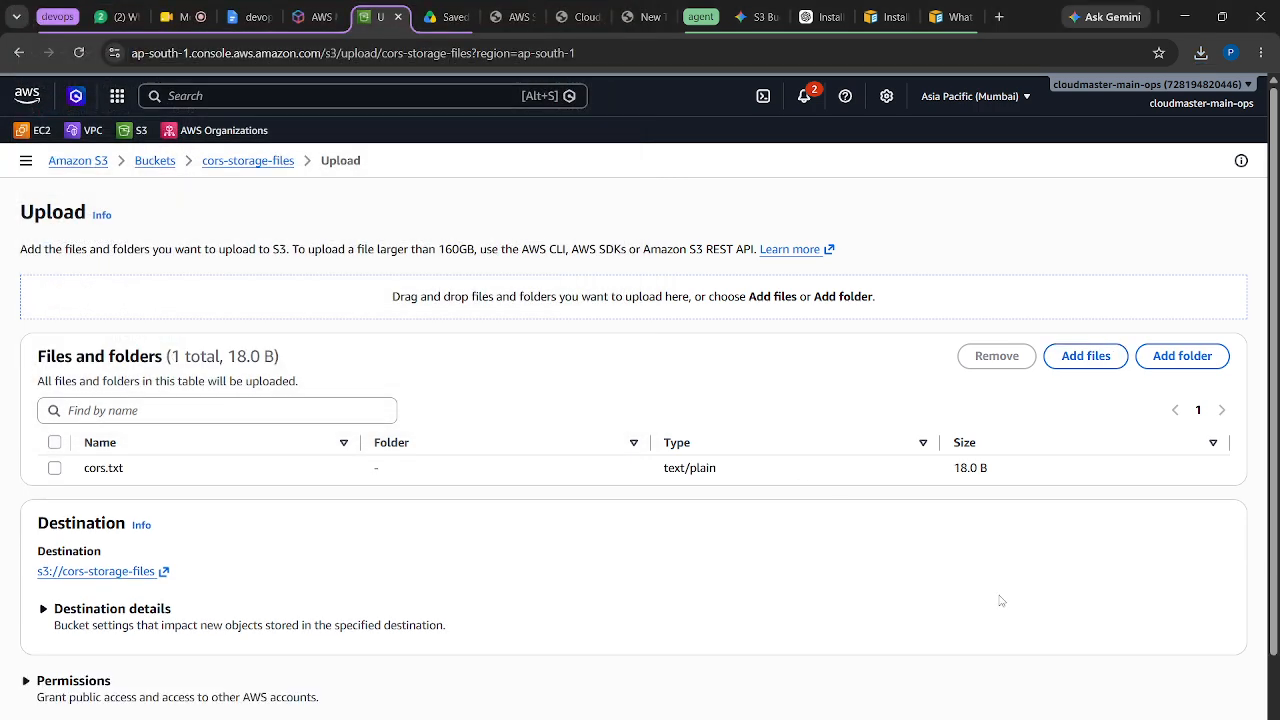
{"action": "scroll", "coordinate": [1000, 600], "scroll_direction": "down", "scroll_amount": 1}
{"action": "left_click", "coordinate": [1209, 685]}
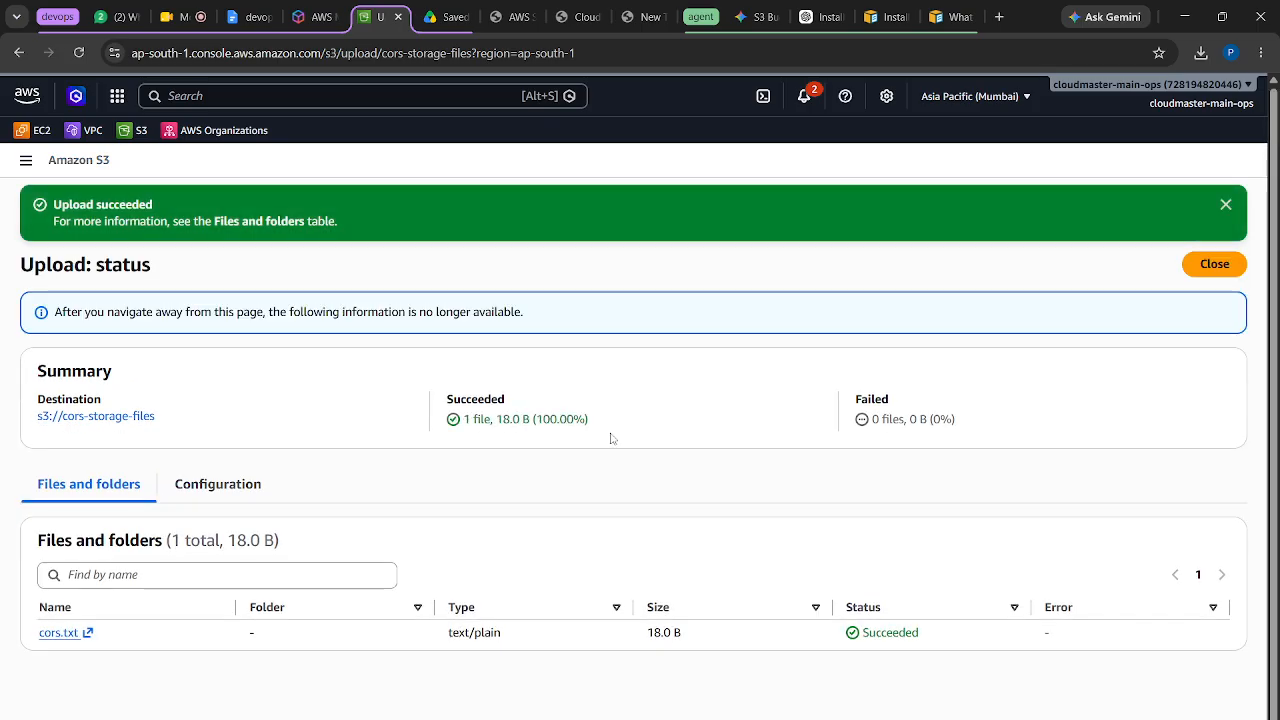
{"action": "left_click", "coordinate": [1215, 264]}
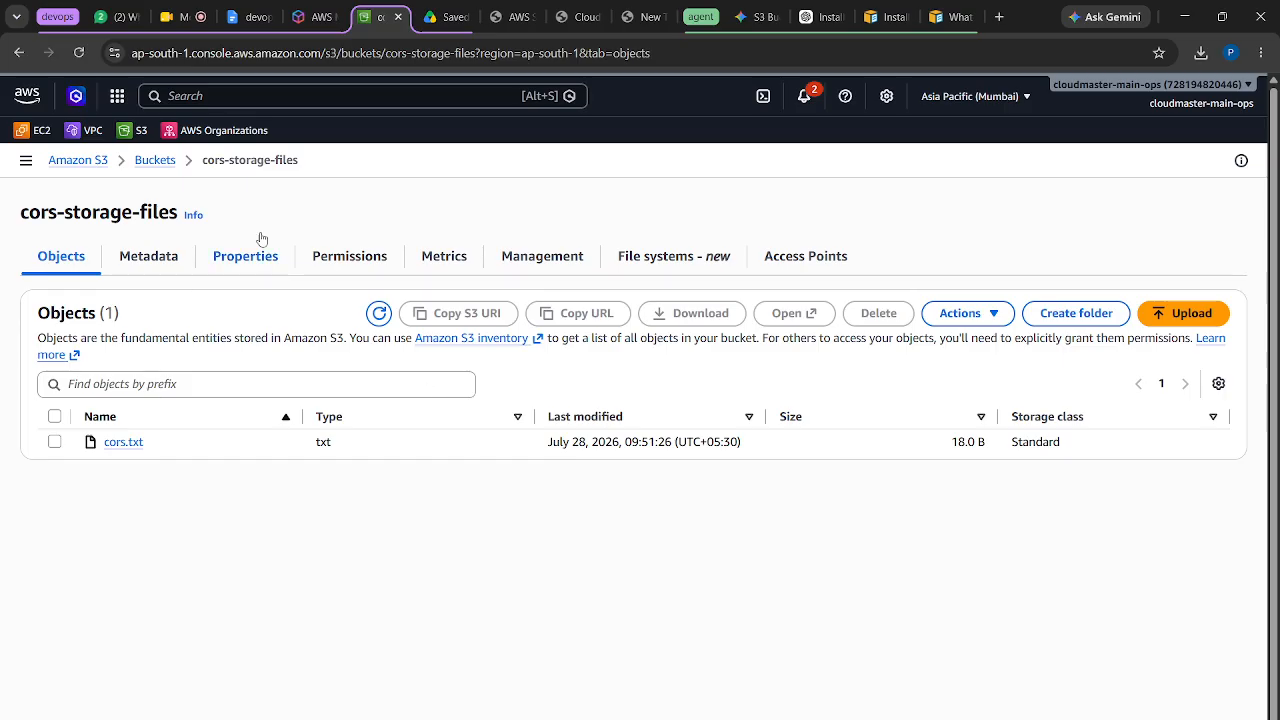
Copy the object URL of cors.txt and switch to index.html in Visual Studio Code
{"action": "left_click", "coordinate": [124, 442]}
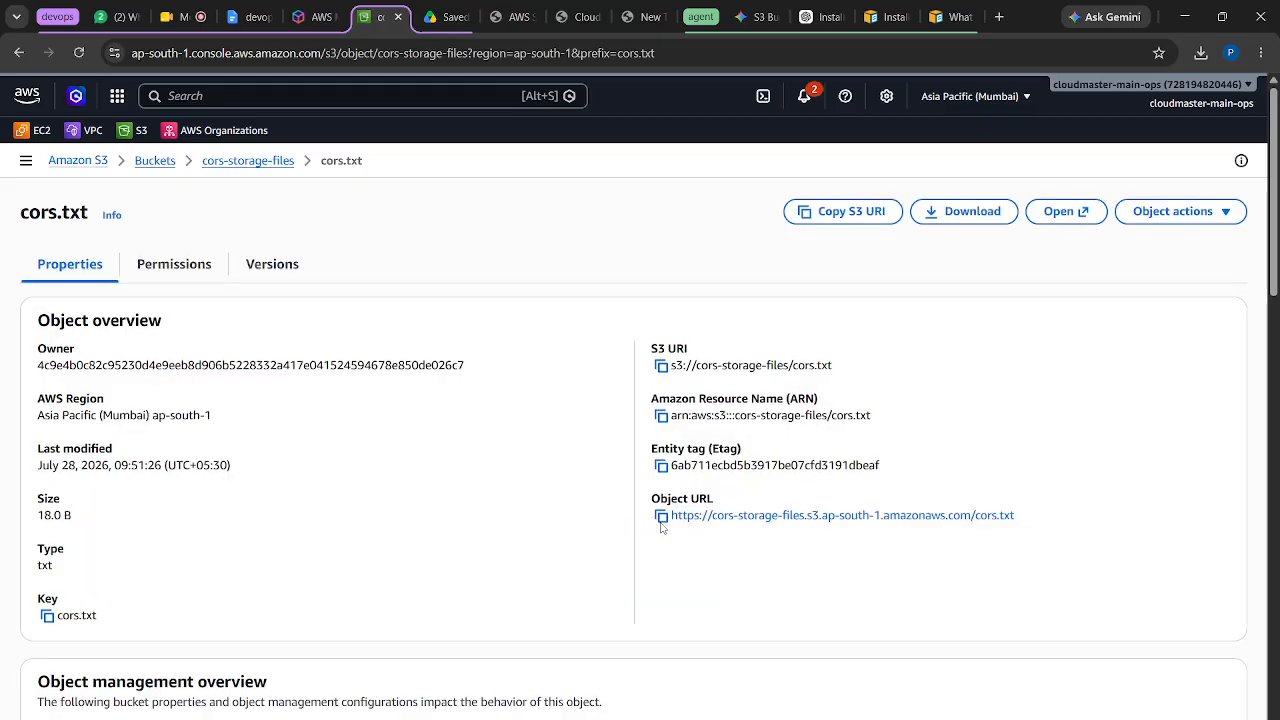
{"action": "left_click", "coordinate": [661, 516]}
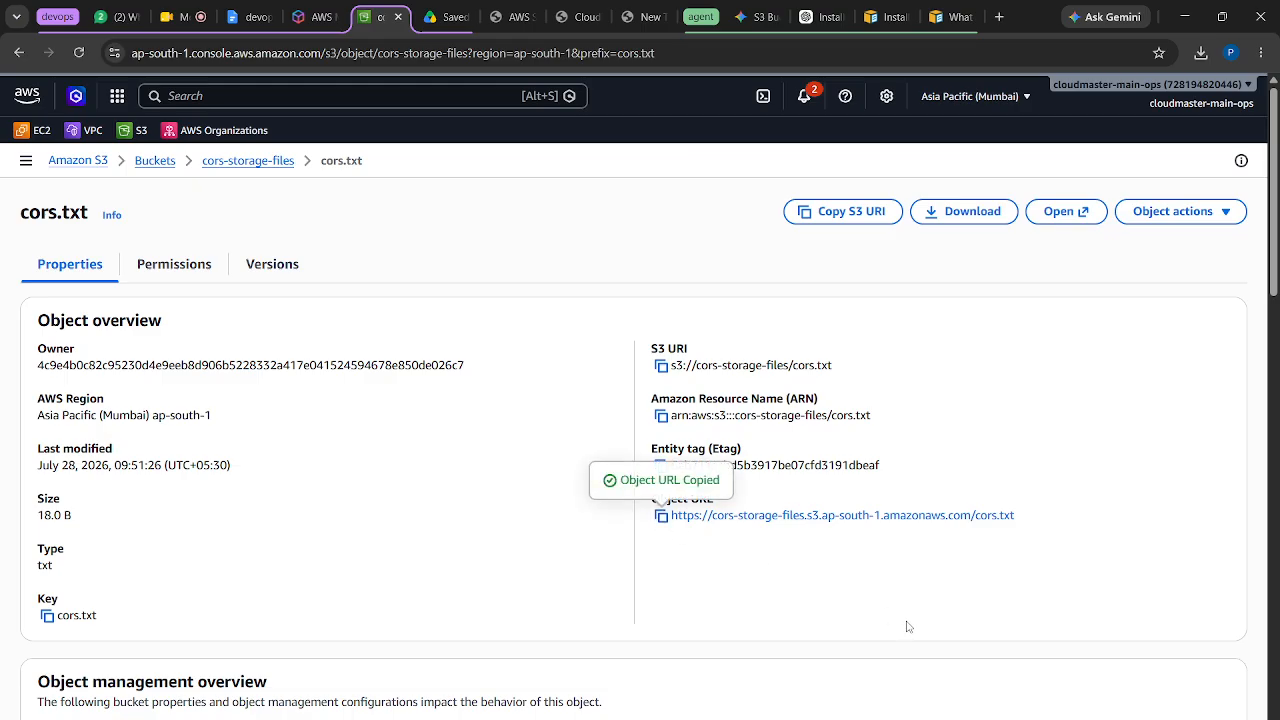
{"action": "mouse_move", "coordinate": [850, 719]}
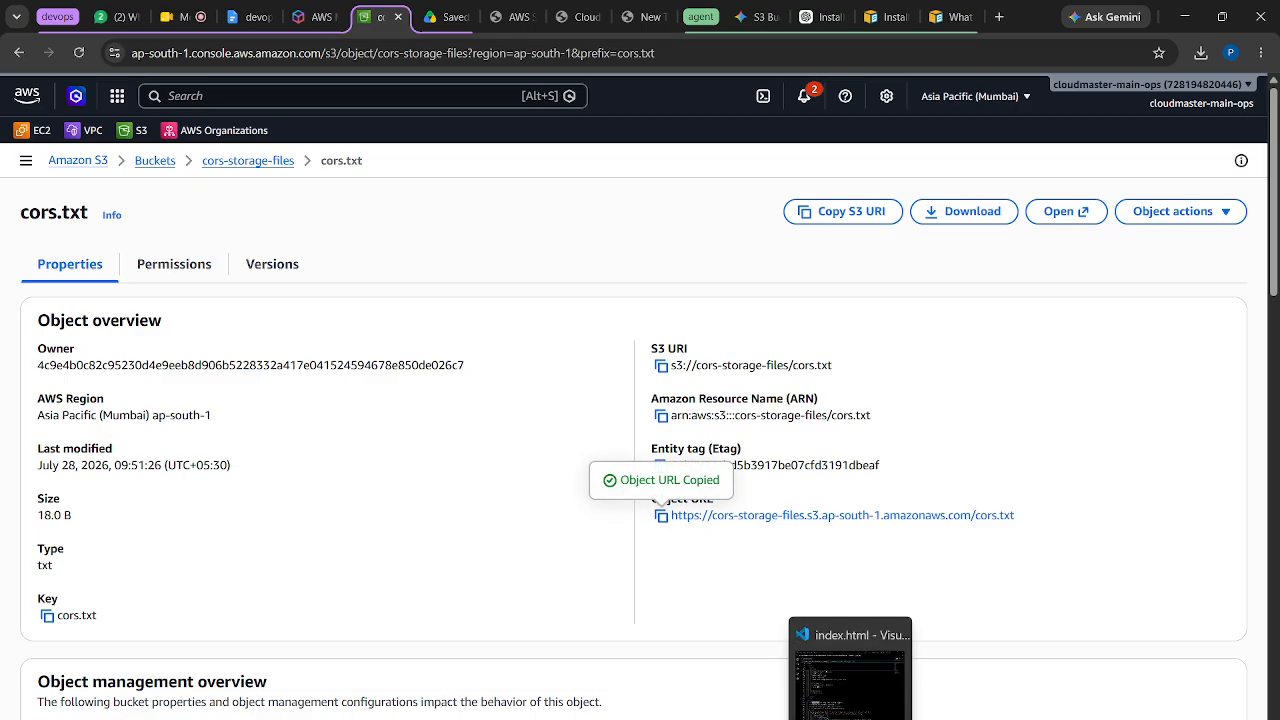
{"action": "left_click", "coordinate": [850, 675]}
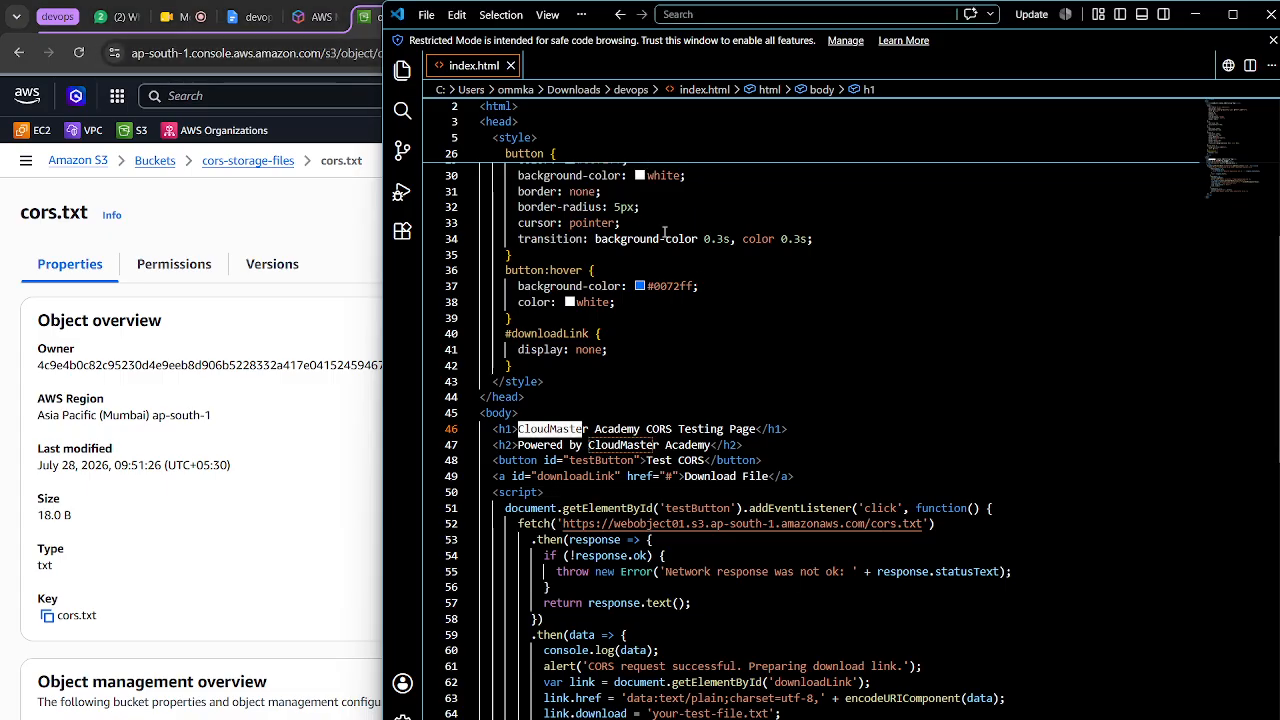
{"action": "scroll", "coordinate": [665, 232], "scroll_direction": "up", "scroll_amount": 10}
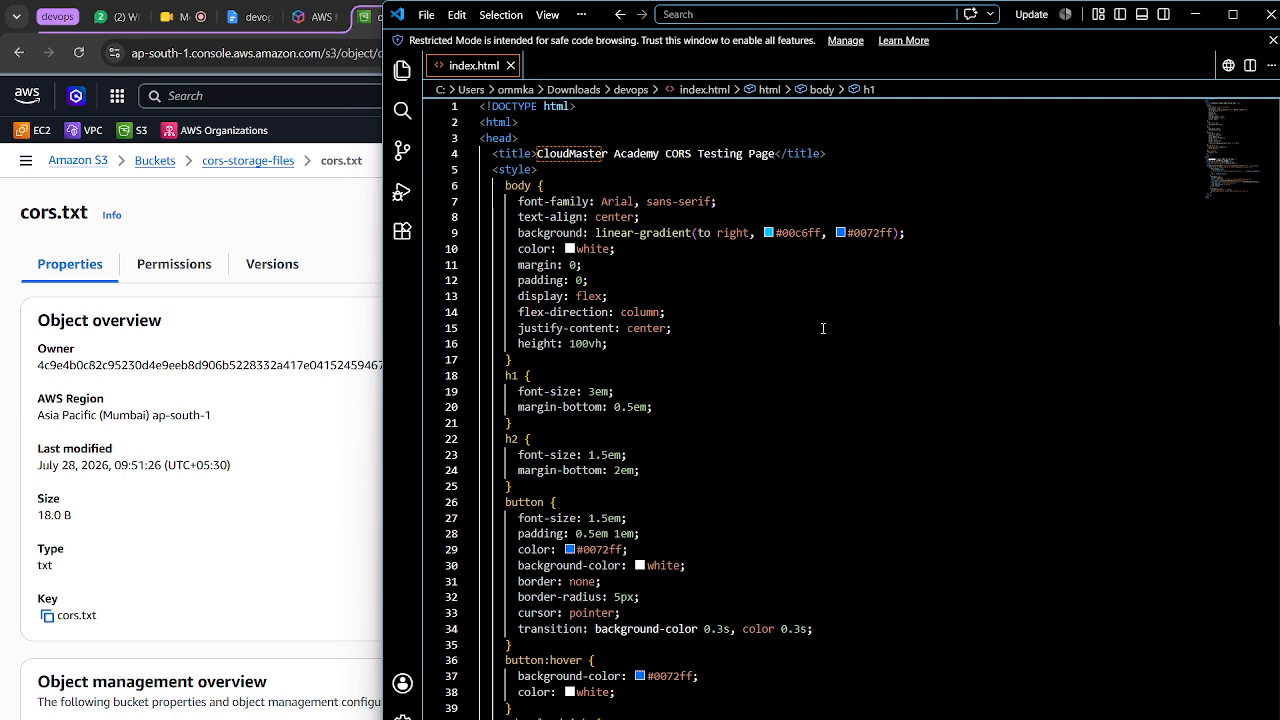
{"action": "scroll", "coordinate": [823, 328], "scroll_direction": "down", "scroll_amount": 1}
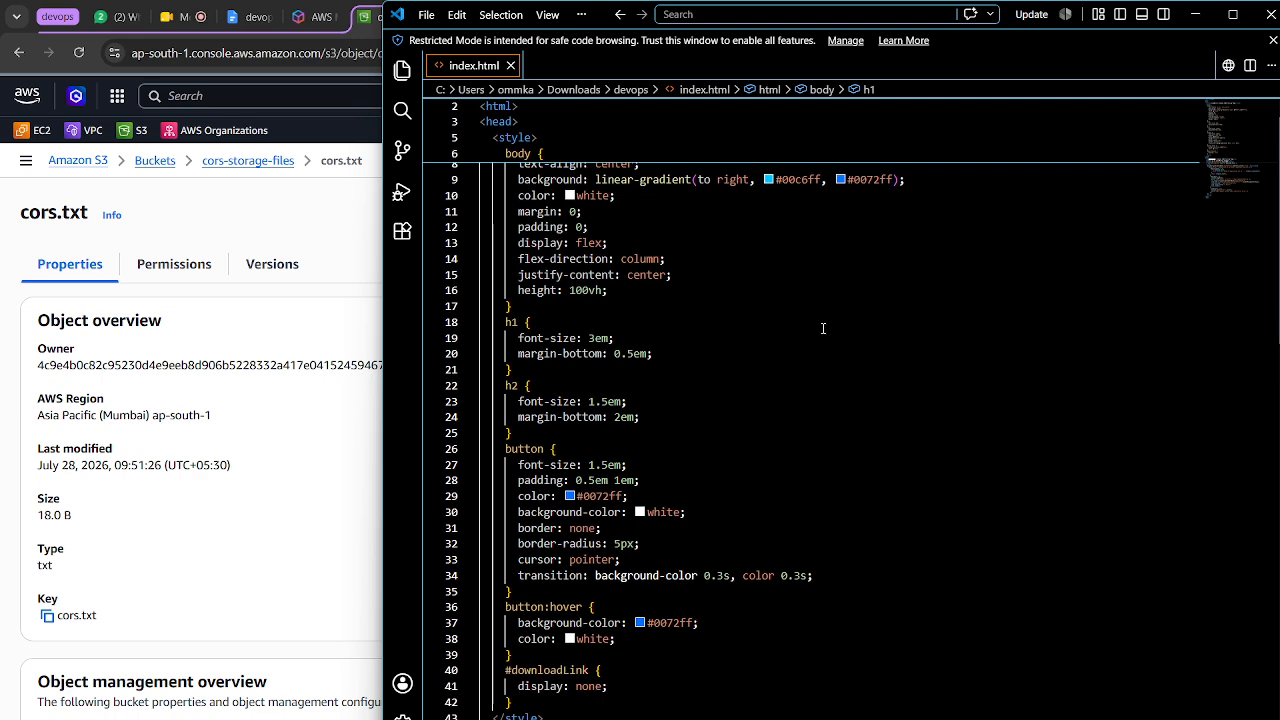
{"action": "scroll", "coordinate": [823, 328], "scroll_direction": "down", "scroll_amount": 7}
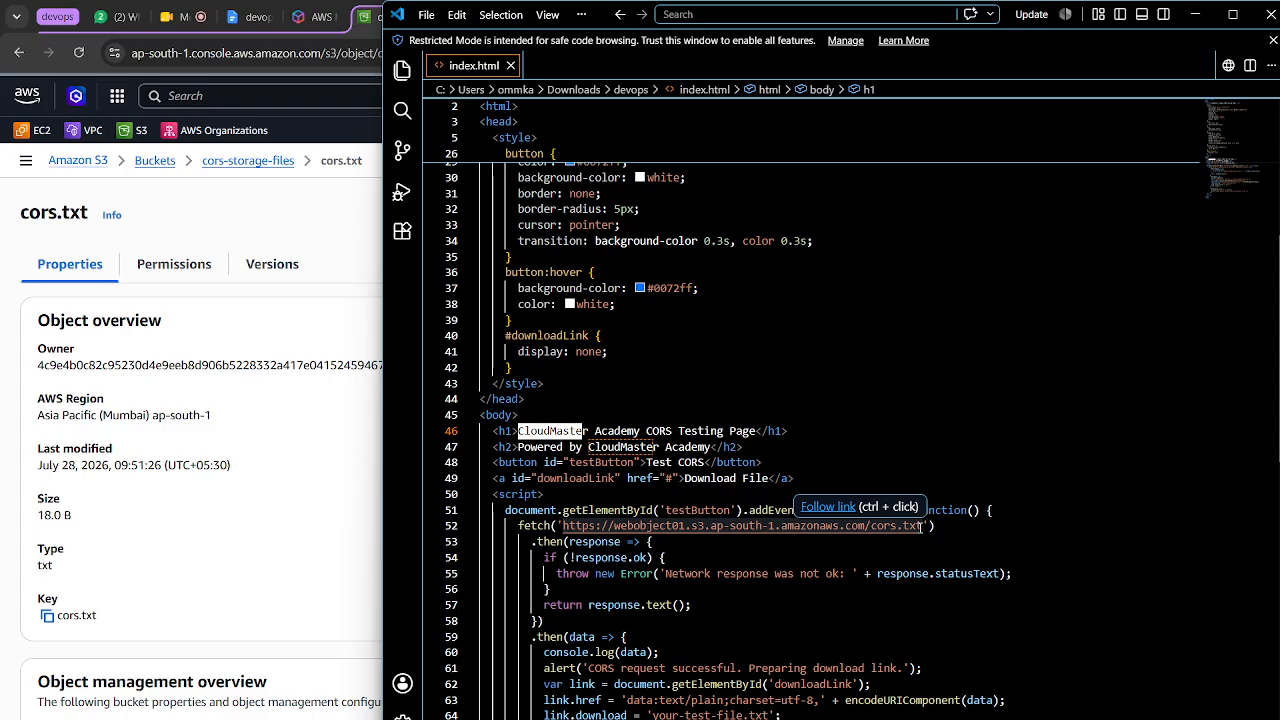
{"action": "left_click_drag", "start_coordinate": [920, 526], "coordinate": [561, 525]}
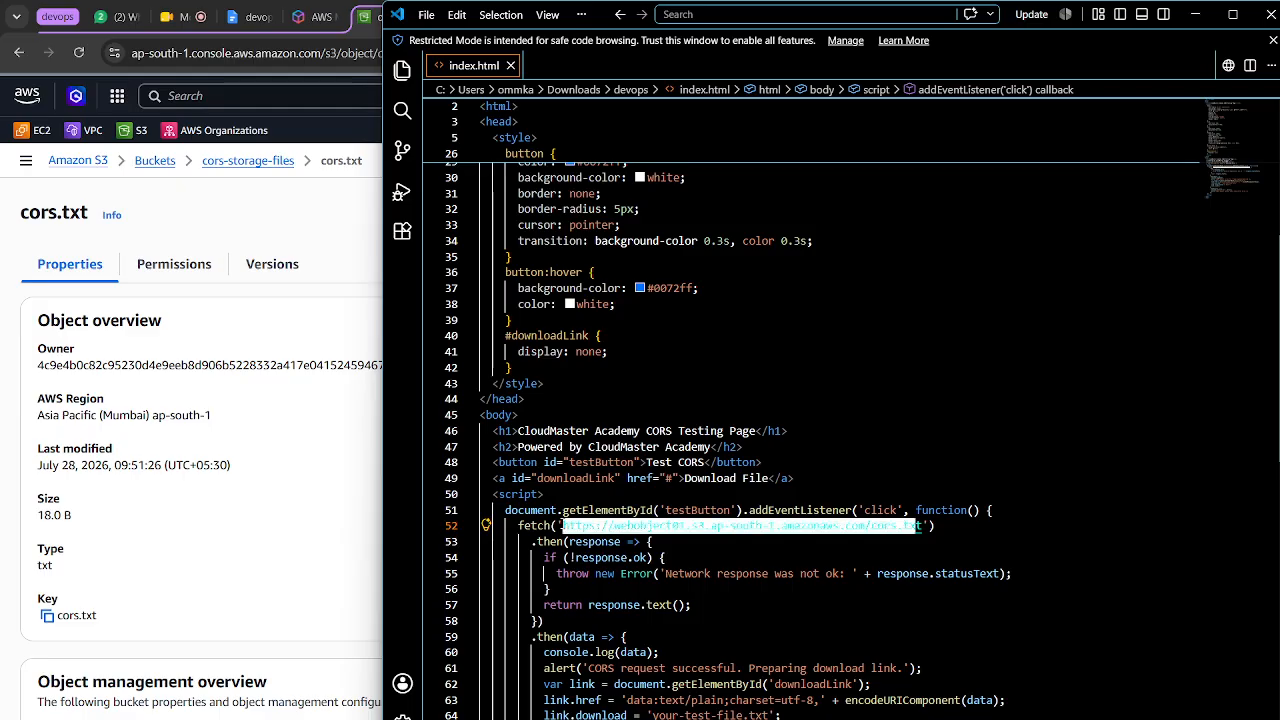
{"action": "key", "text": "ctrl+v"}
{"action": "key", "text": "Delete"}
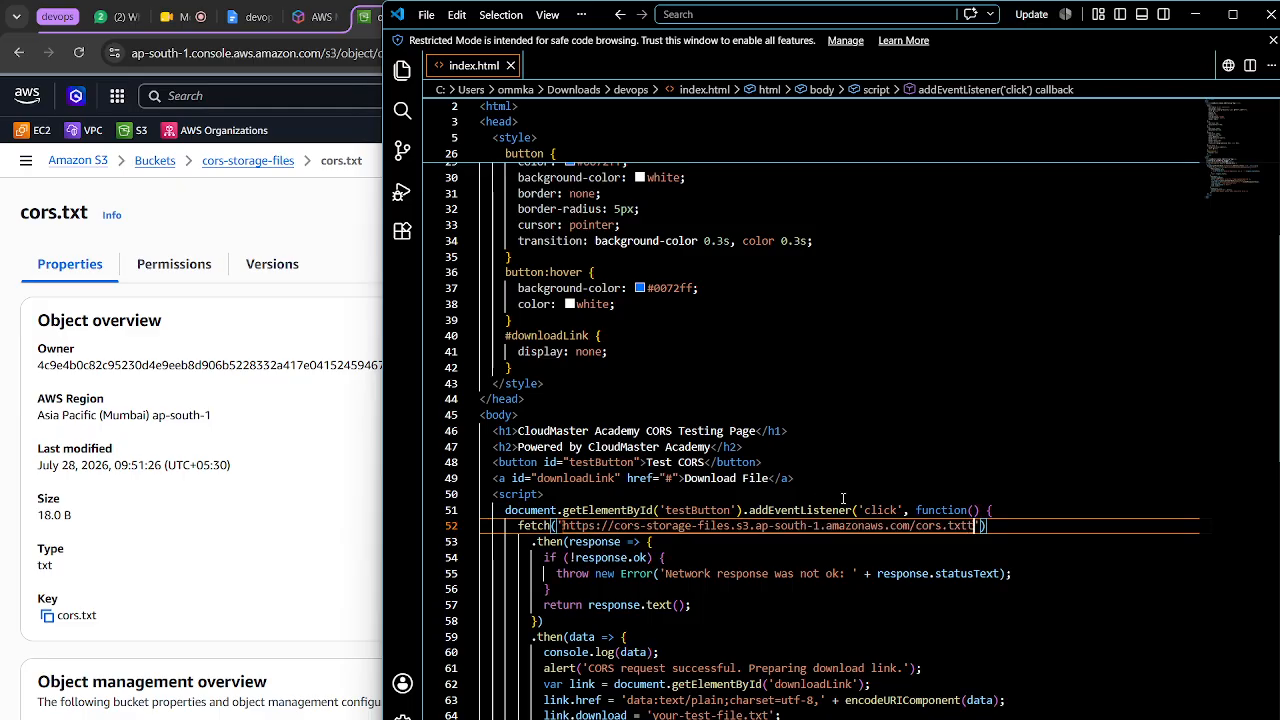
{"action": "key", "text": "BackSpace"}
{"action": "scroll", "coordinate": [826, 603], "scroll_direction": "down", "scroll_amount": 5}
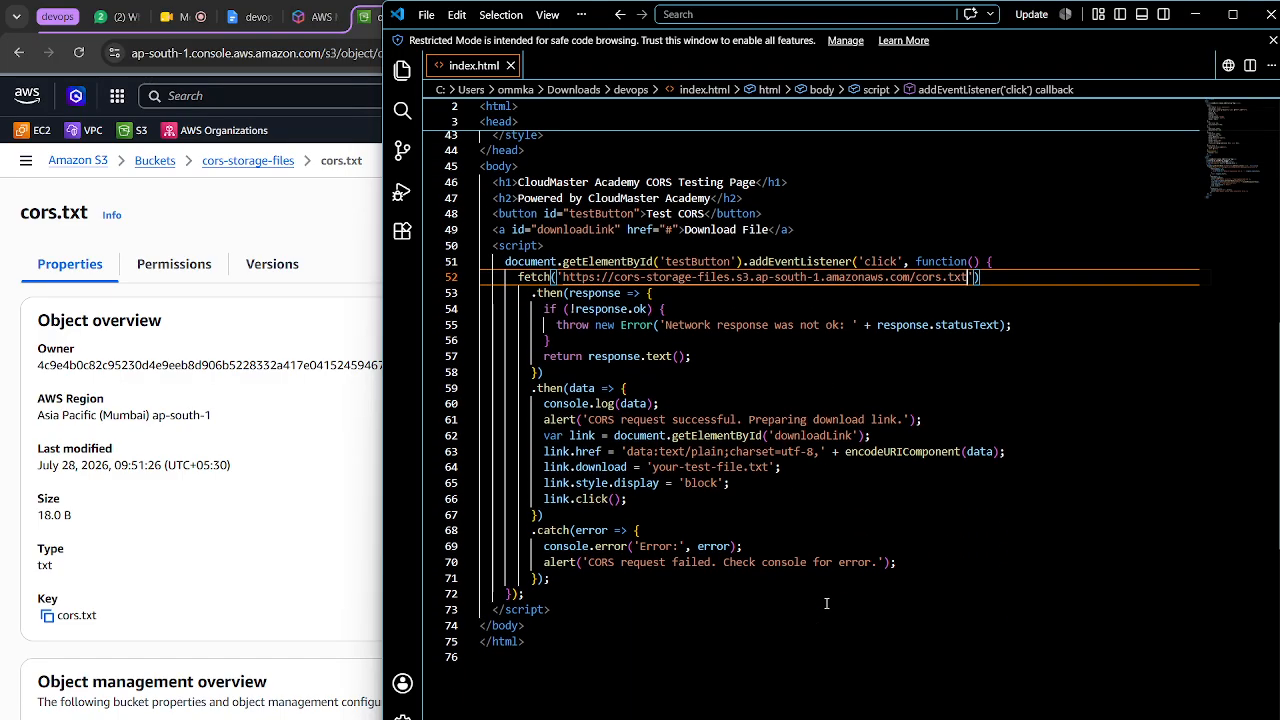
Switch back to the S3 console, upload index.html from the devops folder to the static-cors-origin bucket, and close the upload status
{"action": "left_click", "coordinate": [342, 237]}
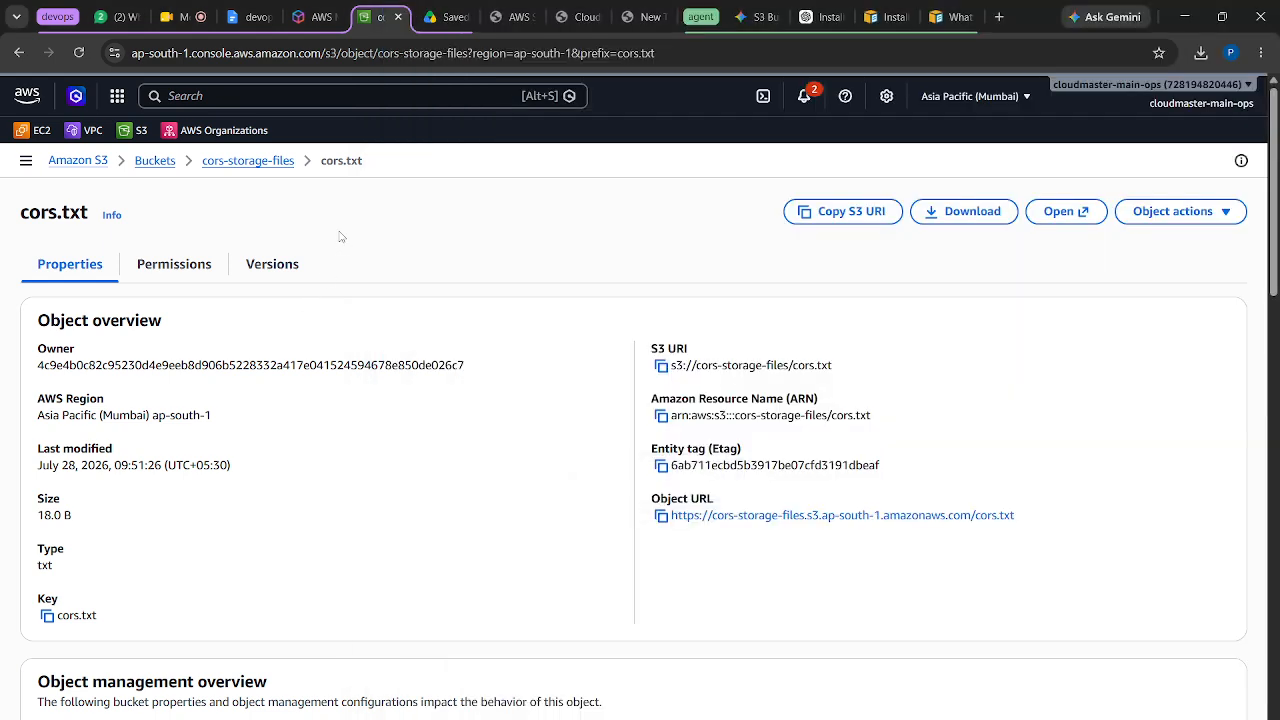
{"action": "left_click", "coordinate": [155, 161]}
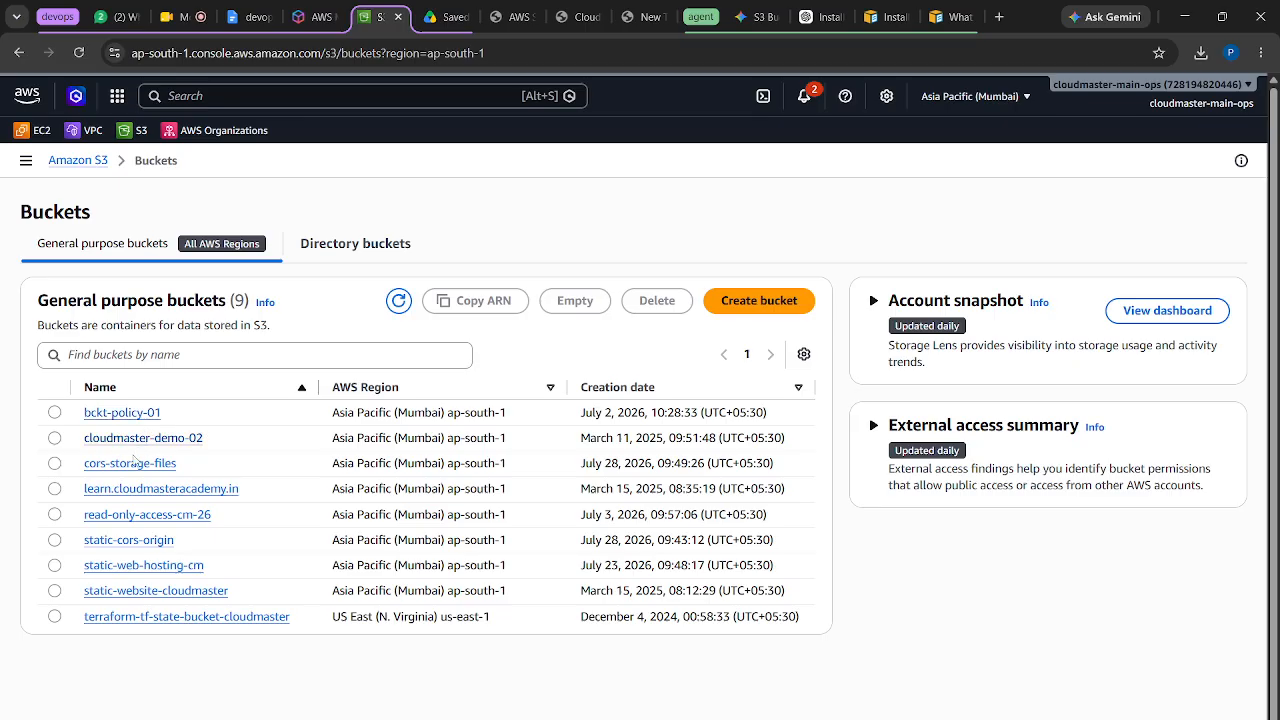
{"action": "left_click", "coordinate": [130, 540]}
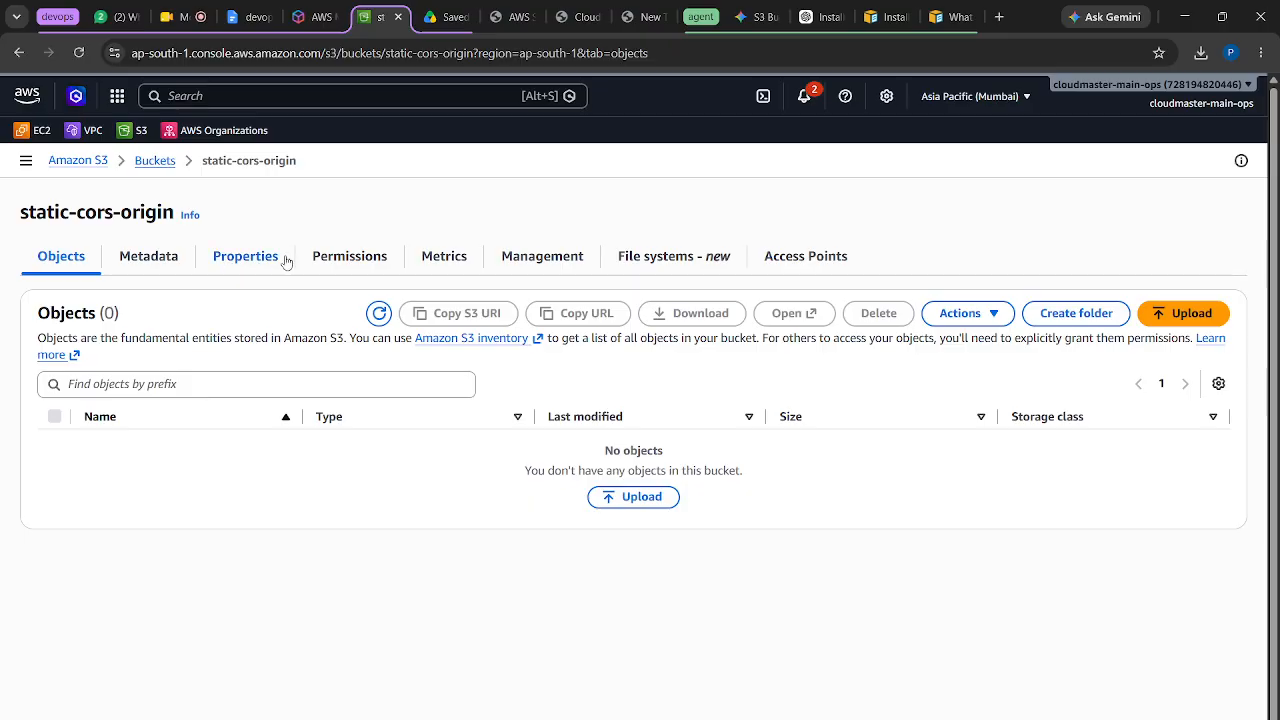
{"action": "left_click", "coordinate": [1210, 316]}
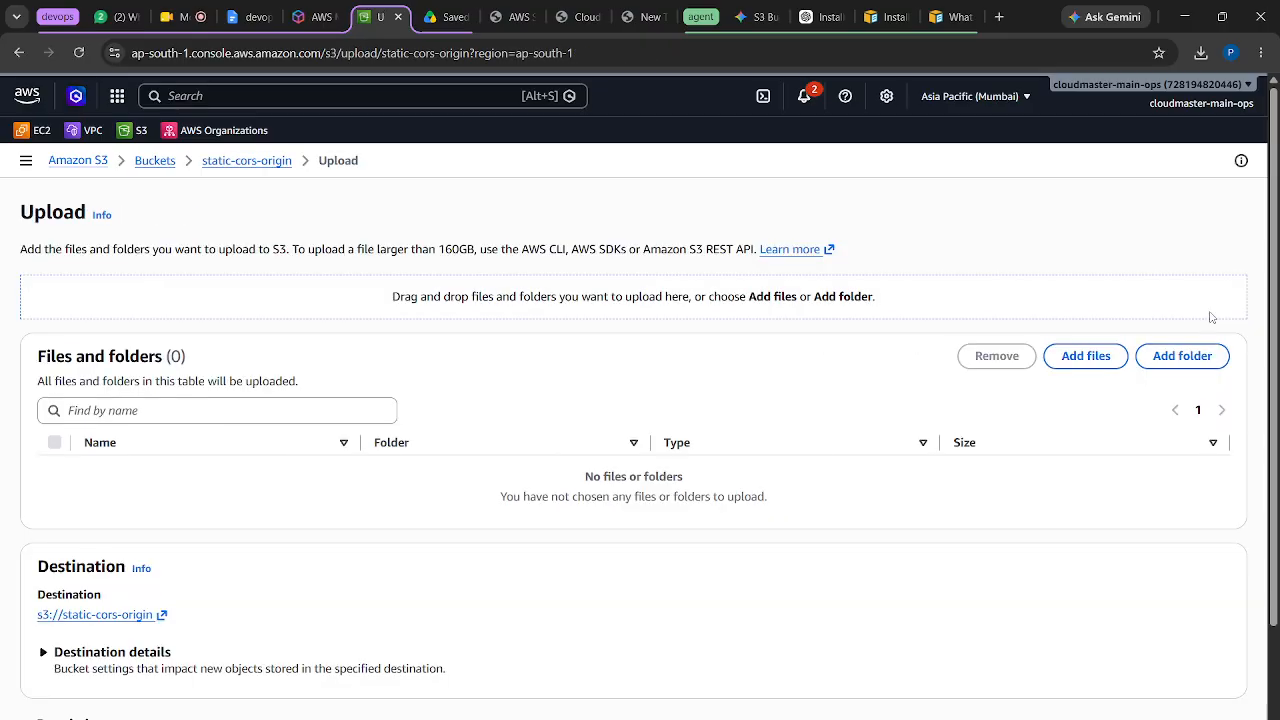
{"action": "left_click", "coordinate": [1090, 354]}
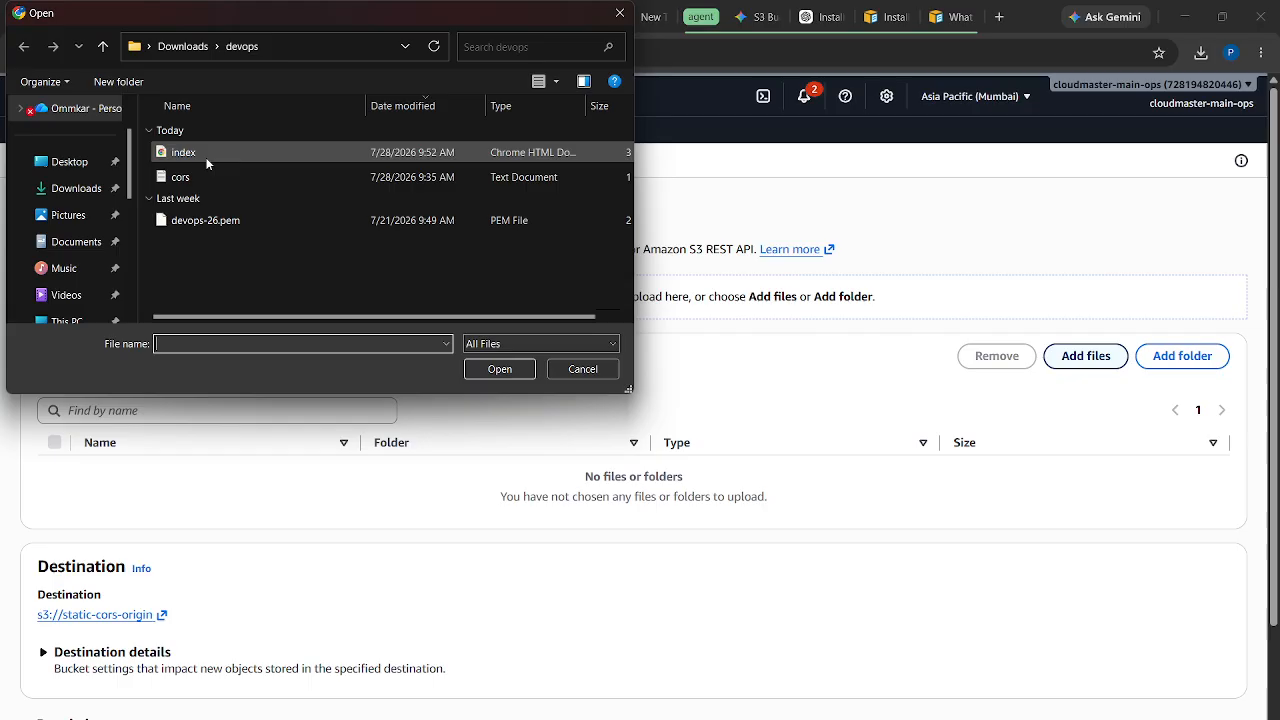
{"action": "left_click", "coordinate": [206, 152]}
{"action": "left_click", "coordinate": [502, 371]}
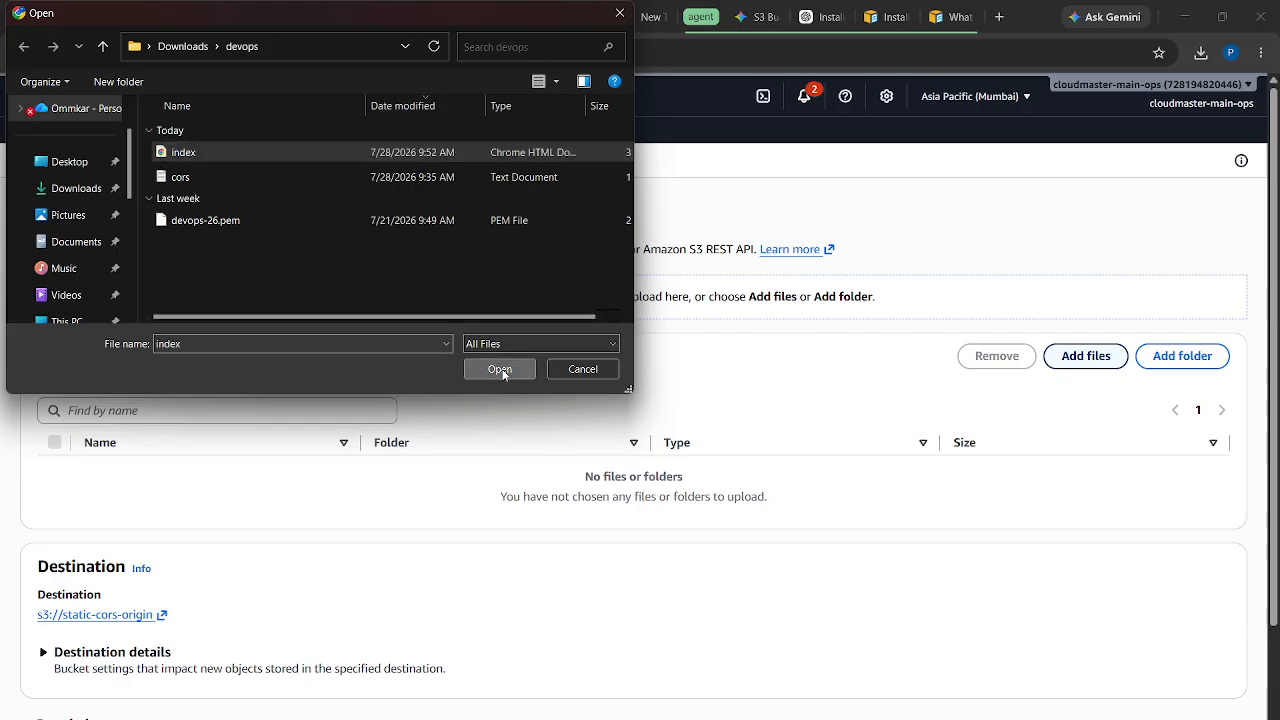
{"action": "scroll", "coordinate": [763, 546], "scroll_direction": "down", "scroll_amount": 1}
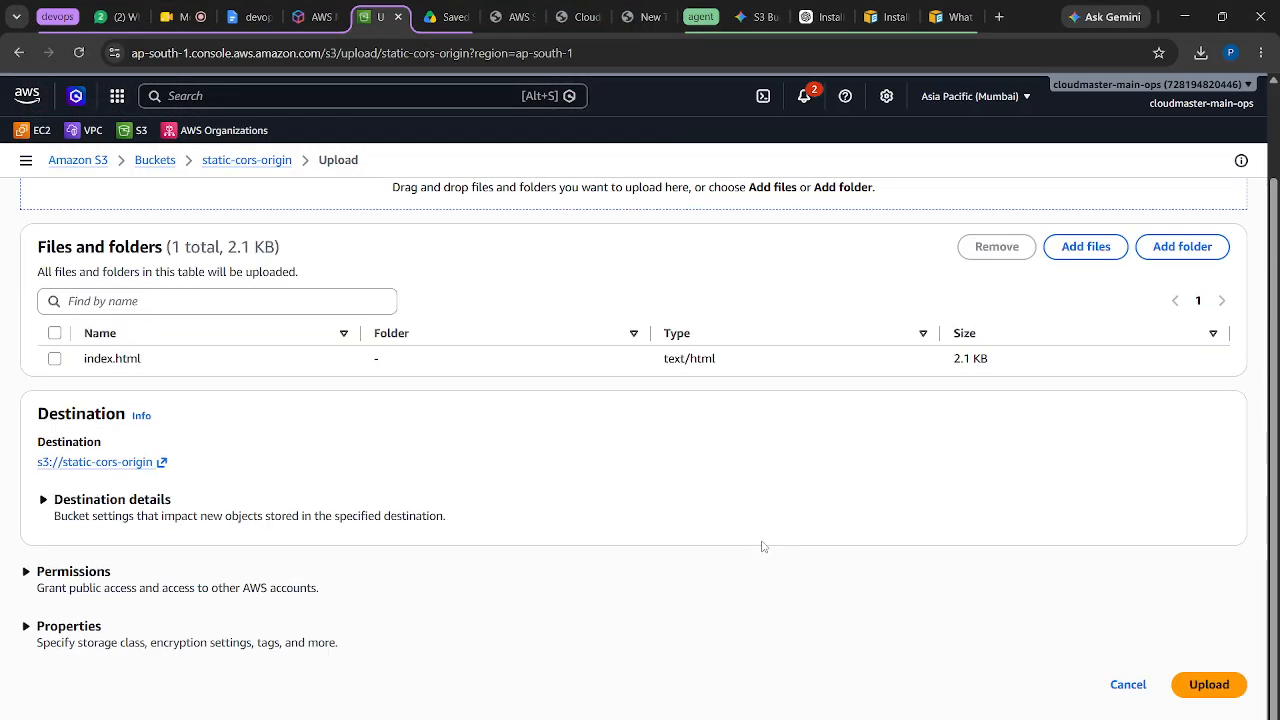
{"action": "left_click", "coordinate": [1209, 685]}
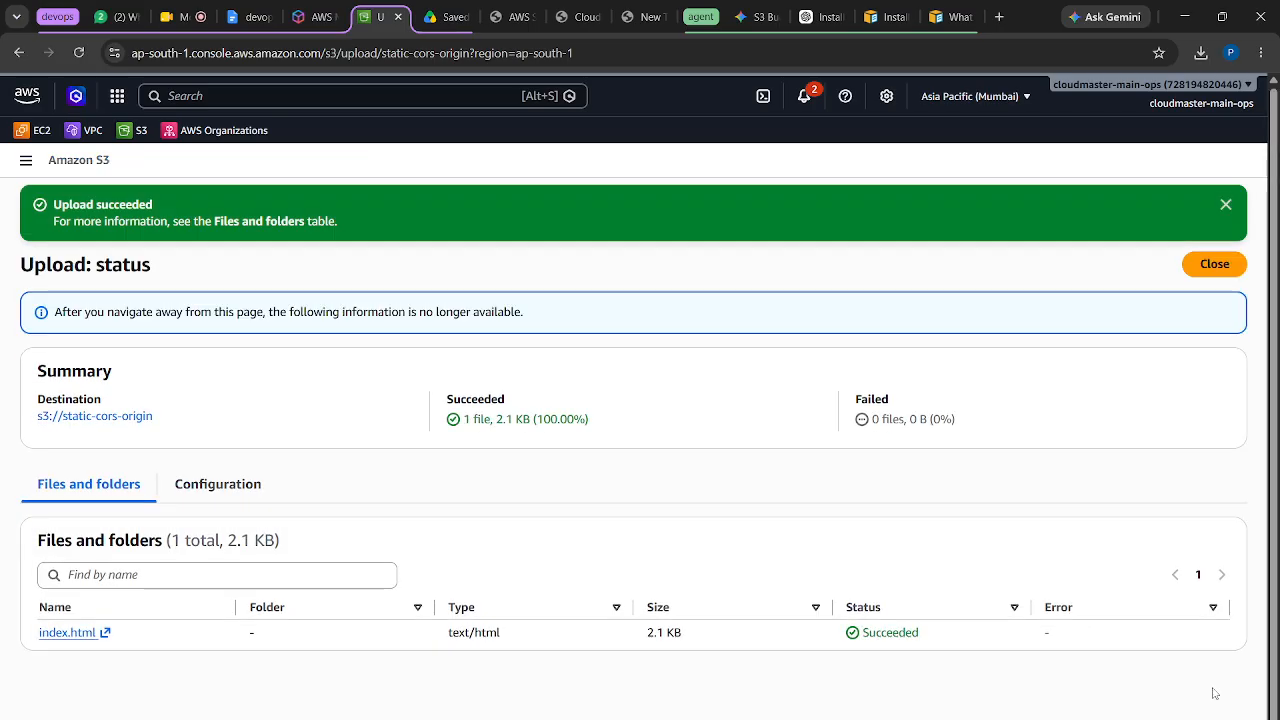
{"action": "left_click", "coordinate": [1207, 269]}
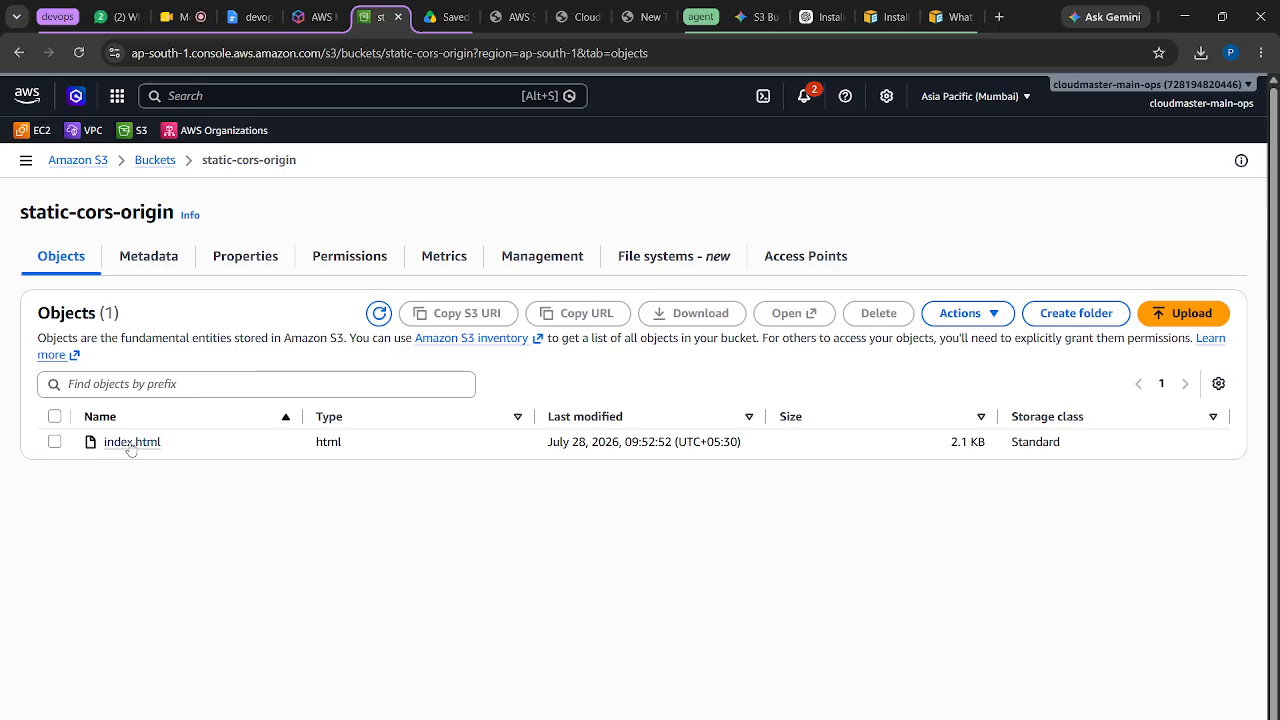
Open the static website hosting settings of the static-cors-origin bucket for editing
{"action": "left_click", "coordinate": [250, 262]}
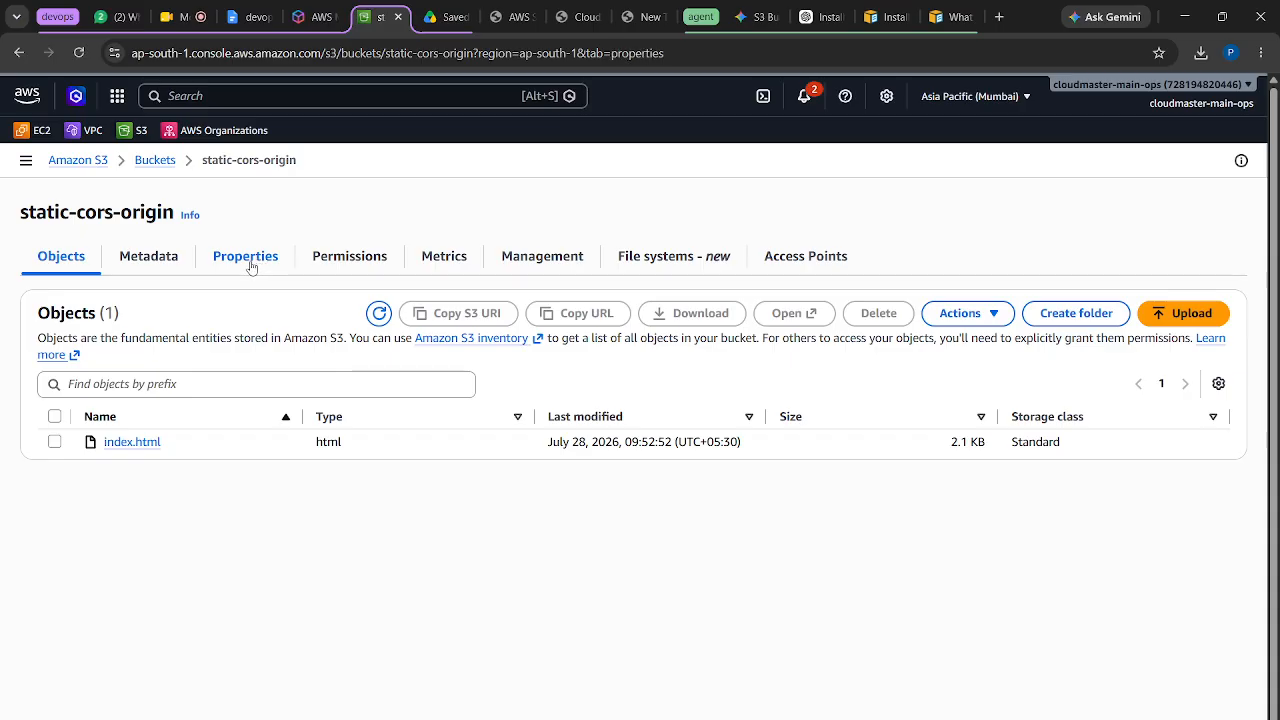
{"action": "scroll", "coordinate": [380, 555], "scroll_direction": "down", "scroll_amount": 20}
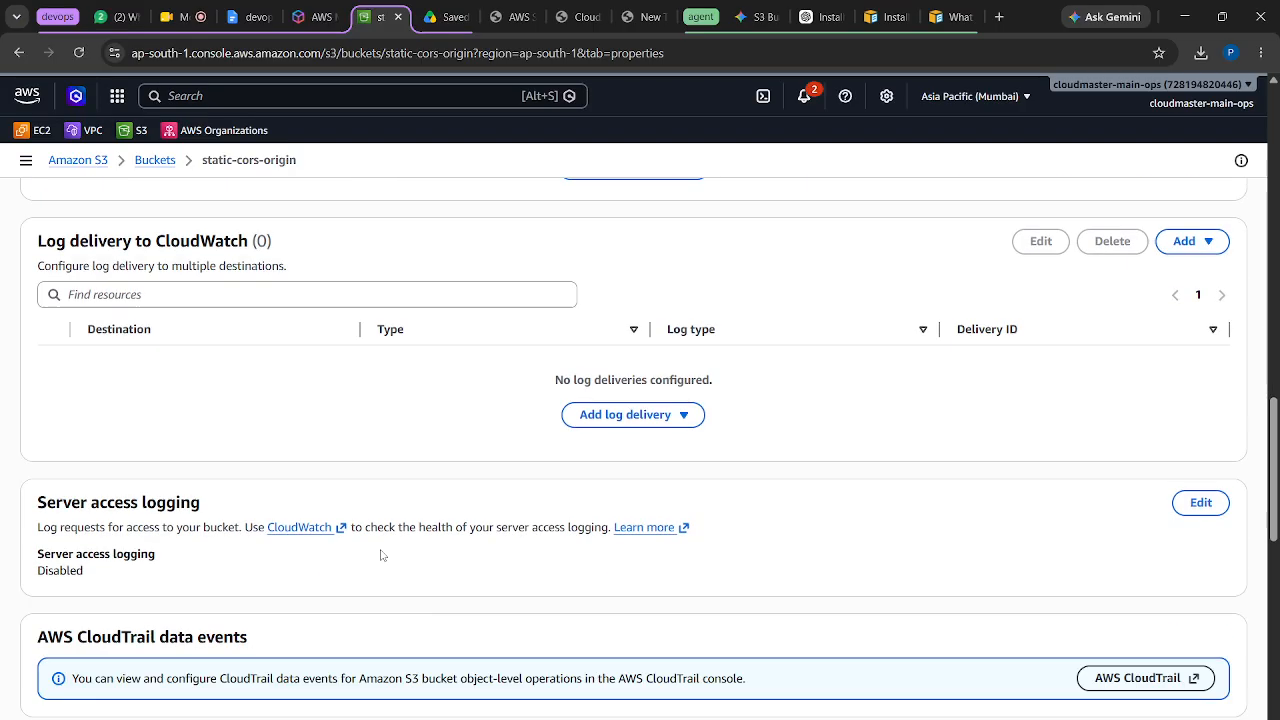
{"action": "scroll", "coordinate": [380, 555], "scroll_direction": "down", "scroll_amount": 4}
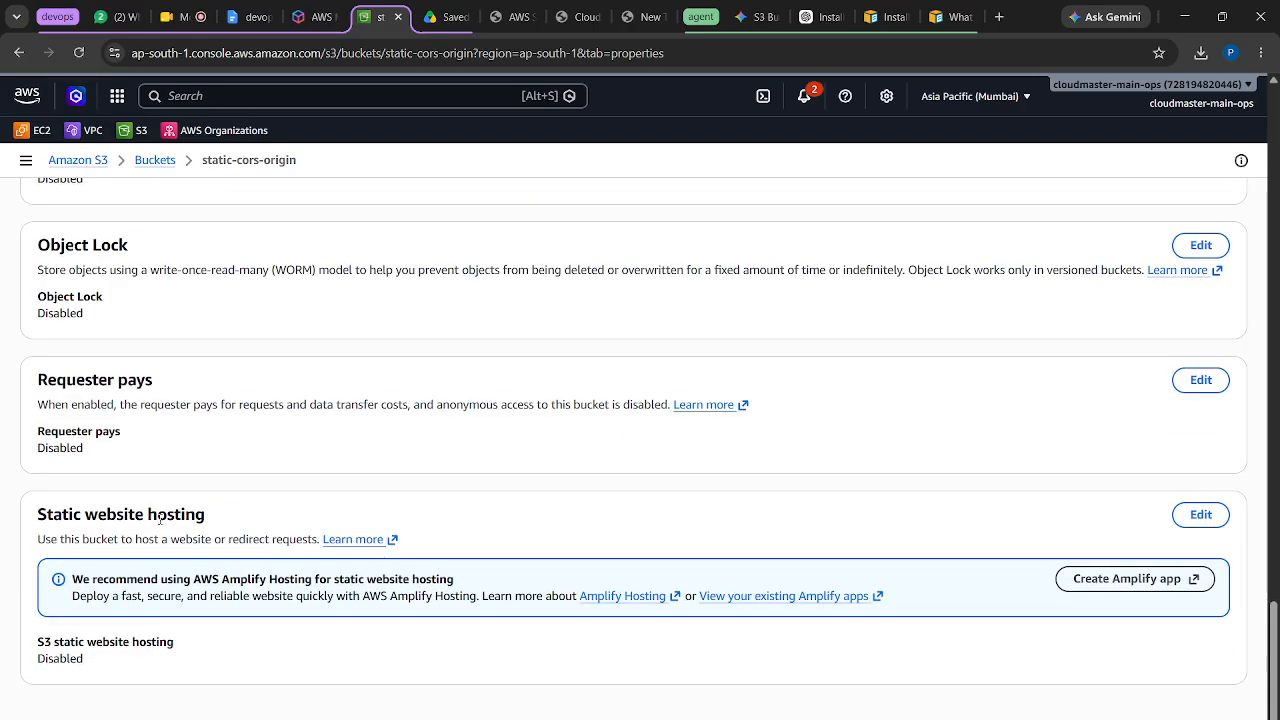
{"action": "left_click_drag", "start_coordinate": [213, 518], "coordinate": [2, 517]}
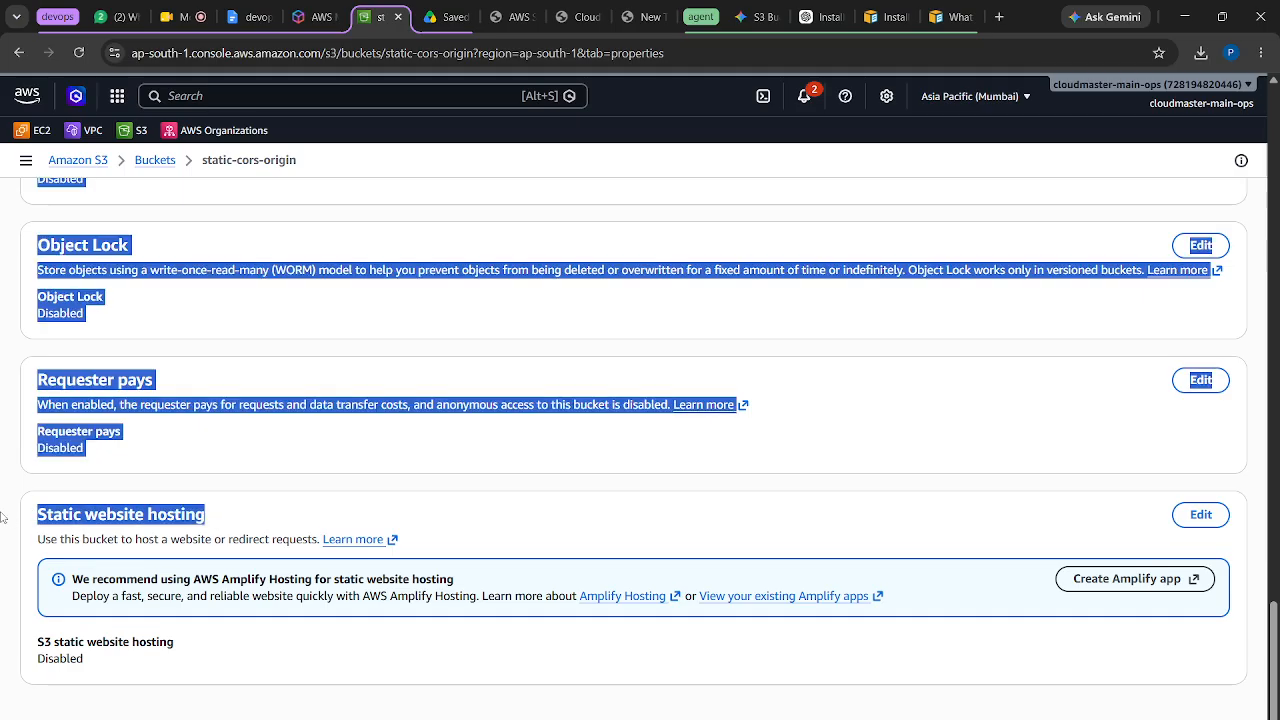
{"action": "left_click", "coordinate": [203, 498]}
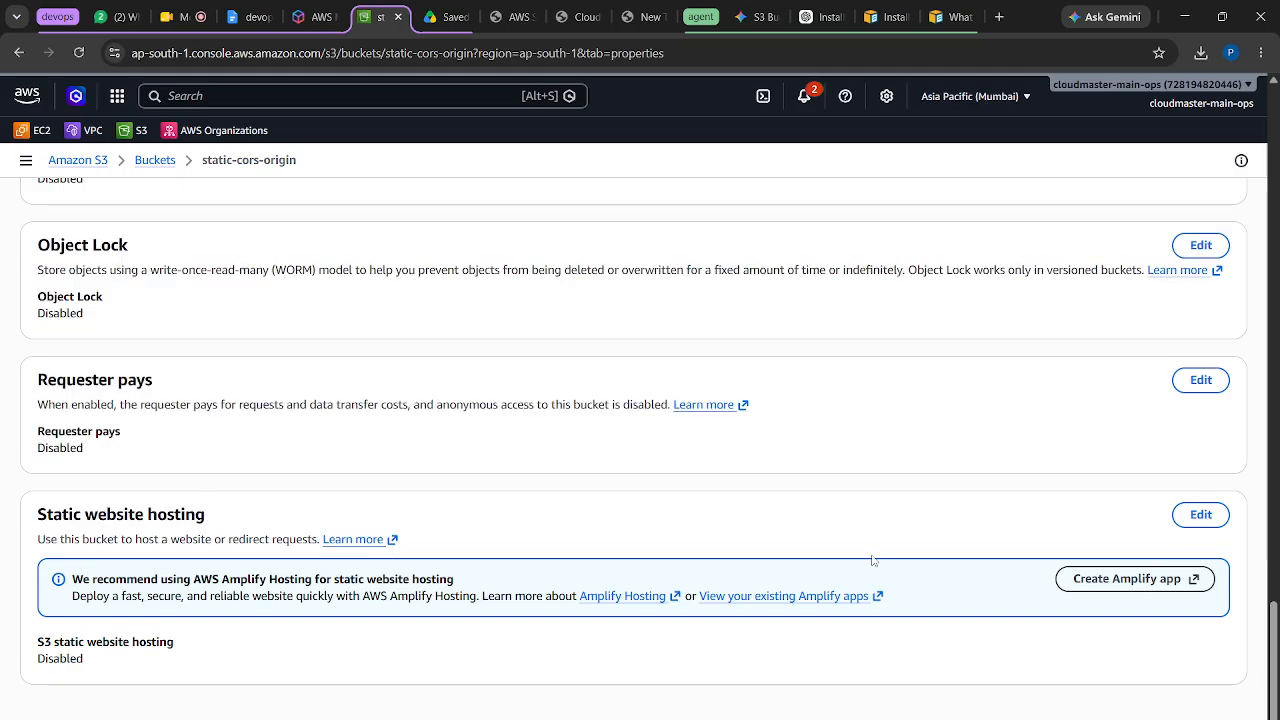
{"action": "left_click", "coordinate": [1200, 515]}
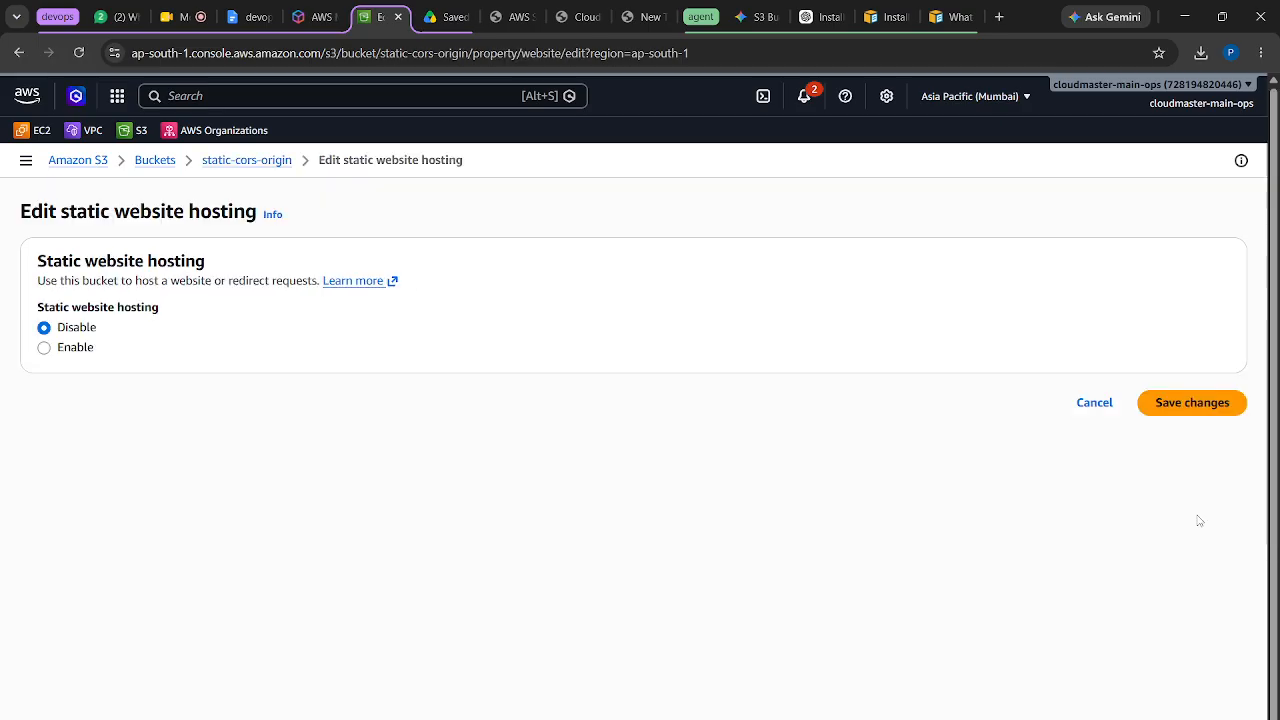
Enable static website hosting with index.html as the index document, save the changes, and dismiss the success notification
{"action": "left_click", "coordinate": [75, 350]}
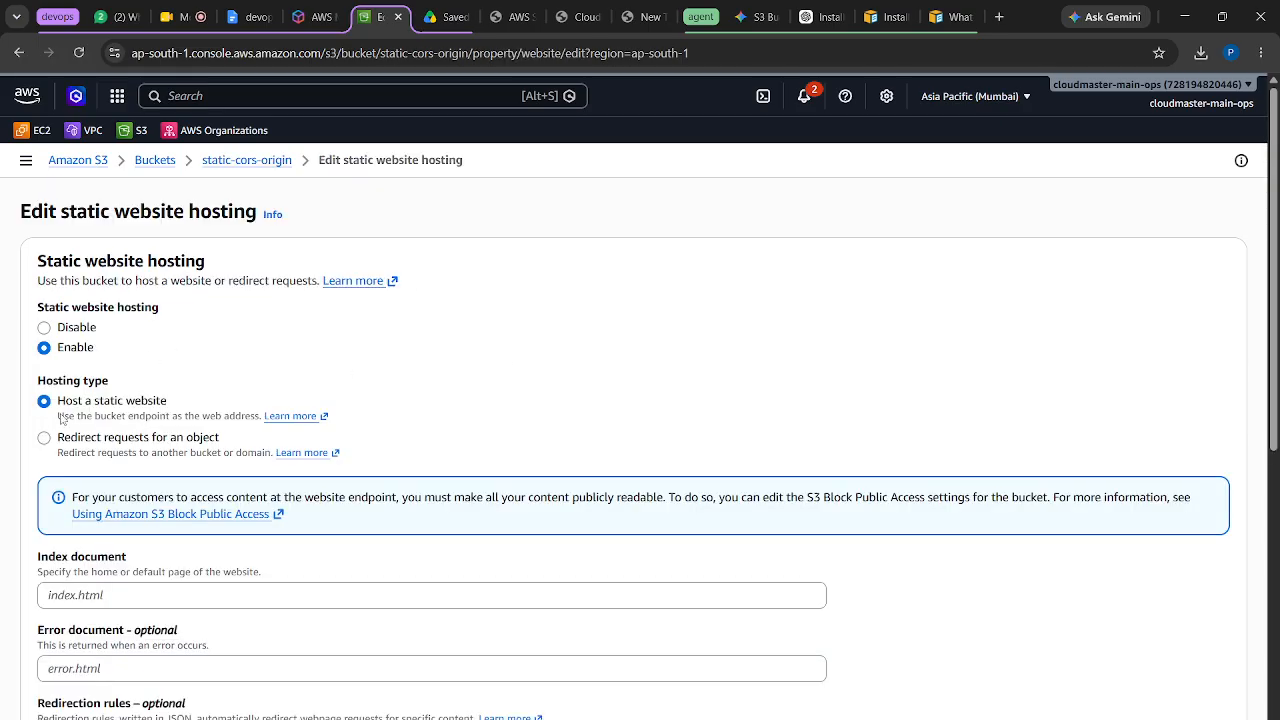
{"action": "scroll", "coordinate": [472, 351], "scroll_direction": "down", "scroll_amount": 2}
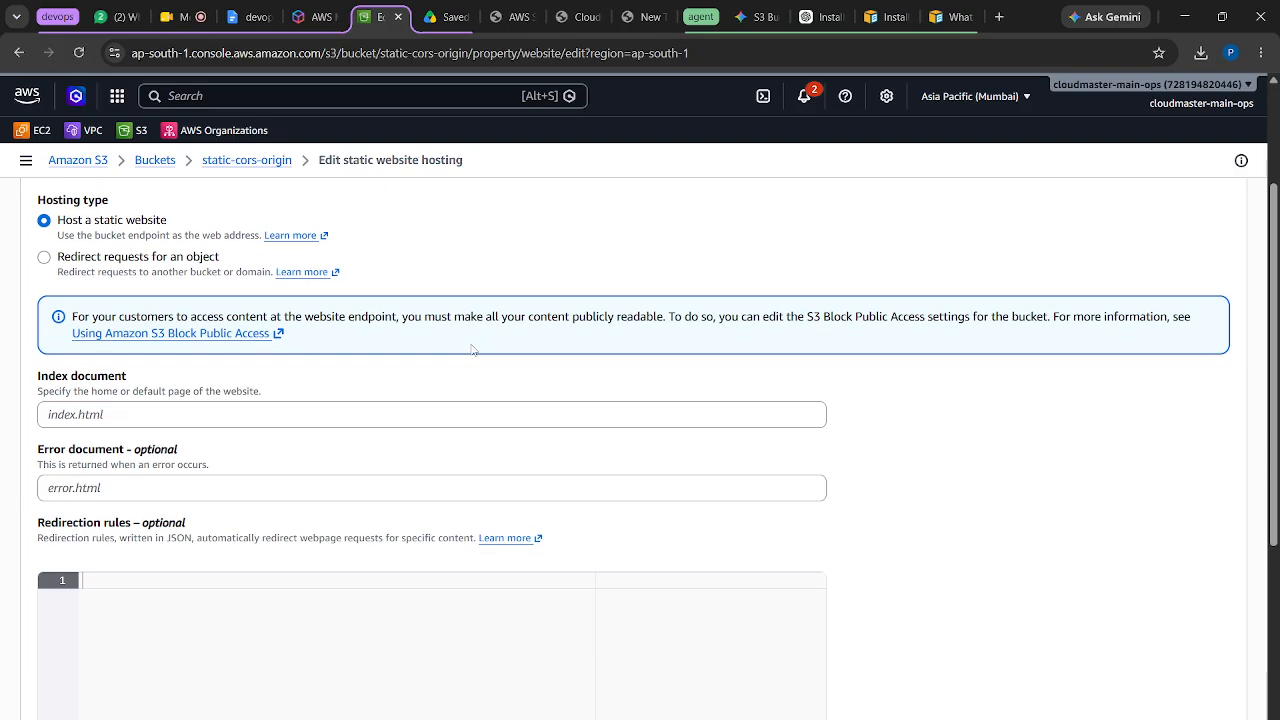
{"action": "left_click", "coordinate": [101, 420]}
{"action": "type", "text": "i"}
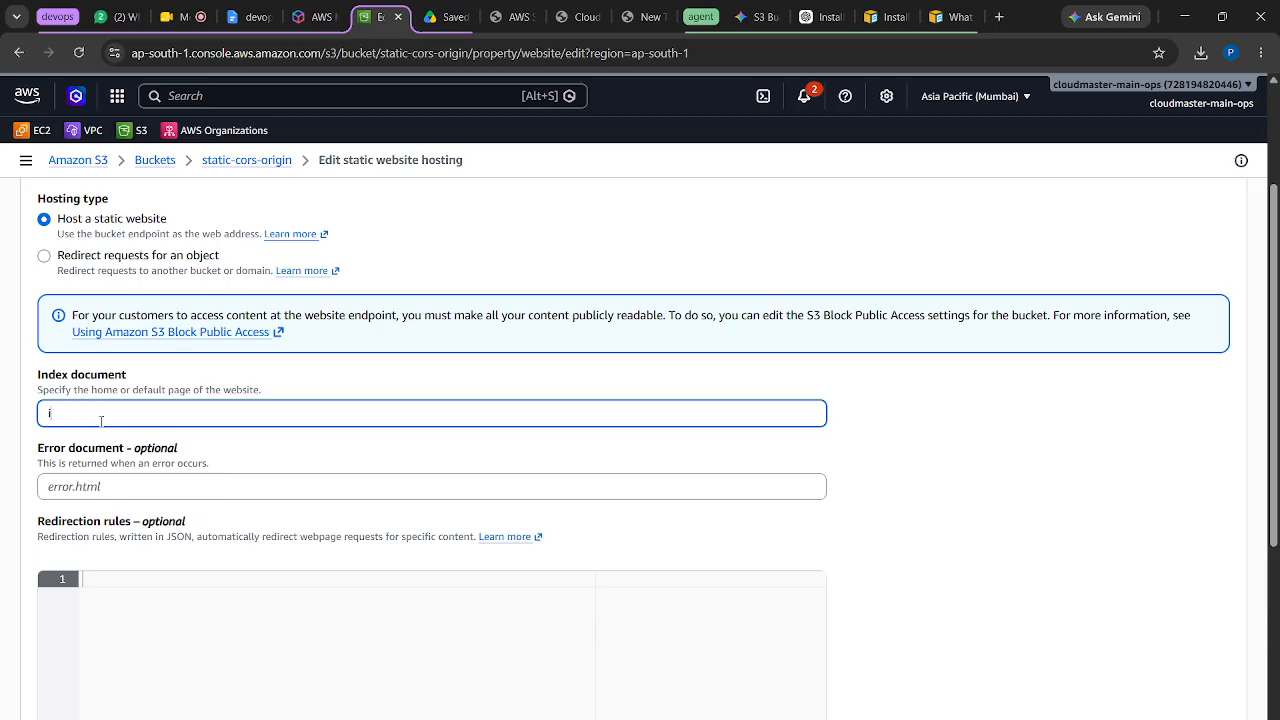
{"action": "type", "text": "ndex.html"}
{"action": "scroll", "coordinate": [576, 516], "scroll_direction": "down", "scroll_amount": 3}
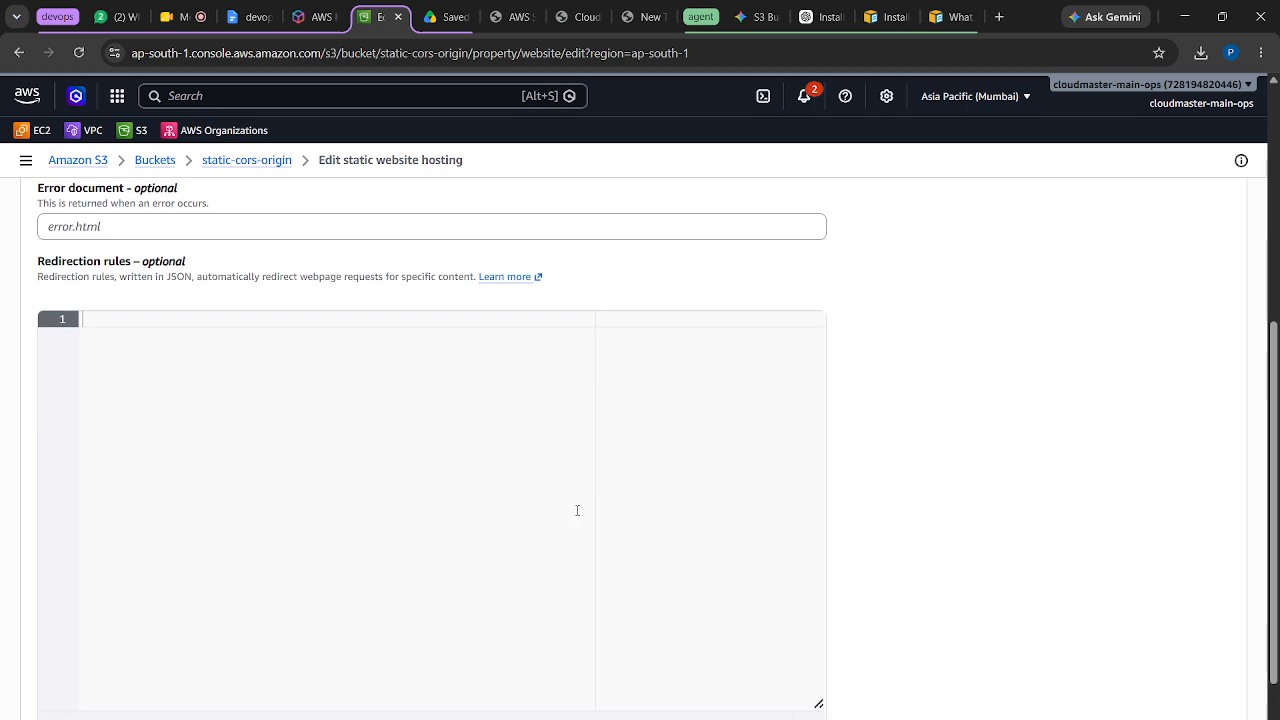
{"action": "scroll", "coordinate": [577, 514], "scroll_direction": "up", "scroll_amount": 2}
{"action": "scroll", "coordinate": [576, 516], "scroll_direction": "down", "scroll_amount": 3}
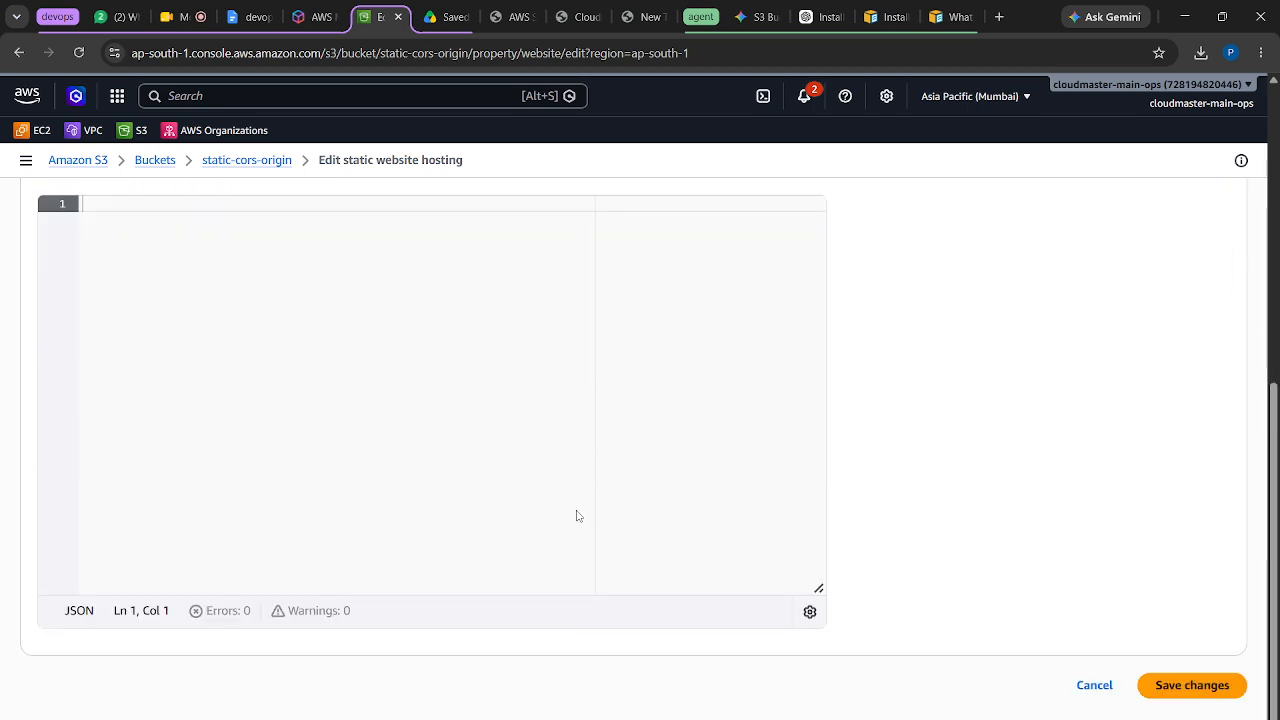
{"action": "left_click", "coordinate": [1172, 686]}
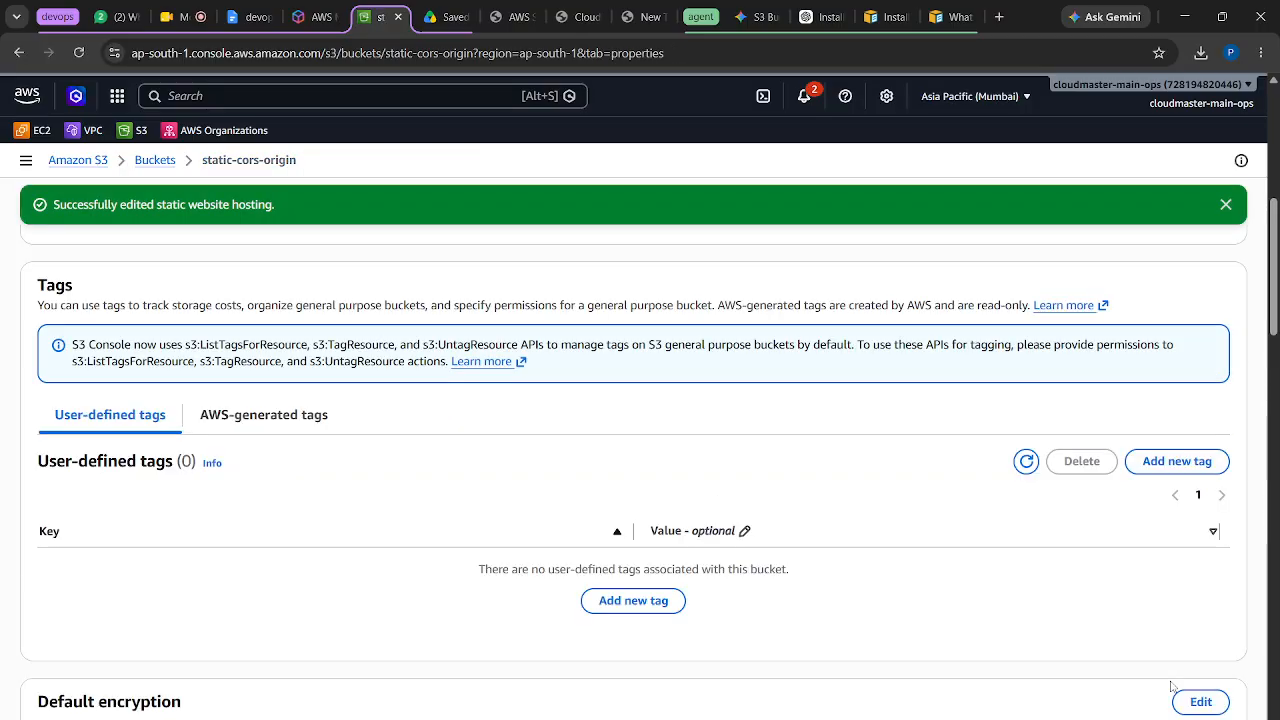
{"action": "left_click", "coordinate": [1226, 206]}
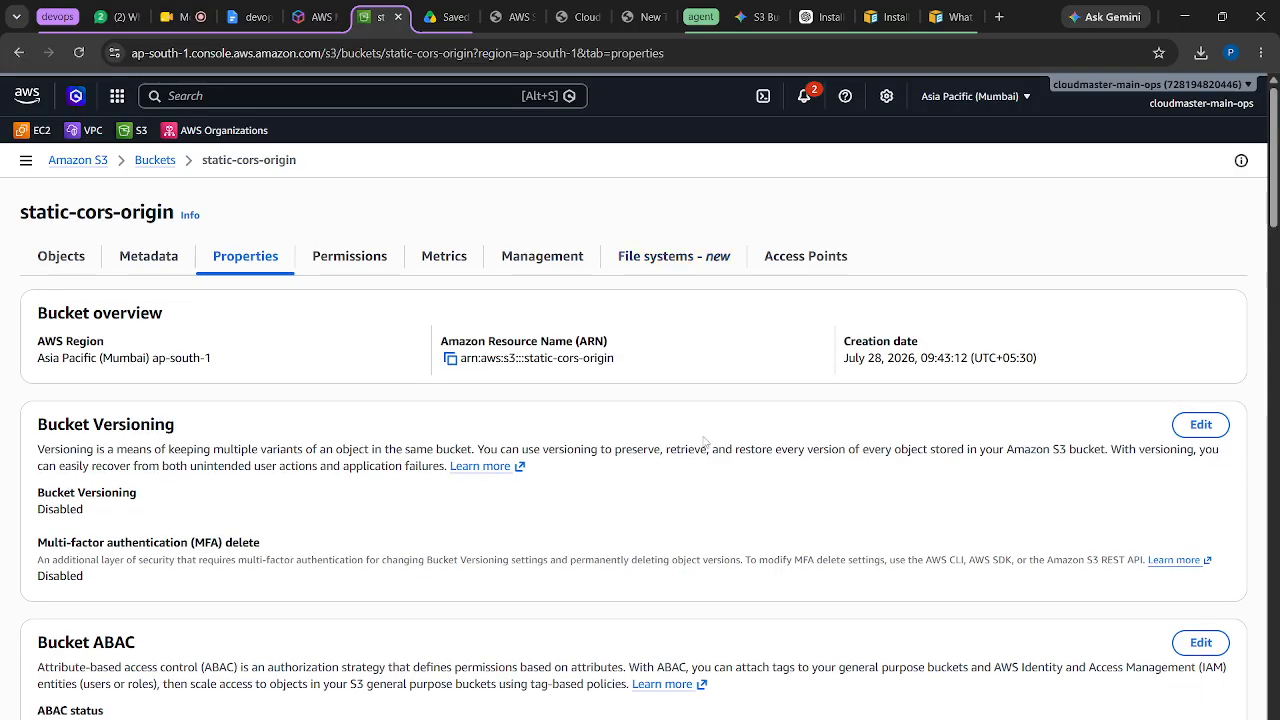
Copy the bucket website endpoint of static-cors-origin and load it in a new browser tab
{"action": "scroll", "coordinate": [713, 457], "scroll_direction": "down", "scroll_amount": 8}
{"action": "scroll", "coordinate": [713, 457], "scroll_direction": "down", "scroll_amount": 10}
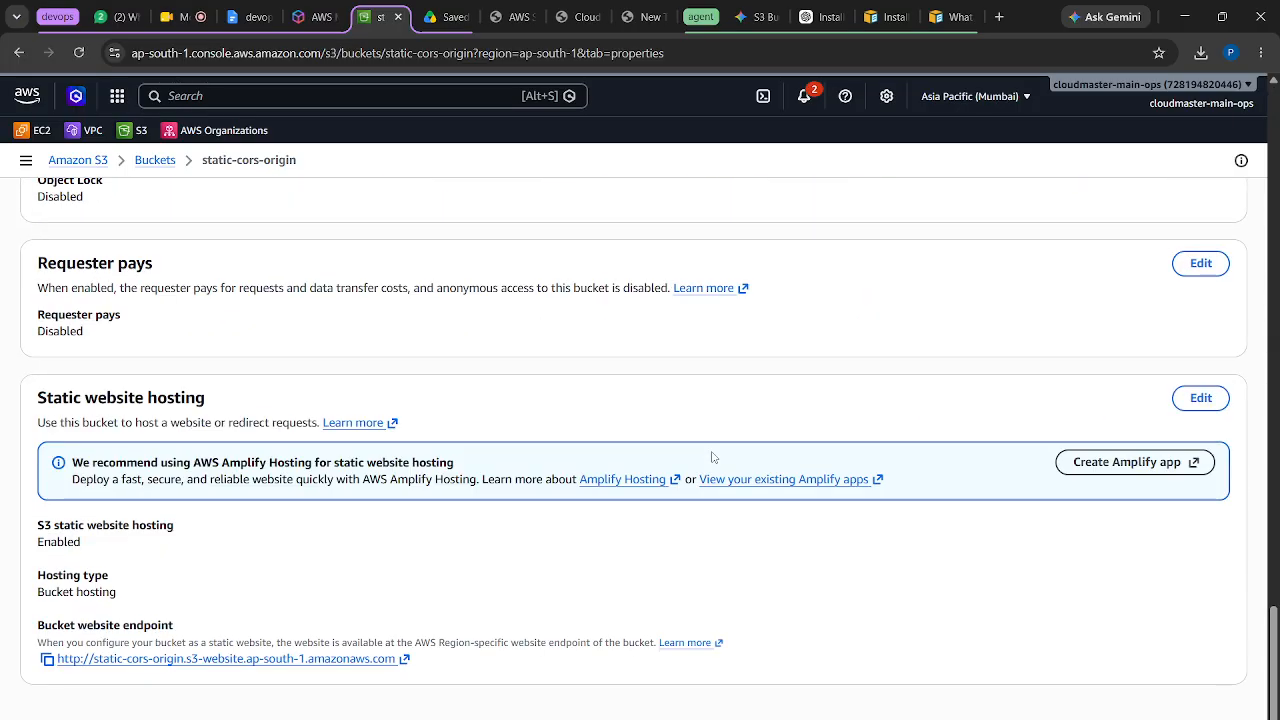
{"action": "left_click", "coordinate": [48, 660]}
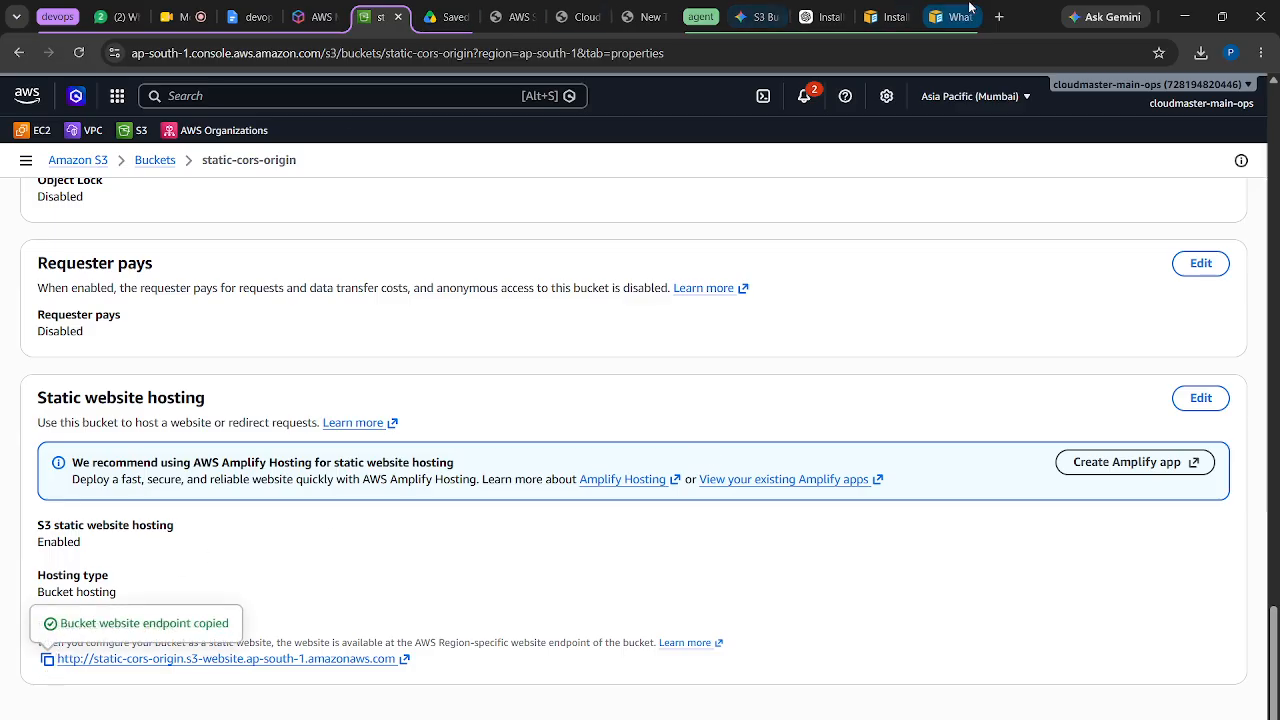
{"action": "left_click", "coordinate": [703, 23]}
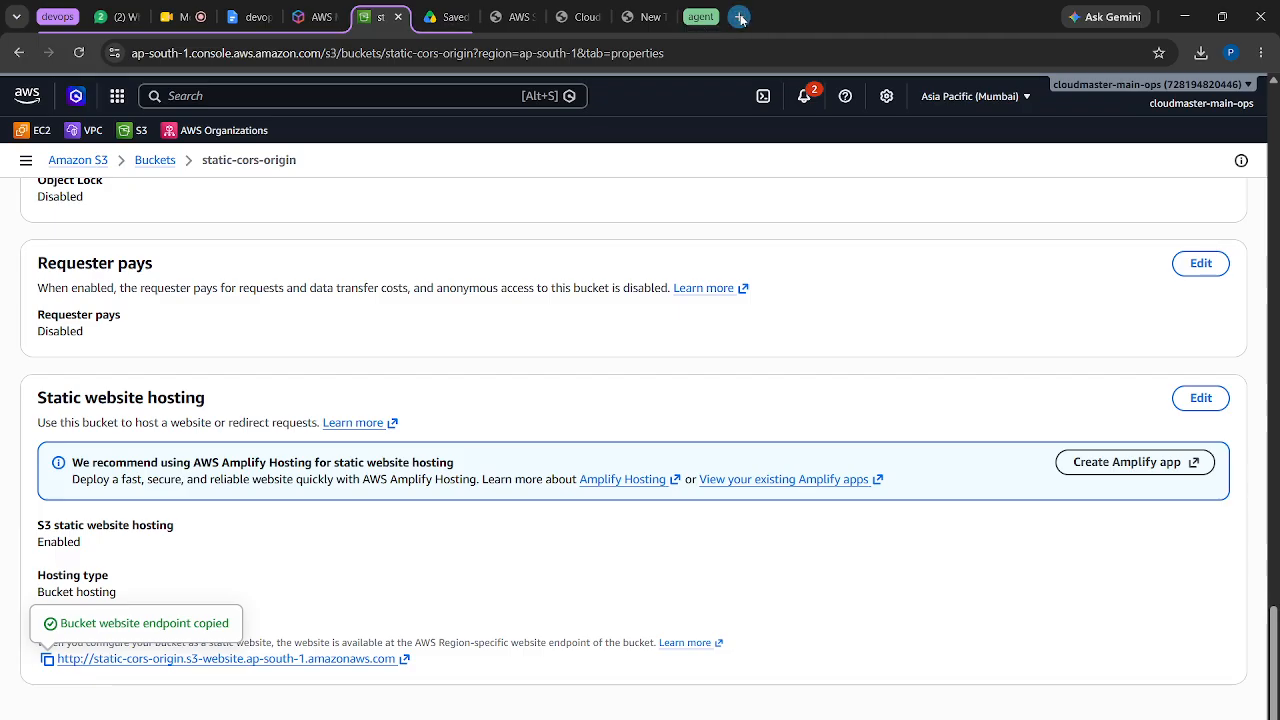
{"action": "left_click", "coordinate": [740, 16]}
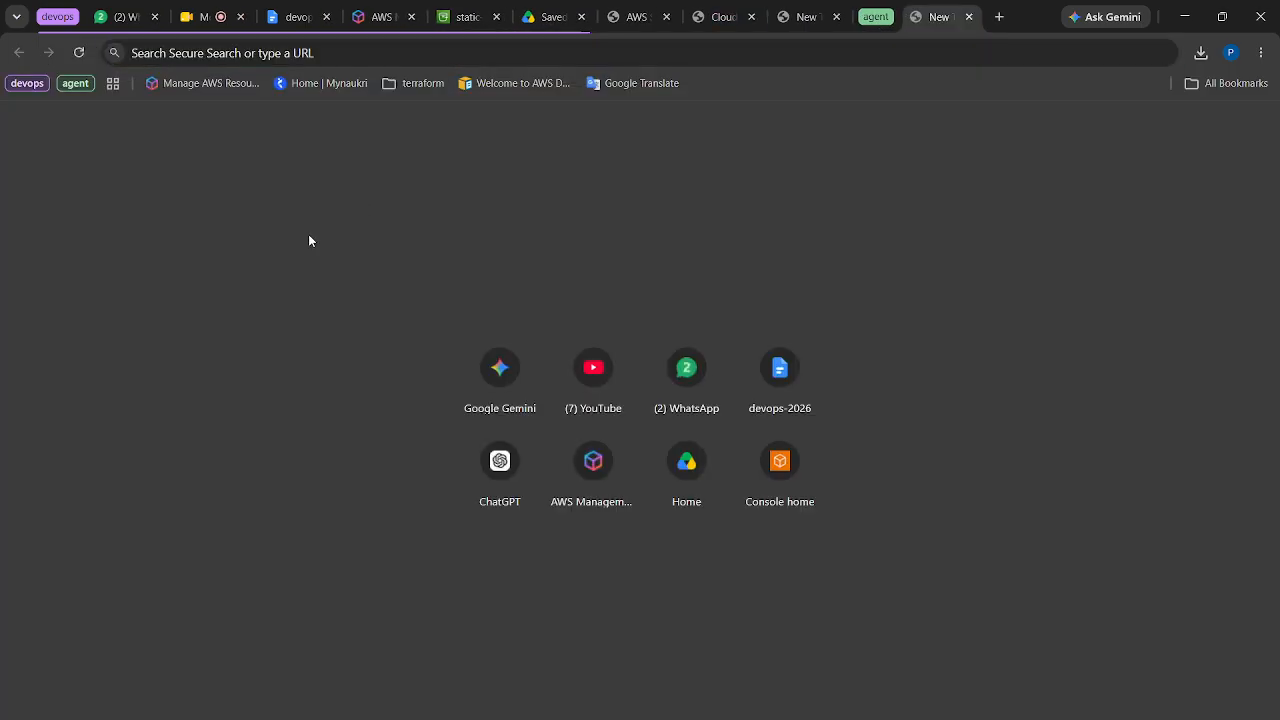
{"action": "left_click", "coordinate": [197, 55]}
{"action": "key", "text": "ctrl+v"}
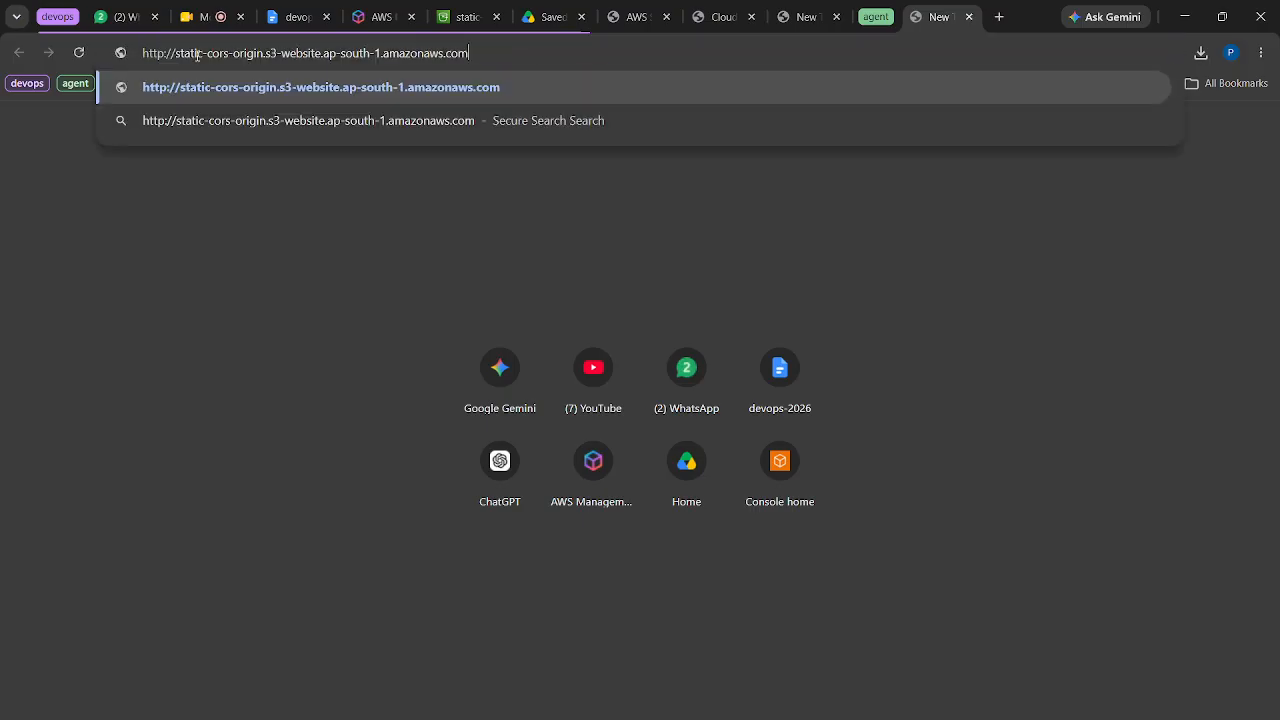
{"action": "key", "text": "Return"}
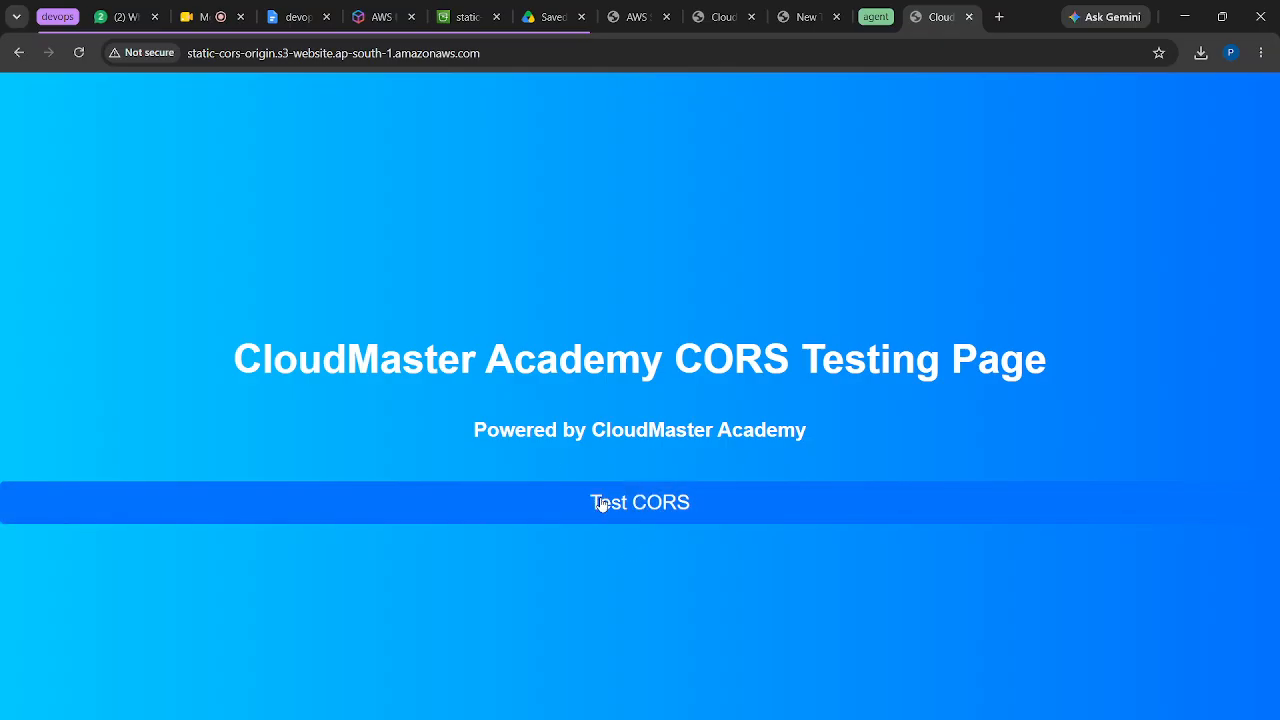
Run Test CORS on the hosted page, dismiss the alert, and close the page's tab
{"action": "left_click", "coordinate": [661, 504]}
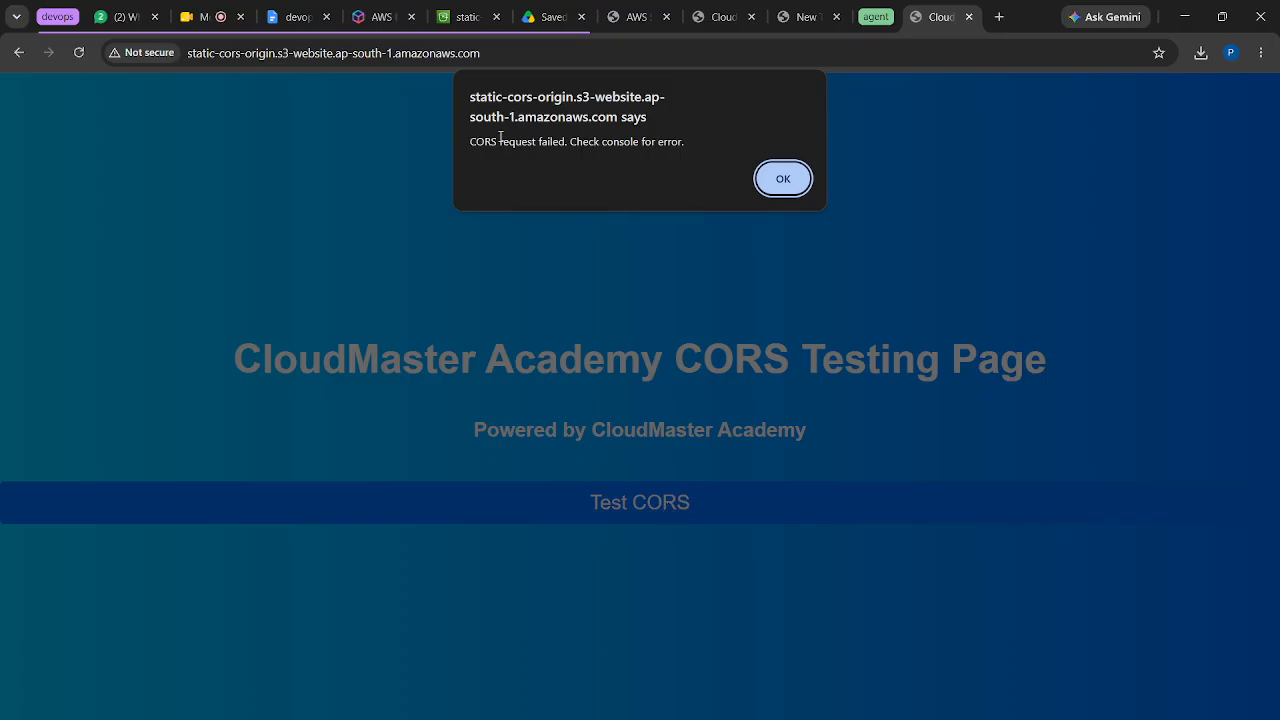
{"action": "left_click_drag", "start_coordinate": [686, 141], "coordinate": [438, 156]}
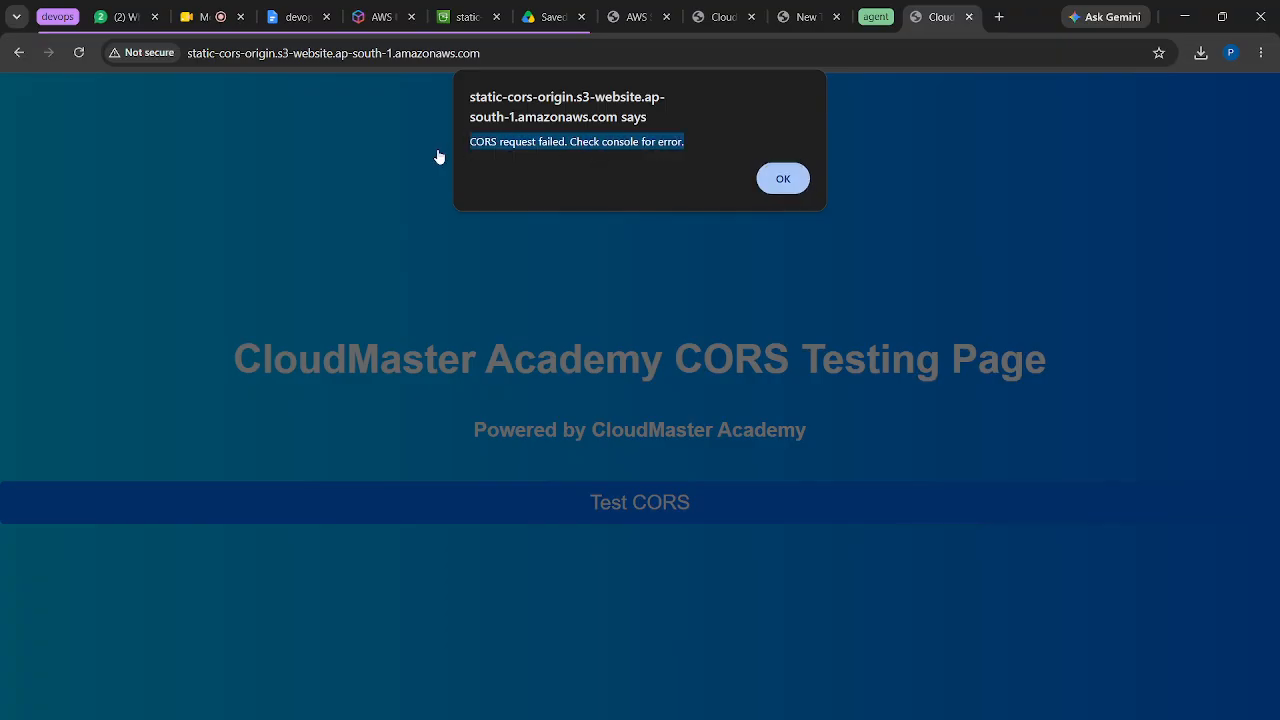
{"action": "left_click", "coordinate": [783, 180]}
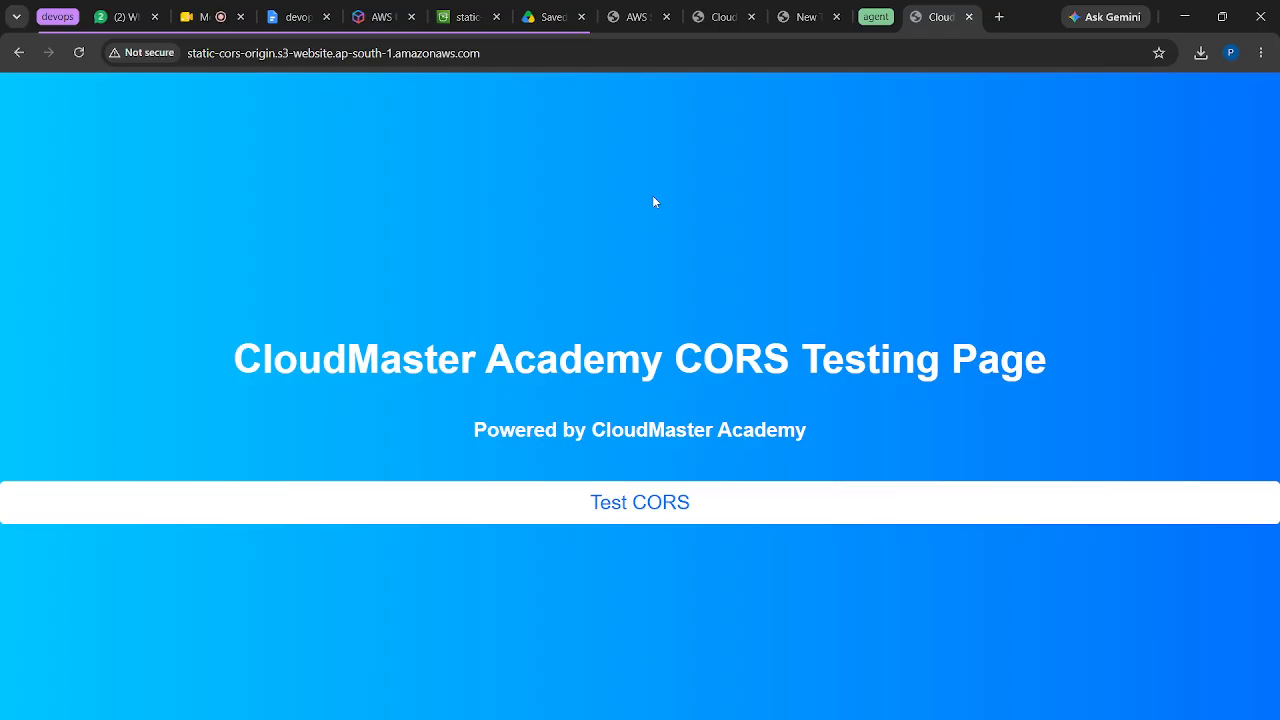
{"action": "left_click", "coordinate": [1259, 58]}
{"action": "left_click", "coordinate": [969, 19]}
{"action": "left_click", "coordinate": [969, 18]}
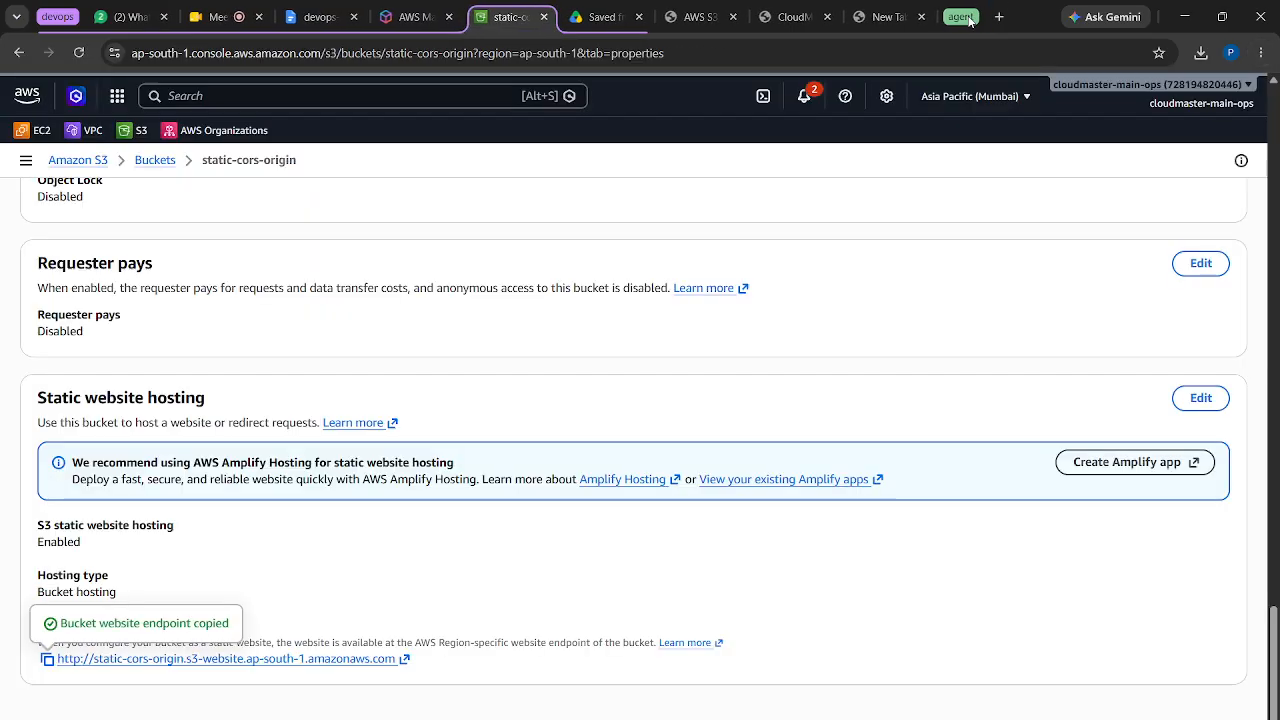
{"action": "left_click", "coordinate": [1264, 56]}
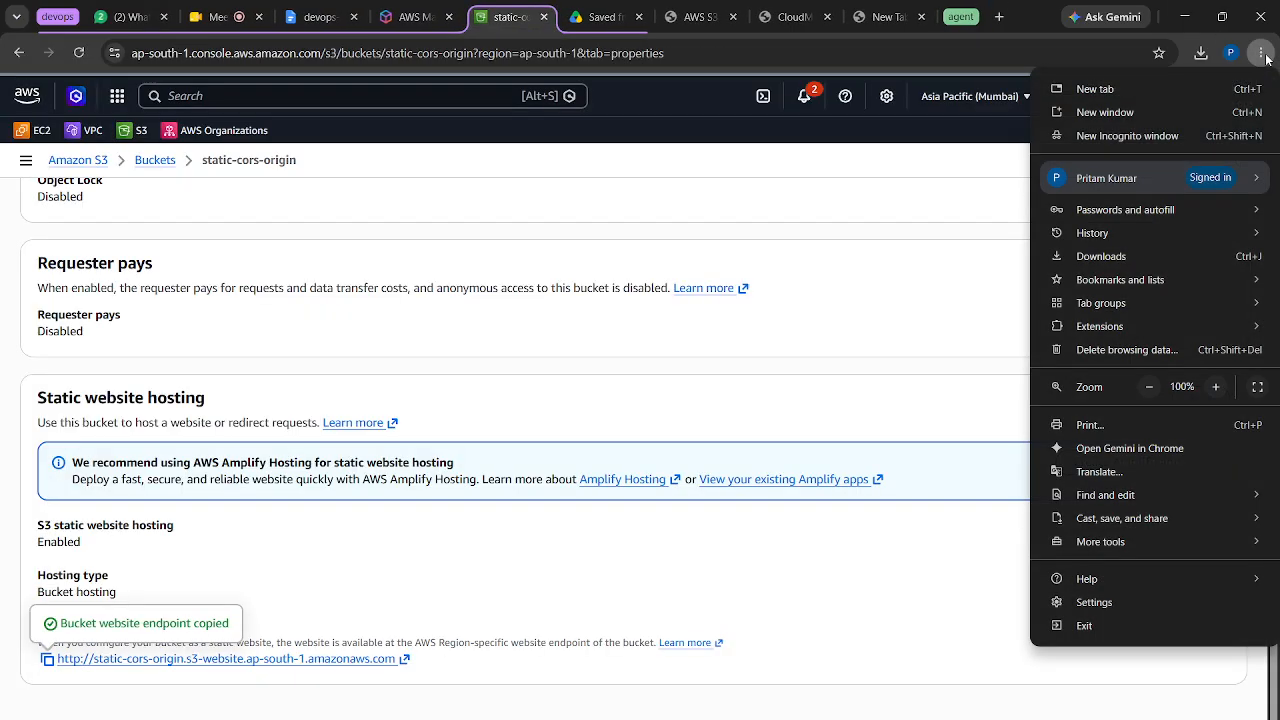
{"action": "left_click", "coordinate": [1172, 137]}
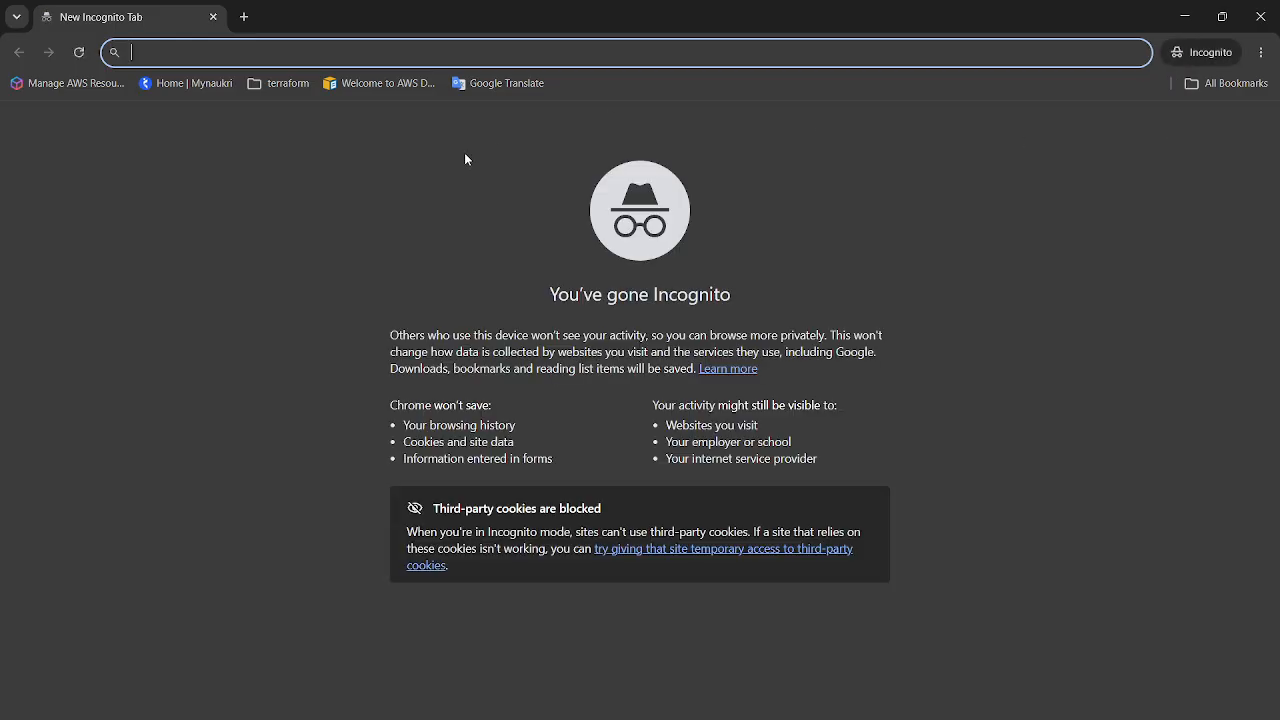
{"action": "key", "text": "ctrl+v"}
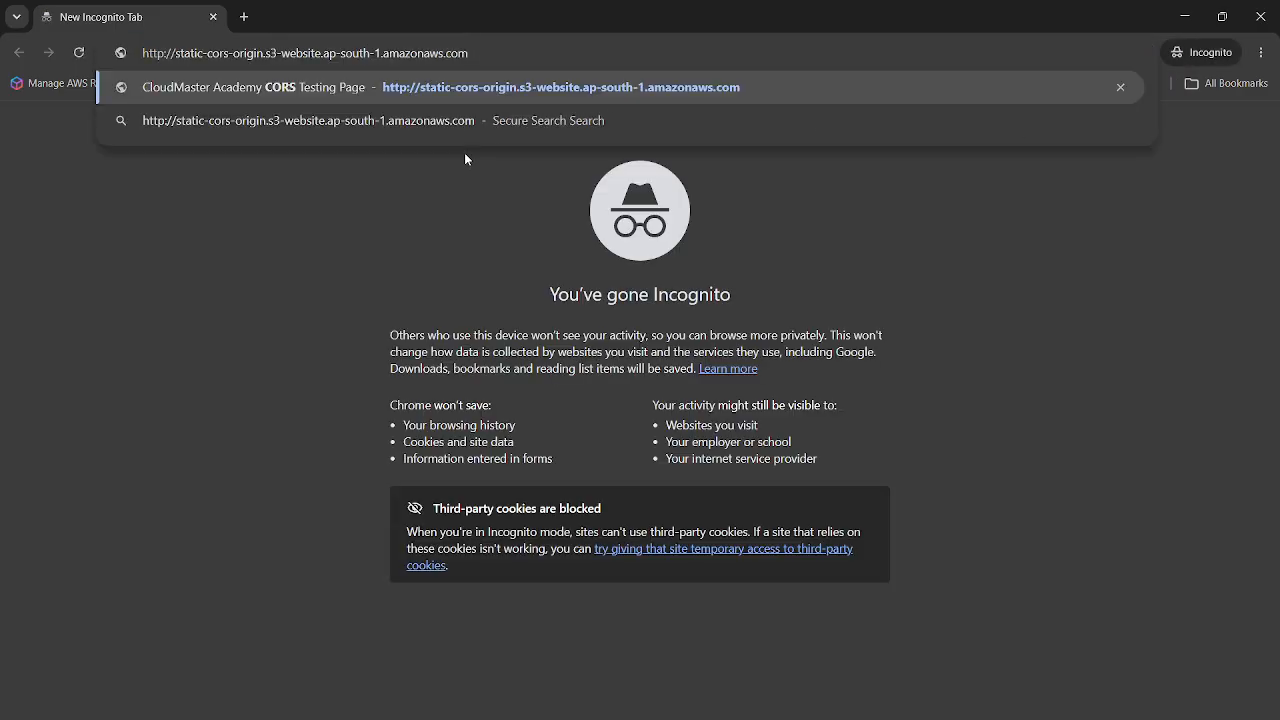
{"action": "key", "text": "Return"}
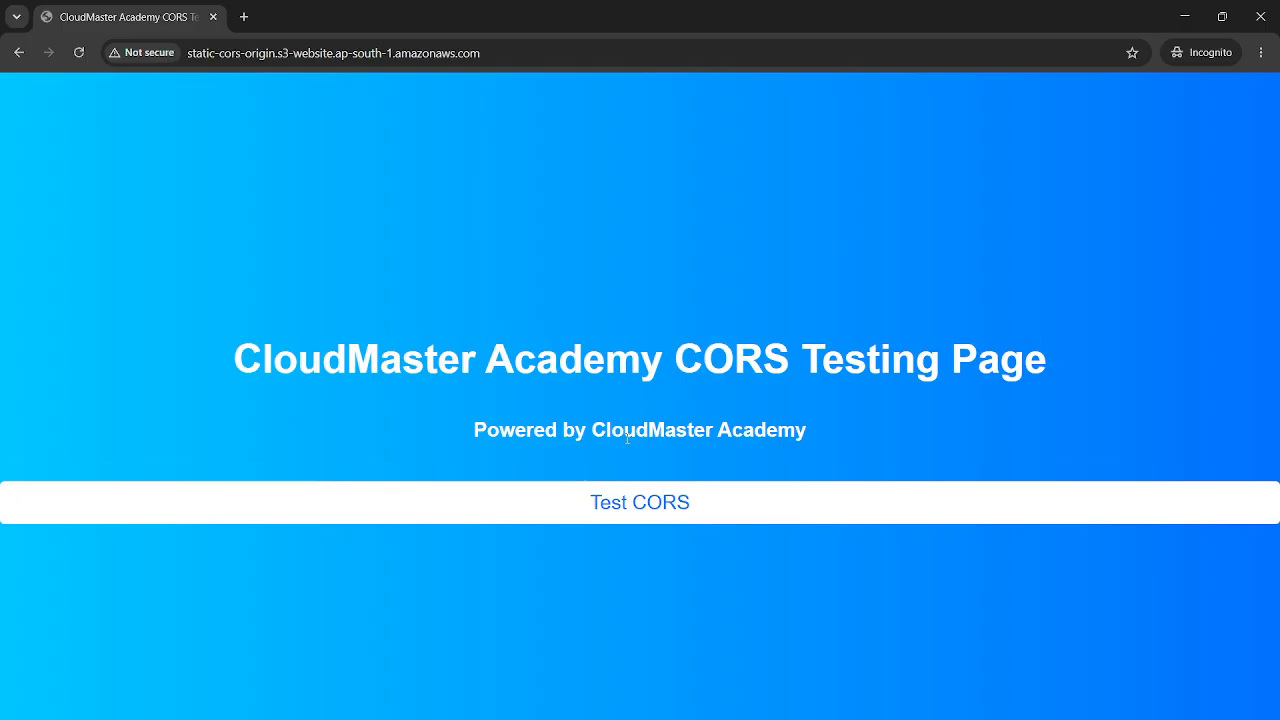
Repeat Test CORS on the Incognito page, dismiss the alert, and close the Incognito window
{"action": "left_click", "coordinate": [594, 505]}
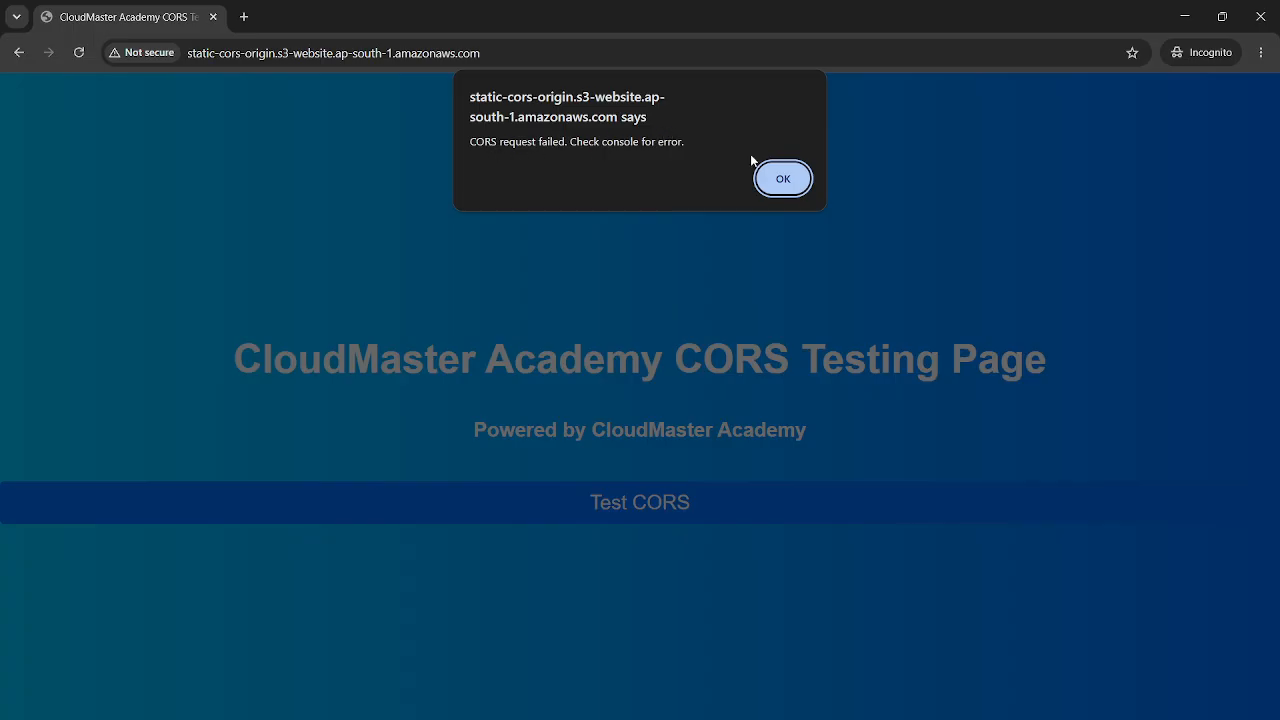
{"action": "left_click", "coordinate": [783, 178]}
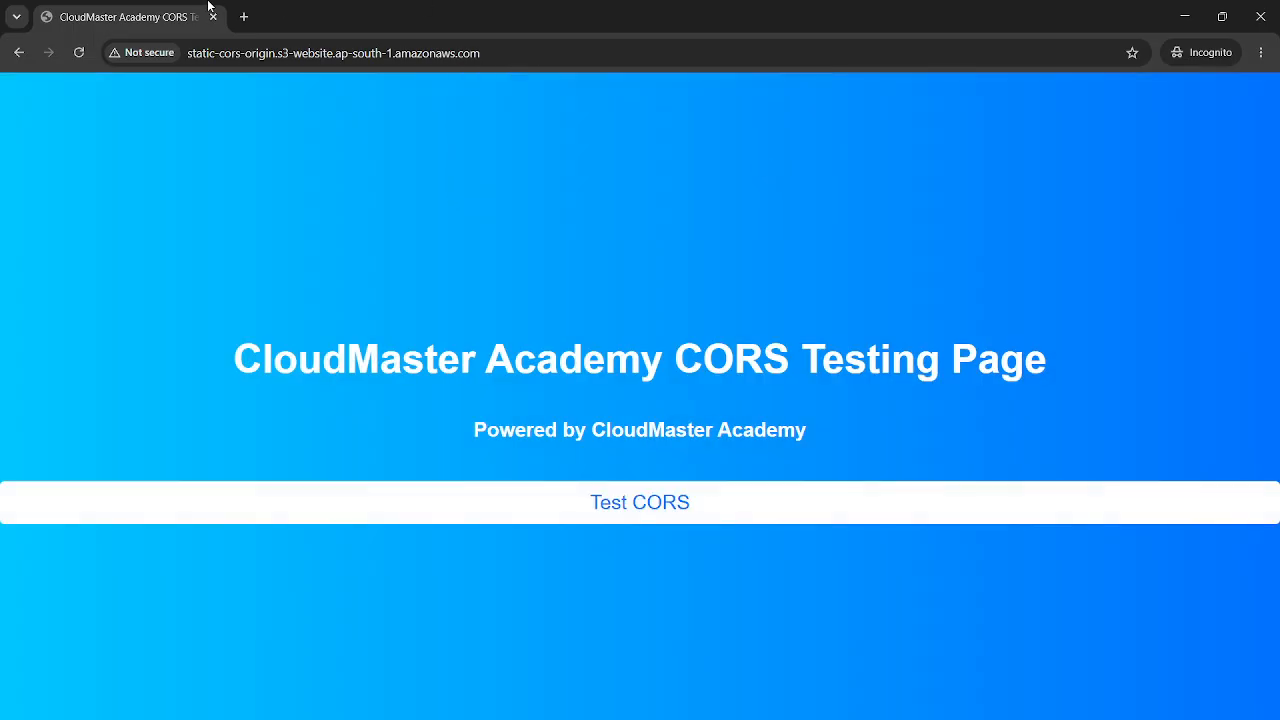
{"action": "left_click", "coordinate": [1249, 14]}
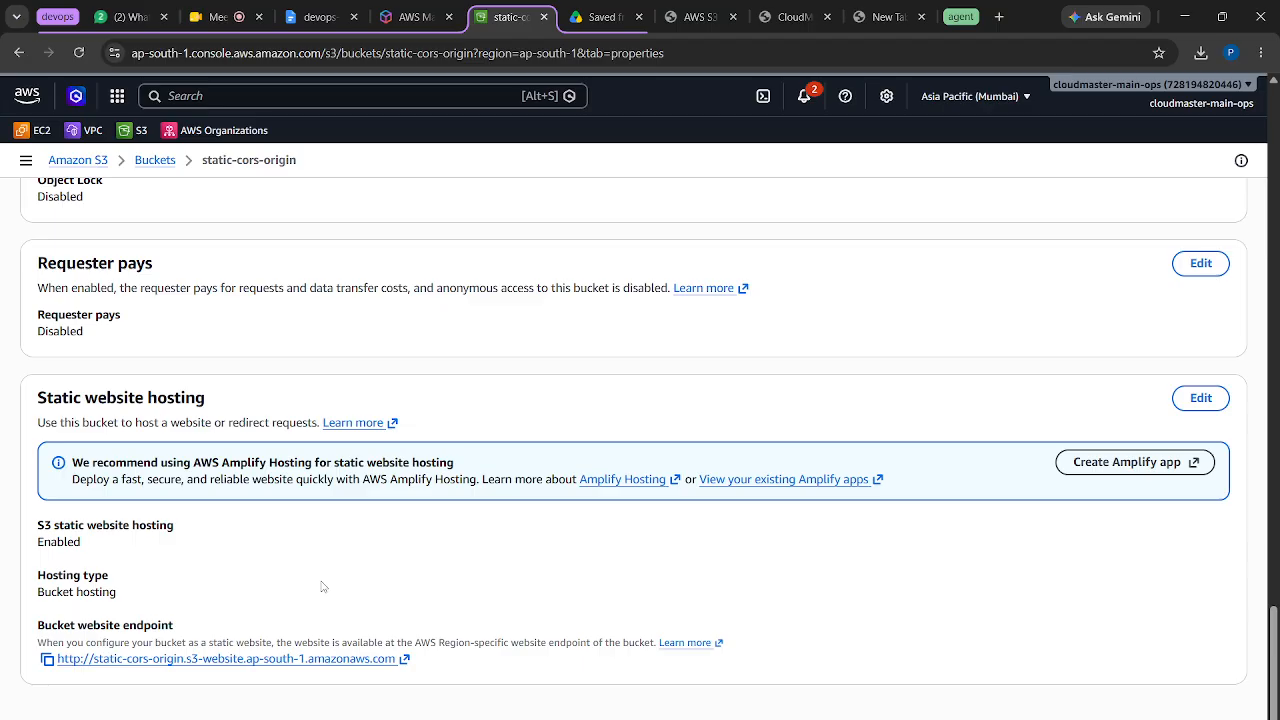
Open the S3 Buckets list in a new tab from the static-cors-origin bucket page
{"action": "scroll", "coordinate": [322, 587], "scroll_direction": "up", "scroll_amount": 7}
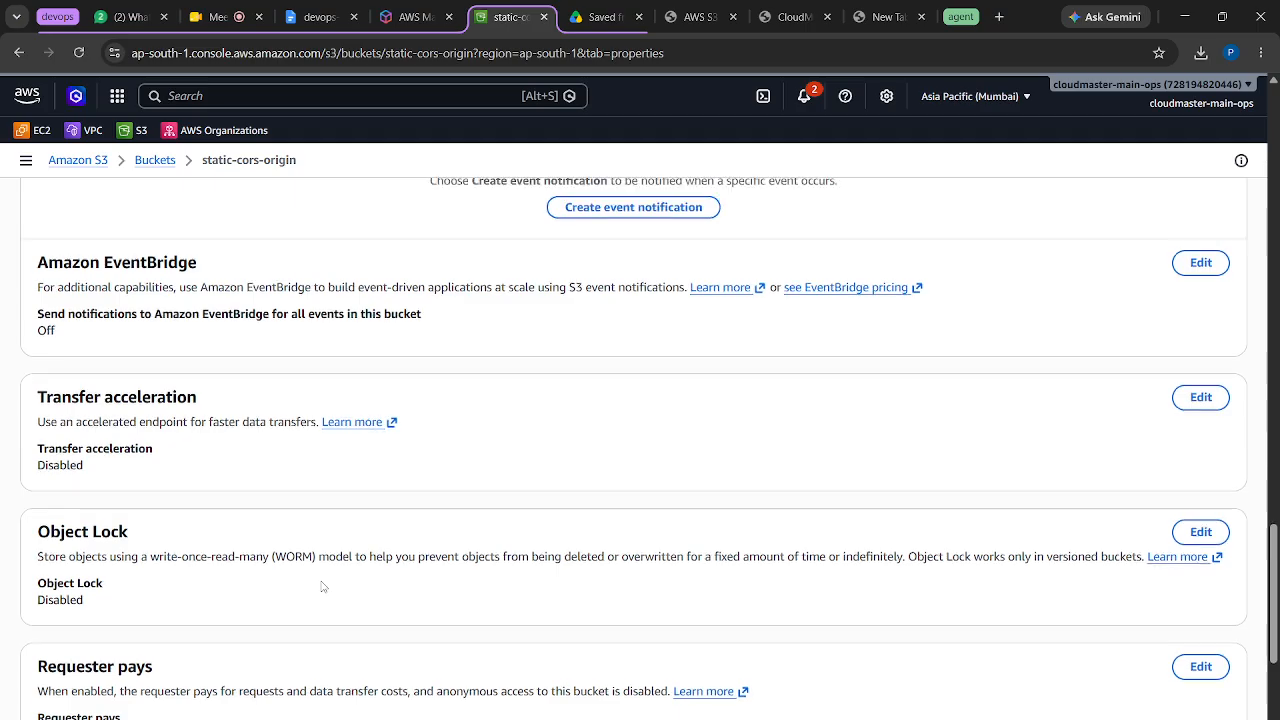
{"action": "scroll", "coordinate": [322, 587], "scroll_direction": "up", "scroll_amount": 8}
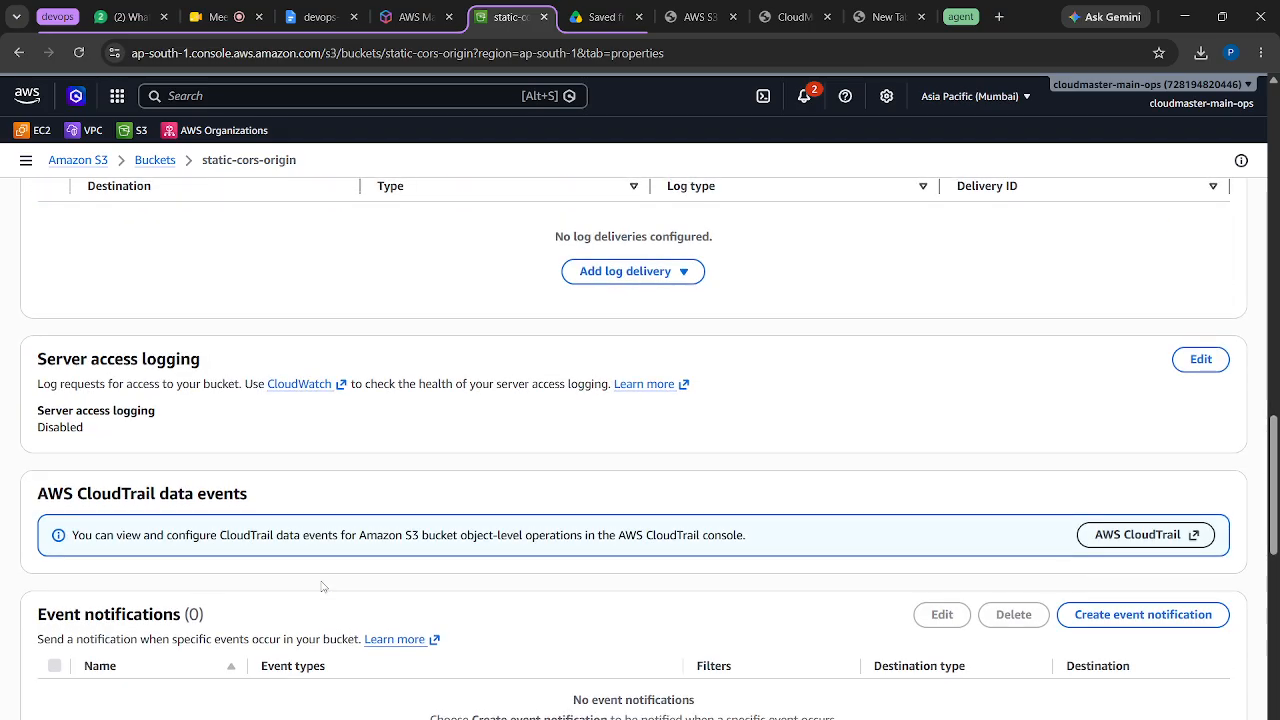
{"action": "scroll", "coordinate": [322, 587], "scroll_direction": "up", "scroll_amount": 8}
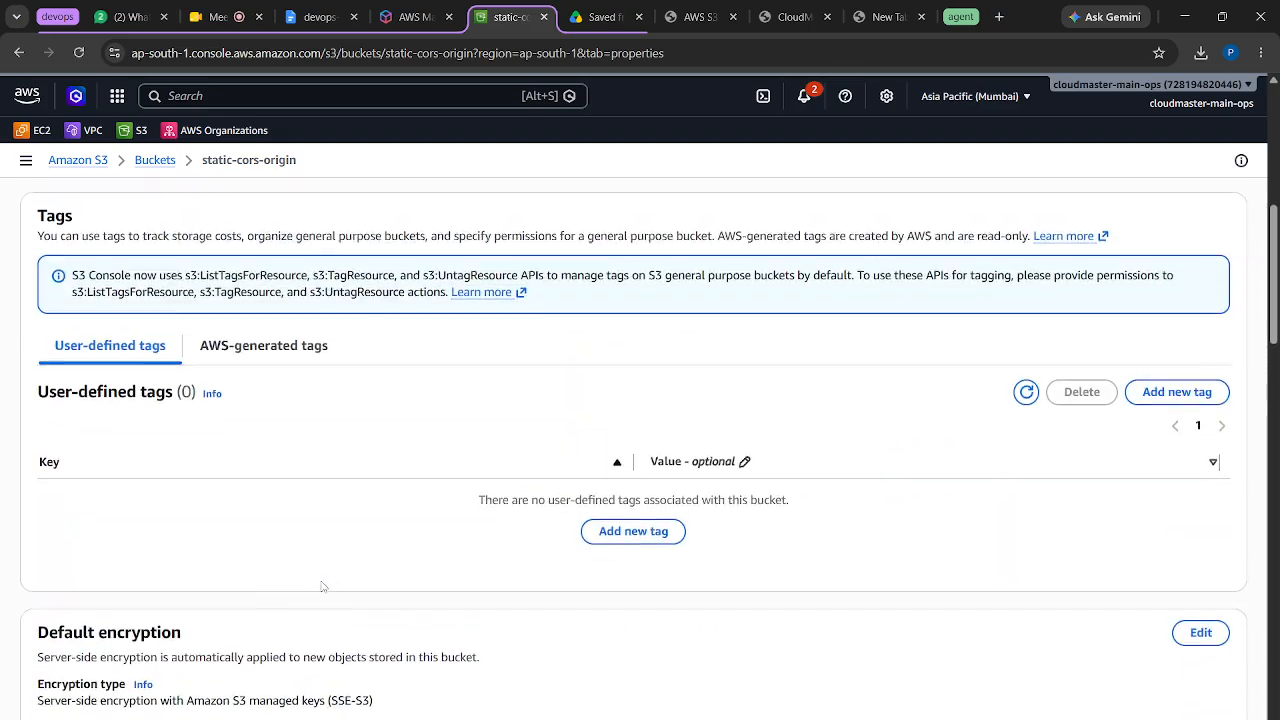
{"action": "scroll", "coordinate": [322, 587], "scroll_direction": "up", "scroll_amount": 3}
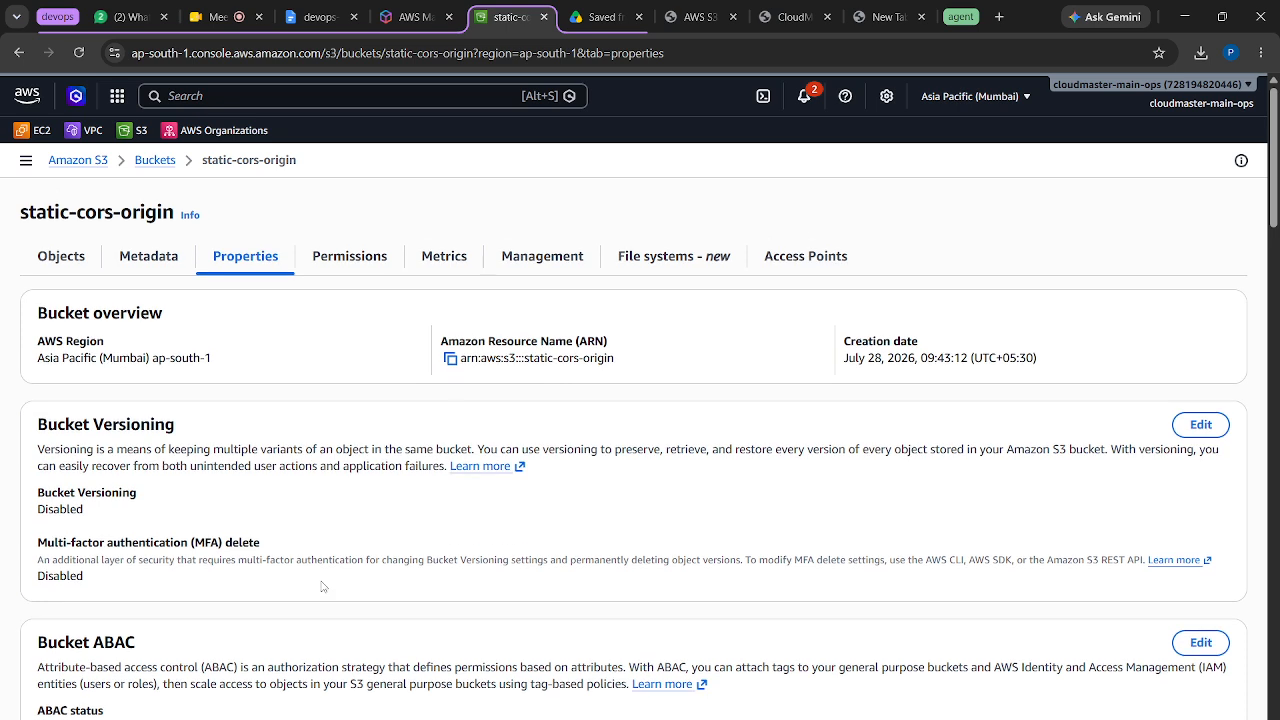
{"action": "right_click", "coordinate": [155, 167]}
{"action": "left_click", "coordinate": [202, 184]}
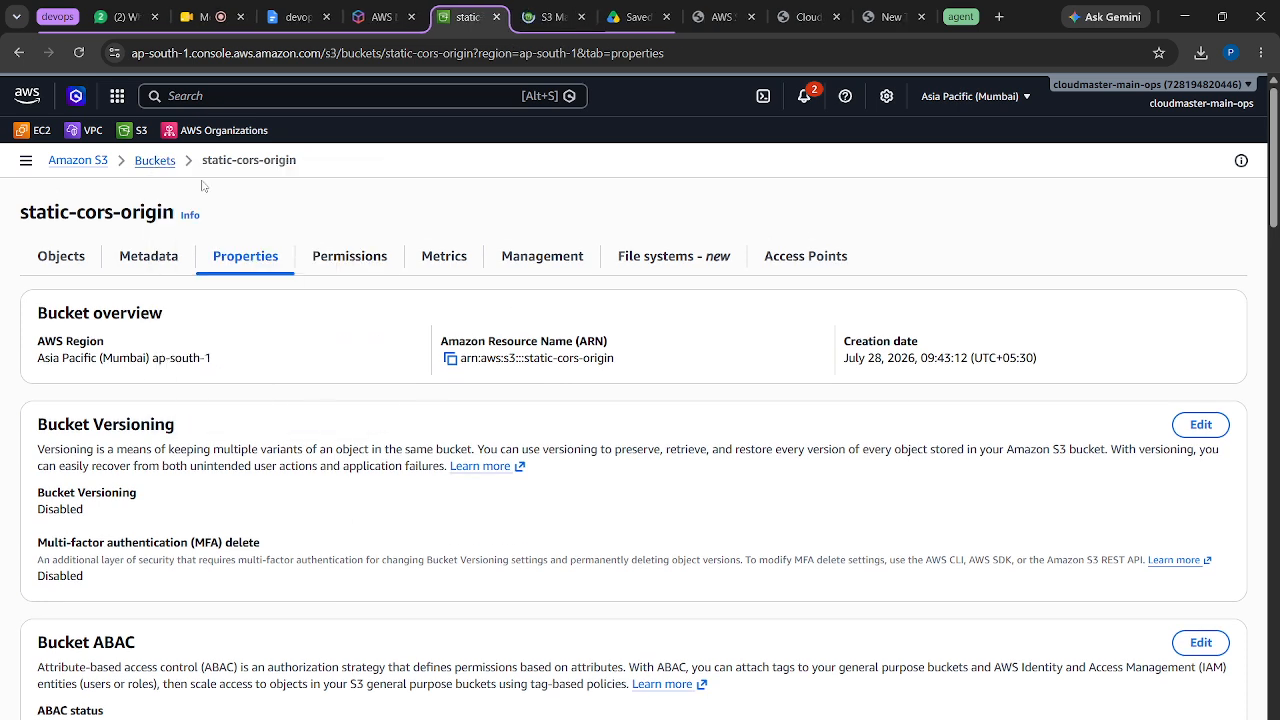
Open the cors-storage-files bucket from the bucket list and look through its properties
{"action": "left_click", "coordinate": [550, 17]}
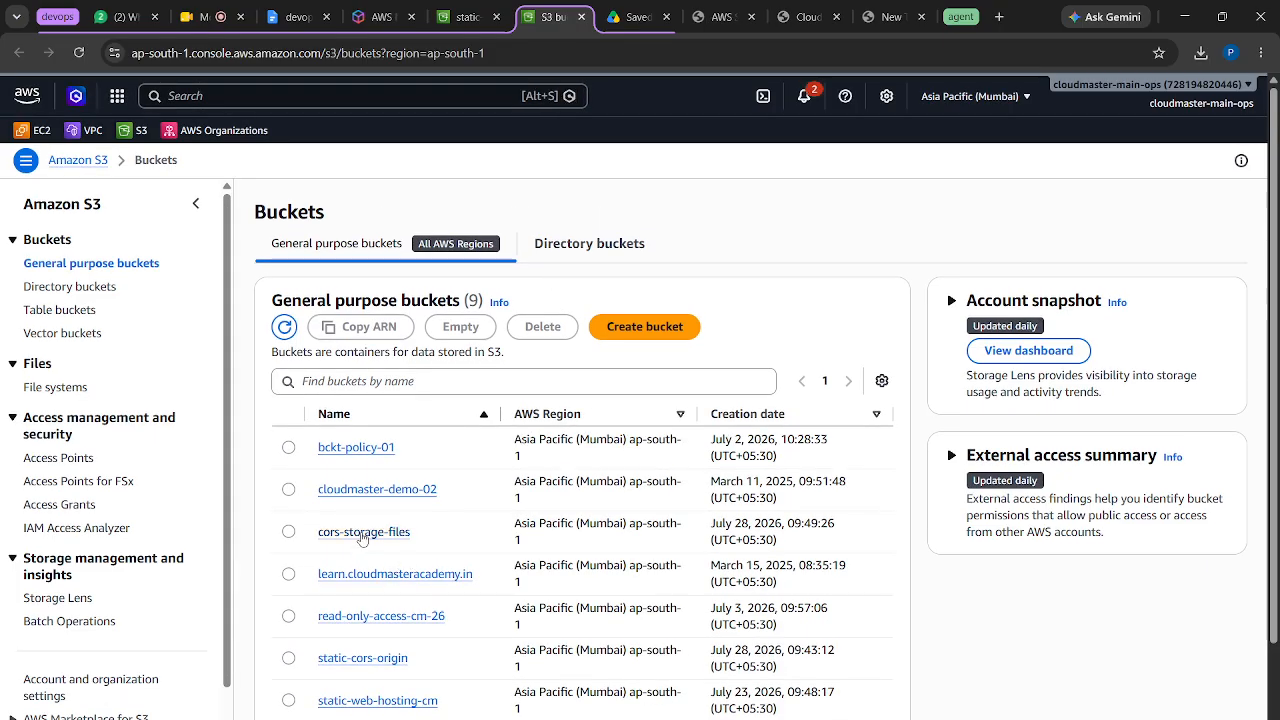
{"action": "left_click", "coordinate": [363, 534]}
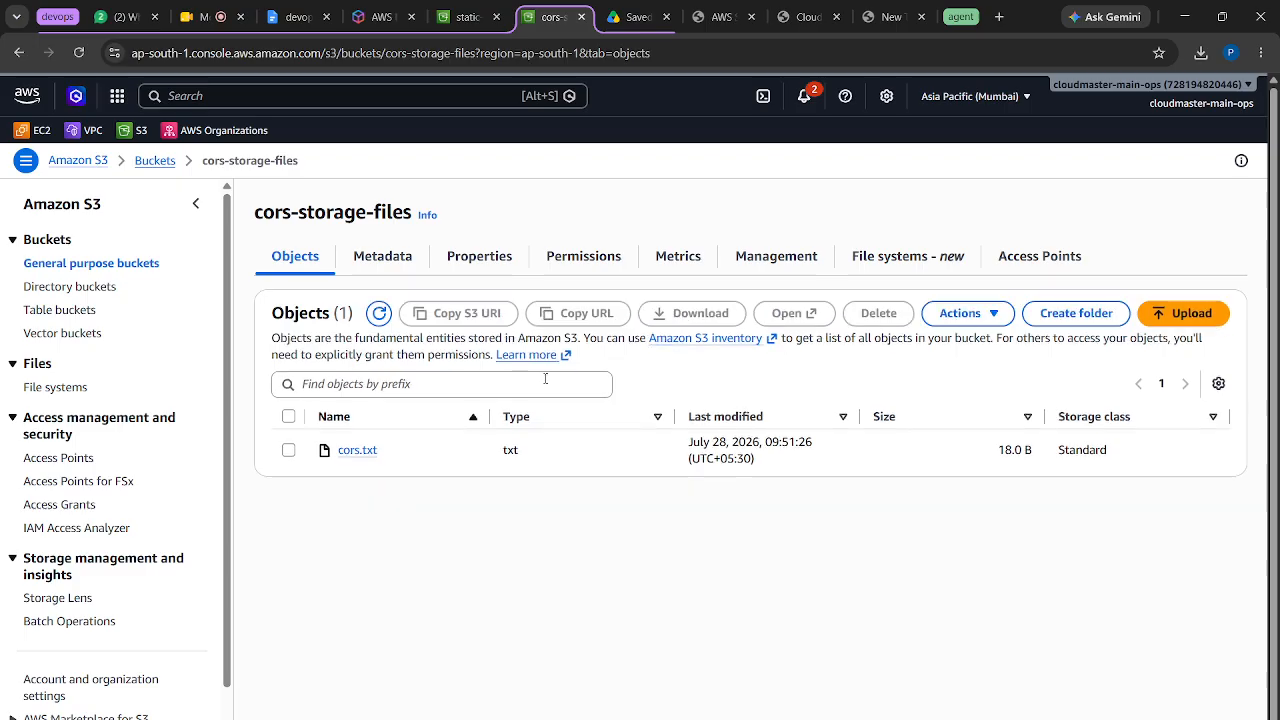
{"action": "left_click", "coordinate": [481, 258]}
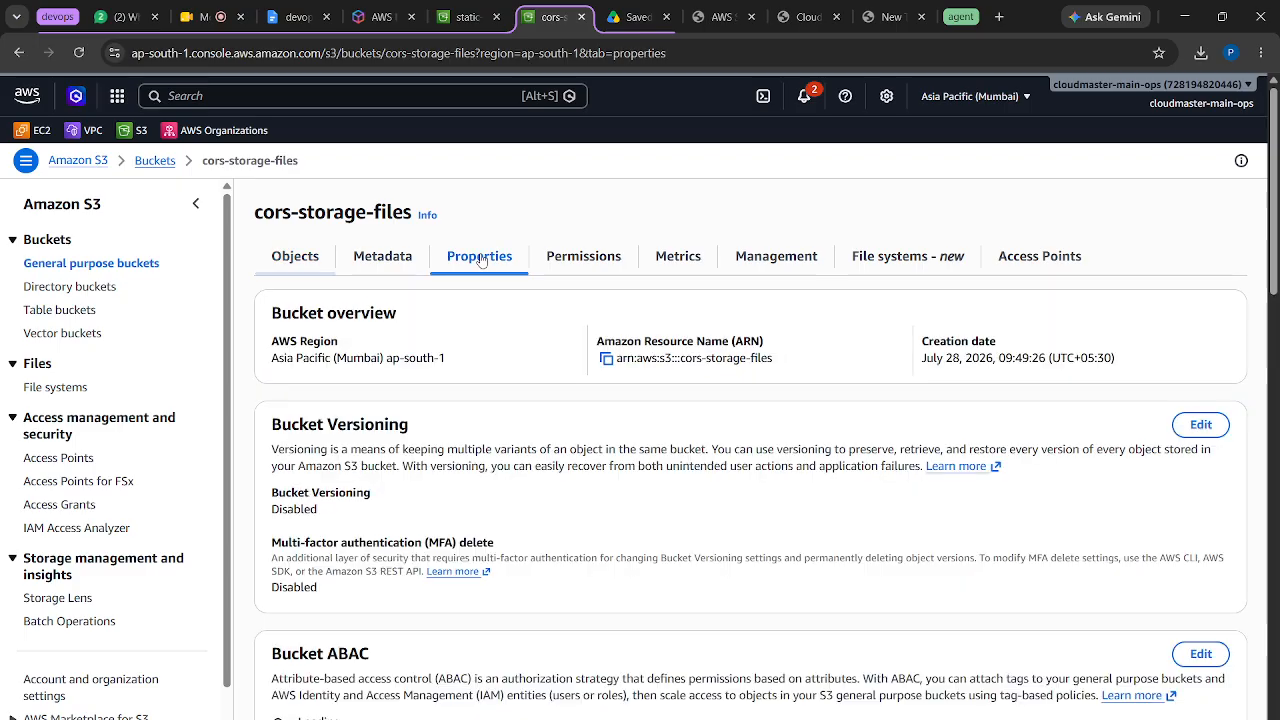
{"action": "scroll", "coordinate": [573, 483], "scroll_direction": "down", "scroll_amount": 8}
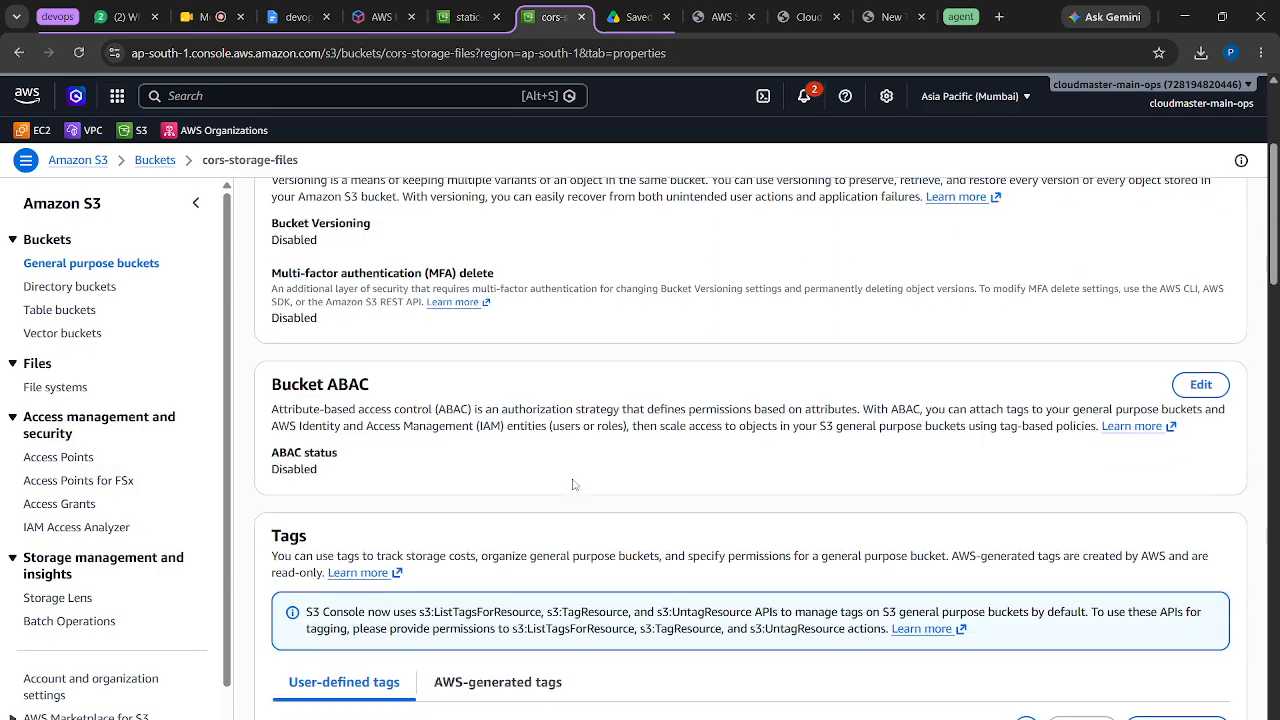
{"action": "scroll", "coordinate": [573, 483], "scroll_direction": "down", "scroll_amount": 10}
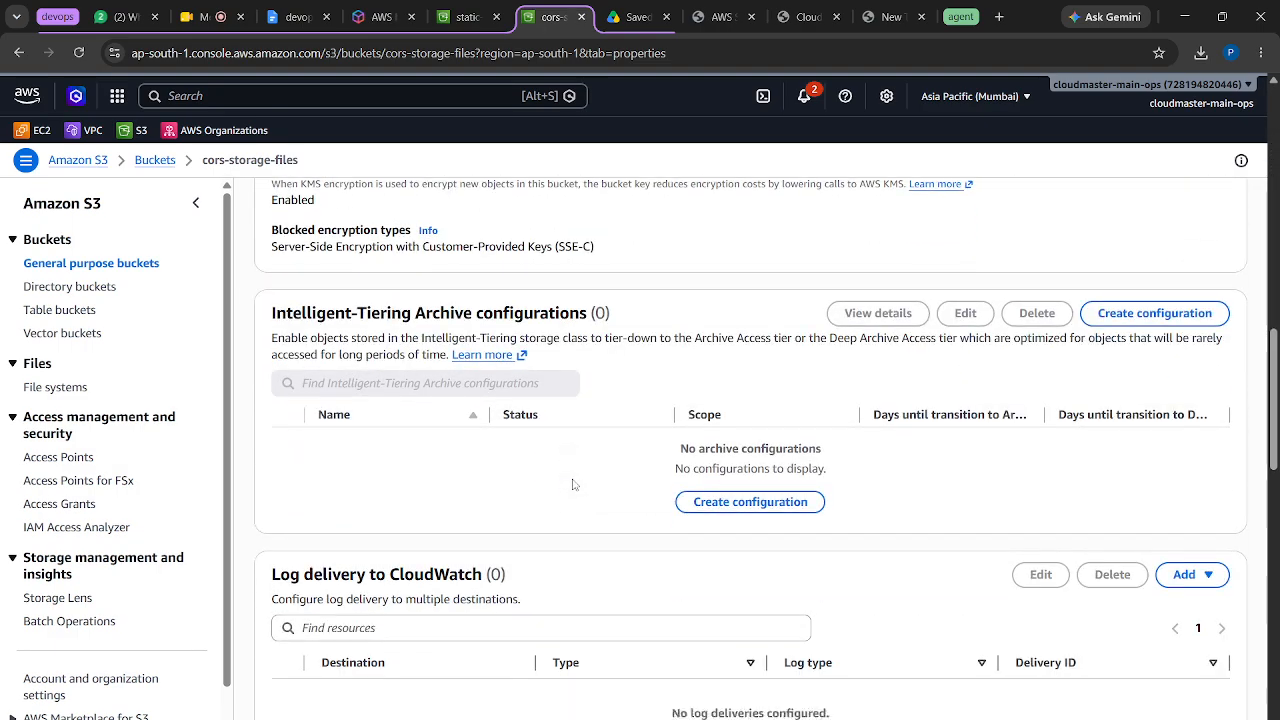
{"action": "scroll", "coordinate": [573, 483], "scroll_direction": "down", "scroll_amount": 8}
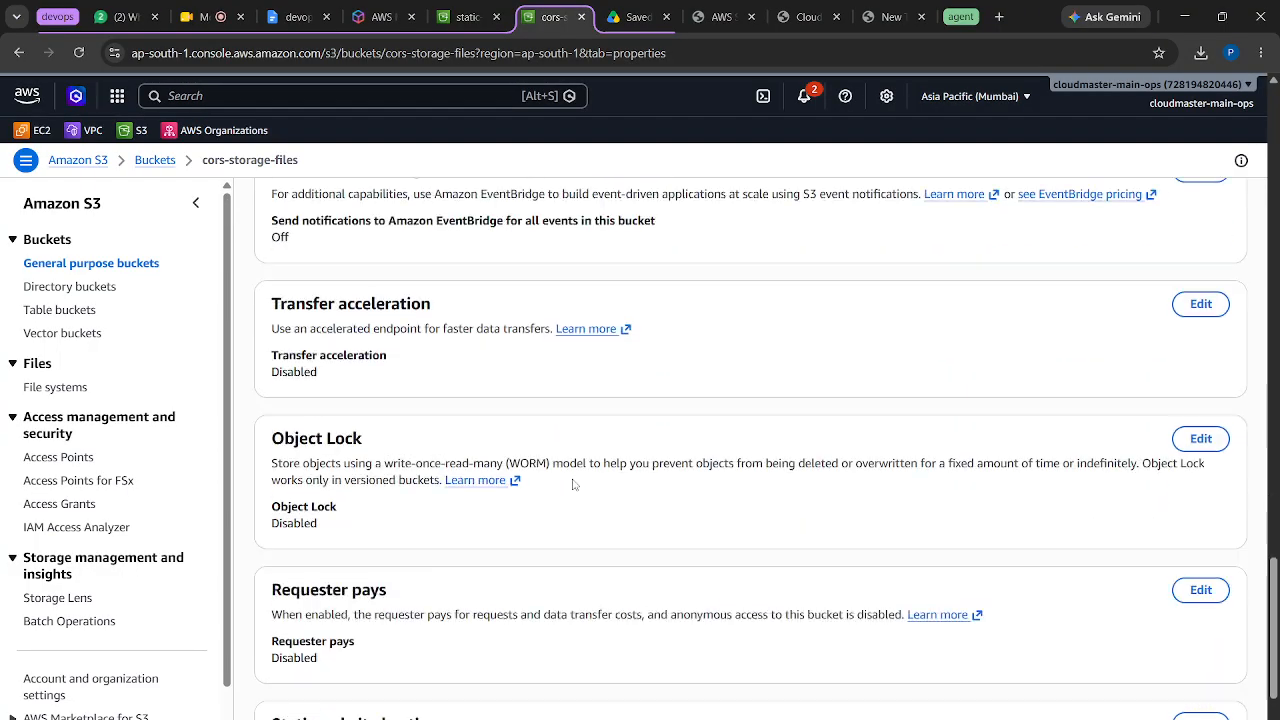
{"action": "scroll", "coordinate": [573, 483], "scroll_direction": "up", "scroll_amount": 20}
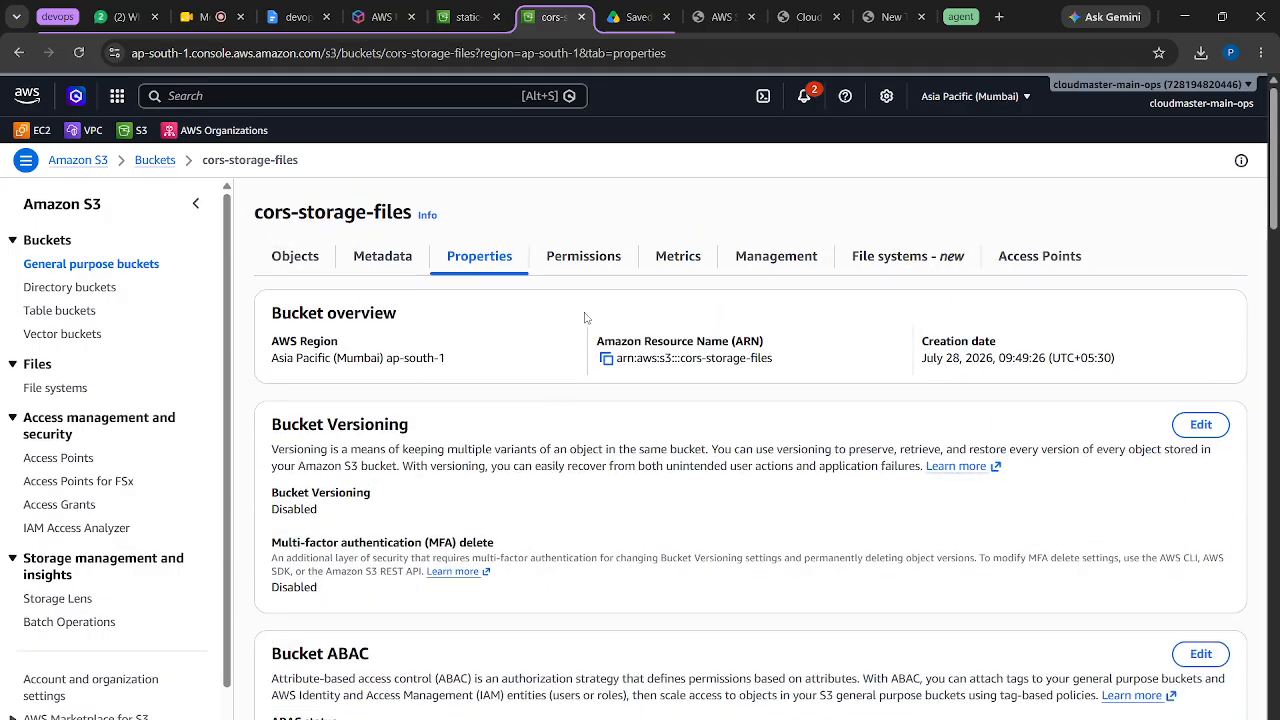
Examine the permissions of cors-storage-files, from the bucket policy down to the cross-origin resource sharing configuration
{"action": "left_click", "coordinate": [584, 266]}
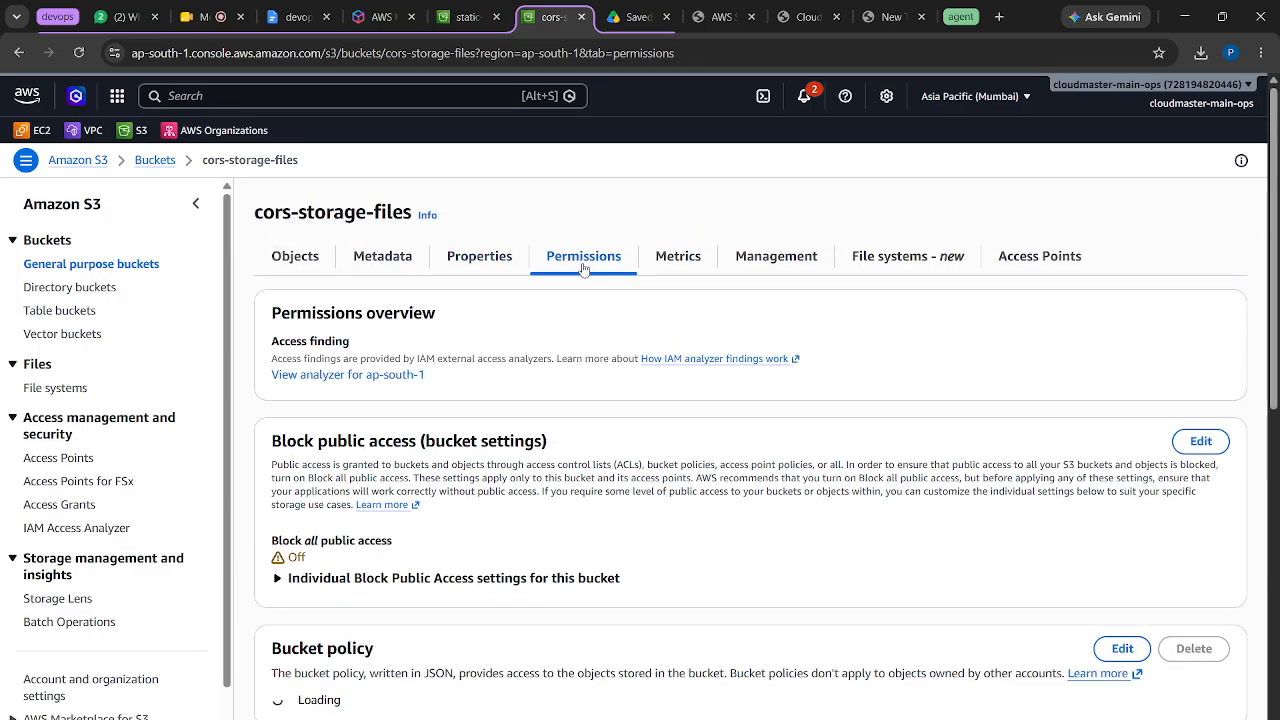
{"action": "scroll", "coordinate": [575, 426], "scroll_direction": "down", "scroll_amount": 3}
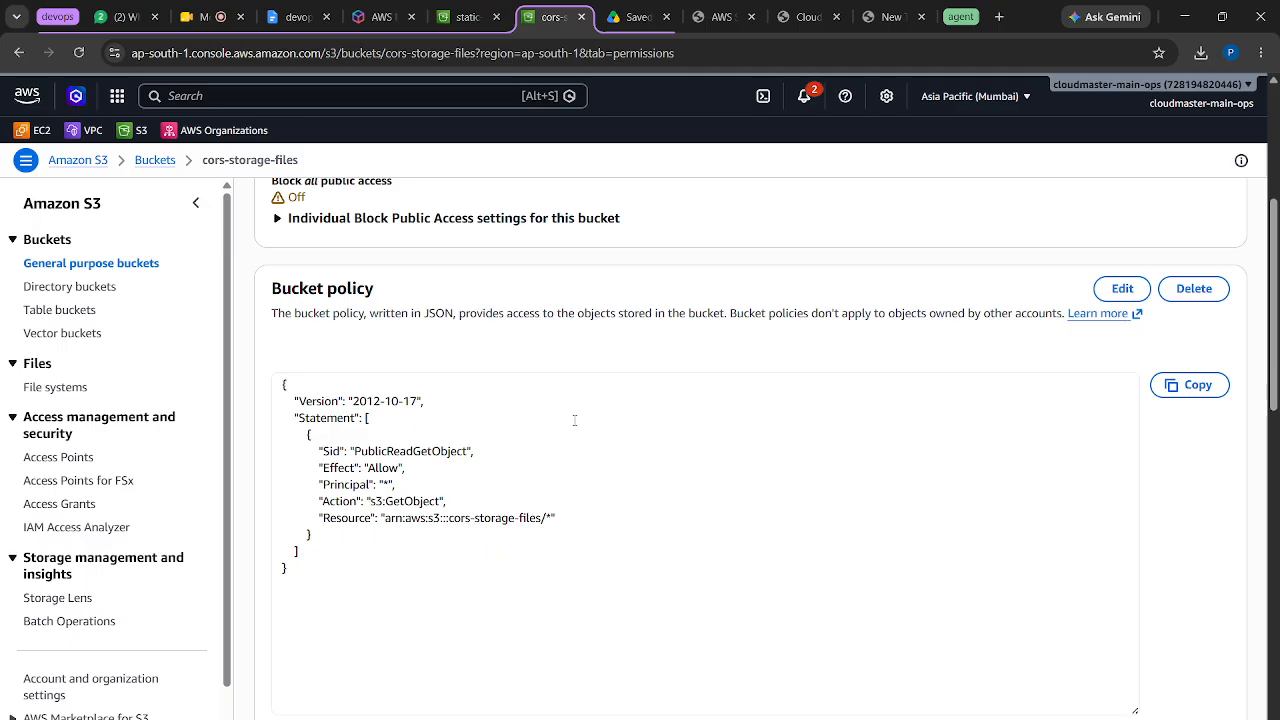
{"action": "scroll", "coordinate": [575, 420], "scroll_direction": "down", "scroll_amount": 10}
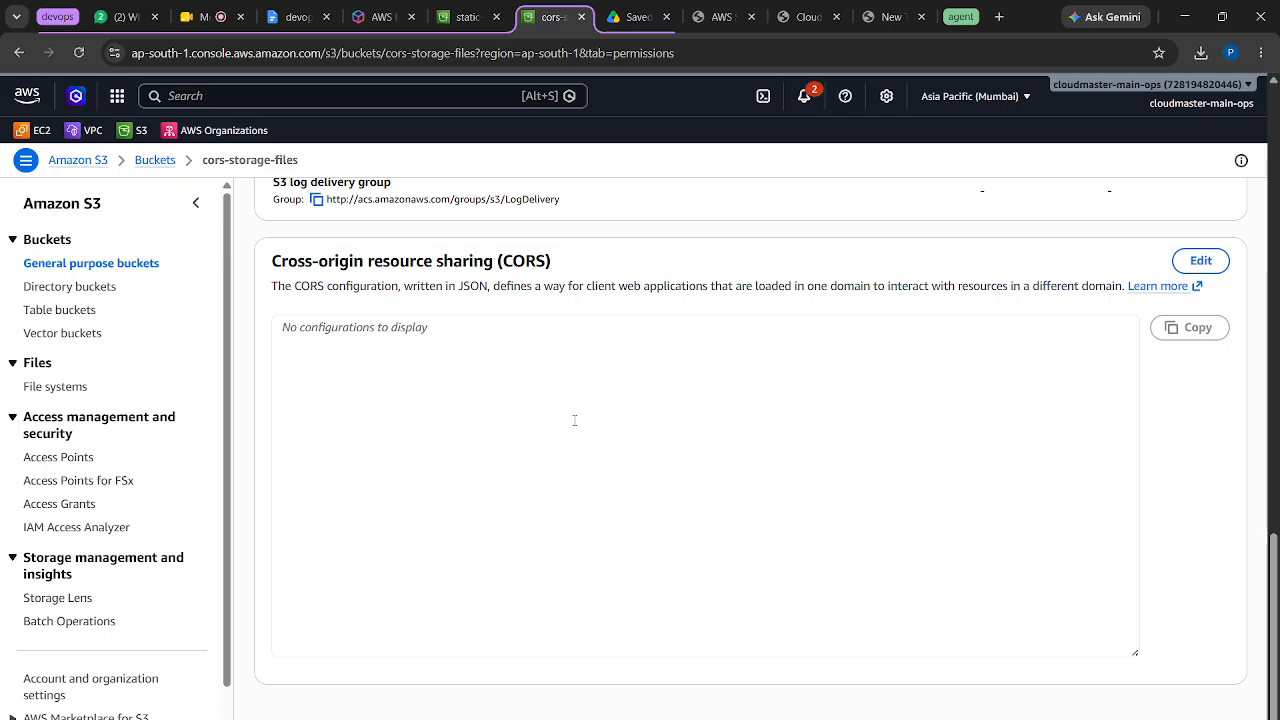
{"action": "scroll", "coordinate": [575, 420], "scroll_direction": "up", "scroll_amount": 9}
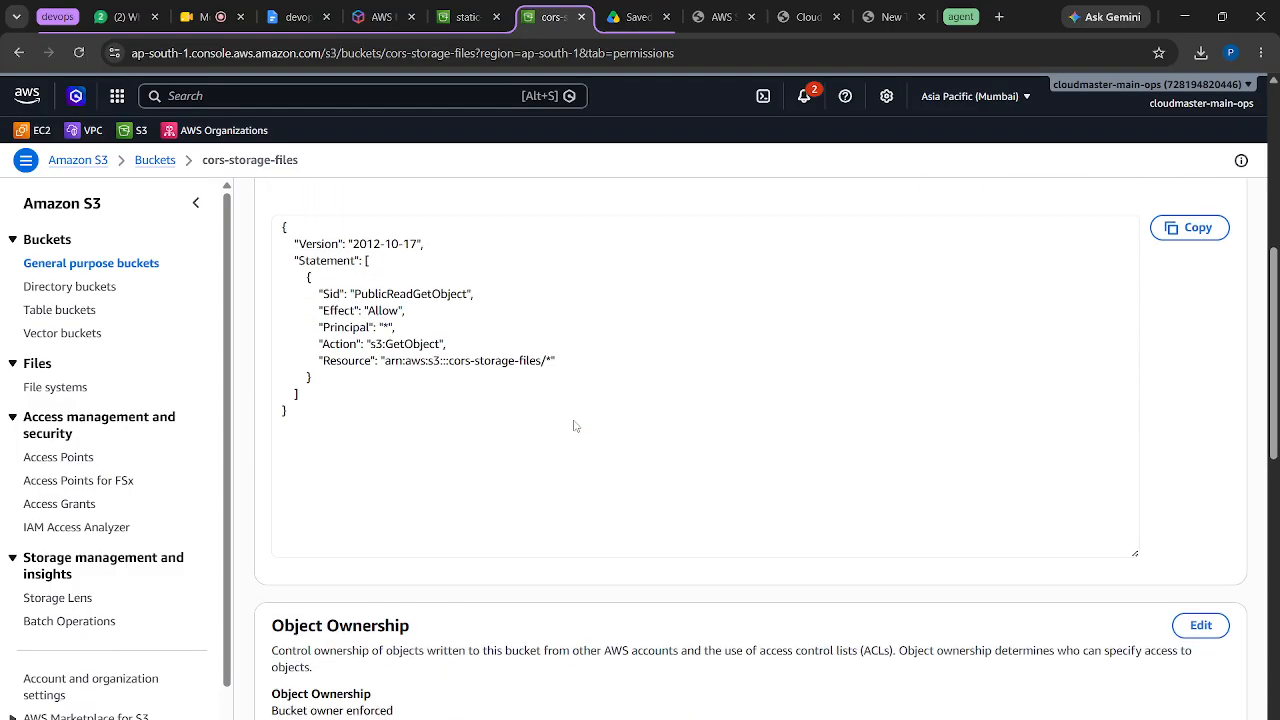
{"action": "scroll", "coordinate": [575, 425], "scroll_direction": "up", "scroll_amount": 5}
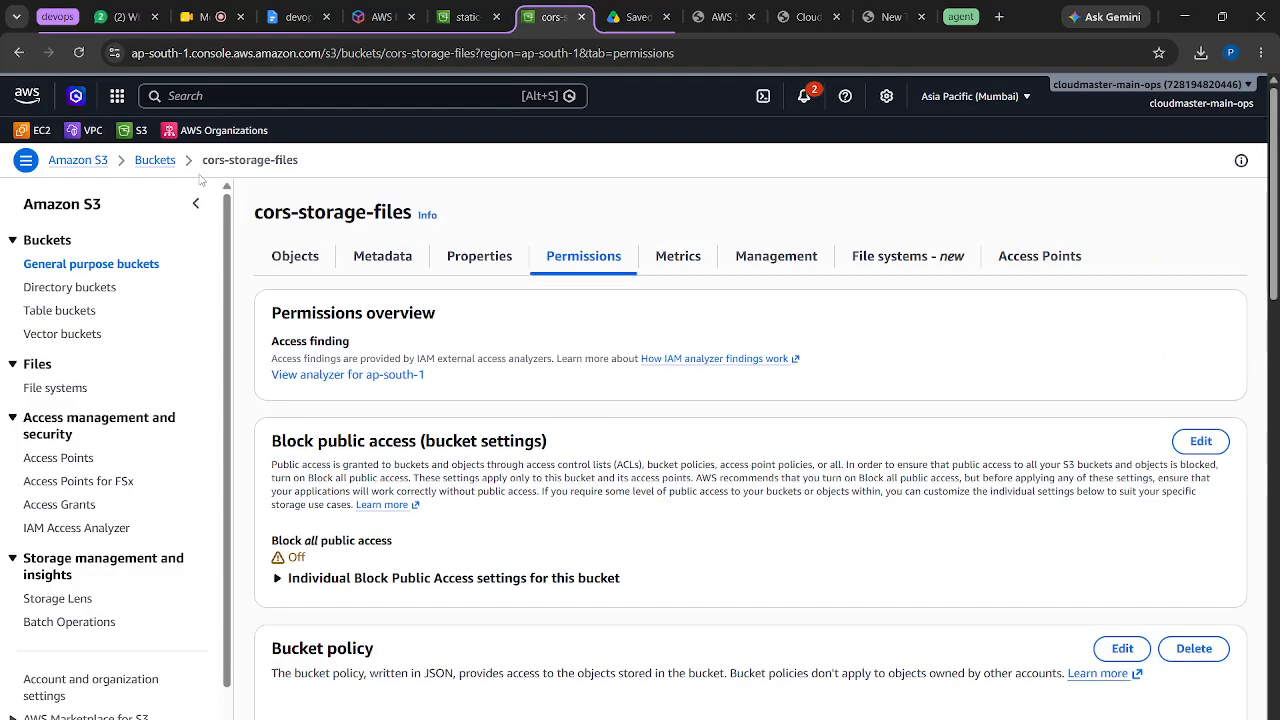
{"action": "left_click_drag", "start_coordinate": [262, 212], "coordinate": [373, 212]}
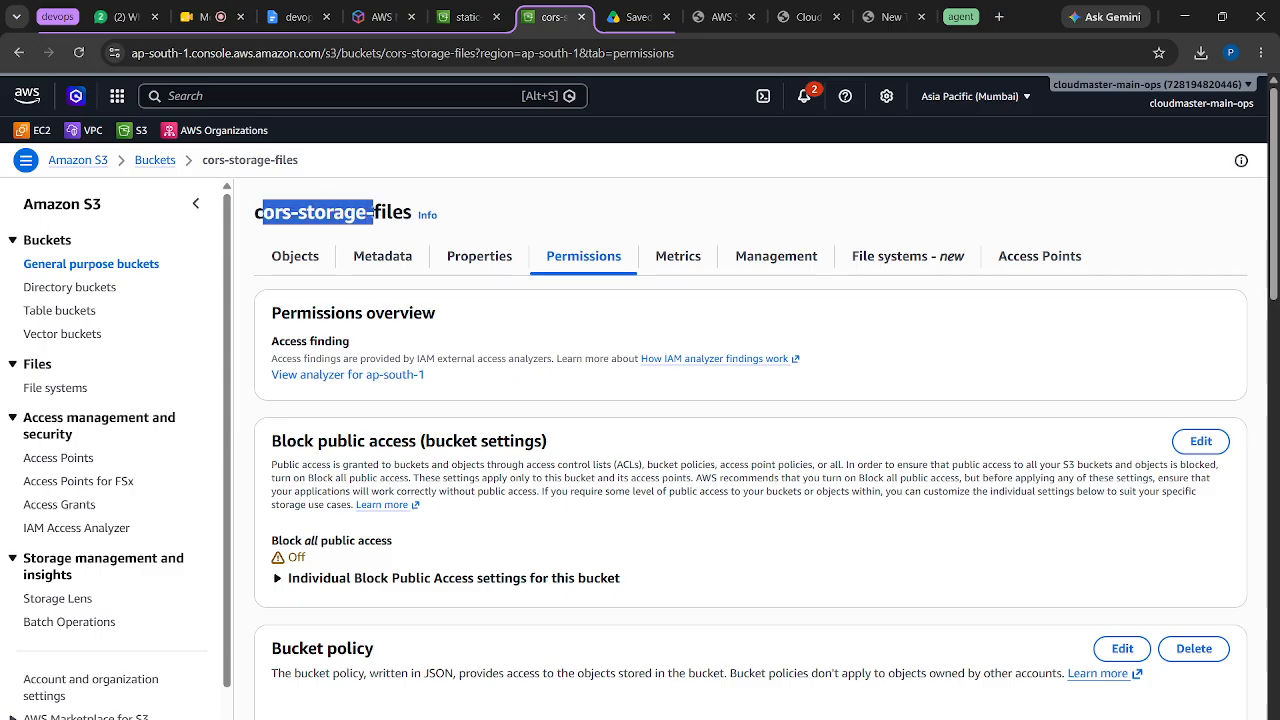
Copy the static website endpoint of the static-cors-origin bucket and load it in a new browser tab
{"action": "left_click", "coordinate": [461, 18]}
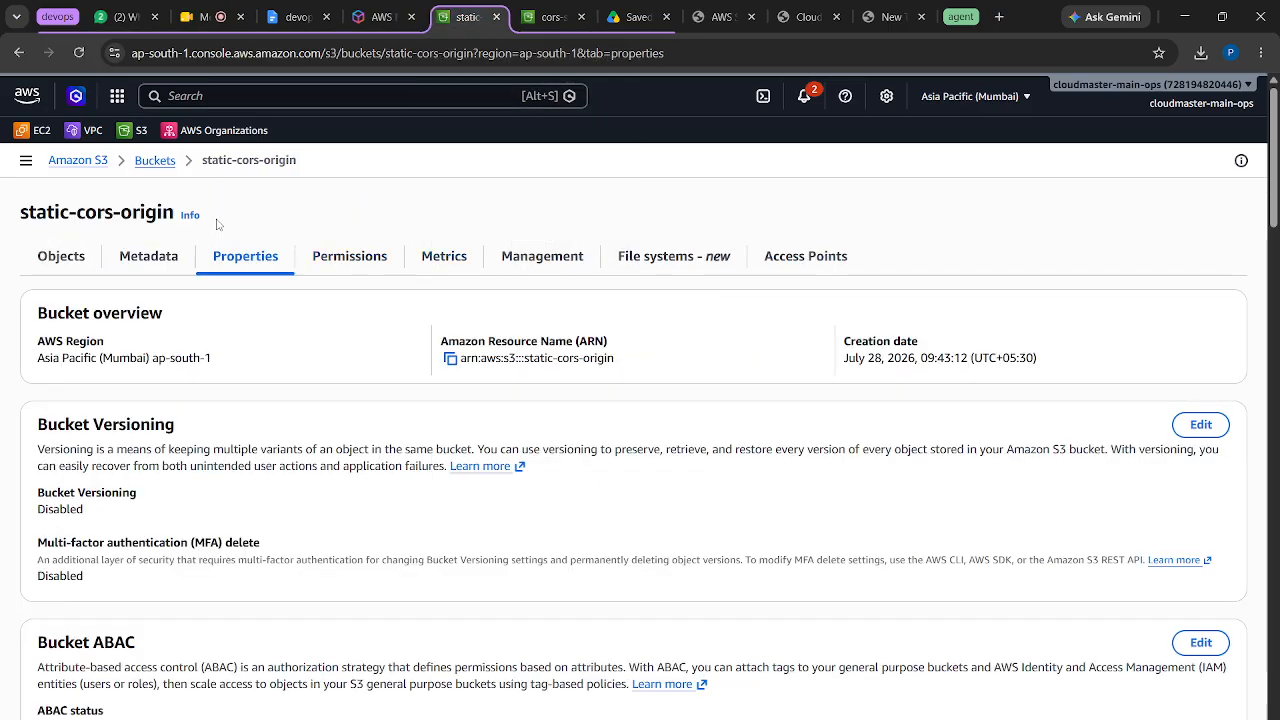
{"action": "left_click_drag", "start_coordinate": [20, 212], "coordinate": [163, 212]}
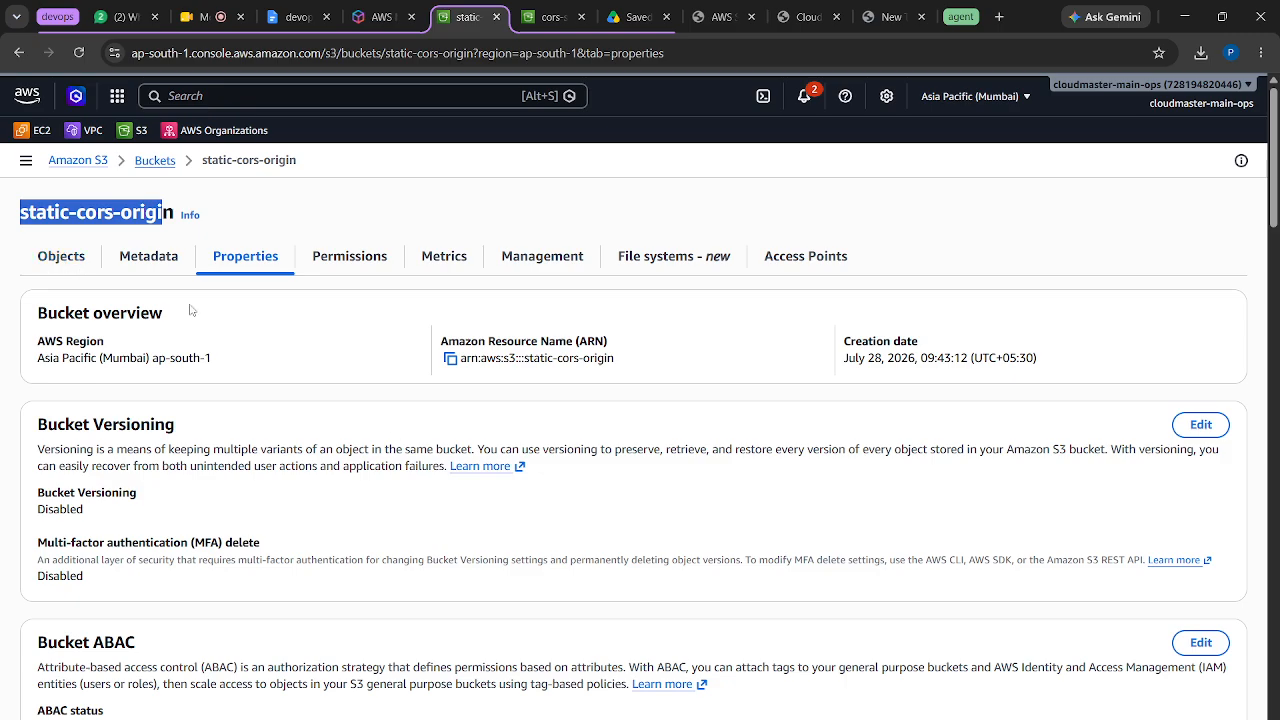
{"action": "scroll", "coordinate": [393, 441], "scroll_direction": "down", "scroll_amount": 10}
{"action": "scroll", "coordinate": [393, 441], "scroll_direction": "down", "scroll_amount": 10}
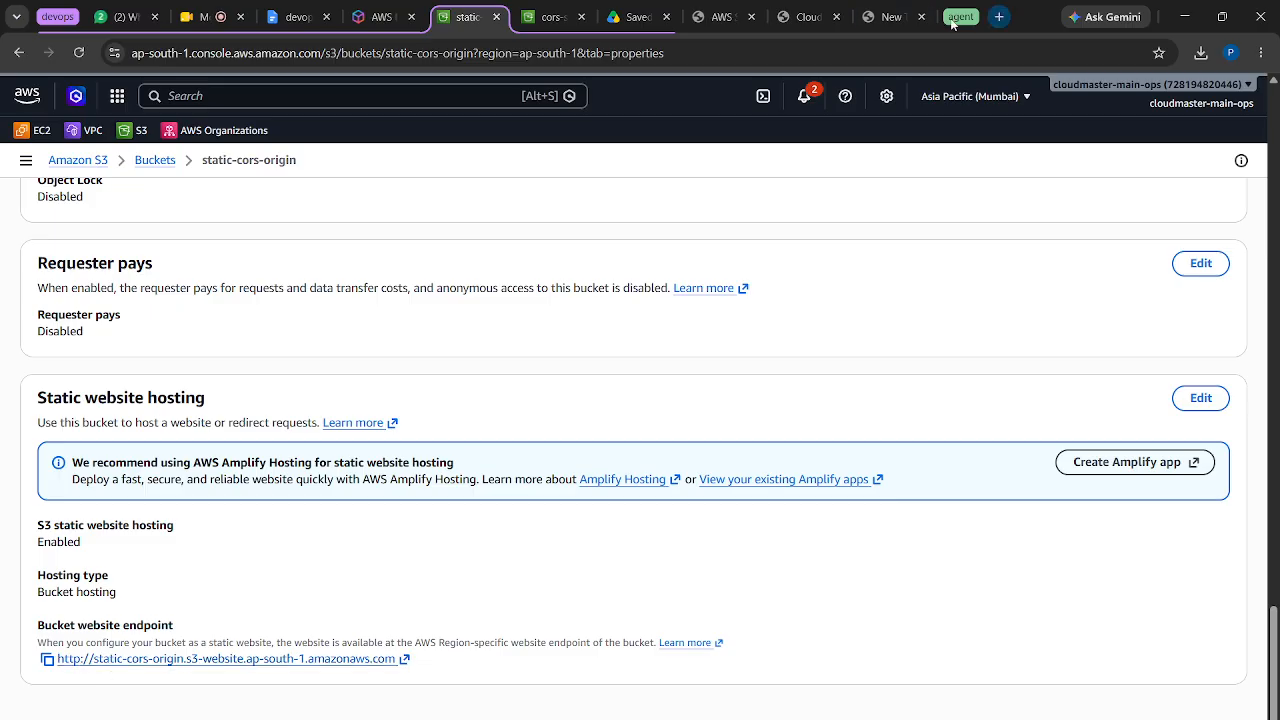
{"action": "left_click", "coordinate": [47, 662]}
{"action": "left_click", "coordinate": [1000, 17]}
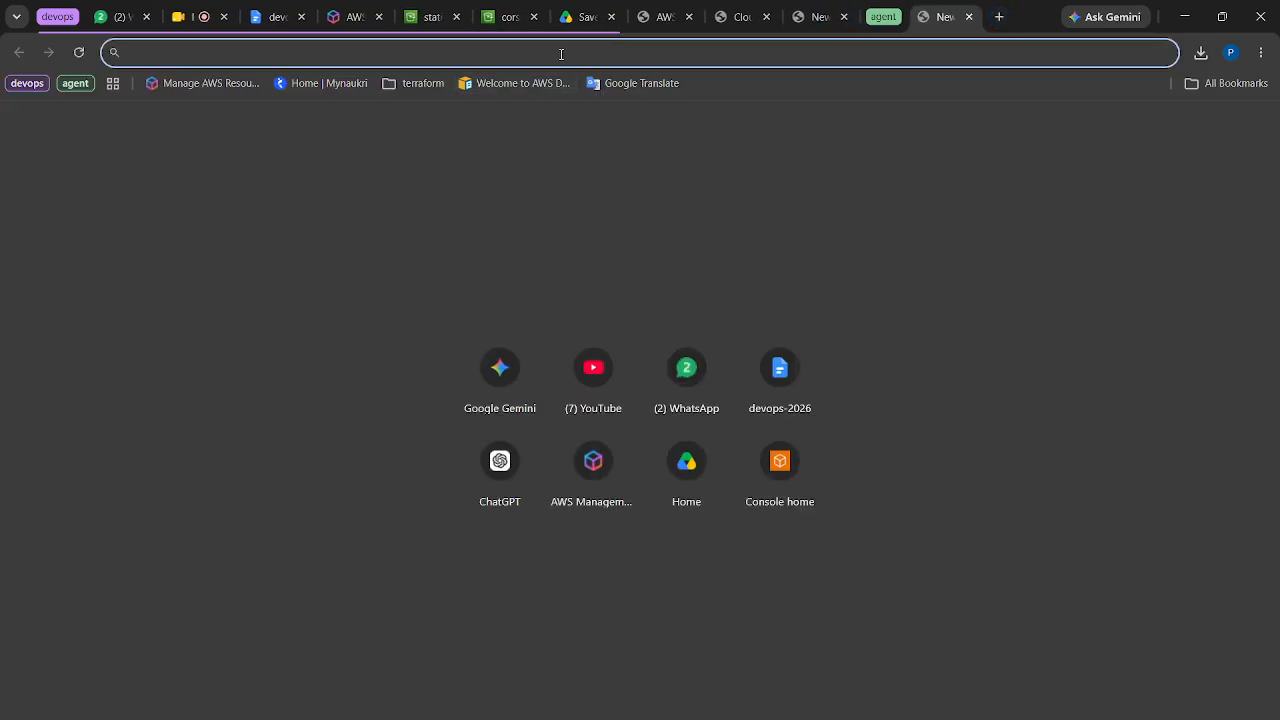
{"action": "key", "text": "ctrl+v"}
{"action": "key", "text": "Return"}
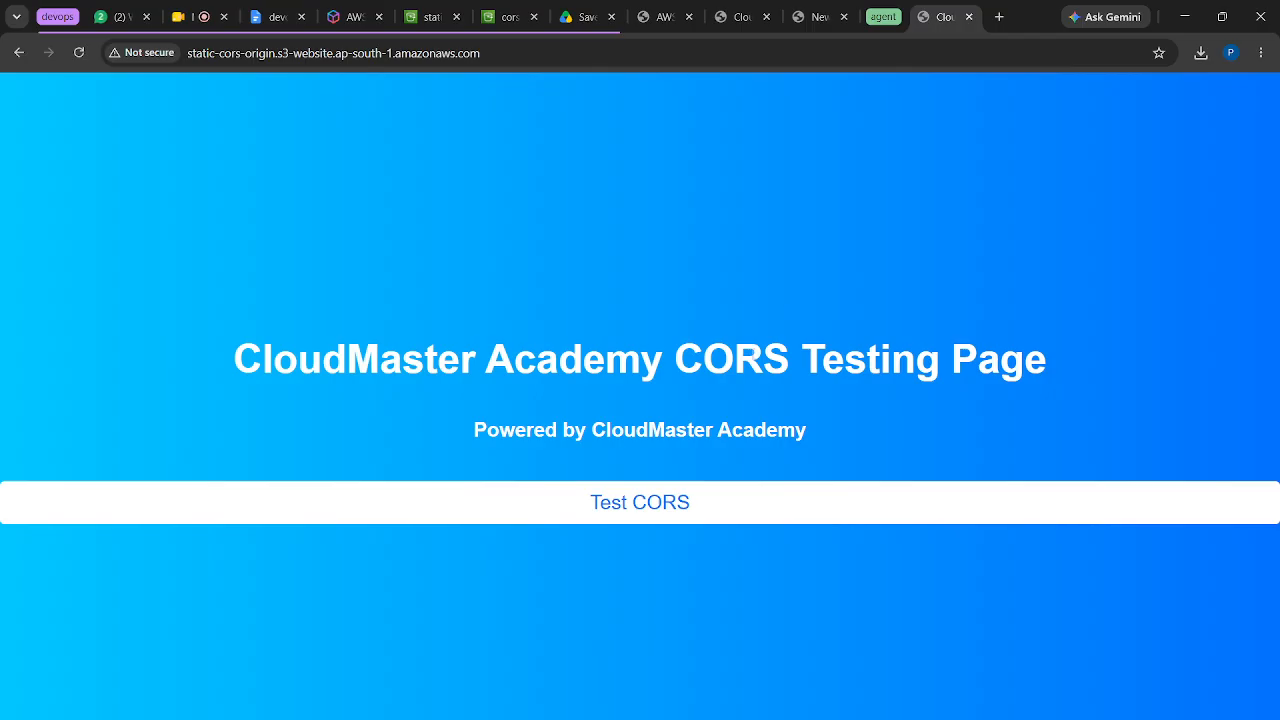
Run Test CORS on the hosted page, and repeat it with the developer tools' Network log open, dismissing each alert
{"action": "left_click", "coordinate": [626, 503]}
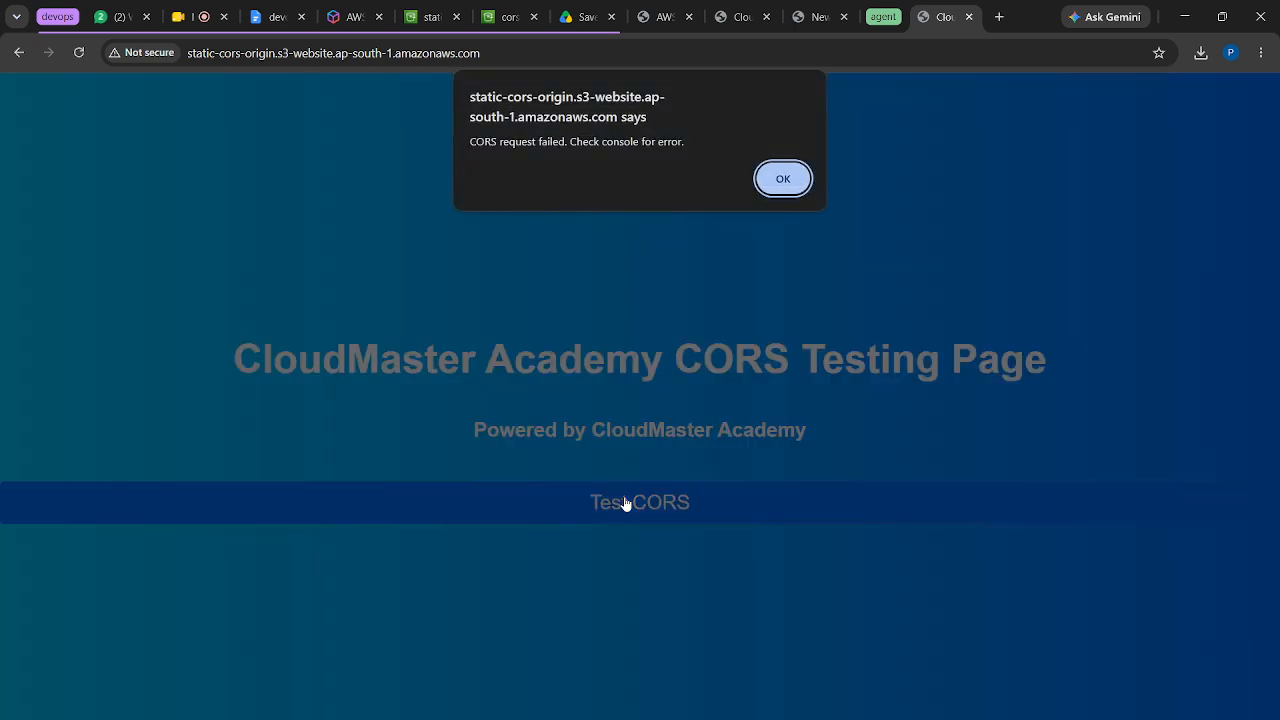
{"action": "left_click", "coordinate": [768, 186]}
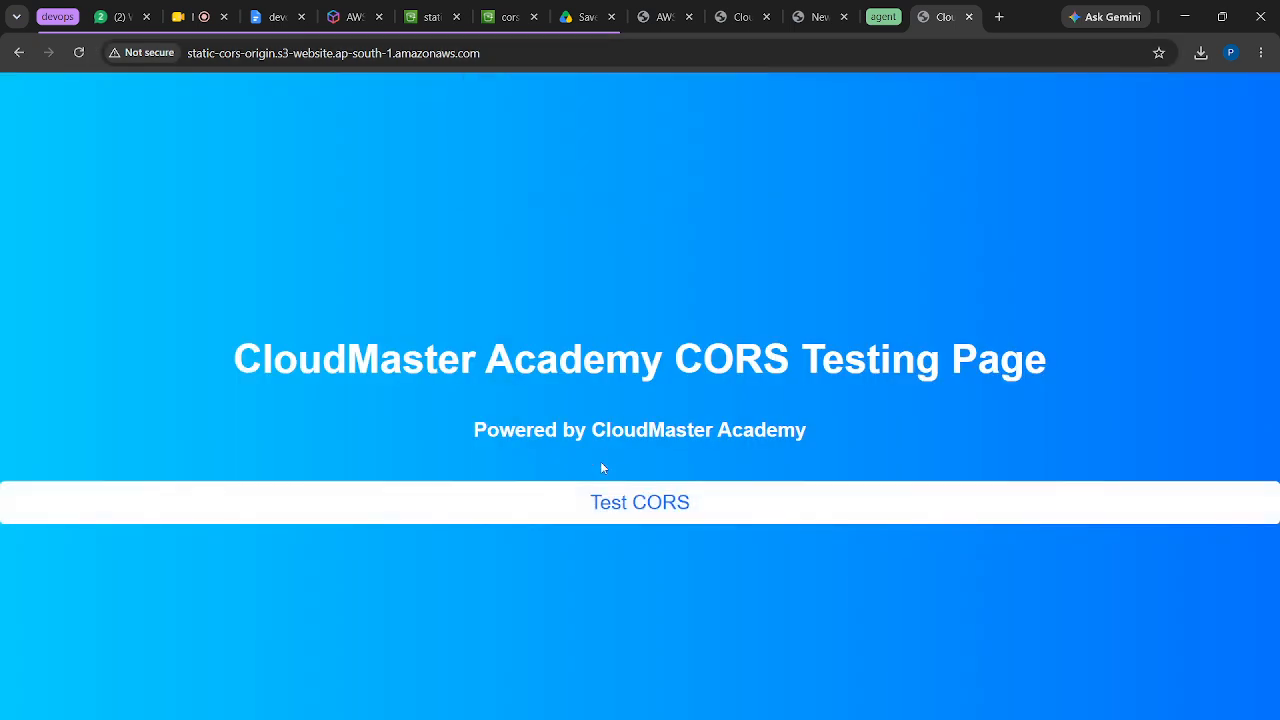
{"action": "right_click", "coordinate": [865, 212]}
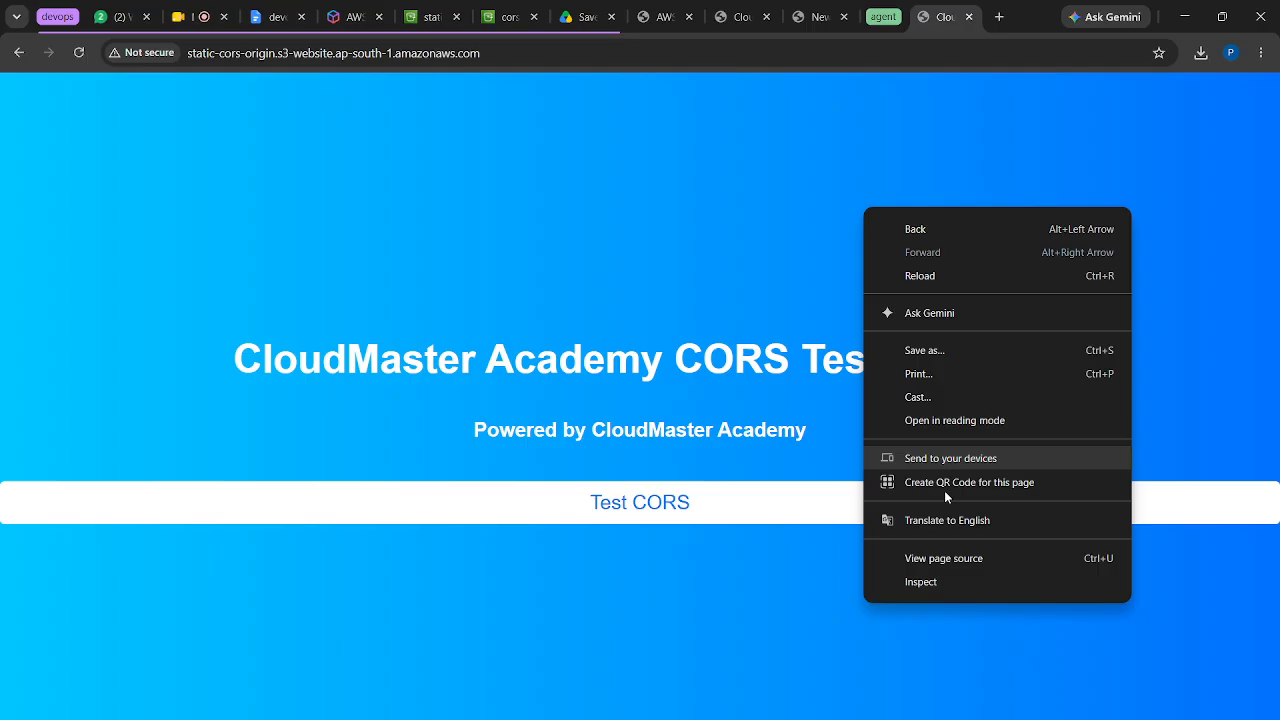
{"action": "left_click", "coordinate": [968, 586]}
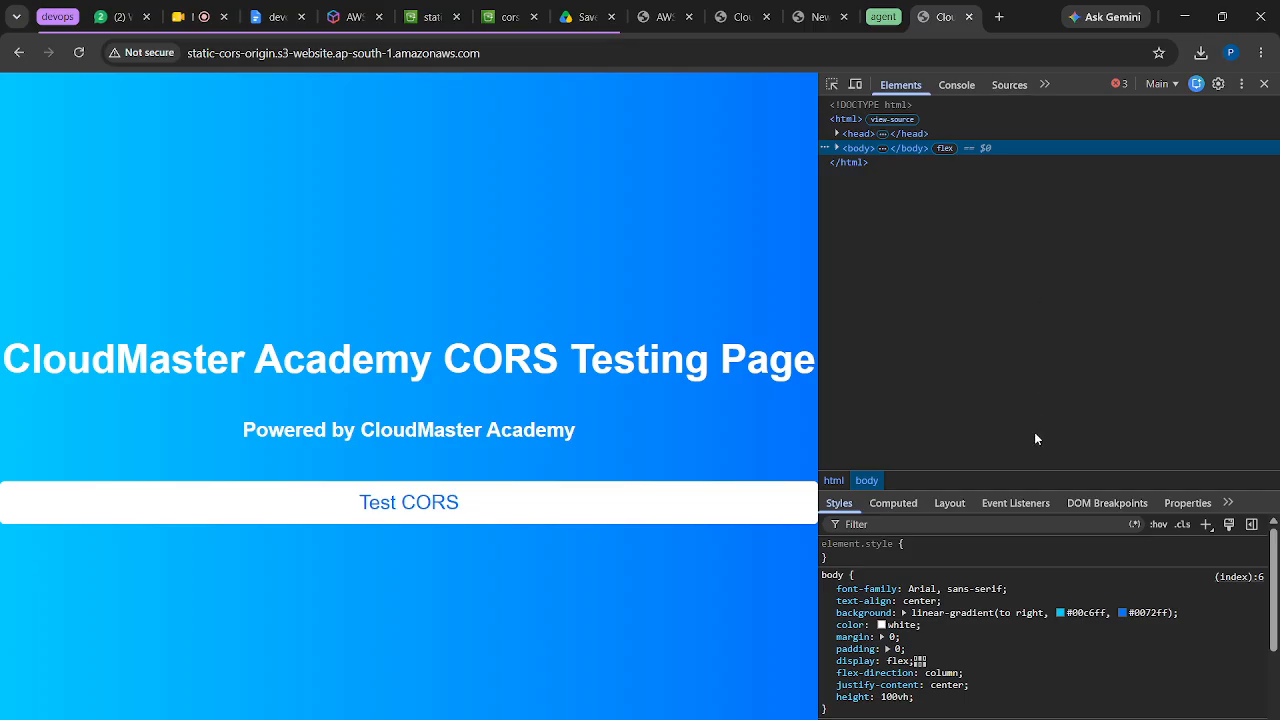
{"action": "left_click", "coordinate": [1045, 85]}
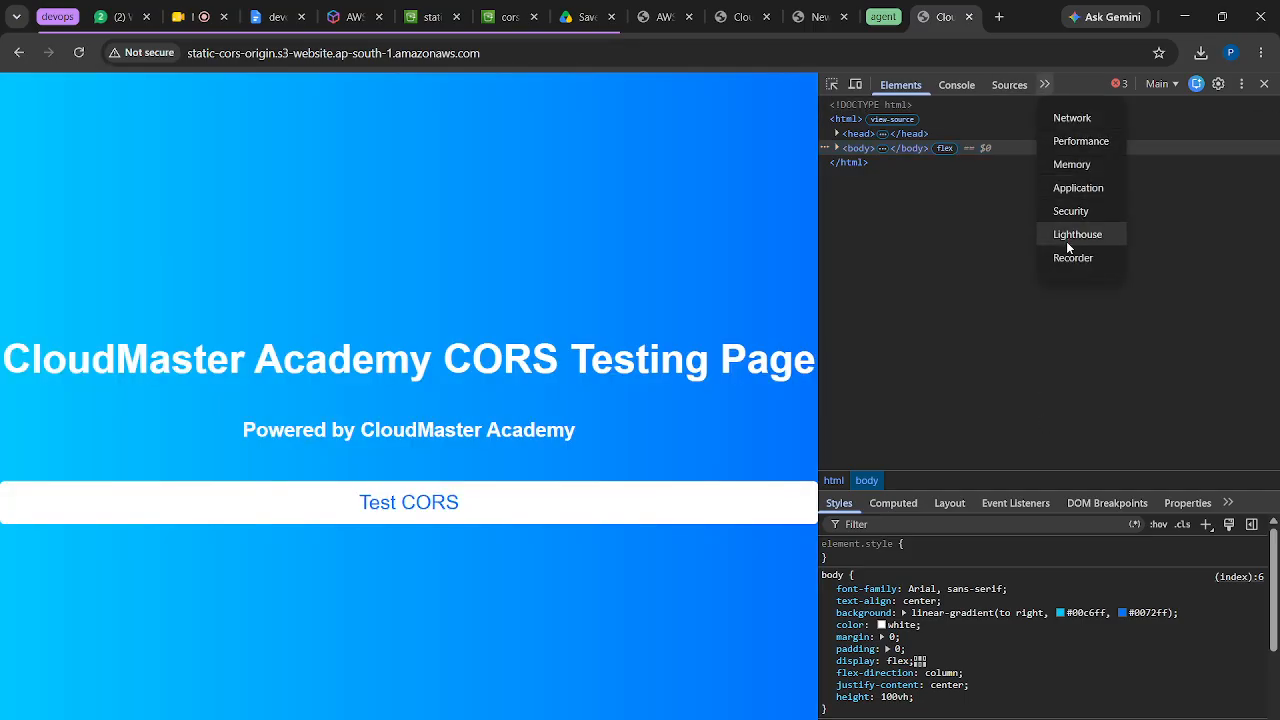
{"action": "left_click", "coordinate": [1080, 119]}
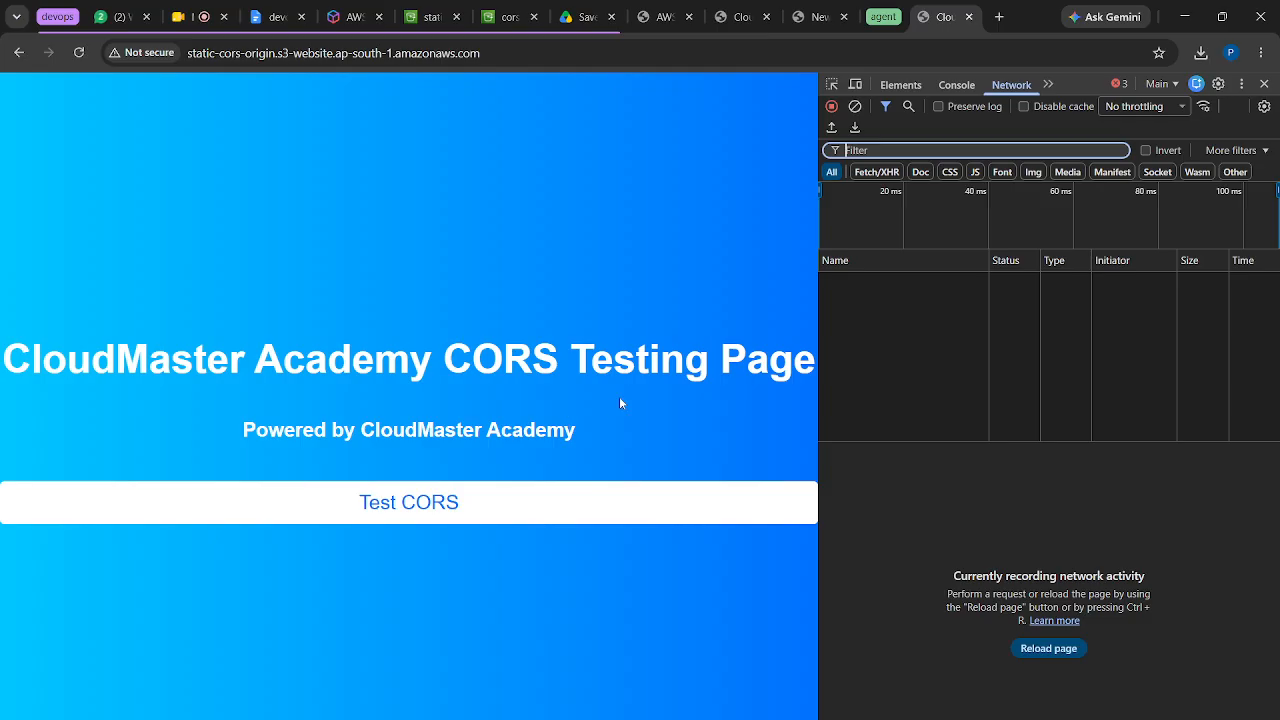
{"action": "left_click", "coordinate": [372, 510]}
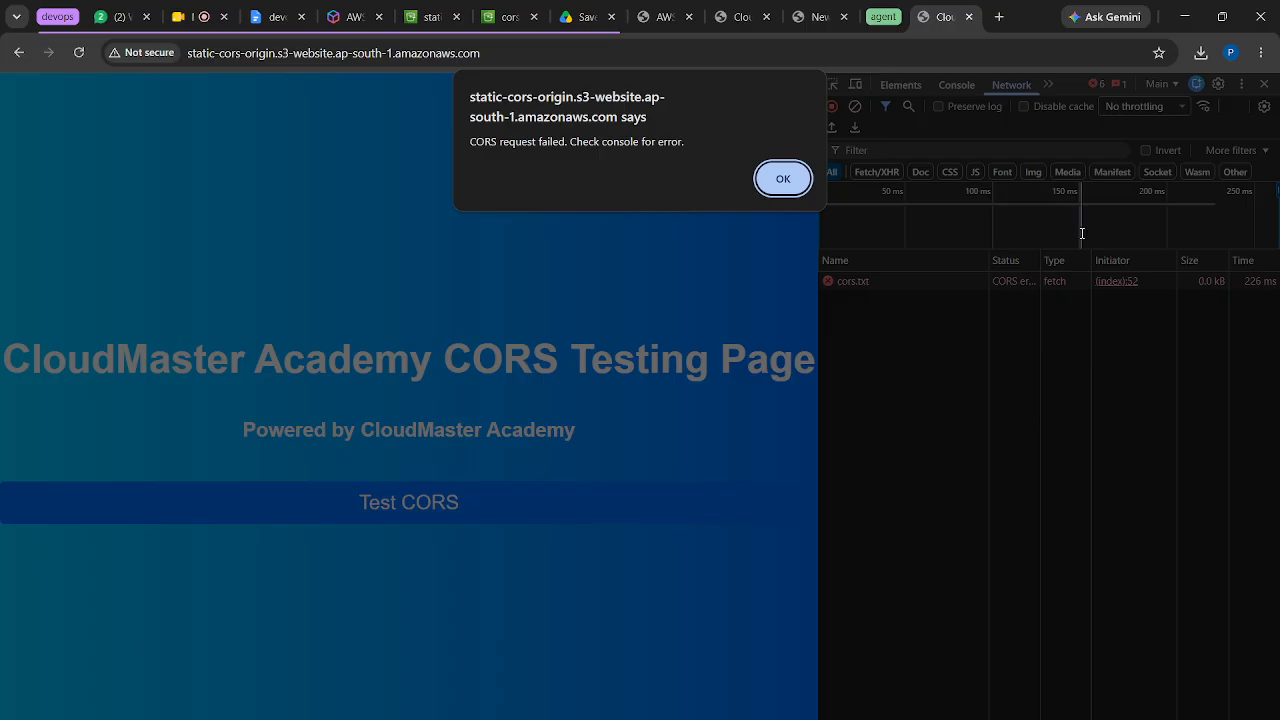
{"action": "left_click", "coordinate": [783, 179]}
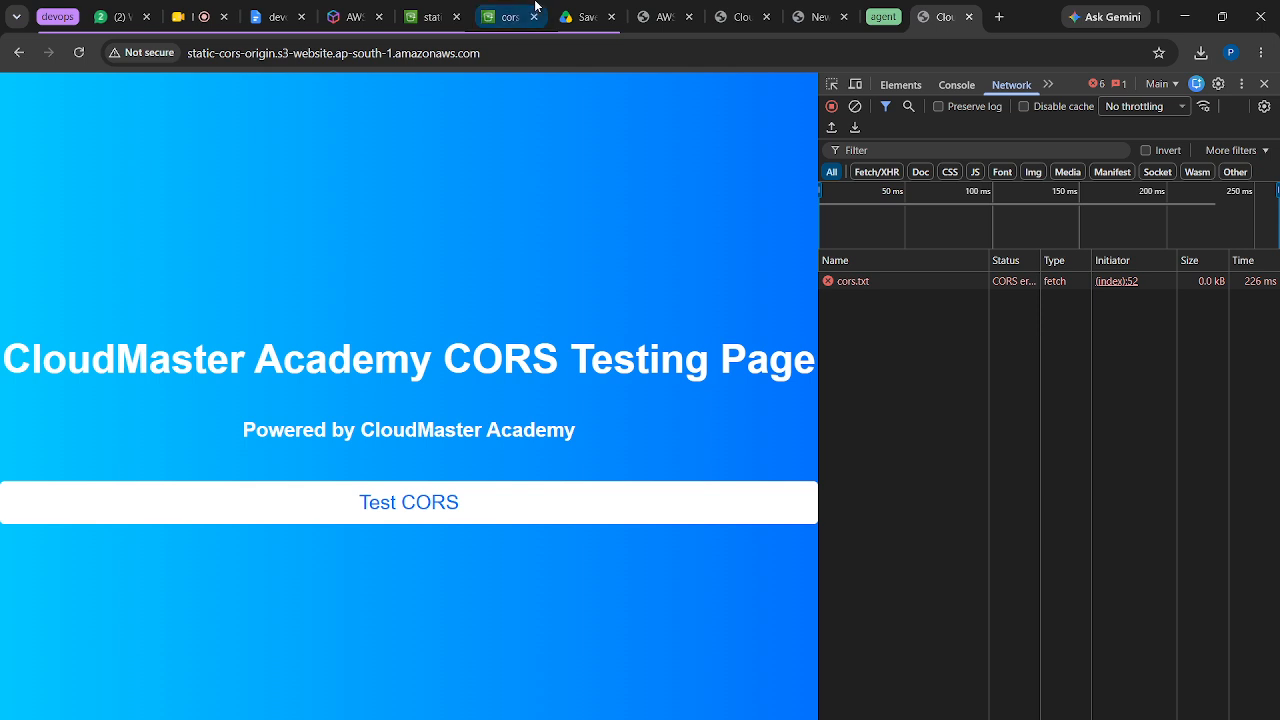
Switch to the CORS mind map in Google Drive and read the four points under Why Use CORS with S3
{"action": "left_click", "coordinate": [574, 22]}
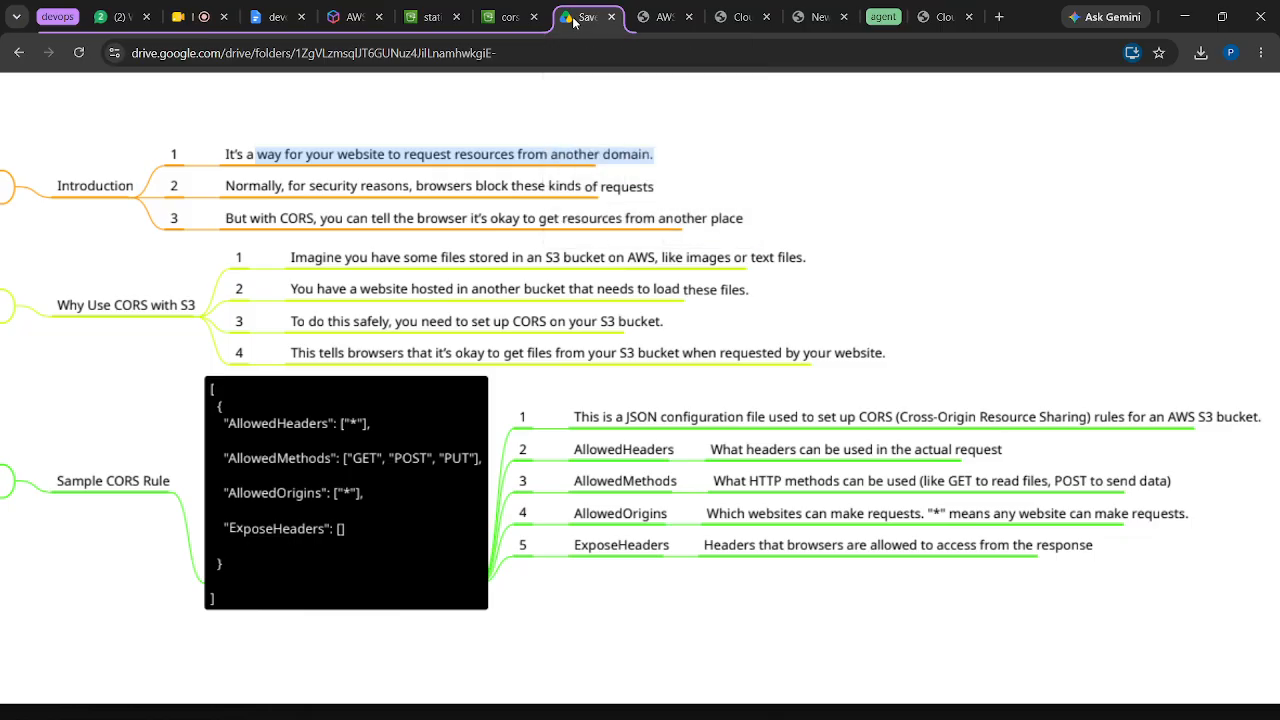
{"action": "left_click", "coordinate": [506, 310]}
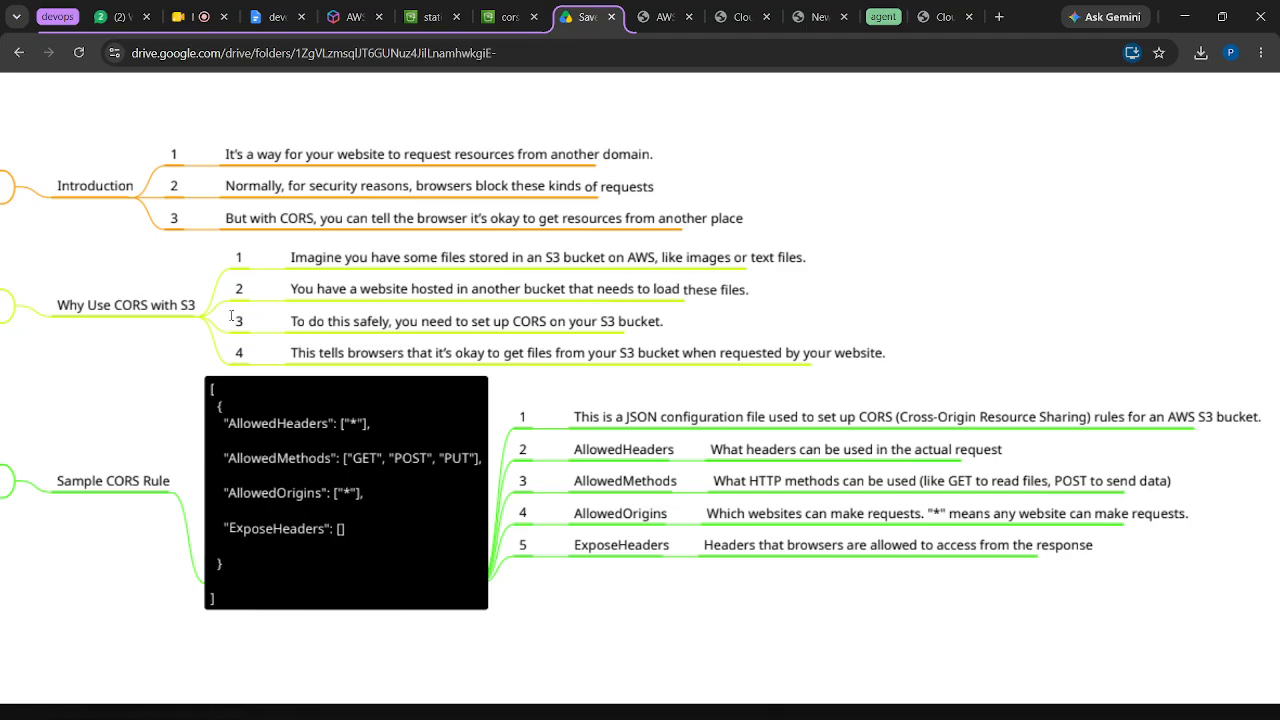
{"action": "left_click_drag", "start_coordinate": [196, 306], "coordinate": [81, 307]}
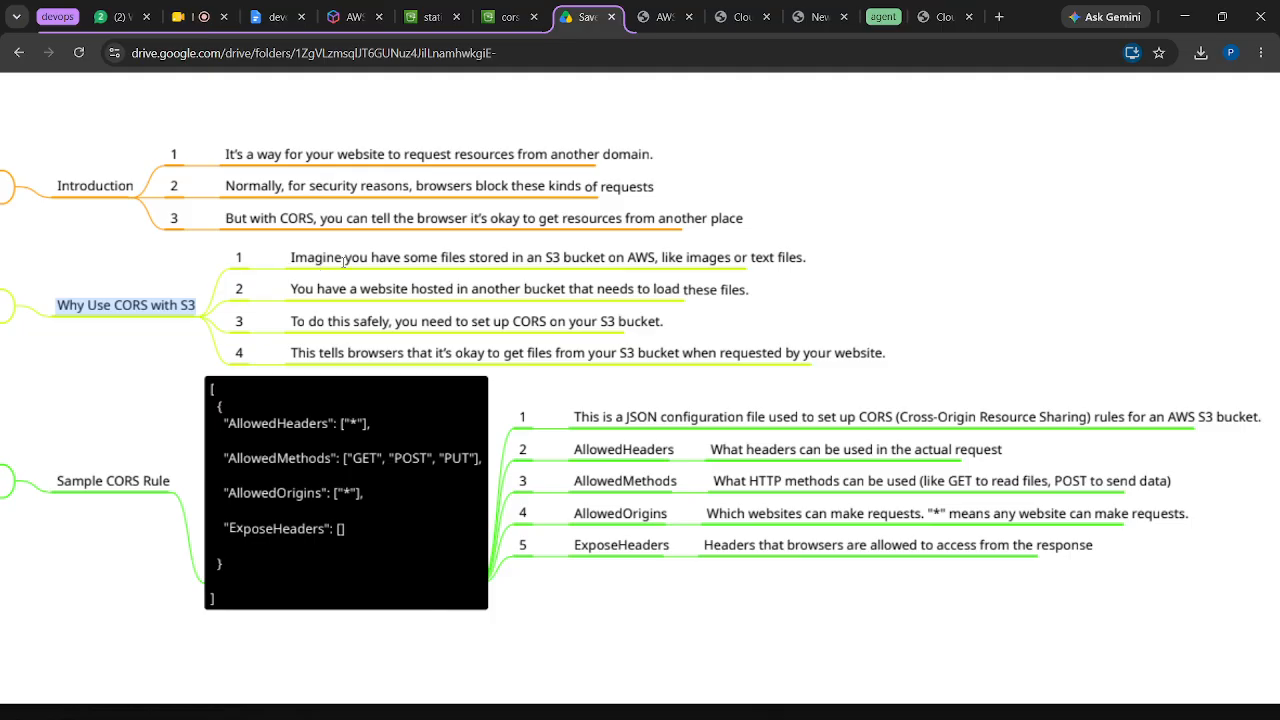
{"action": "left_click_drag", "start_coordinate": [290, 258], "coordinate": [519, 271]}
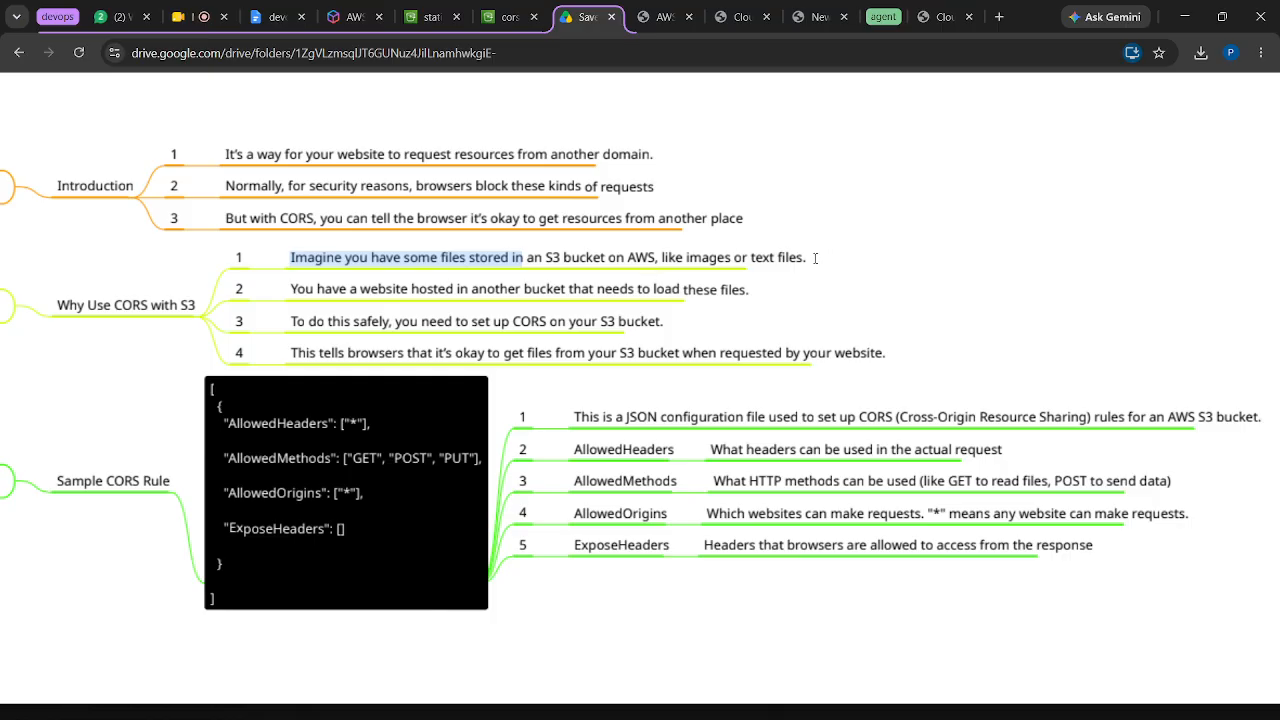
{"action": "left_click_drag", "start_coordinate": [815, 258], "coordinate": [664, 257]}
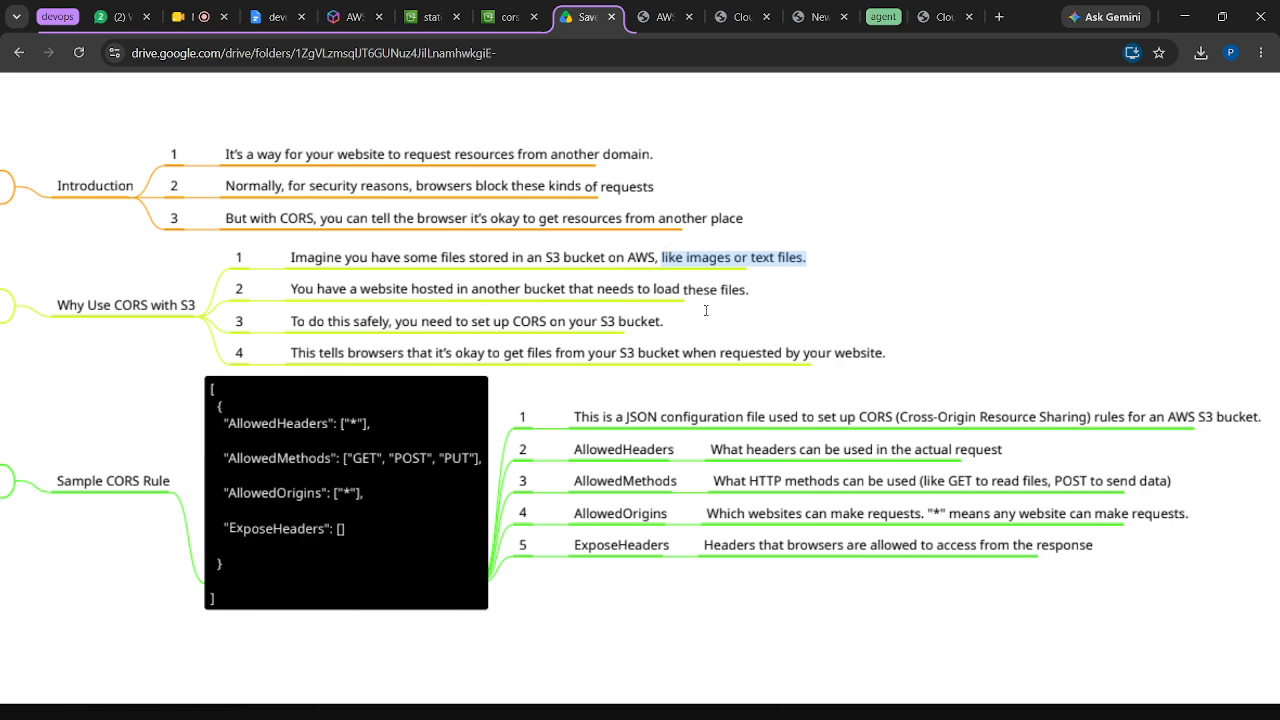
{"action": "left_click_drag", "start_coordinate": [757, 290], "coordinate": [445, 295]}
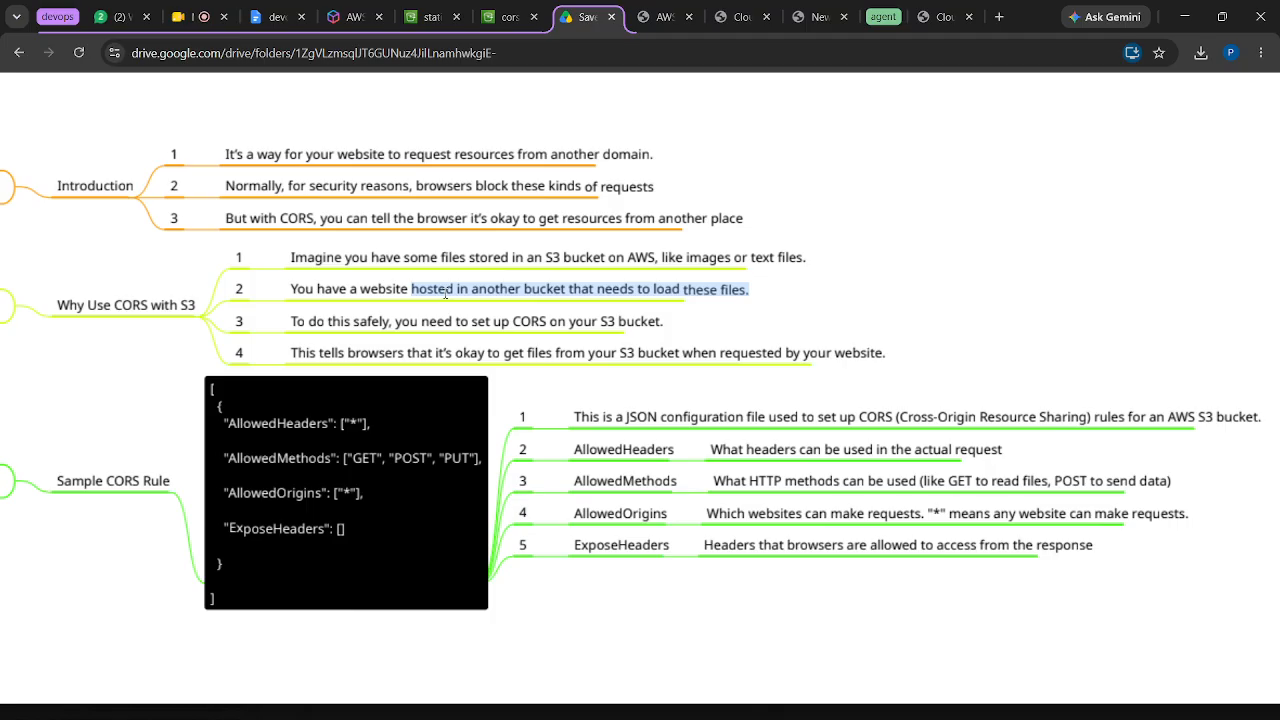
{"action": "left_click_drag", "start_coordinate": [674, 326], "coordinate": [471, 321]}
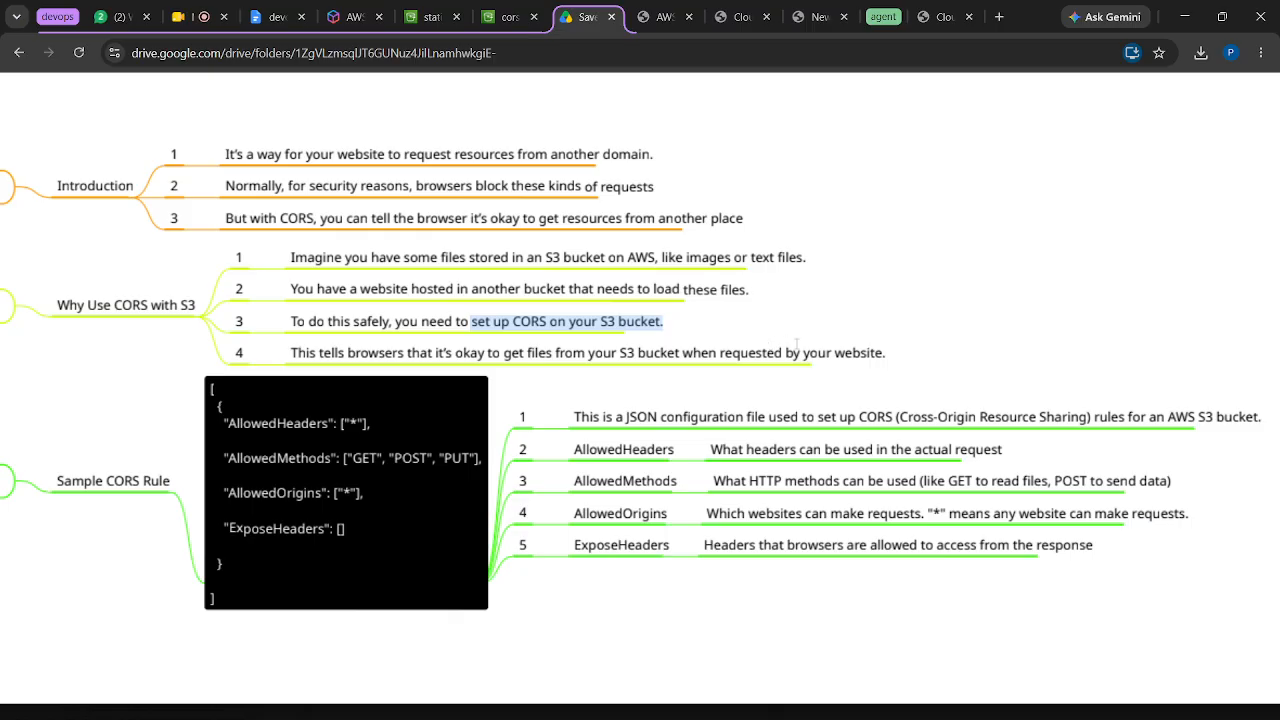
{"action": "left_click_drag", "start_coordinate": [887, 352], "coordinate": [687, 347]}
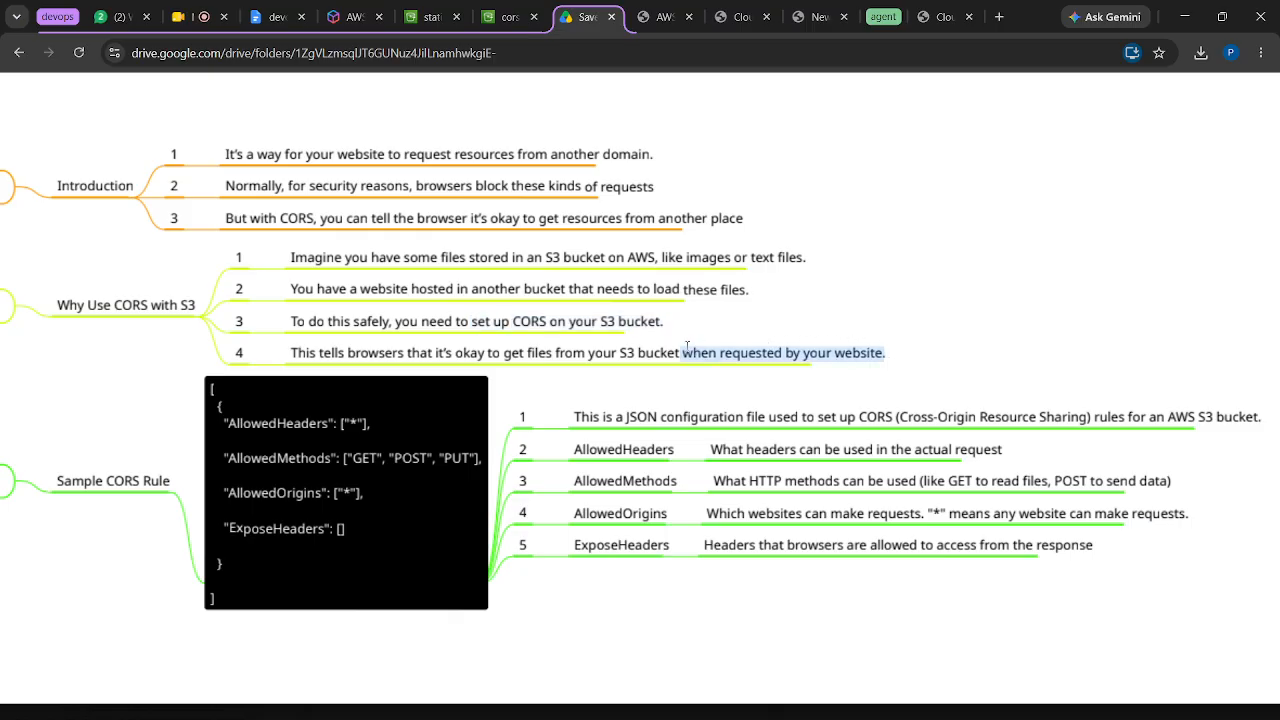
Read the sample CORS rule in the mind map, its JSON configuration note and the explanation of AllowedHeaders
{"action": "left_click", "coordinate": [97, 342]}
{"action": "scroll", "coordinate": [97, 342], "scroll_direction": "up", "scroll_amount": 3}
{"action": "scroll", "coordinate": [97, 342], "scroll_direction": "down", "scroll_amount": 4}
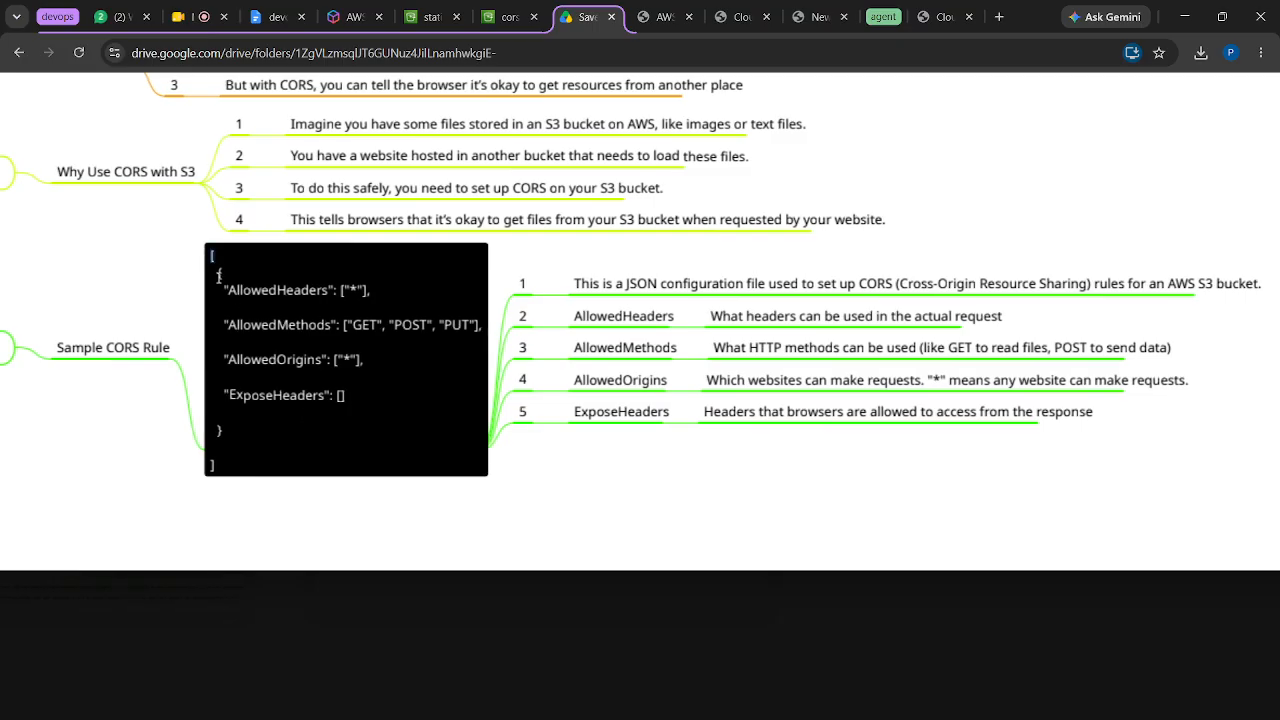
{"action": "left_click_drag", "start_coordinate": [211, 255], "coordinate": [218, 472]}
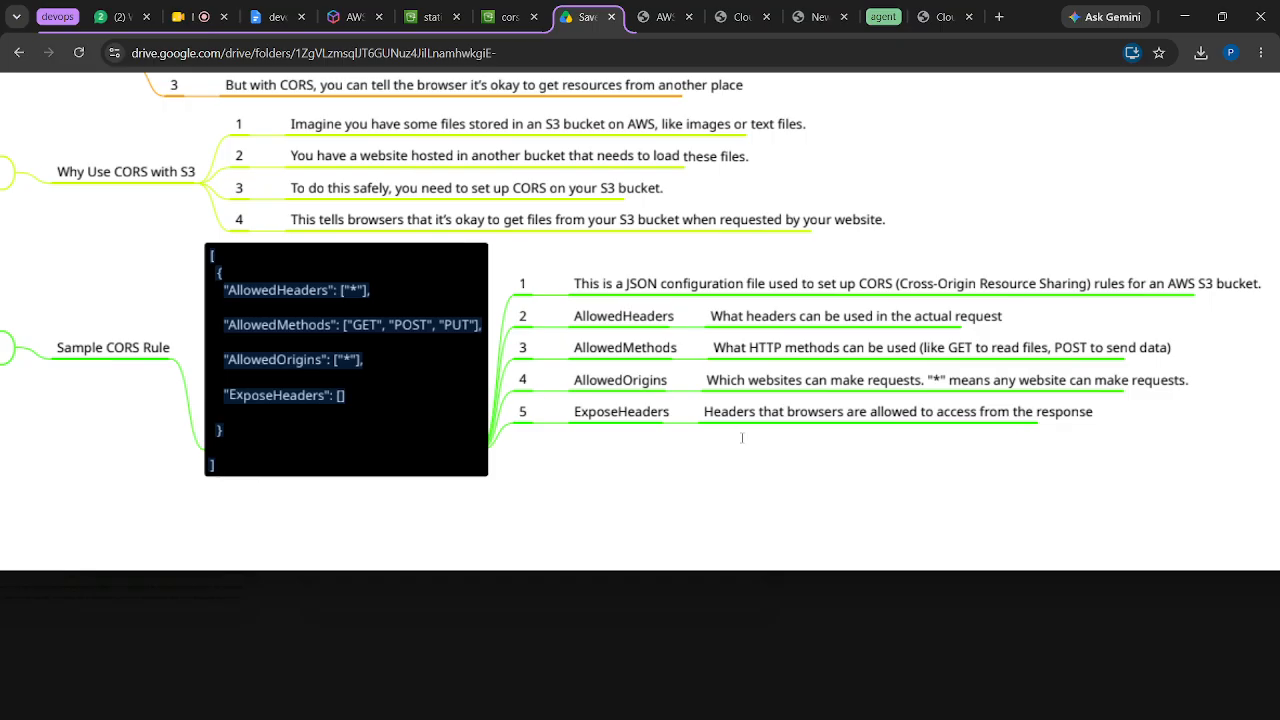
{"action": "scroll", "coordinate": [742, 437], "scroll_direction": "right", "scroll_amount": 2}
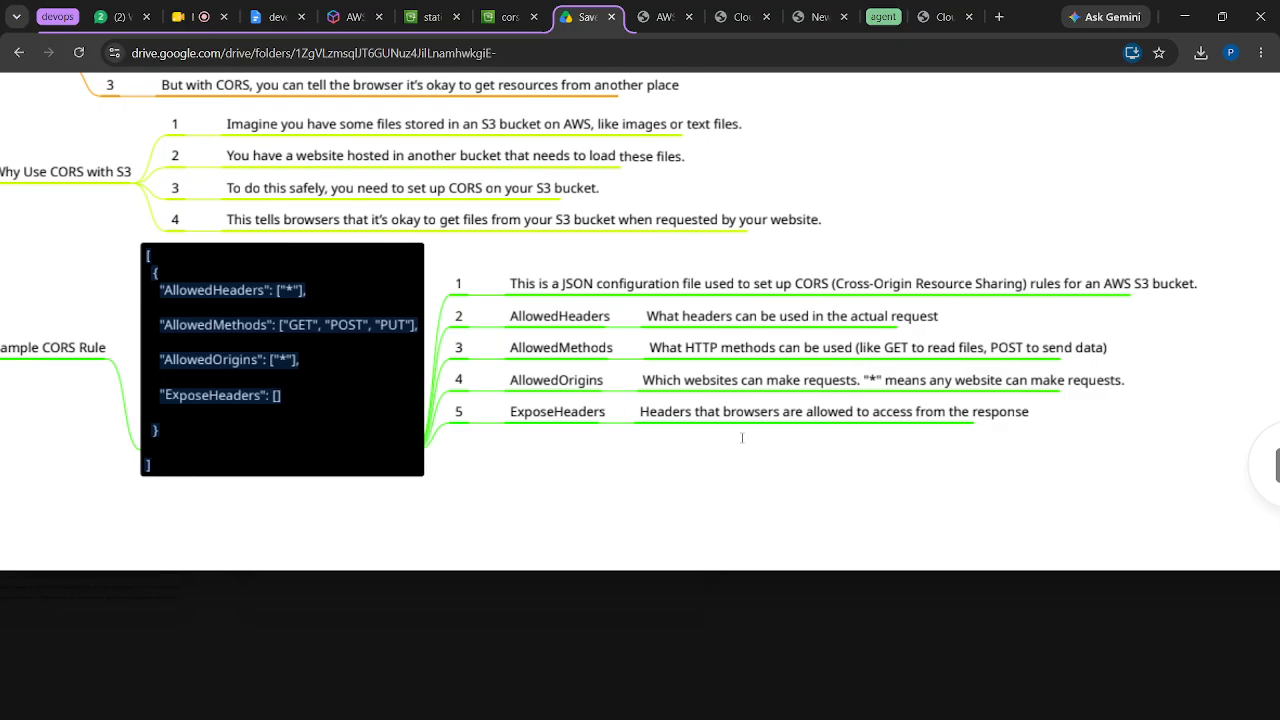
{"action": "left_click_drag", "start_coordinate": [488, 286], "coordinate": [733, 280]}
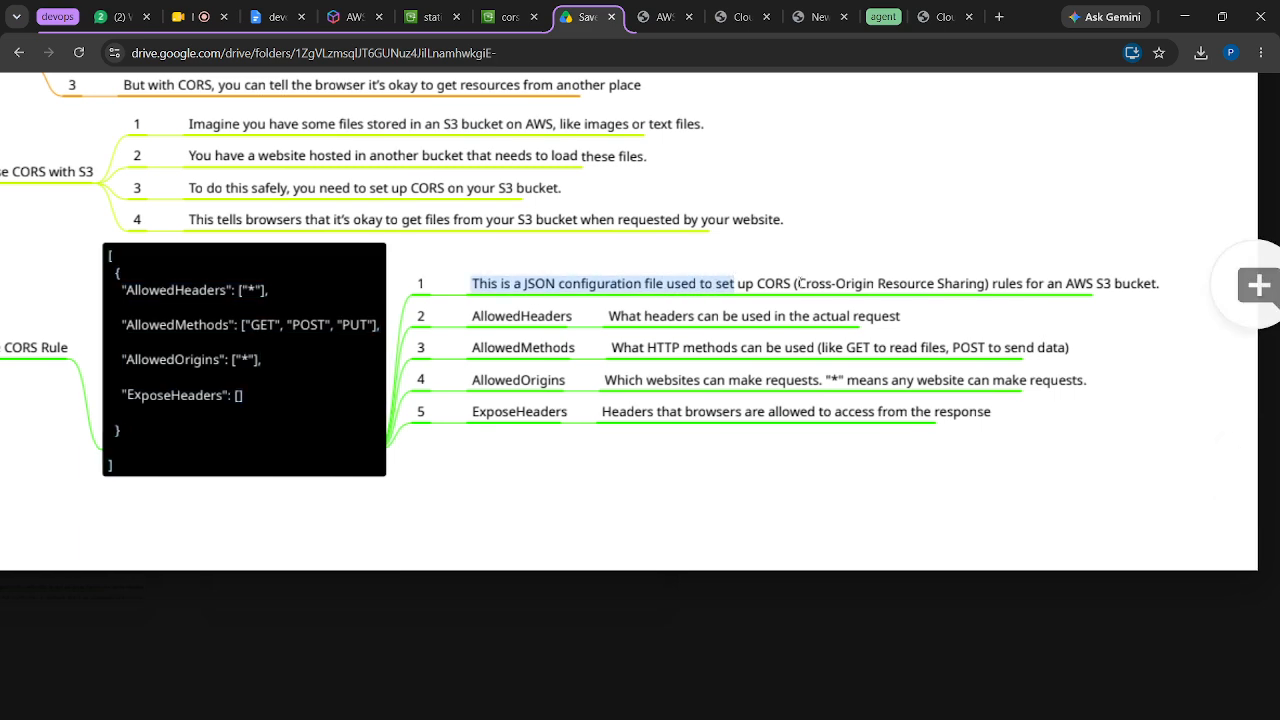
{"action": "left_click_drag", "start_coordinate": [757, 284], "coordinate": [989, 284]}
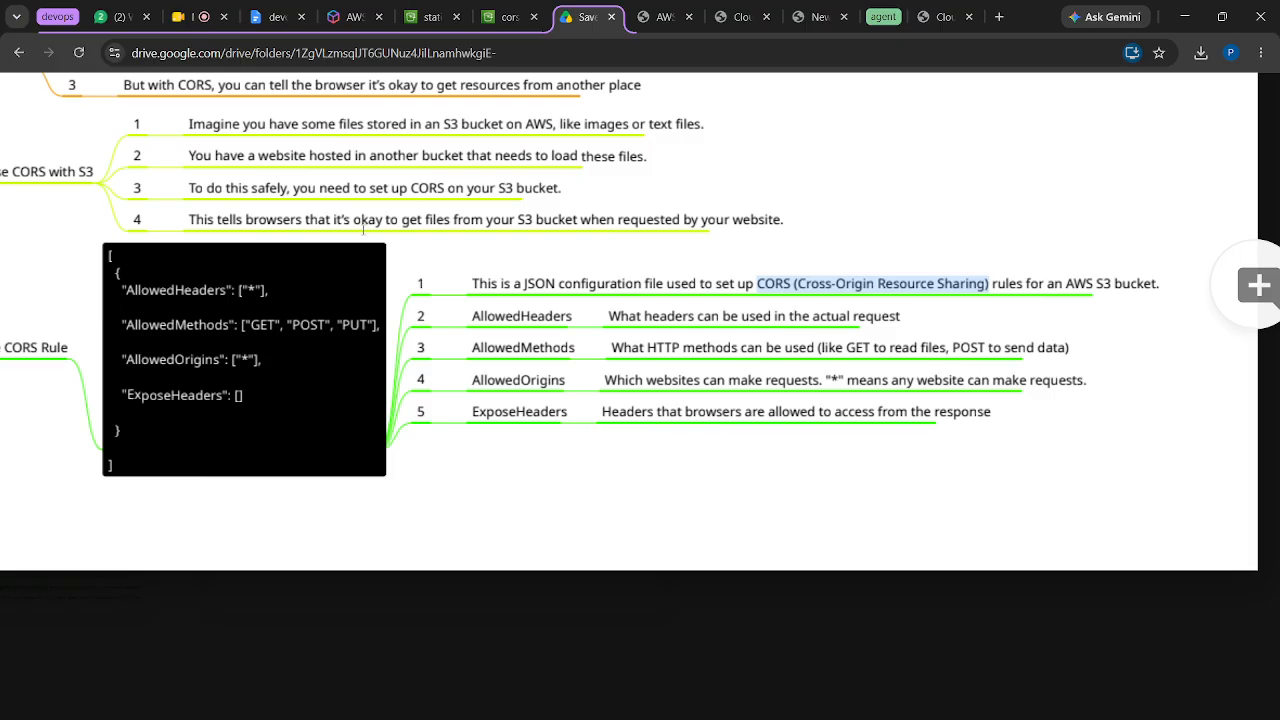
{"action": "left_click_drag", "start_coordinate": [124, 288], "coordinate": [225, 287]}
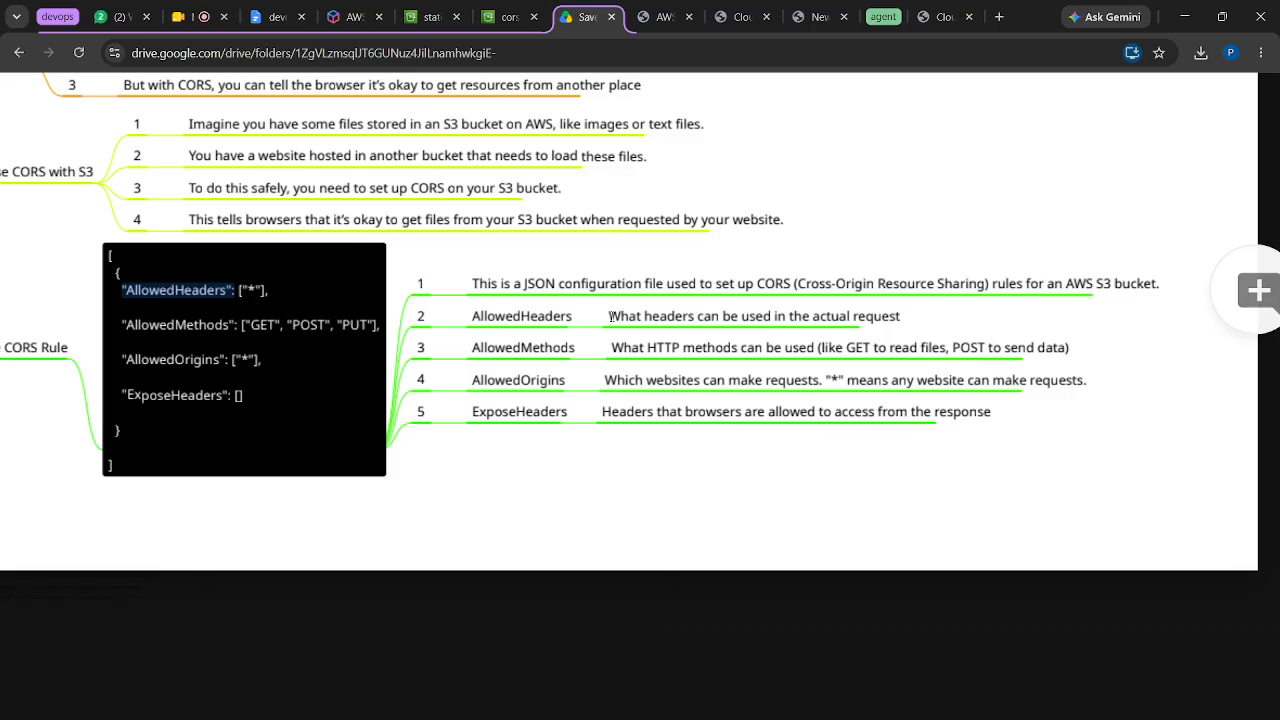
{"action": "left_click_drag", "start_coordinate": [605, 318], "coordinate": [900, 318]}
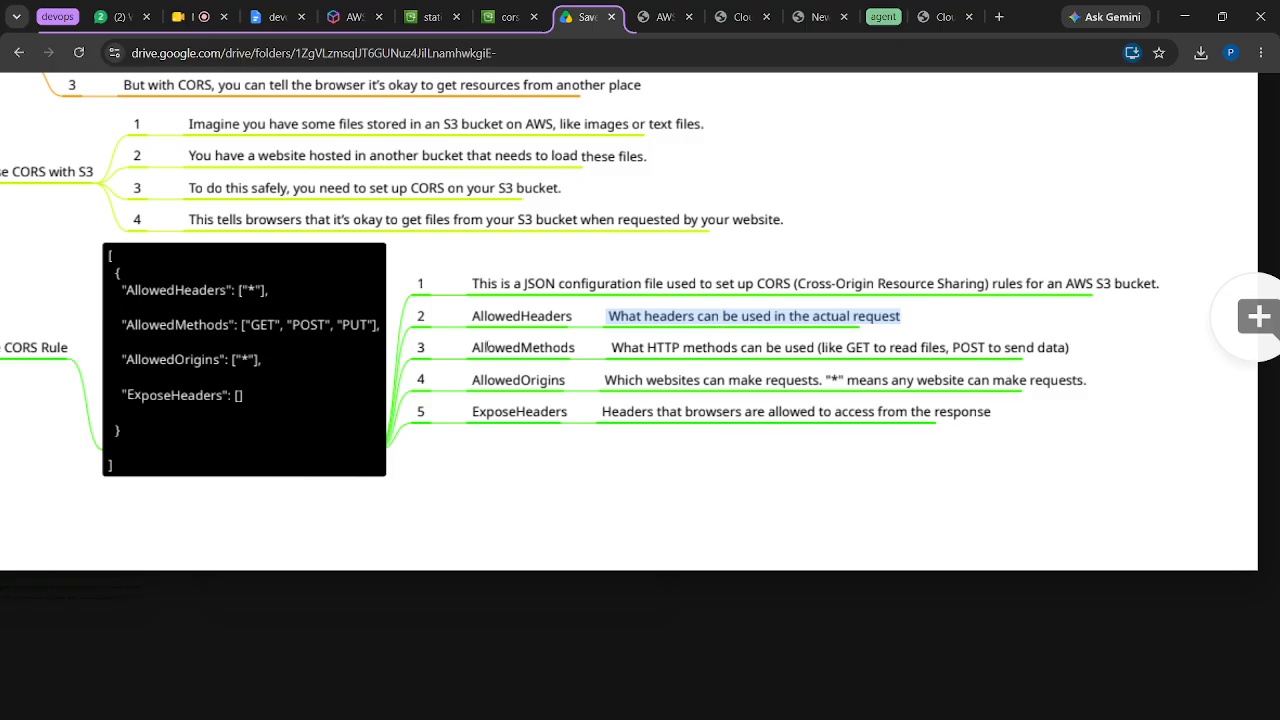
Read the explanations of AllowedMethods, AllowedOrigins and ExposeHeaders beside the sample CORS rule
{"action": "left_click_drag", "start_coordinate": [469, 349], "coordinate": [573, 347]}
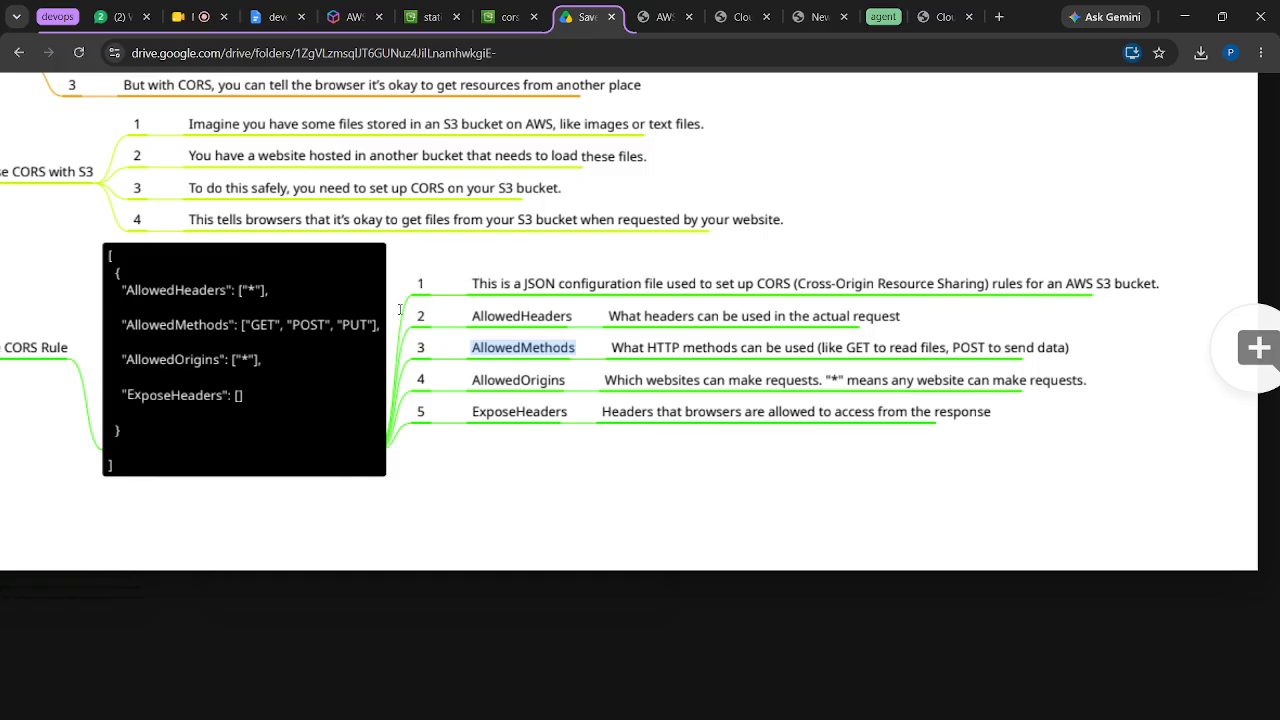
{"action": "left_click_drag", "start_coordinate": [273, 324], "coordinate": [277, 324]}
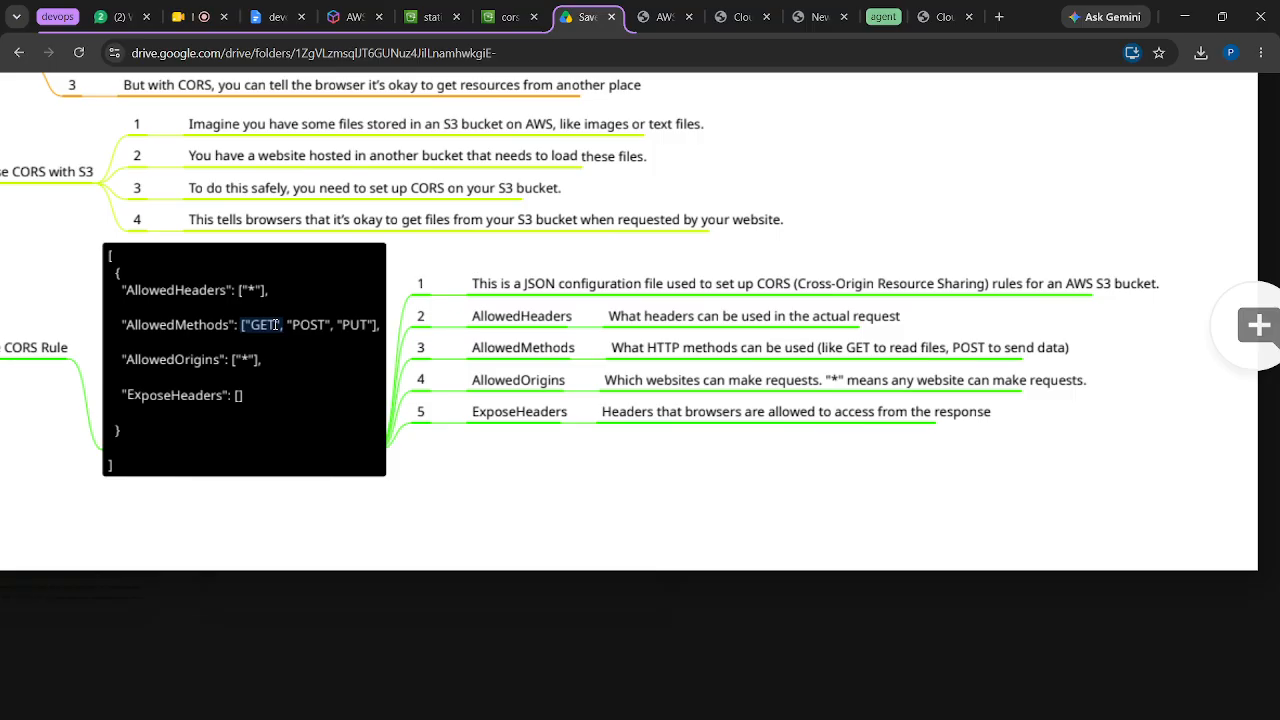
{"action": "double_click", "coordinate": [476, 348]}
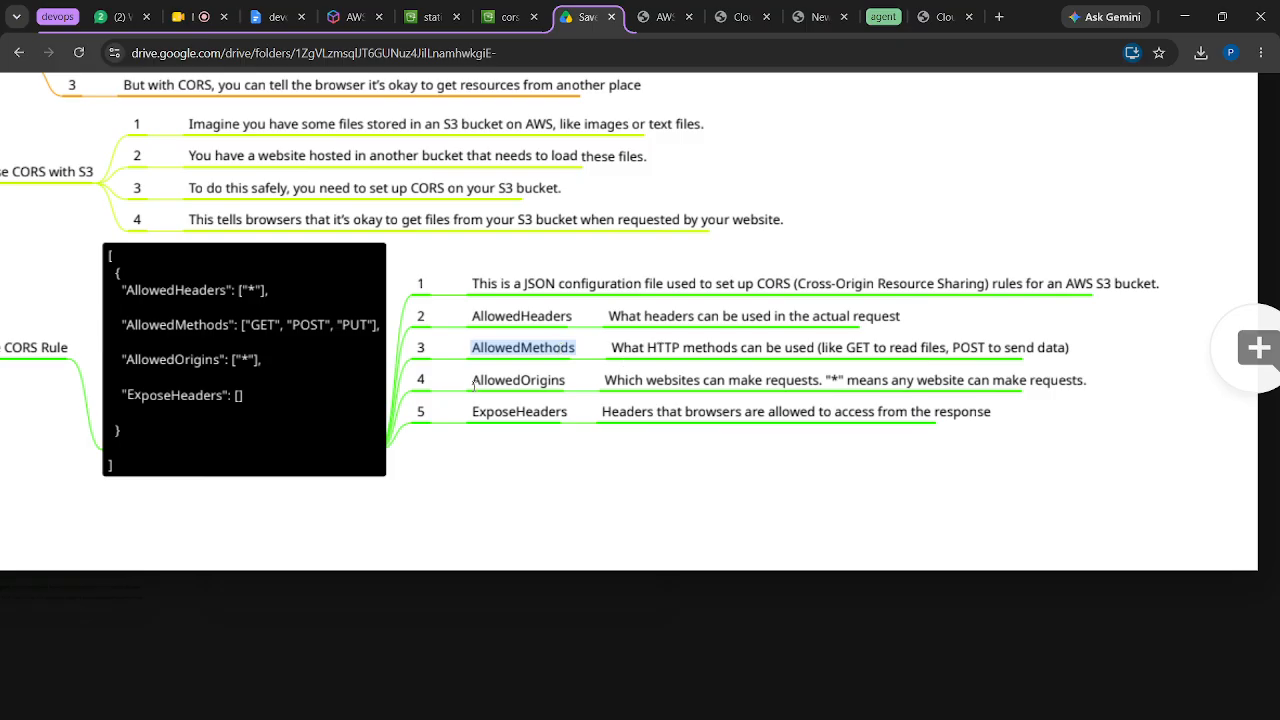
{"action": "double_click", "coordinate": [476, 381]}
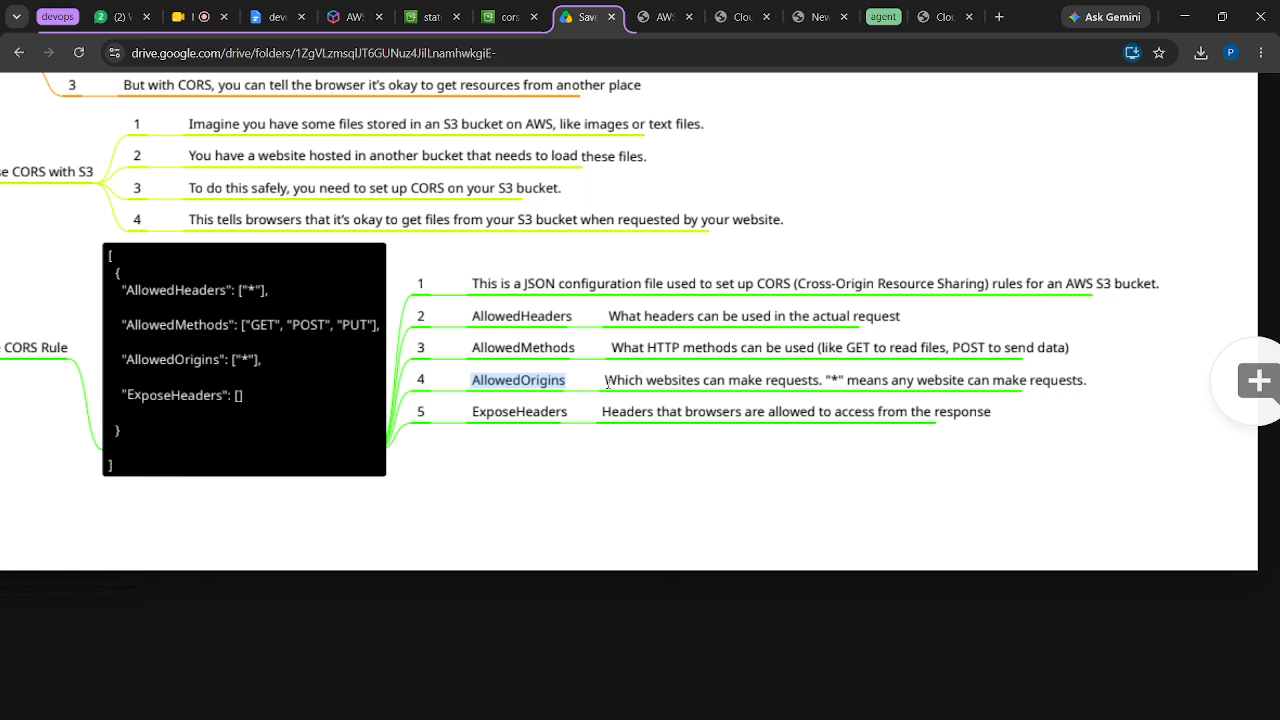
{"action": "left_click_drag", "start_coordinate": [605, 382], "coordinate": [822, 381]}
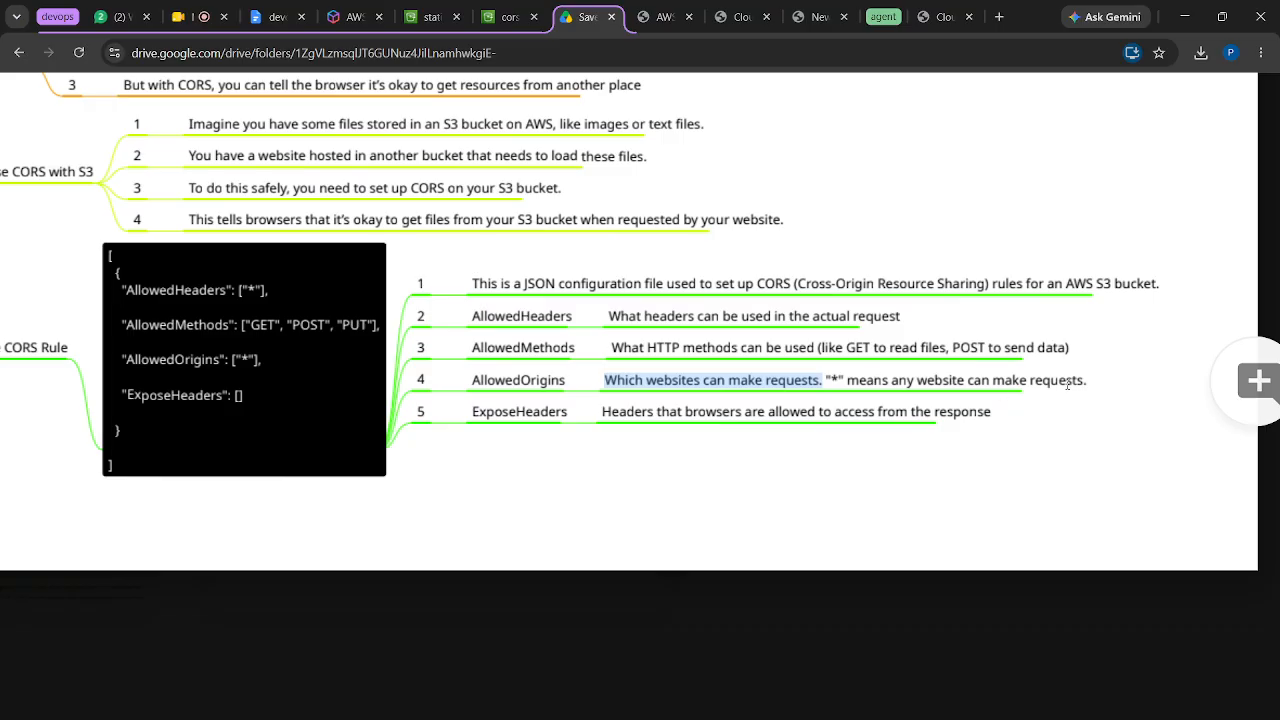
{"action": "left_click_drag", "start_coordinate": [1086, 381], "coordinate": [885, 381]}
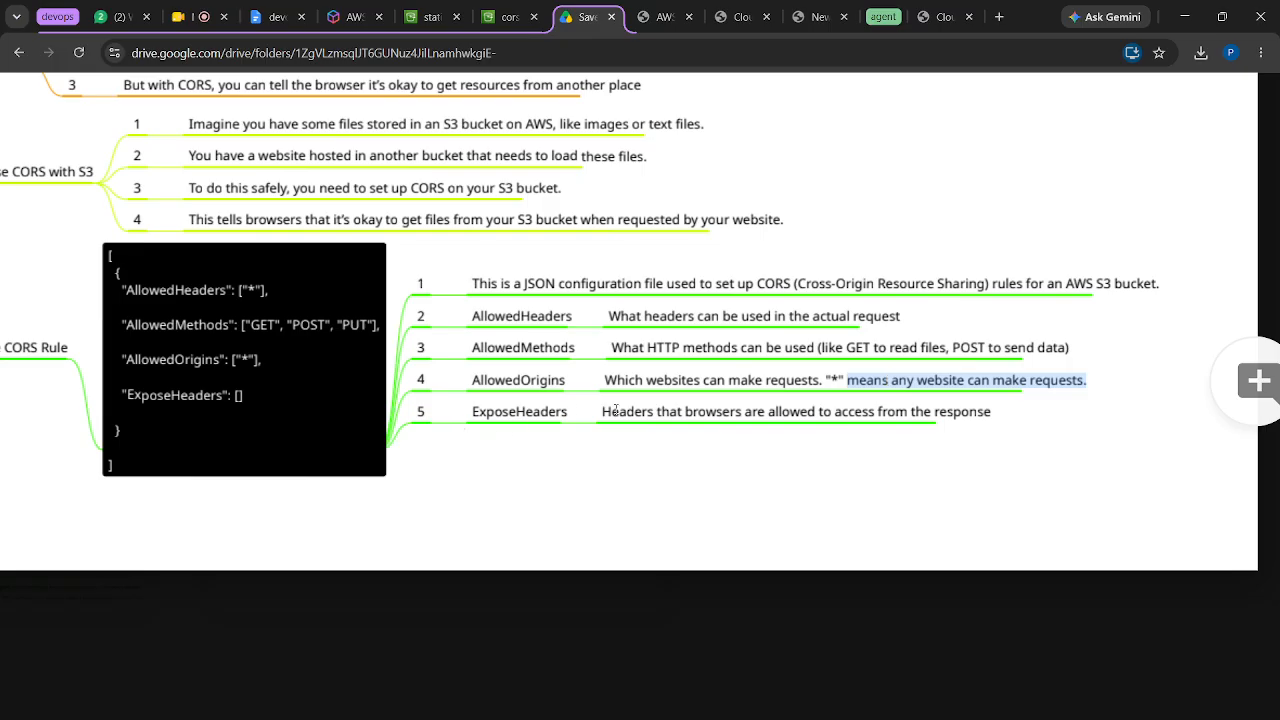
{"action": "left_click_drag", "start_coordinate": [642, 413], "coordinate": [831, 412]}
{"action": "left_click_drag", "start_coordinate": [998, 406], "coordinate": [716, 426]}
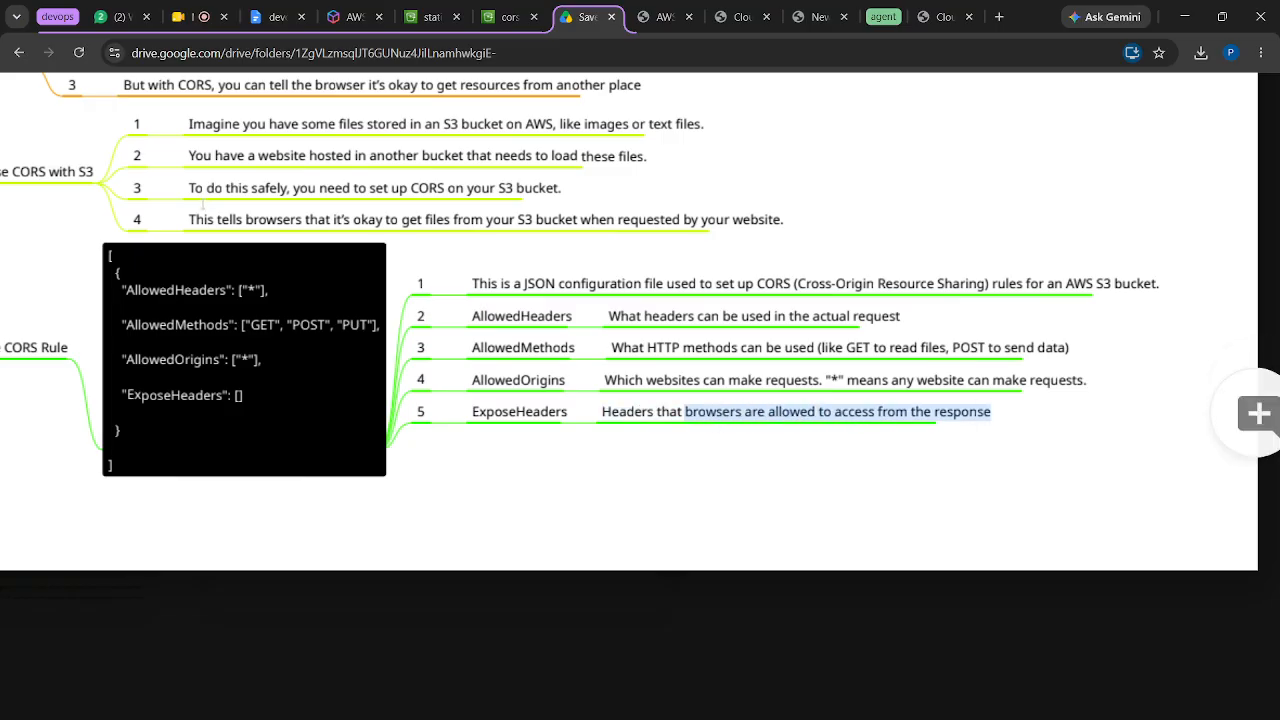
Copy the entire sample CORS rule JSON and go to the cross-origin resource sharing section in the S3 permissions of cors-storage-files
{"action": "left_click_drag", "start_coordinate": [109, 254], "coordinate": [121, 464]}
{"action": "key", "text": "ctrl+c"}
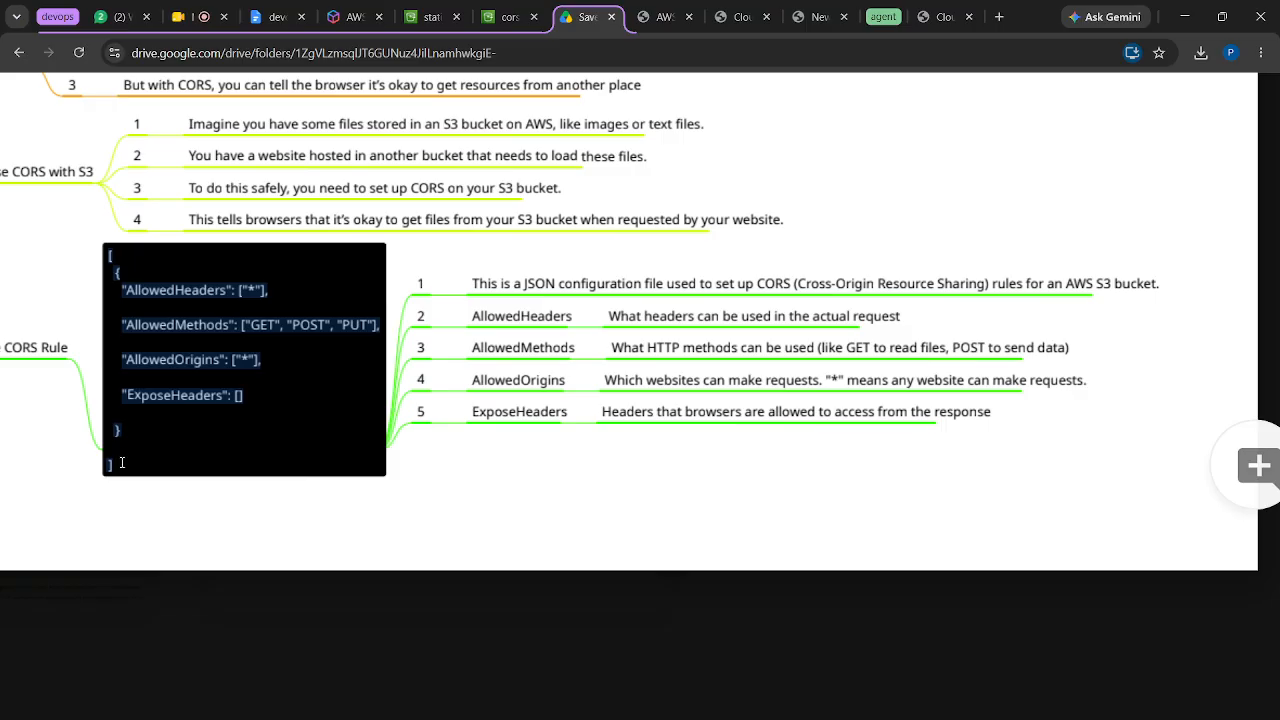
{"action": "left_click", "coordinate": [500, 17]}
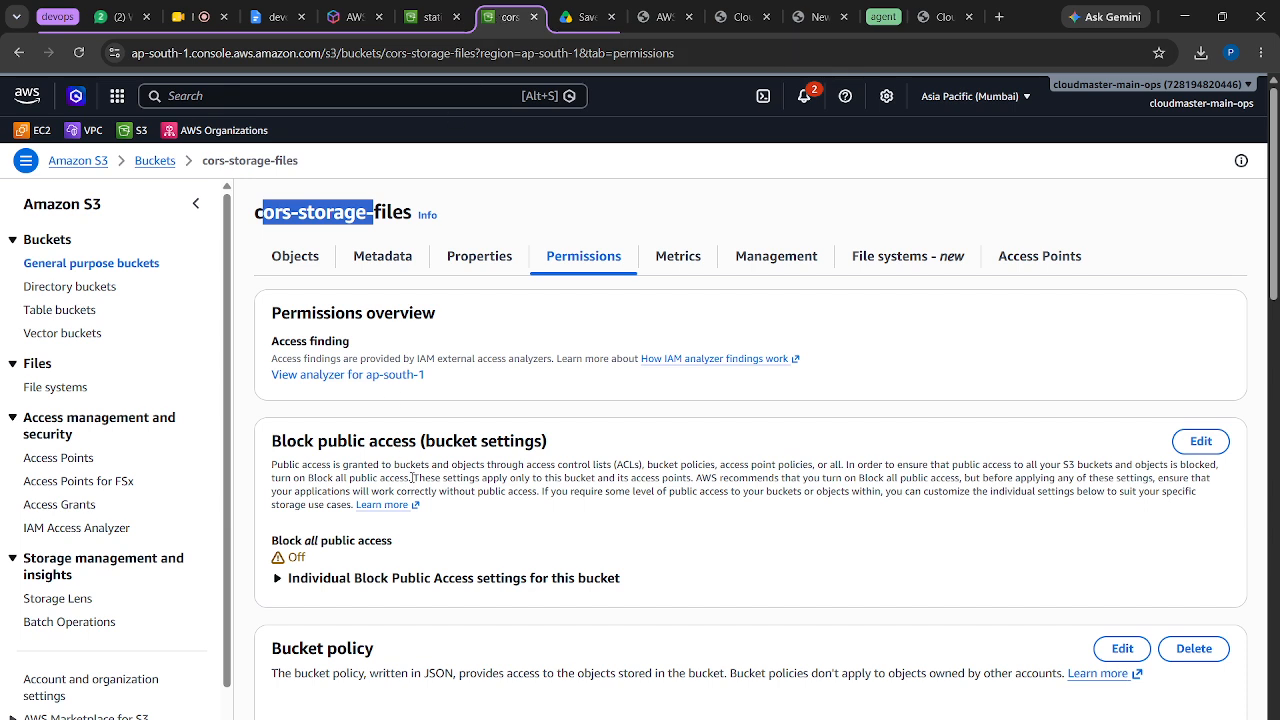
{"action": "left_click", "coordinate": [315, 259]}
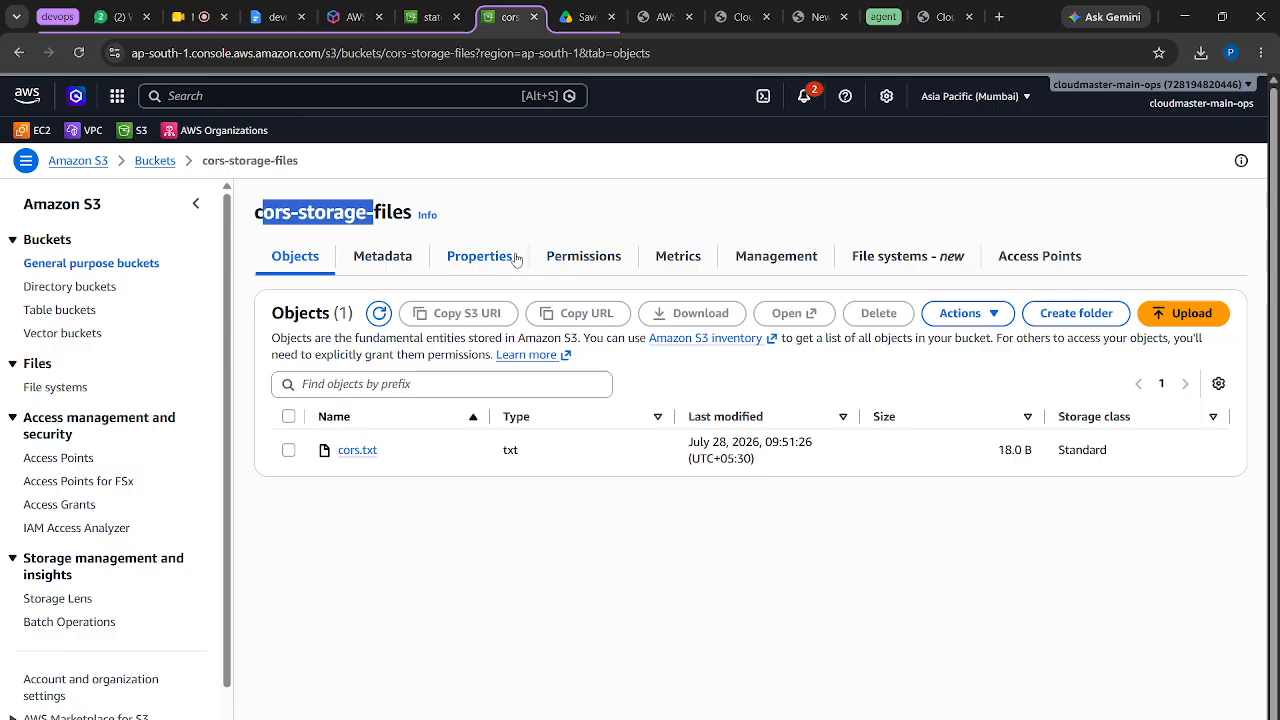
{"action": "left_click", "coordinate": [583, 255]}
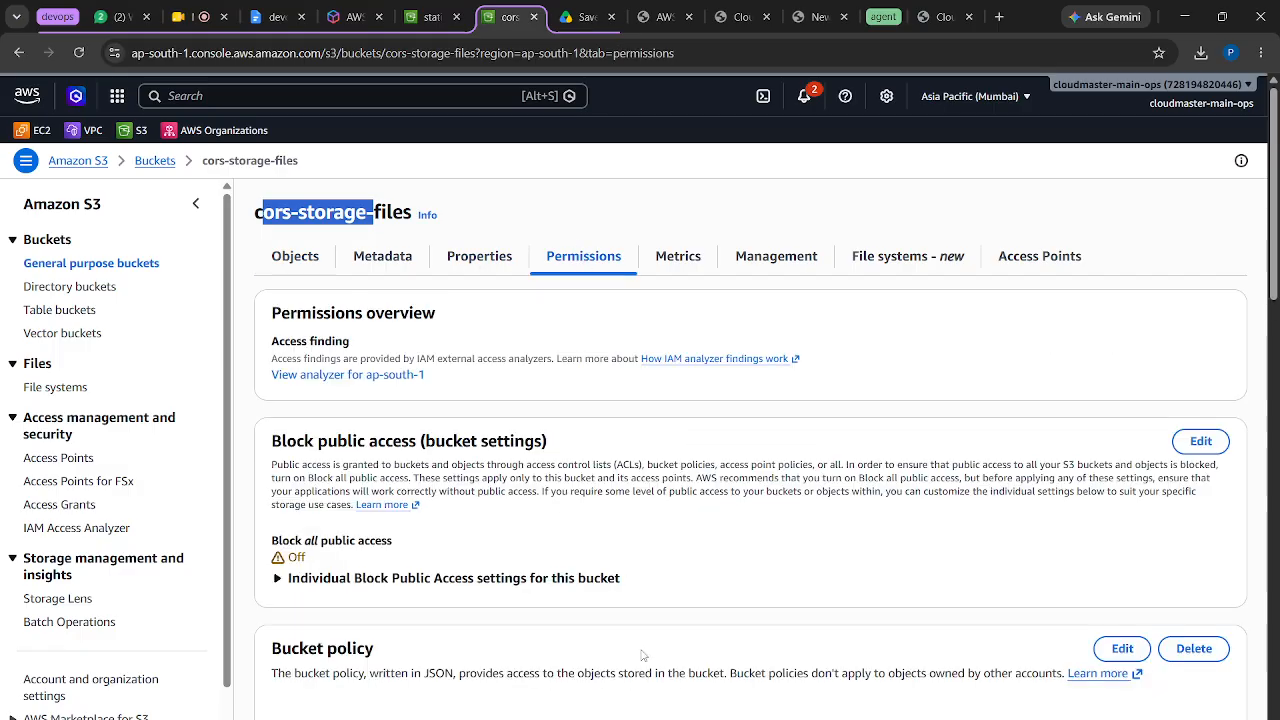
{"action": "scroll", "coordinate": [643, 657], "scroll_direction": "down", "scroll_amount": 5}
{"action": "scroll", "coordinate": [643, 657], "scroll_direction": "down", "scroll_amount": 10}
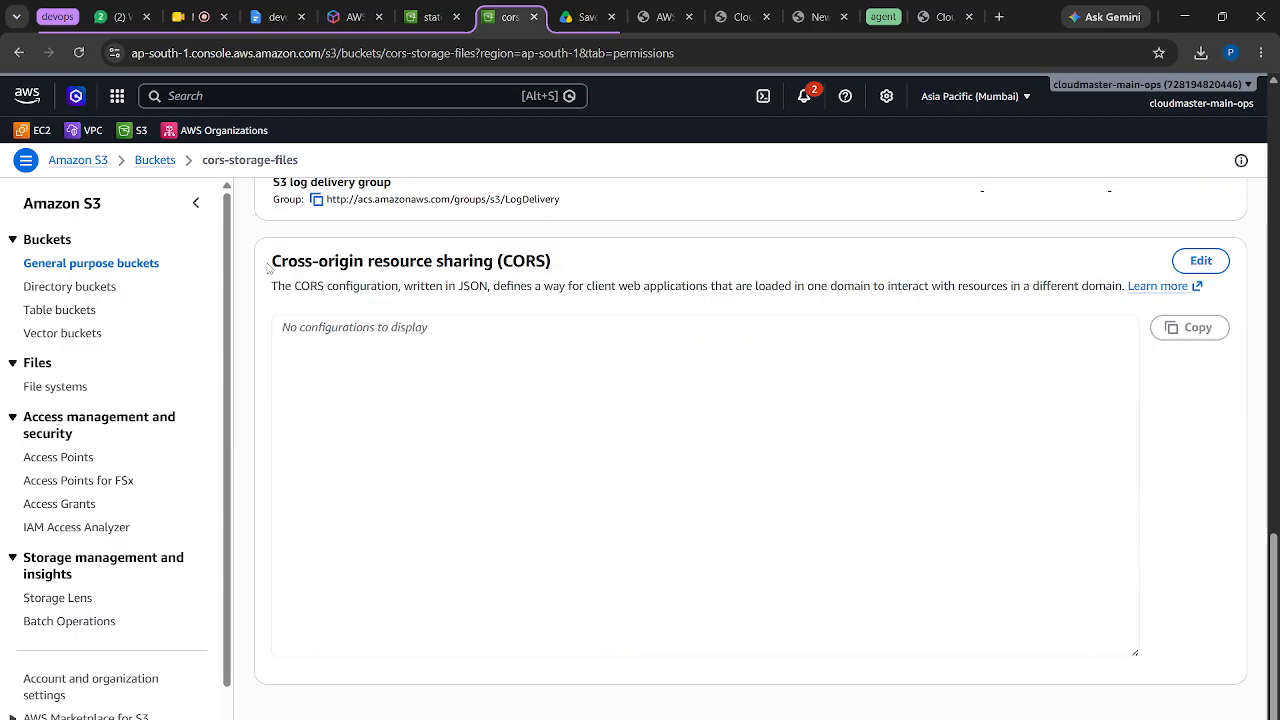
{"action": "left_click_drag", "start_coordinate": [270, 262], "coordinate": [484, 262]}
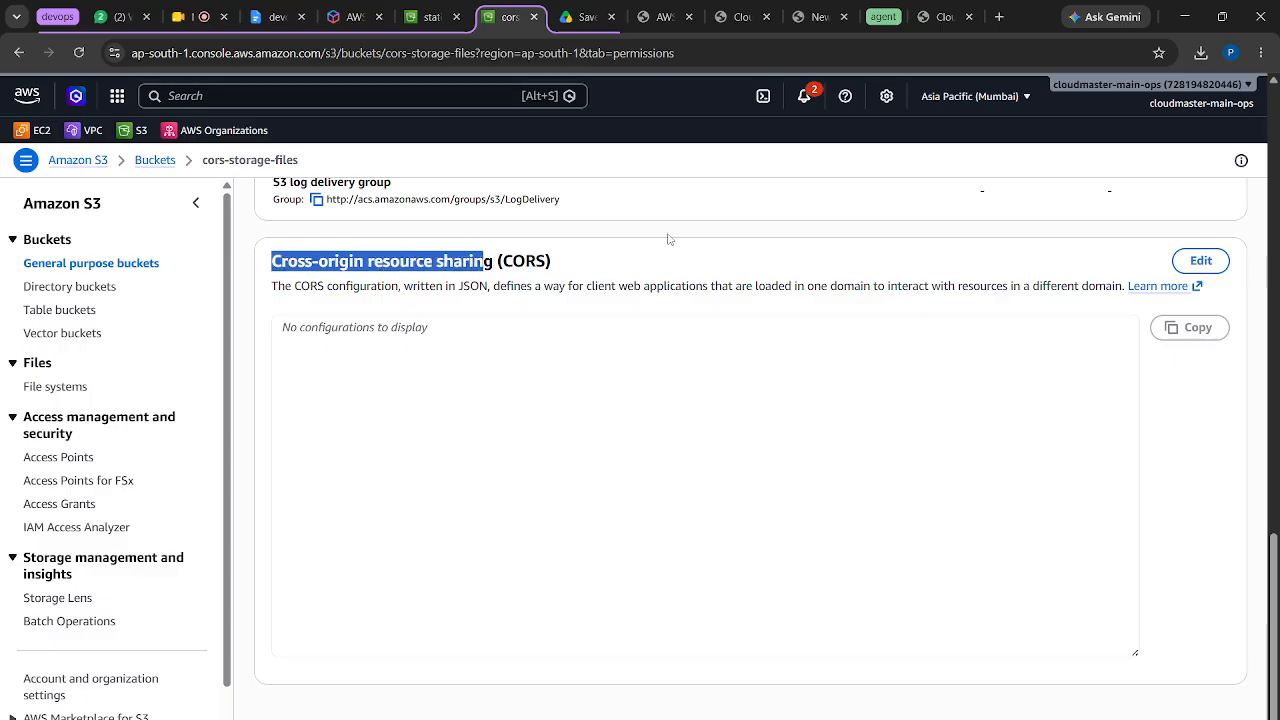
Enter a CORS configuration for the cors-storage-files bucket allowing all headers and origins, methods GET, POST and PUT, and empty ExposeHeaders
{"action": "left_click", "coordinate": [1198, 260]}
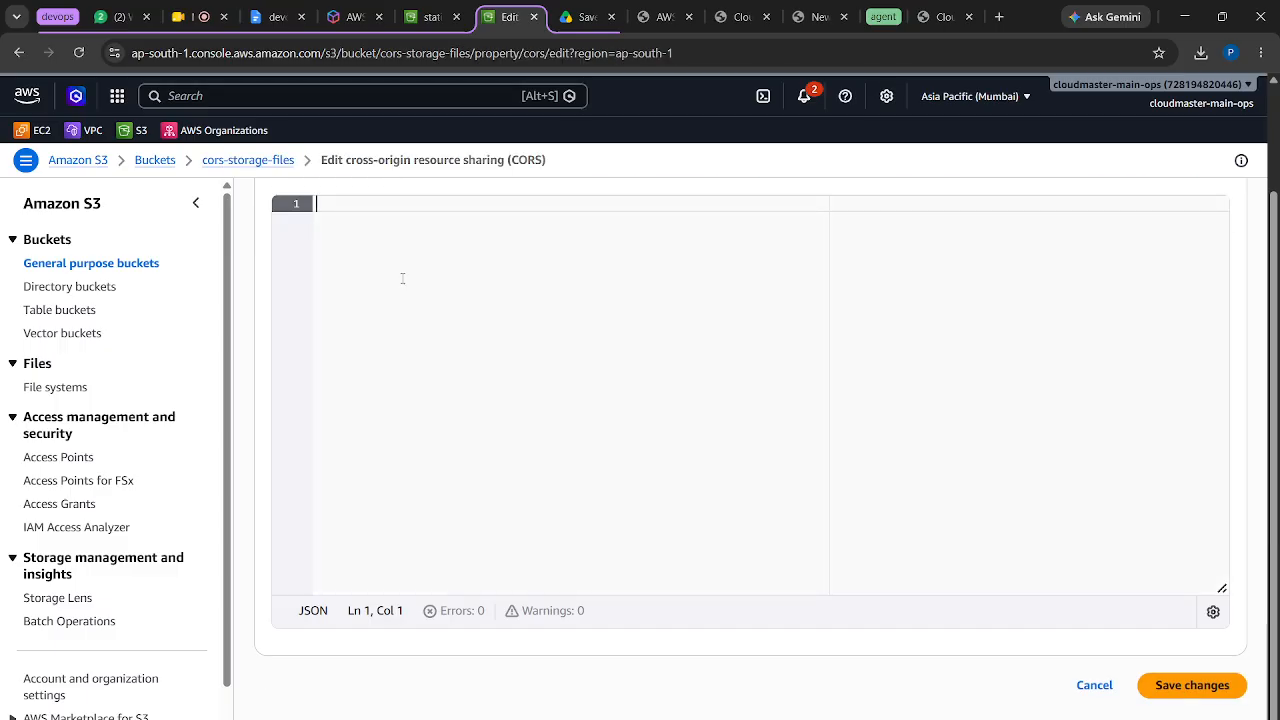
{"action": "key", "text": "ctrl+v"}
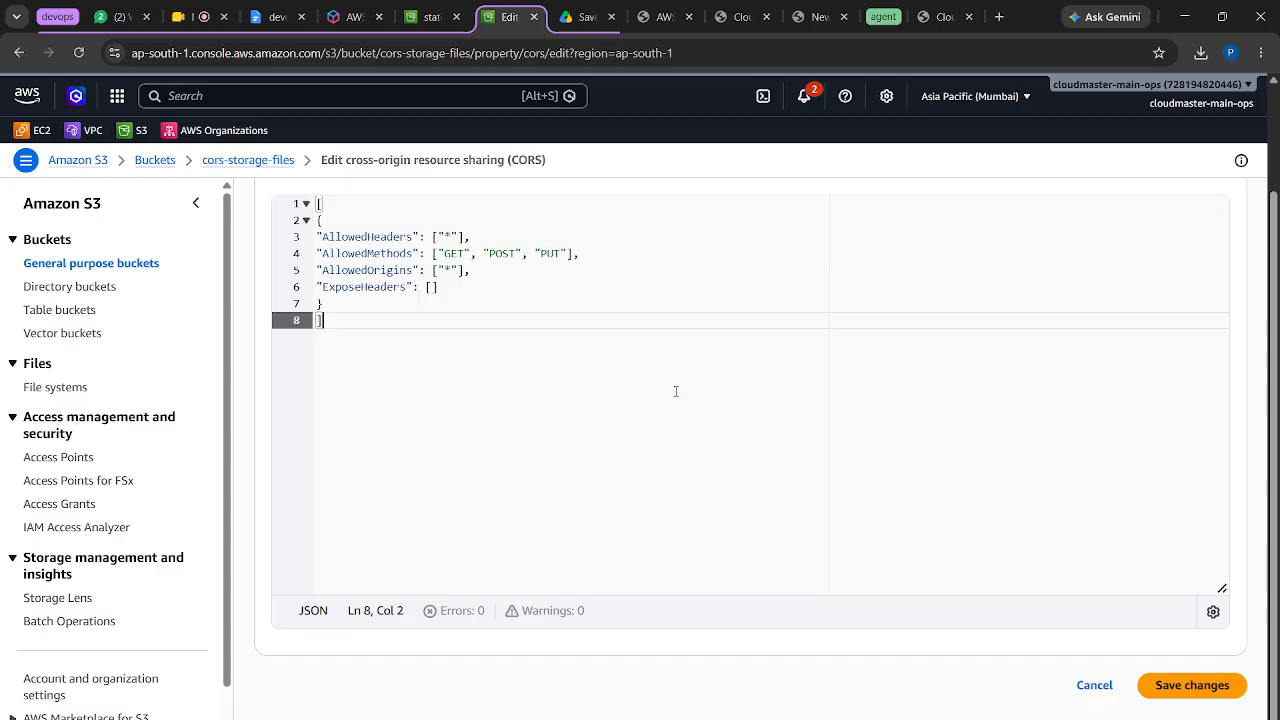
{"action": "left_click", "coordinate": [562, 253]}
{"action": "left_click_drag", "start_coordinate": [562, 253], "coordinate": [485, 258]}
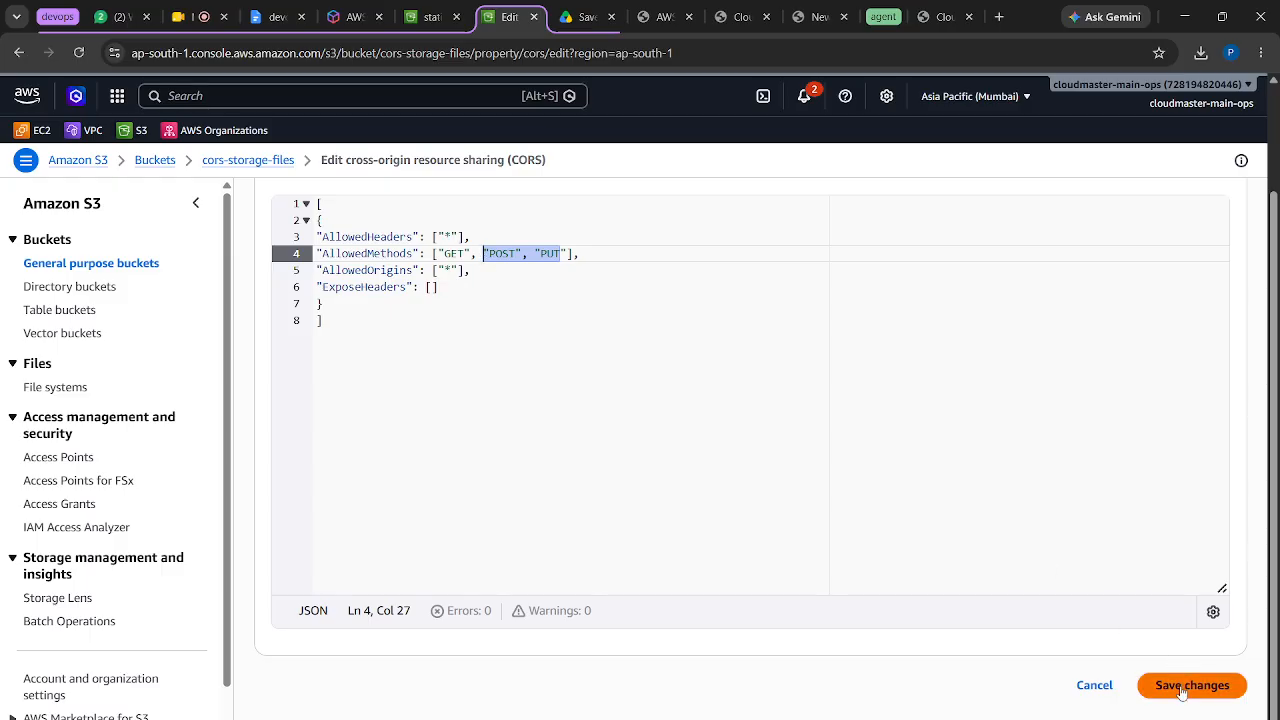
Run the CORS test on the CloudMaster Academy CORS Testing Page and dismiss the alert
{"action": "left_click", "coordinate": [941, 18]}
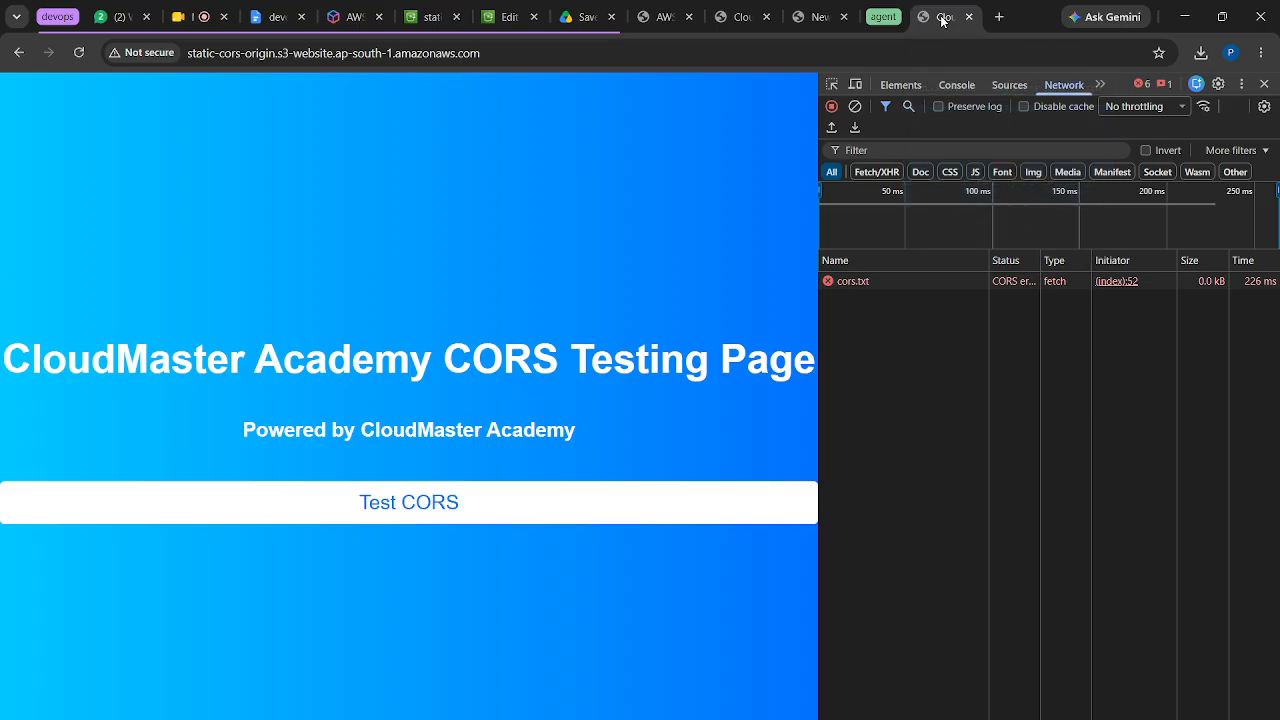
{"action": "left_click", "coordinate": [406, 505]}
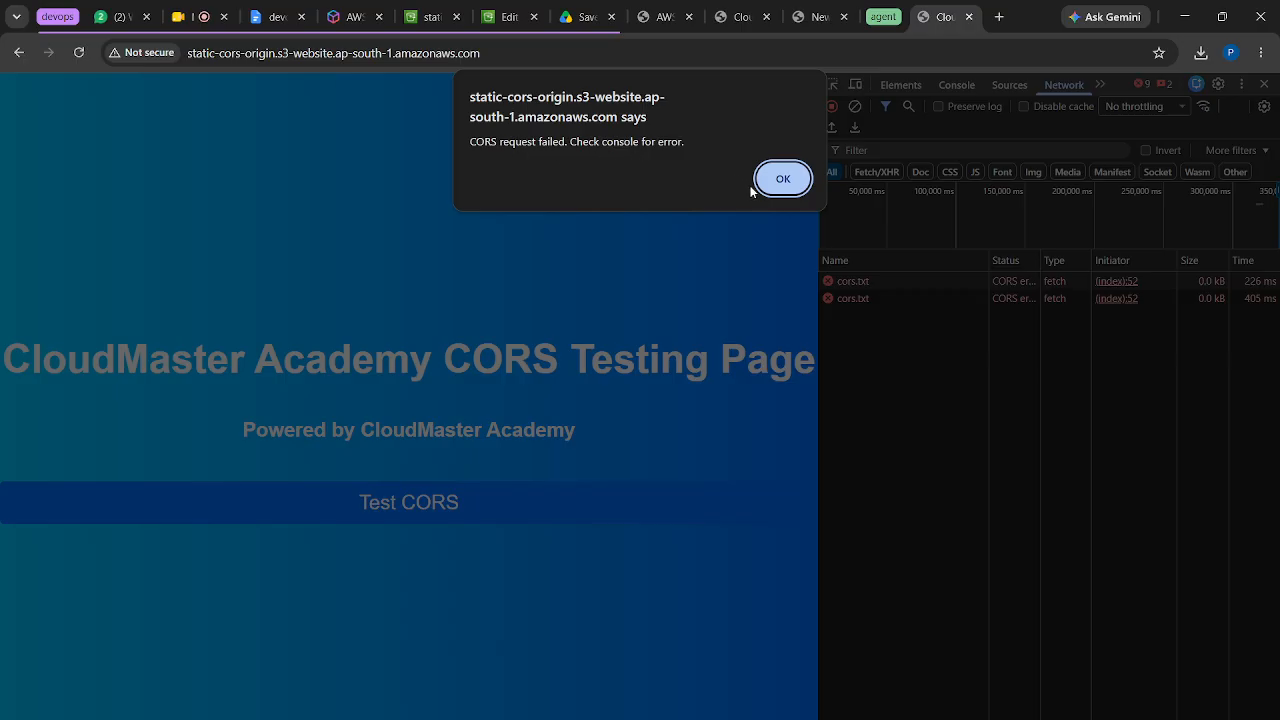
{"action": "left_click", "coordinate": [787, 186]}
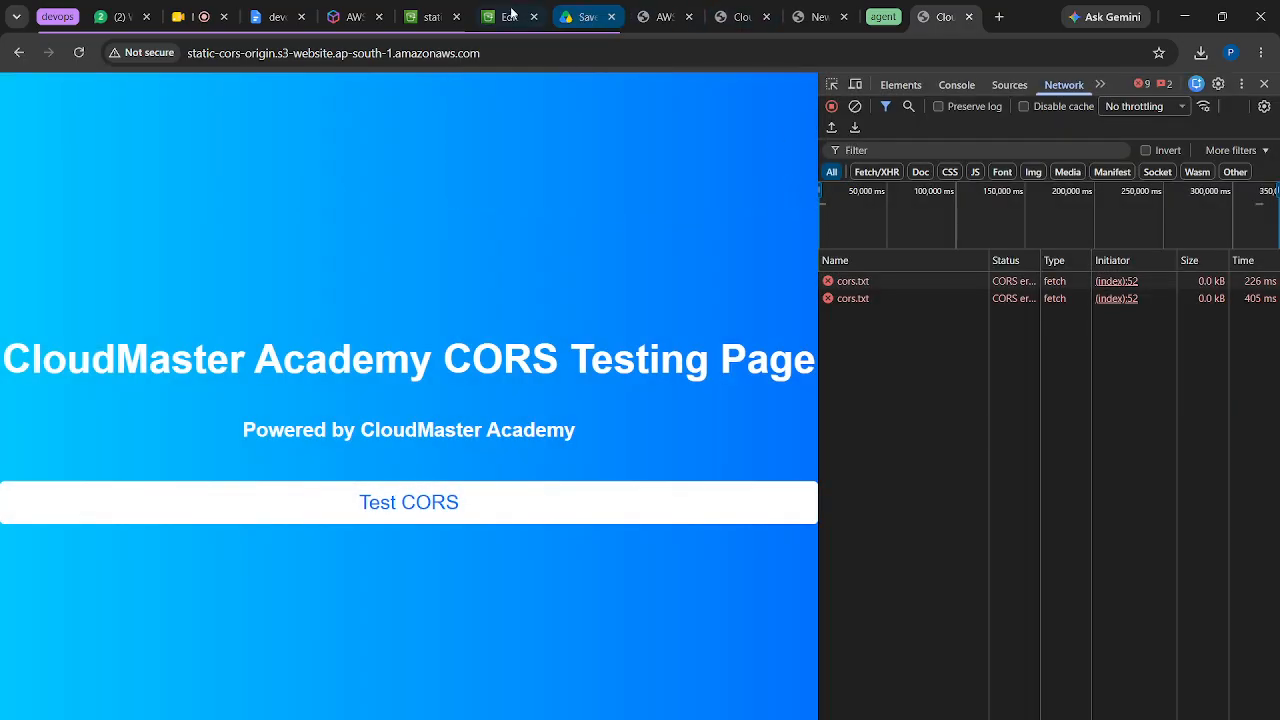
Save the CORS configuration of the cors-storage-files bucket and dismiss the notification
{"action": "left_click", "coordinate": [509, 17]}
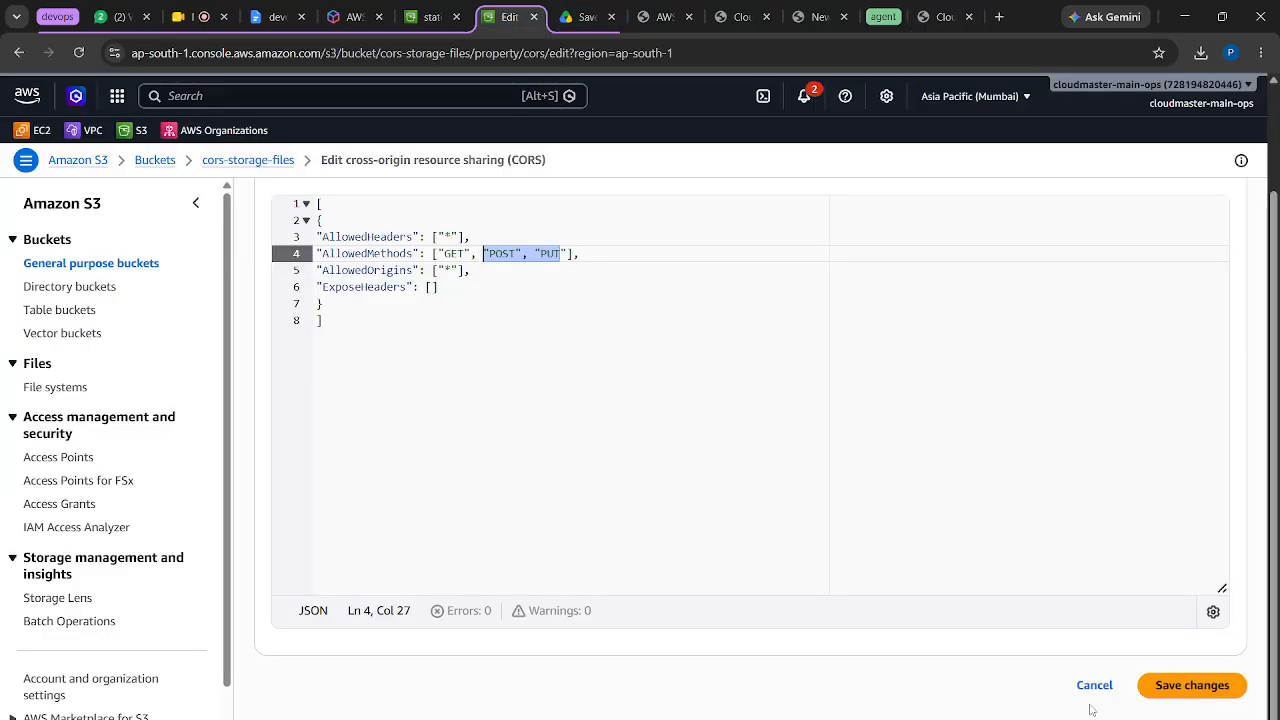
{"action": "left_click", "coordinate": [1195, 686]}
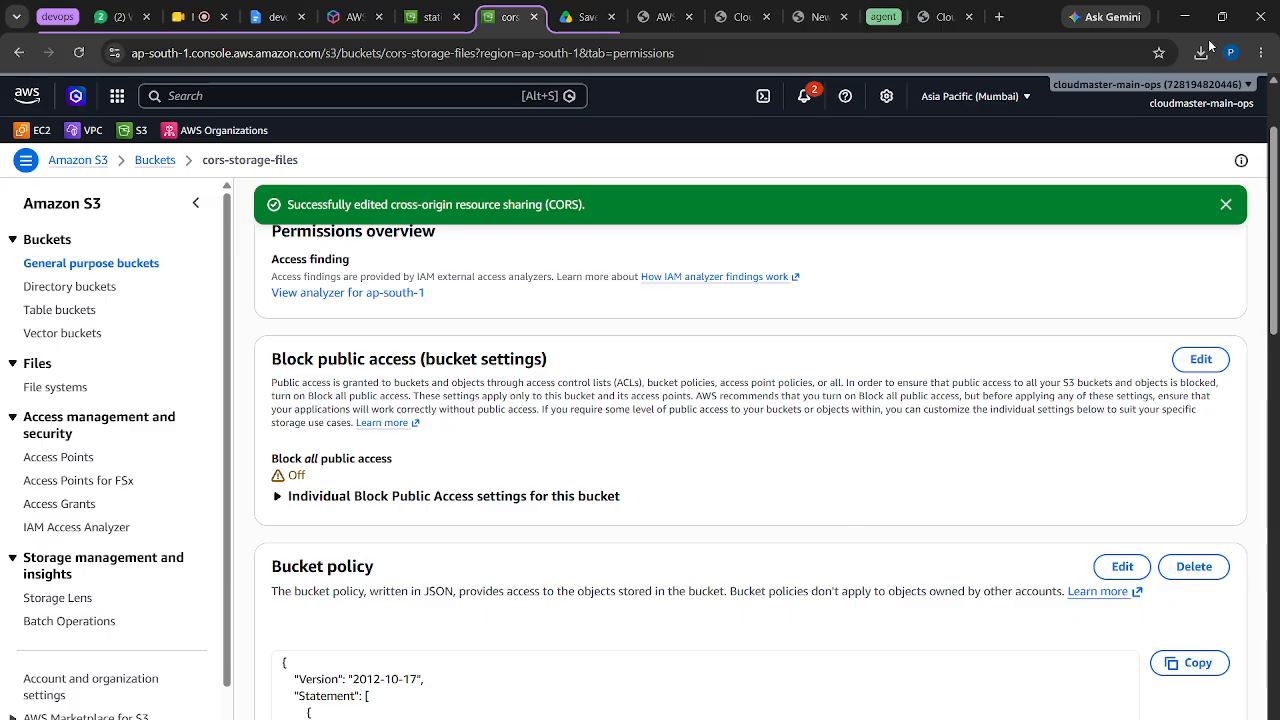
{"action": "left_click", "coordinate": [1227, 205]}
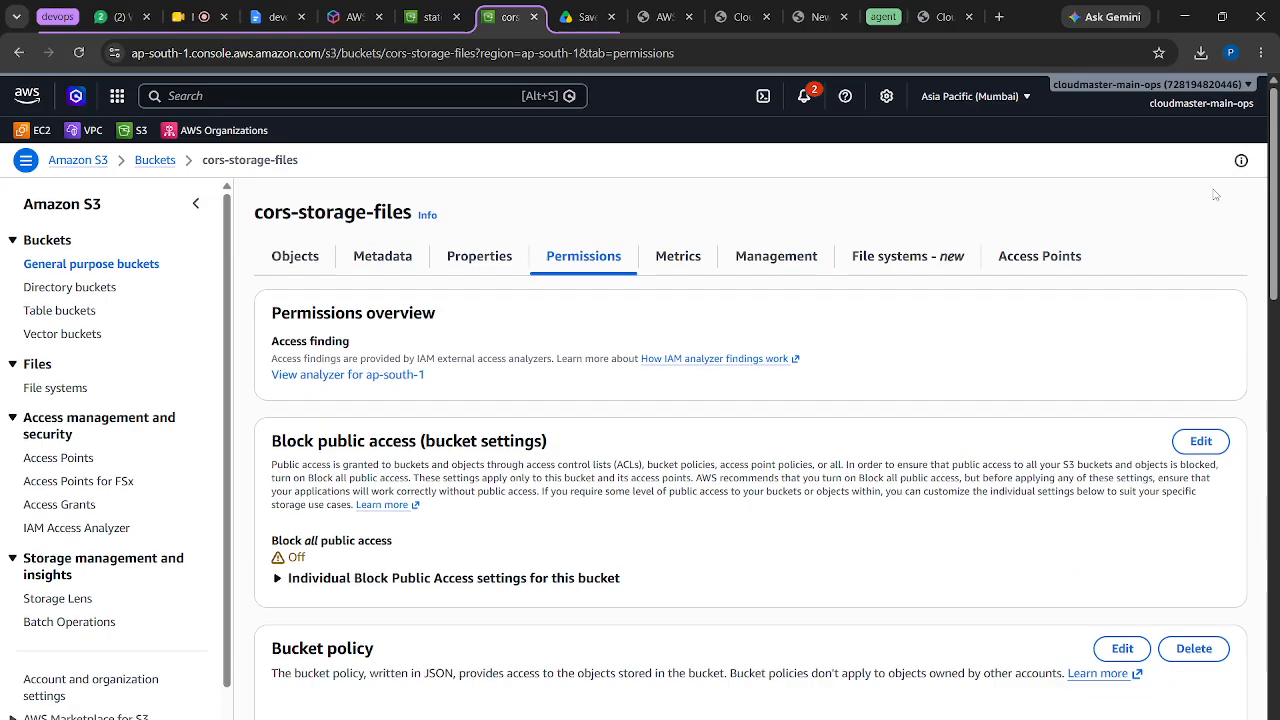
Reload the CORS testing page, rerun the CORS test and download the test file
{"action": "left_click", "coordinate": [940, 17]}
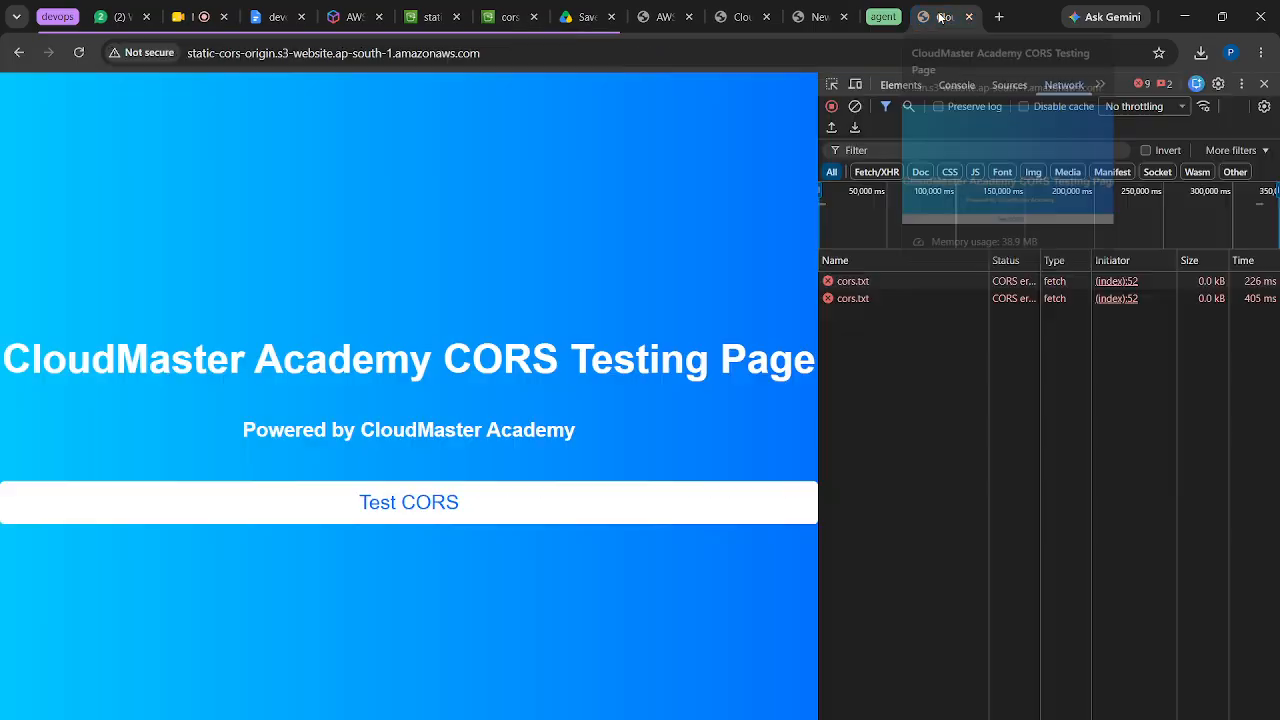
{"action": "left_click", "coordinate": [80, 57]}
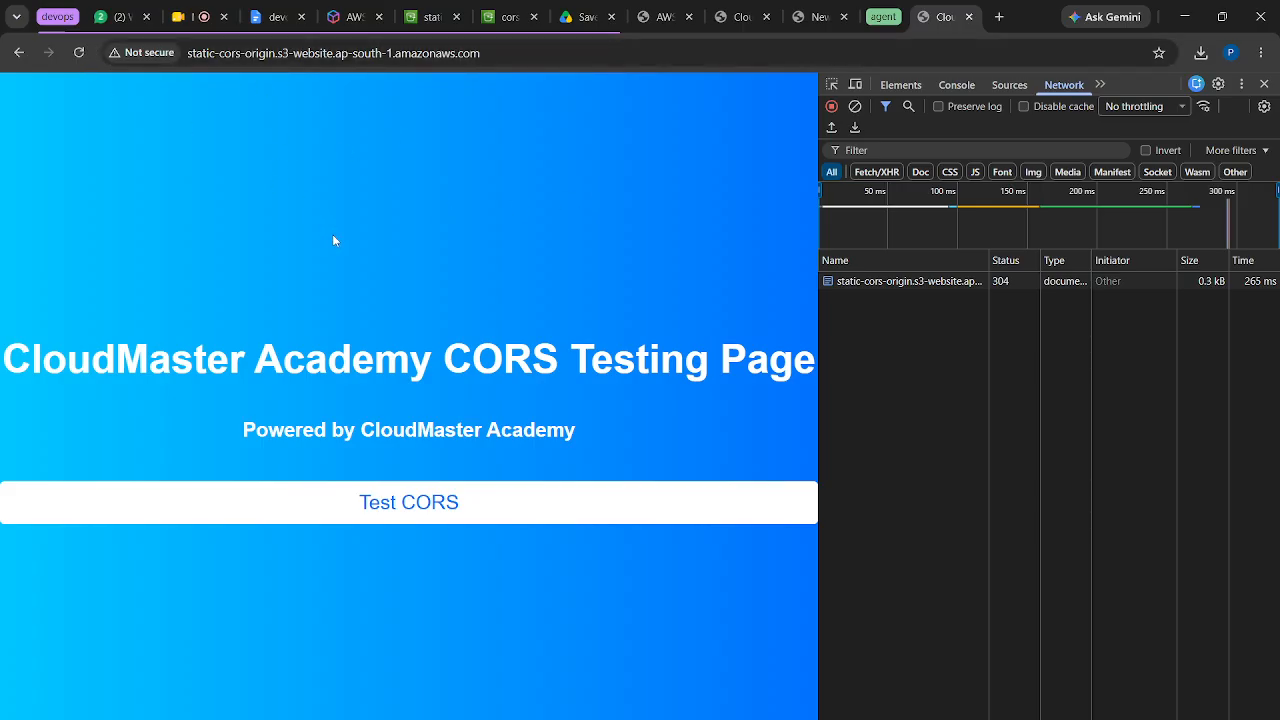
{"action": "left_click", "coordinate": [438, 512]}
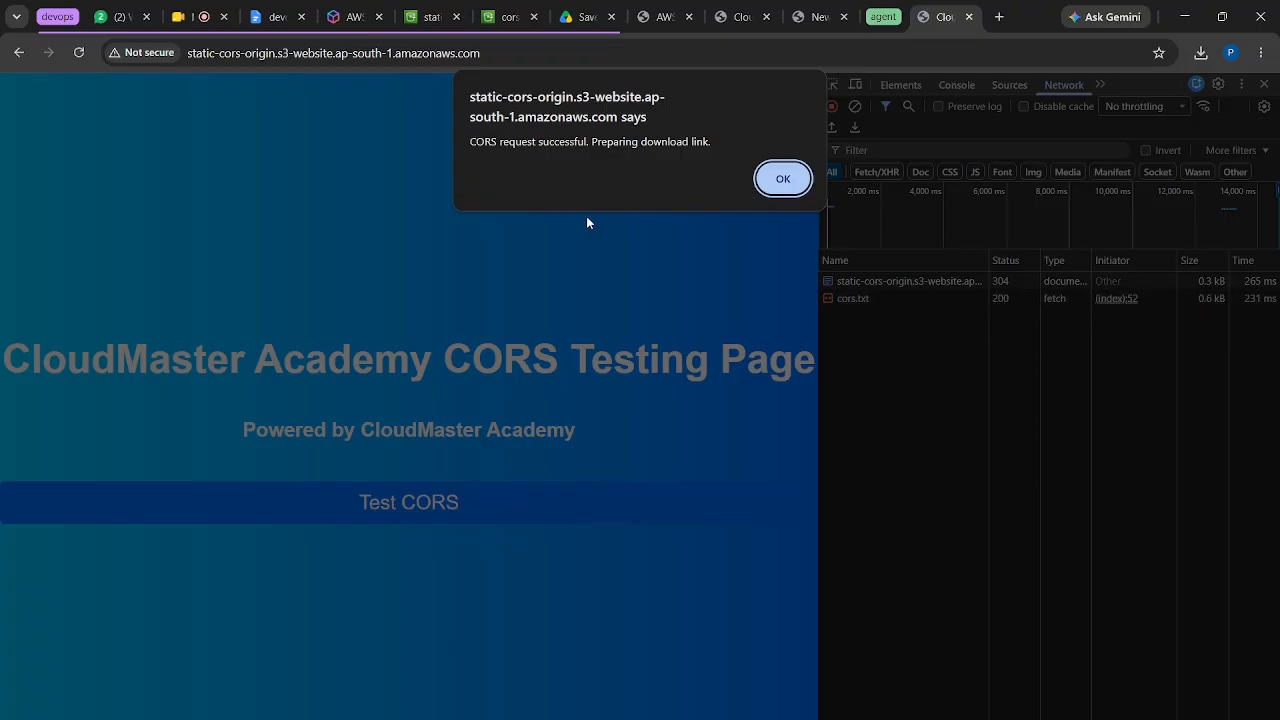
{"action": "left_click", "coordinate": [784, 180]}
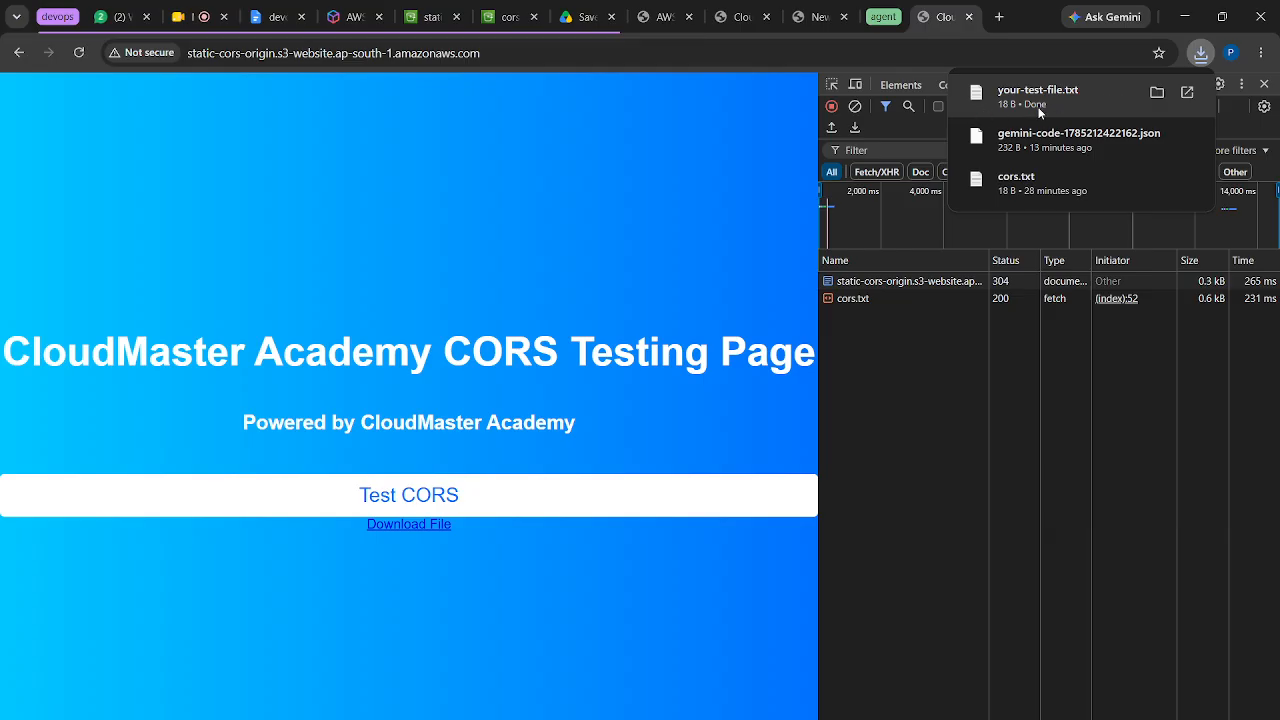
Send the CORS testing page's URL in the Google Meet chat and close the meeting's side panel
{"action": "left_click", "coordinate": [531, 56]}
{"action": "key", "text": "ctrl+c"}
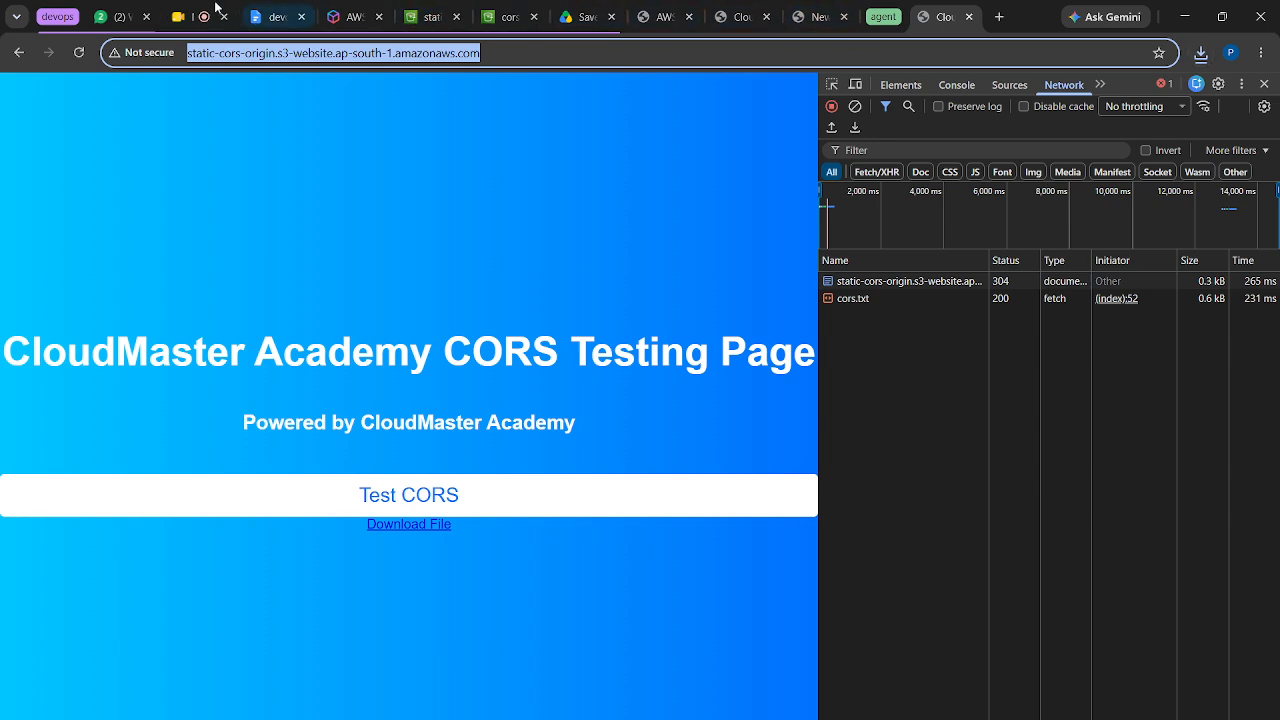
{"action": "left_click", "coordinate": [181, 17]}
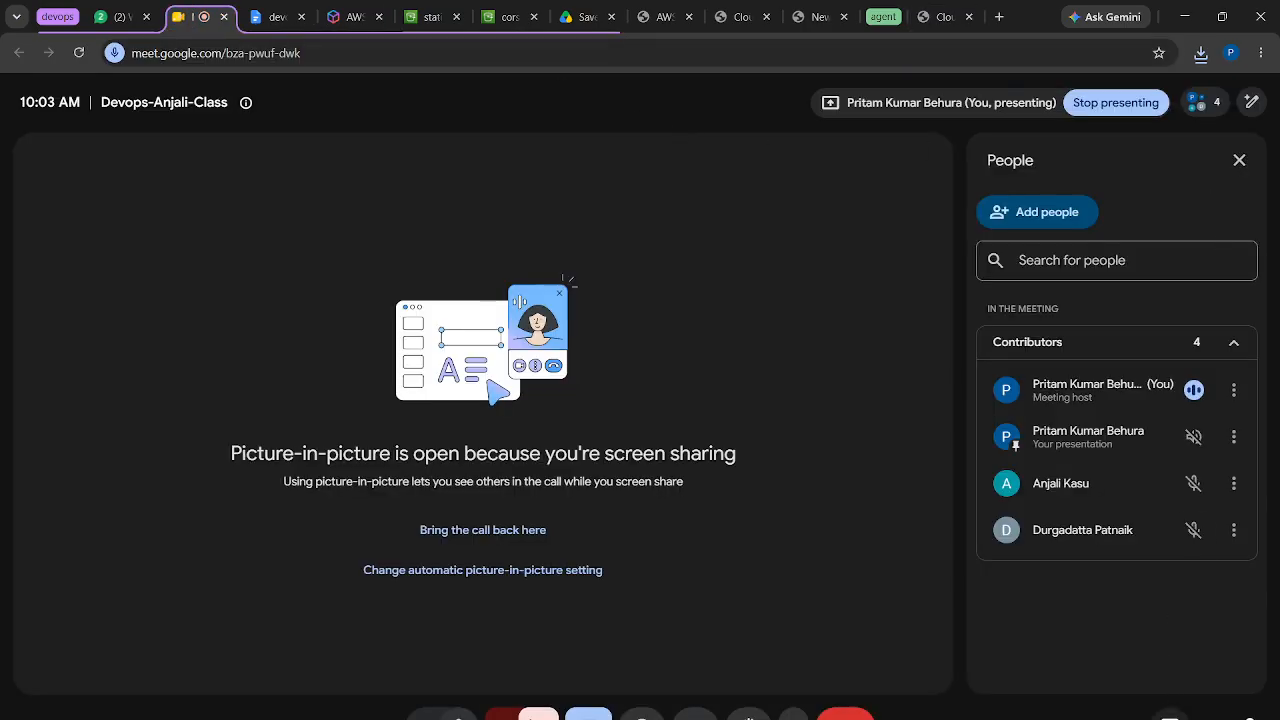
{"action": "left_click", "coordinate": [1170, 716]}
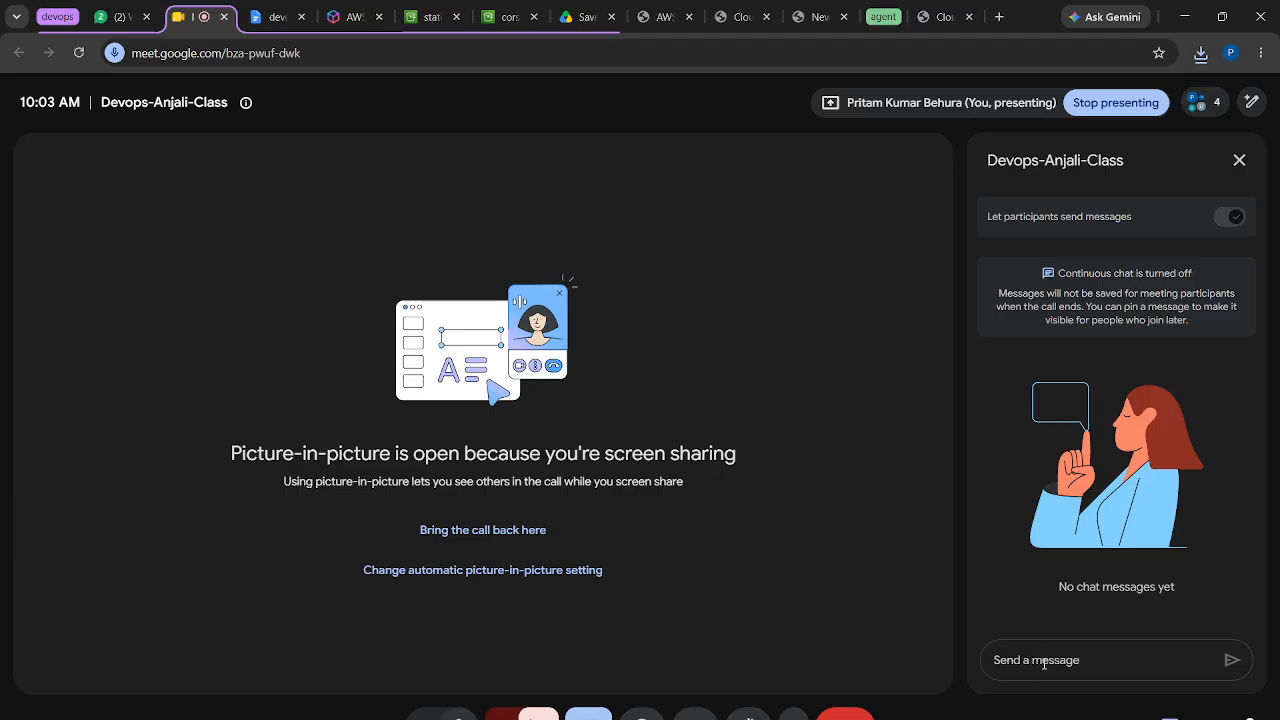
{"action": "key", "text": "ctrl+v"}
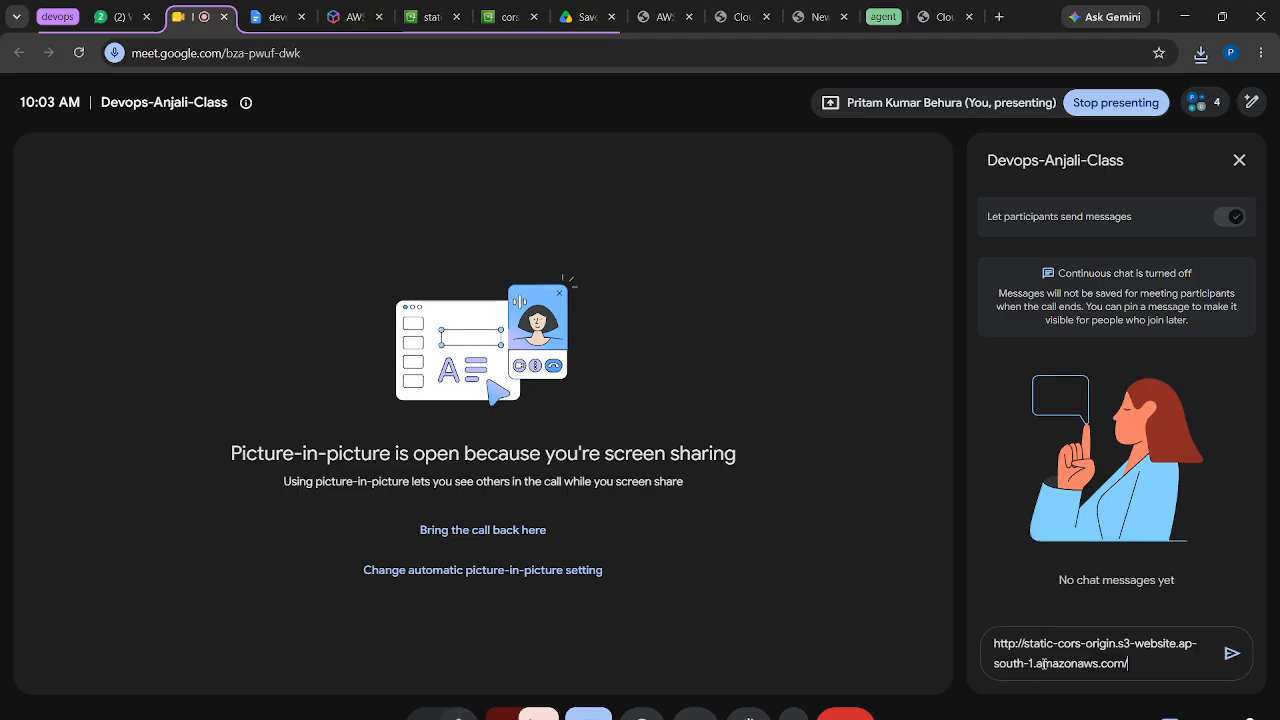
{"action": "left_click", "coordinate": [1233, 655]}
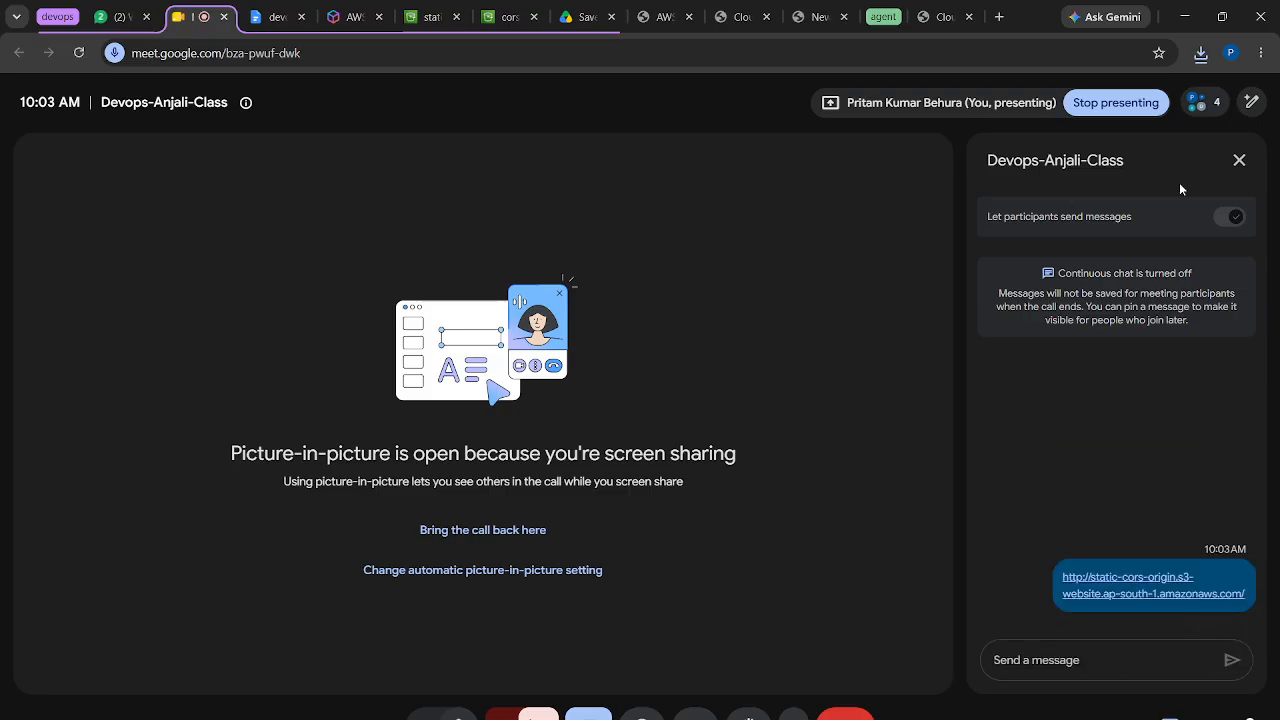
{"action": "left_click", "coordinate": [1198, 104]}
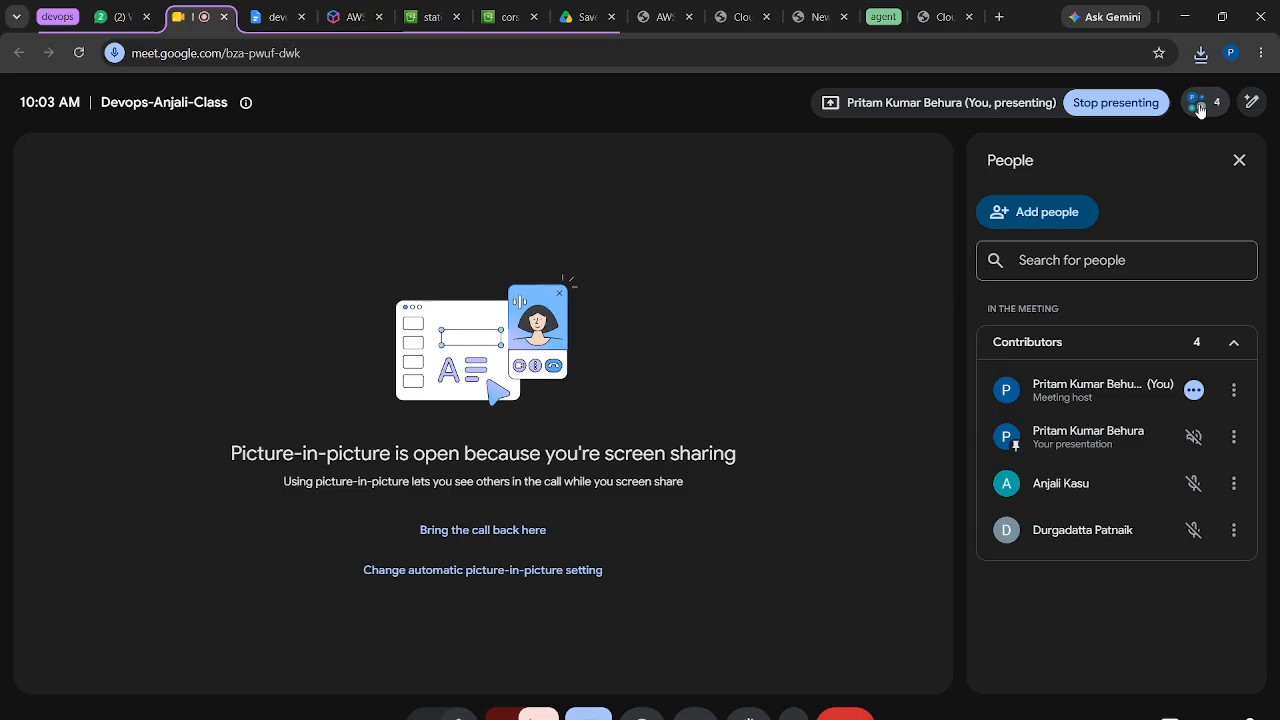
{"action": "left_click", "coordinate": [1238, 162]}
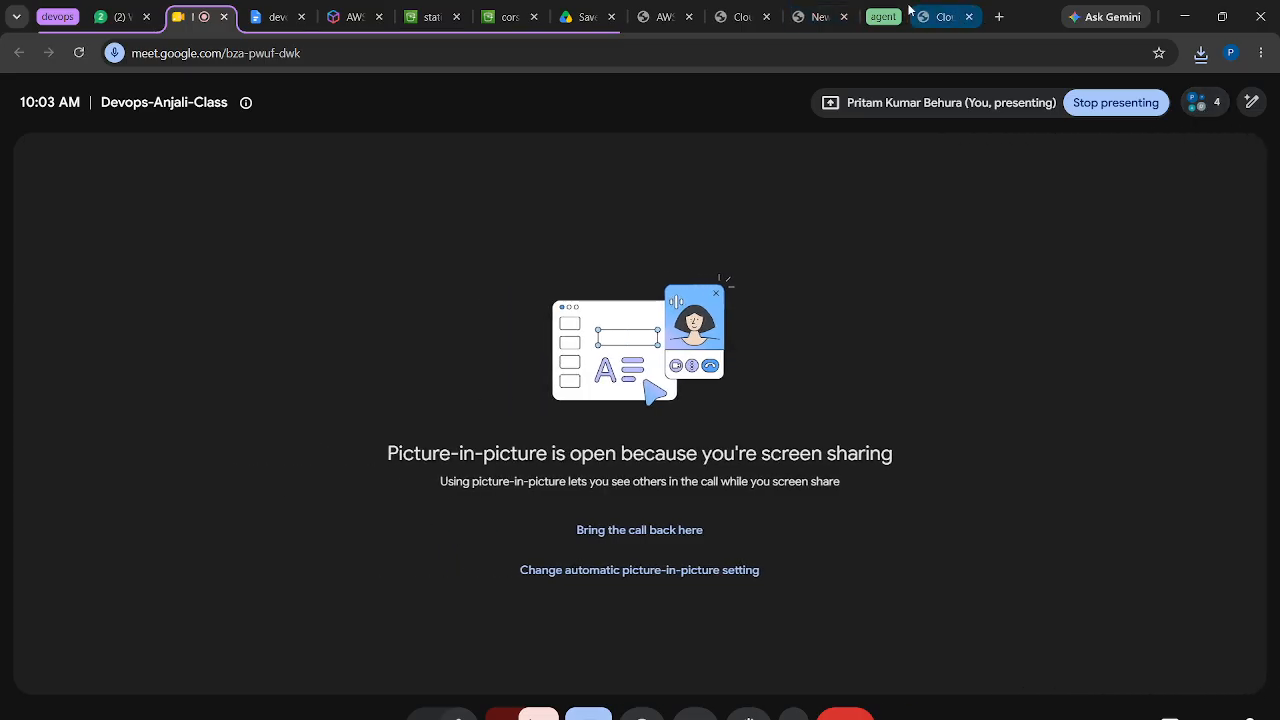
{"action": "left_click", "coordinate": [941, 17]}
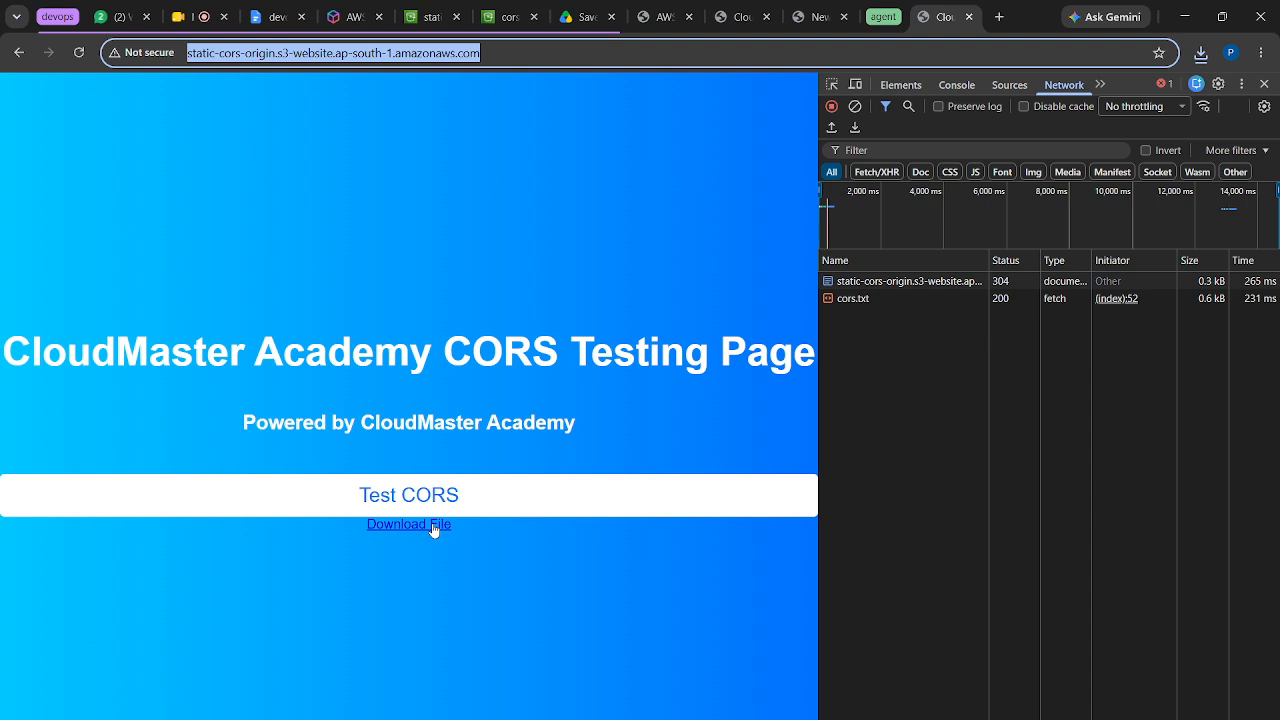
{"action": "left_click", "coordinate": [528, 606]}
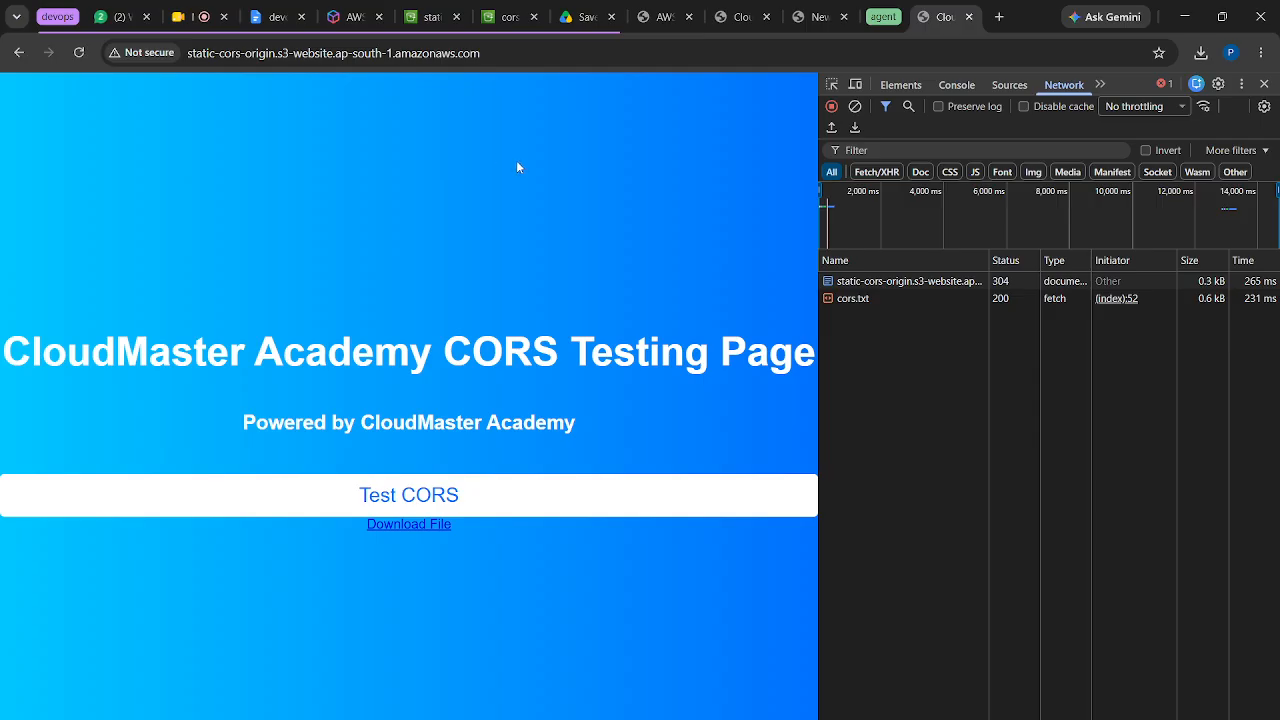
{"action": "left_click", "coordinate": [999, 17]}
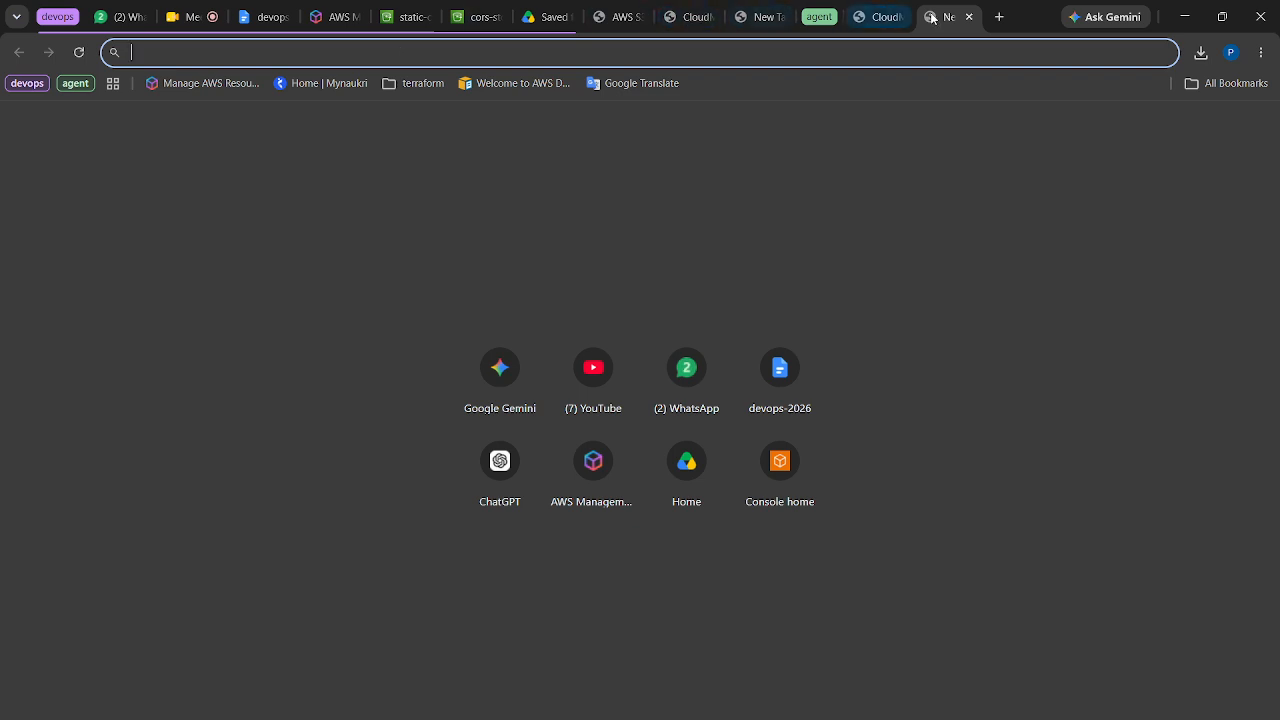
{"action": "left_click", "coordinate": [968, 17]}
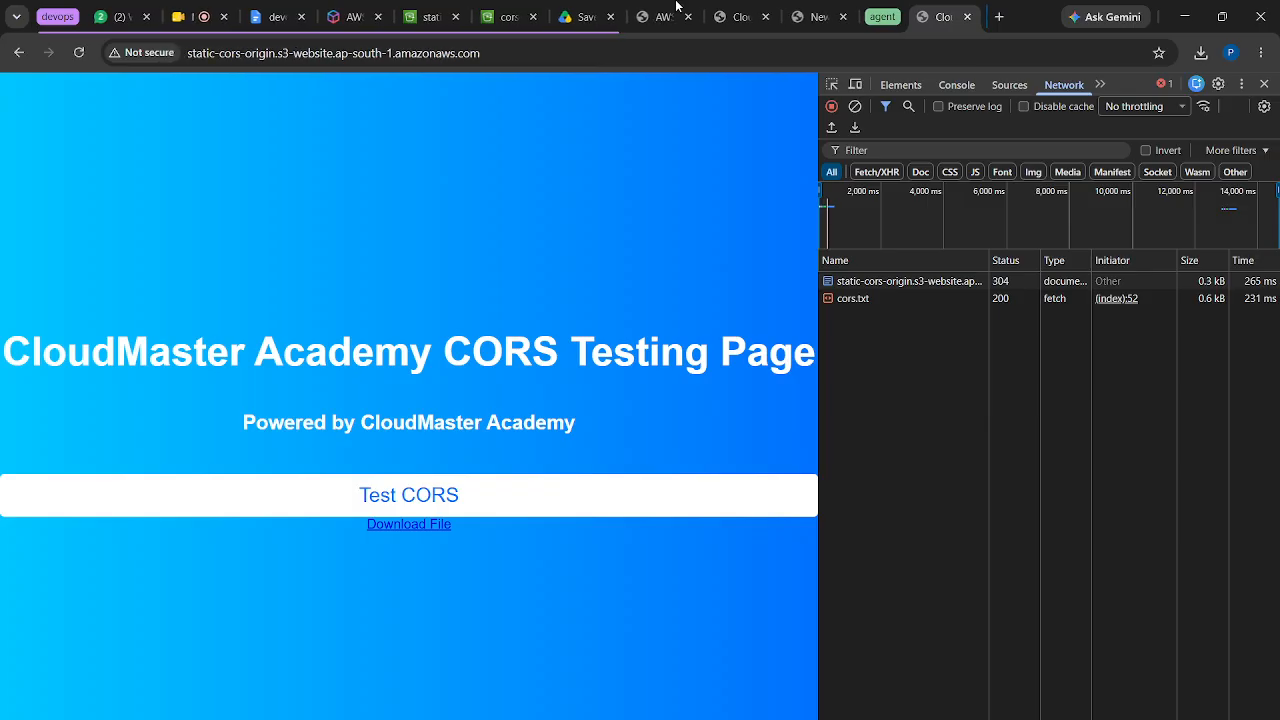
{"action": "left_click", "coordinate": [345, 14]}
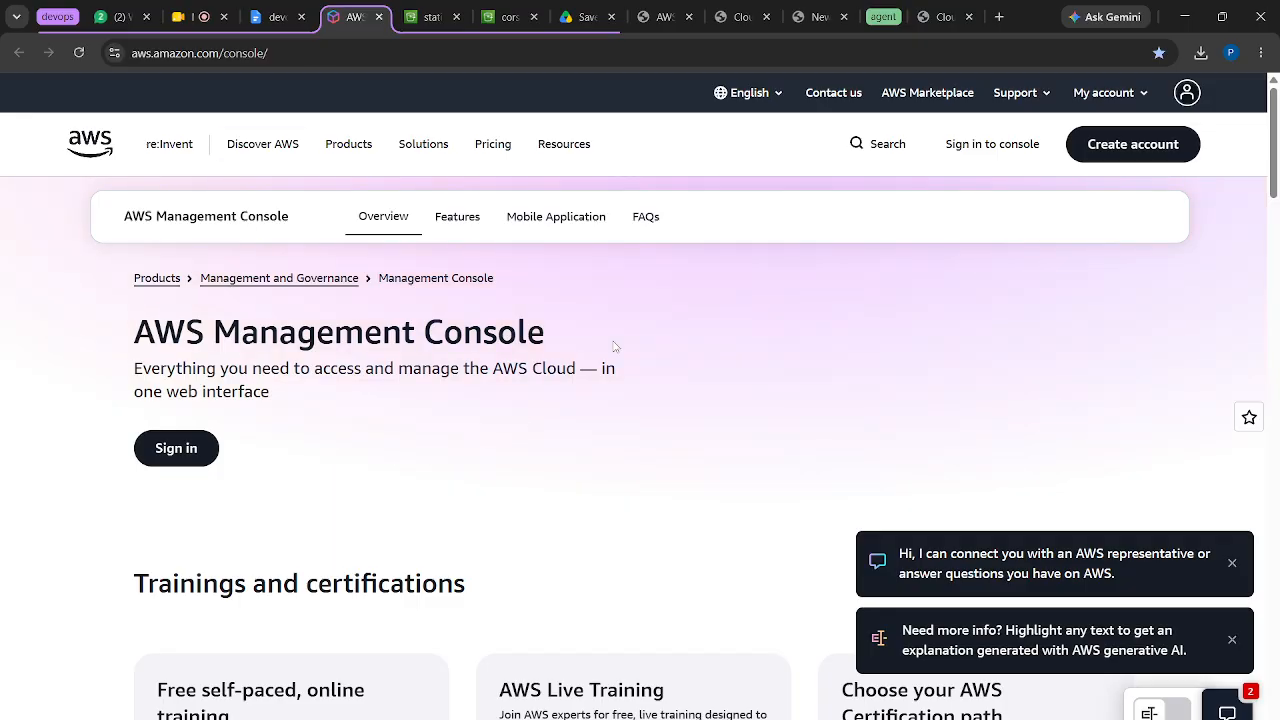
{"action": "scroll", "coordinate": [569, 415], "scroll_direction": "down", "scroll_amount": 4}
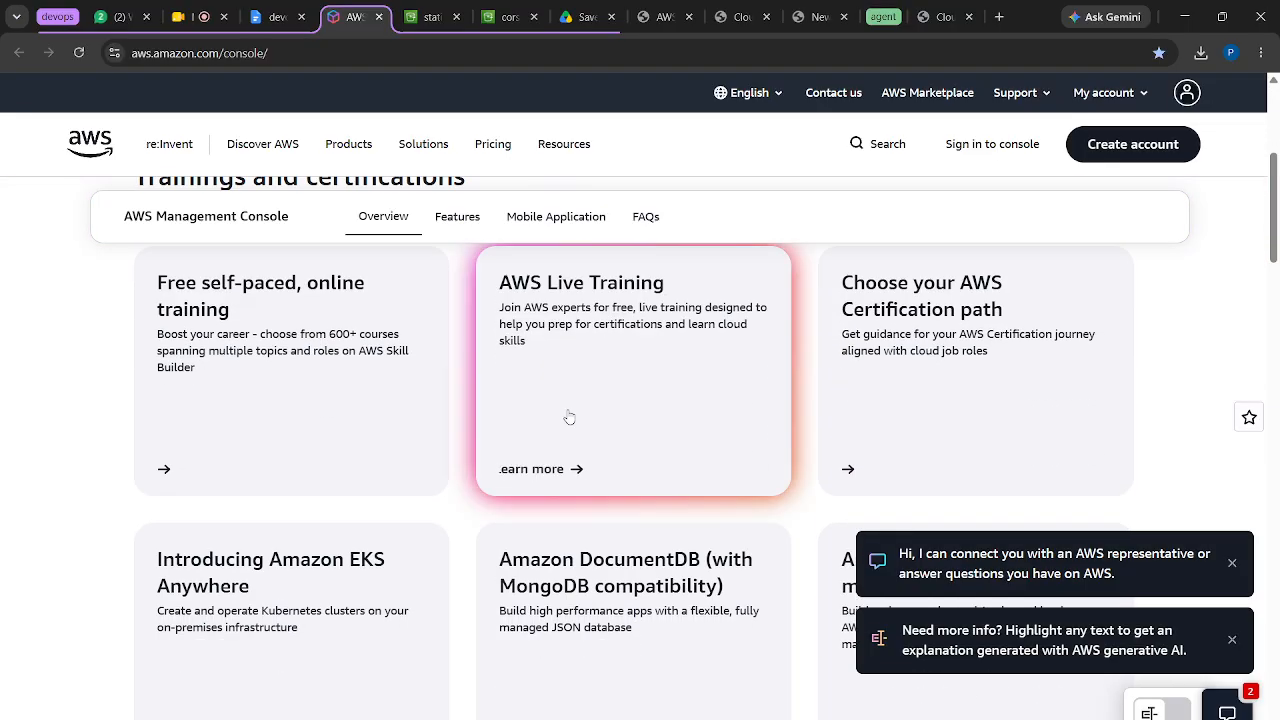
{"action": "scroll", "coordinate": [569, 415], "scroll_direction": "up", "scroll_amount": 4}
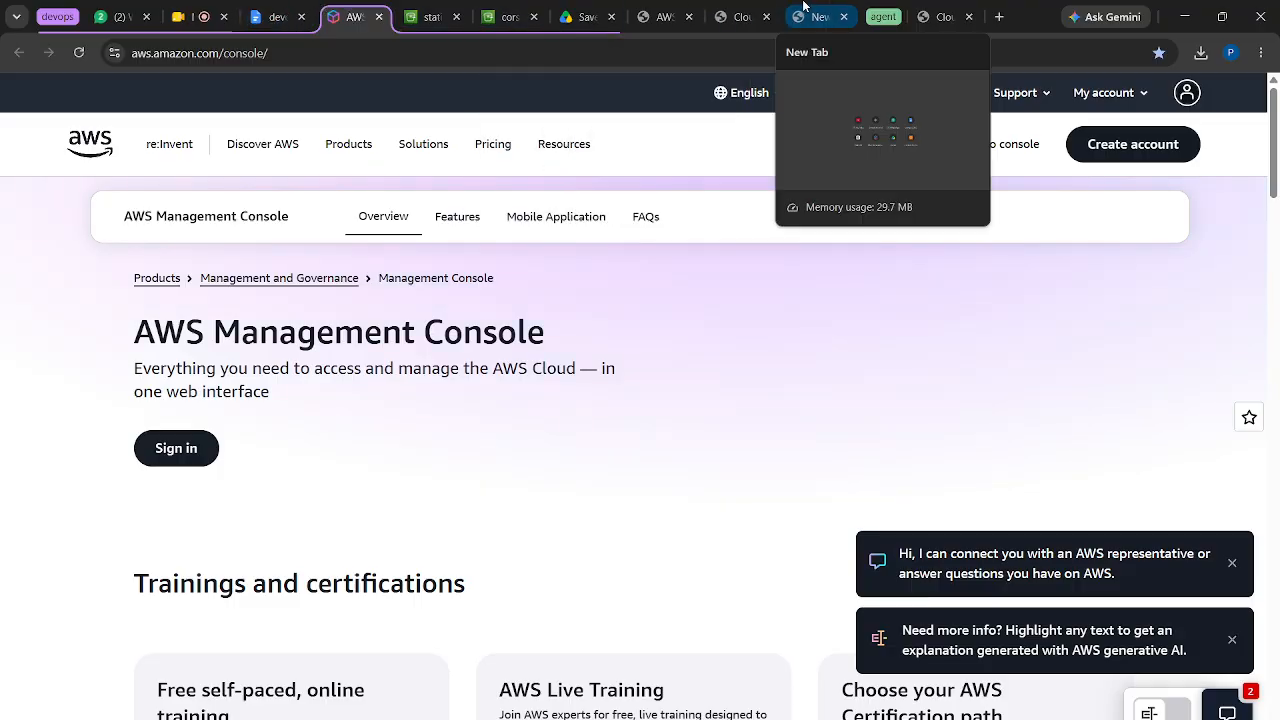
{"action": "mouse_move", "coordinate": [950, 18]}
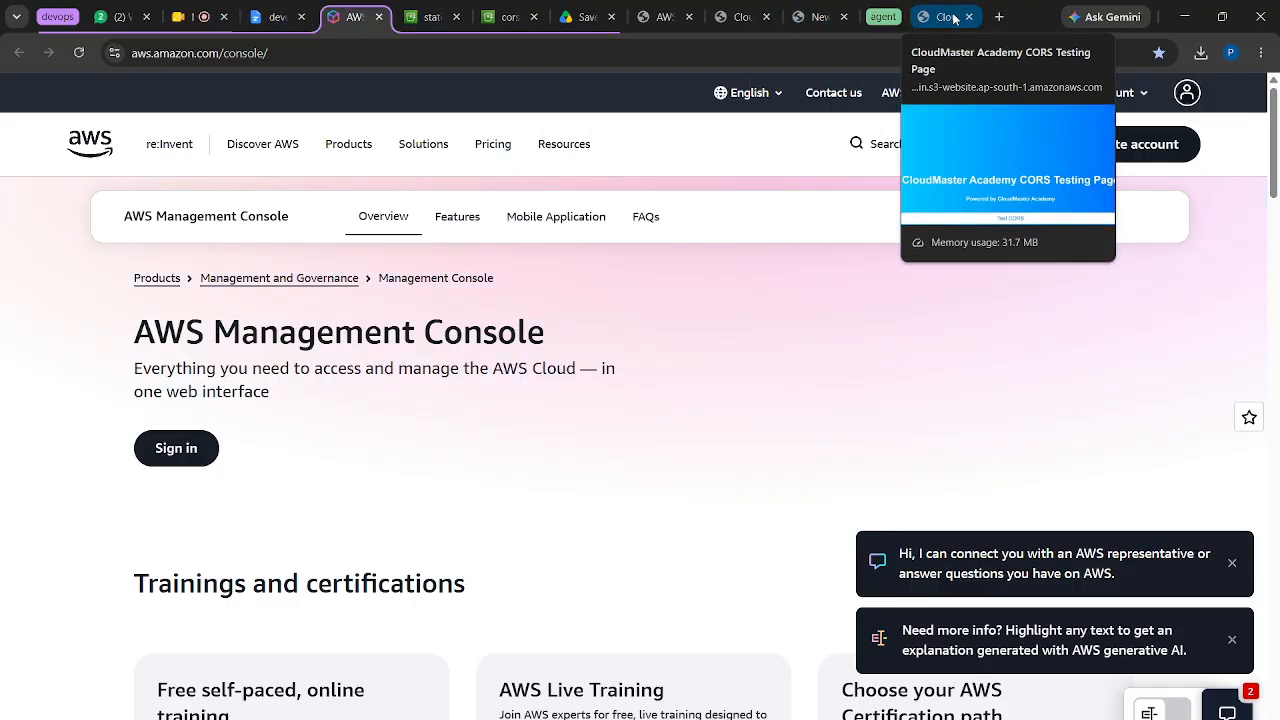
{"action": "left_click", "coordinate": [954, 17]}
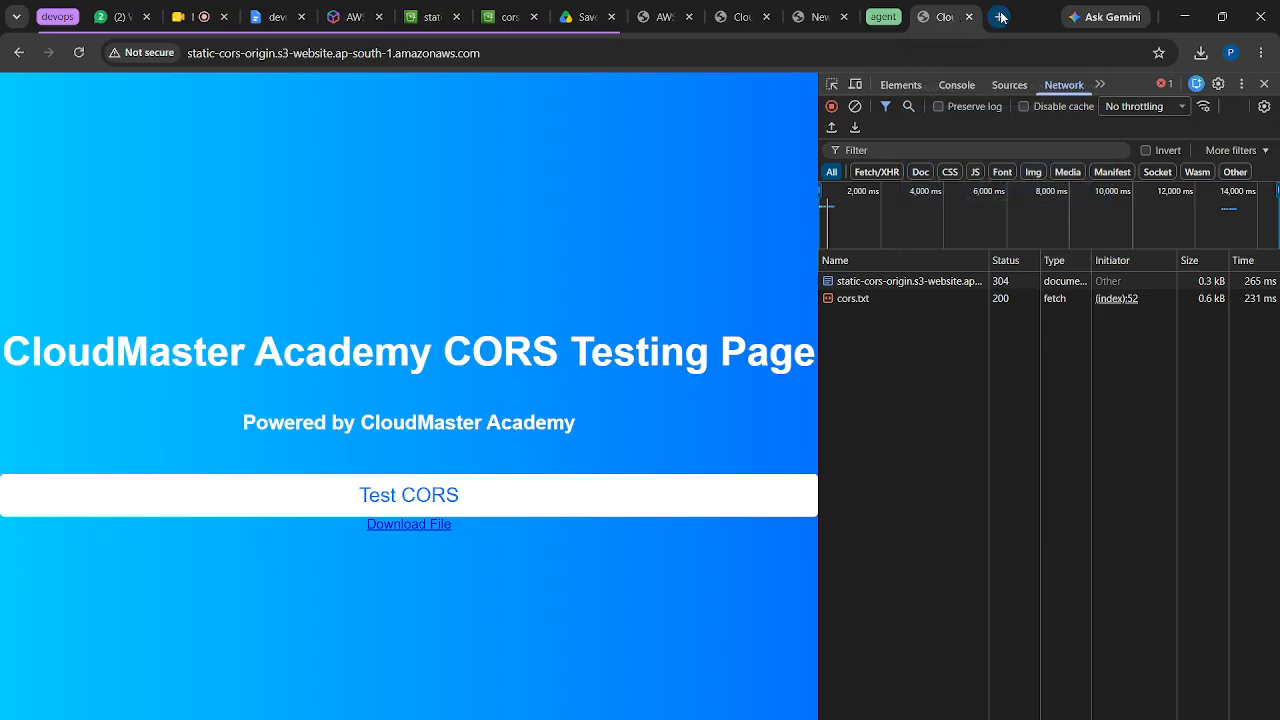
Open naukri.com in a new browser tab and dismiss the Google sign-in prompt
{"action": "left_click", "coordinate": [1000, 17]}
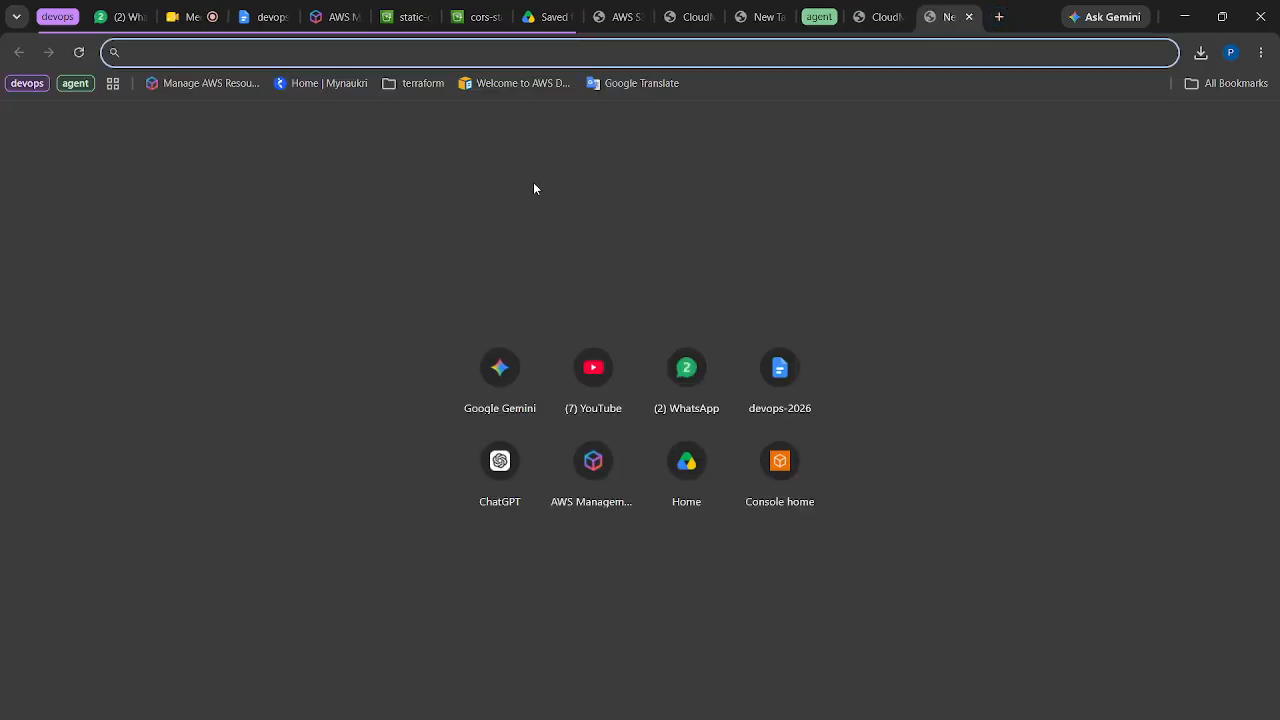
{"action": "type", "text": "naukri"}
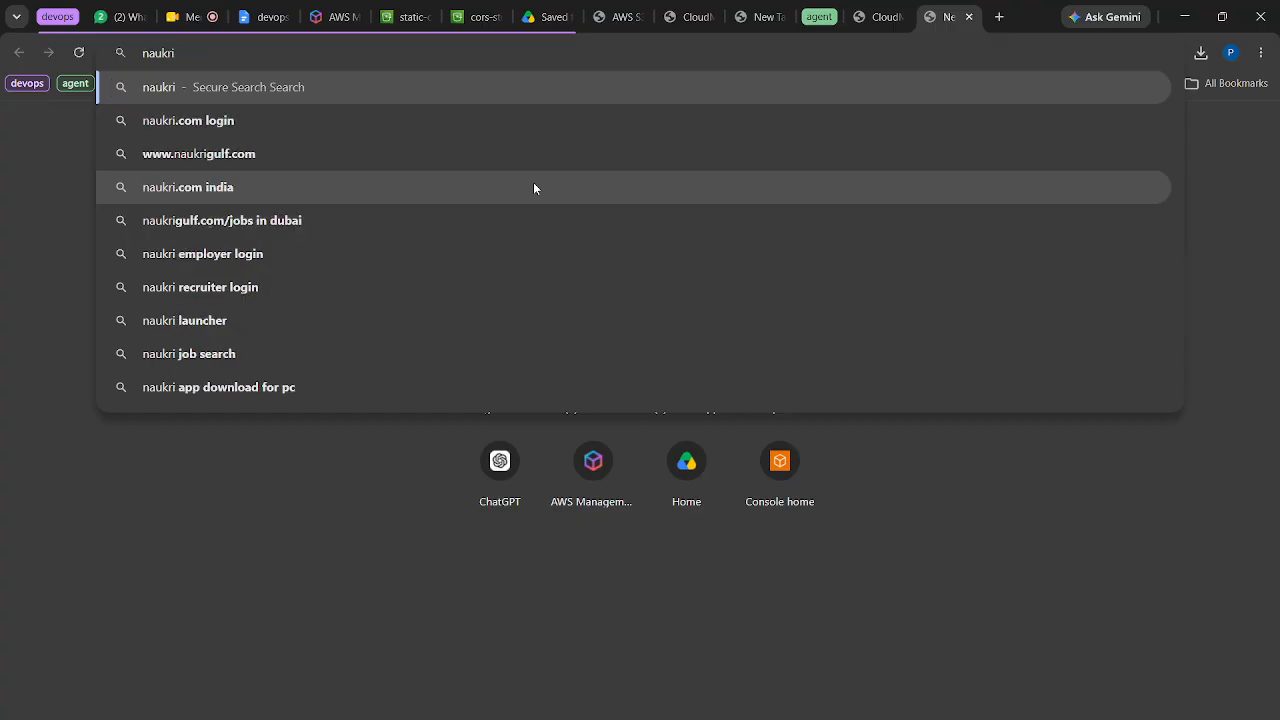
{"action": "type", "text": ".com"}
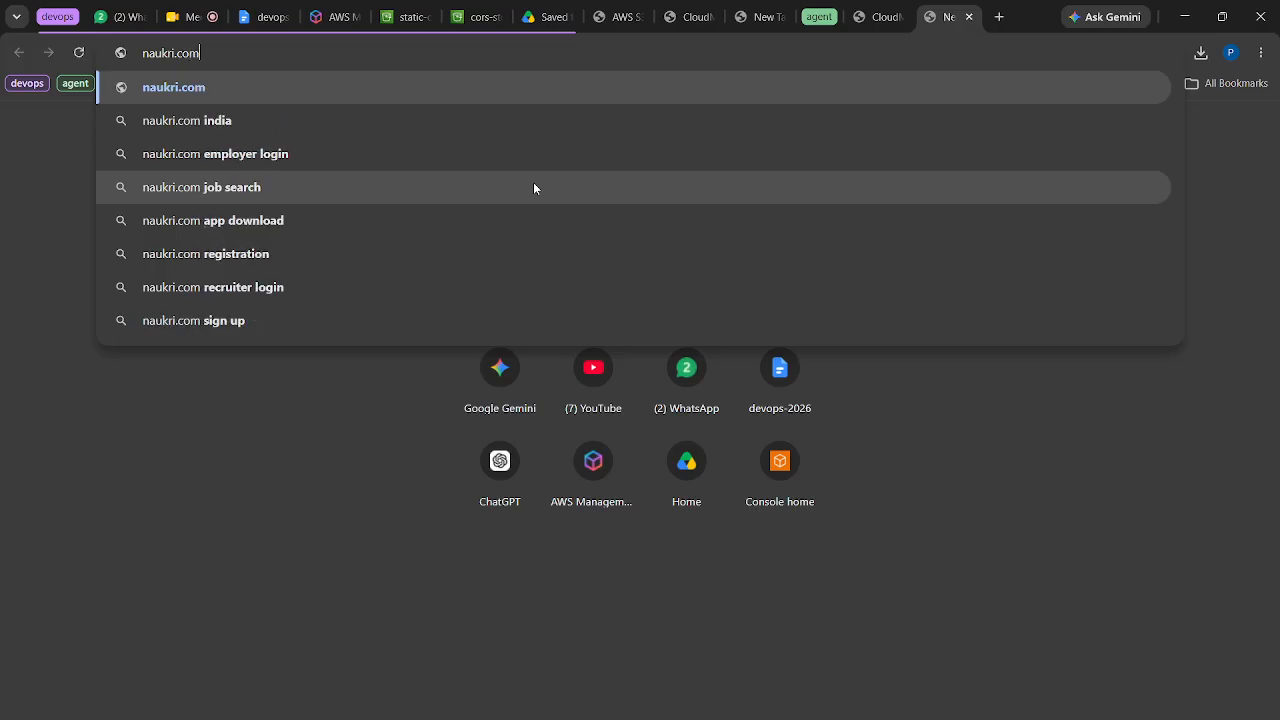
{"action": "key", "text": "Return"}
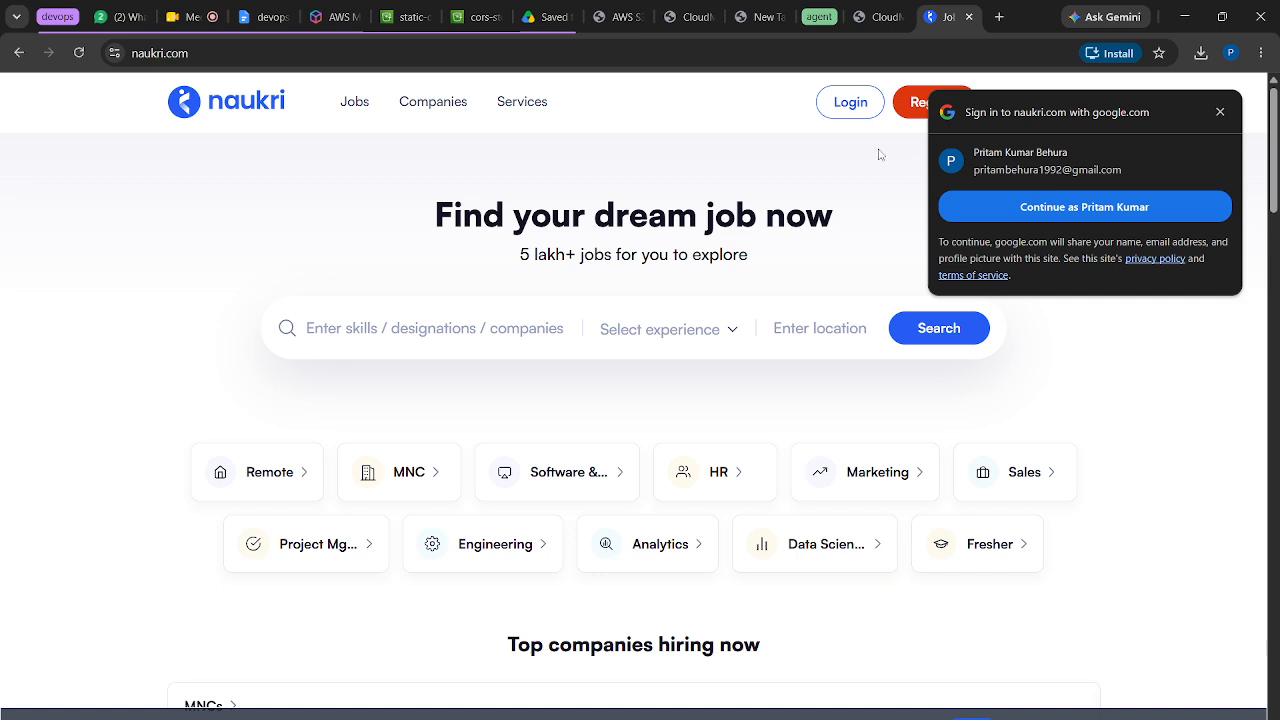
{"action": "left_click", "coordinate": [1220, 112]}
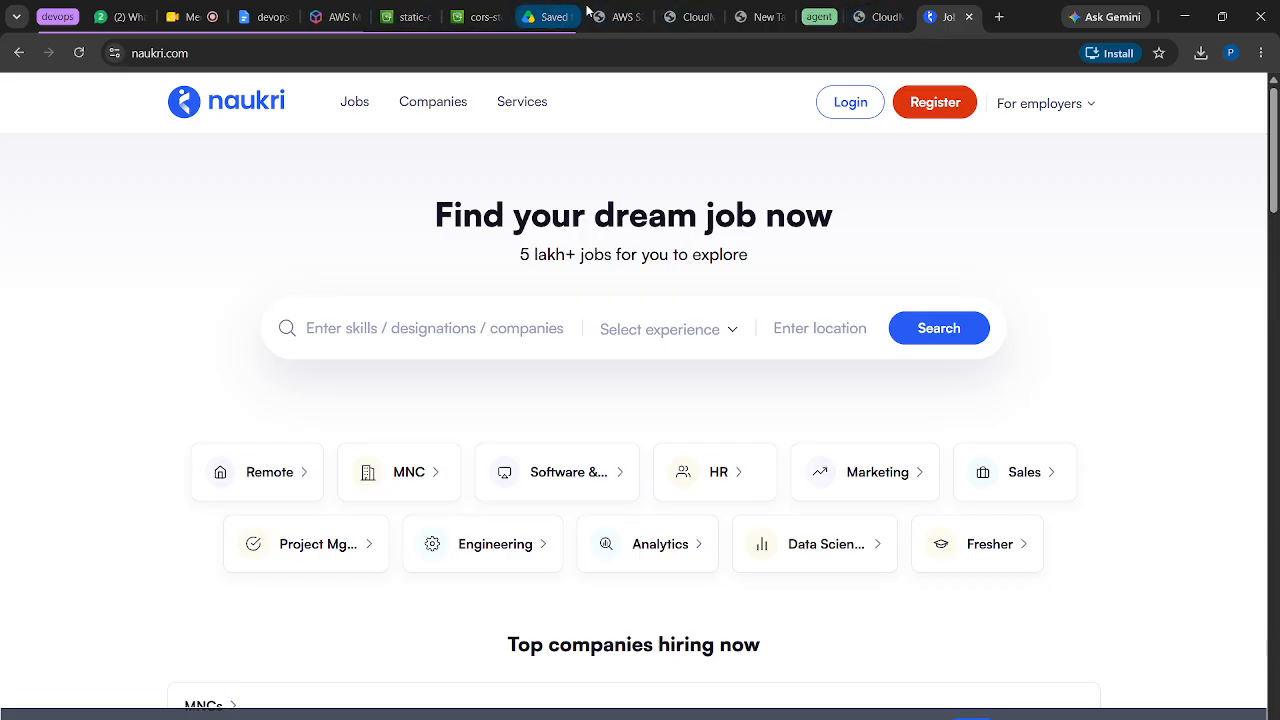
Switch to the Gemini chat and attach the index file from the Downloads/devops folder, agreeing to the content-creation notice
{"action": "left_click", "coordinate": [815, 18]}
{"action": "left_click", "coordinate": [688, 18]}
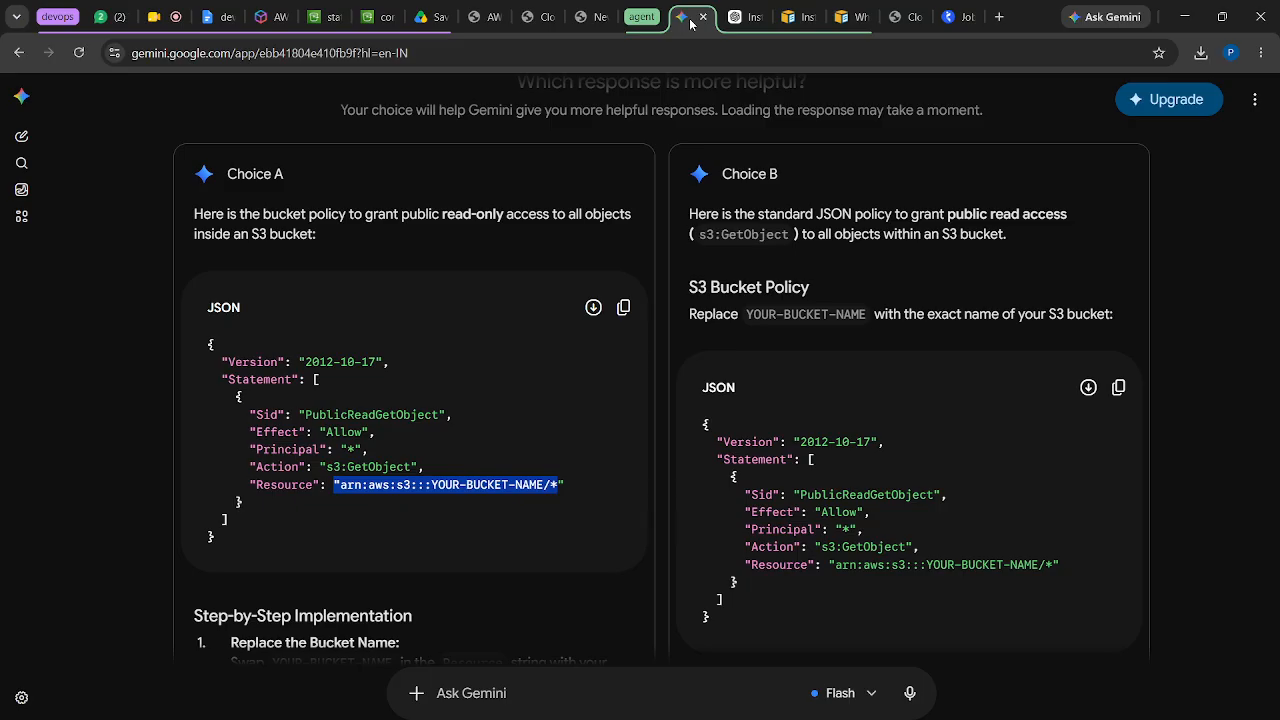
{"action": "scroll", "coordinate": [508, 462], "scroll_direction": "down", "scroll_amount": 5}
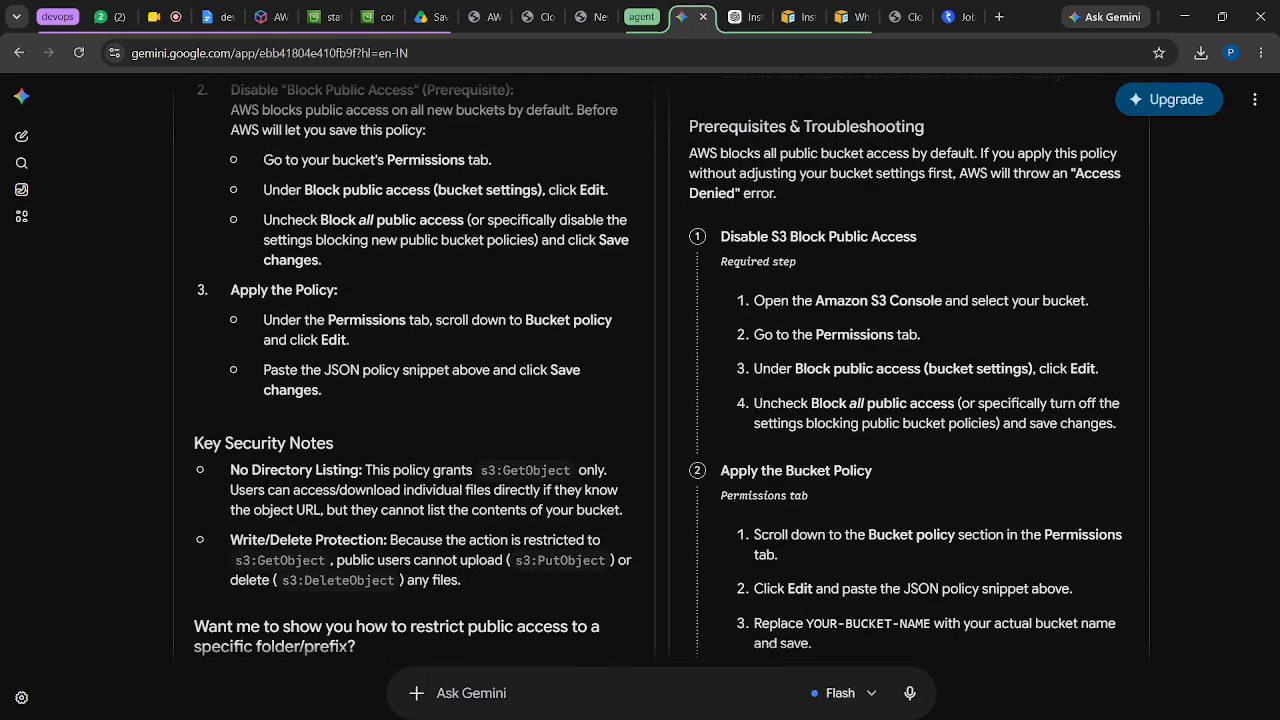
{"action": "left_click", "coordinate": [416, 693]}
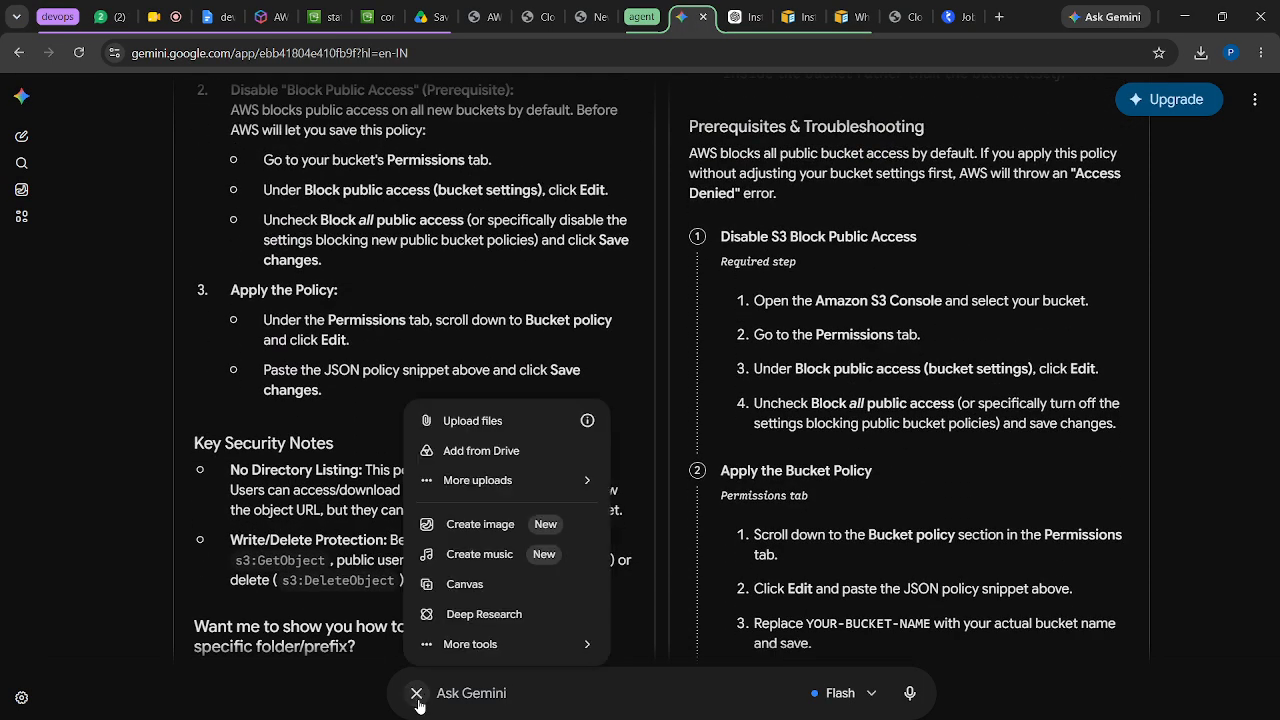
{"action": "left_click", "coordinate": [529, 429]}
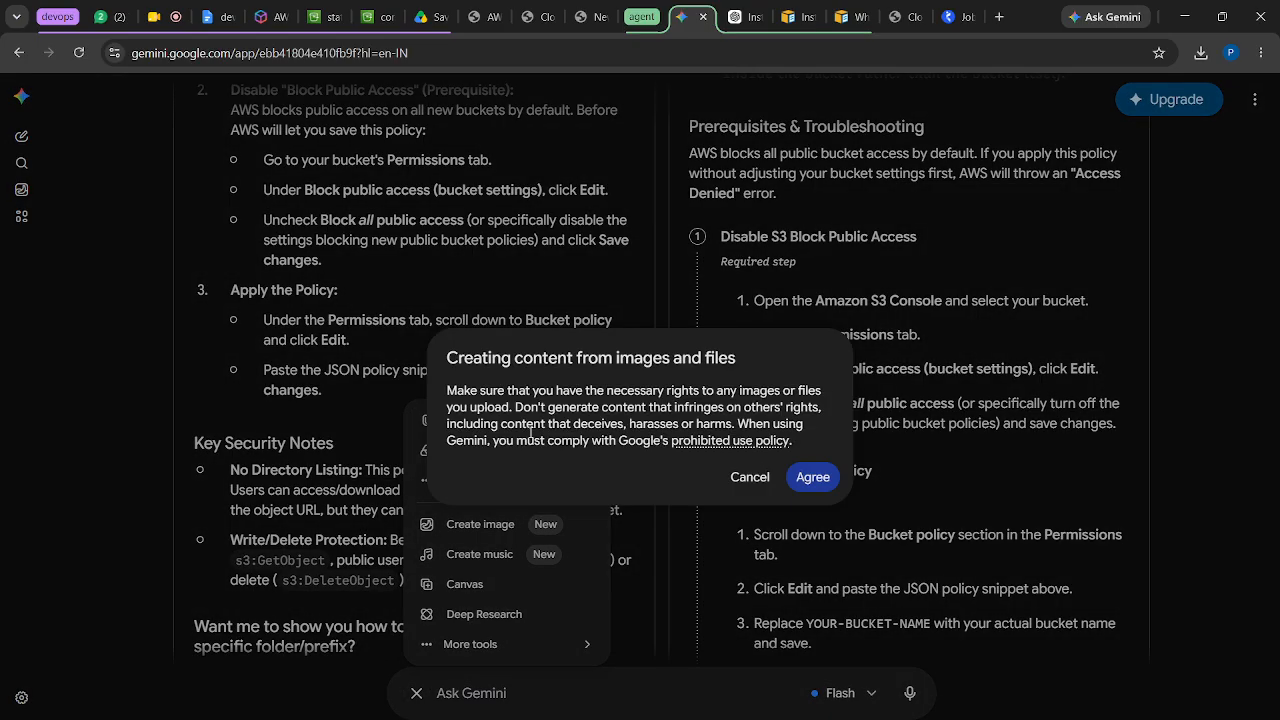
{"action": "left_click", "coordinate": [814, 477]}
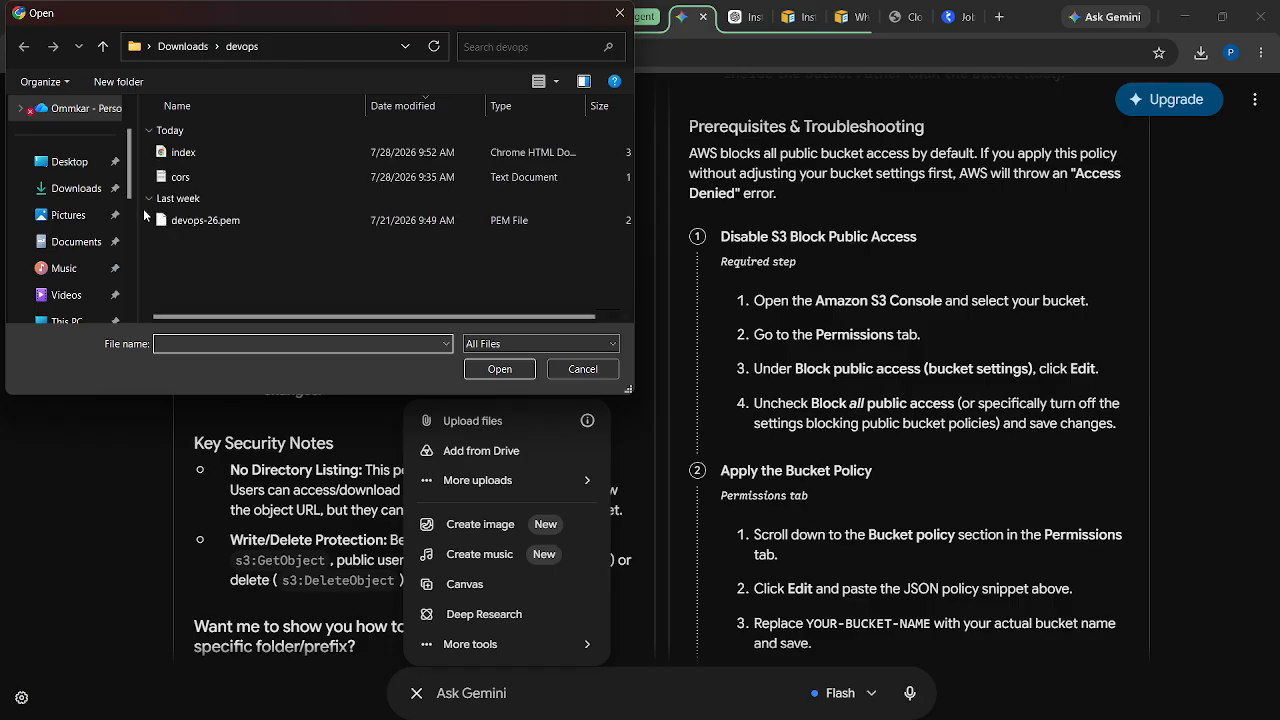
{"action": "left_click", "coordinate": [201, 148]}
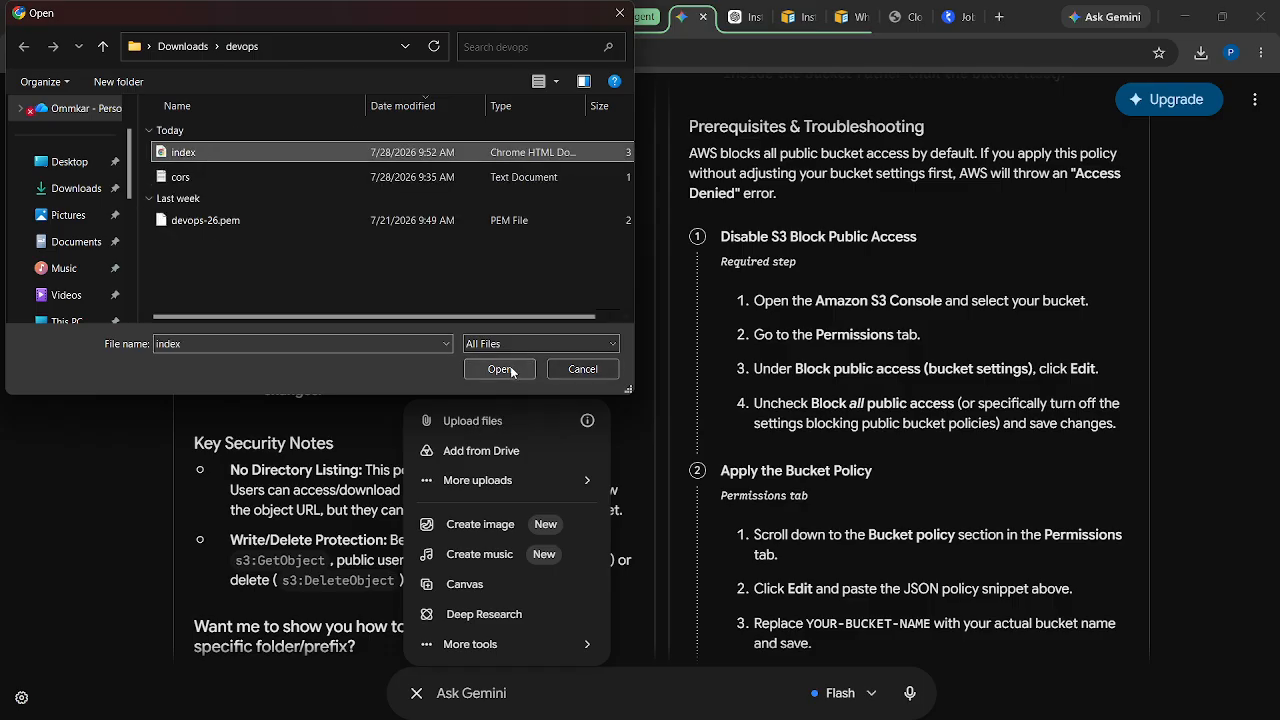
{"action": "left_click", "coordinate": [500, 369]}
{"action": "scroll", "coordinate": [749, 390], "scroll_direction": "down", "scroll_amount": 5}
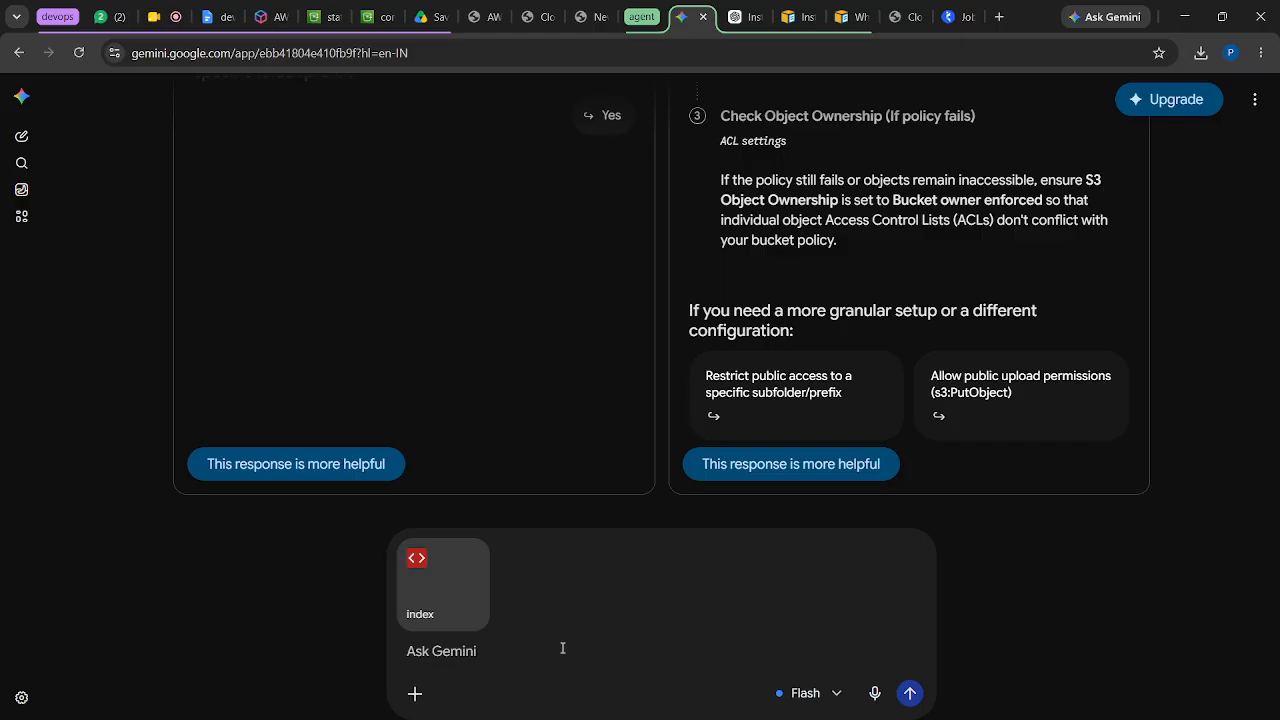
Ask Gemini to modify the code to add a devops logo, stored in an s3 bucket and accessed via CORS by index.html statically hosted in another bucket
{"action": "type", "text": "modify my code to add"}
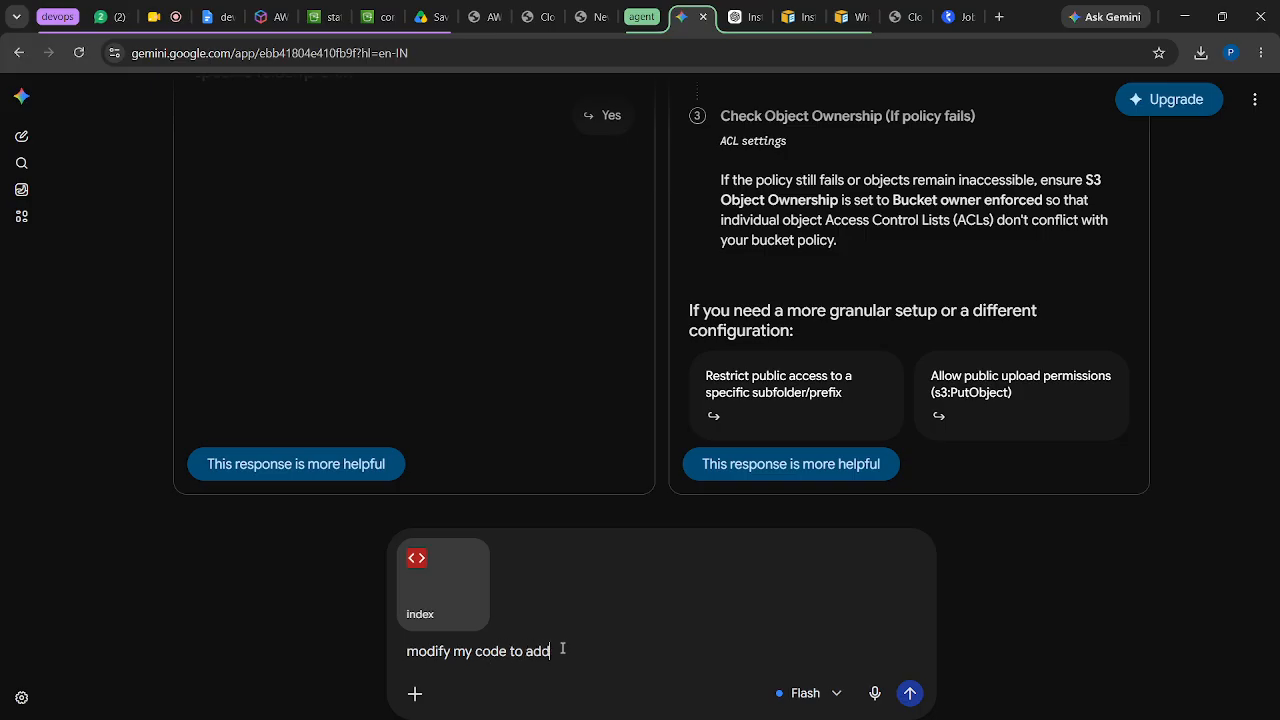
{"action": "type", "text": " an icon like devops "}
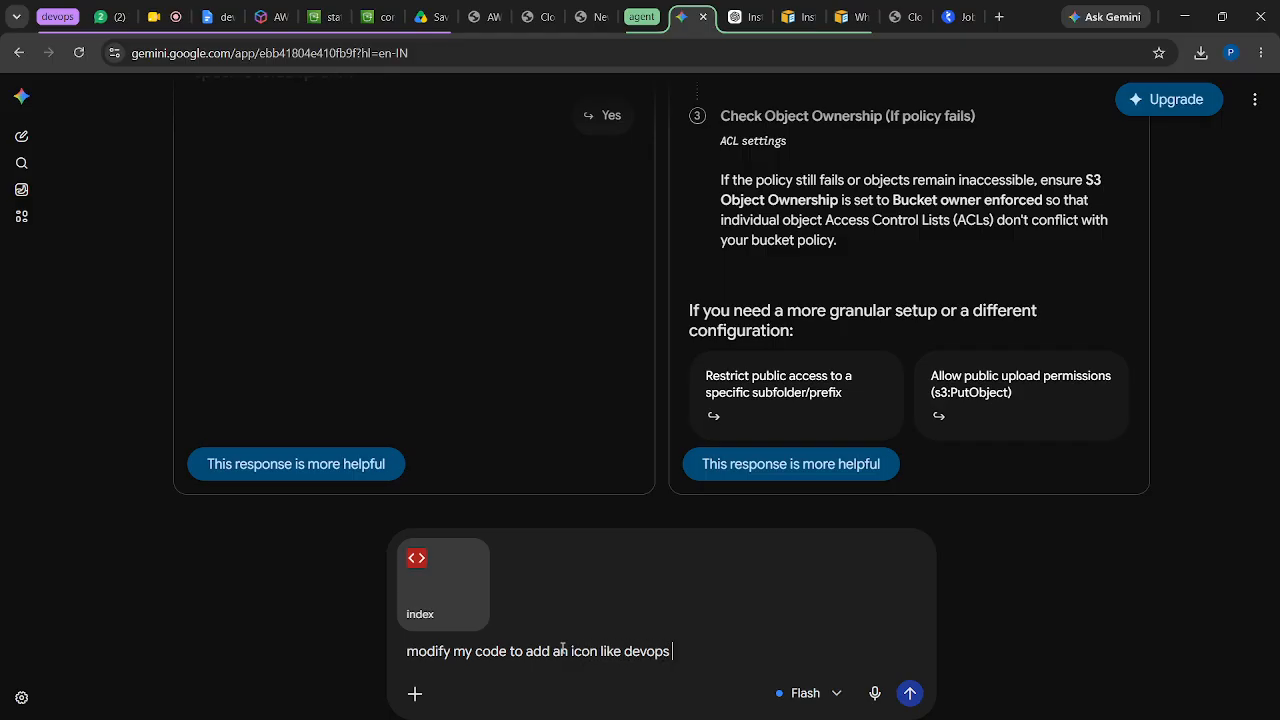
{"action": "type", "text": "logo to this website"}
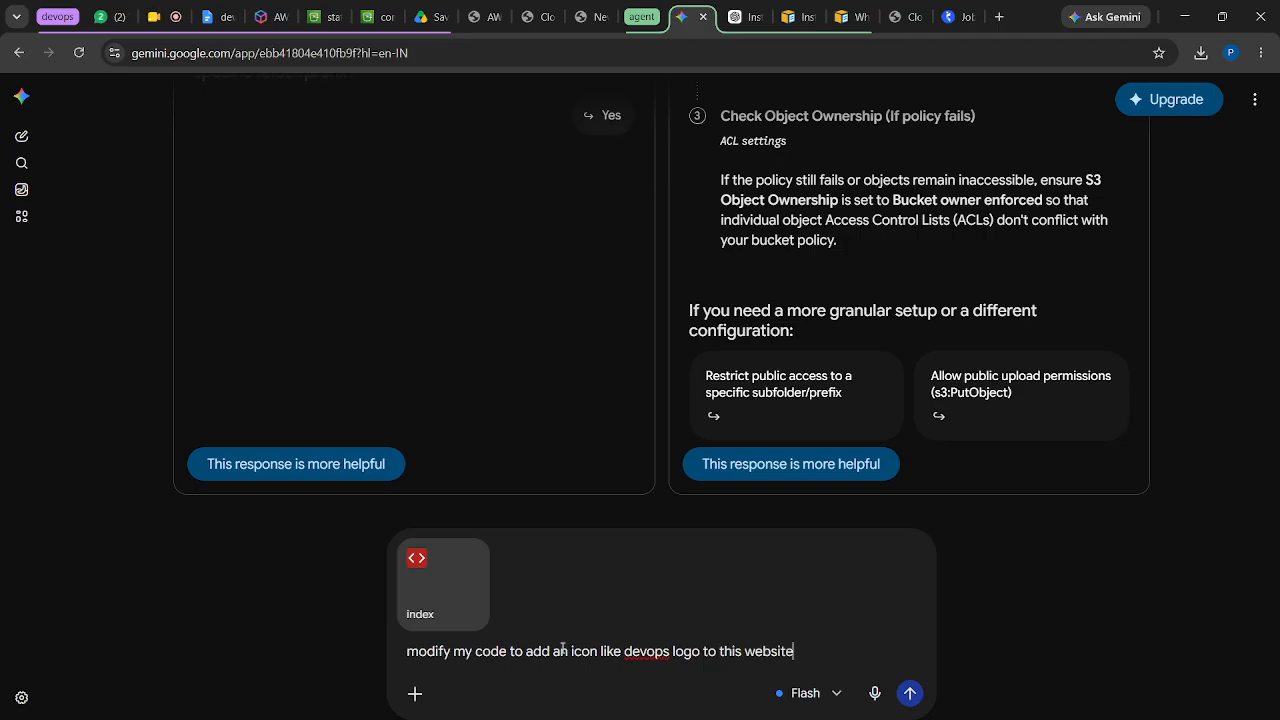
{"action": "type", "text": " and logo will be"}
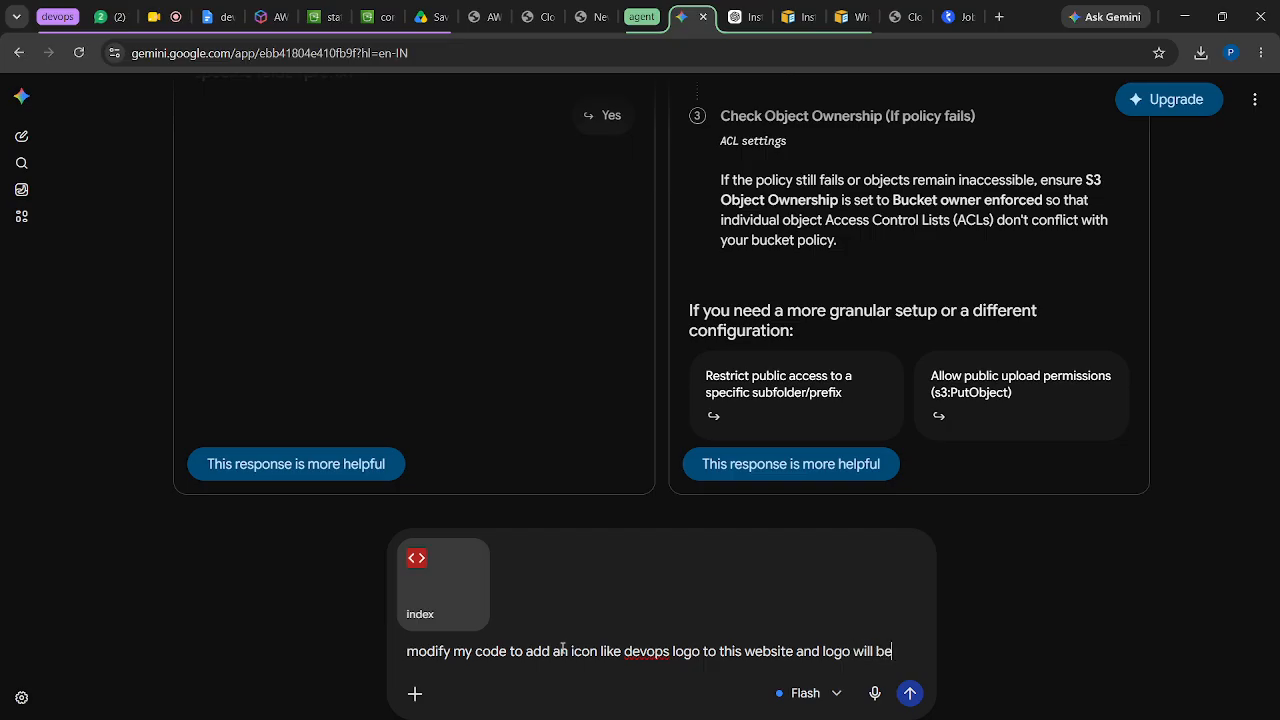
{"action": "type", "text": " store"}
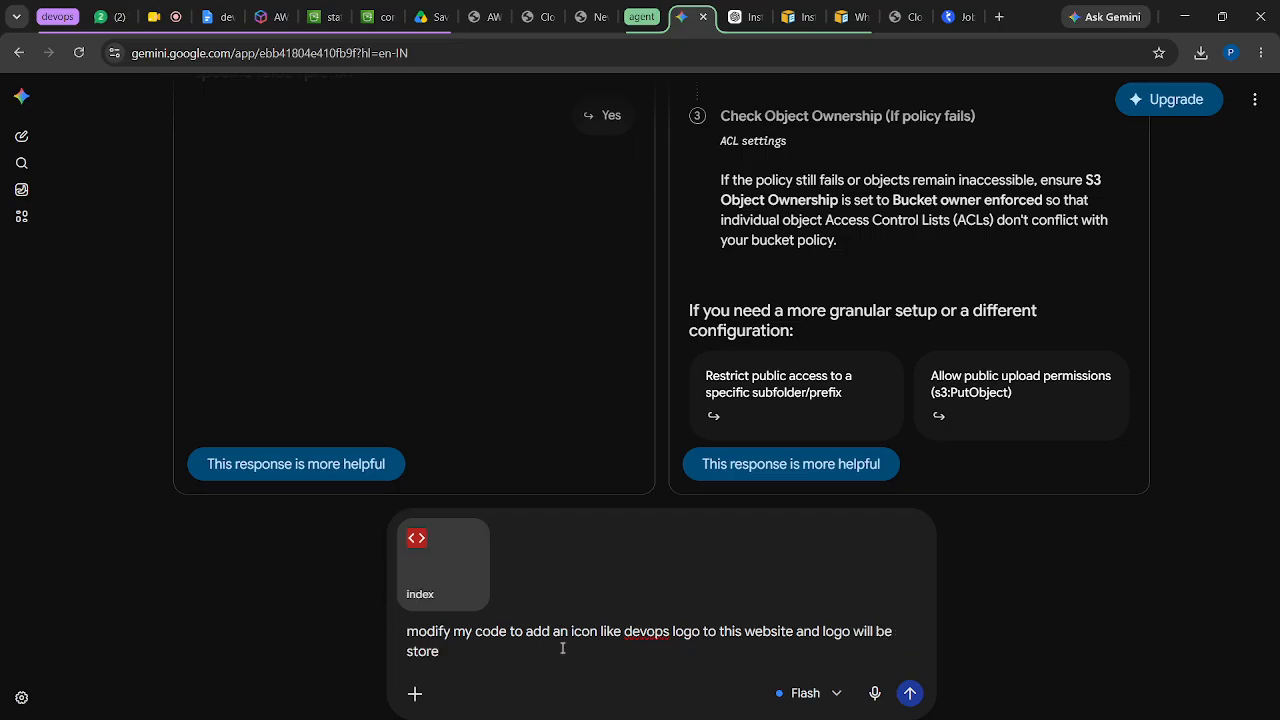
{"action": "key", "text": "BackSpace"}
{"action": "type", "text": "d"}
{"action": "key", "text": "BackSpace"}
{"action": "type", "text": "ed in an s3 bucket and inde"}
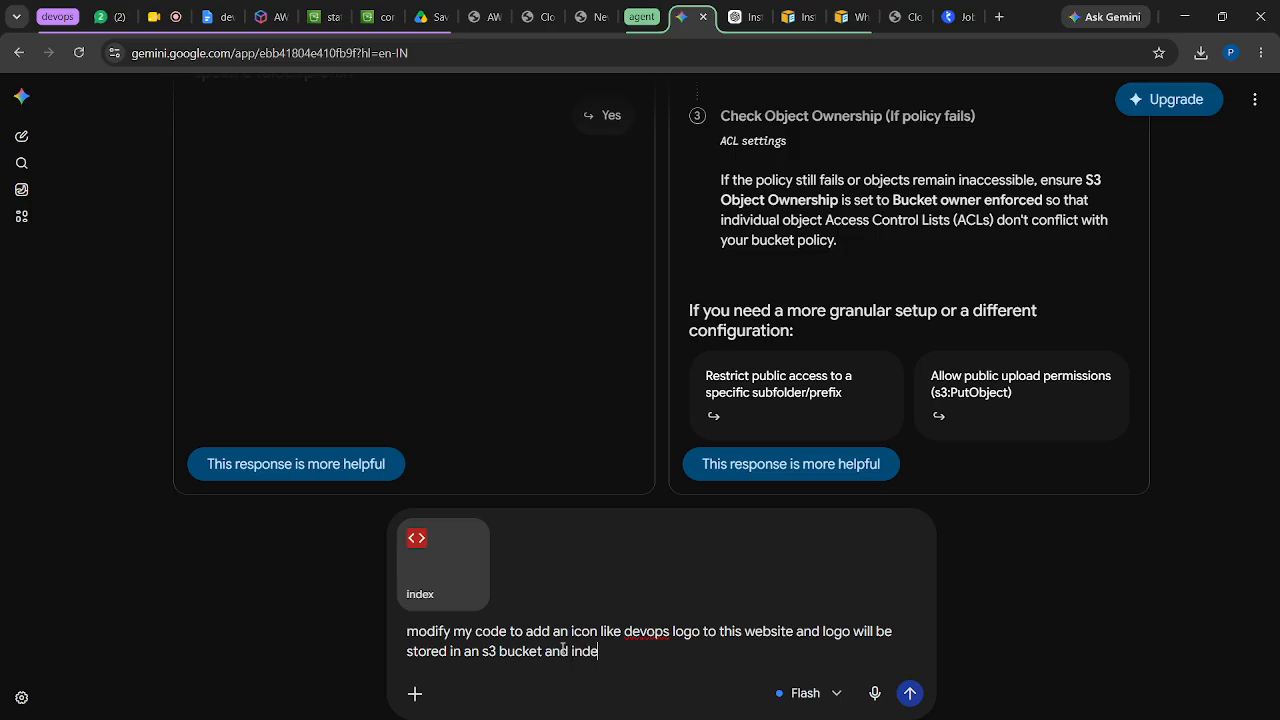
{"action": "type", "text": "x.html is hosted "}
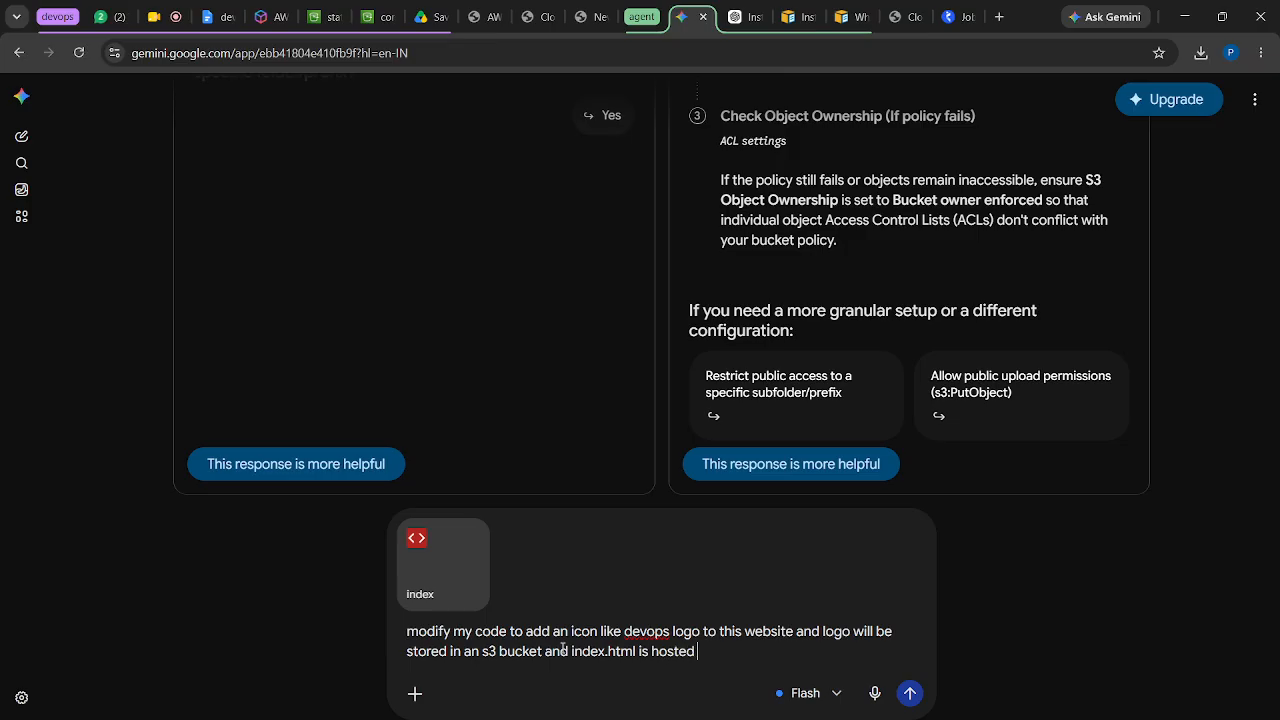
{"action": "type", "text": "by enabling static w"}
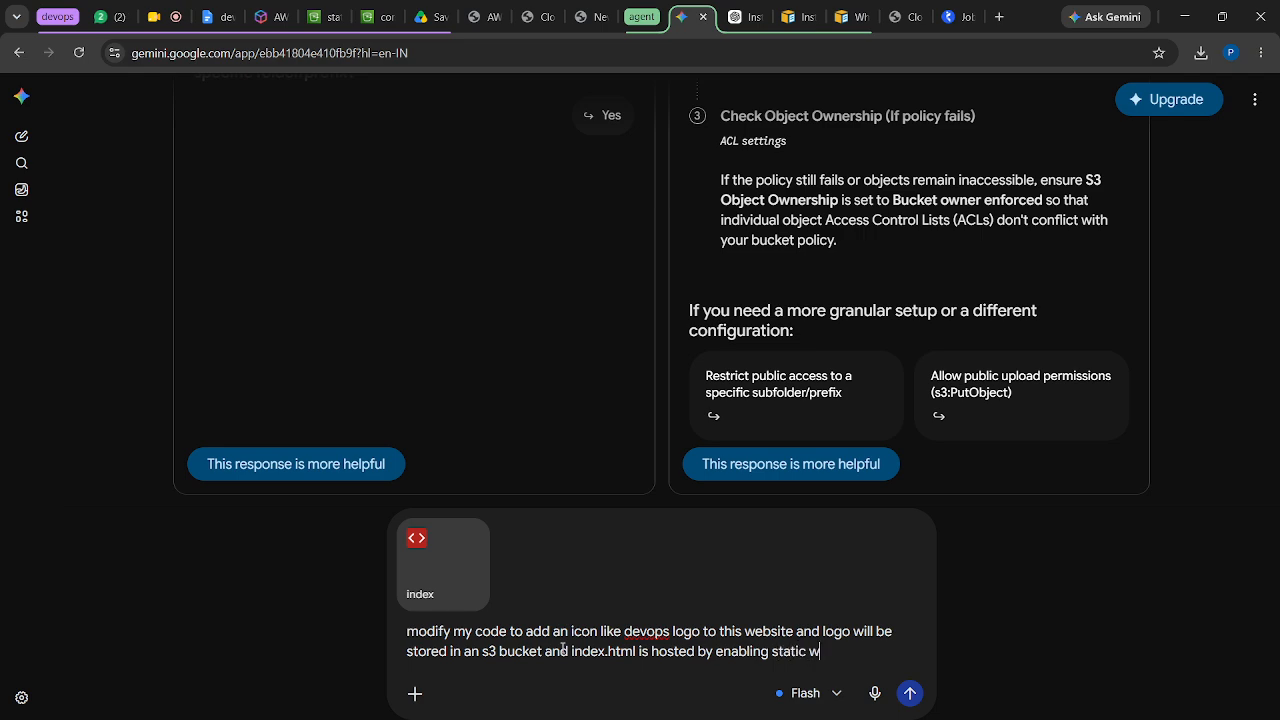
{"action": "type", "text": "eb hosting in"}
{"action": "type", "text": "a"}
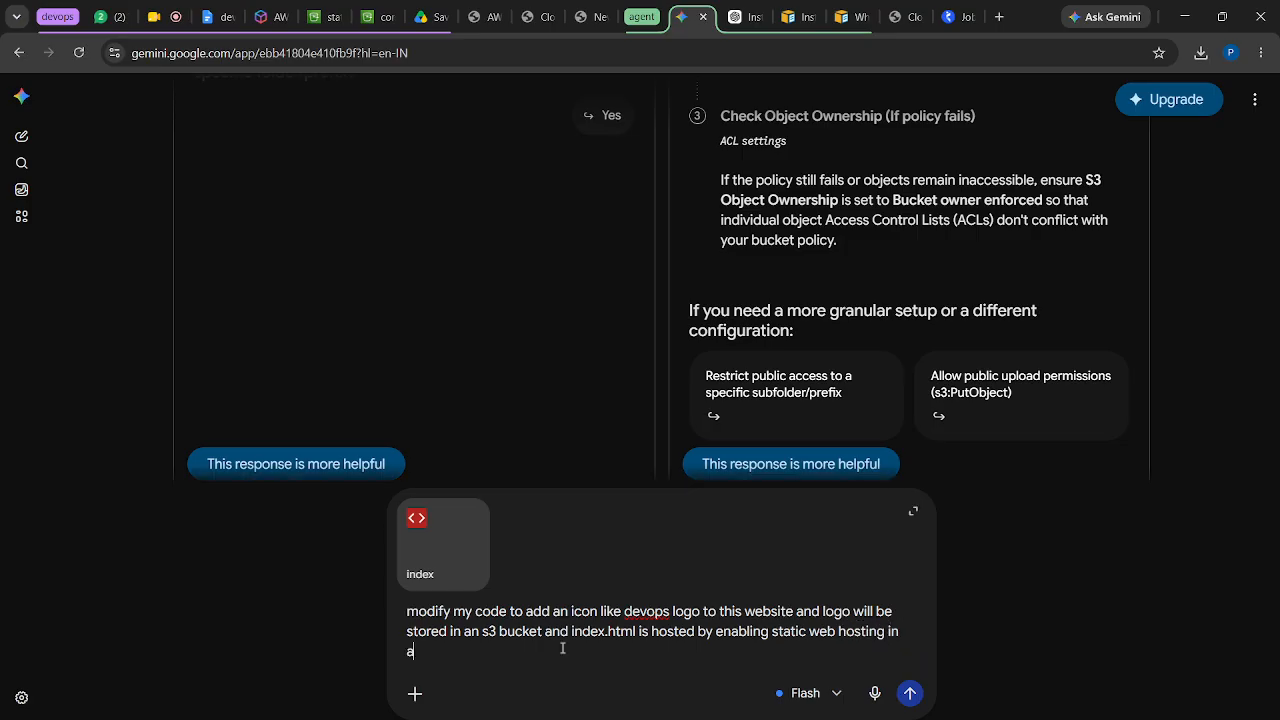
{"action": "type", "text": "nother bucket and"}
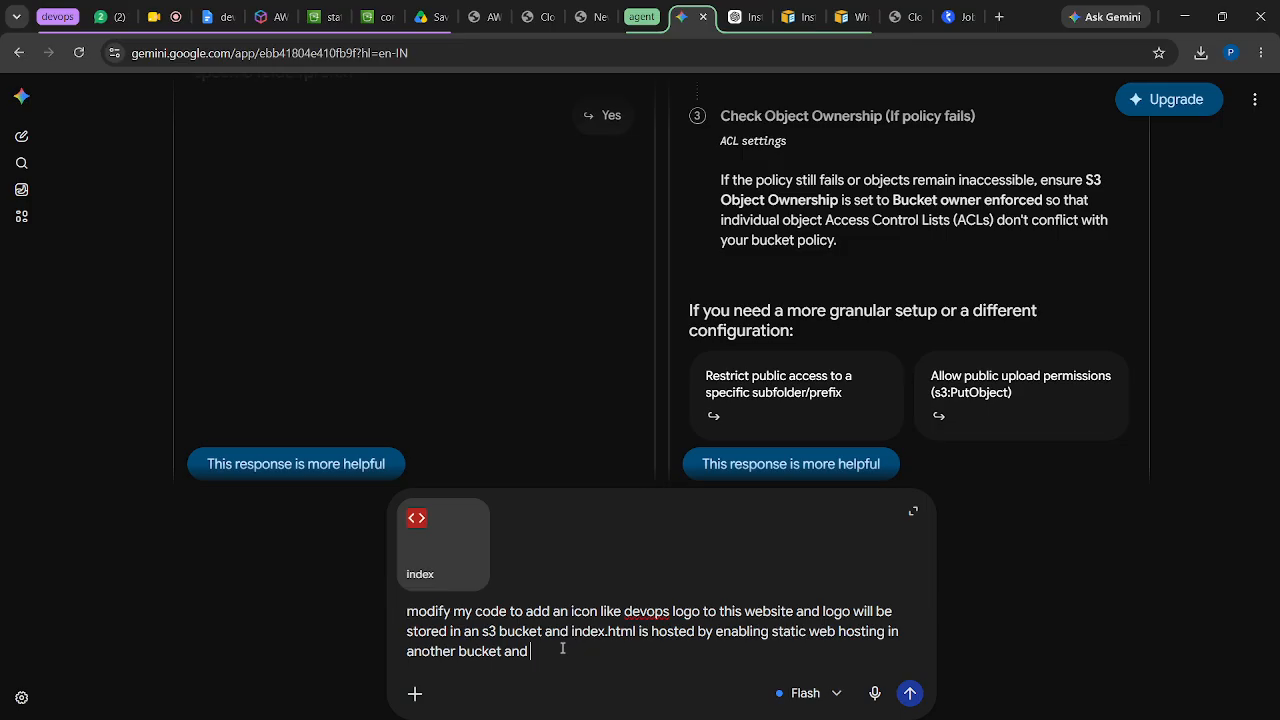
{"action": "type", "text": " website will acce"}
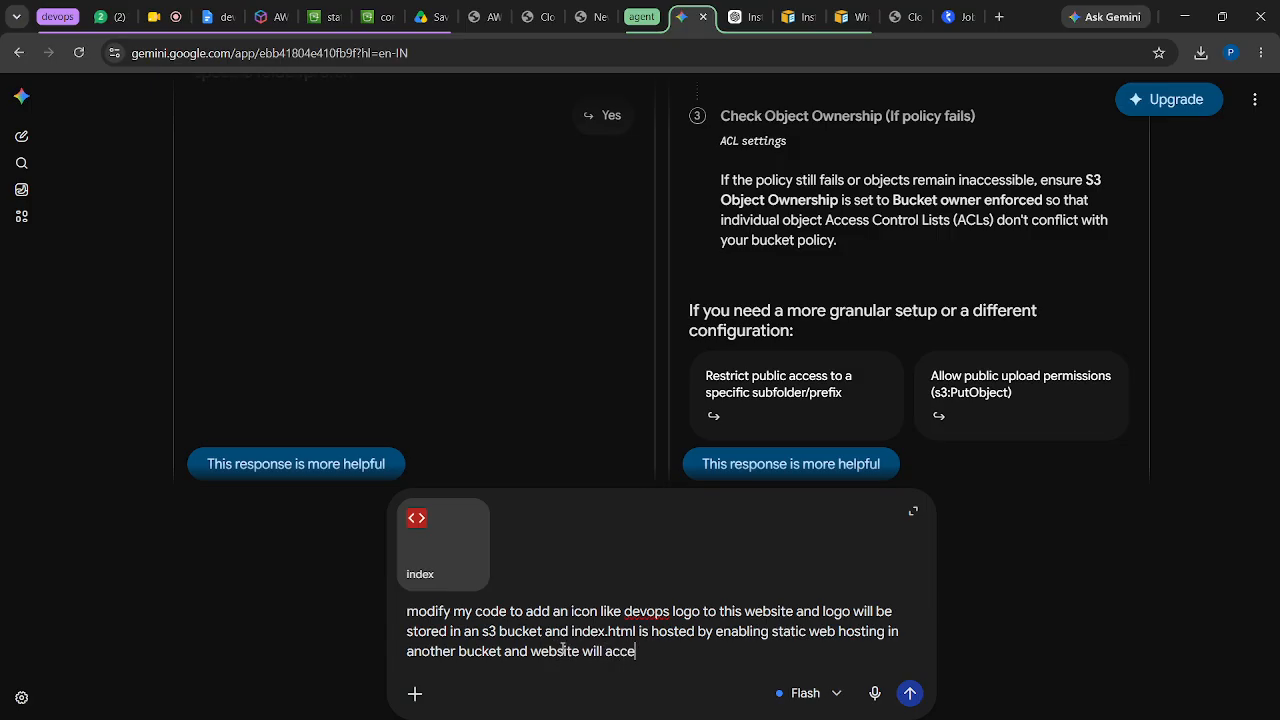
{"action": "type", "text": "ss the logo via CORS"}
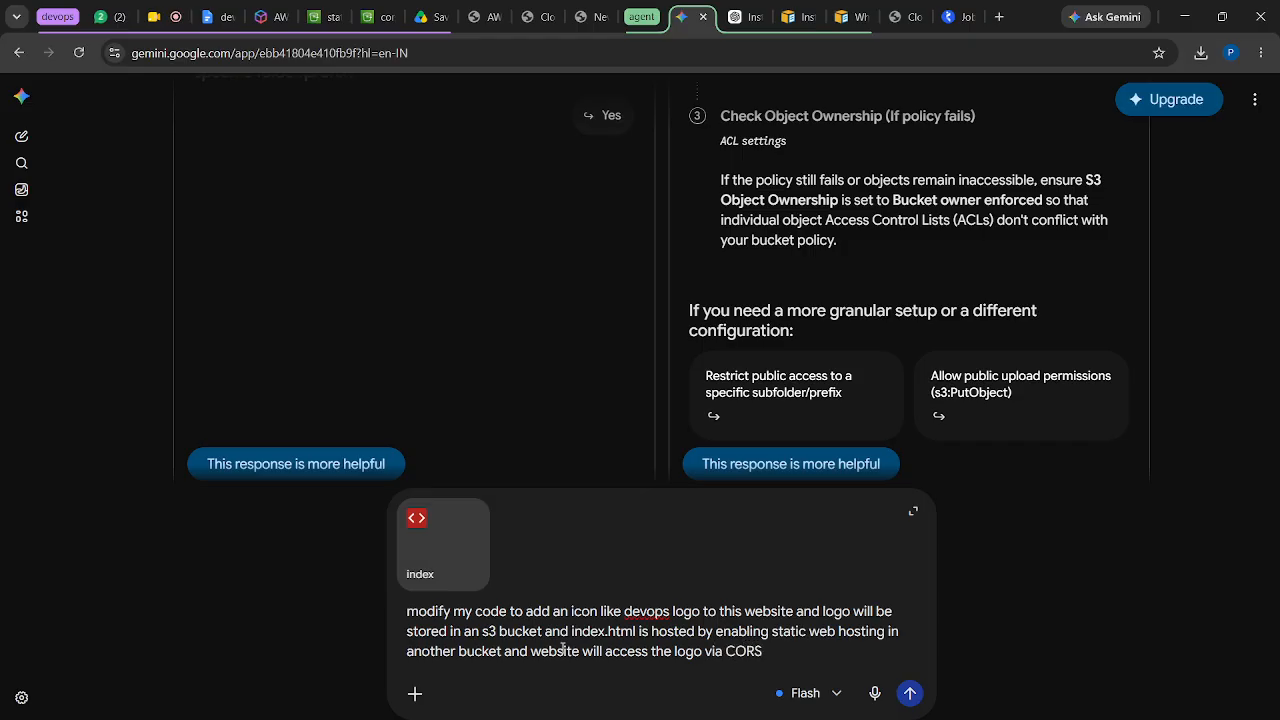
{"action": "key", "text": "Return"}
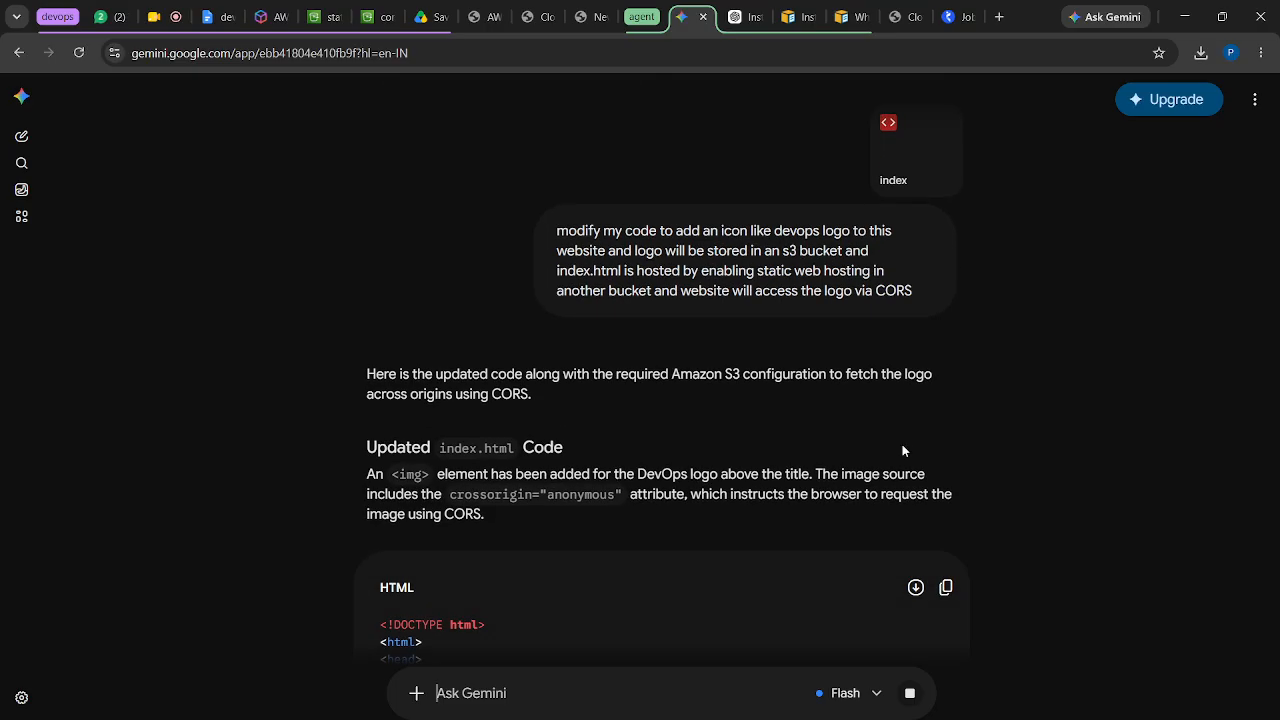
Examine the updated index.html code, especially the DevOps logo image element and script, and check it against the current CORS testing page
{"action": "scroll", "coordinate": [849, 380], "scroll_direction": "down", "scroll_amount": 2}
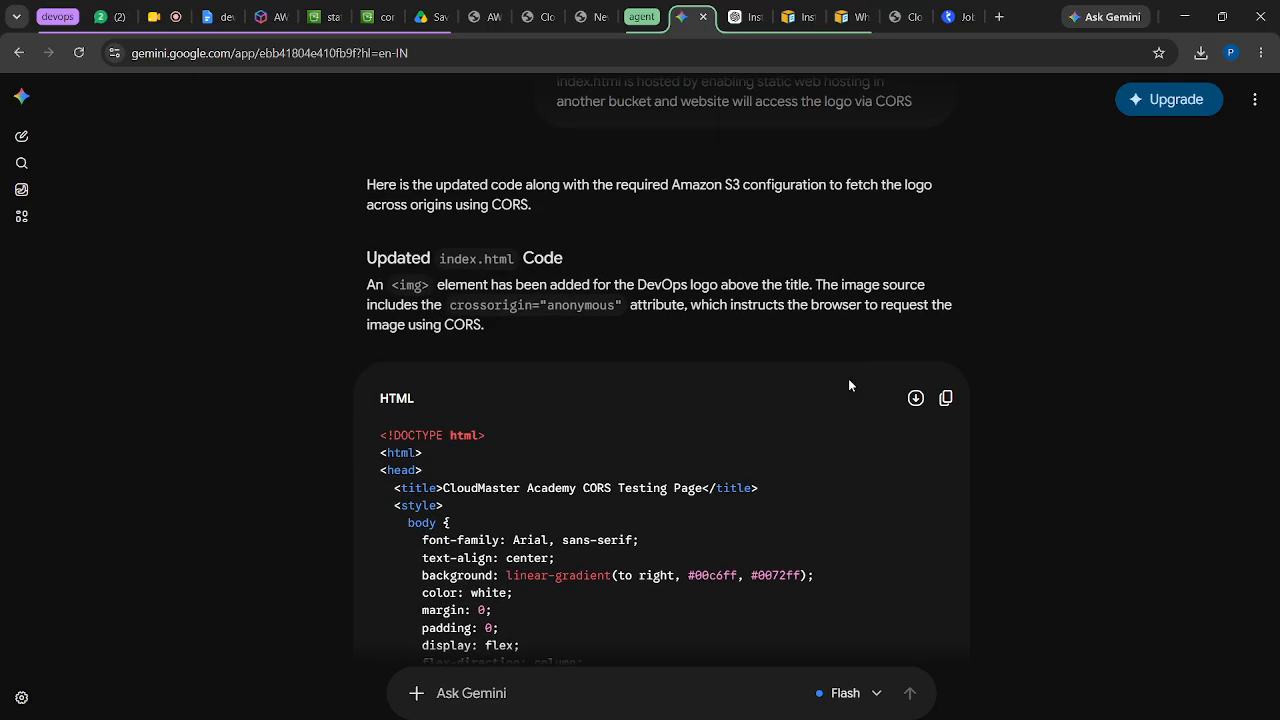
{"action": "scroll", "coordinate": [849, 385], "scroll_direction": "down", "scroll_amount": 2}
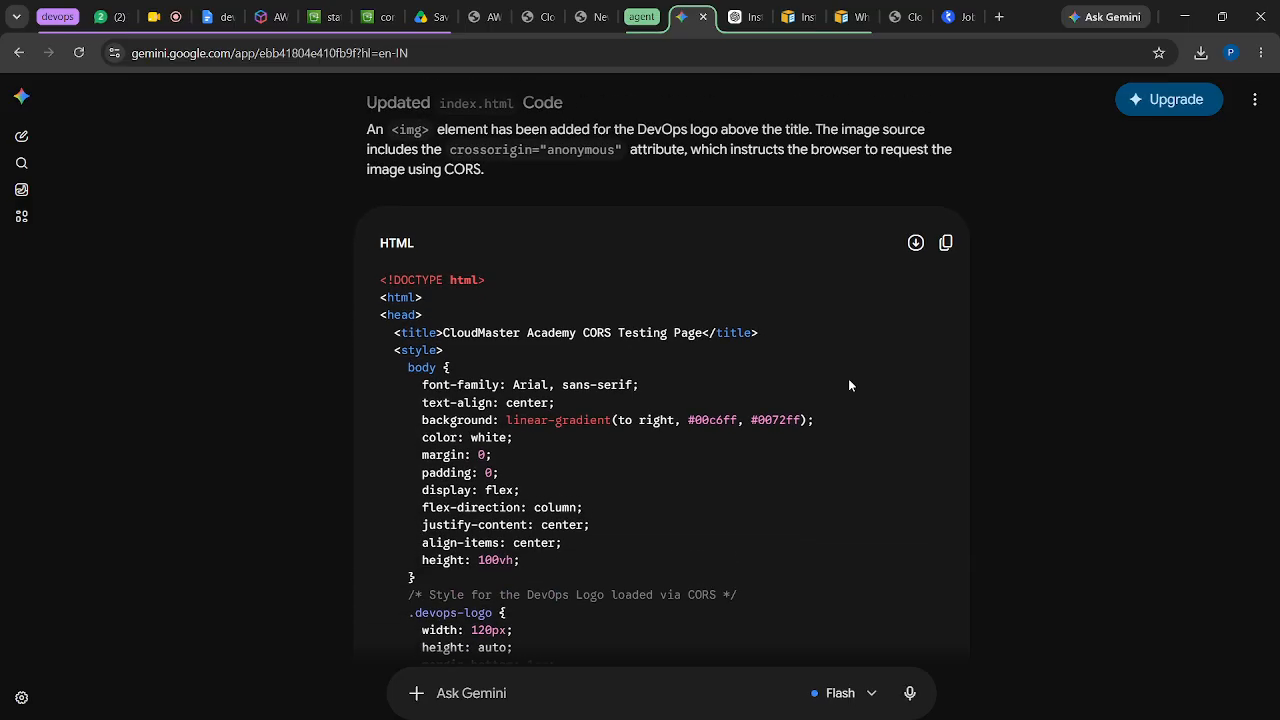
{"action": "scroll", "coordinate": [849, 385], "scroll_direction": "down", "scroll_amount": 5}
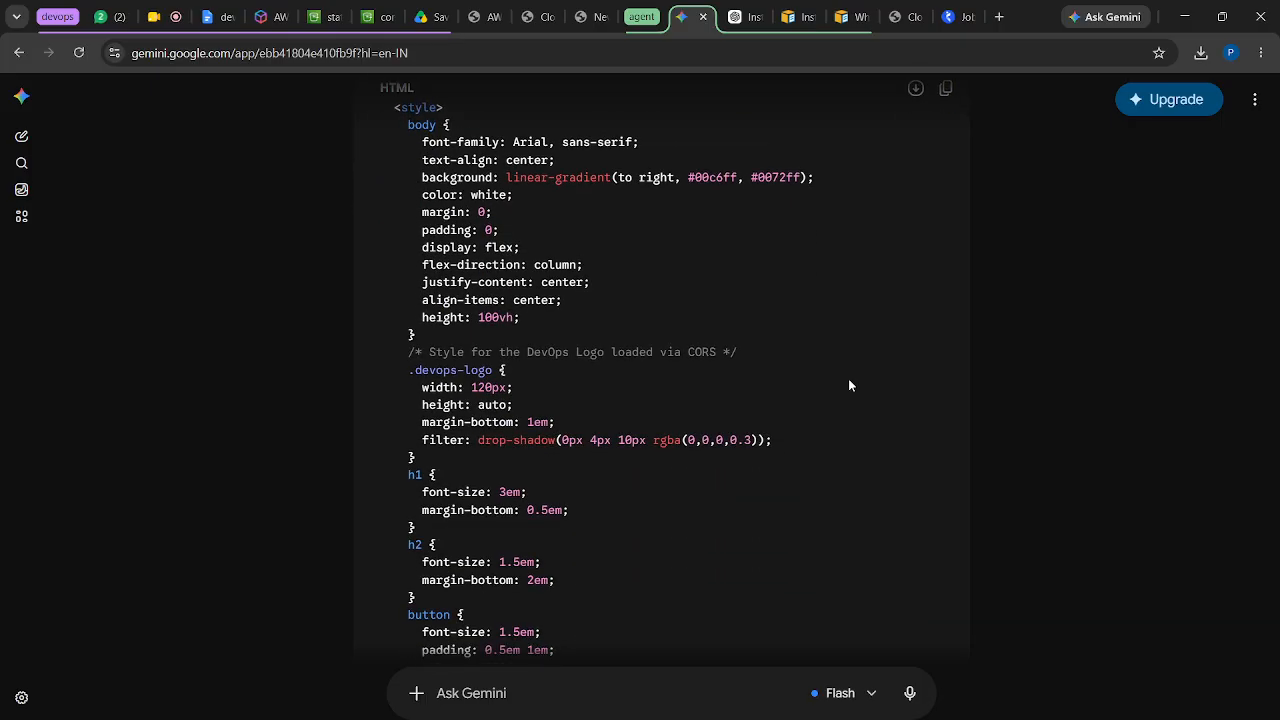
{"action": "scroll", "coordinate": [849, 385], "scroll_direction": "down", "scroll_amount": 2}
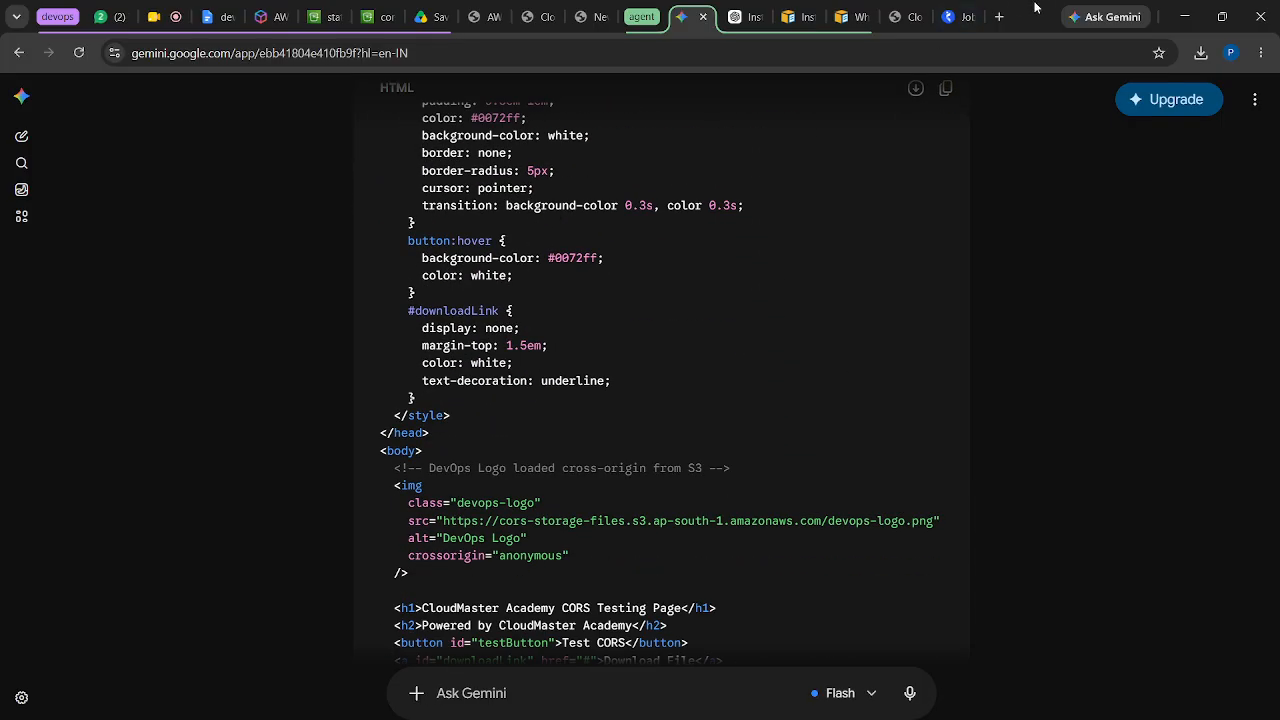
{"action": "left_click", "coordinate": [903, 20]}
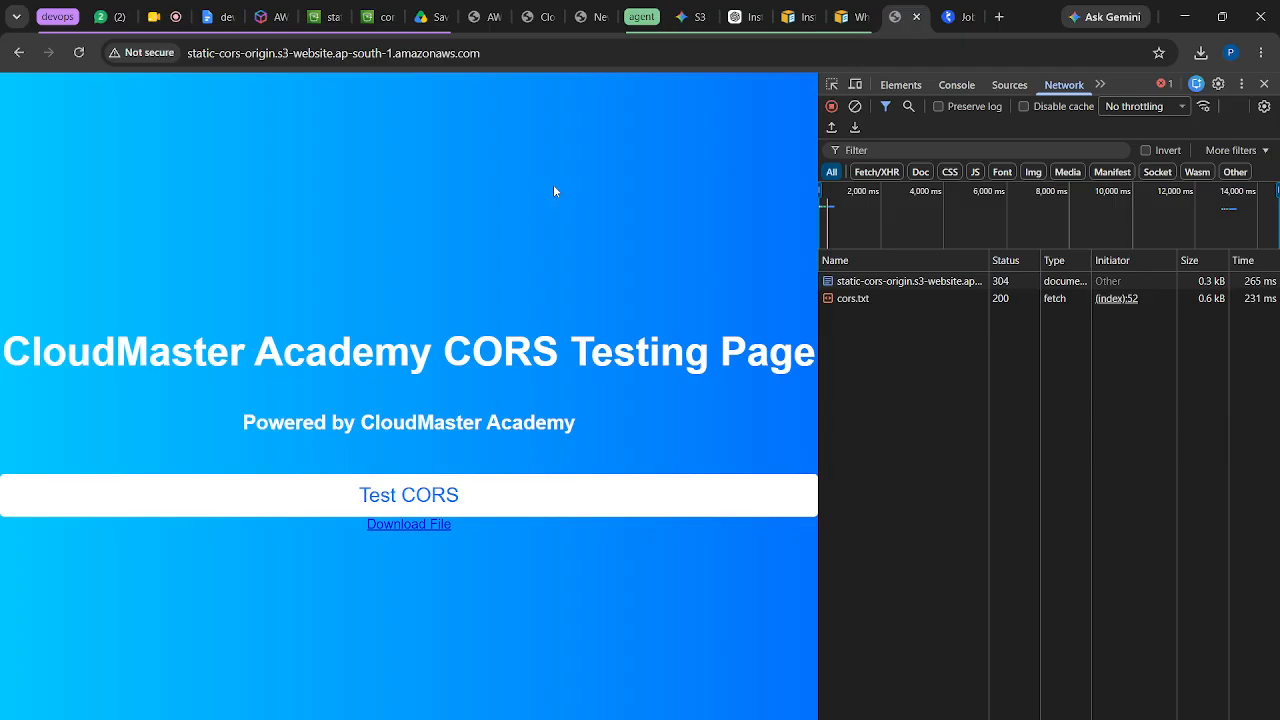
{"action": "left_click", "coordinate": [680, 17]}
{"action": "scroll", "coordinate": [659, 367], "scroll_direction": "down", "scroll_amount": 2}
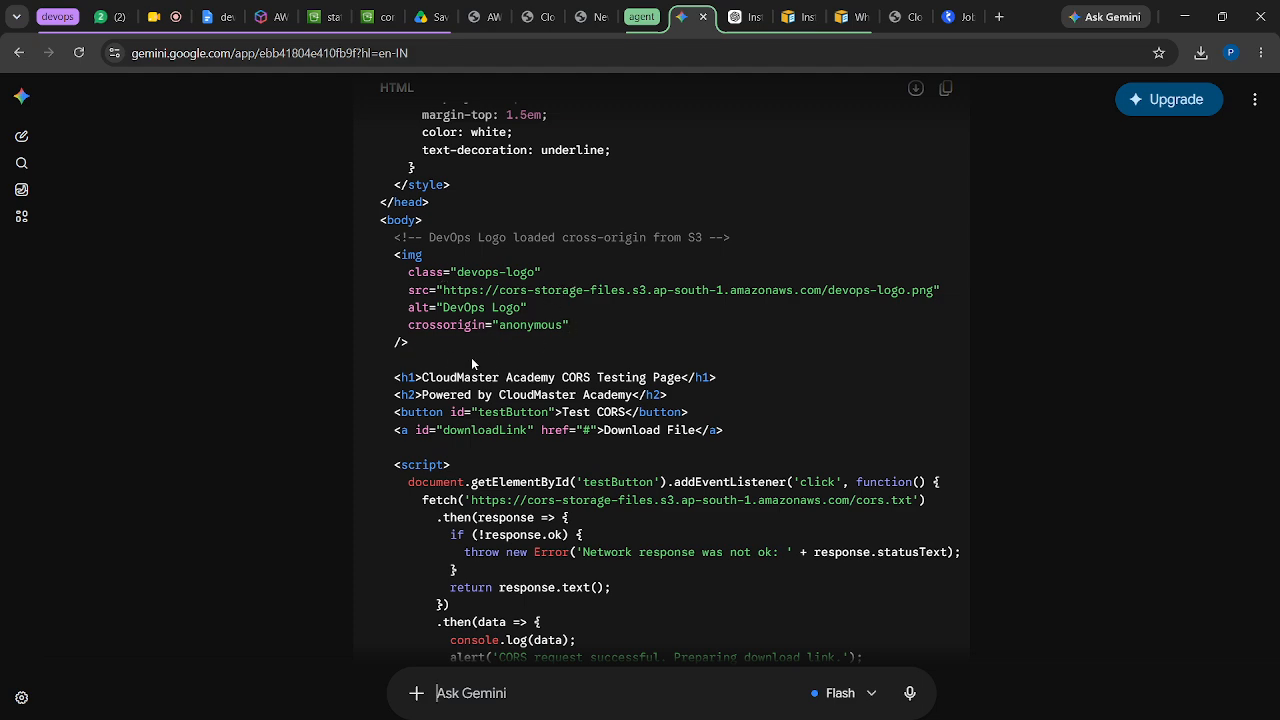
{"action": "left_click_drag", "start_coordinate": [409, 343], "coordinate": [378, 233]}
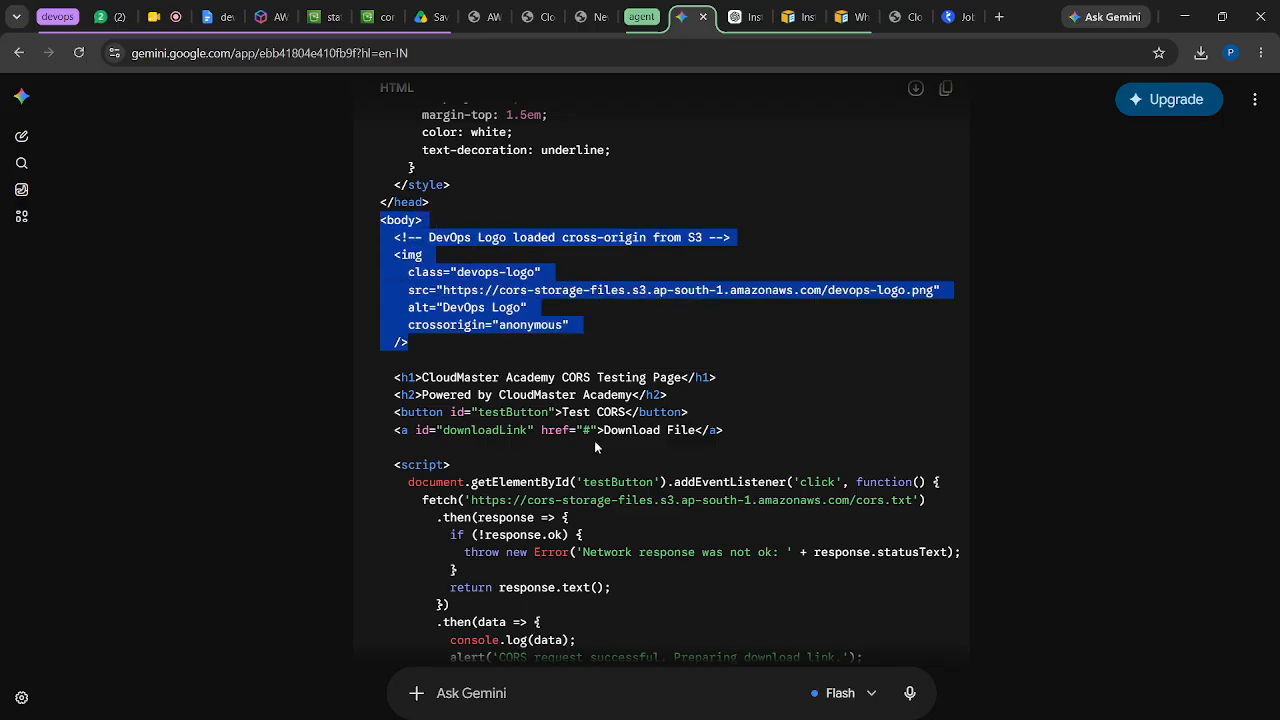
{"action": "scroll", "coordinate": [594, 440], "scroll_direction": "up", "scroll_amount": 1}
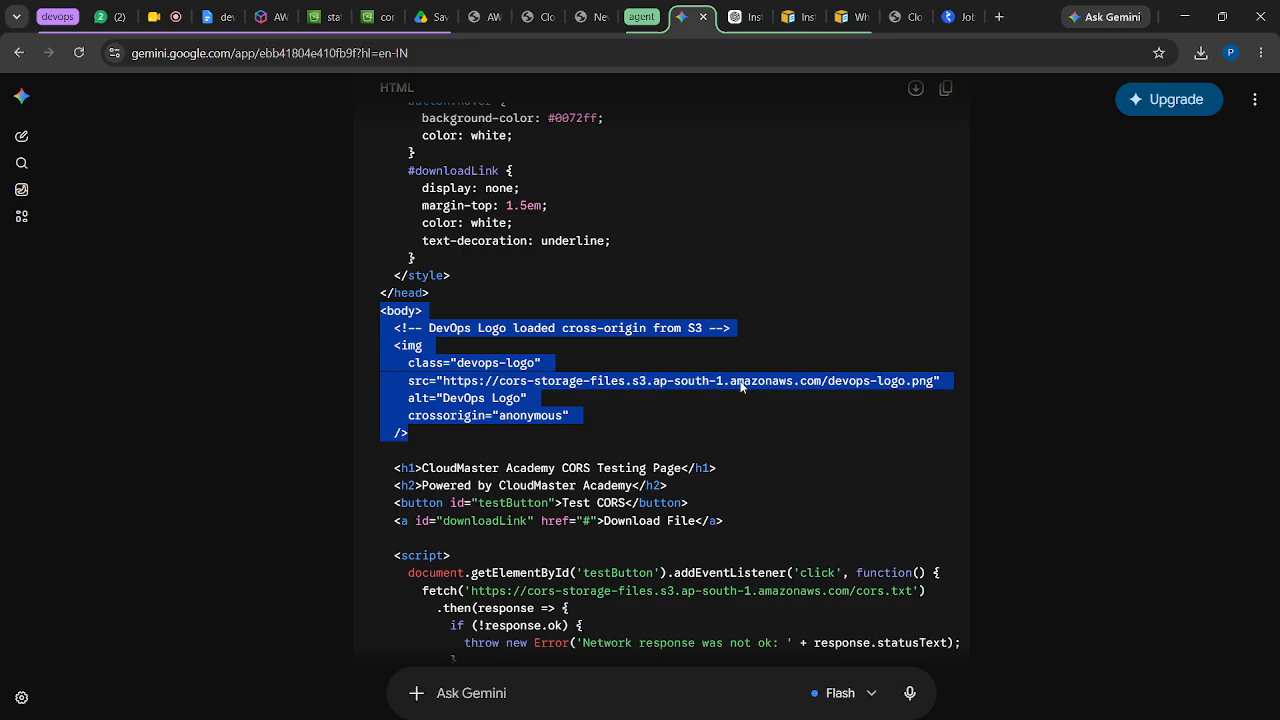
{"action": "left_click", "coordinate": [796, 378]}
{"action": "scroll", "coordinate": [650, 400], "scroll_direction": "down", "scroll_amount": 5}
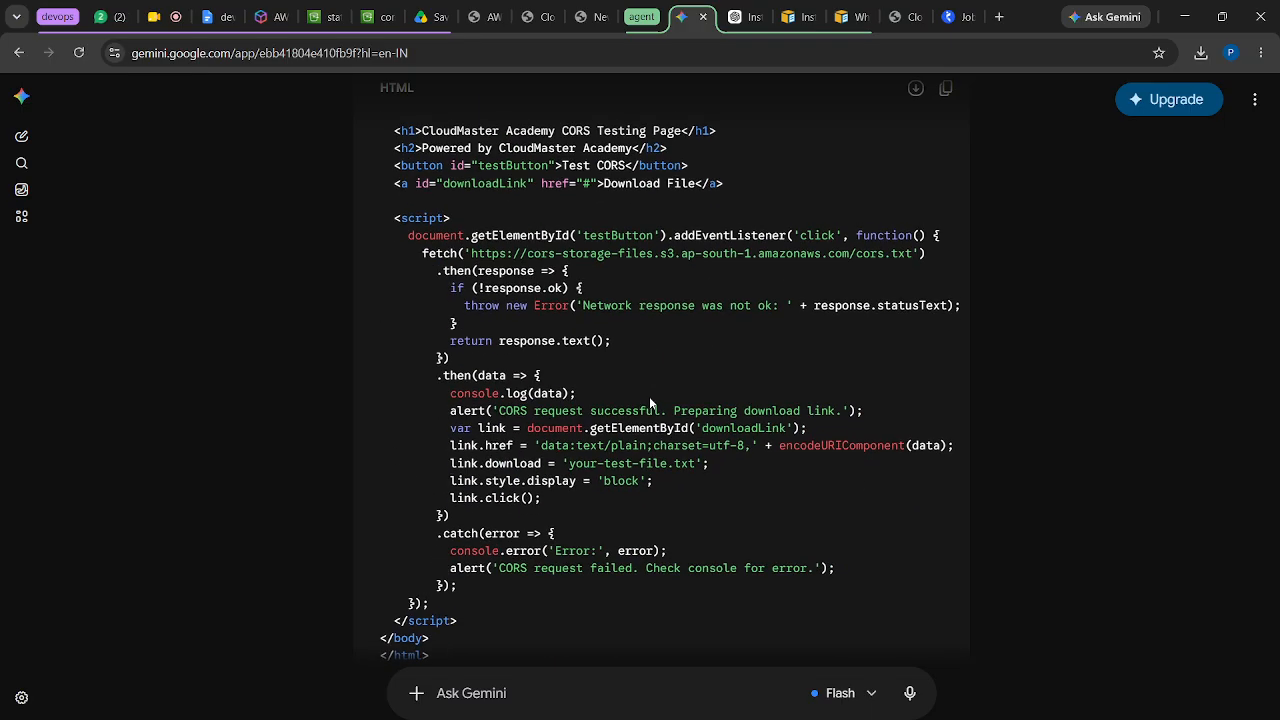
Read the AWS setup instructions for the asset bucket and the hosting bucket, including the CORS JSON configuration
{"action": "scroll", "coordinate": [649, 396], "scroll_direction": "down", "scroll_amount": 2}
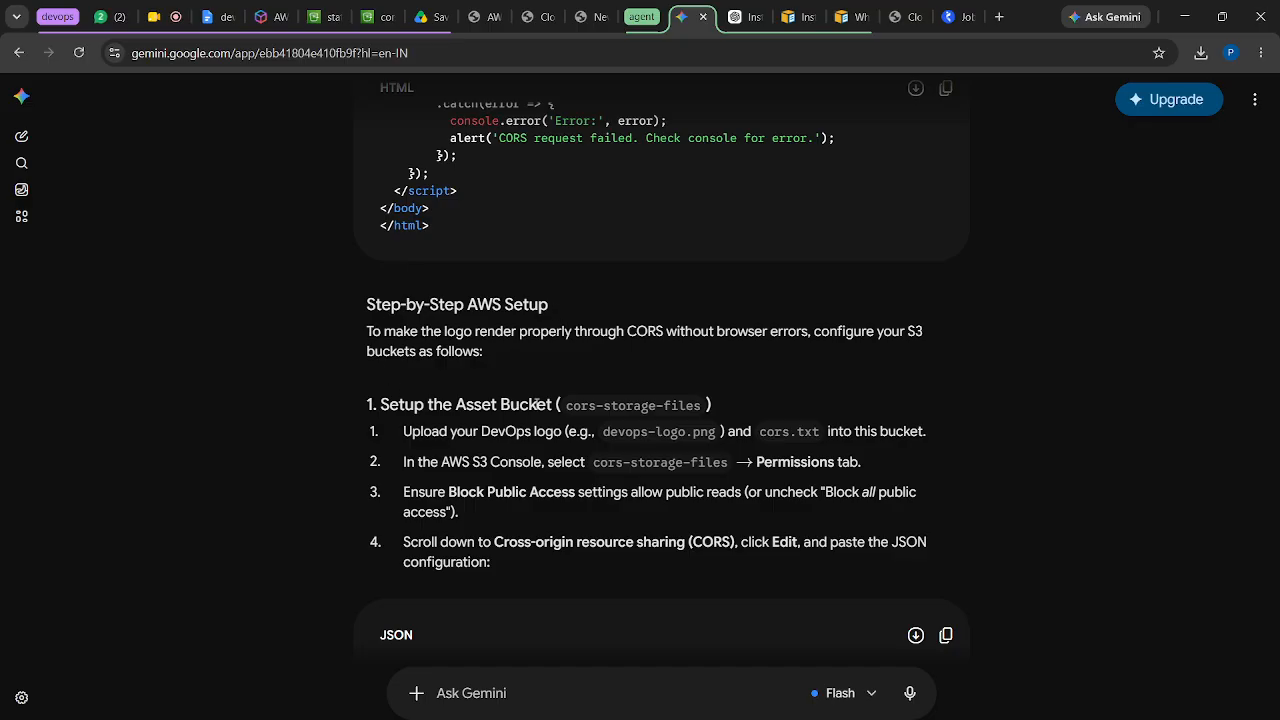
{"action": "scroll", "coordinate": [538, 404], "scroll_direction": "down", "scroll_amount": 2}
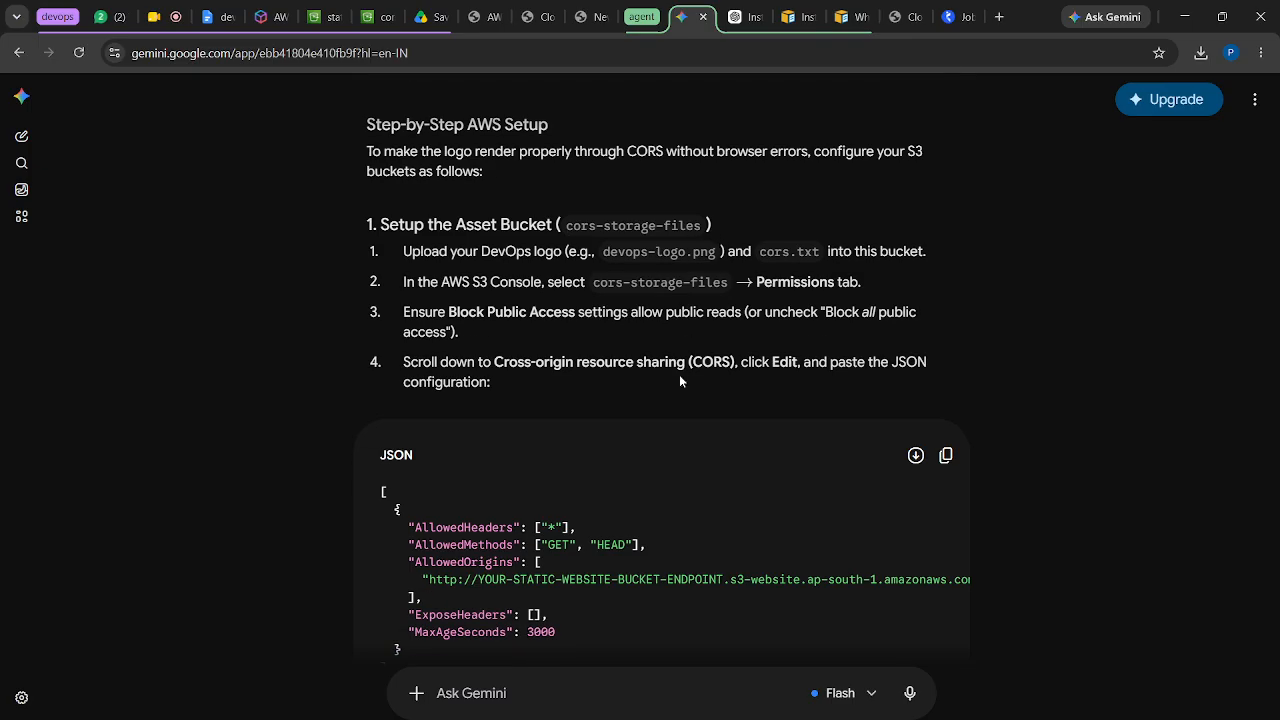
{"action": "scroll", "coordinate": [679, 381], "scroll_direction": "down", "scroll_amount": 1}
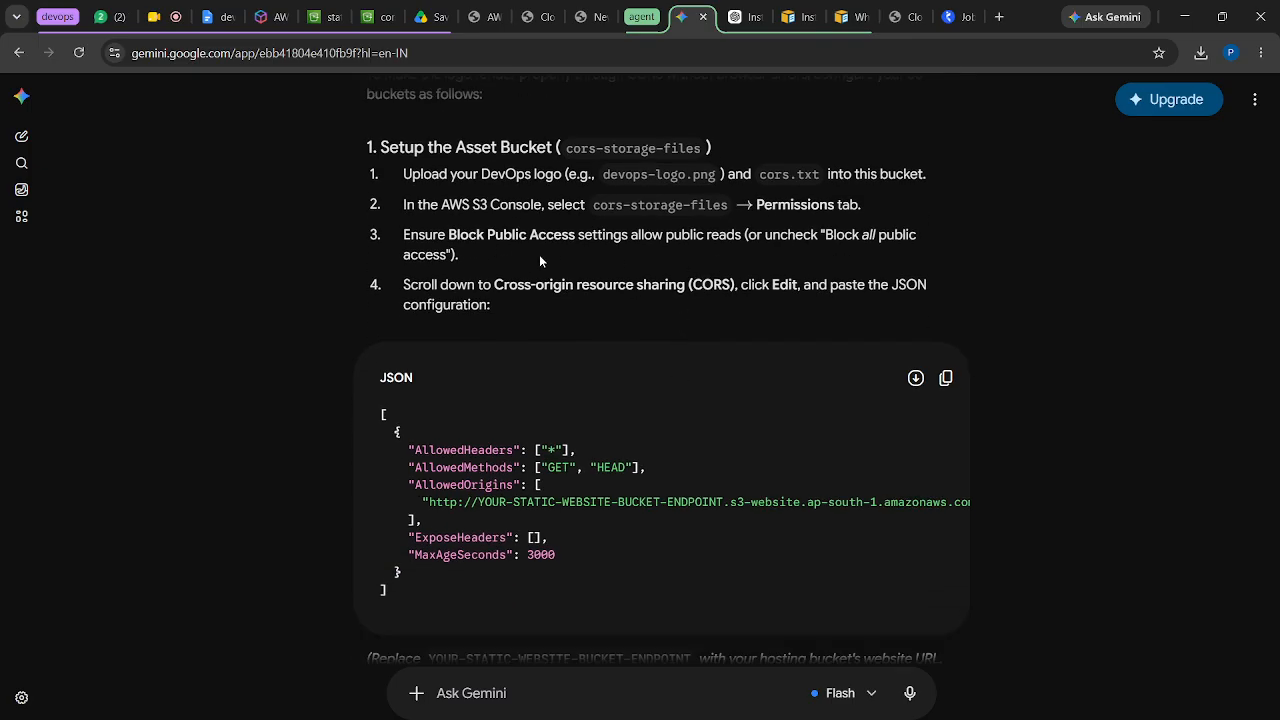
{"action": "scroll", "coordinate": [654, 324], "scroll_direction": "down", "scroll_amount": 2}
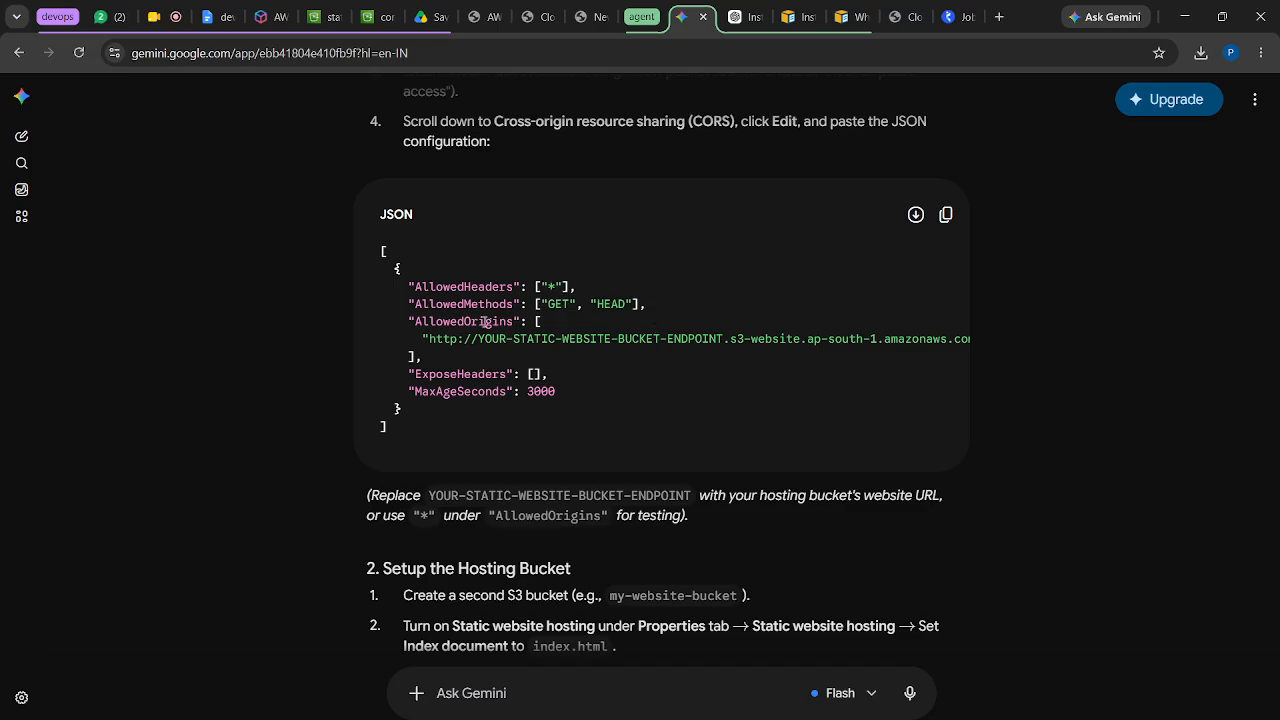
{"action": "scroll", "coordinate": [655, 397], "scroll_direction": "down", "scroll_amount": 1}
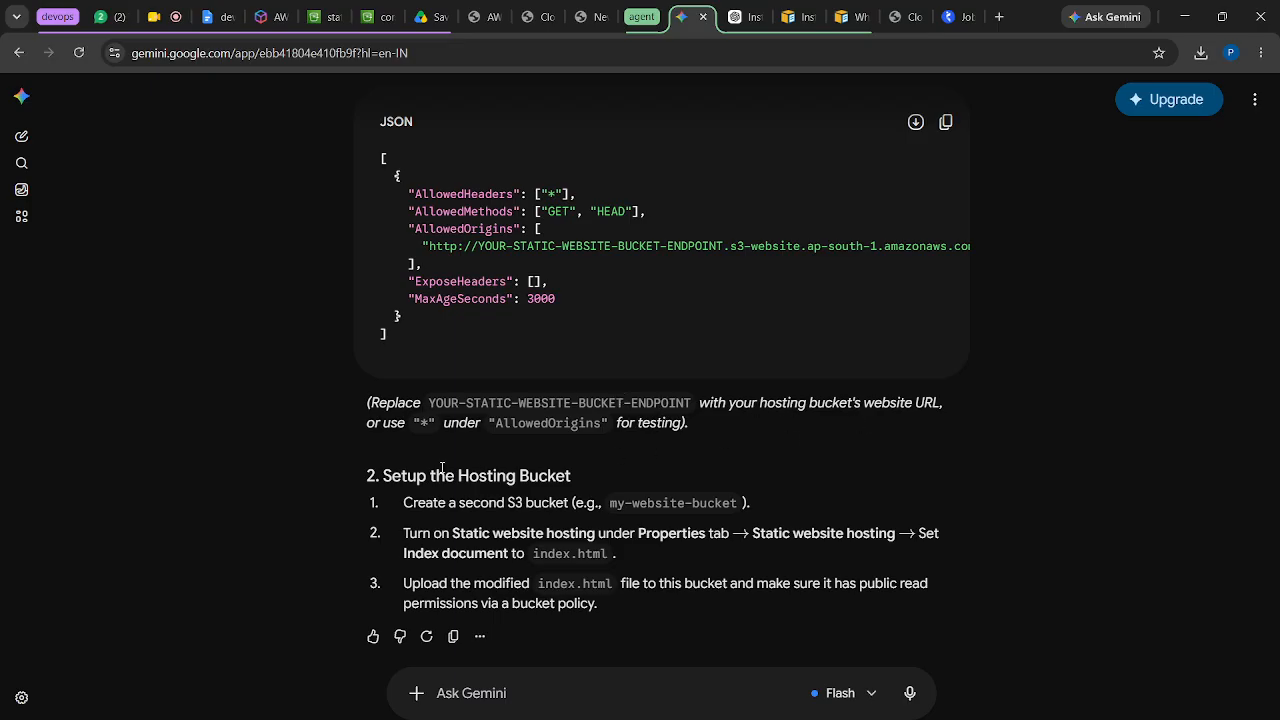
{"action": "scroll", "coordinate": [559, 470], "scroll_direction": "up", "scroll_amount": 10}
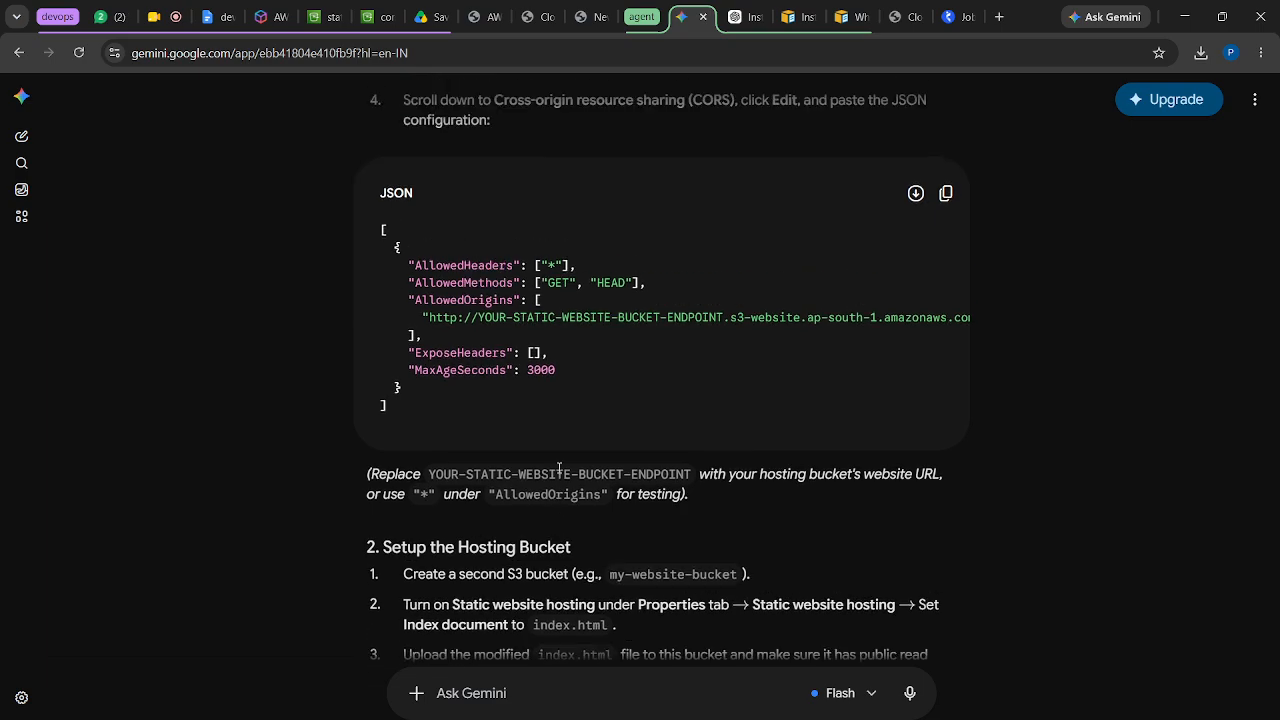
Download Gemini's updated HTML code as a file and show it in the Downloads folder
{"action": "scroll", "coordinate": [559, 470], "scroll_direction": "up", "scroll_amount": 8}
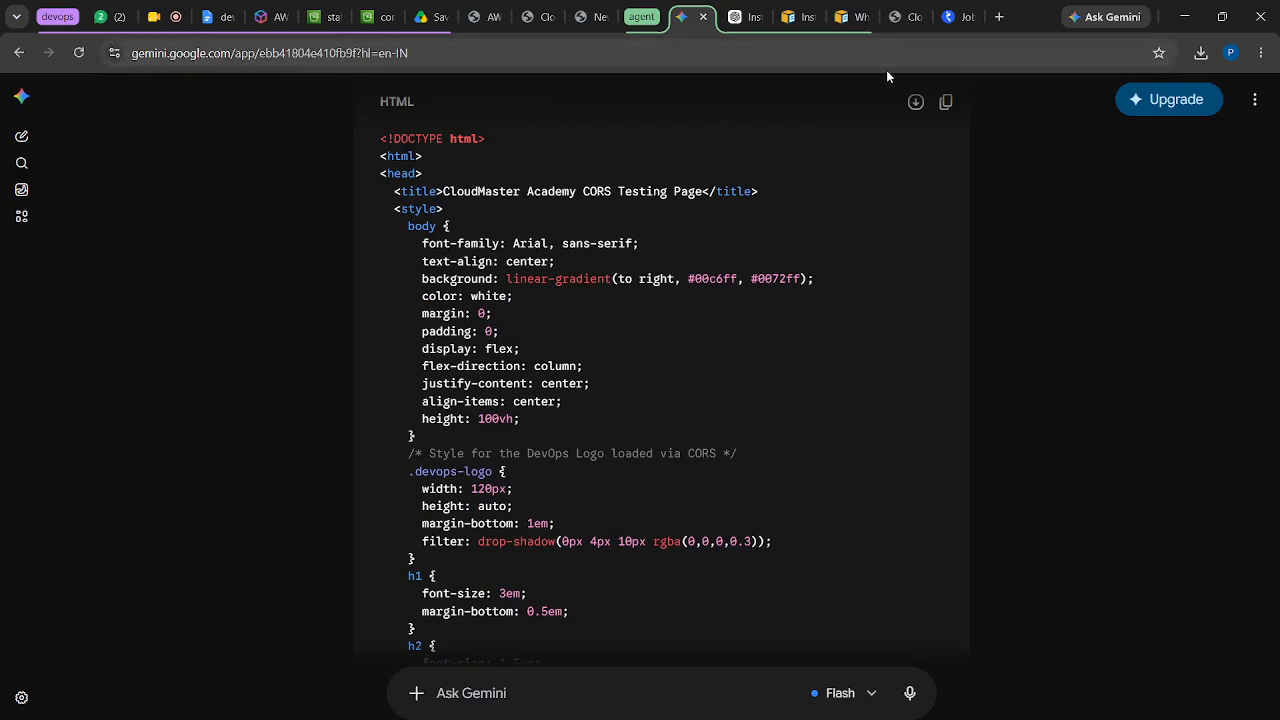
{"action": "left_click", "coordinate": [915, 102]}
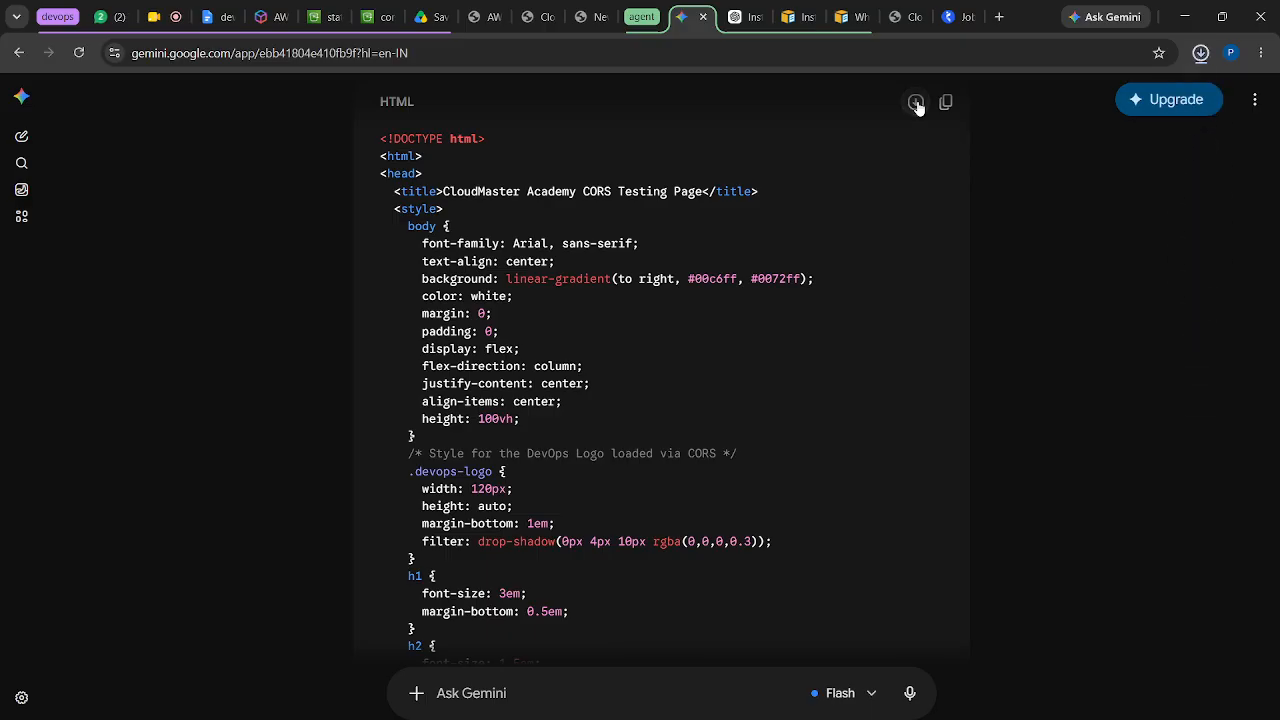
{"action": "left_click", "coordinate": [1210, 60]}
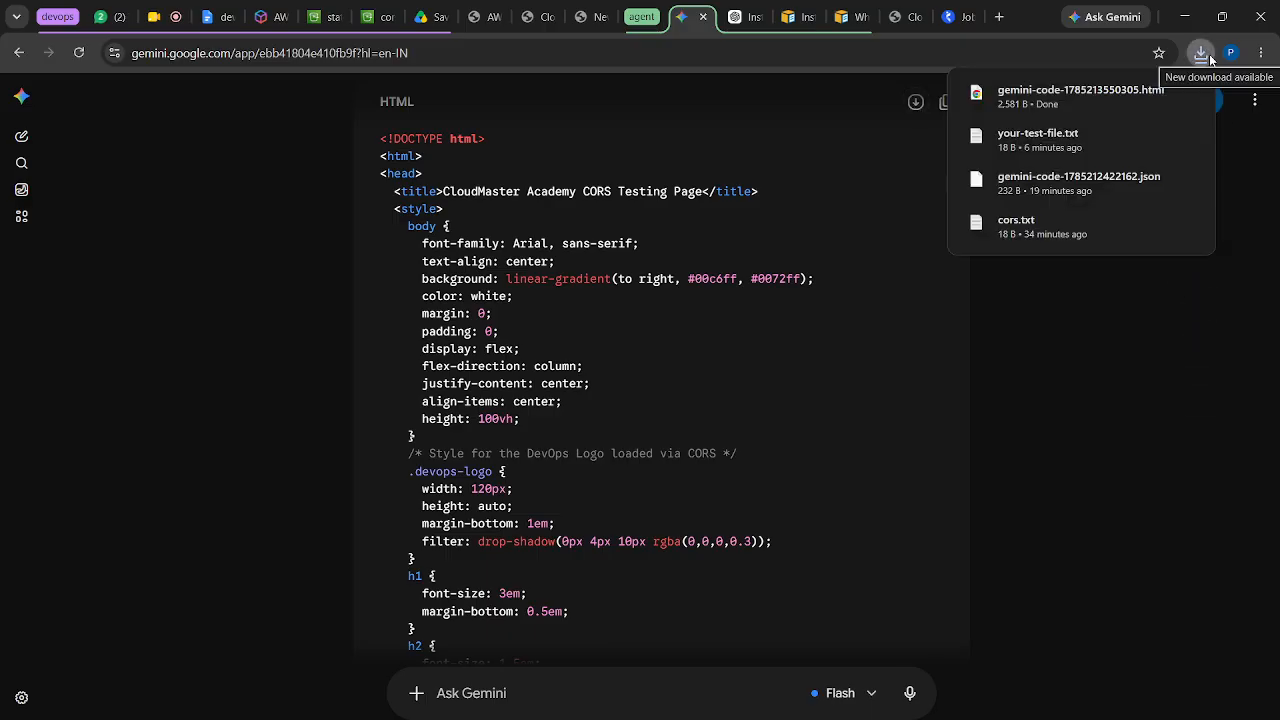
{"action": "mouse_move", "coordinate": [1158, 93]}
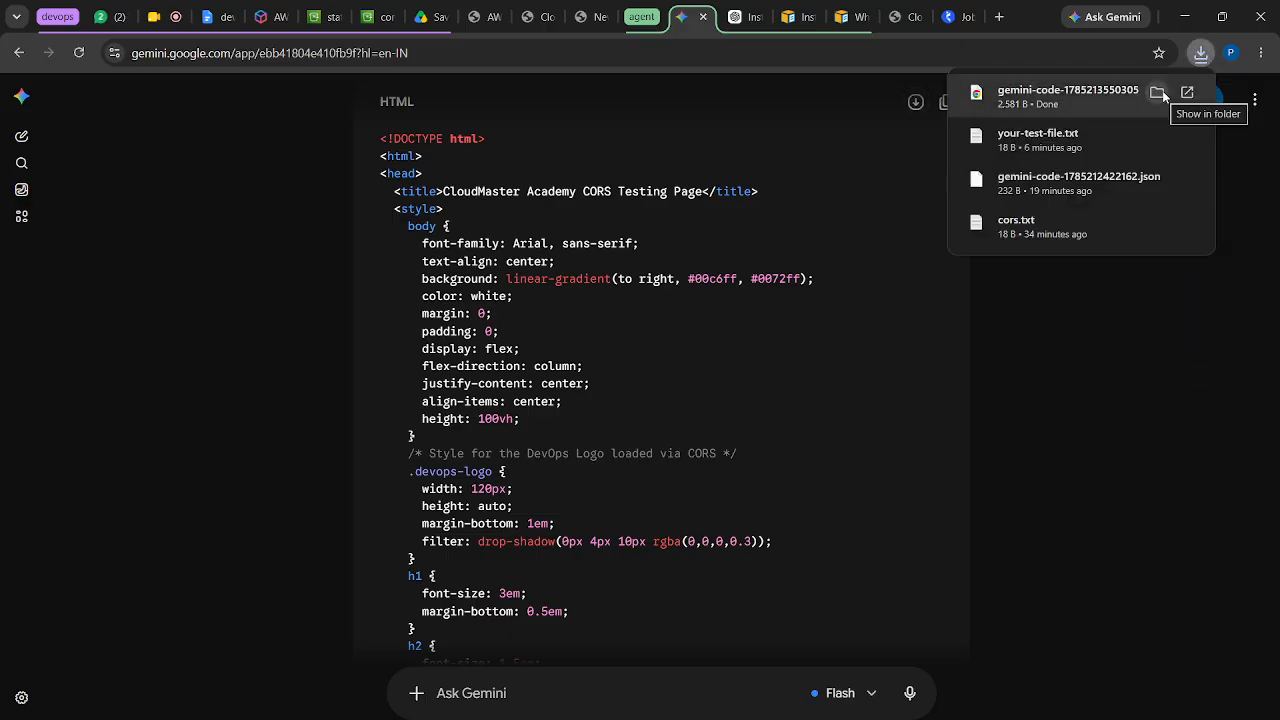
{"action": "left_click", "coordinate": [1158, 92]}
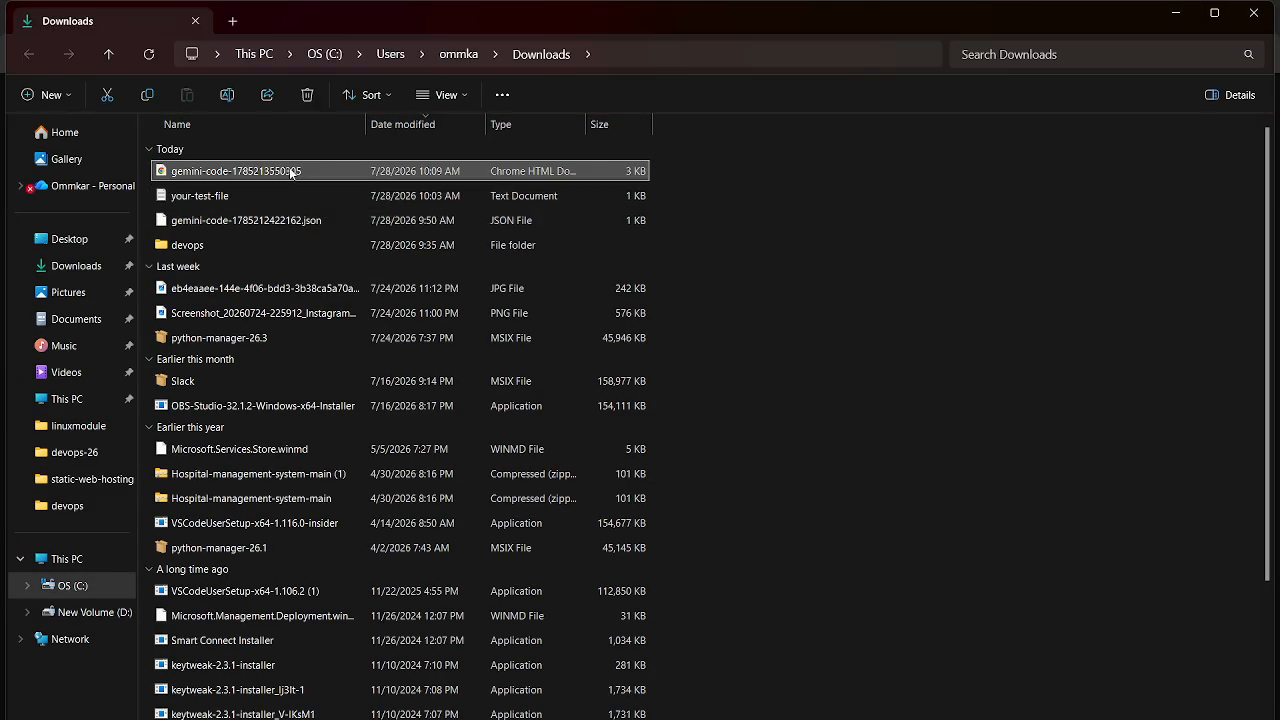
Open the downloaded gemini-code HTML file in the browser to preview the CORS testing page
{"action": "right_click", "coordinate": [290, 172]}
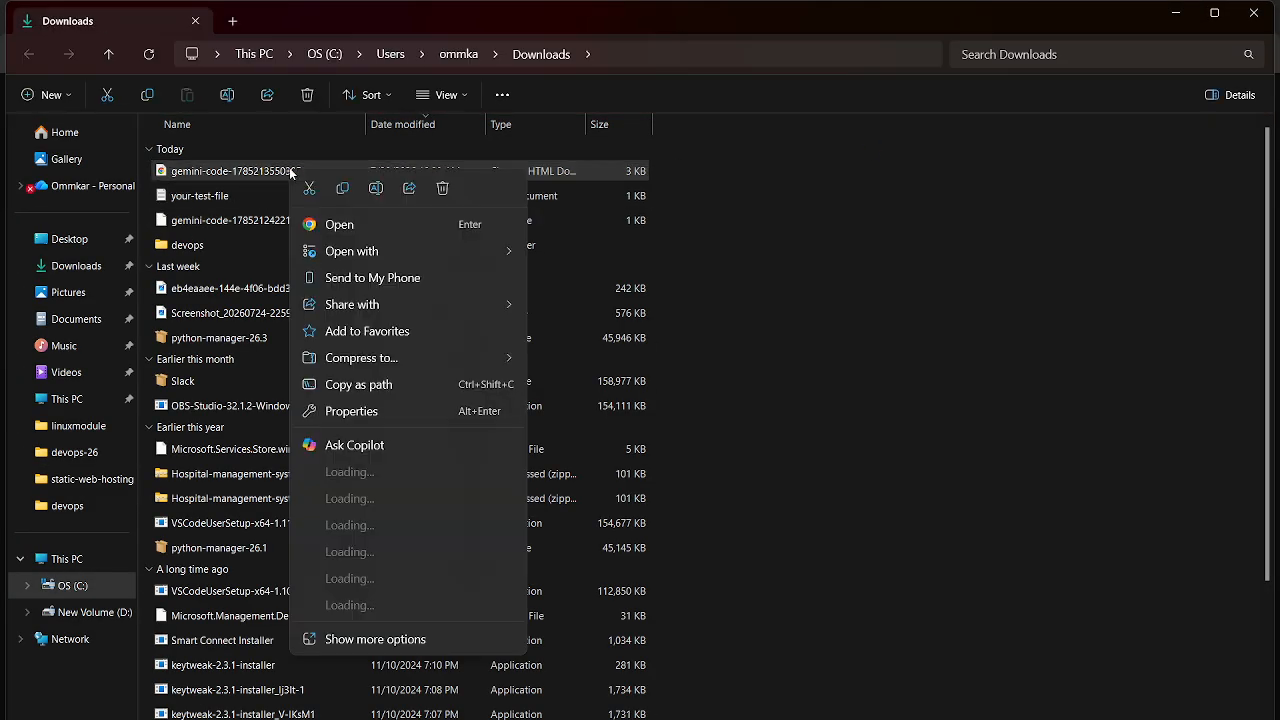
{"action": "left_click", "coordinate": [230, 175]}
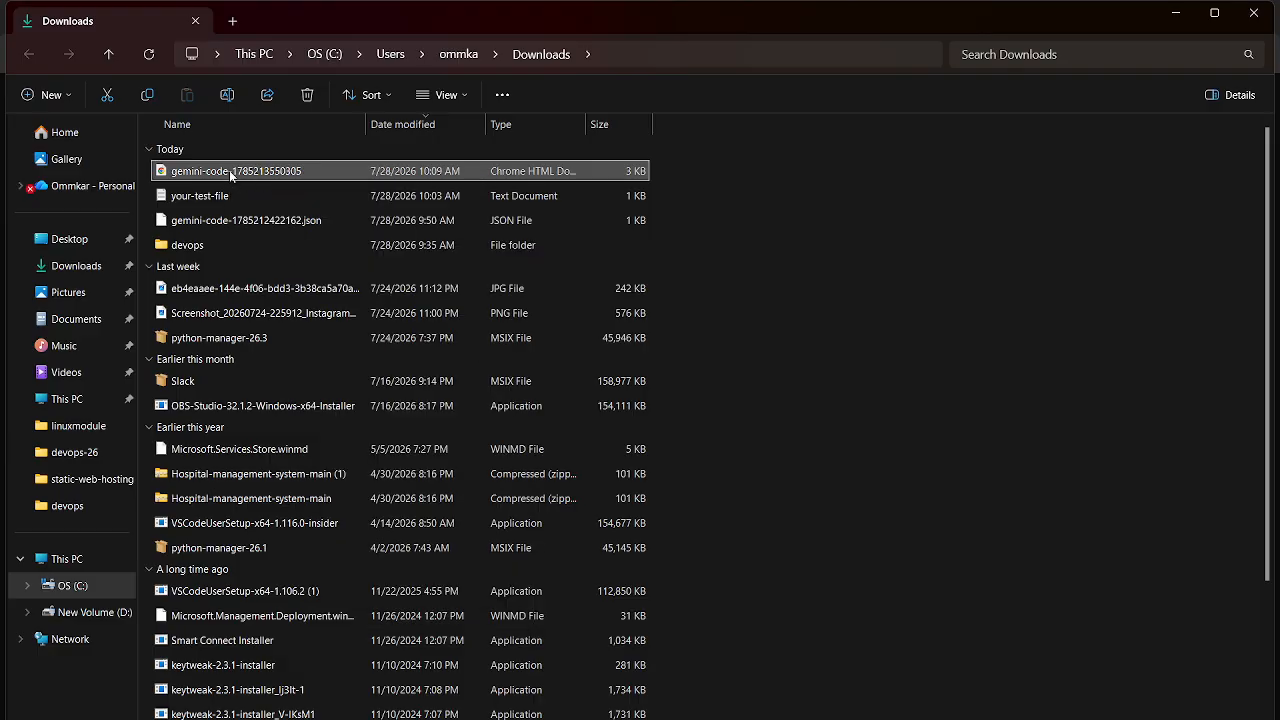
{"action": "double_click", "coordinate": [230, 172]}
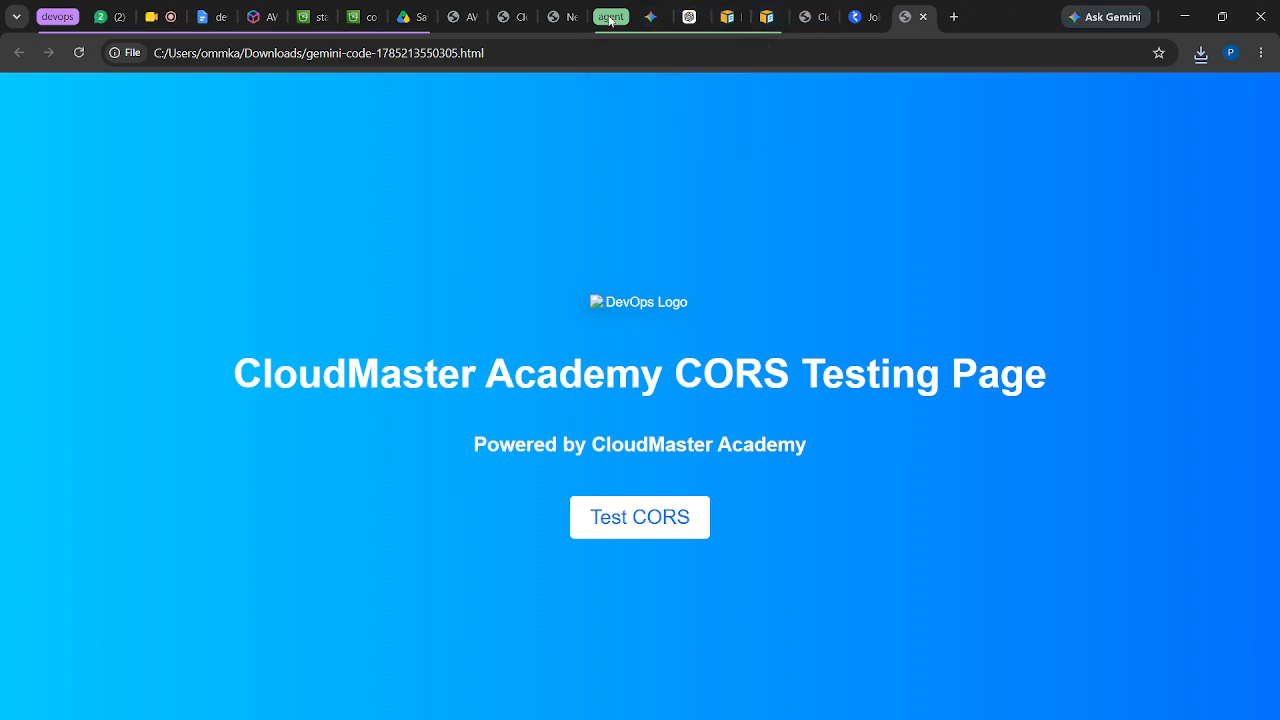
Return to the Gemini chat and ask it to "create a devops logo including aws CloudMaster Academy"
{"action": "left_click", "coordinate": [655, 20]}
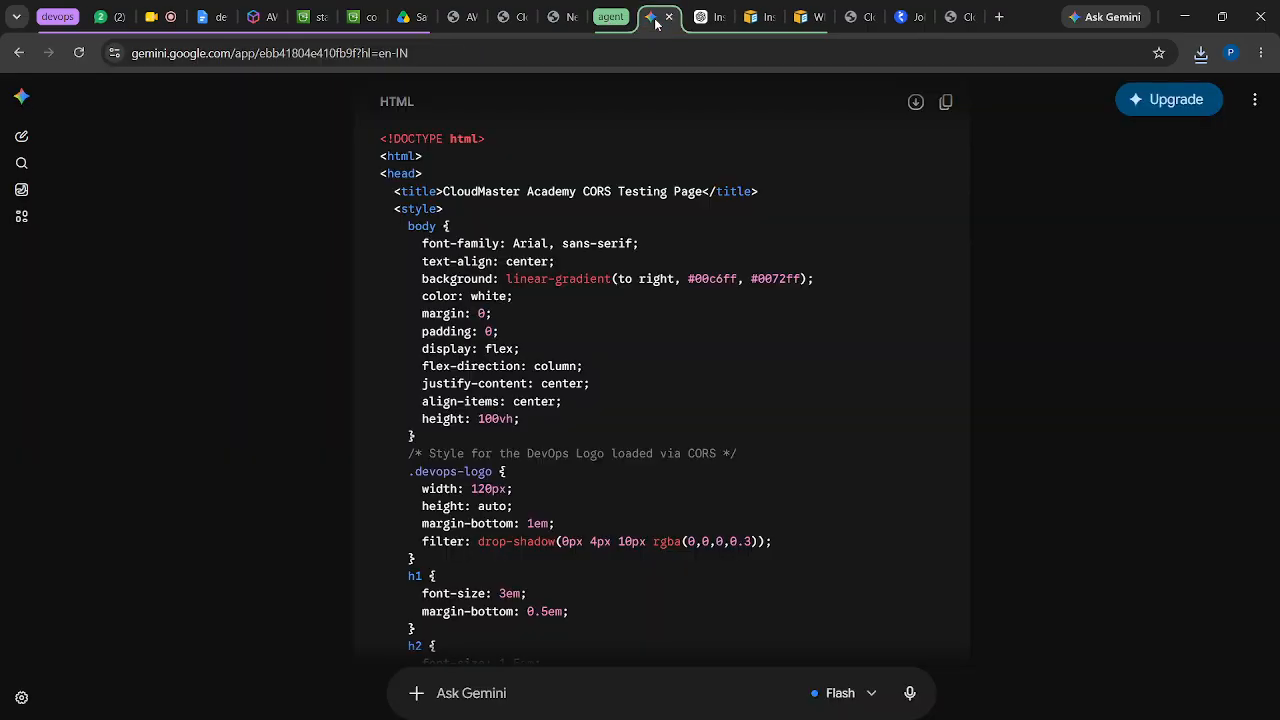
{"action": "scroll", "coordinate": [640, 542], "scroll_direction": "down", "scroll_amount": 5}
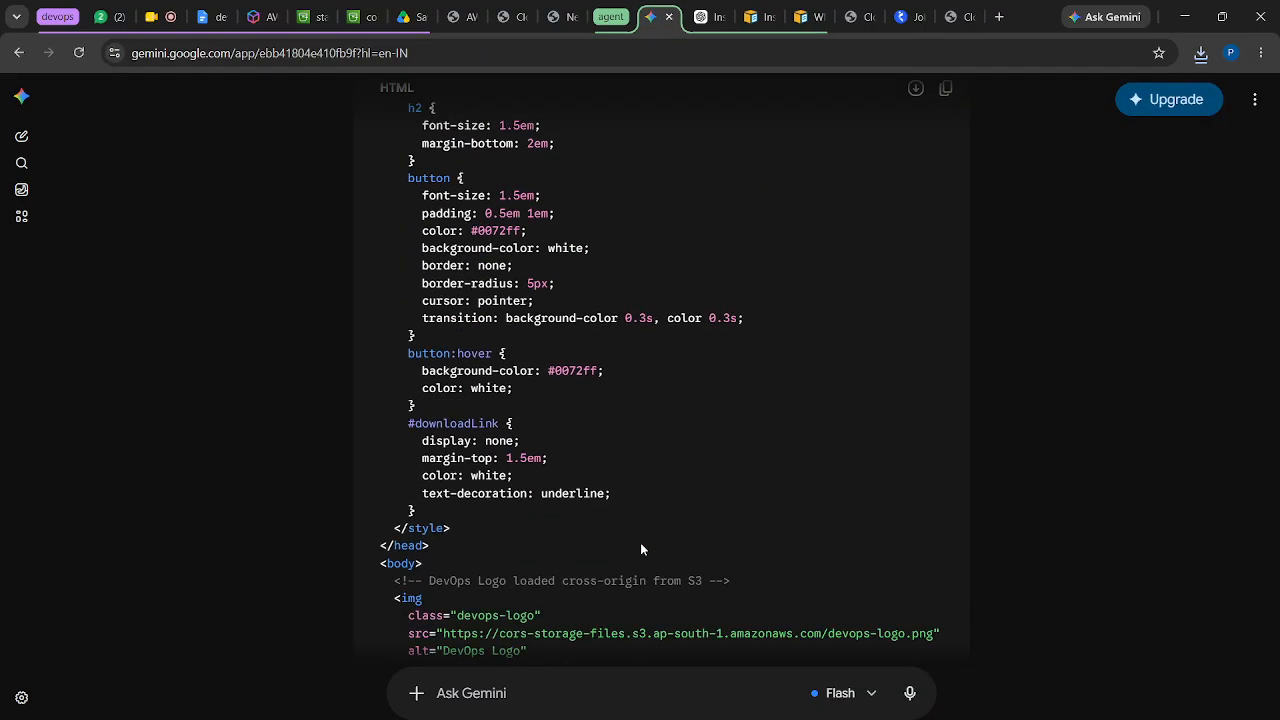
{"action": "left_click", "coordinate": [489, 698]}
{"action": "type", "text": "create"}
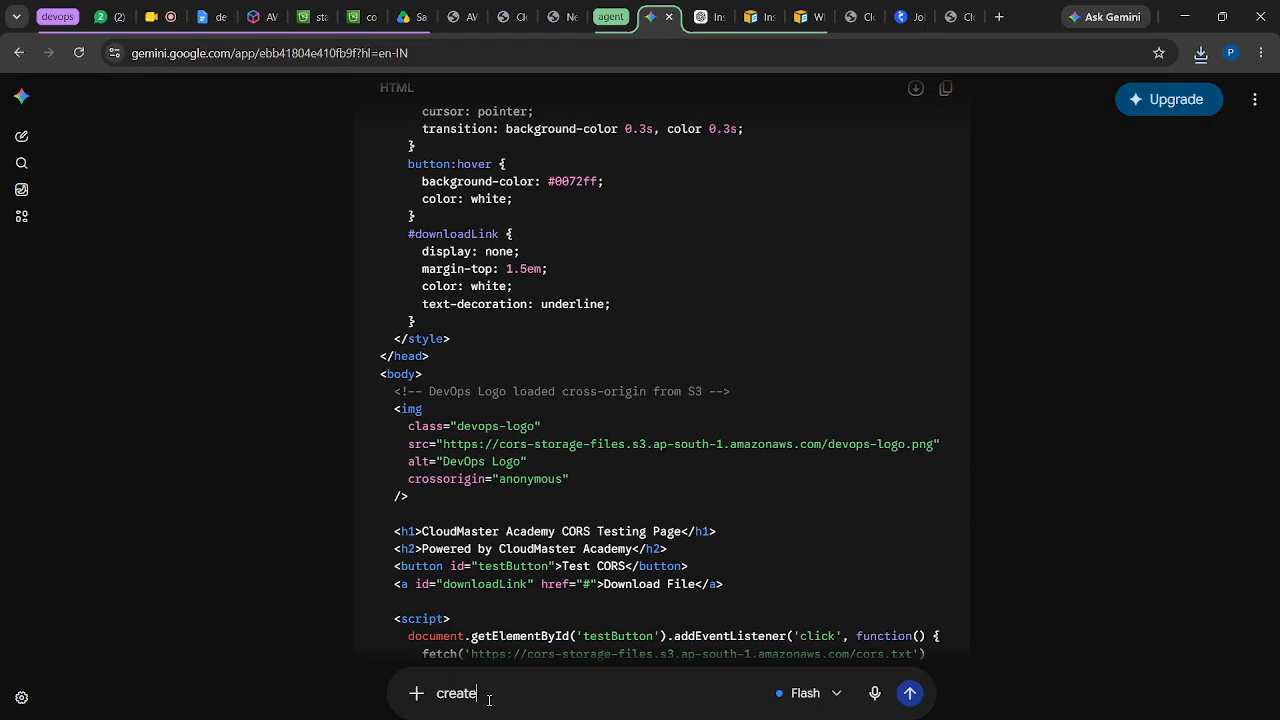
{"action": "type", "text": " a devops logo inc"}
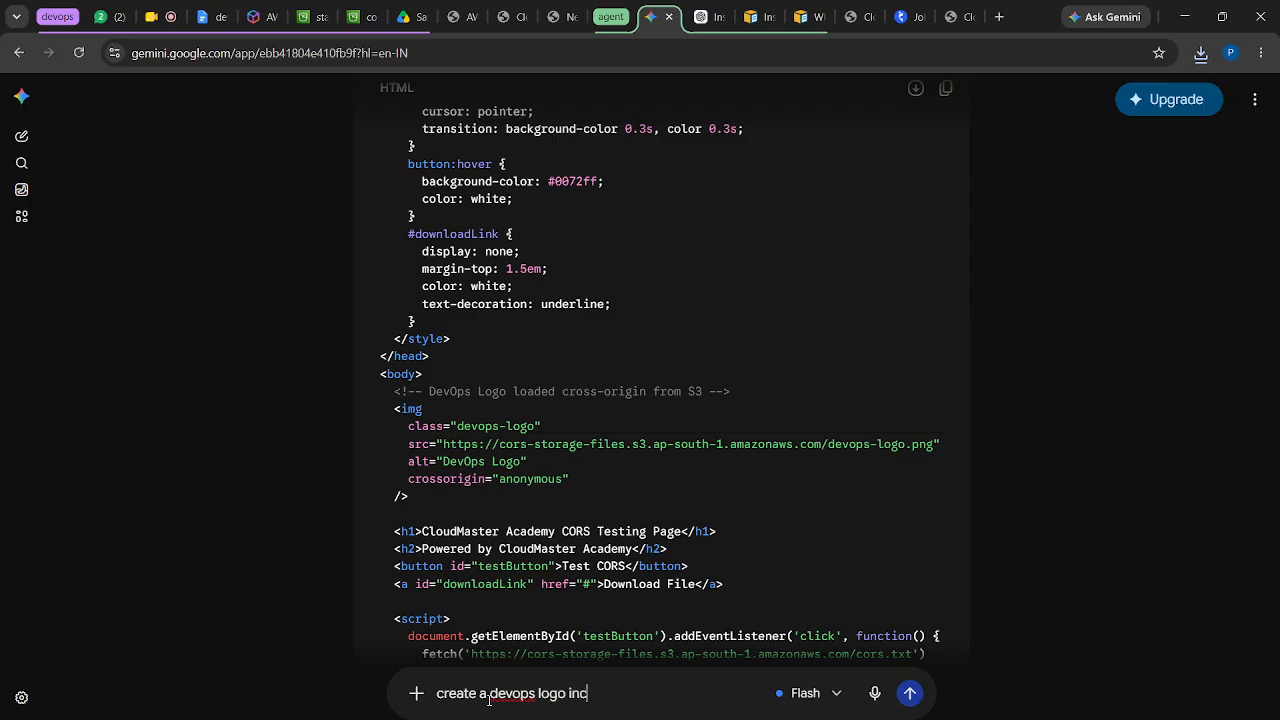
{"action": "type", "text": "luding aws clo"}
{"action": "key", "text": "BackSpace"}
{"action": "key", "text": "BackSpace"}
{"action": "type", "text": "lo"}
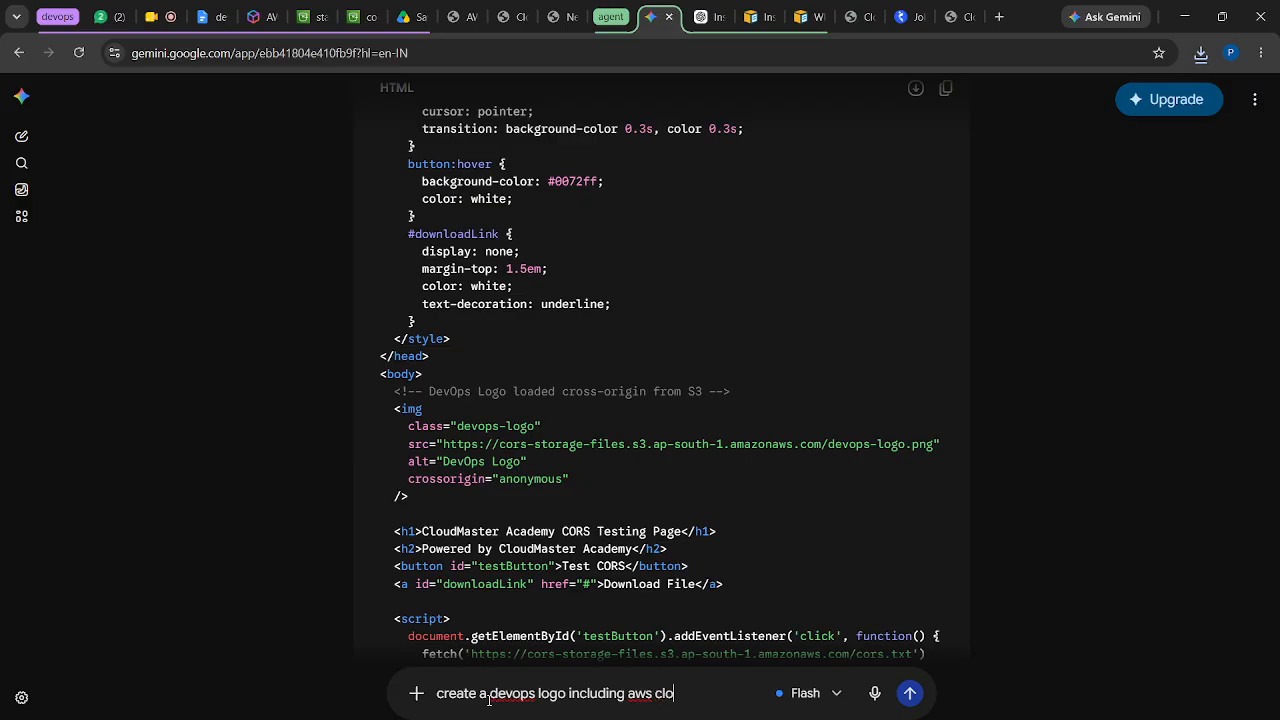
{"action": "type", "text": "ud"}
{"action": "key", "text": "BackSpace"}
{"action": "type", "text": "C"}
{"action": "key", "text": "Right"}
{"action": "key", "text": "Right"}
{"action": "key", "text": "Right"}
{"action": "key", "text": "Right"}
{"action": "type", "text": "Master Academy"}
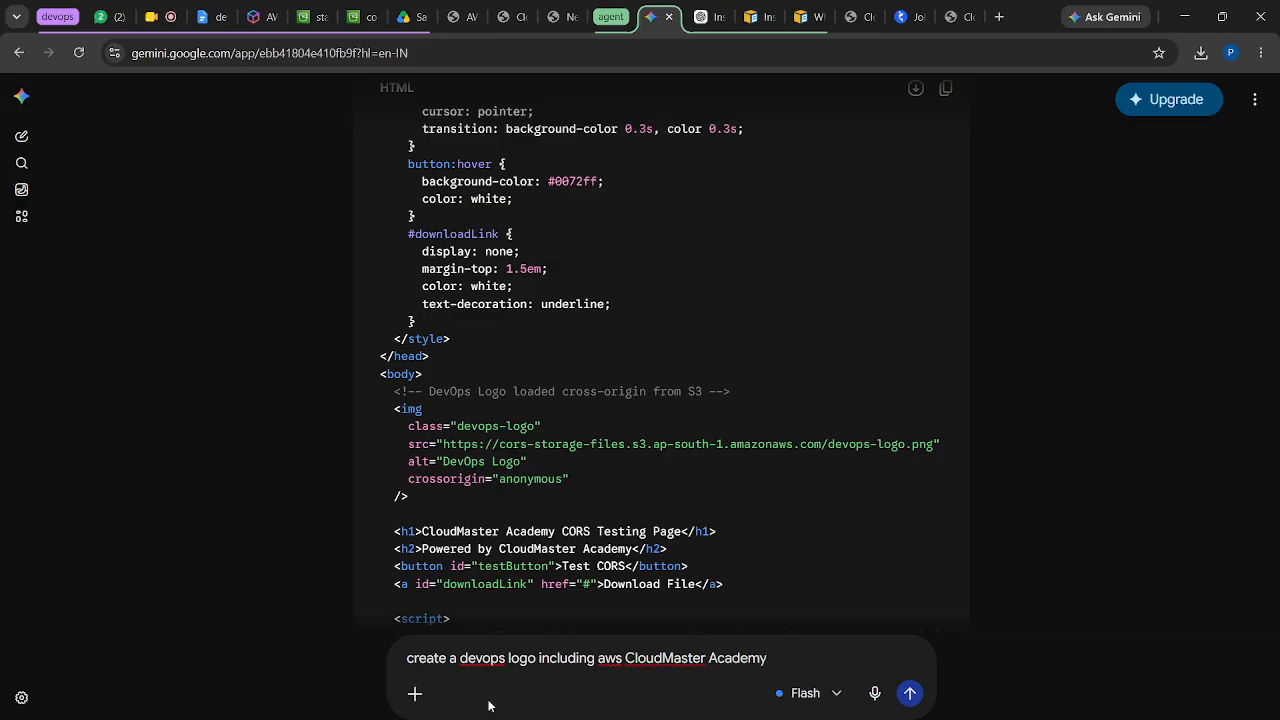
{"action": "key", "text": "Return"}
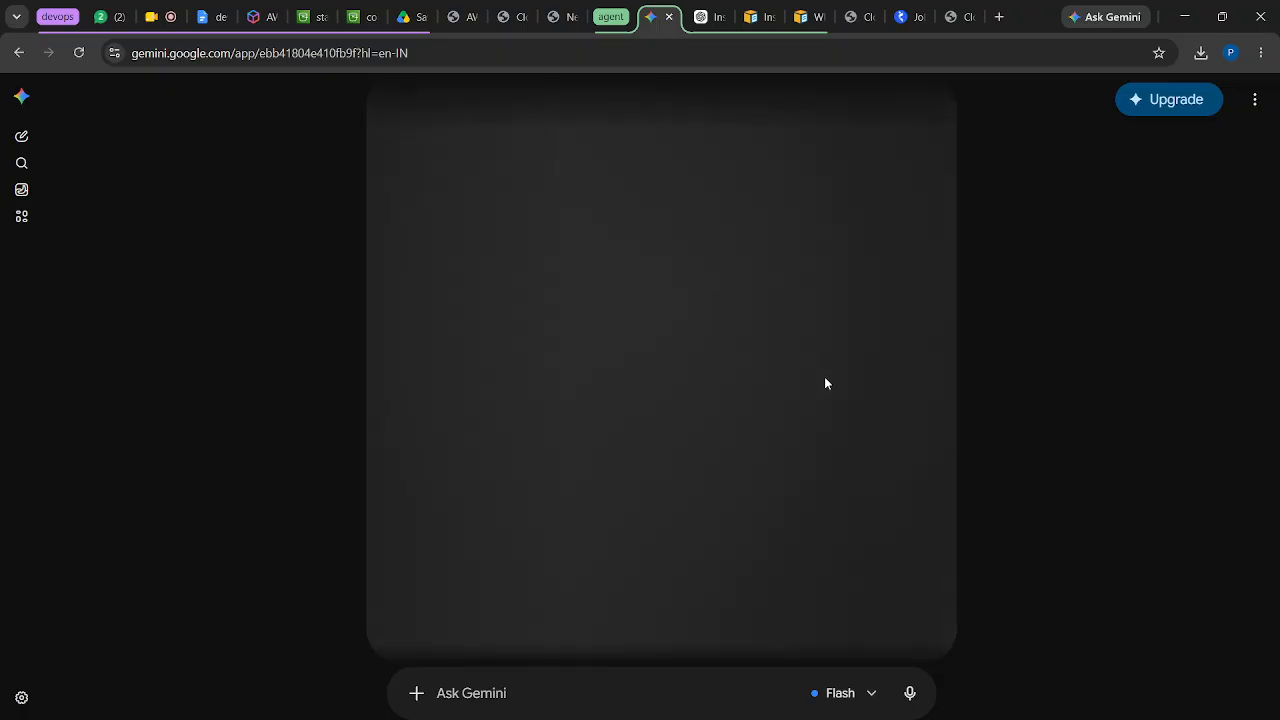
Download the generated CloudMaster Academy logo image and show it in the Downloads folder
{"action": "scroll", "coordinate": [826, 385], "scroll_direction": "down", "scroll_amount": 2}
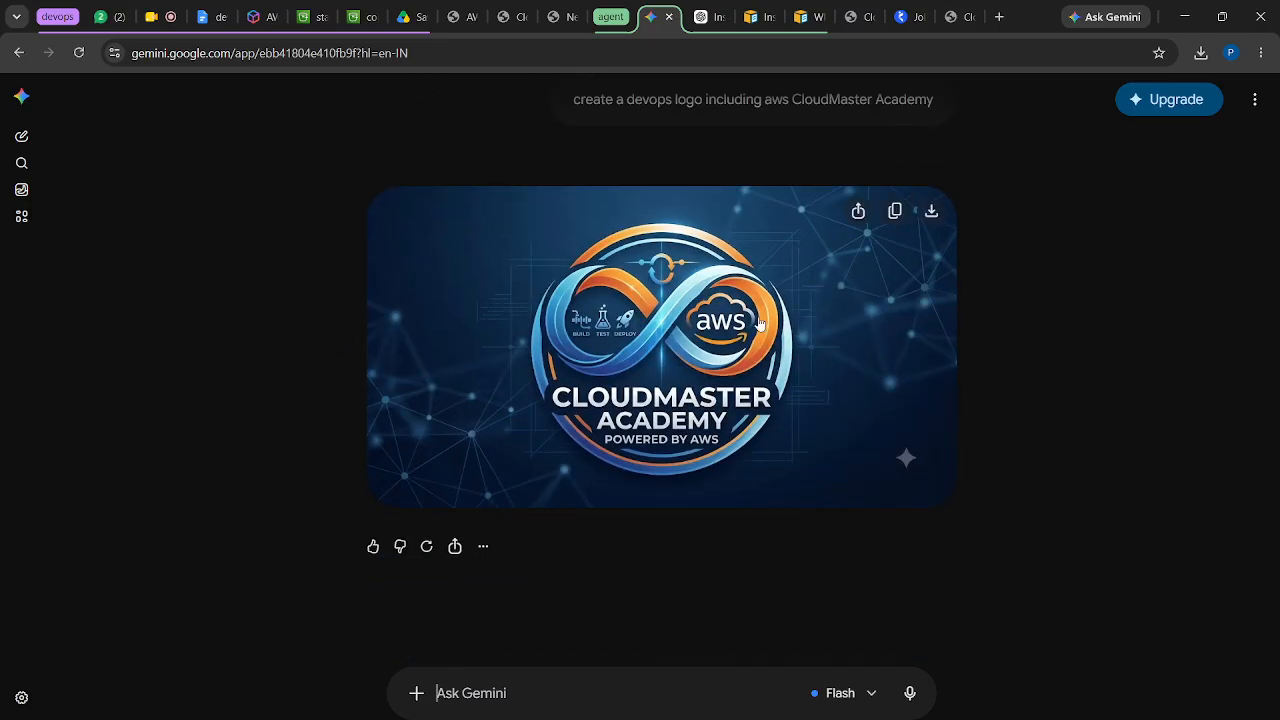
{"action": "left_click", "coordinate": [931, 213]}
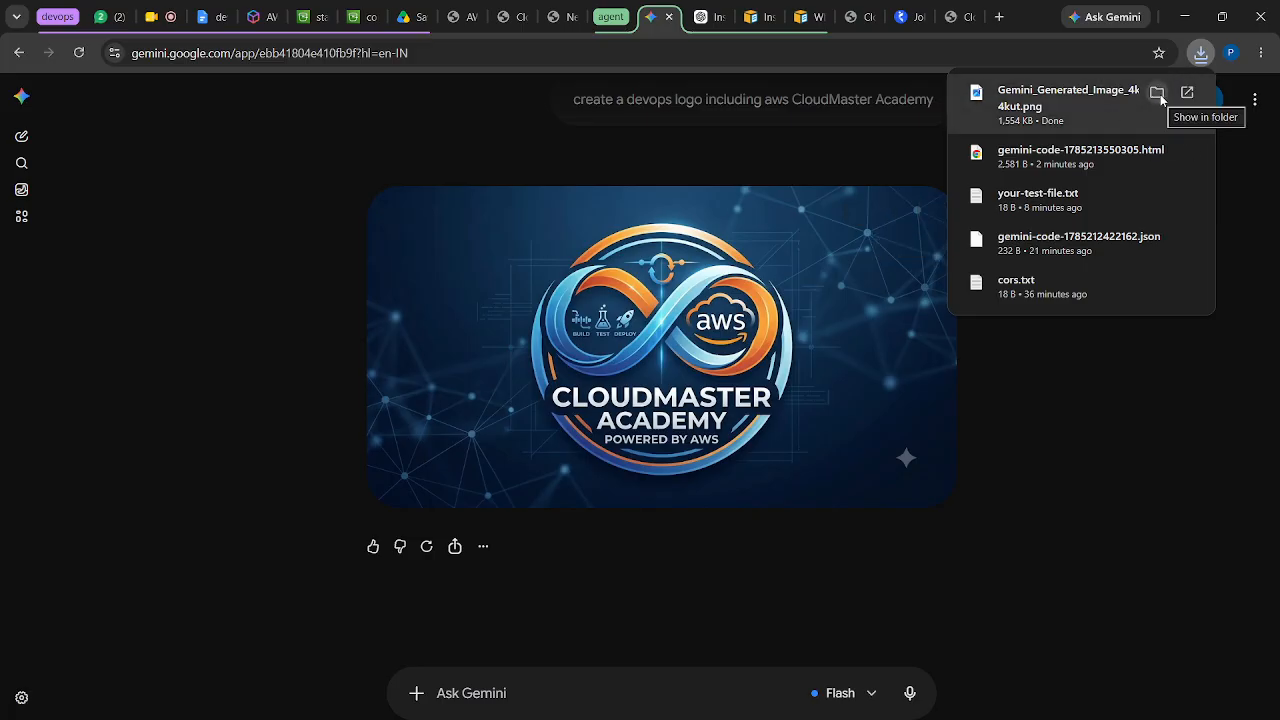
{"action": "left_click", "coordinate": [1158, 93]}
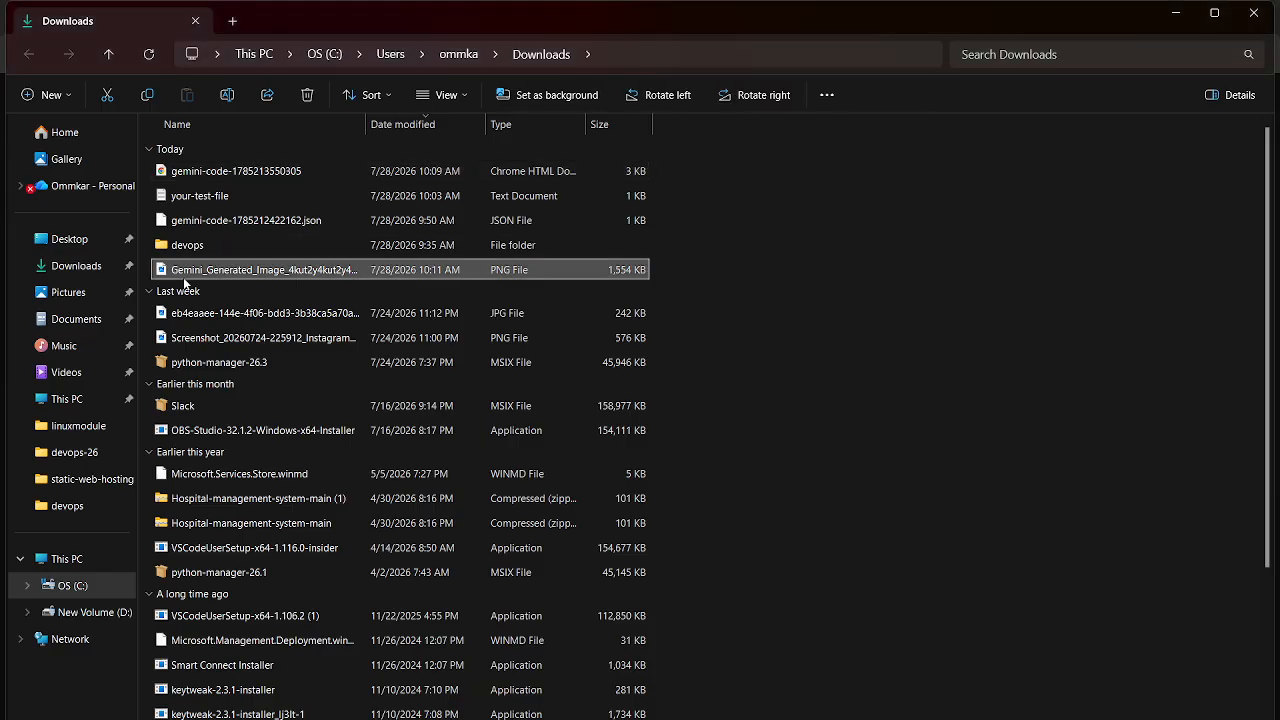
Rename the downloaded logo image as cloudmaster_logo
{"action": "right_click", "coordinate": [240, 275]}
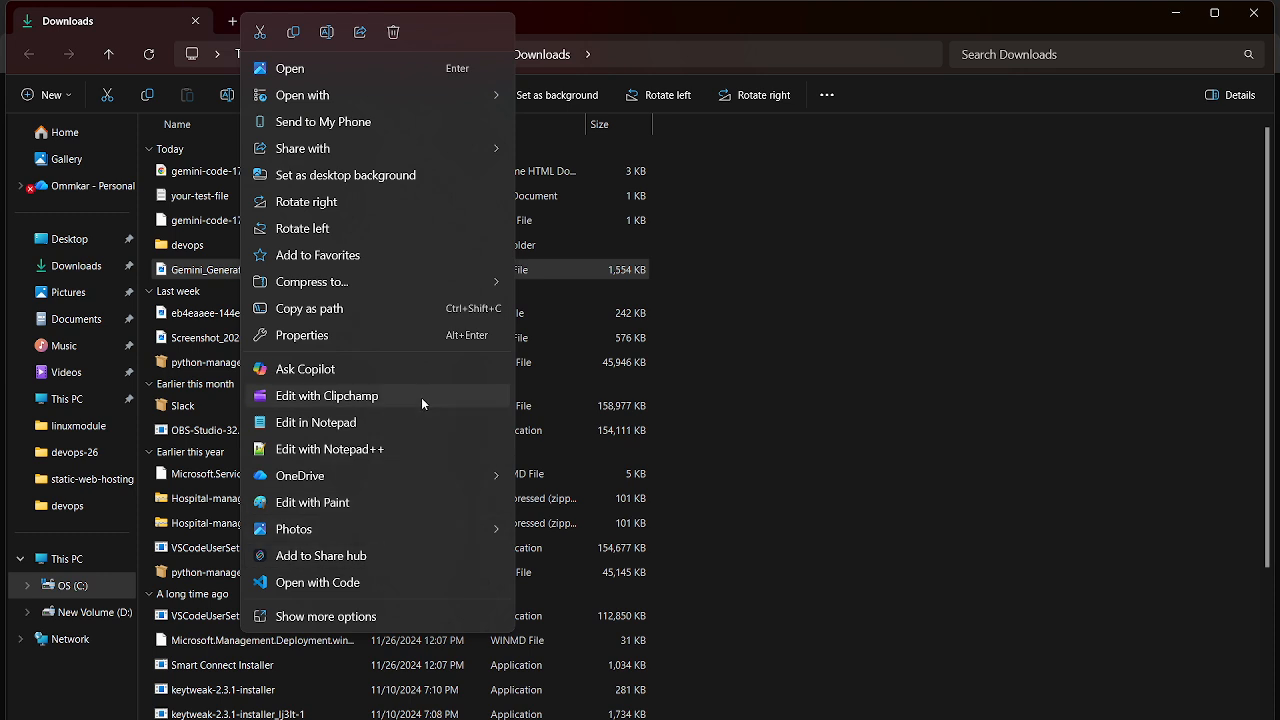
{"action": "left_click", "coordinate": [327, 33]}
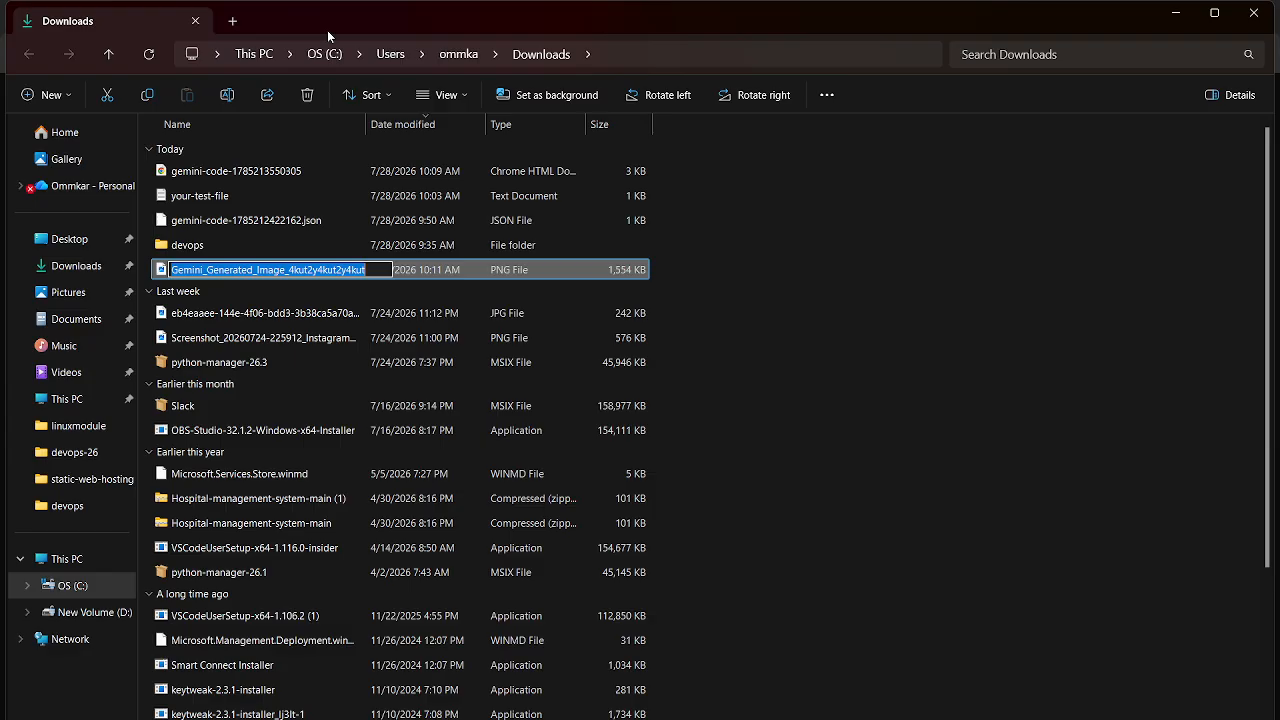
{"action": "type", "text": "clou"}
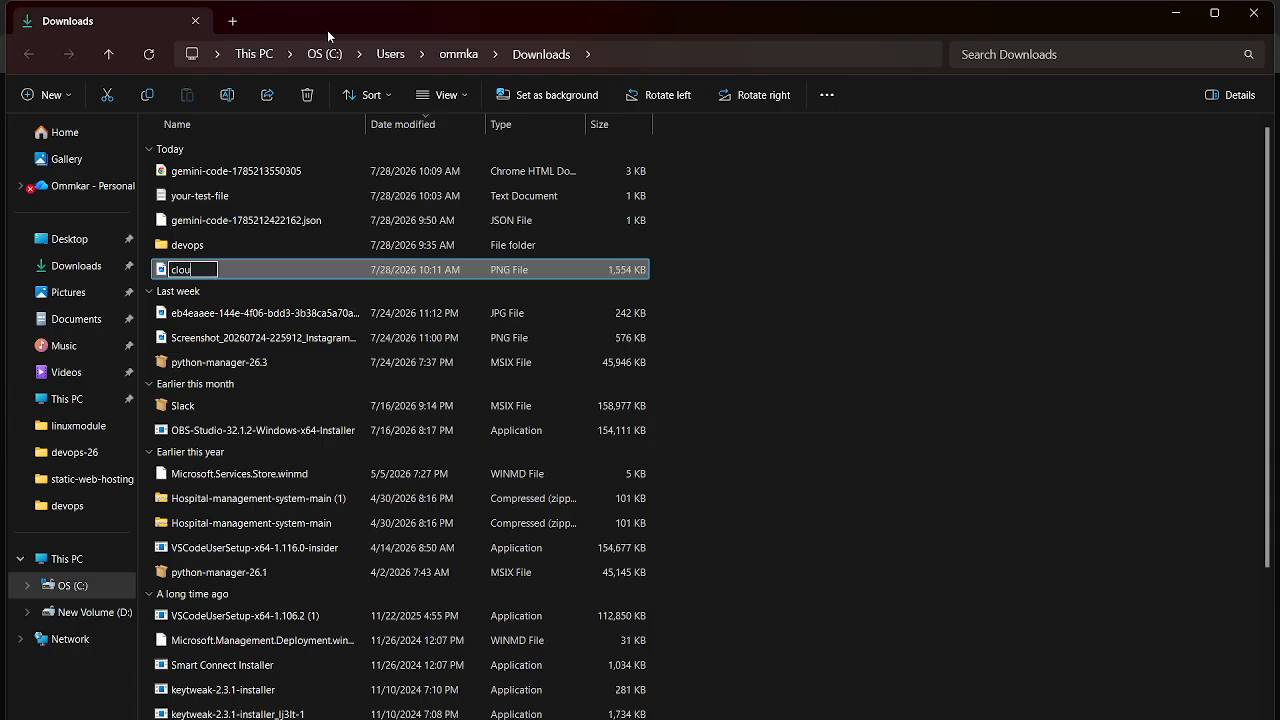
{"action": "type", "text": "dmaster"}
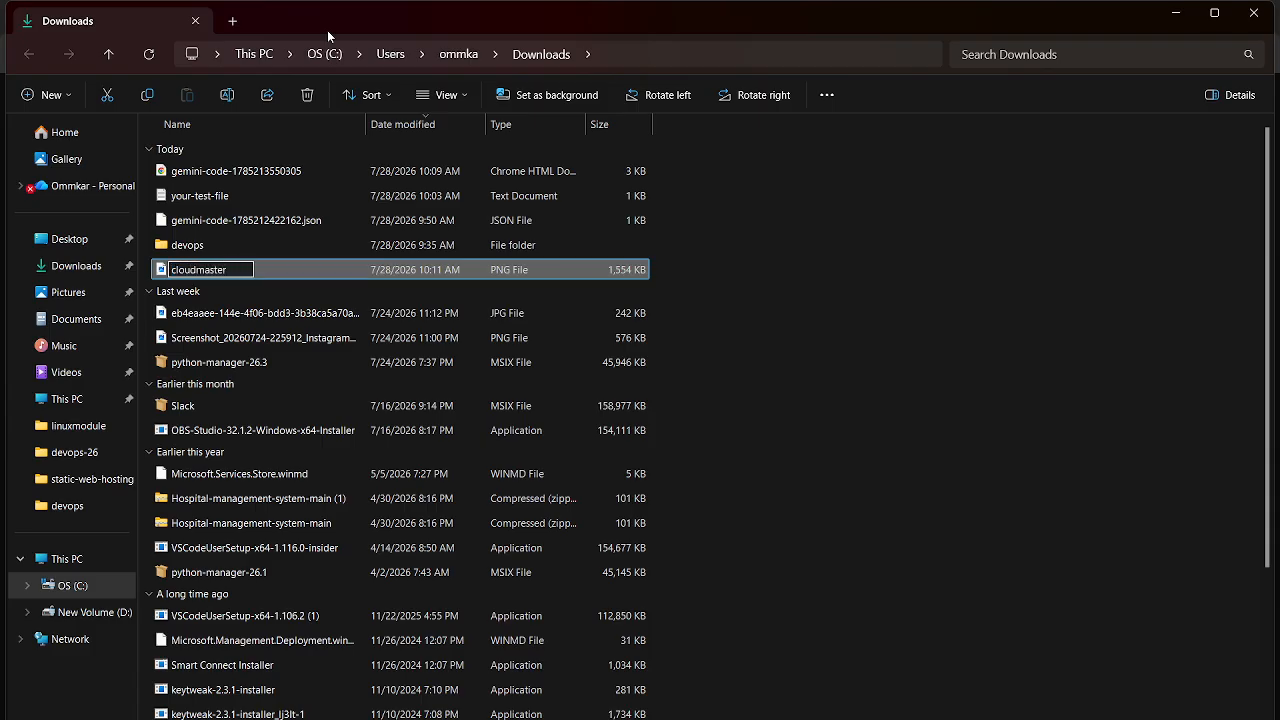
{"action": "type", "text": "_logo"}
{"action": "key", "text": "Return"}
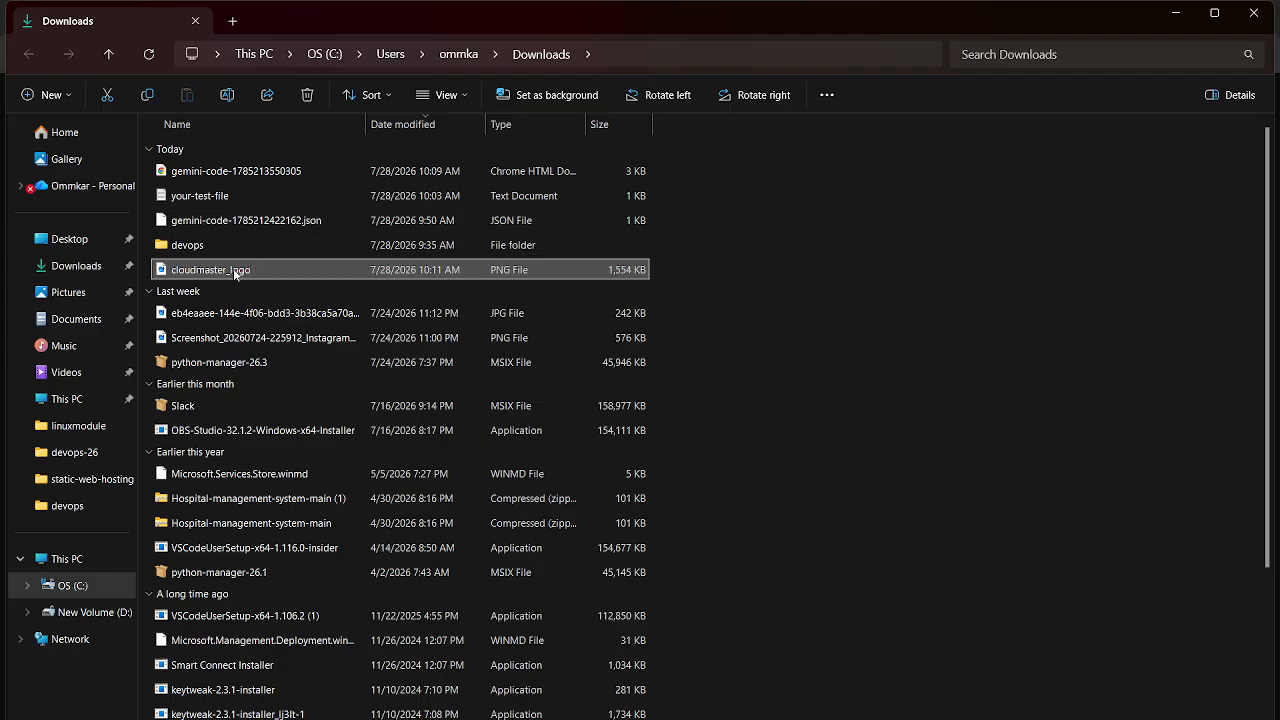
Move cloudmaster_logo and the downloaded gemini-code HTML file into the devops folder
{"action": "left_click_drag", "start_coordinate": [233, 268], "coordinate": [197, 240]}
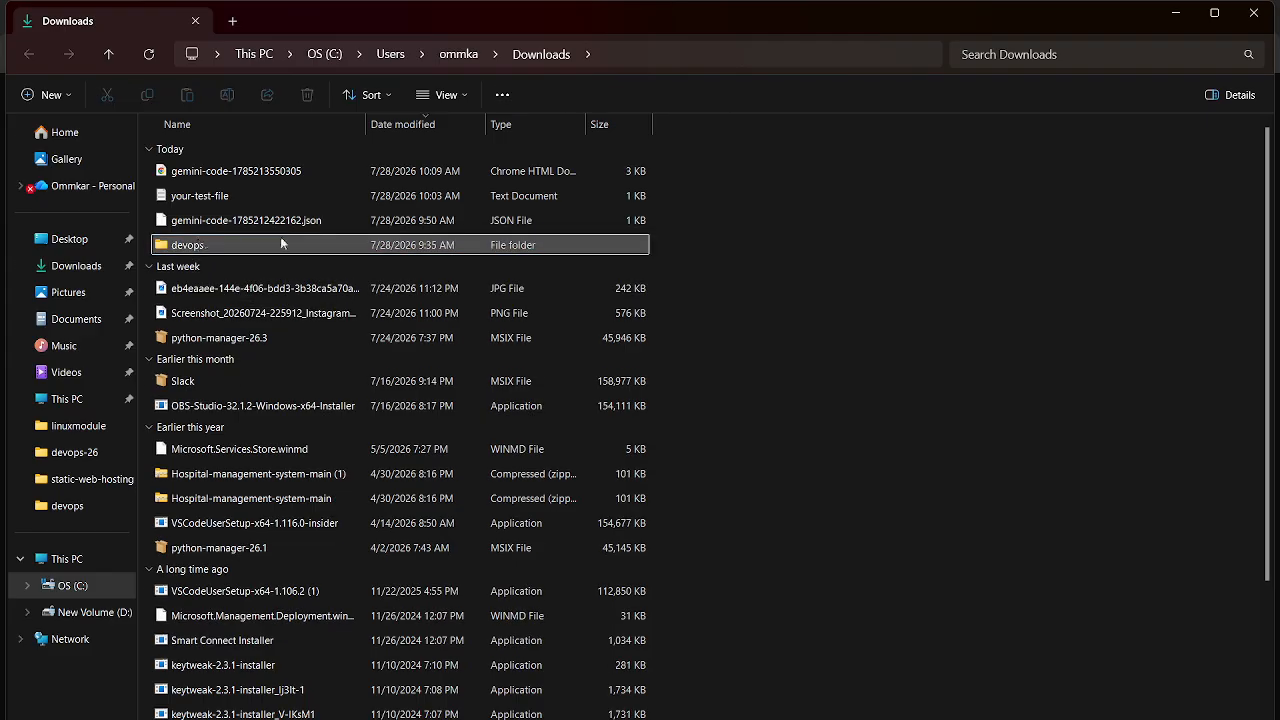
{"action": "left_click", "coordinate": [228, 174]}
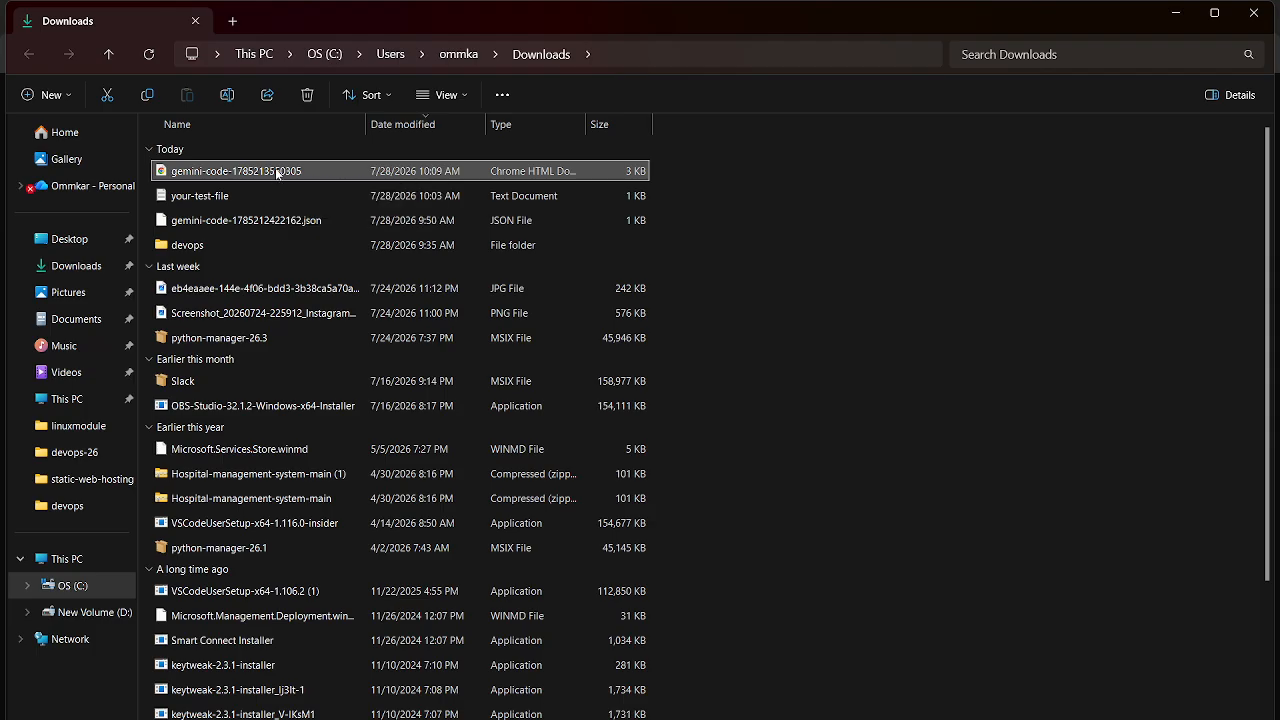
{"action": "left_click_drag", "start_coordinate": [277, 172], "coordinate": [210, 253]}
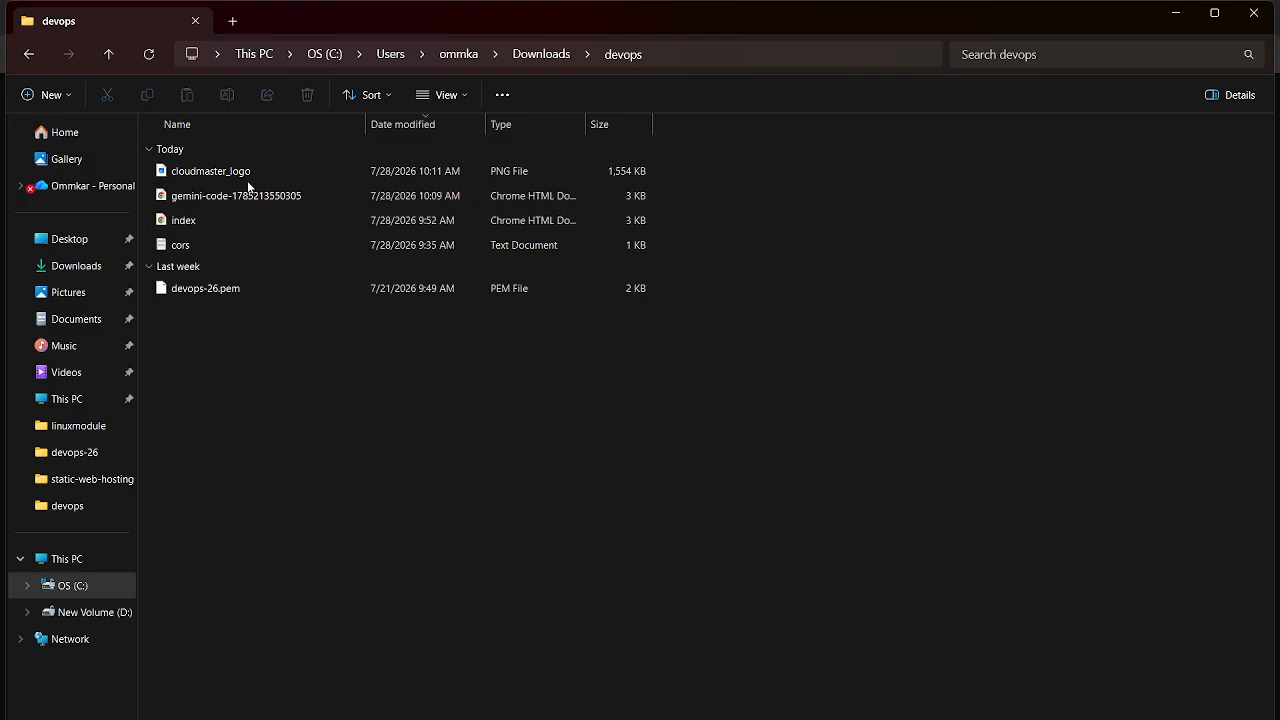
Try to rename the gemini-code HTML file in the devops folder as index, declining the alternative name index (2).html
{"action": "left_click", "coordinate": [243, 197]}
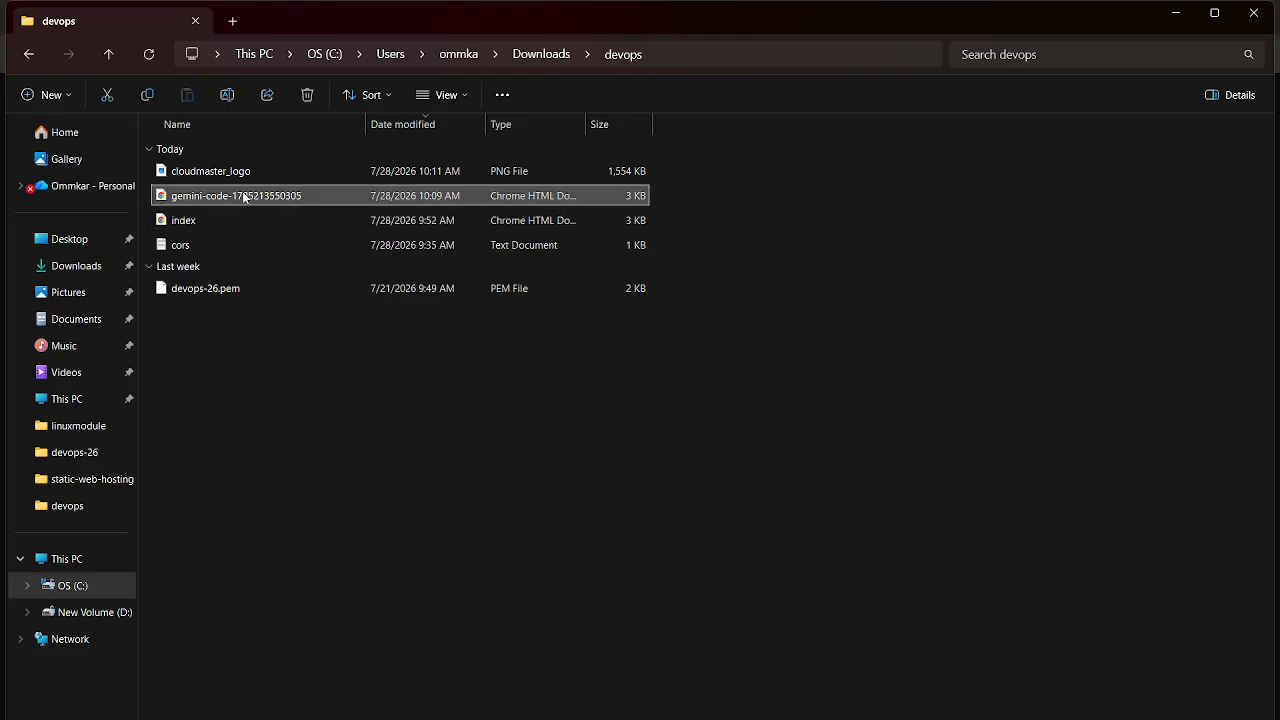
{"action": "right_click", "coordinate": [294, 195]}
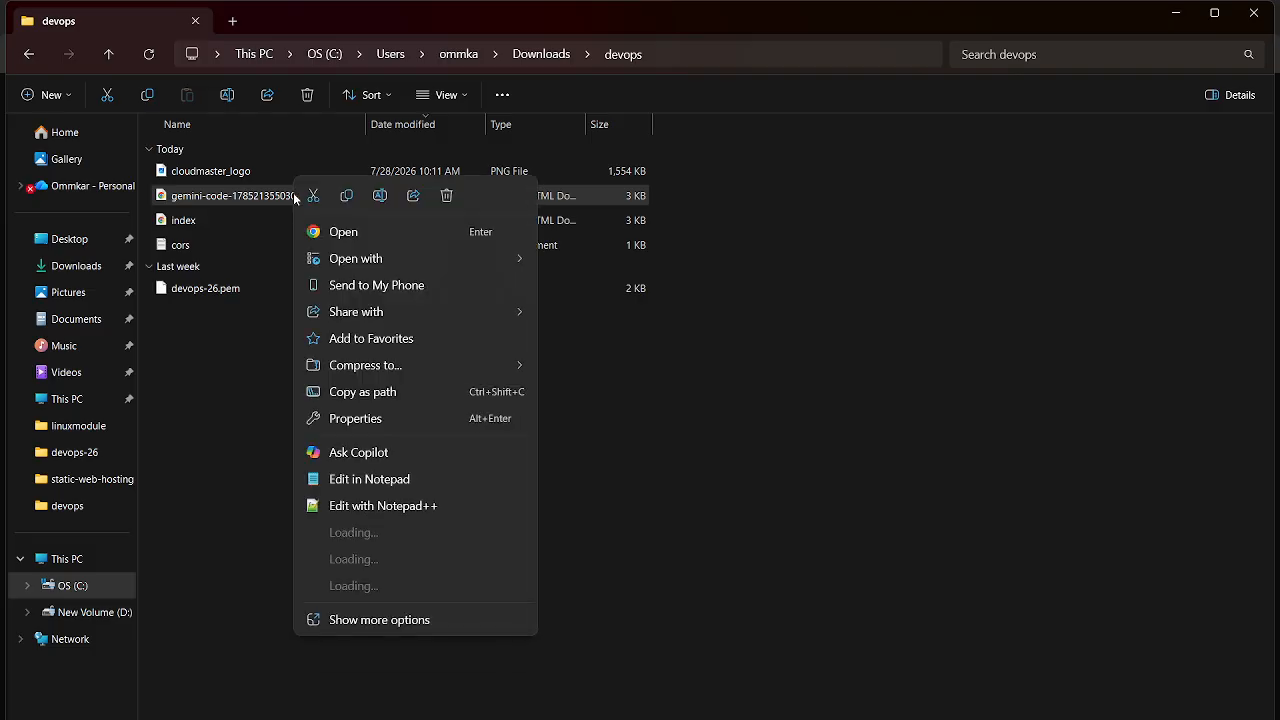
{"action": "left_click", "coordinate": [380, 196]}
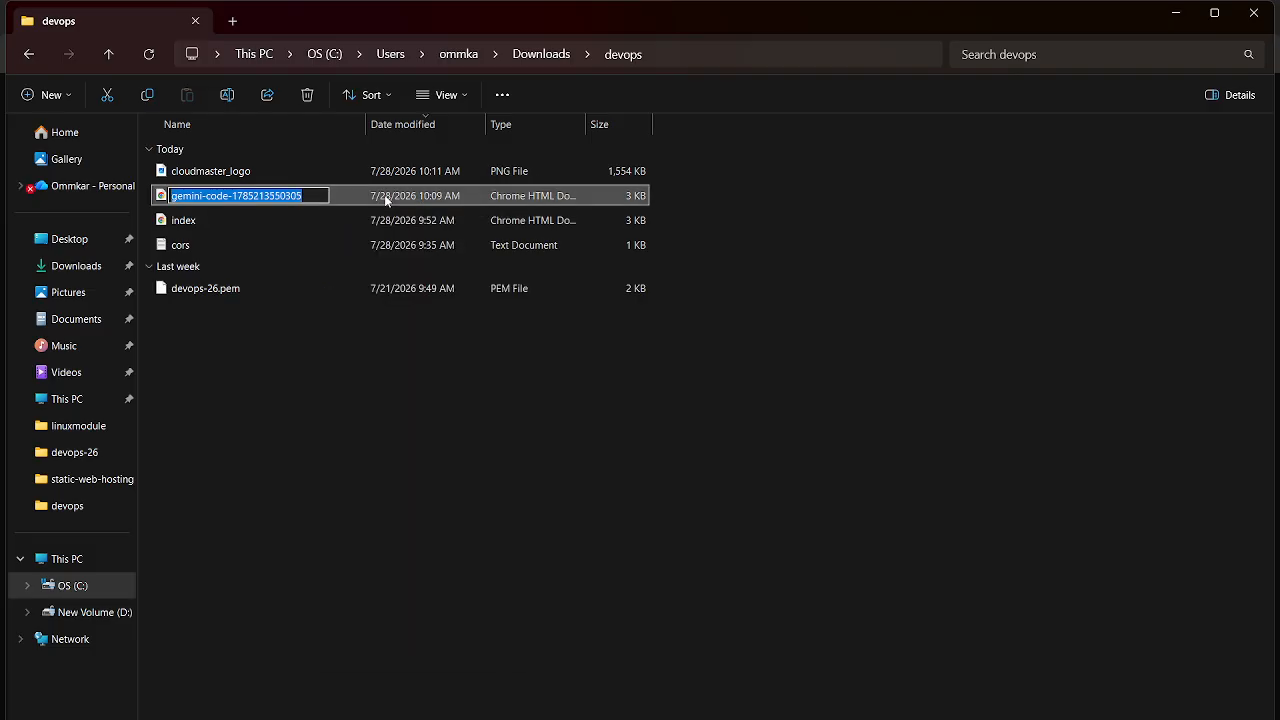
{"action": "type", "text": "index"}
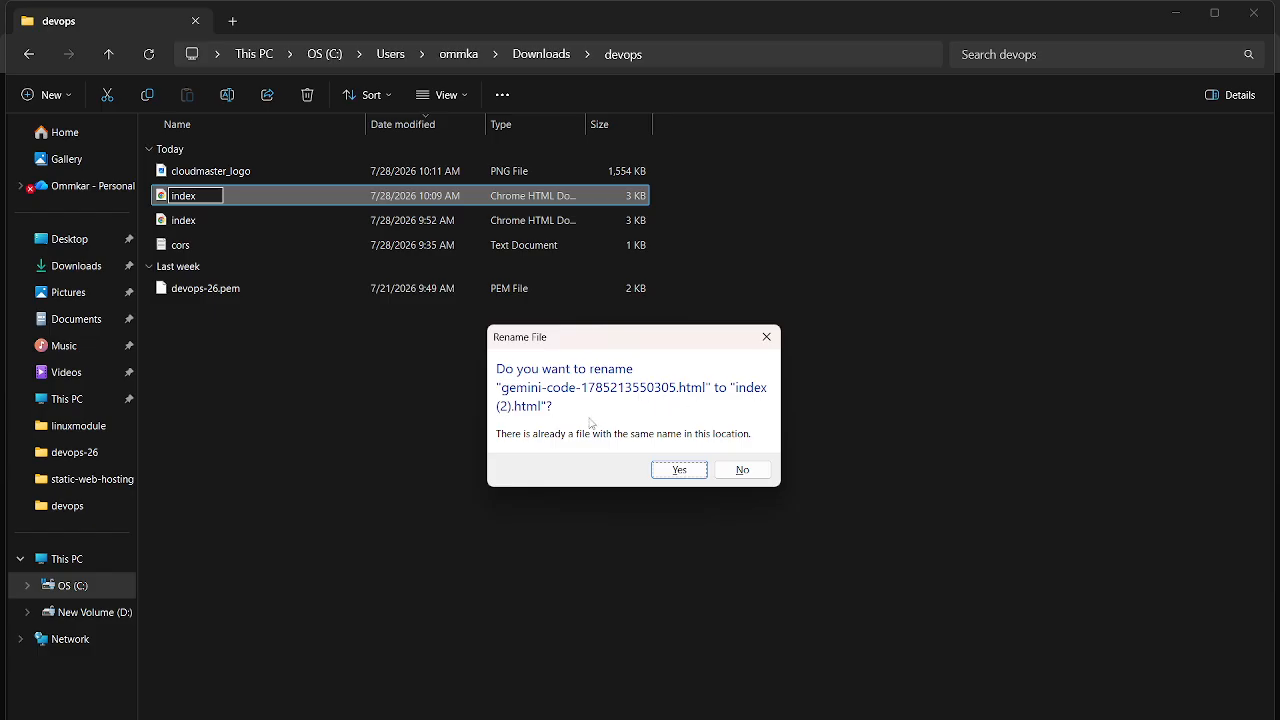
{"action": "left_click", "coordinate": [742, 469]}
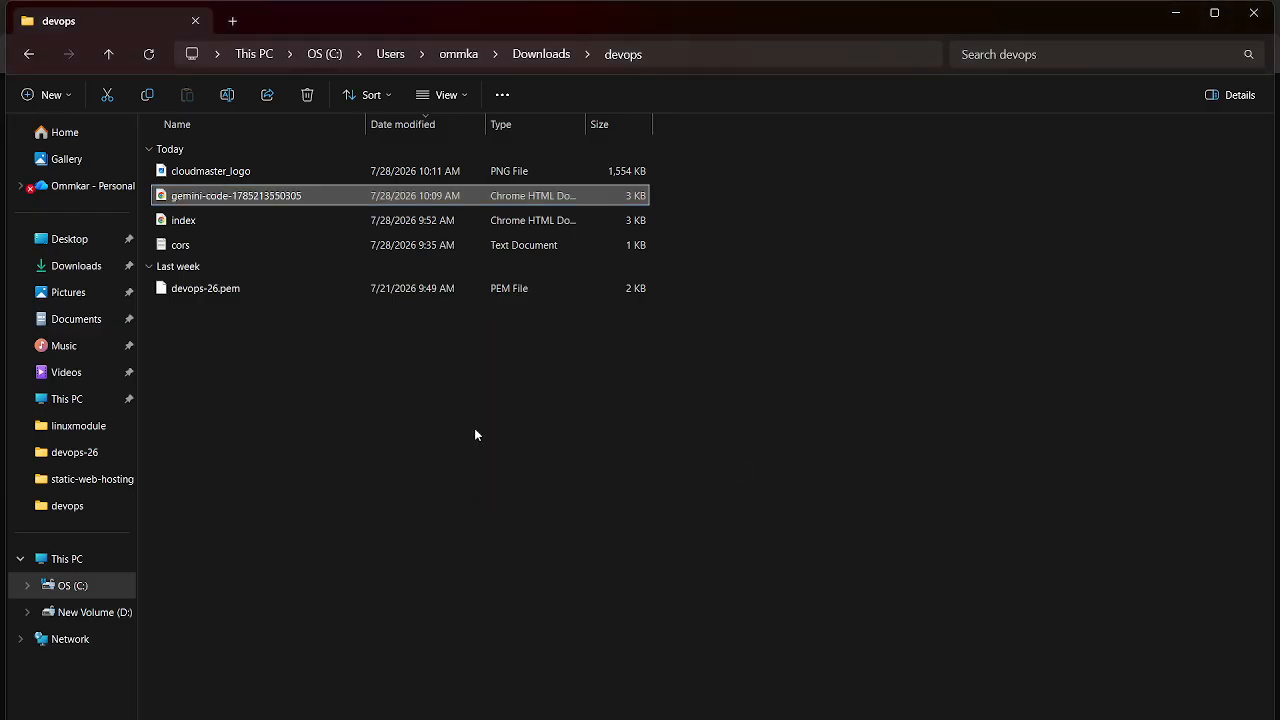
{"action": "left_click", "coordinate": [396, 440]}
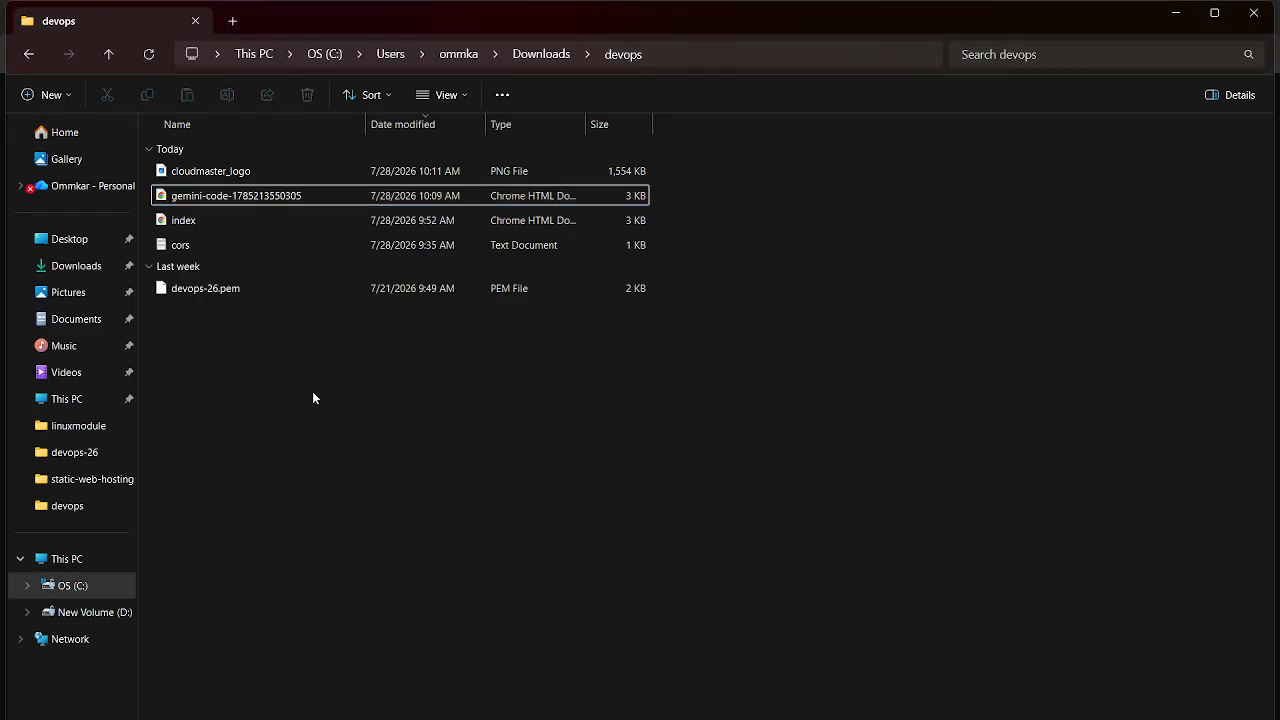
Move the gemini-code HTML file out of the devops folder into the Downloads folder
{"action": "left_click", "coordinate": [234, 196]}
{"action": "right_click", "coordinate": [234, 196]}
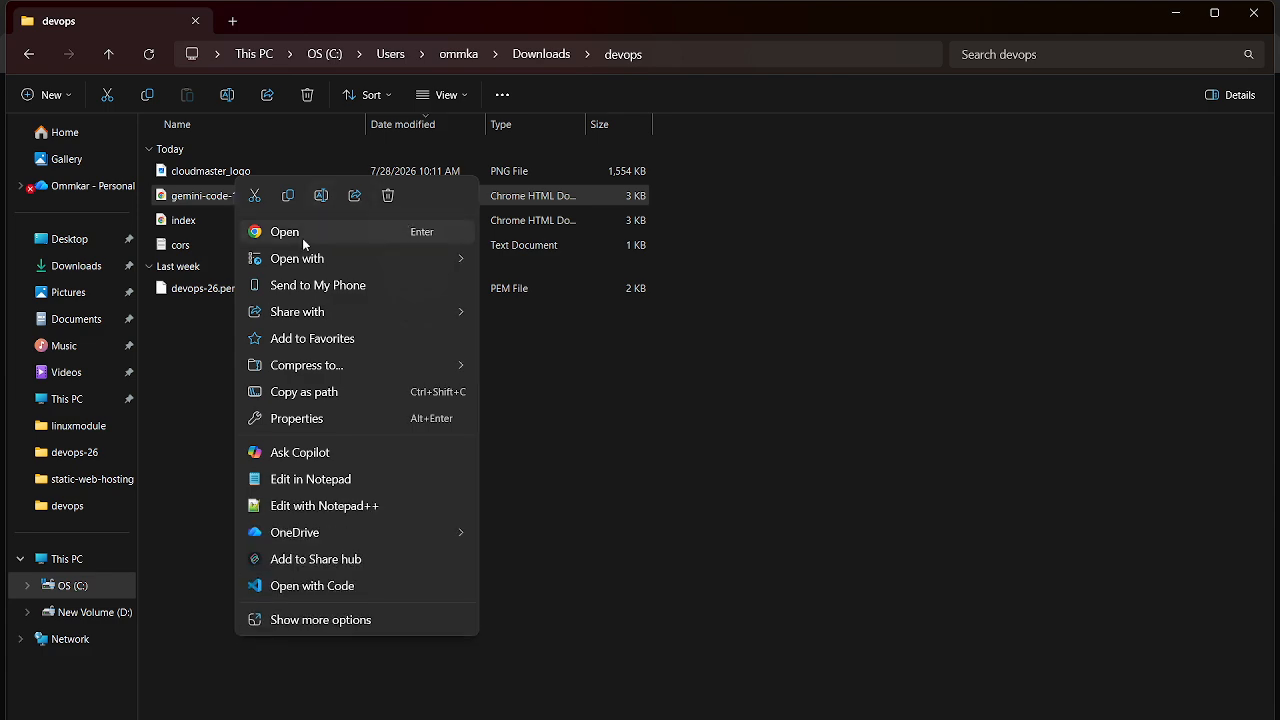
{"action": "left_click", "coordinate": [256, 195]}
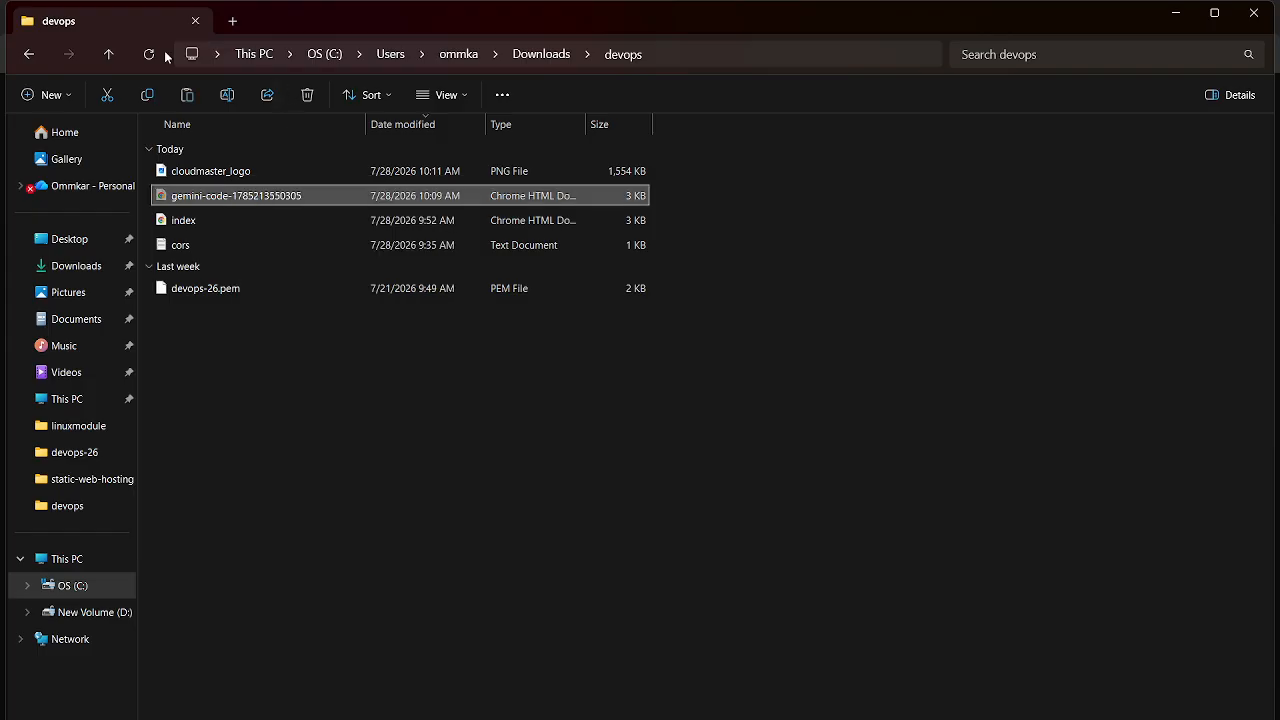
{"action": "left_click", "coordinate": [33, 54]}
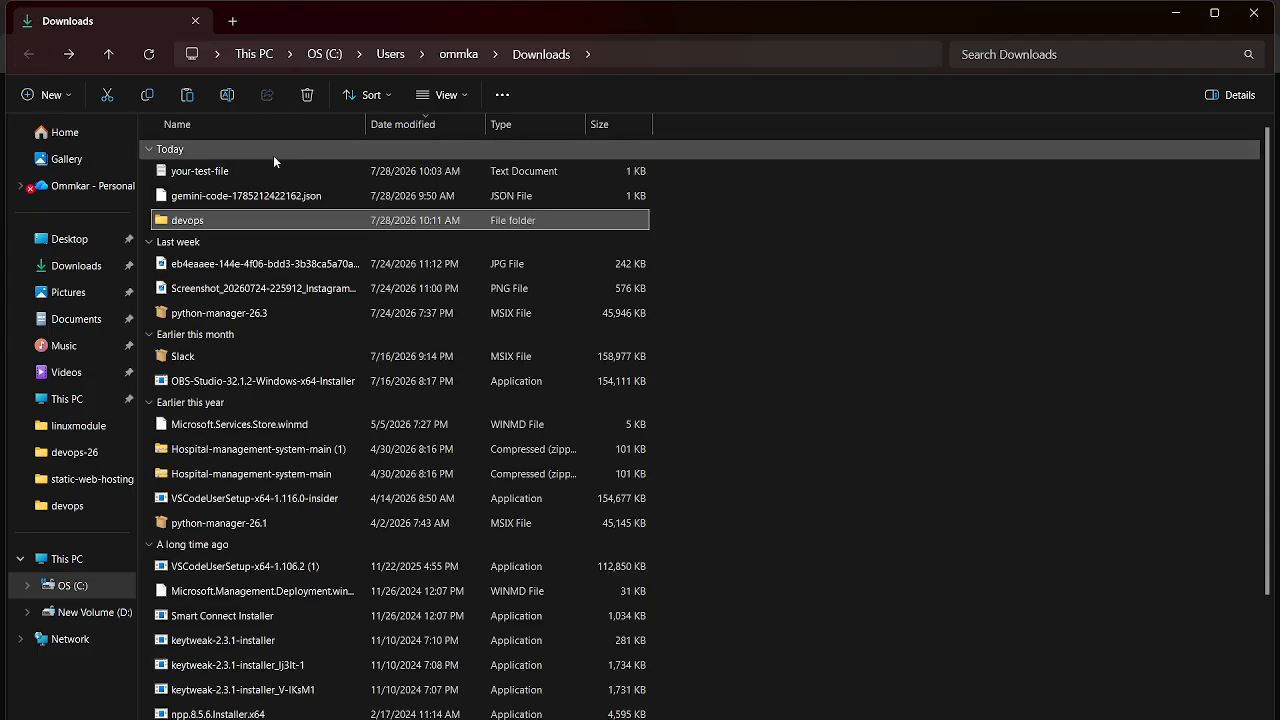
{"action": "right_click", "coordinate": [727, 168]}
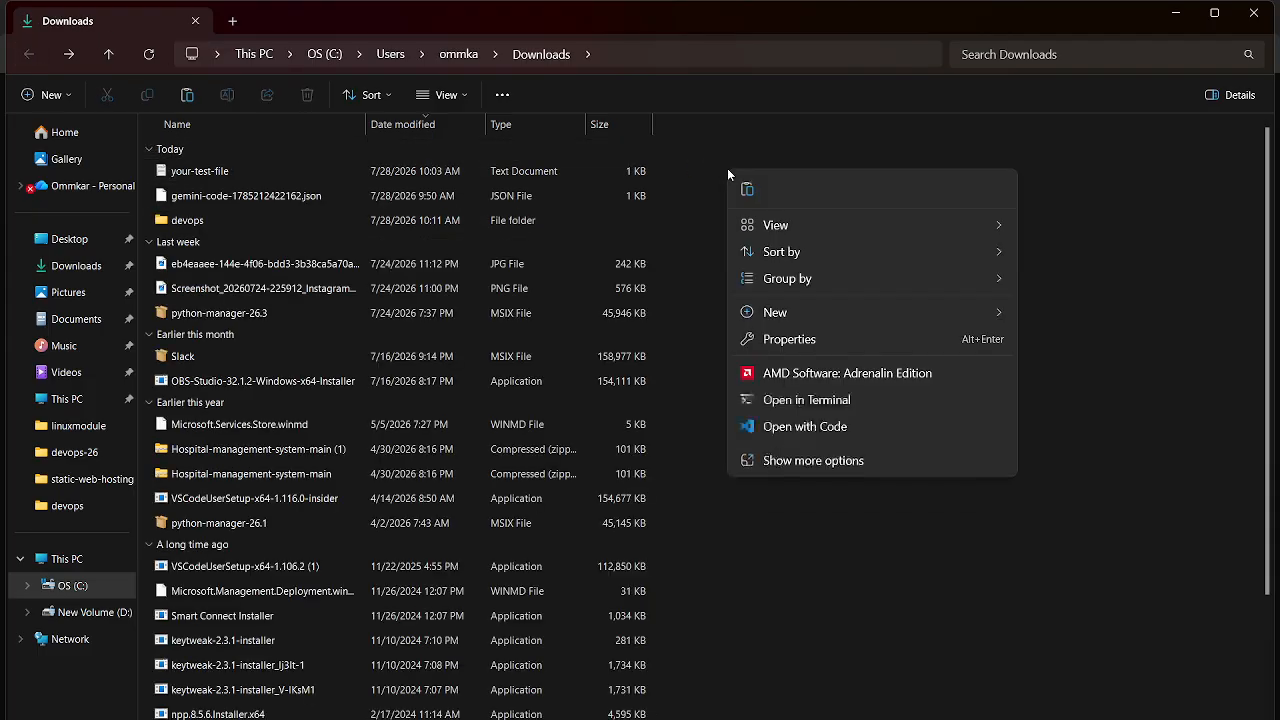
{"action": "left_click", "coordinate": [749, 192]}
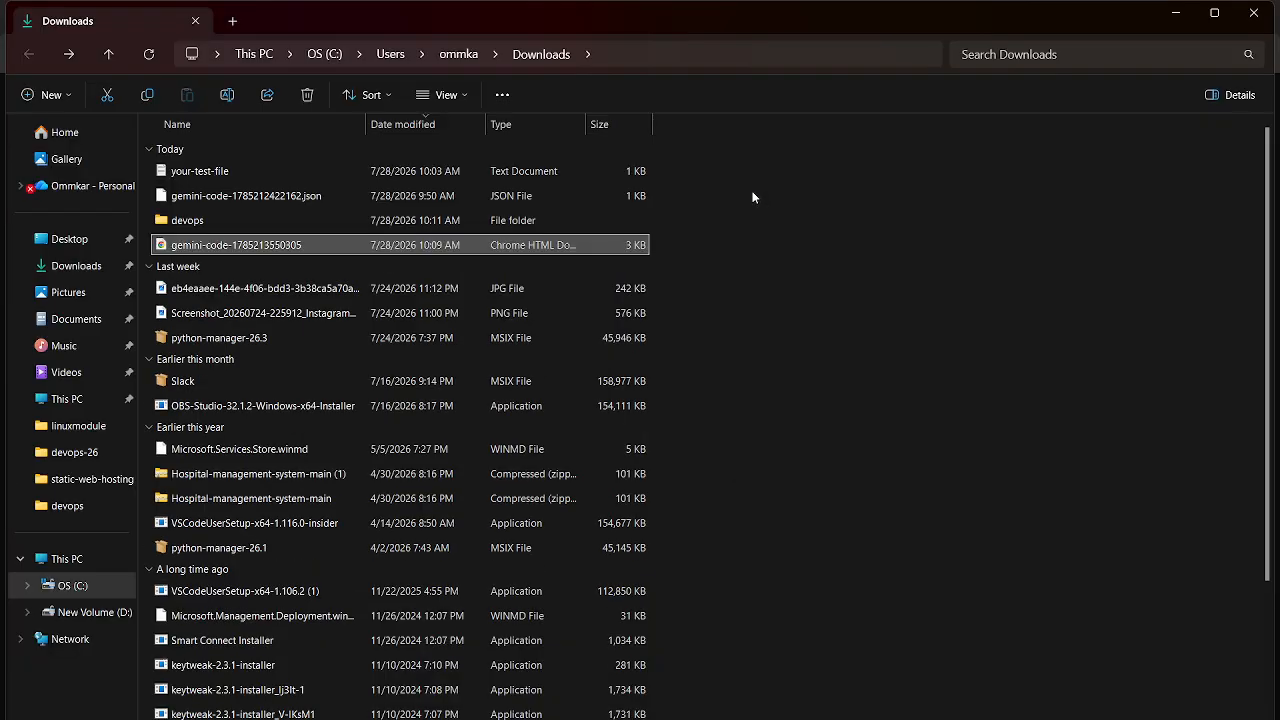
Rename the gemini-code HTML file in Downloads as index.html and open the devops folder
{"action": "right_click", "coordinate": [233, 246]}
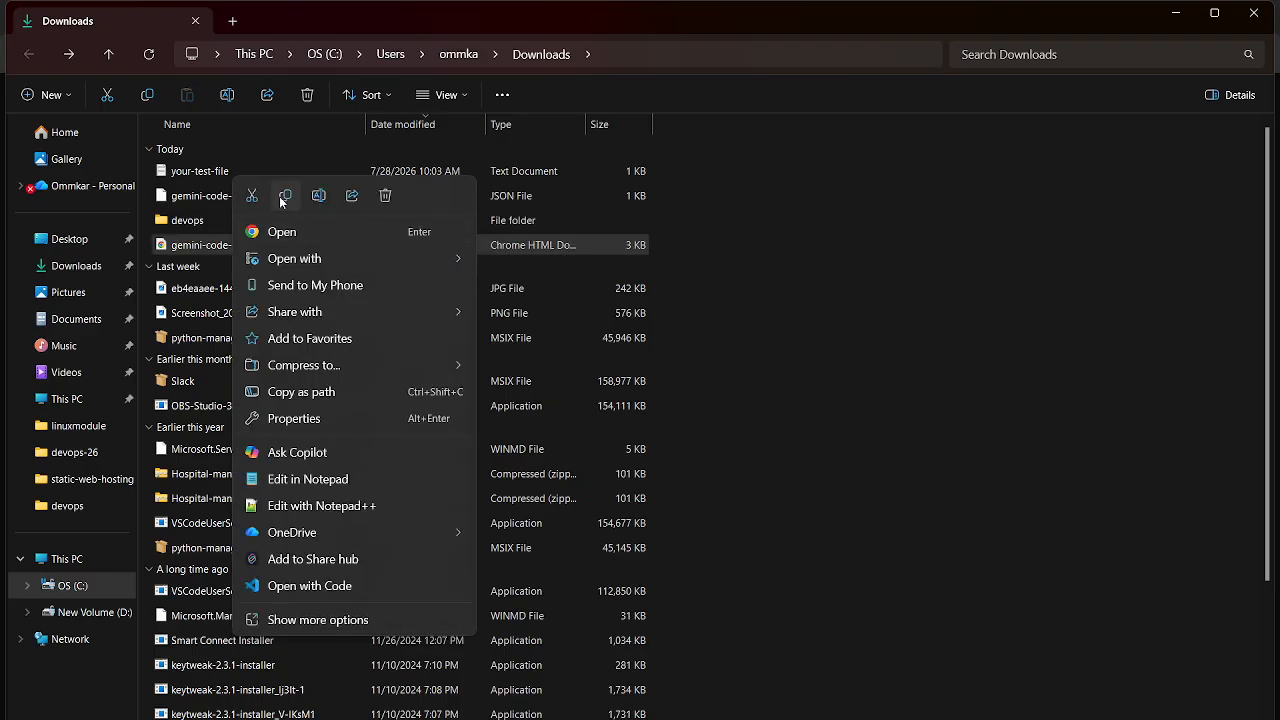
{"action": "left_click", "coordinate": [320, 195]}
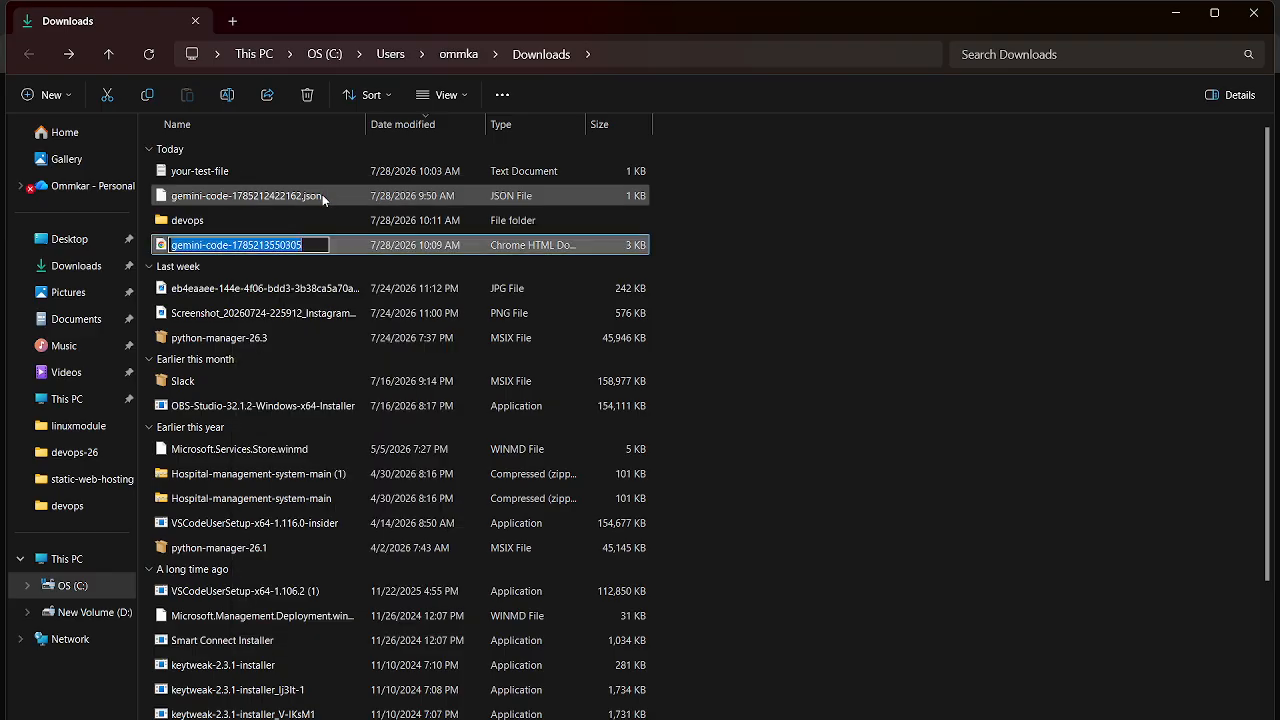
{"action": "type", "text": "index.html"}
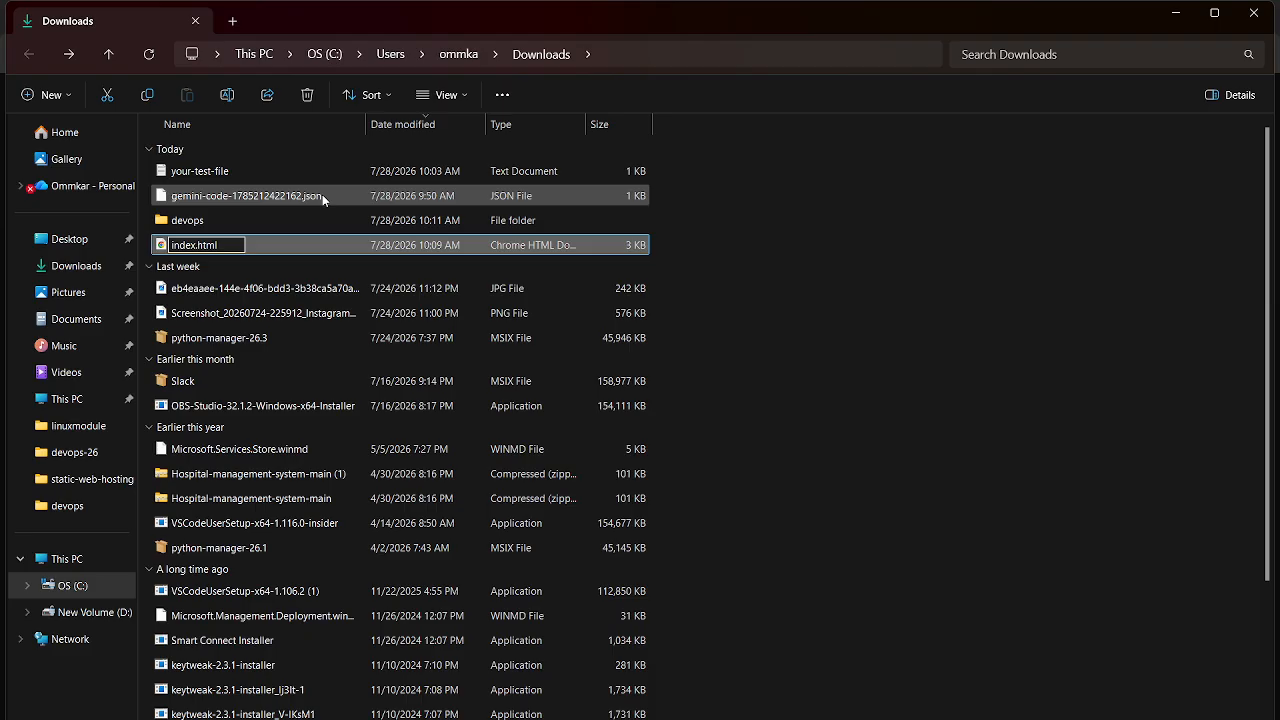
{"action": "key", "text": "Return"}
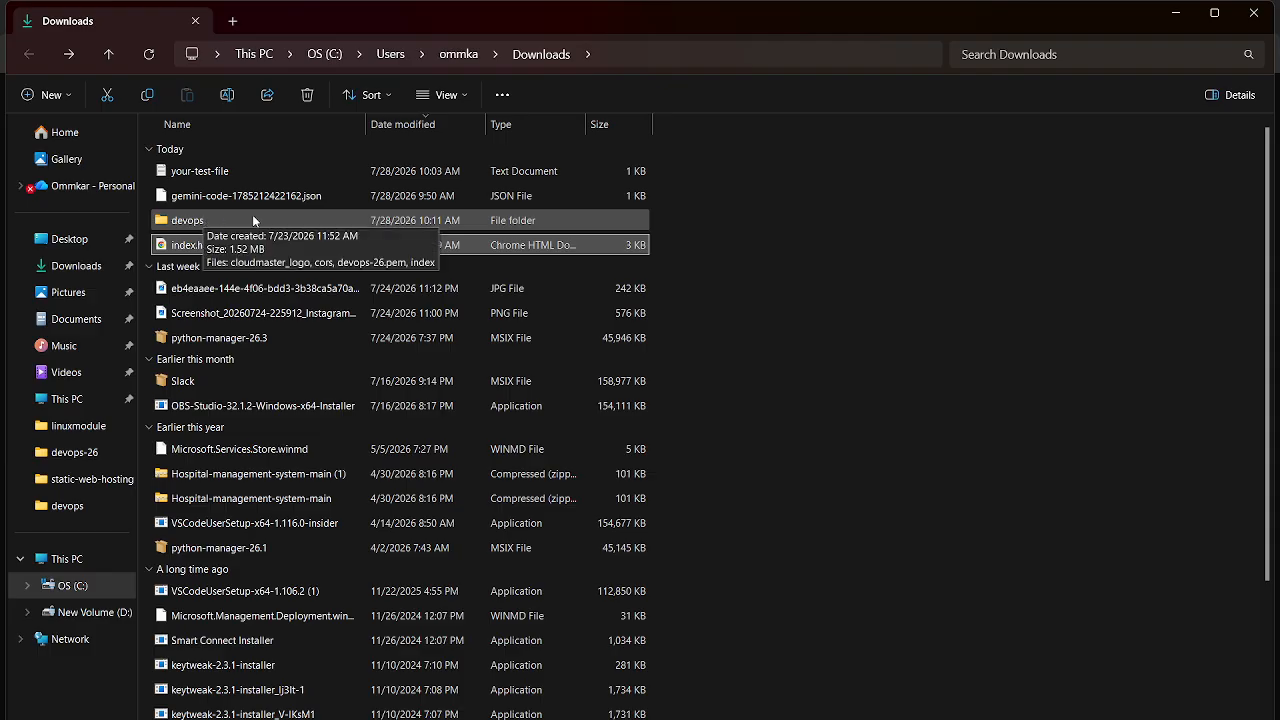
{"action": "left_click", "coordinate": [195, 223]}
{"action": "double_click", "coordinate": [195, 222]}
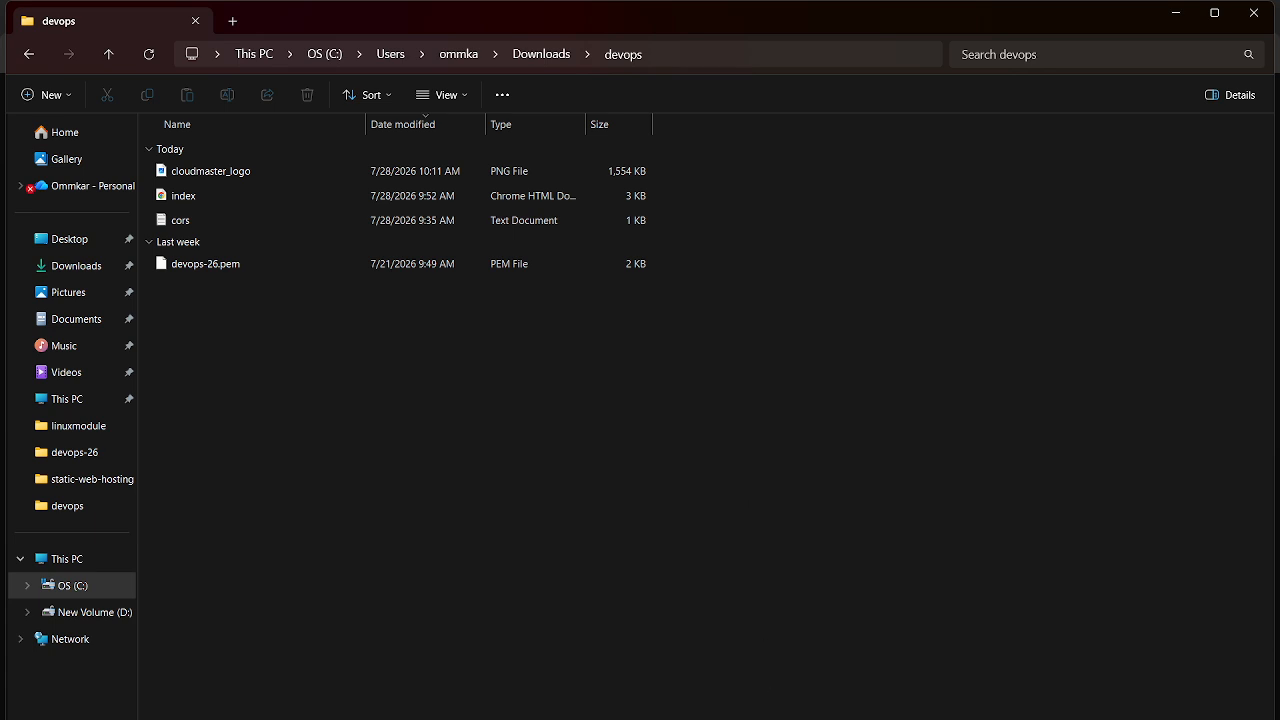
Switch to the browser and list the objects of the cors-storage-files bucket in the AWS console
{"action": "mouse_move", "coordinate": [814, 719]}
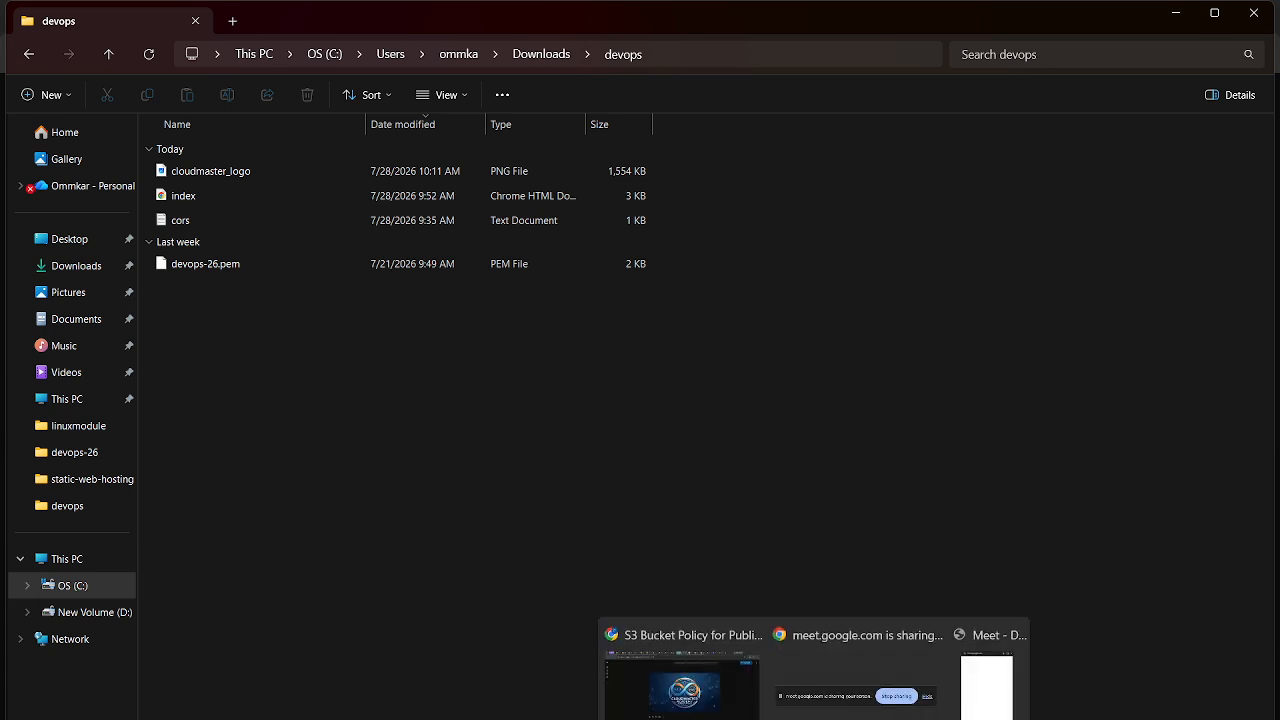
{"action": "key", "text": "alt+Tab"}
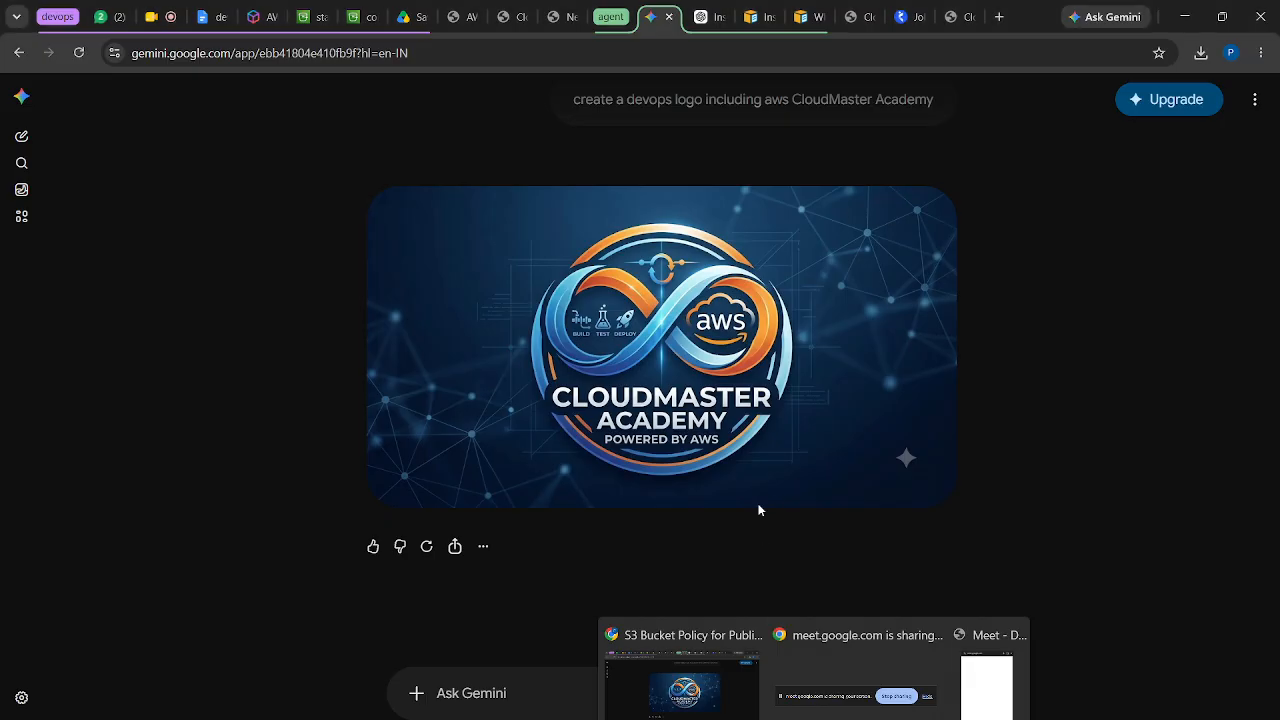
{"action": "left_click", "coordinate": [357, 15]}
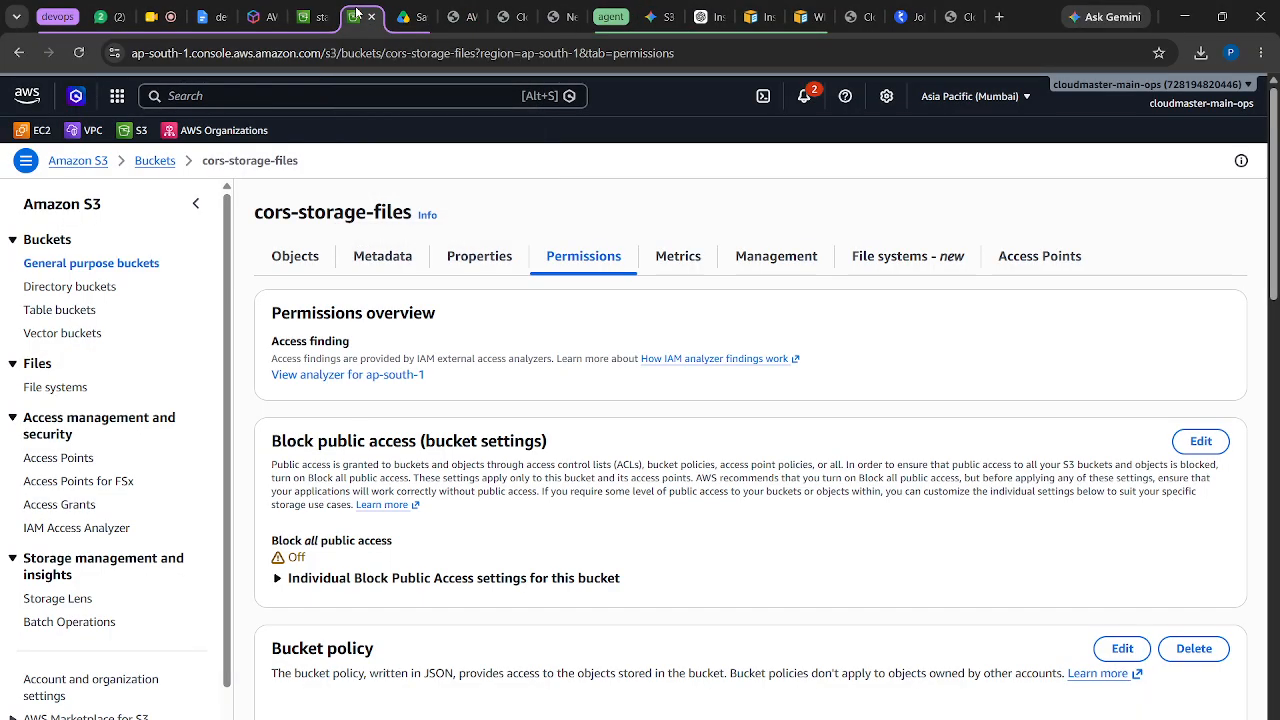
{"action": "left_click_drag", "start_coordinate": [262, 213], "coordinate": [412, 213]}
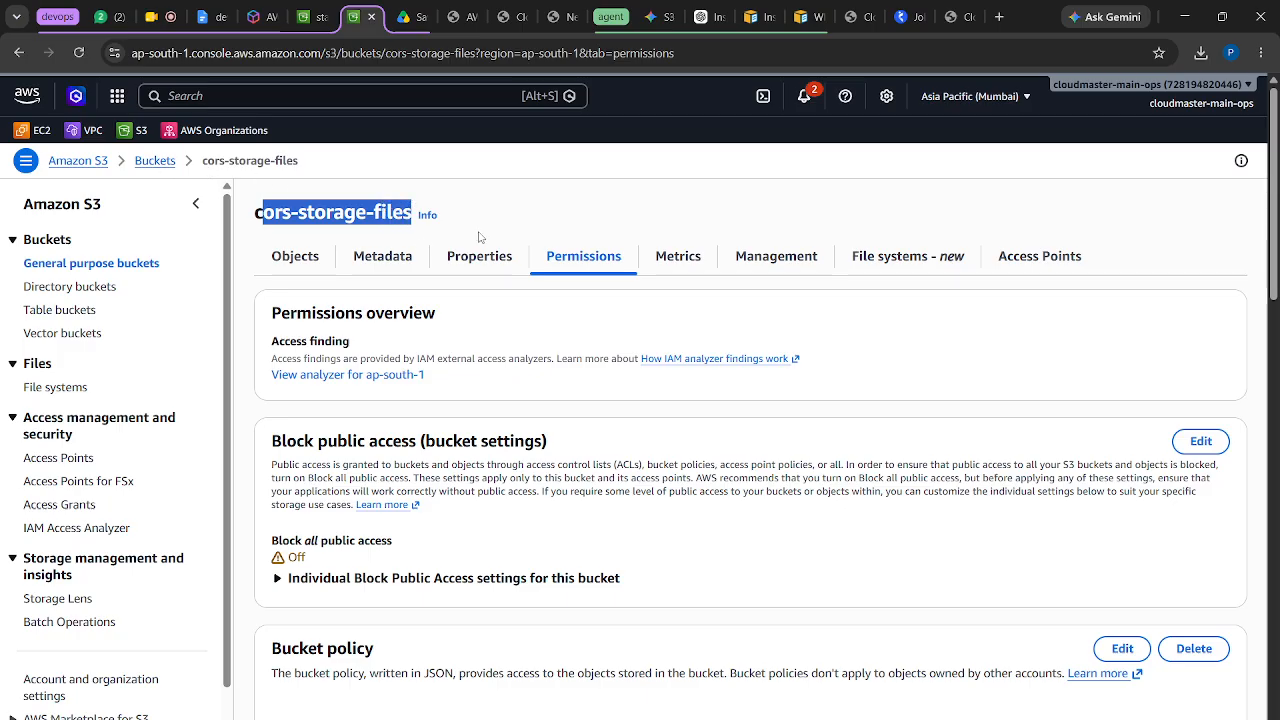
{"action": "left_click", "coordinate": [295, 256]}
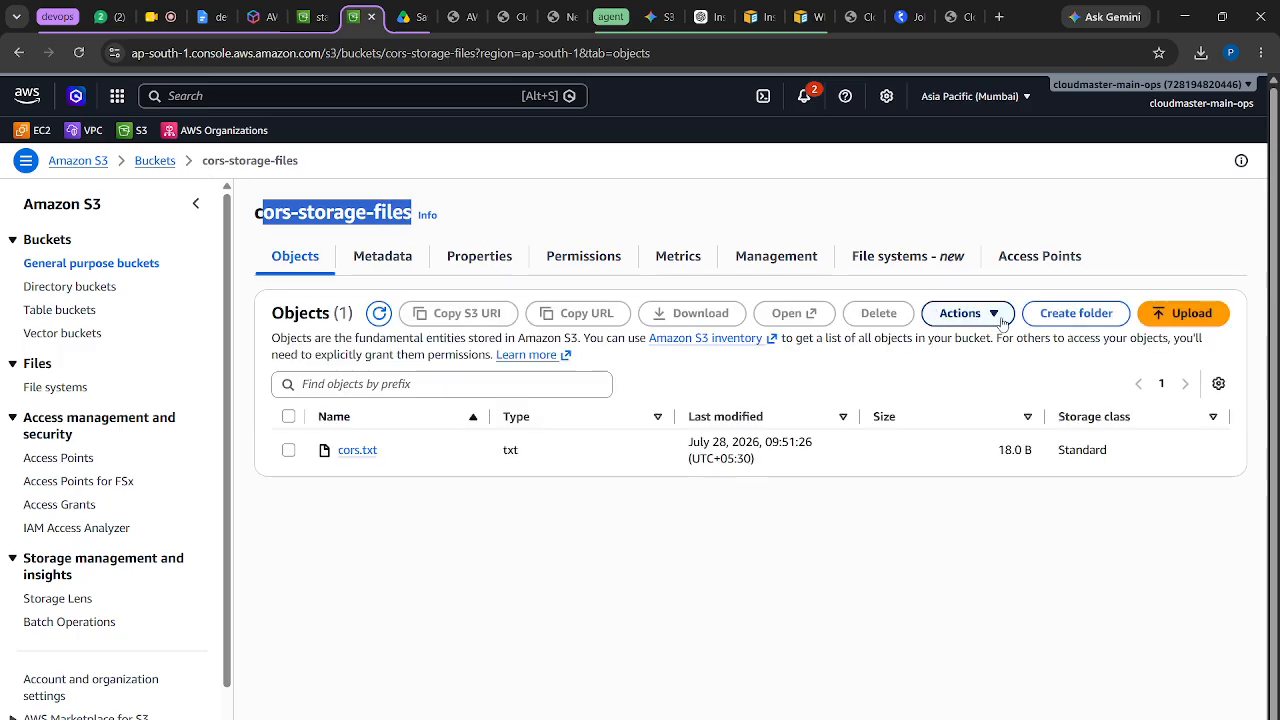
Upload cloudmaster_logo.png from the devops folder to the cors-storage-files bucket and return to its object list
{"action": "left_click", "coordinate": [1189, 316]}
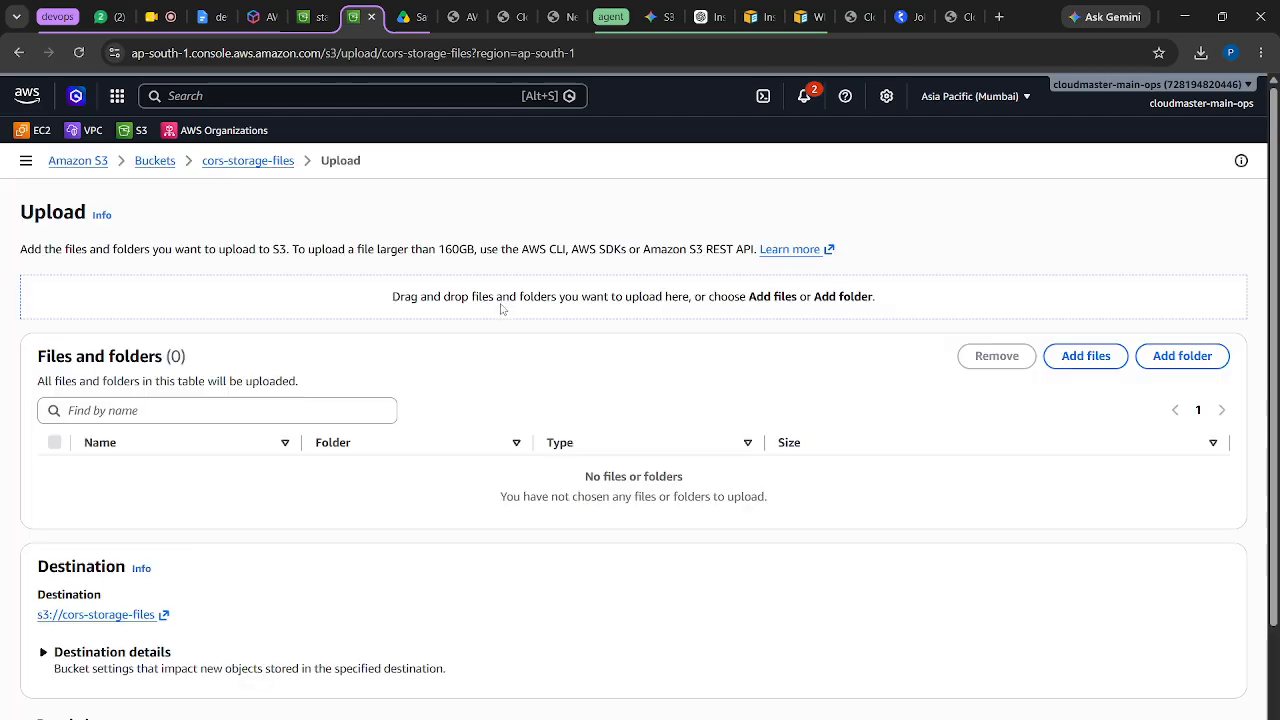
{"action": "left_click", "coordinate": [1071, 356]}
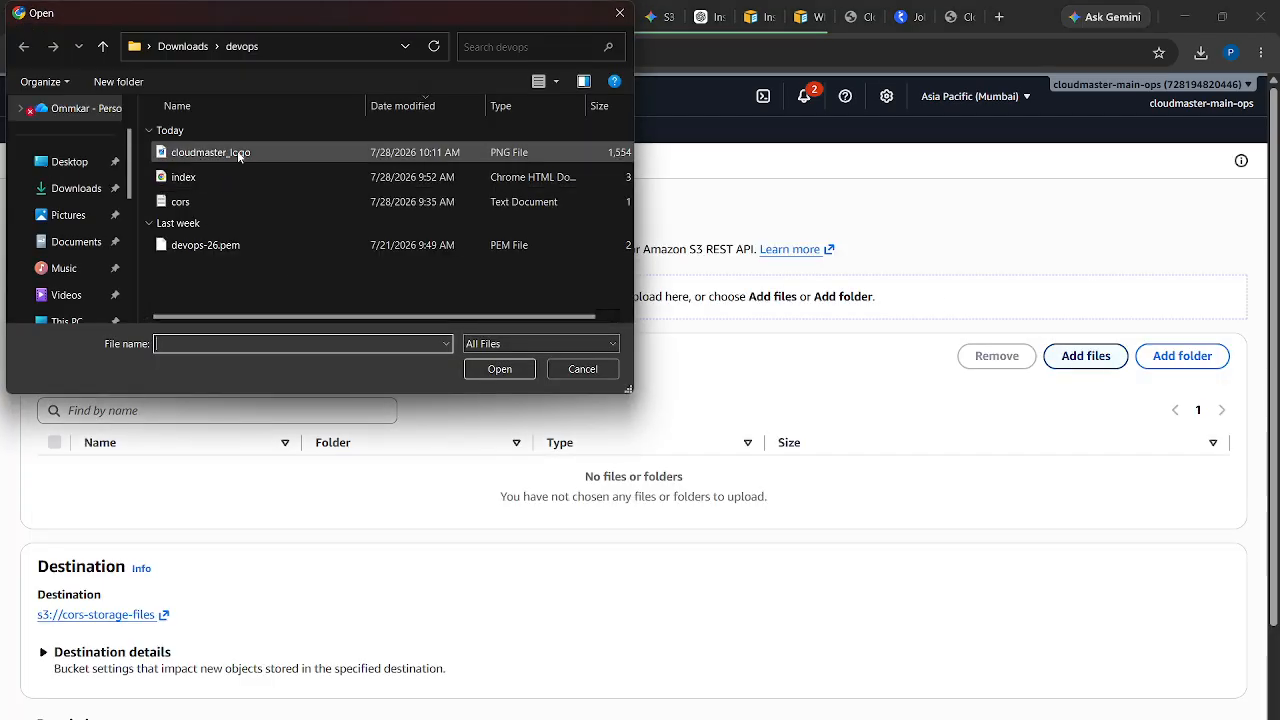
{"action": "left_click", "coordinate": [240, 153]}
{"action": "left_click", "coordinate": [535, 376]}
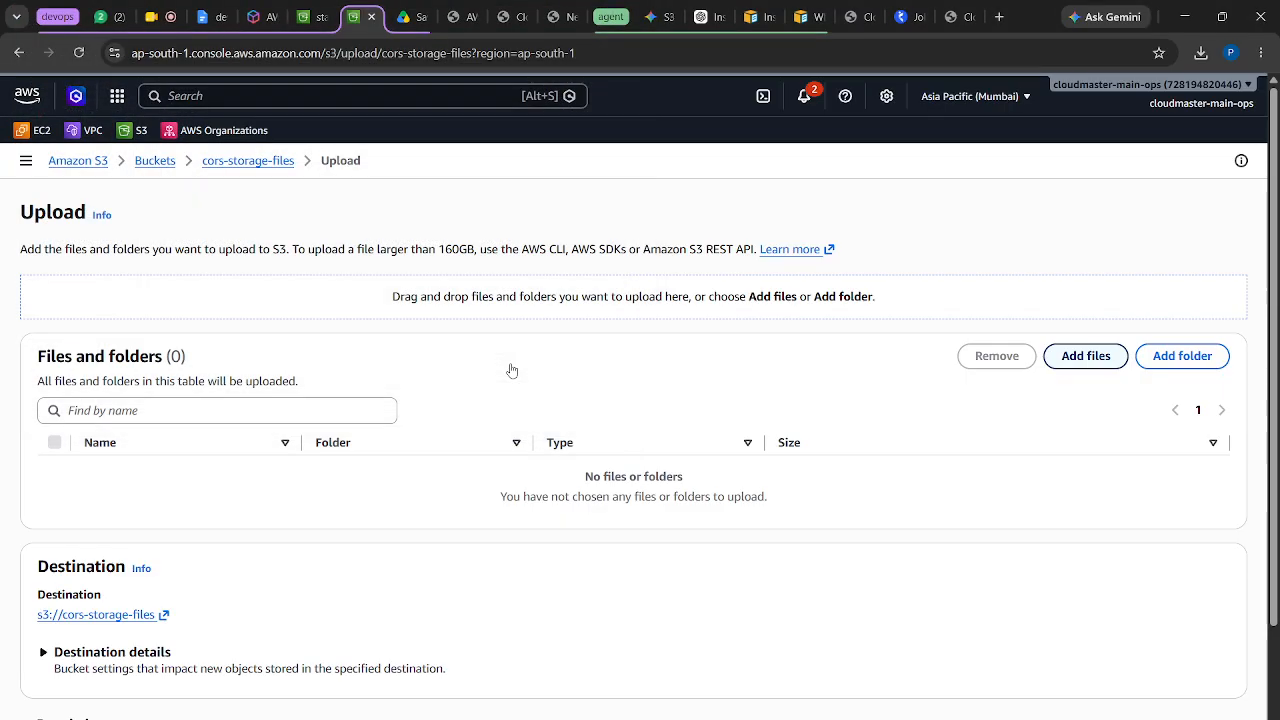
{"action": "scroll", "coordinate": [785, 400], "scroll_direction": "down", "scroll_amount": 1}
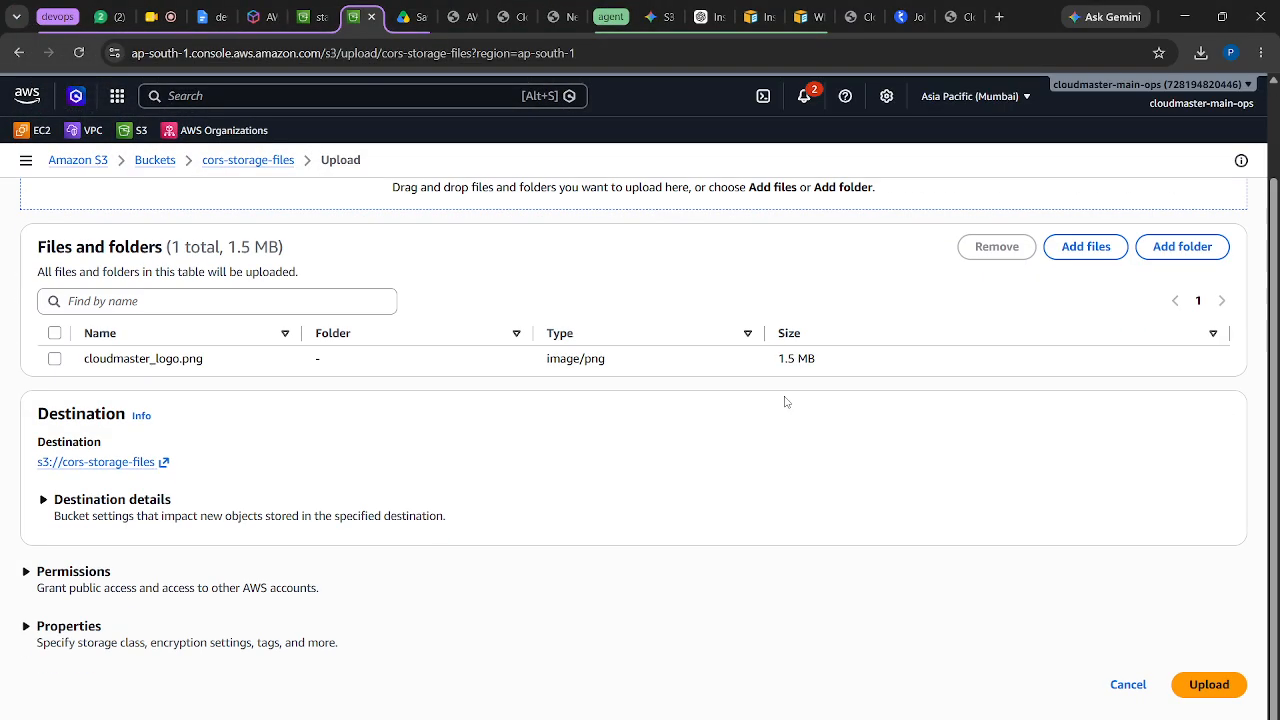
{"action": "left_click", "coordinate": [1209, 686]}
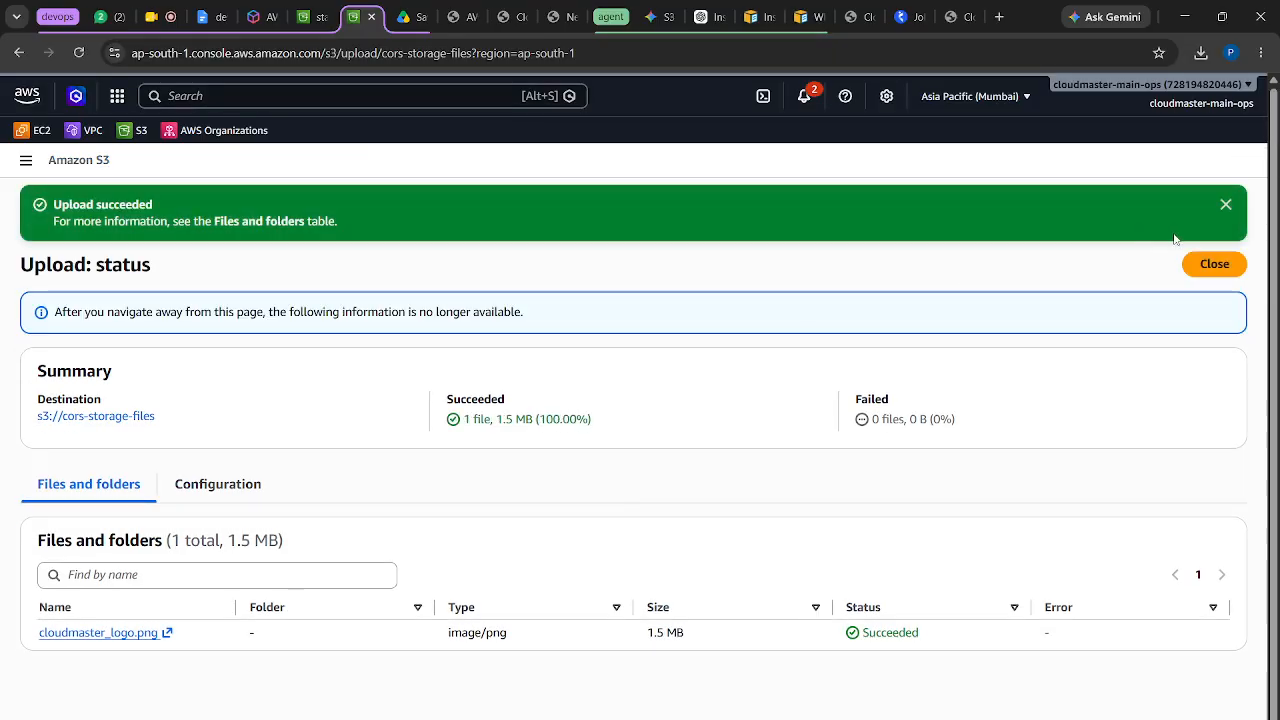
{"action": "left_click", "coordinate": [1230, 266]}
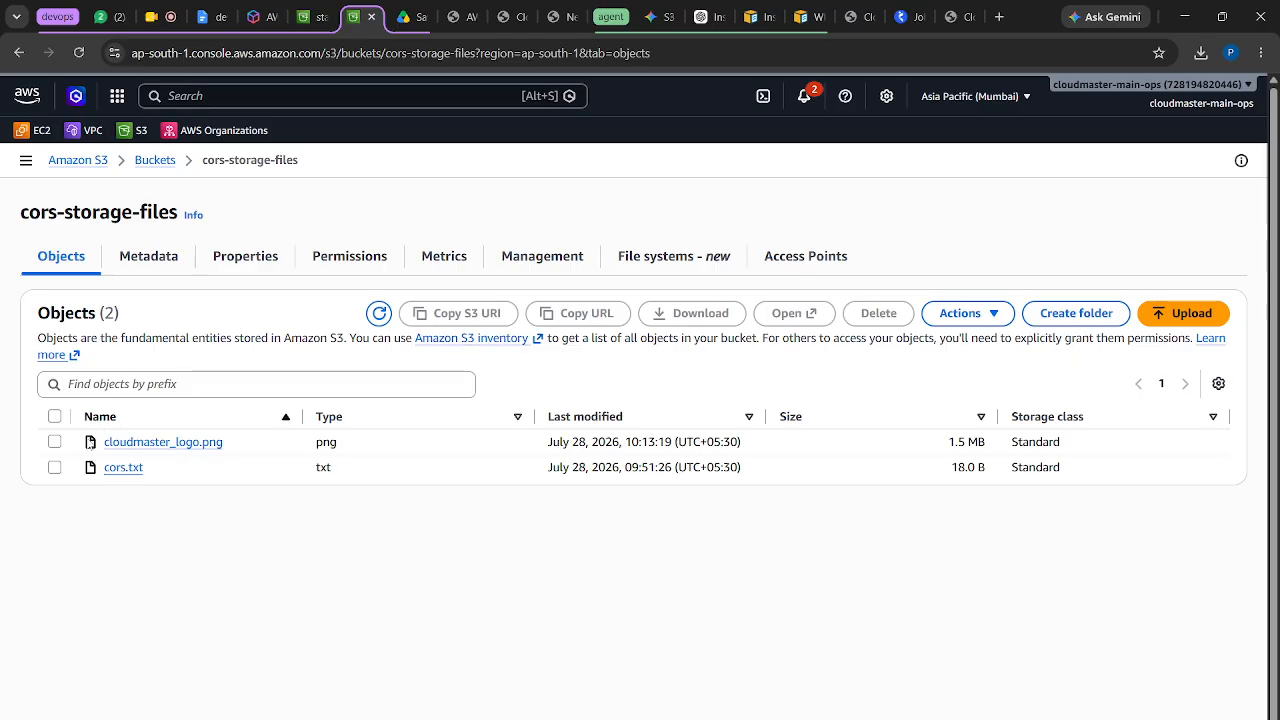
Open the details of cloudmaster_logo.png and copy its object URL
{"action": "left_click", "coordinate": [166, 445]}
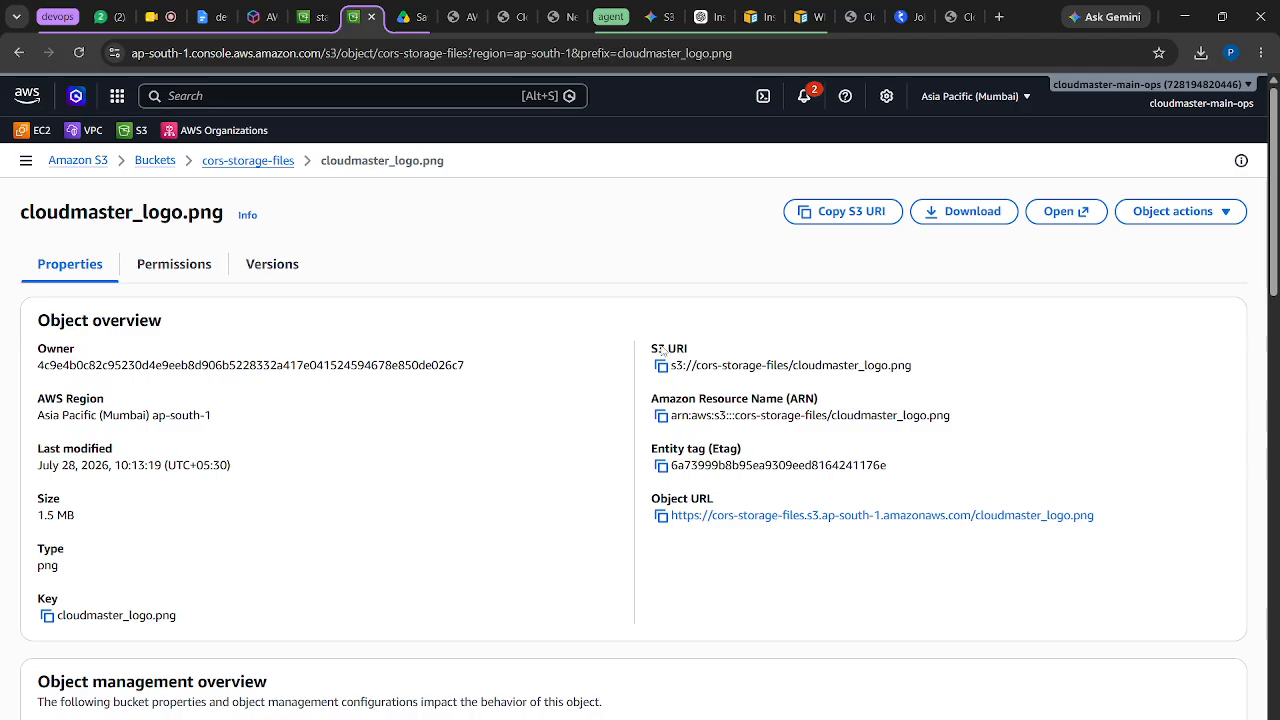
{"action": "left_click", "coordinate": [661, 516]}
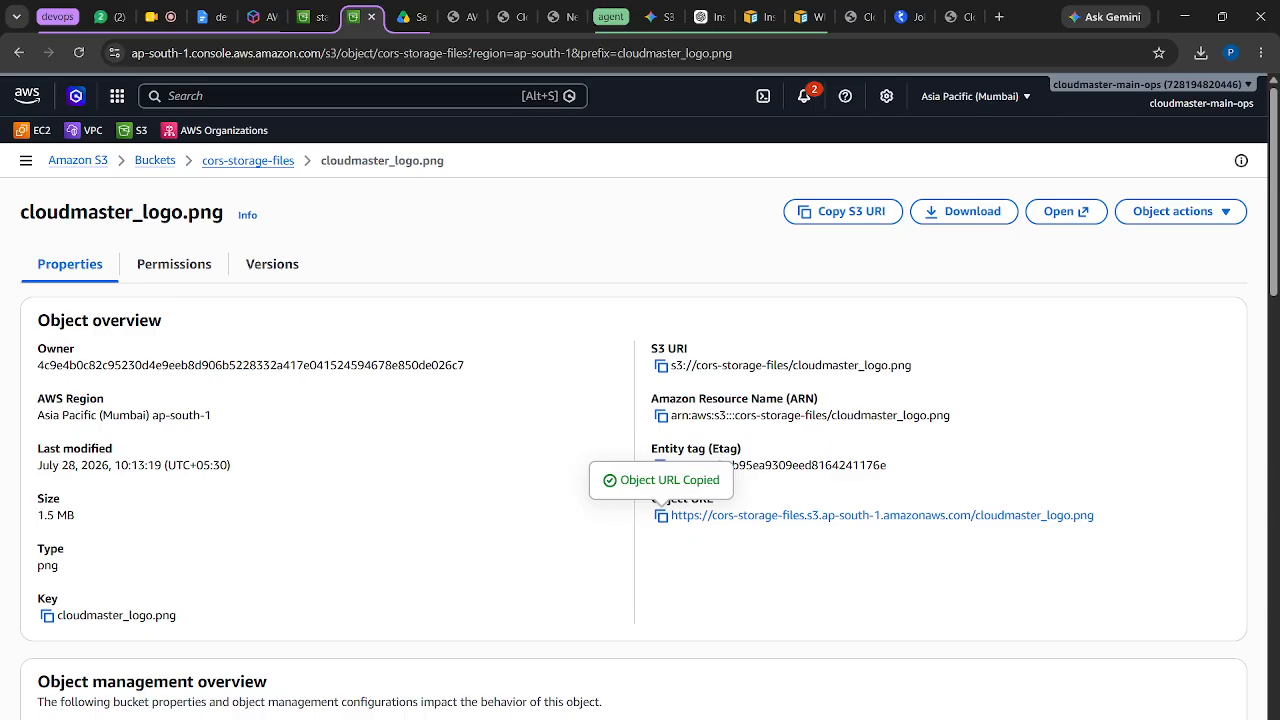
Switch to Visual Studio Code, where the devops index.html is open, and open a new editor window
{"action": "left_click", "coordinate": [845, 635]}
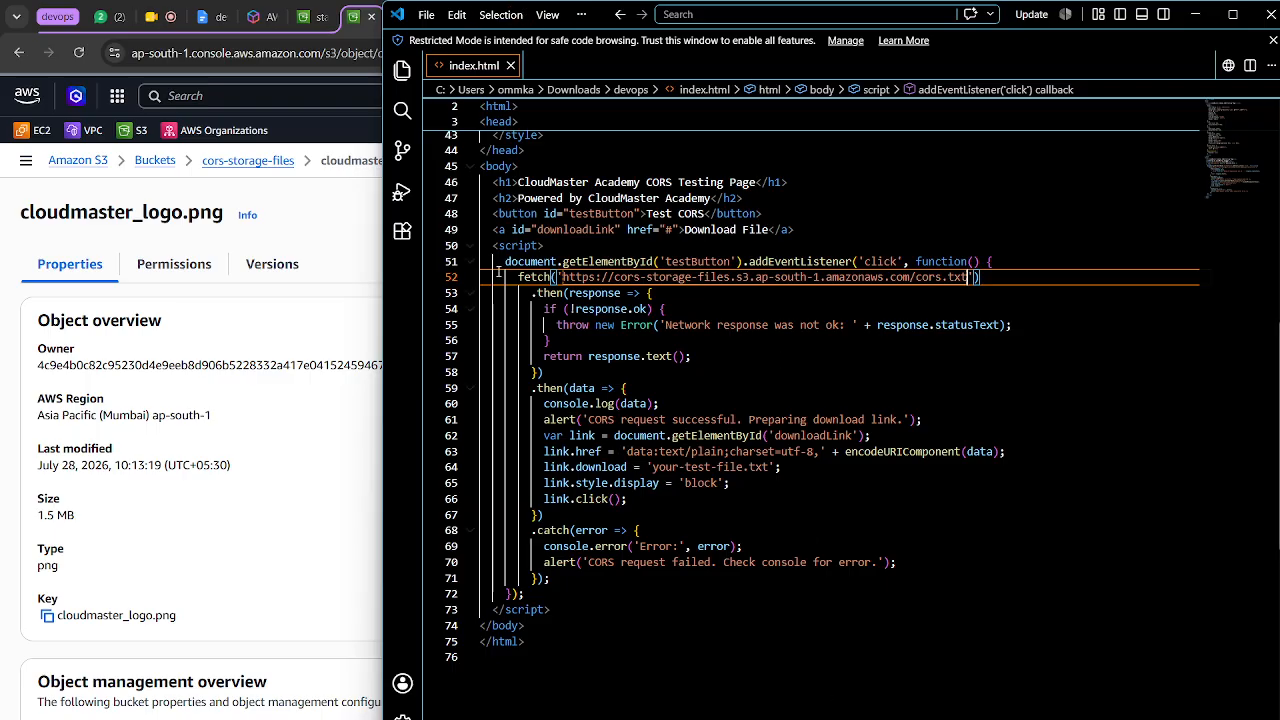
{"action": "scroll", "coordinate": [776, 338], "scroll_direction": "up", "scroll_amount": 7}
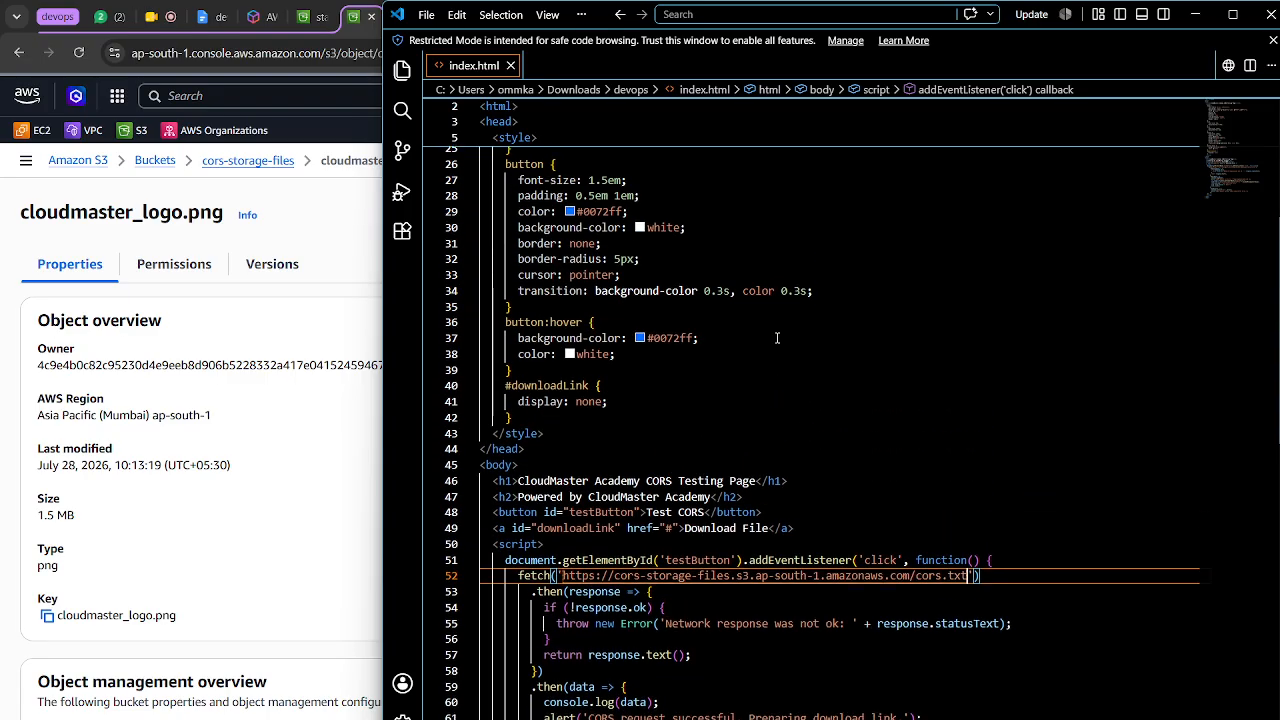
{"action": "scroll", "coordinate": [776, 338], "scroll_direction": "up", "scroll_amount": 8}
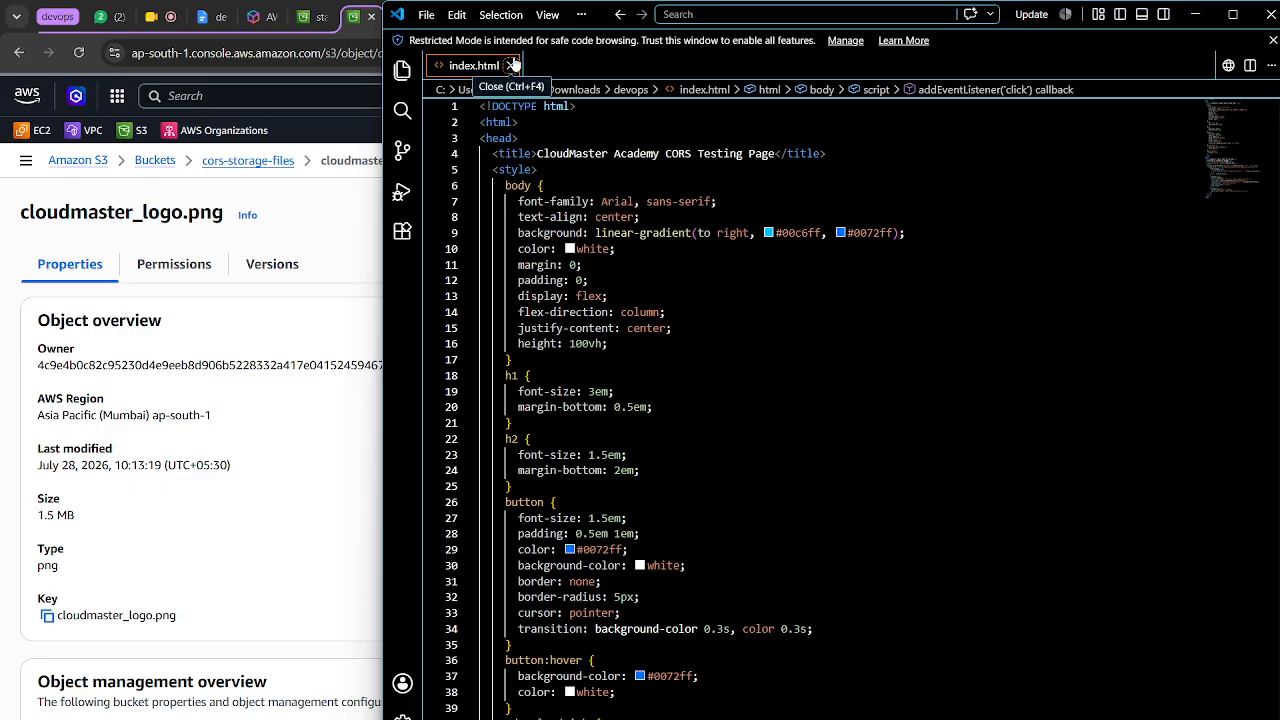
{"action": "left_click", "coordinate": [402, 70]}
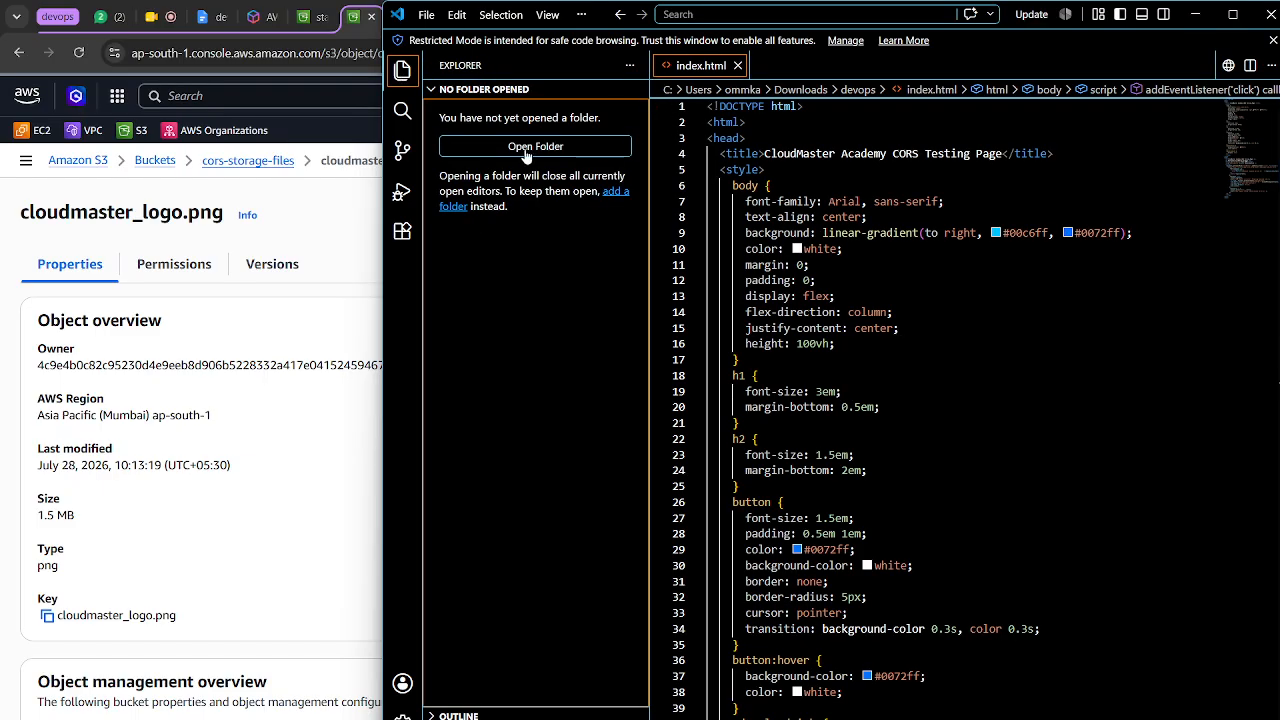
{"action": "left_click", "coordinate": [426, 14]}
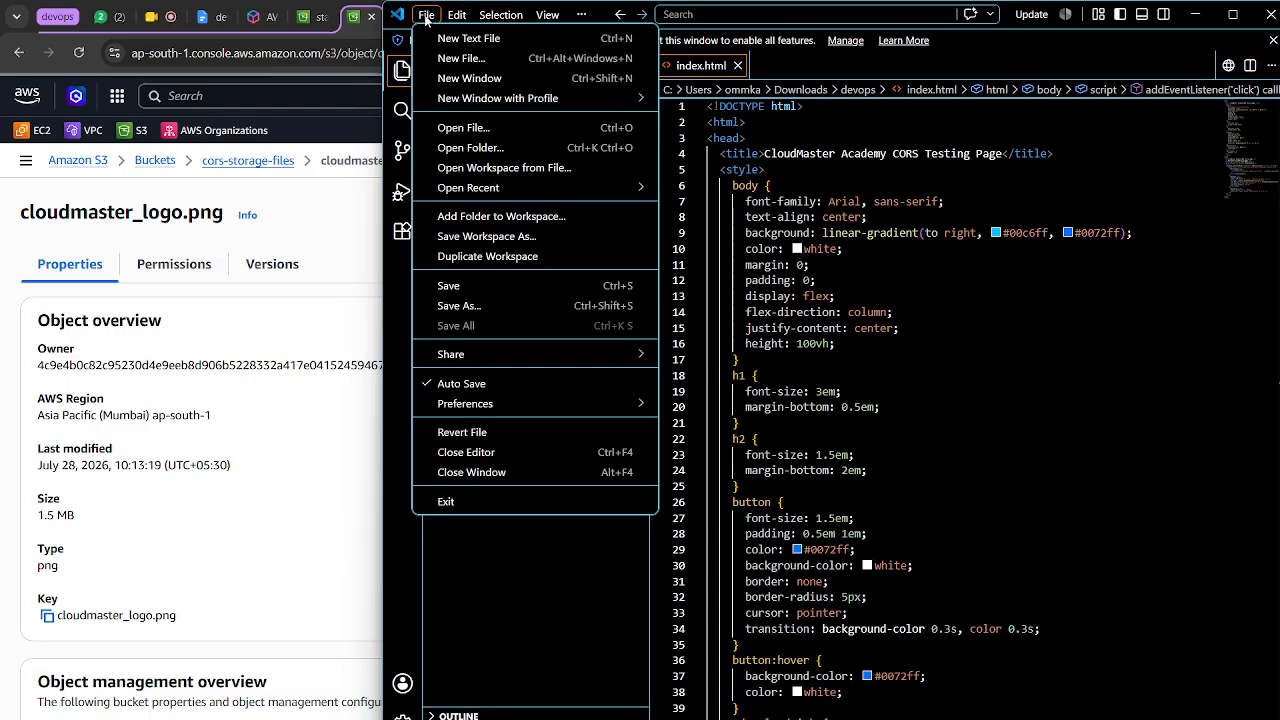
{"action": "mouse_move", "coordinate": [456, 14]}
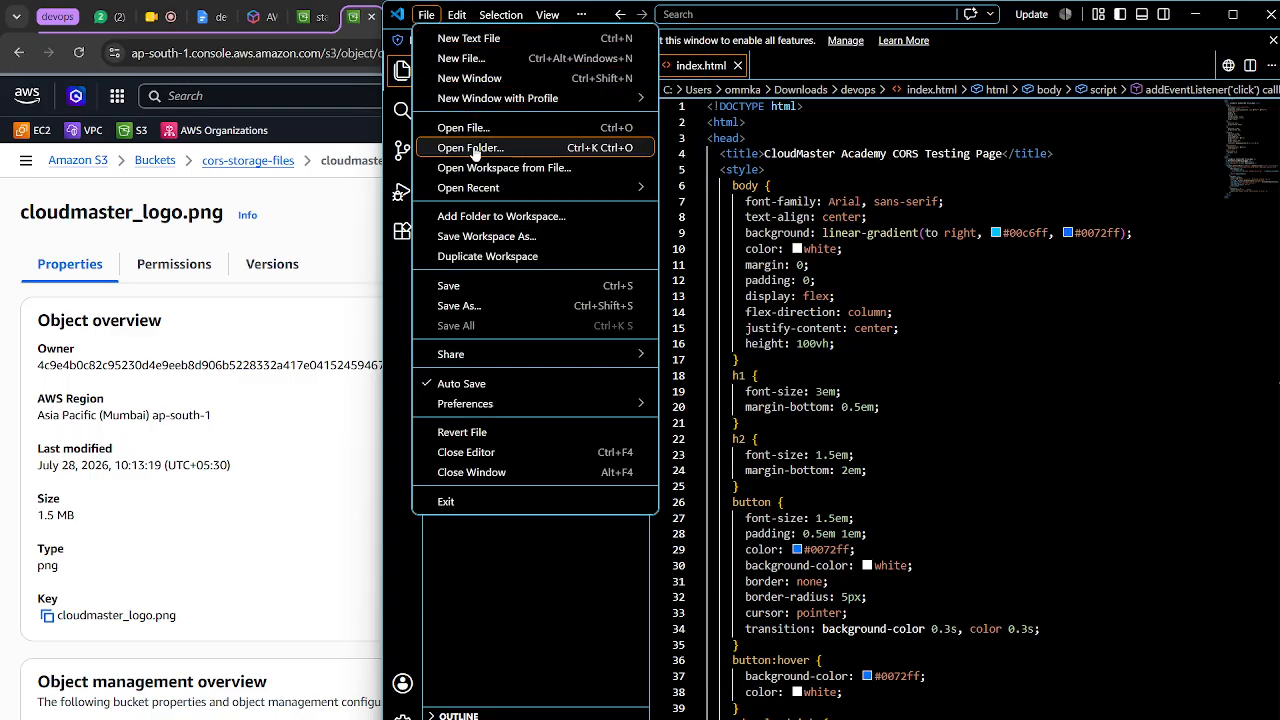
{"action": "mouse_move", "coordinate": [546, 108]}
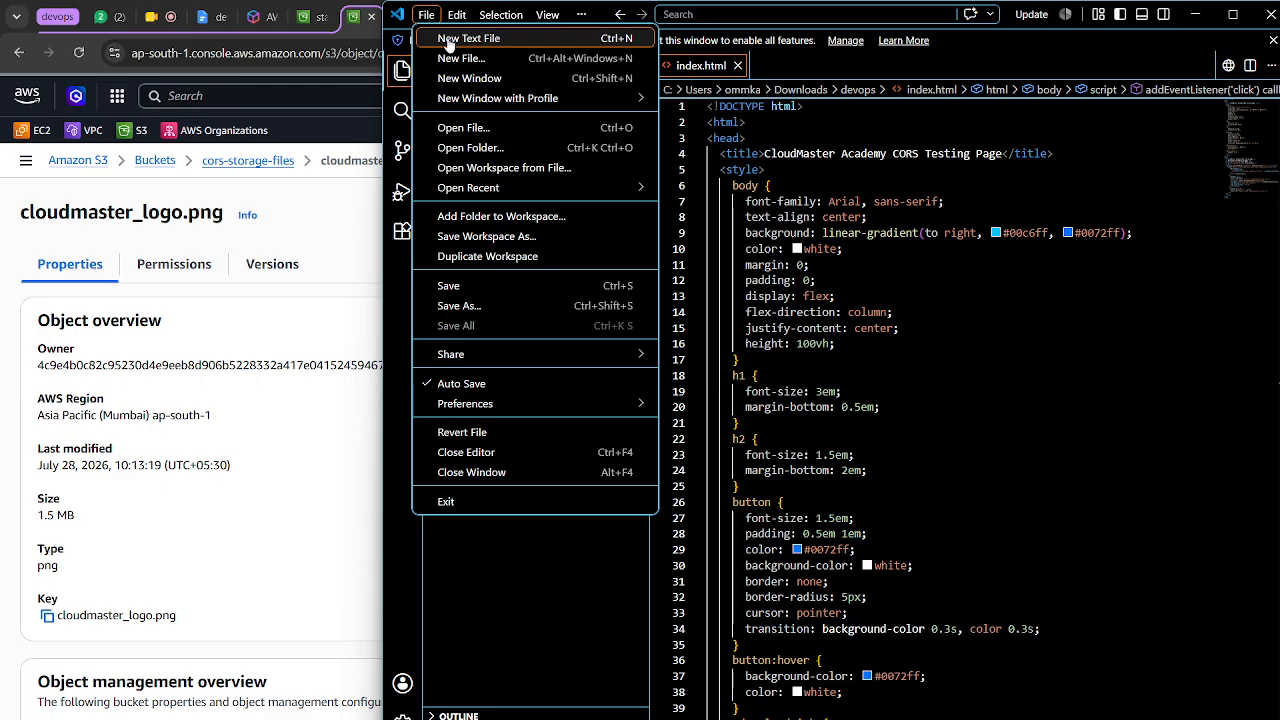
{"action": "left_click", "coordinate": [449, 80]}
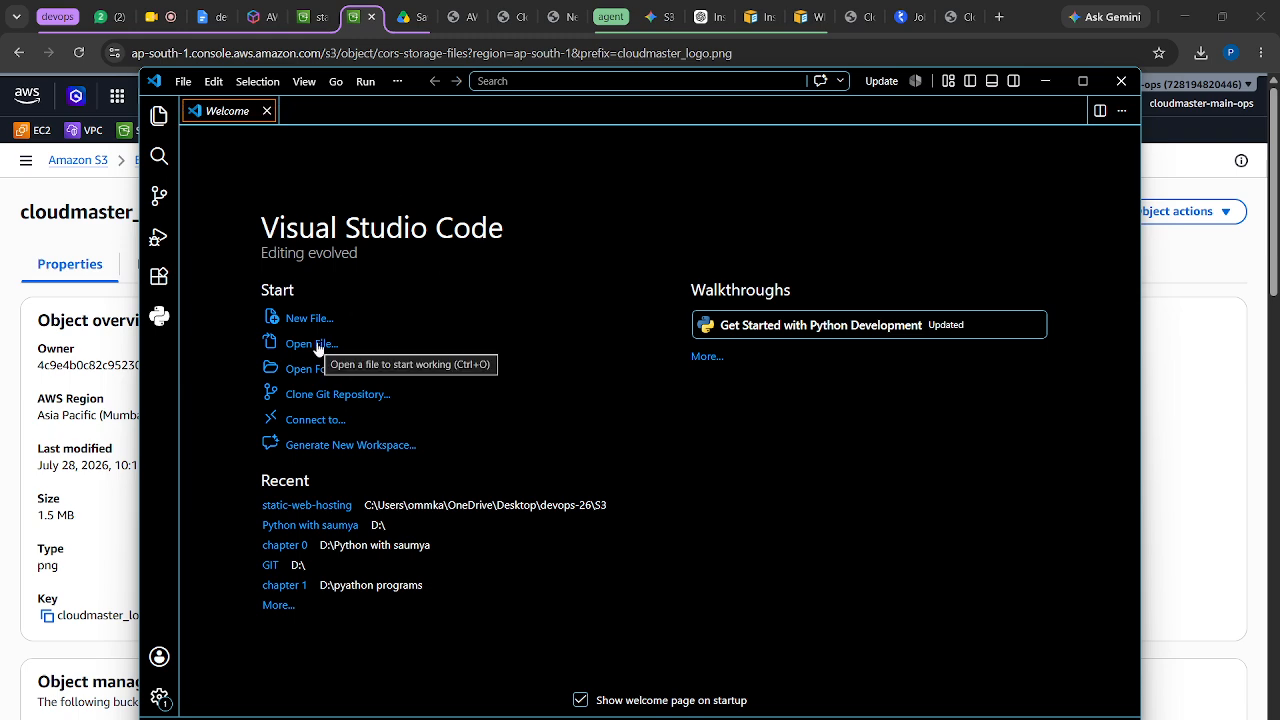
Open index.html.html from the Downloads folder, allowing untrusted files and remembering the decision for all workspaces
{"action": "left_click", "coordinate": [320, 347]}
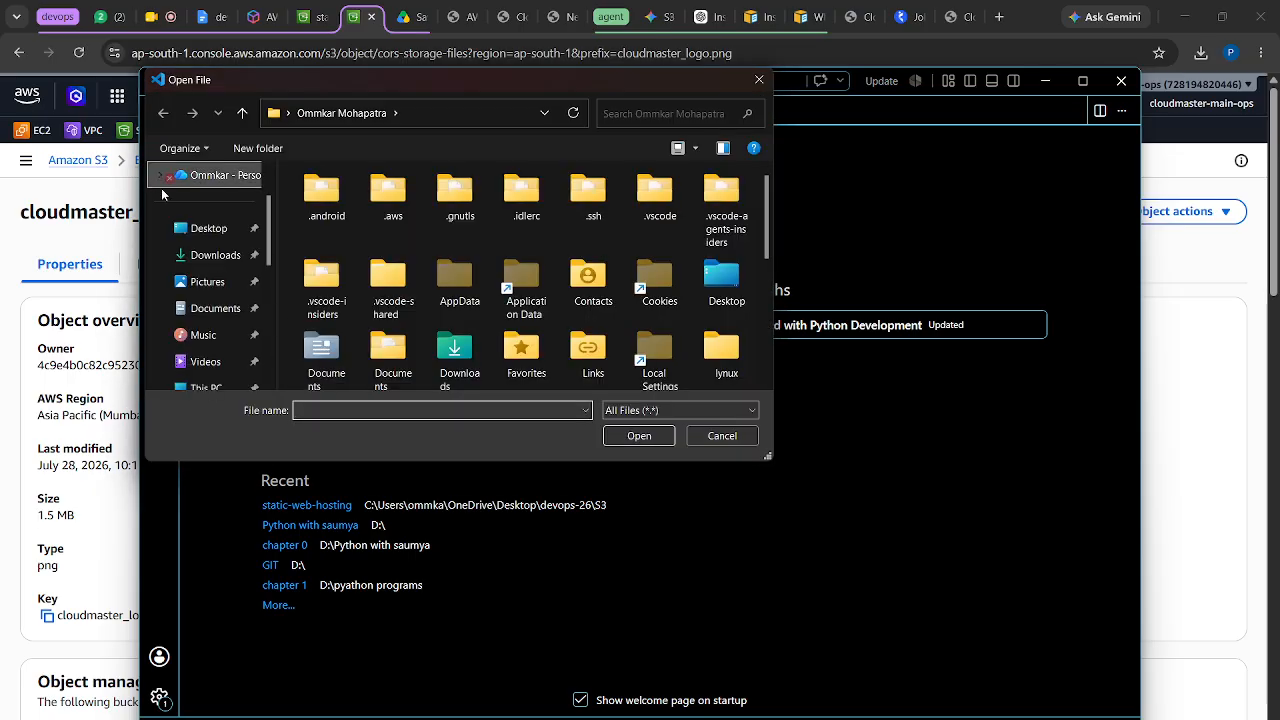
{"action": "left_click", "coordinate": [190, 257]}
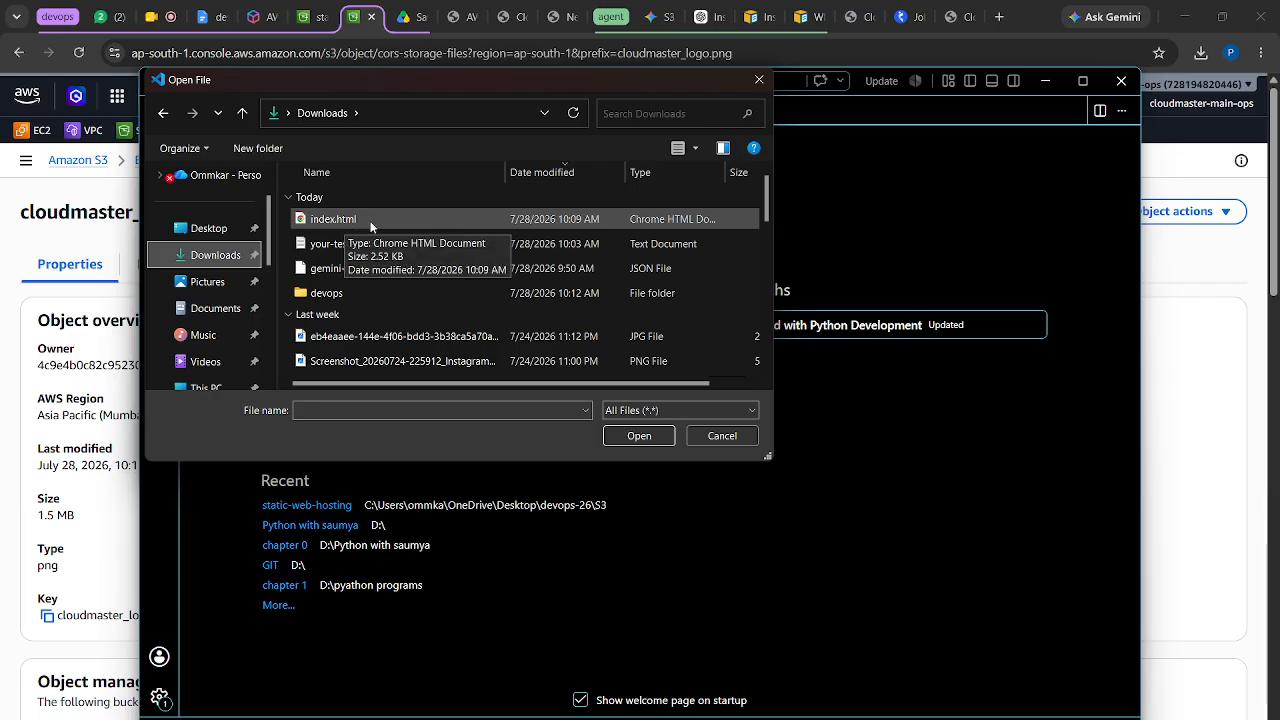
{"action": "left_click", "coordinate": [370, 222]}
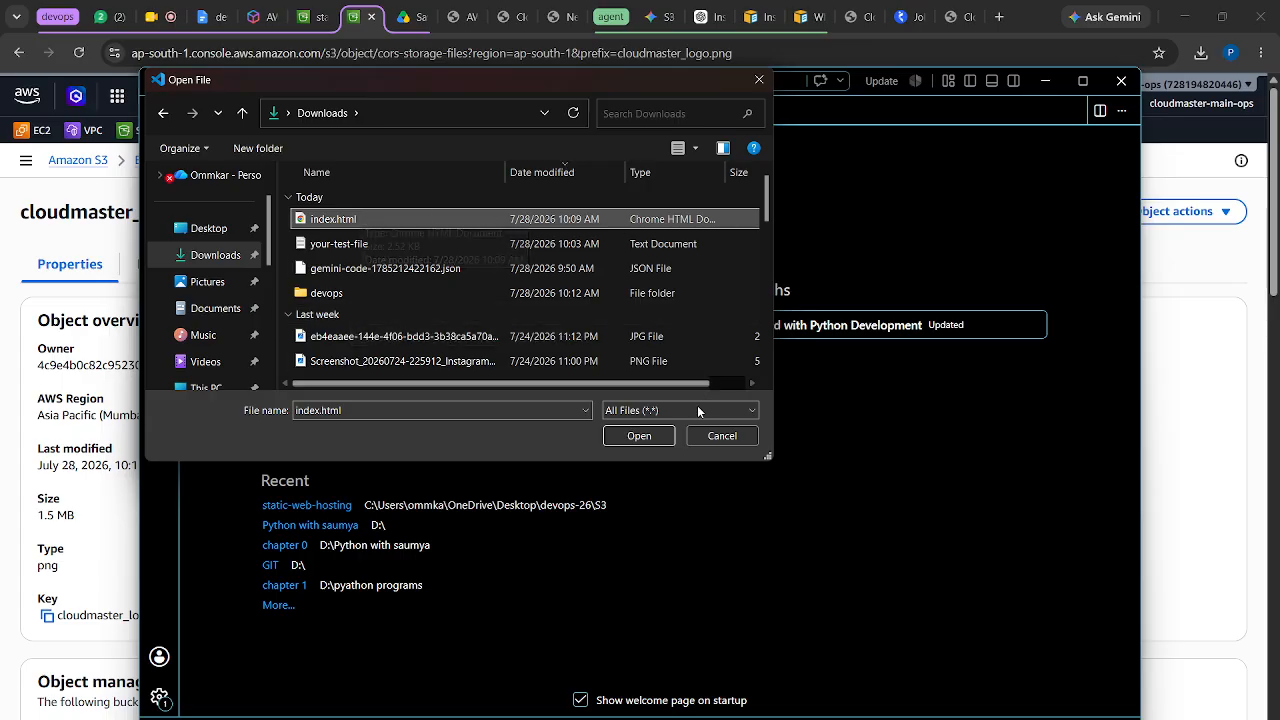
{"action": "left_click", "coordinate": [637, 437]}
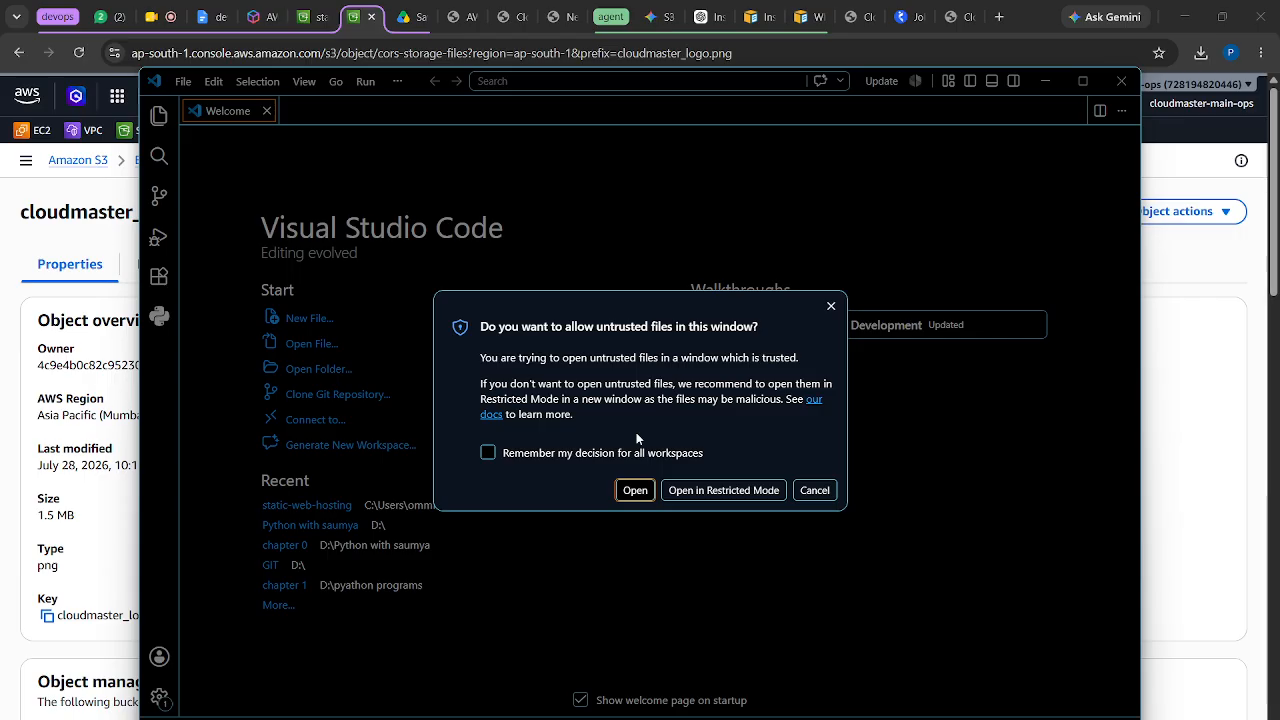
{"action": "left_click", "coordinate": [543, 456]}
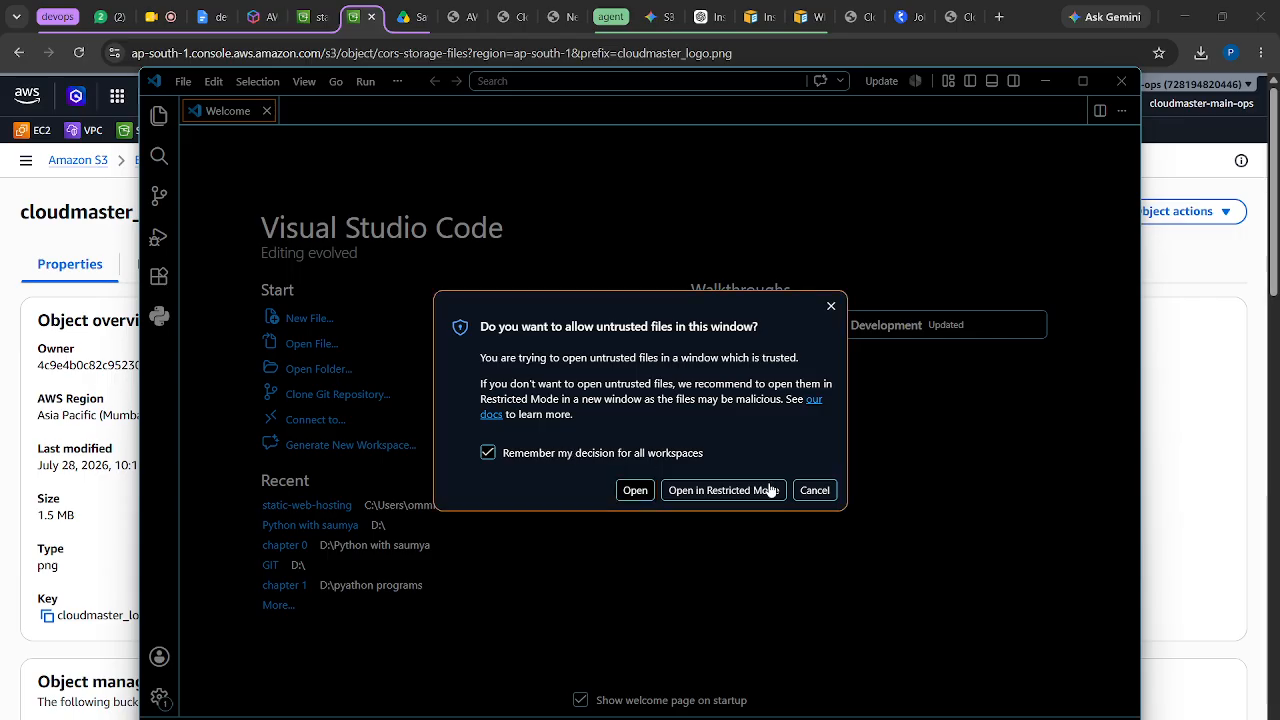
{"action": "left_click", "coordinate": [634, 490]}
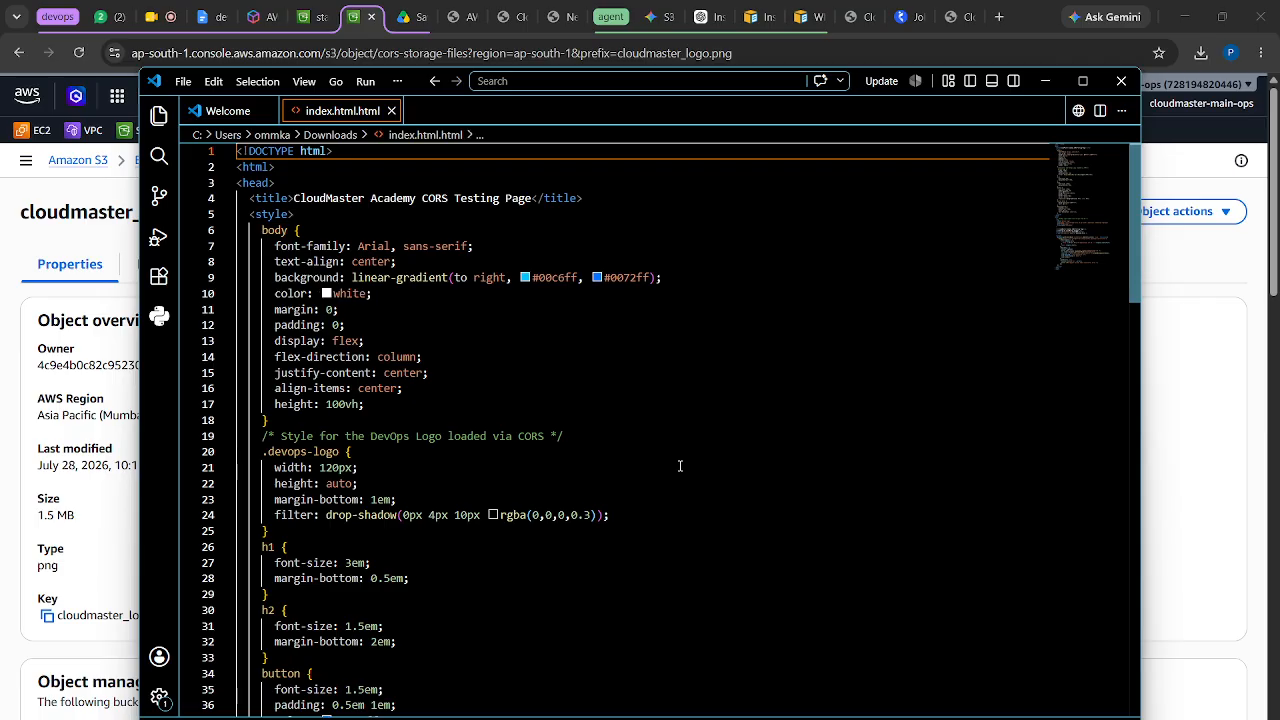
{"action": "scroll", "coordinate": [680, 466], "scroll_direction": "down", "scroll_amount": 9}
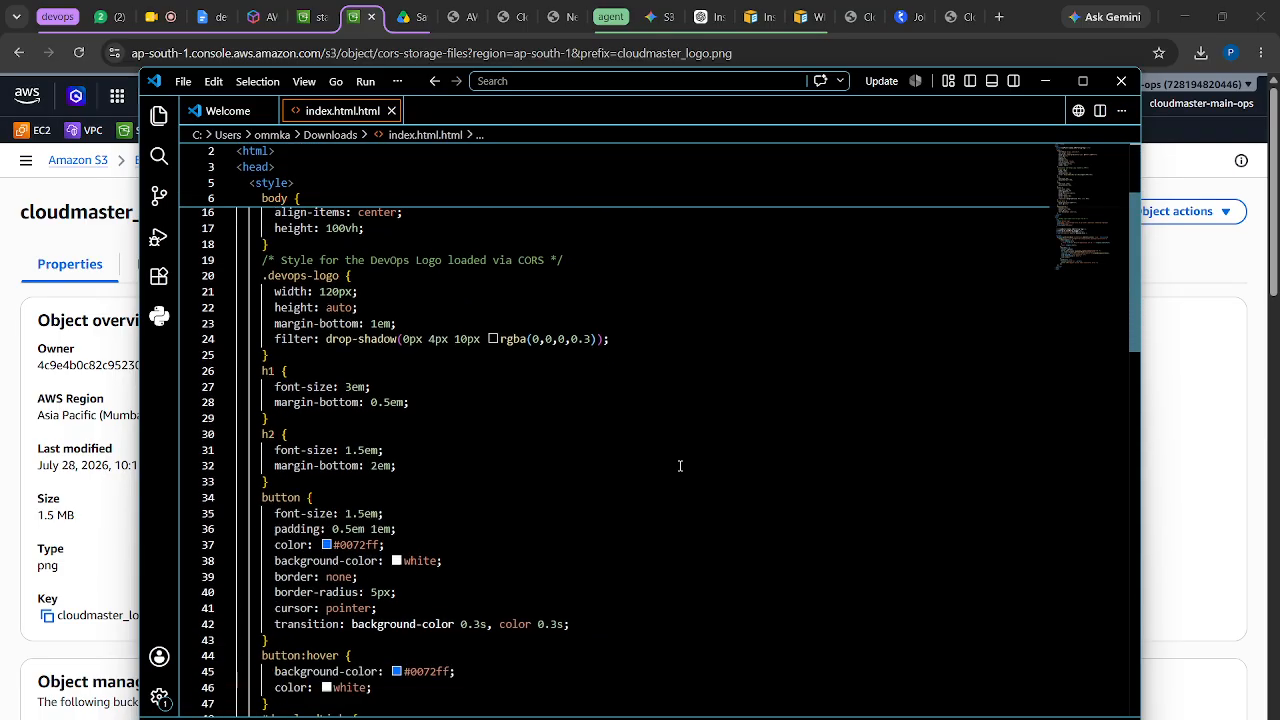
{"action": "scroll", "coordinate": [680, 466], "scroll_direction": "down", "scroll_amount": 6}
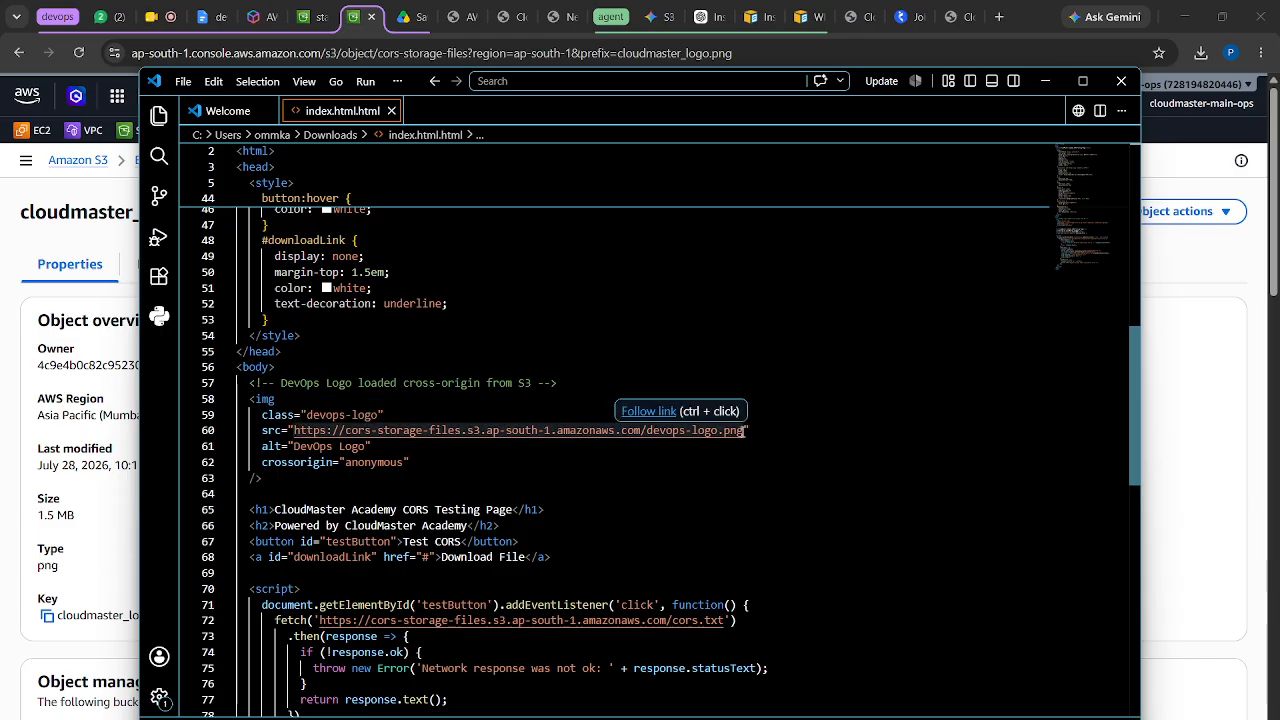
{"action": "left_click_drag", "start_coordinate": [745, 430], "coordinate": [294, 431]}
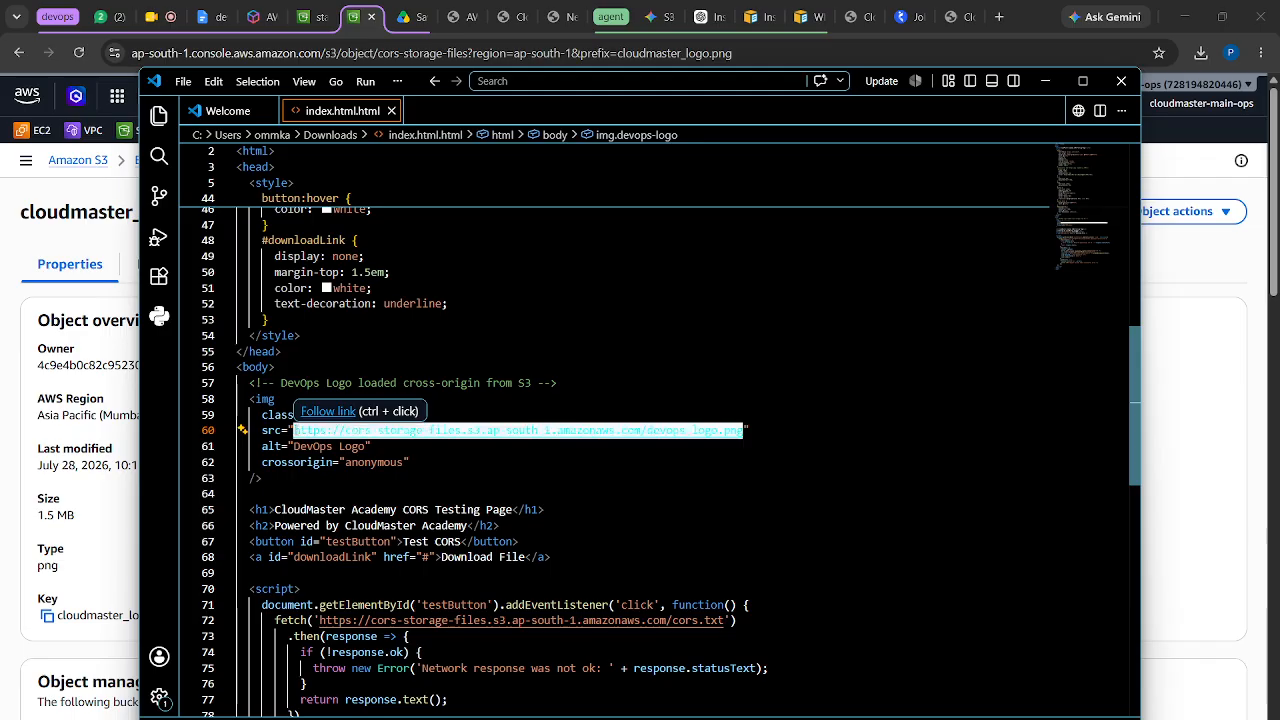
{"action": "key", "text": "ctrl+v"}
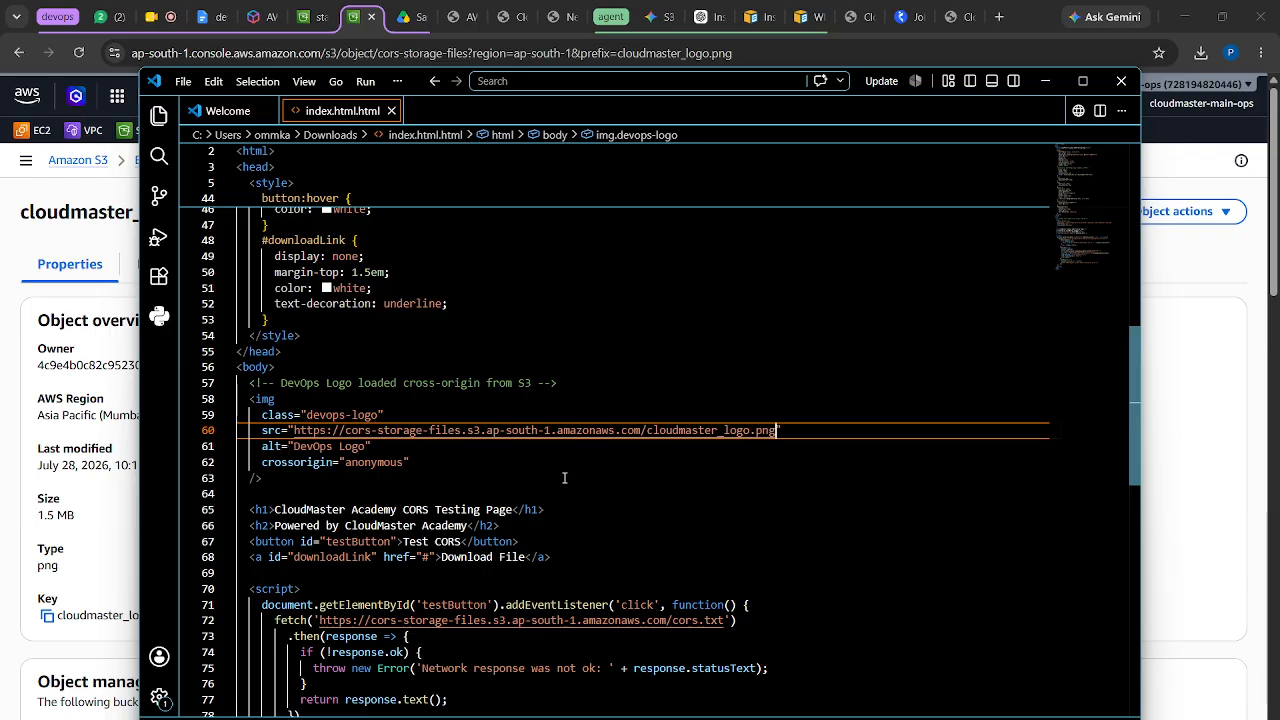
{"action": "scroll", "coordinate": [564, 478], "scroll_direction": "down", "scroll_amount": 5}
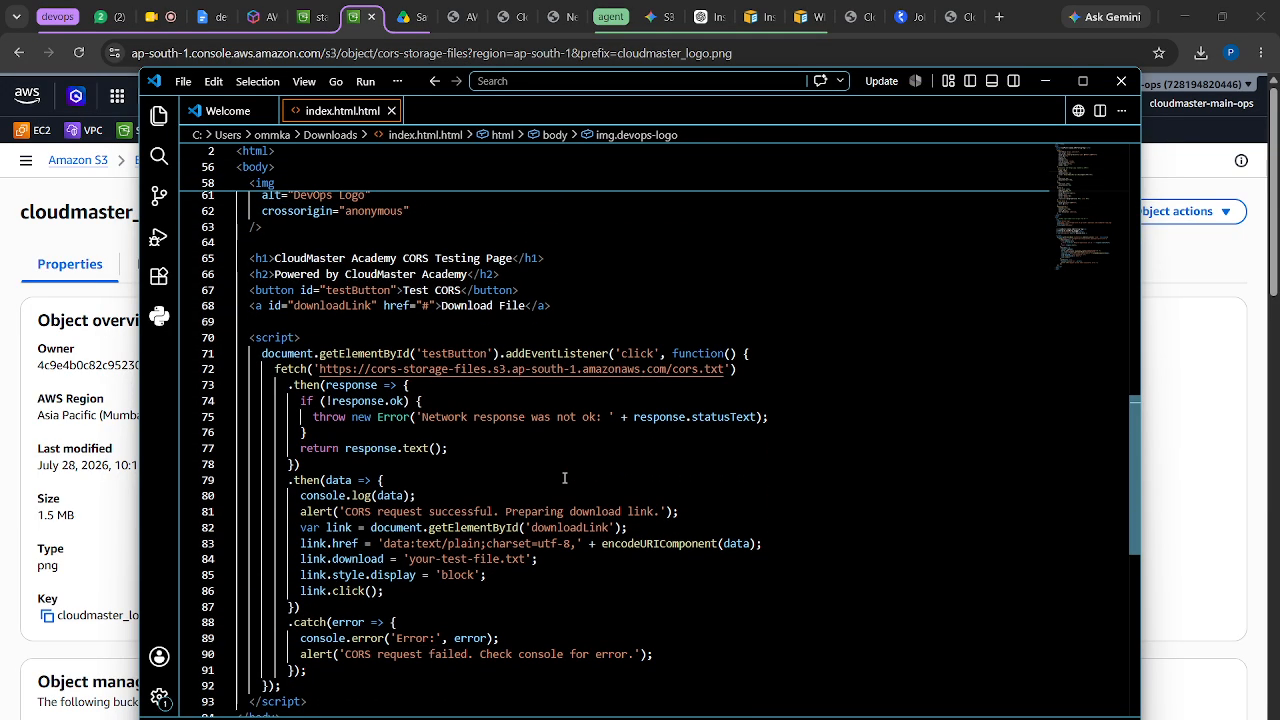
{"action": "scroll", "coordinate": [564, 478], "scroll_direction": "down", "scroll_amount": 4}
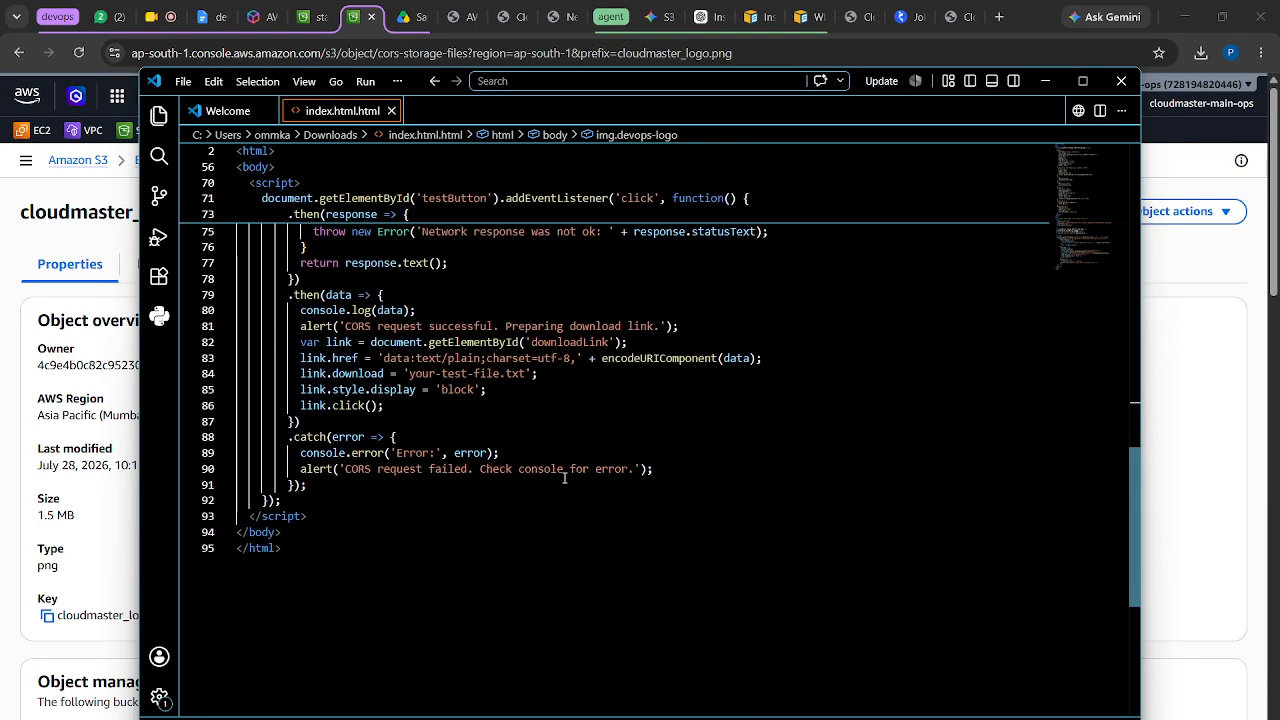
{"action": "scroll", "coordinate": [564, 478], "scroll_direction": "up", "scroll_amount": 9}
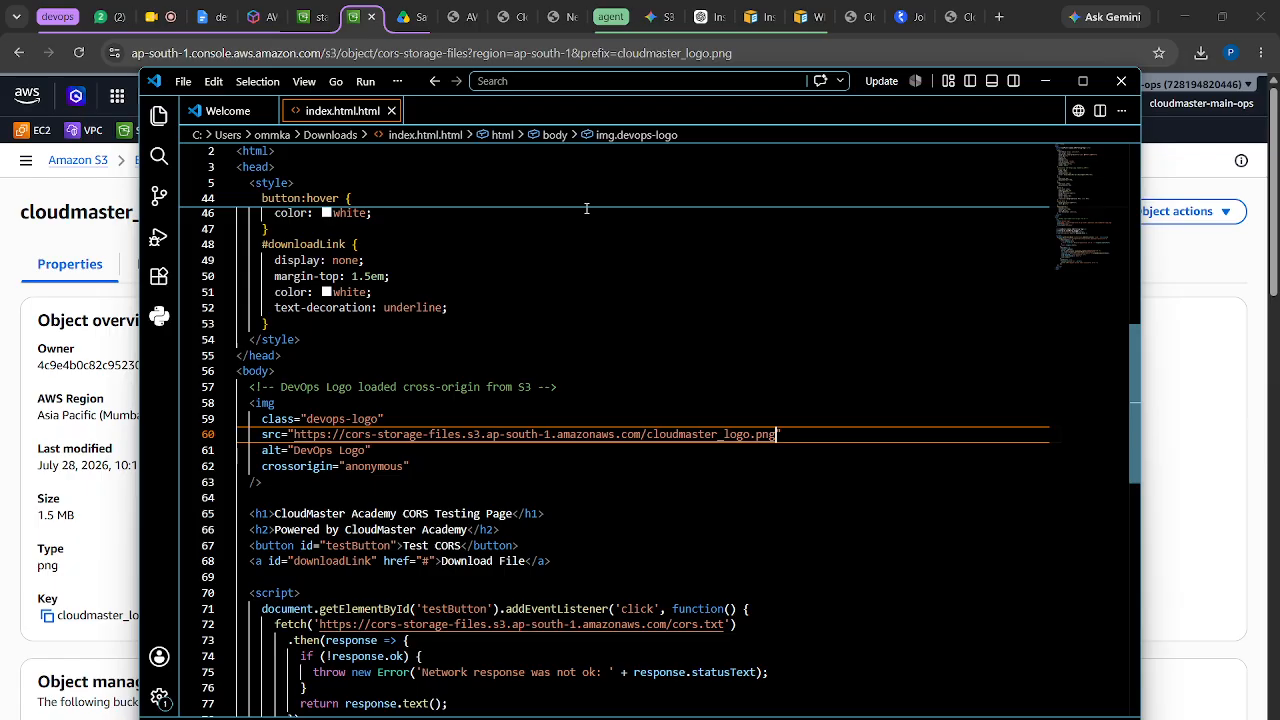
{"action": "scroll", "coordinate": [587, 208], "scroll_direction": "up", "scroll_amount": 3}
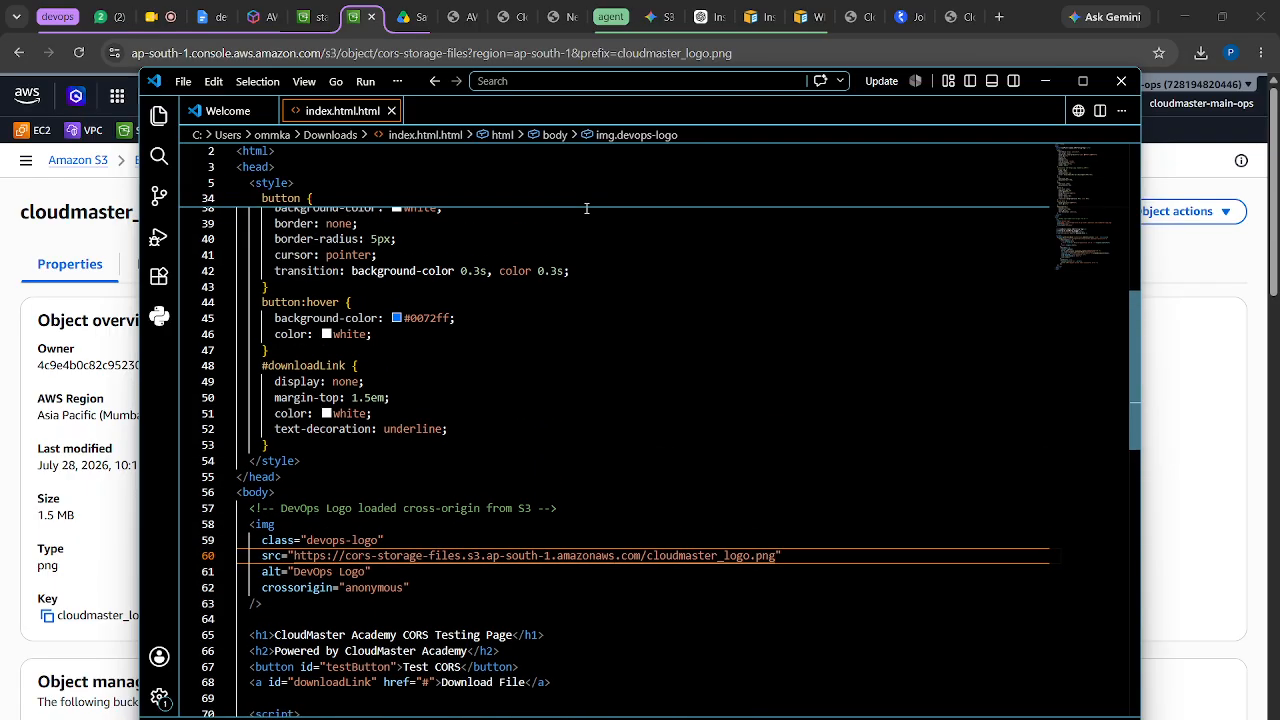
Switch to the devops window in File Explorer and go up to the Downloads folder
{"action": "right_click", "coordinate": [345, 115]}
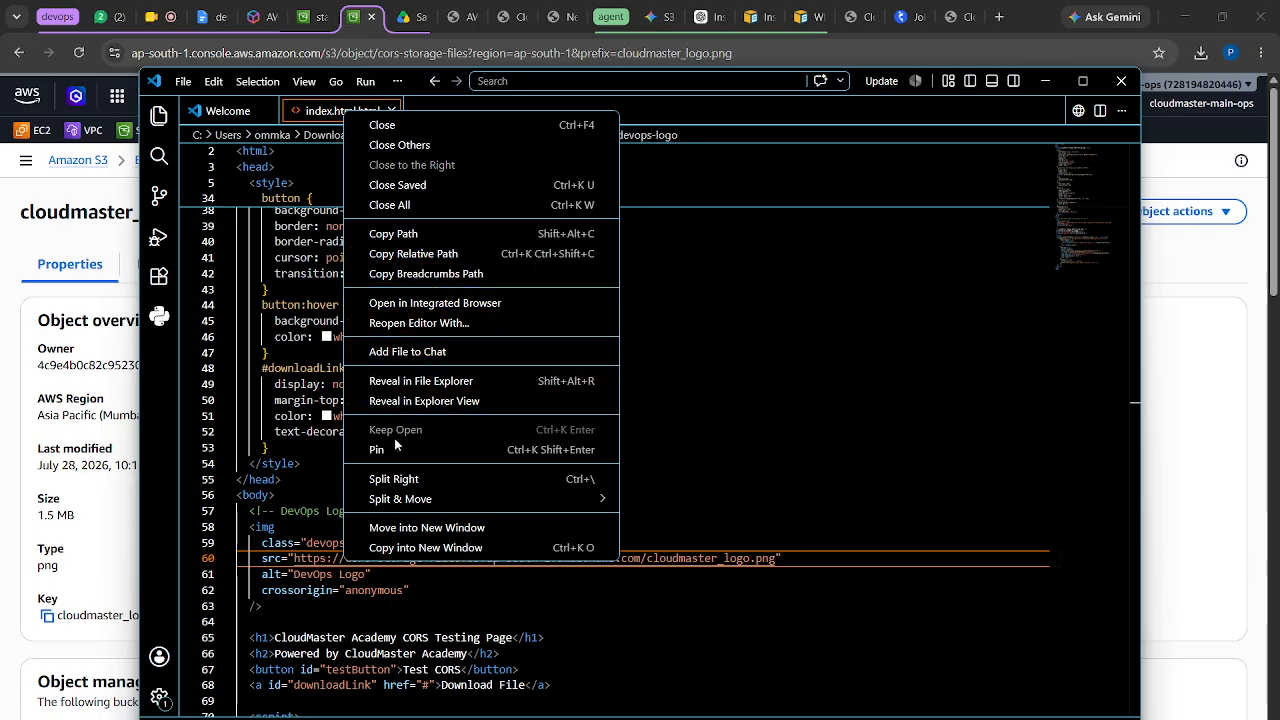
{"action": "left_click", "coordinate": [302, 118]}
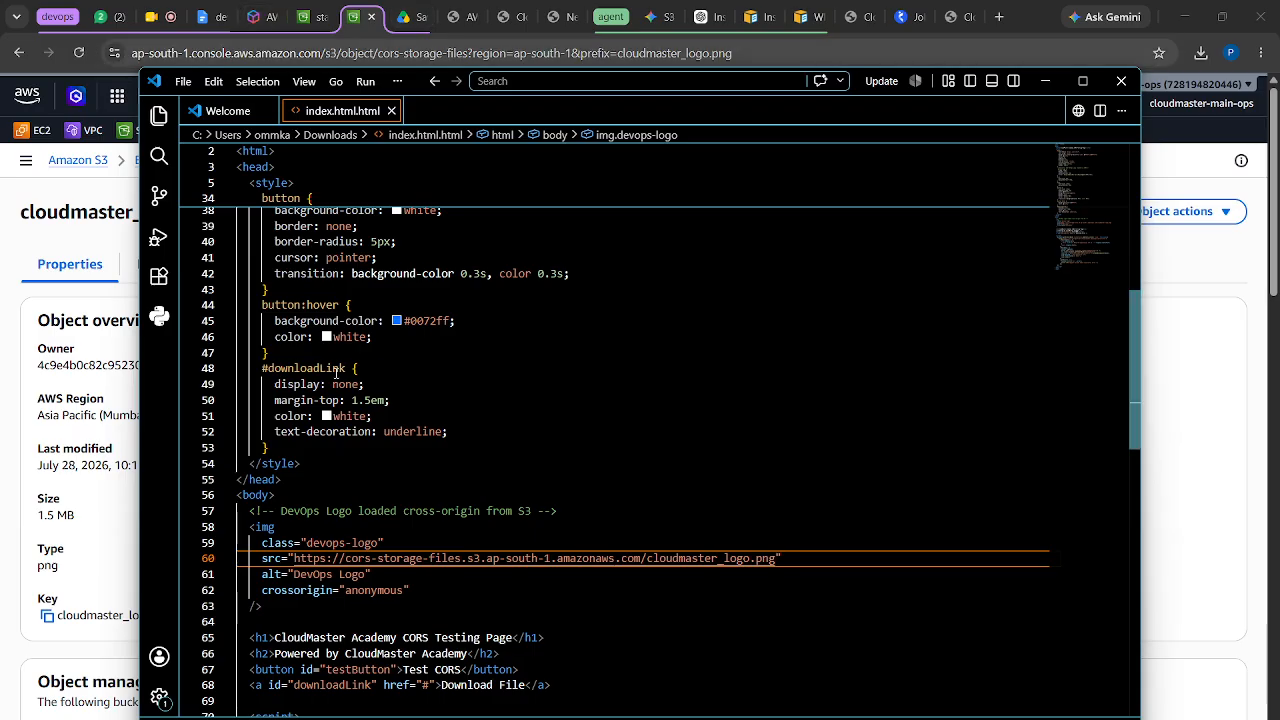
{"action": "mouse_move", "coordinate": [520, 719]}
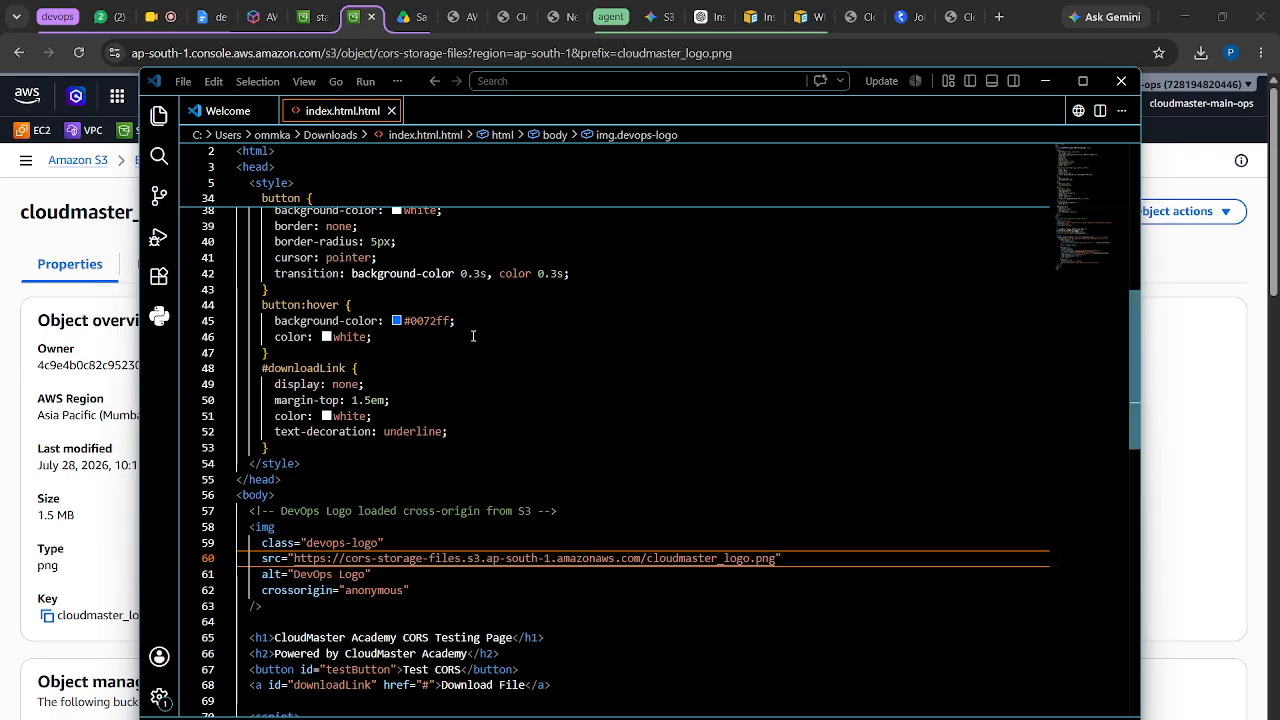
{"action": "key", "text": "alt+Tab"}
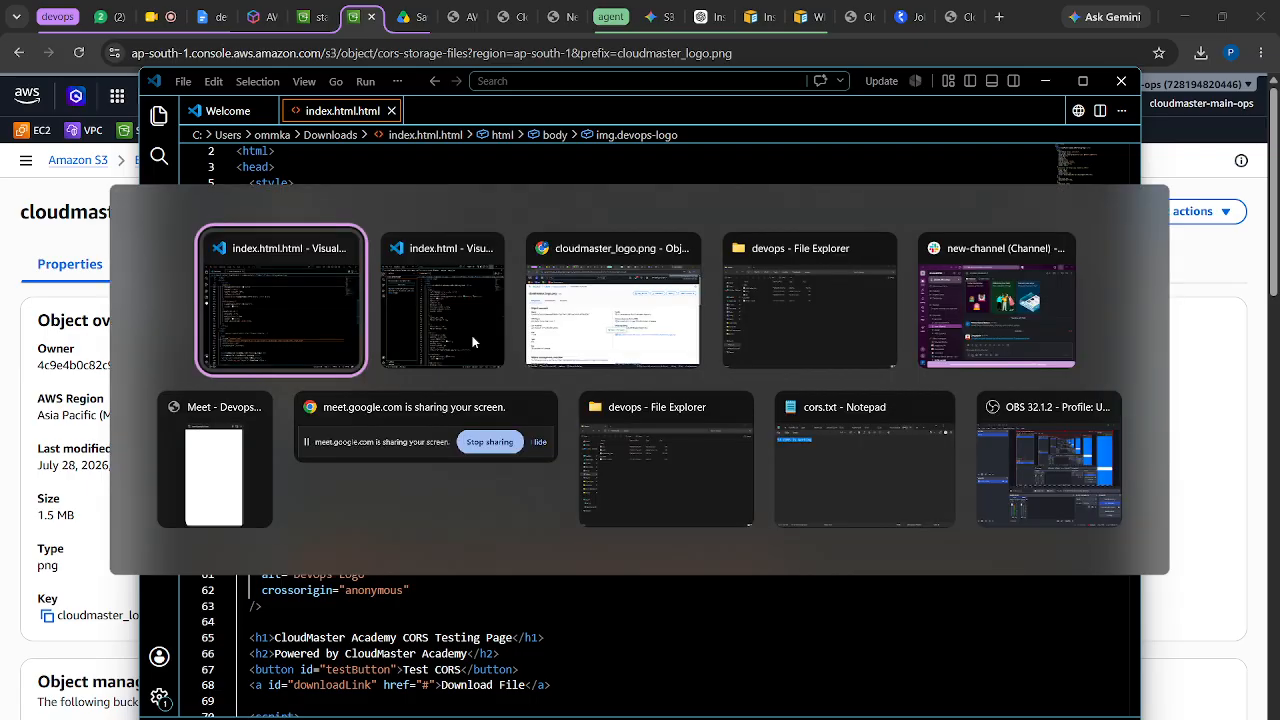
{"action": "key", "text": "Tab"}
{"action": "key", "text": "Tab"}
{"action": "key", "text": "Tab"}
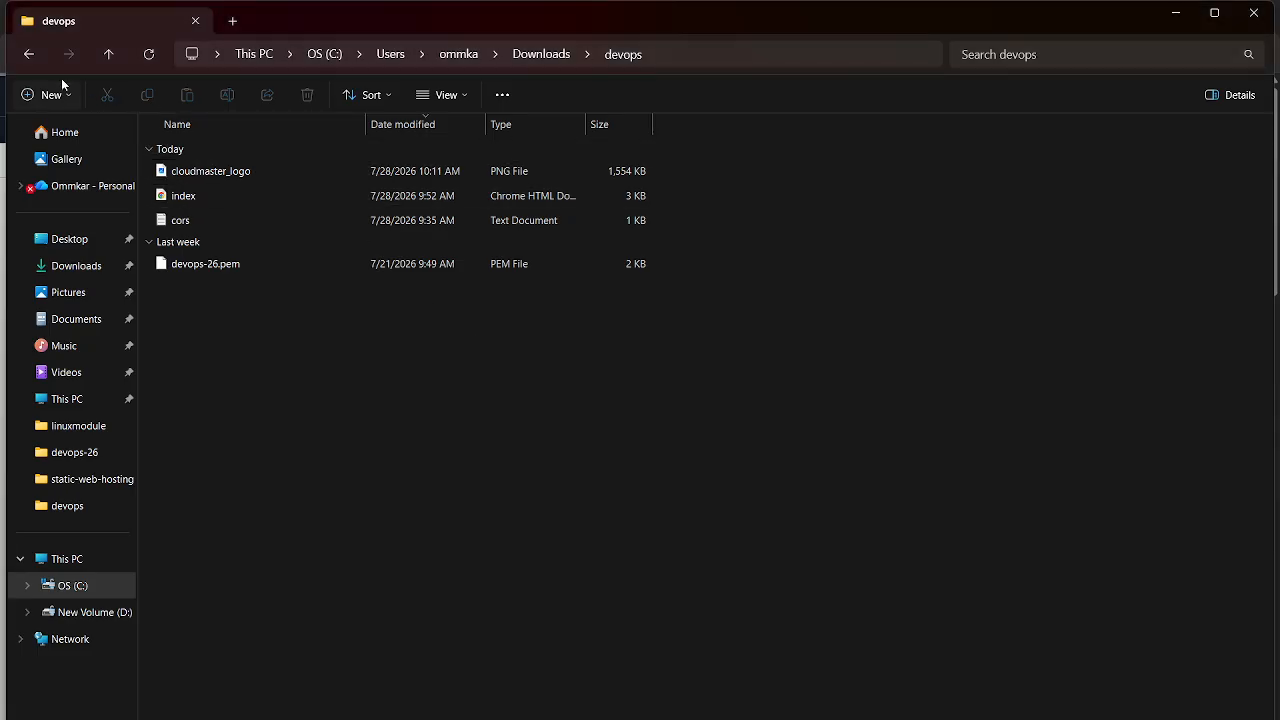
{"action": "left_click", "coordinate": [109, 52]}
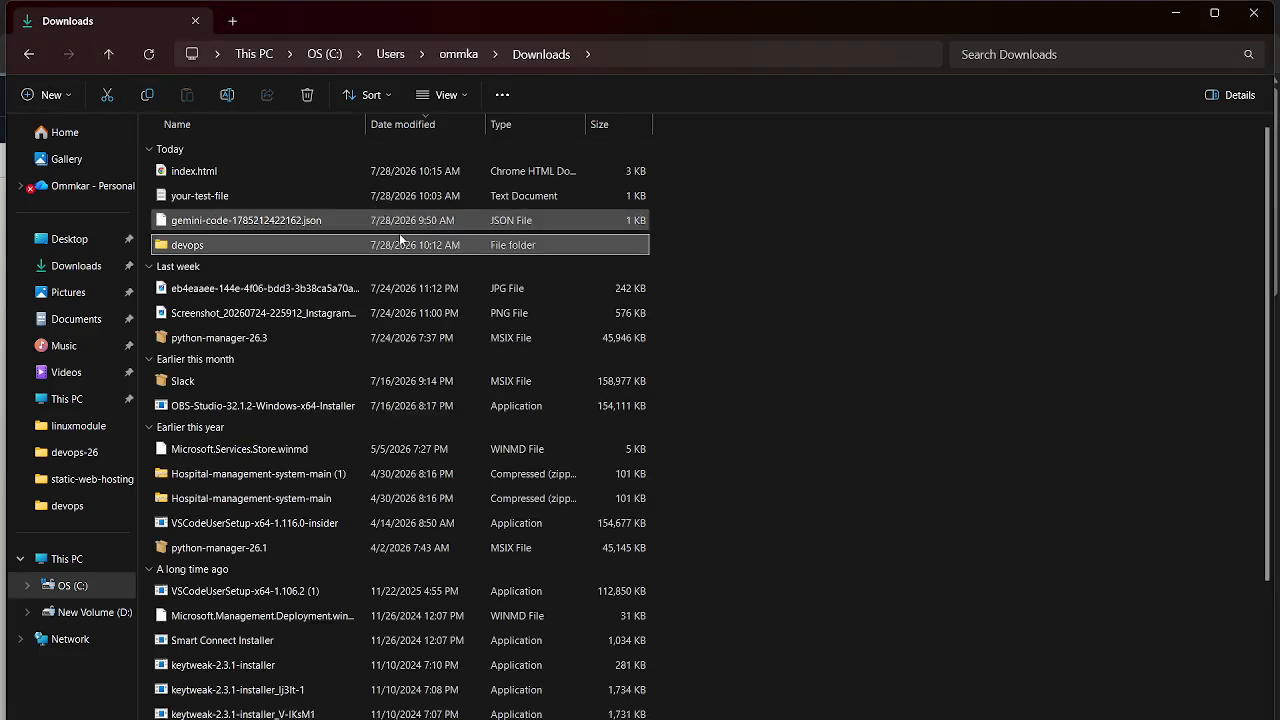
Rename the index.html file in Downloads as index, removing the duplicated .html from its name
{"action": "left_click", "coordinate": [250, 170]}
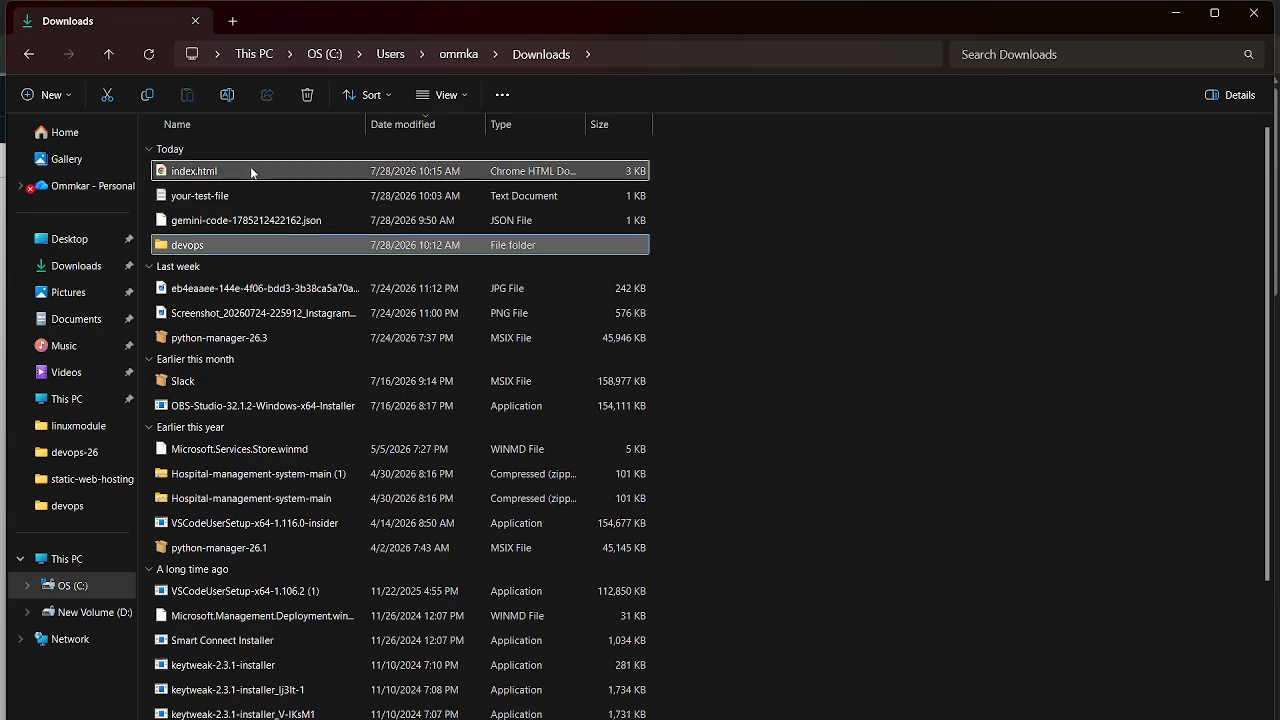
{"action": "right_click", "coordinate": [250, 170]}
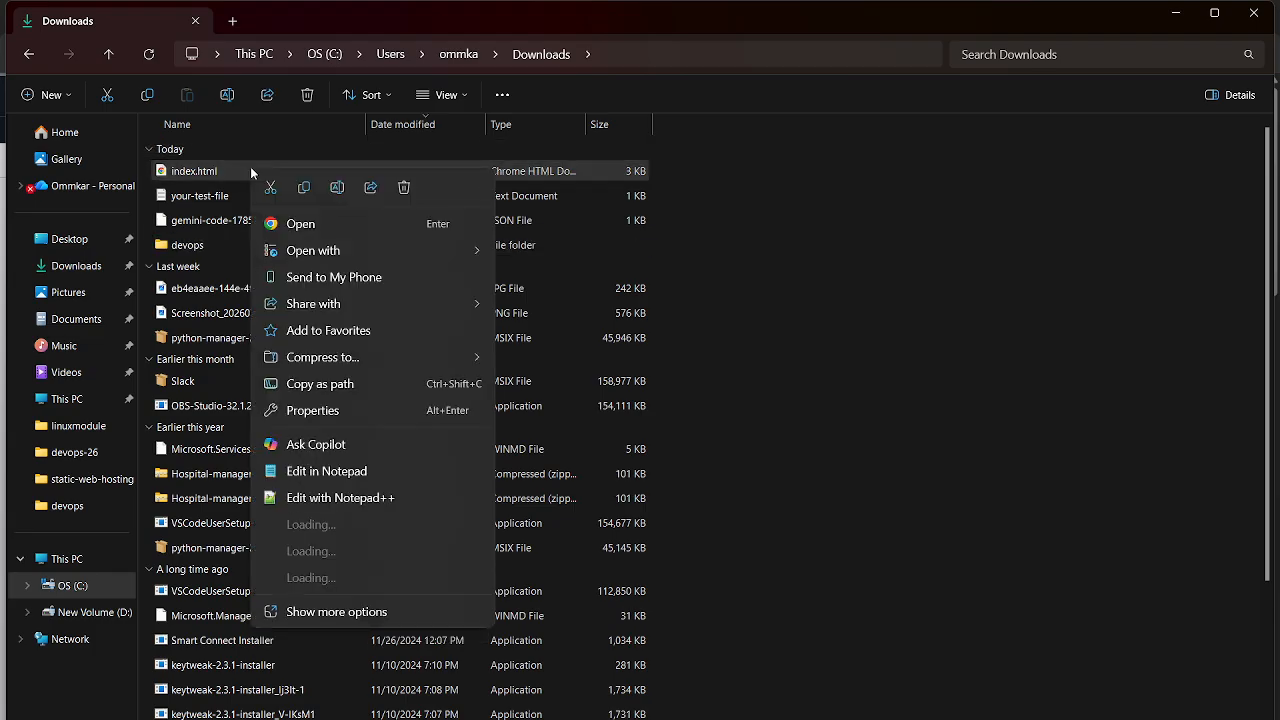
{"action": "left_click", "coordinate": [336, 189]}
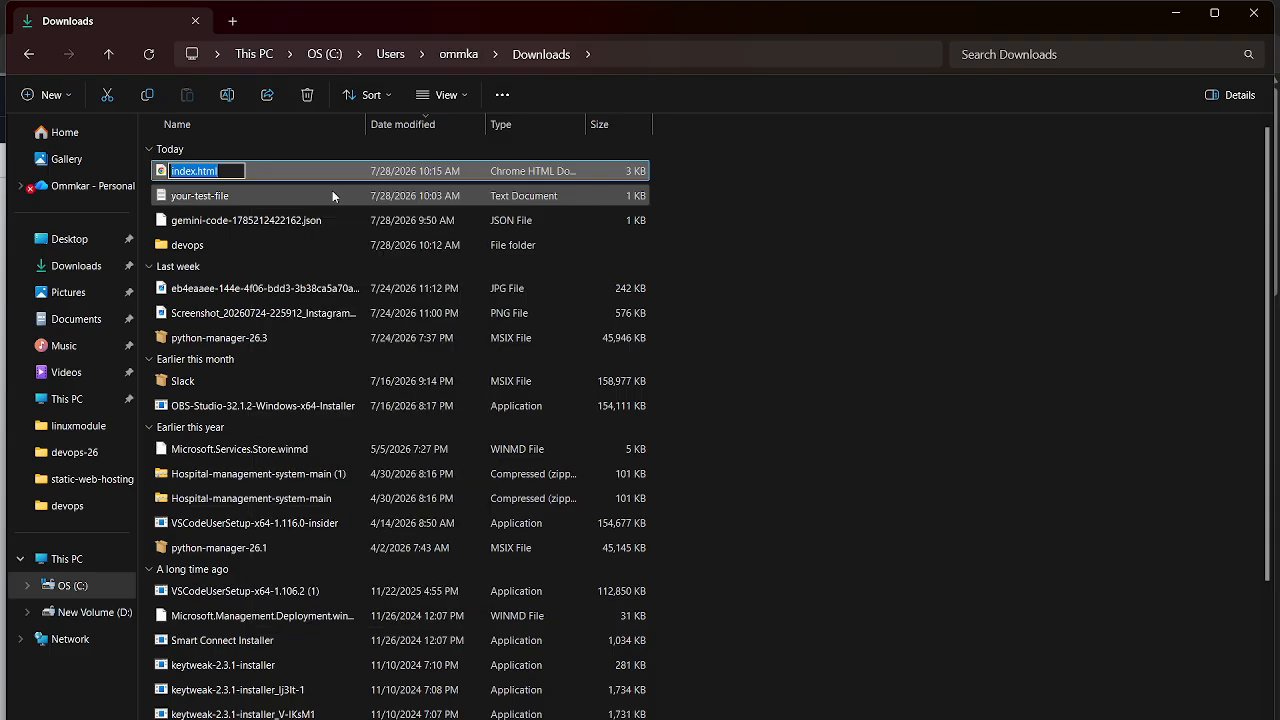
{"action": "key", "text": "End"}
{"action": "key", "text": "BackSpace"}
{"action": "key", "text": "BackSpace"}
{"action": "key", "text": "BackSpace"}
{"action": "key", "text": "BackSpace"}
{"action": "key", "text": "BackSpace"}
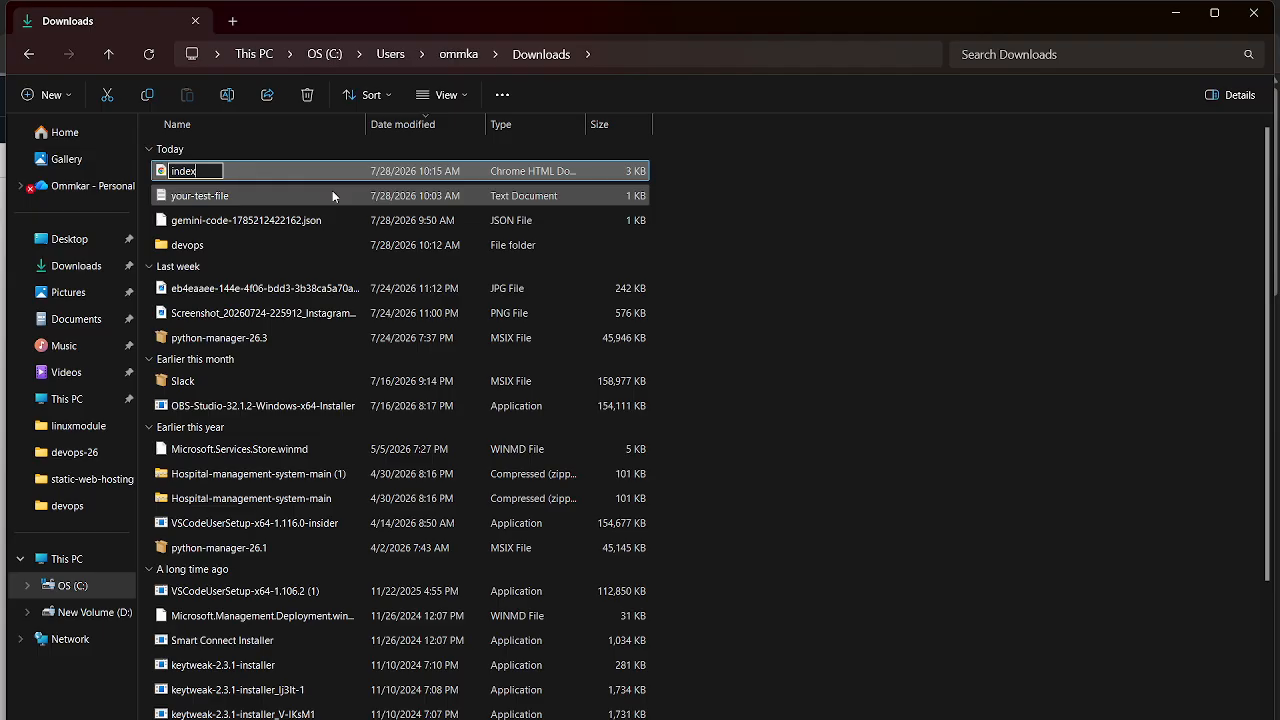
{"action": "key", "text": "Return"}
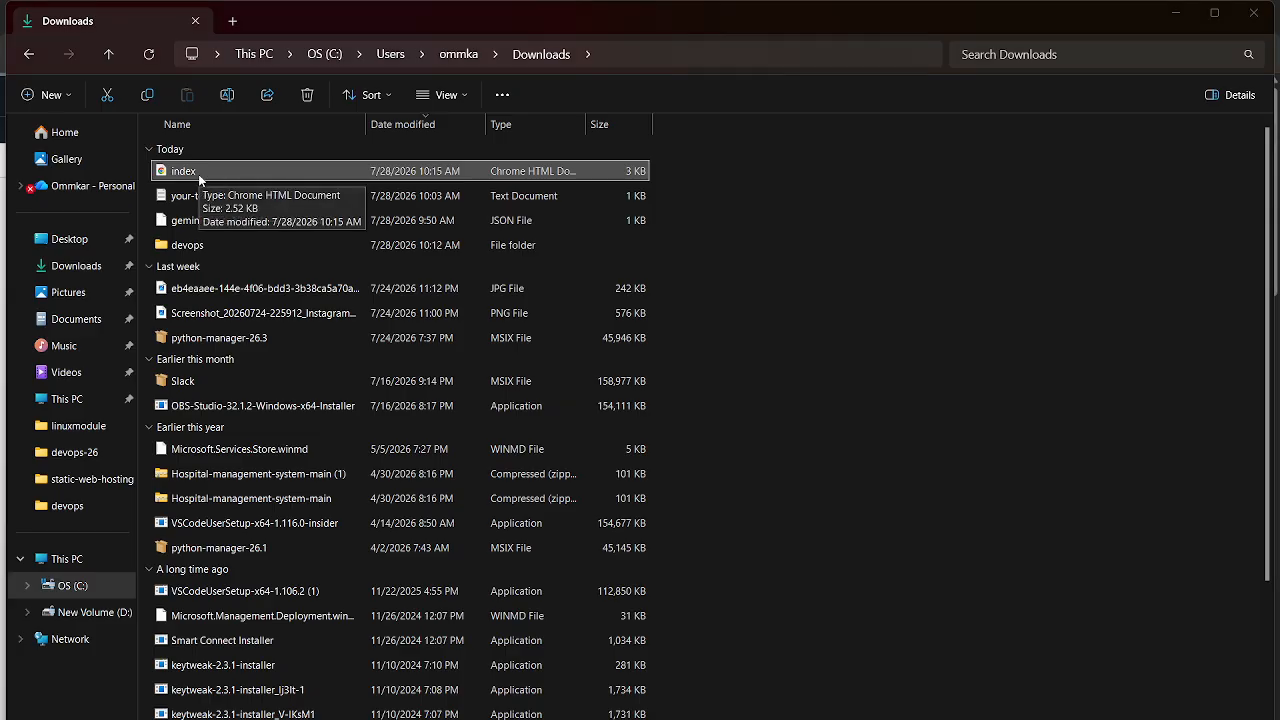
Switch to Visual Studio Code, close the outdated index.html.html editor and open the renamed index file from Downloads
{"action": "key", "text": "alt+Tab"}
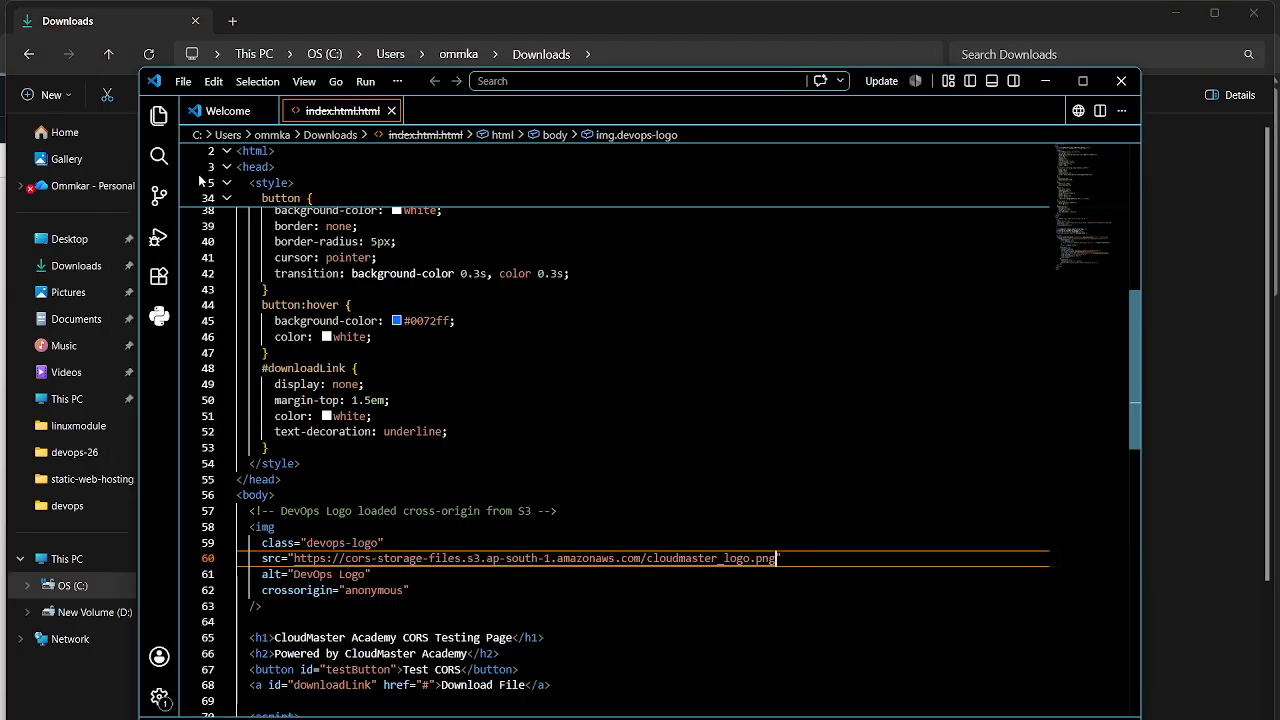
{"action": "left_click", "coordinate": [391, 111]}
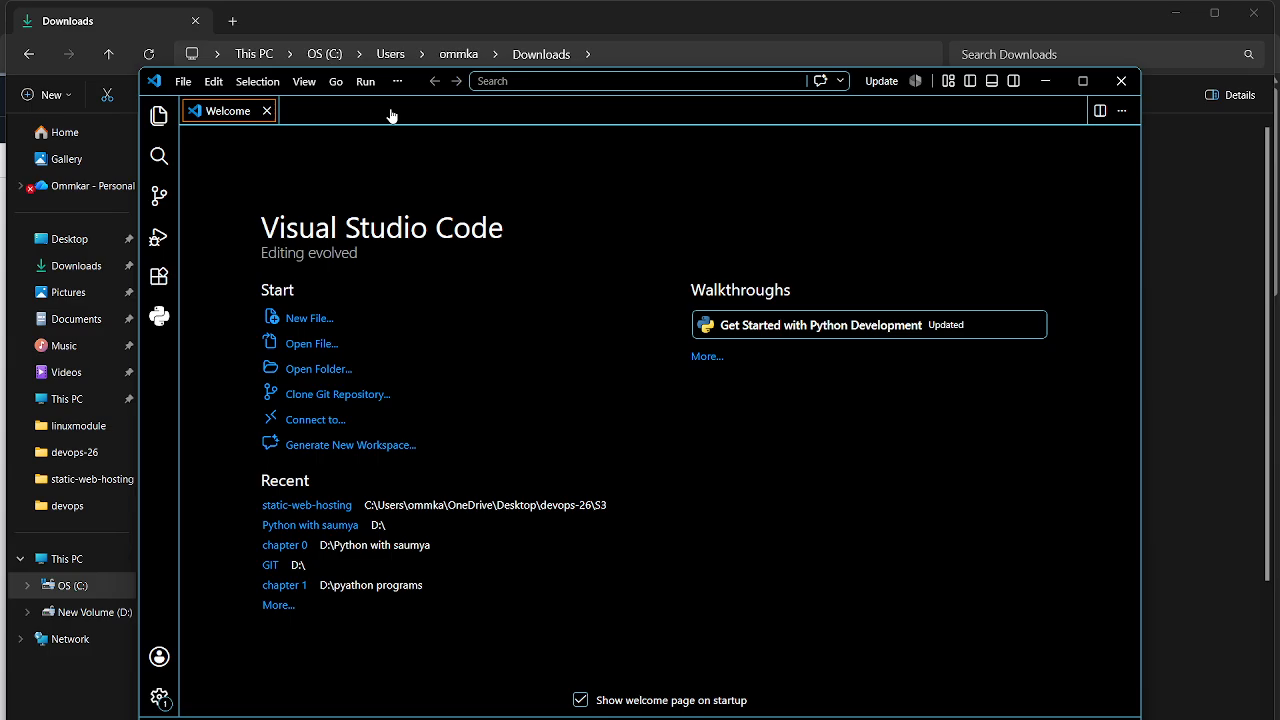
{"action": "left_click", "coordinate": [302, 347]}
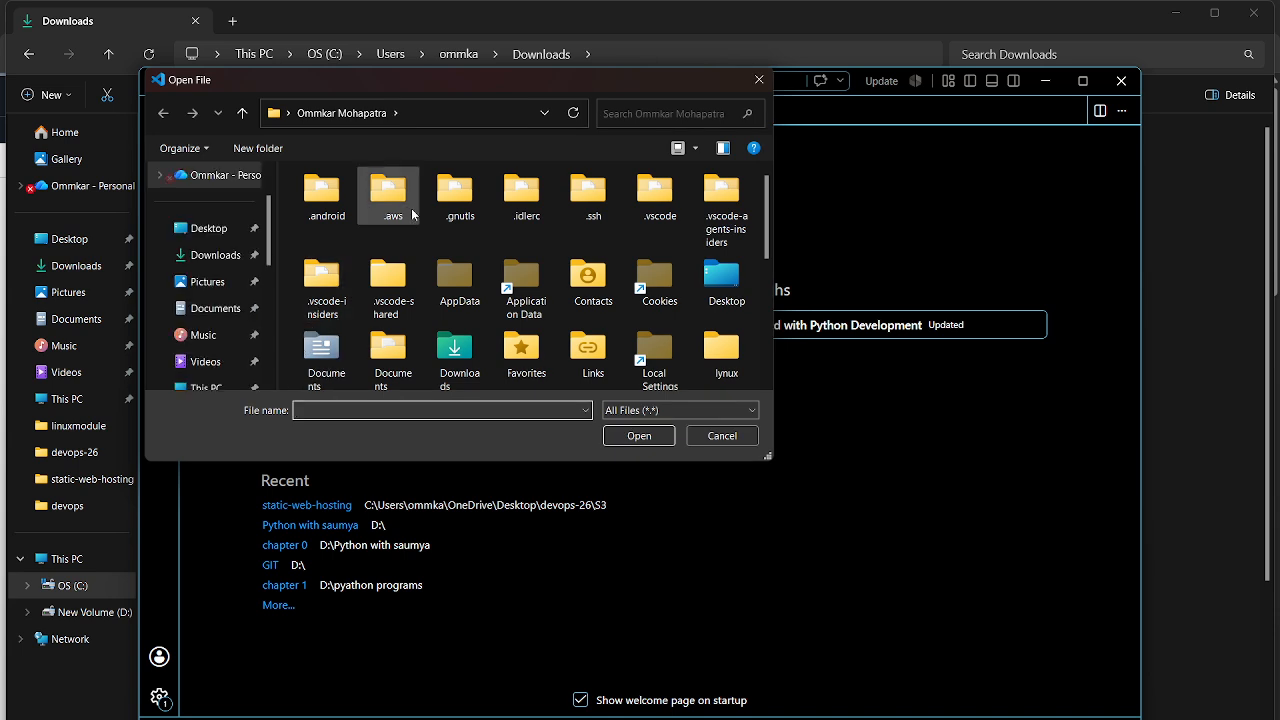
{"action": "left_click", "coordinate": [218, 258]}
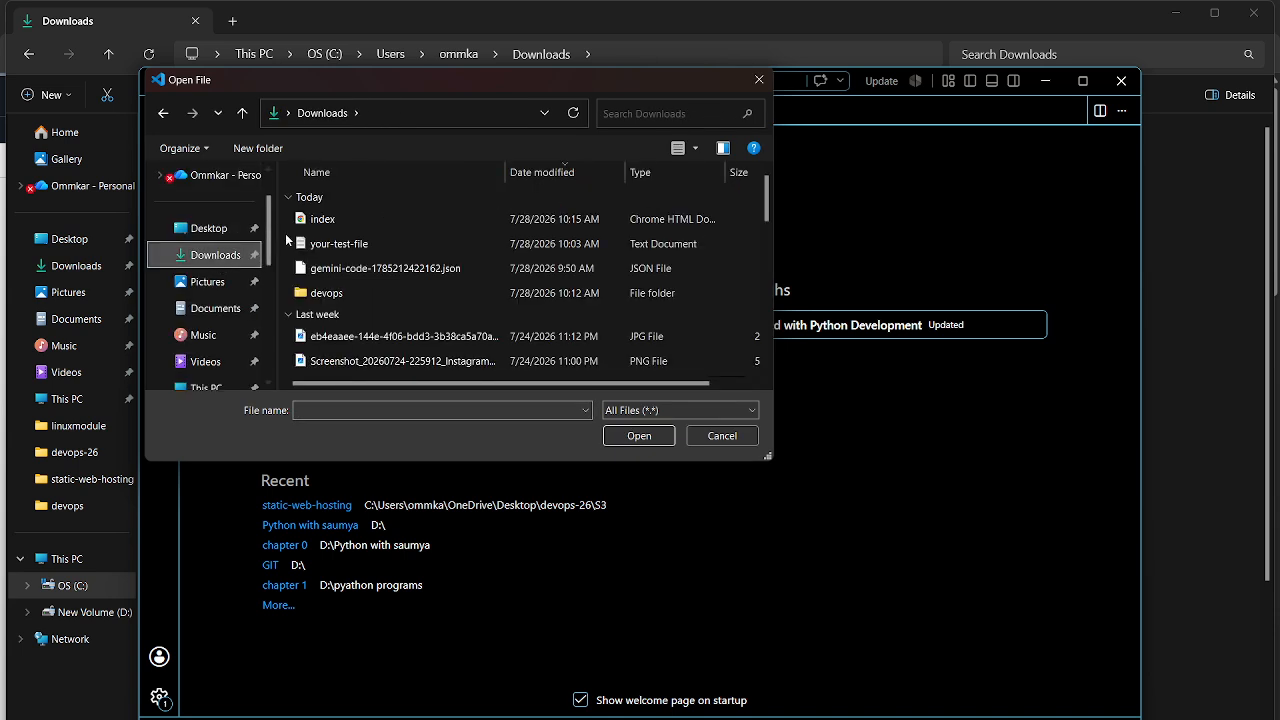
{"action": "left_click", "coordinate": [325, 221]}
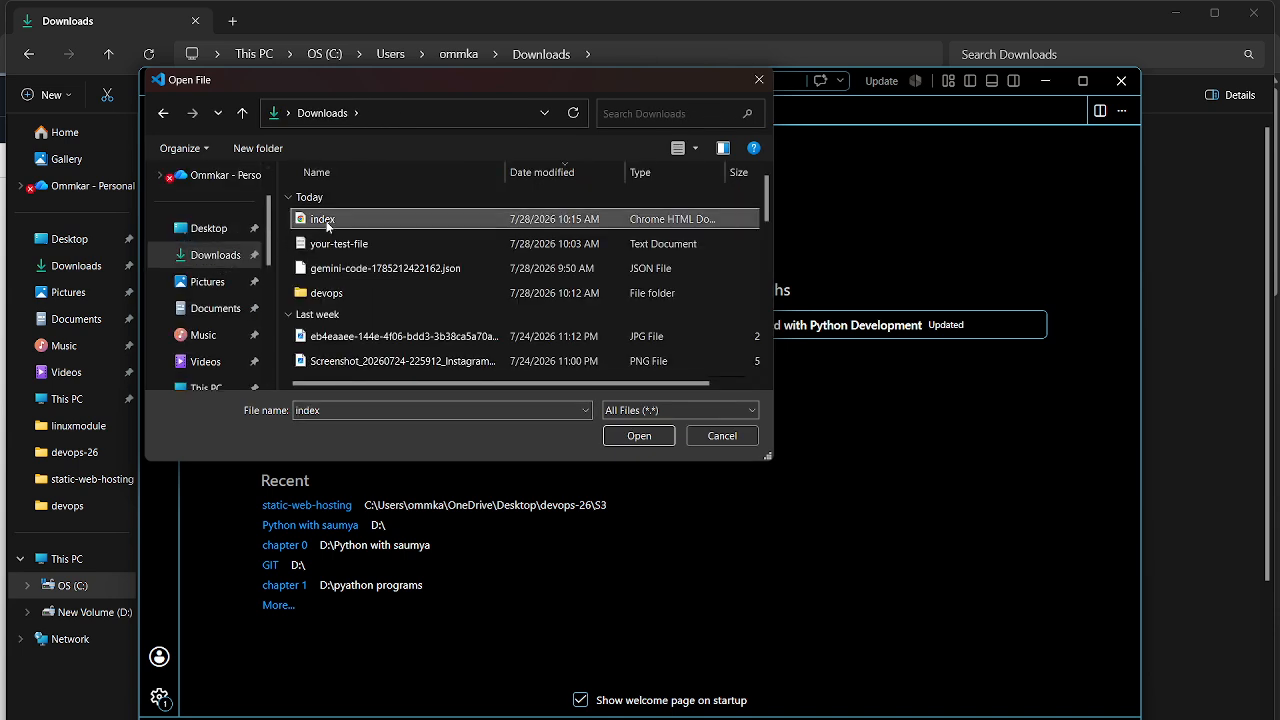
{"action": "left_click", "coordinate": [637, 436]}
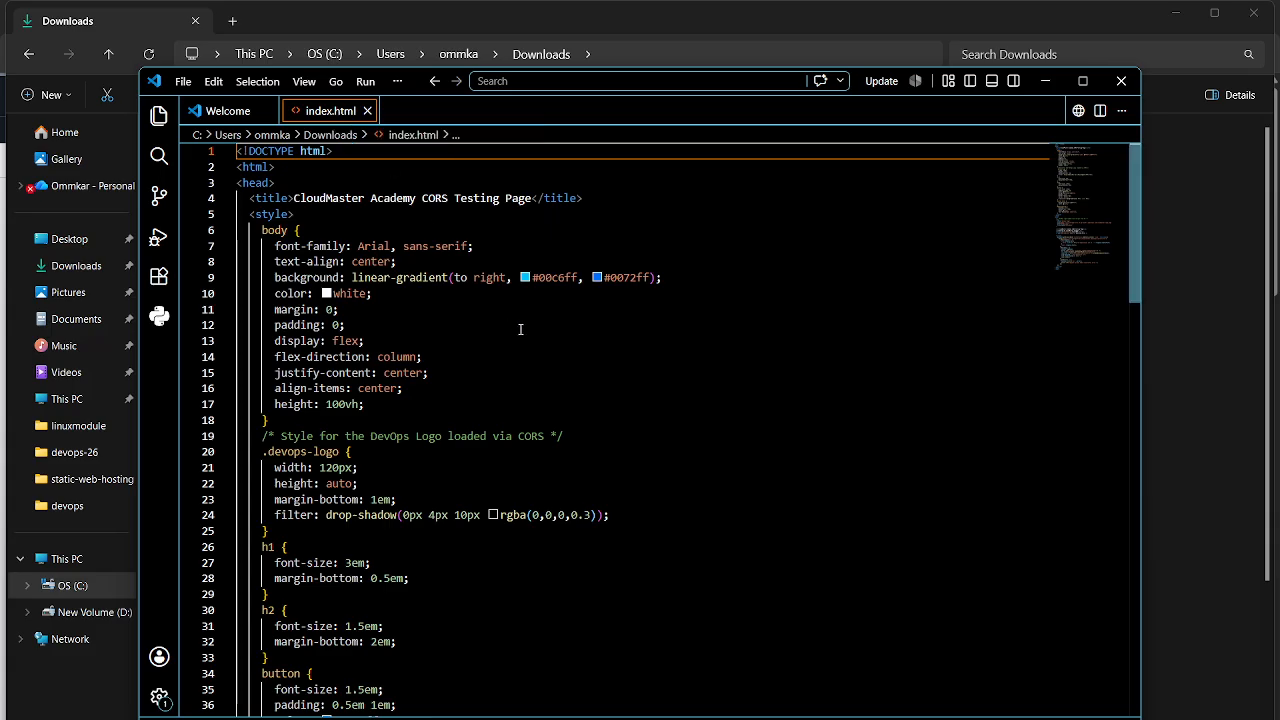
Review the logo image source and the cors.txt fetch script in the reopened index.html
{"action": "scroll", "coordinate": [520, 329], "scroll_direction": "down", "scroll_amount": 10}
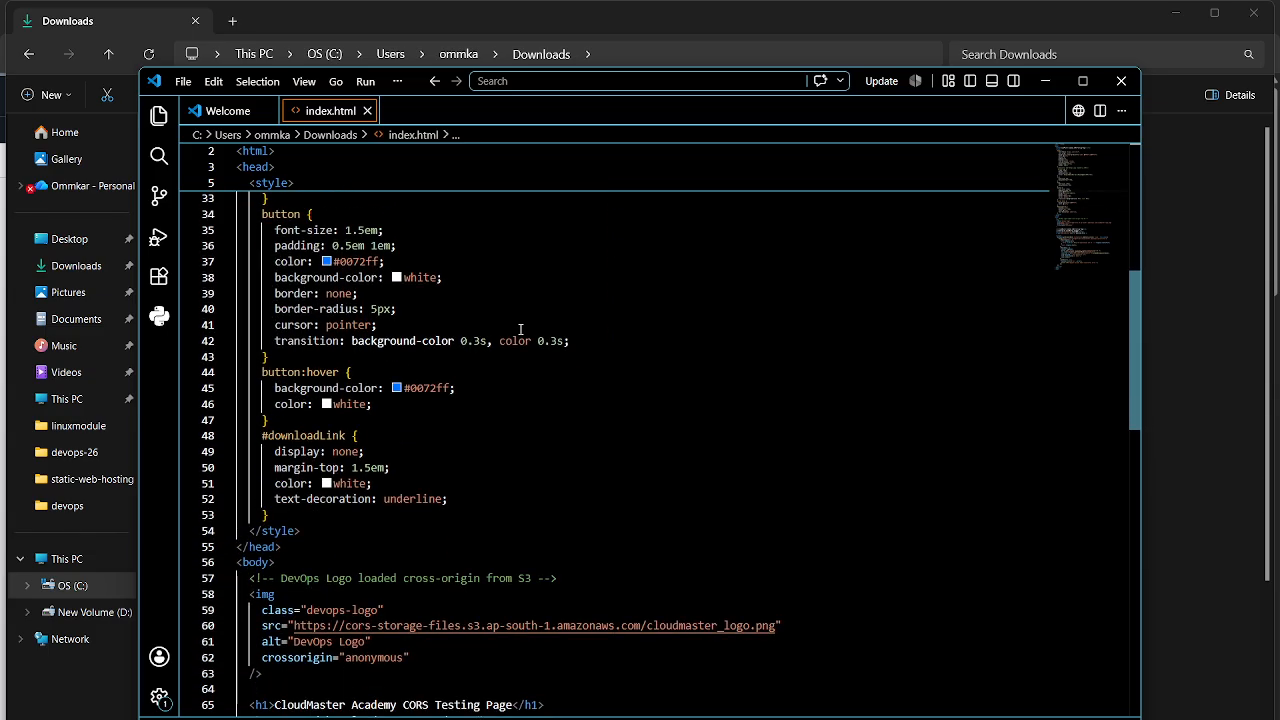
{"action": "scroll", "coordinate": [520, 329], "scroll_direction": "down", "scroll_amount": 3}
{"action": "scroll", "coordinate": [520, 329], "scroll_direction": "down", "scroll_amount": 2}
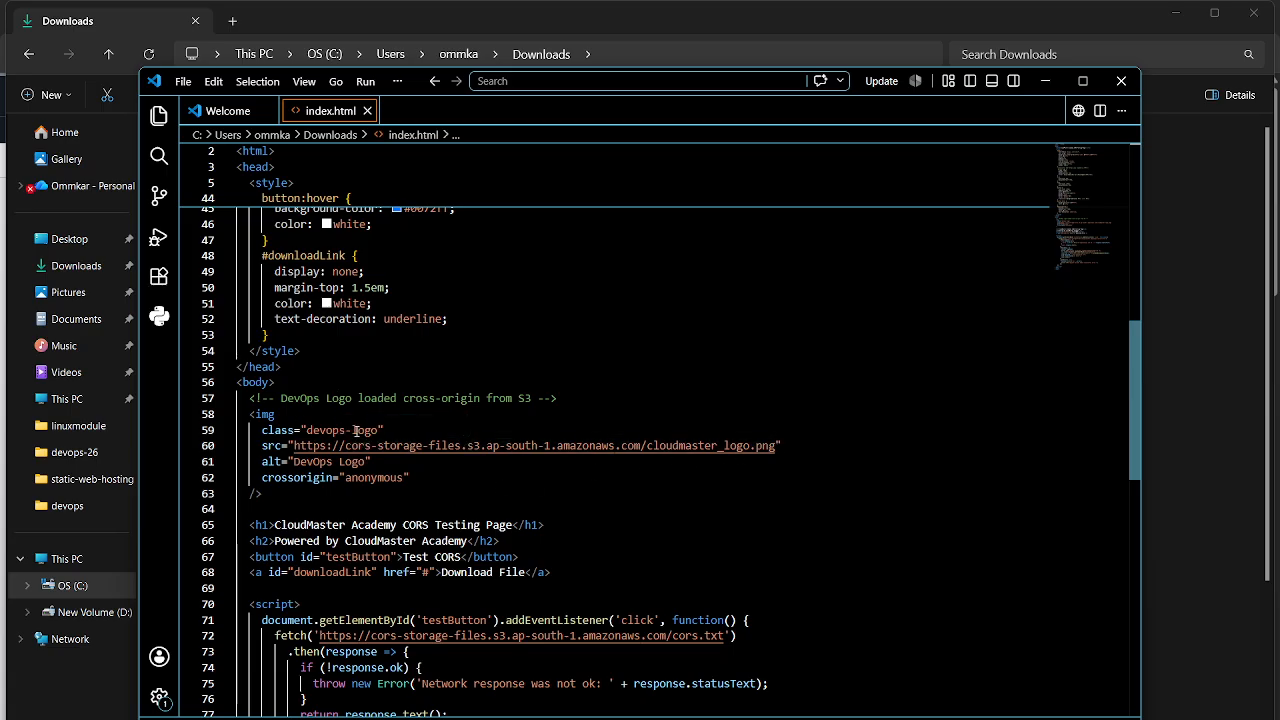
{"action": "scroll", "coordinate": [613, 430], "scroll_direction": "down", "scroll_amount": 7}
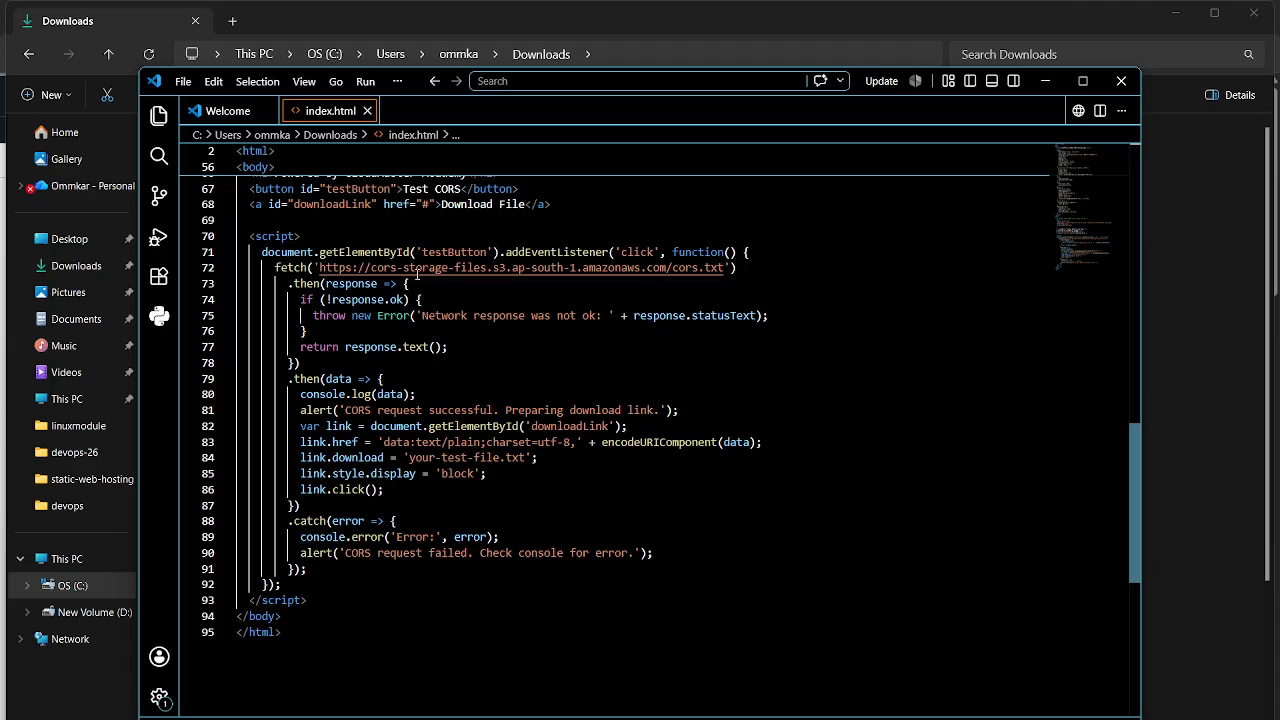
{"action": "scroll", "coordinate": [522, 300], "scroll_direction": "up", "scroll_amount": 5}
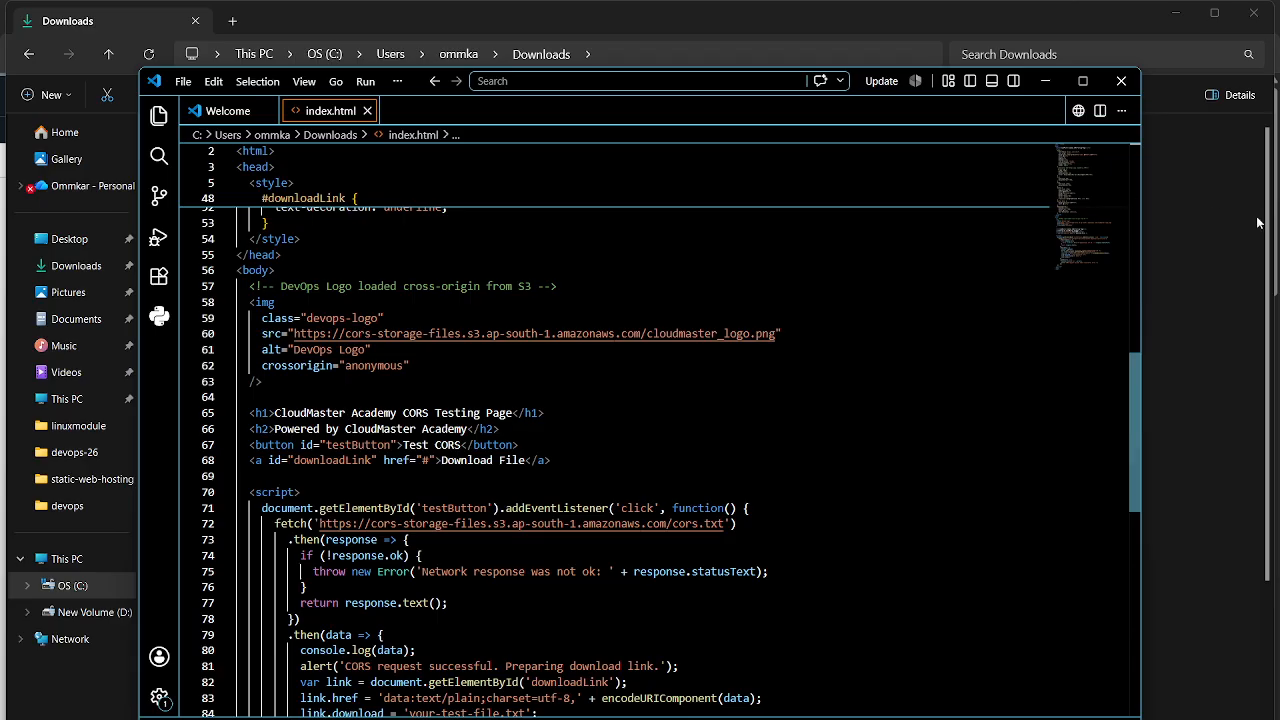
Switch to Chrome, go to the static-cors-origin bucket, refresh the page and show the bucket's objects
{"action": "left_click", "coordinate": [806, 393]}
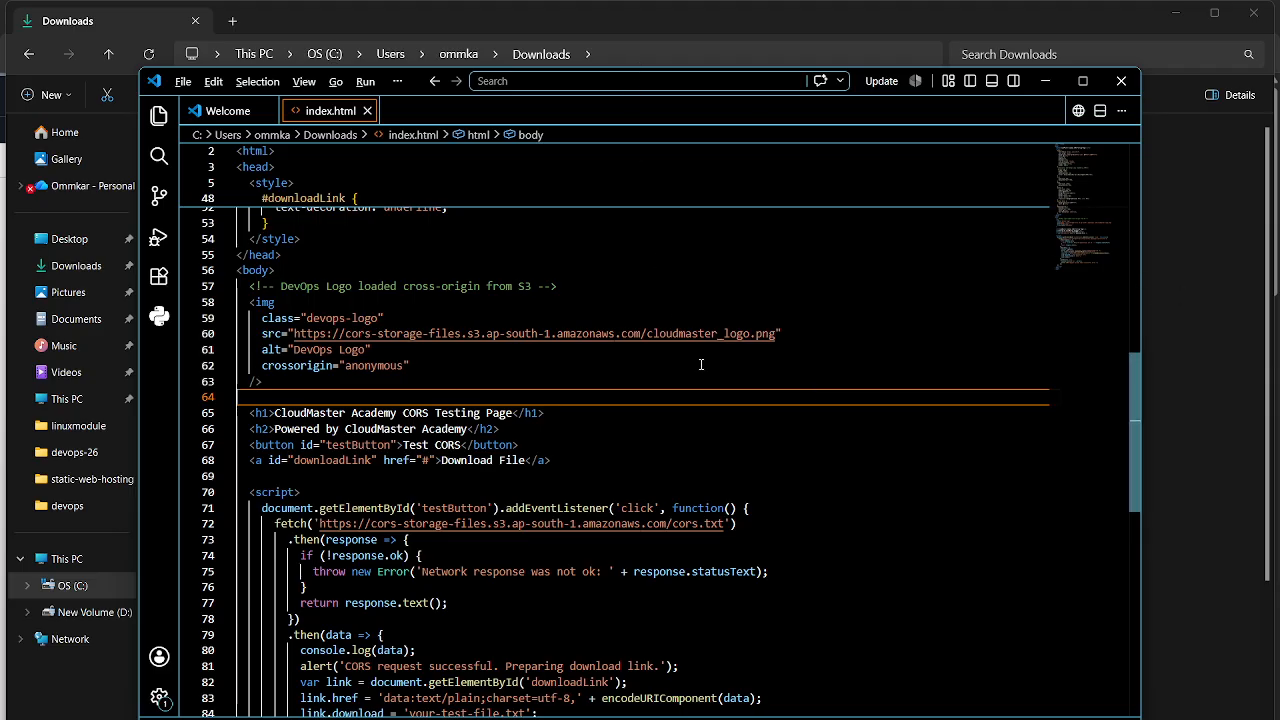
{"action": "key", "text": "alt+Tab"}
{"action": "key", "text": "alt+Tab"}
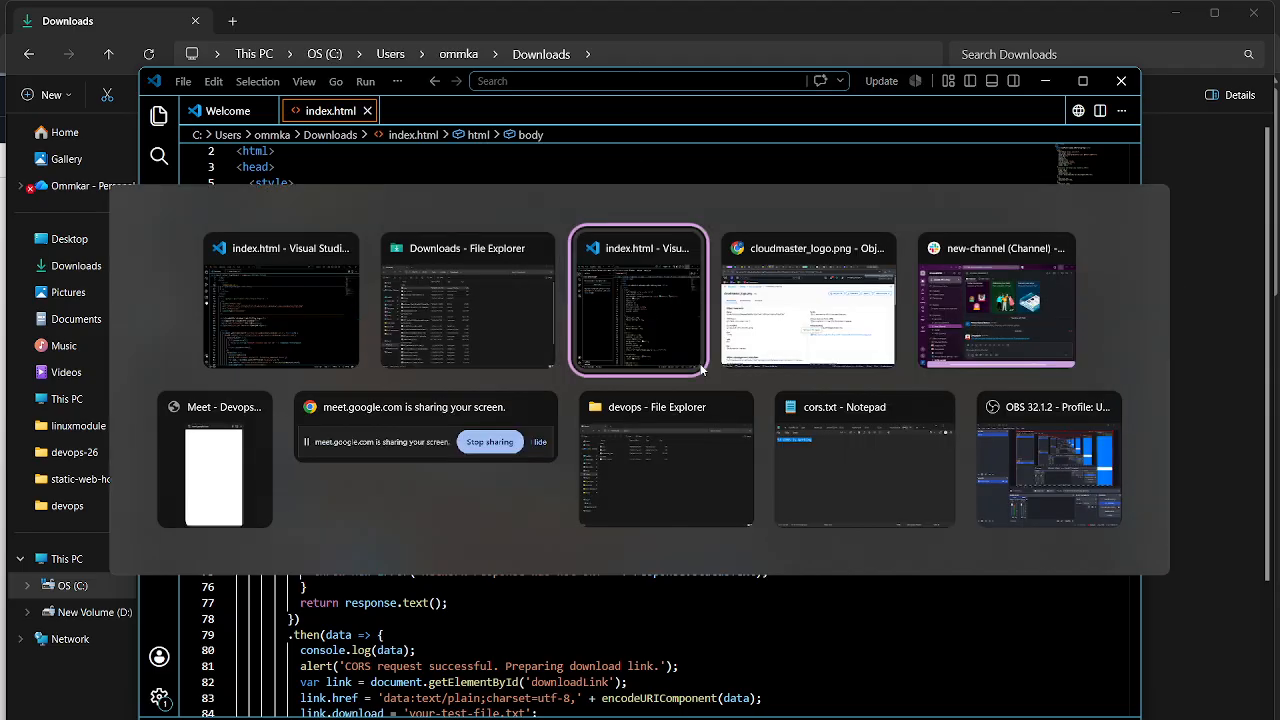
{"action": "key", "text": "alt+Tab"}
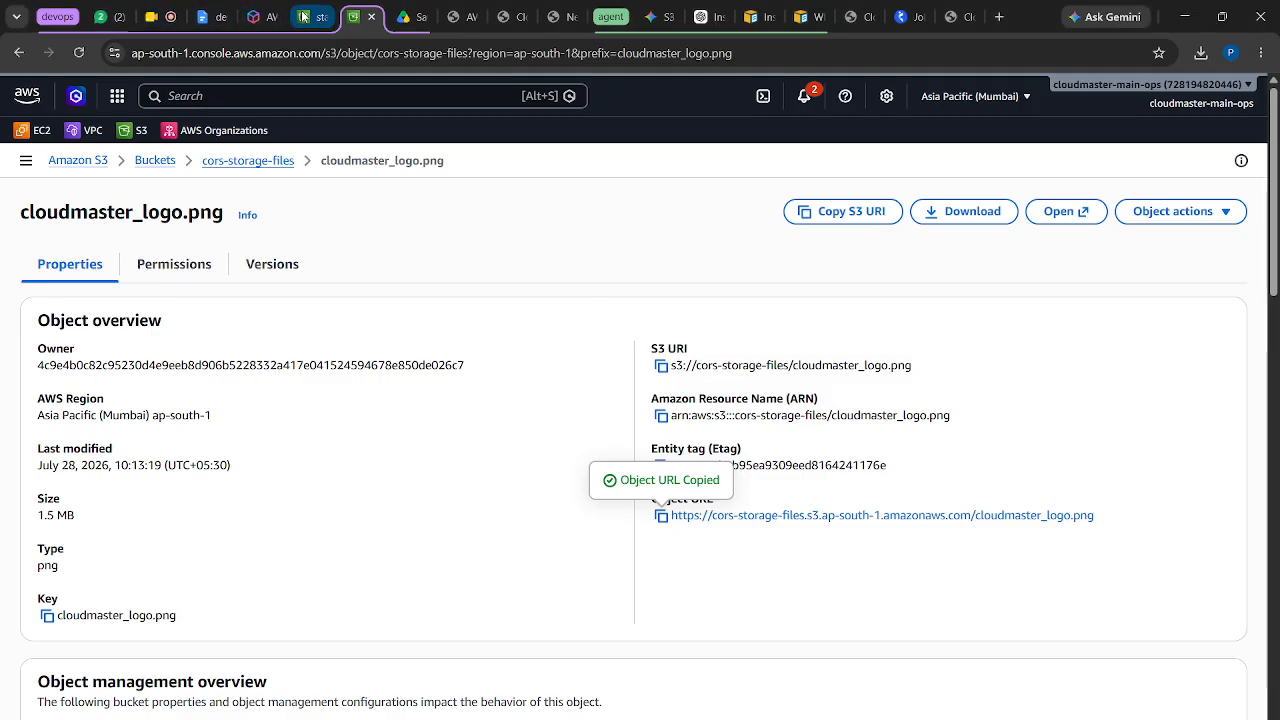
{"action": "left_click", "coordinate": [303, 16]}
{"action": "scroll", "coordinate": [295, 366], "scroll_direction": "up", "scroll_amount": 5}
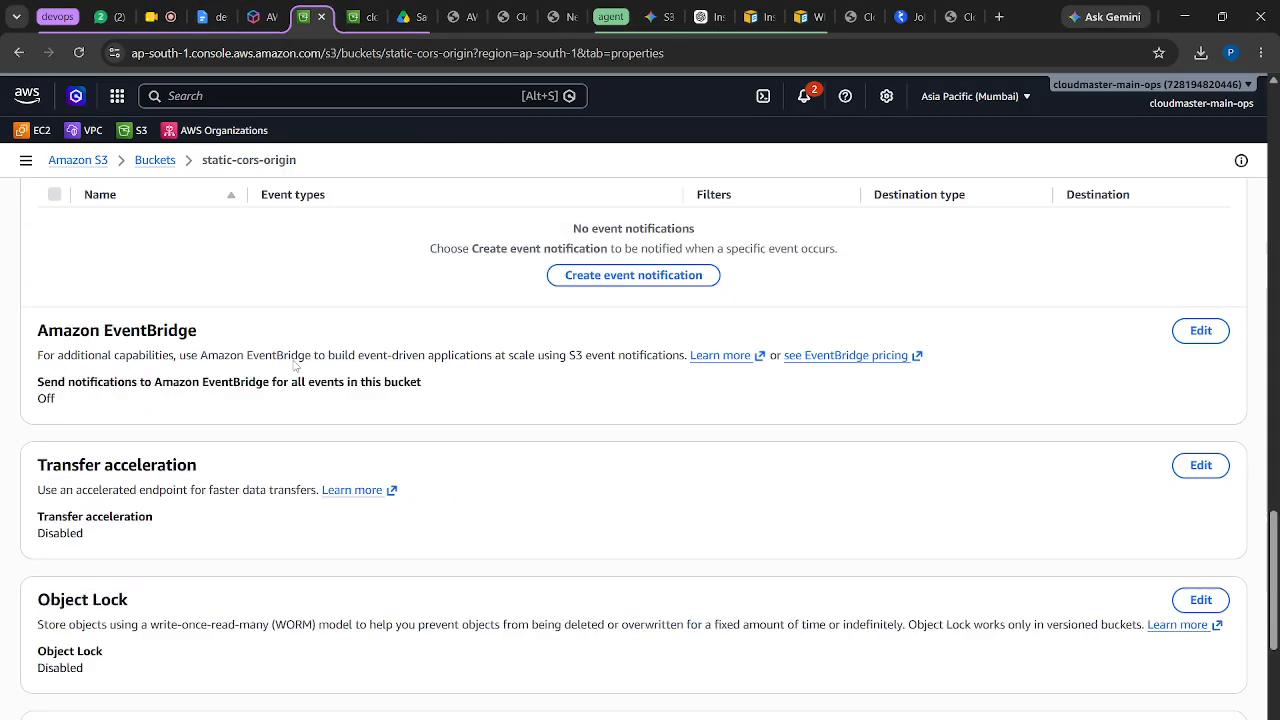
{"action": "scroll", "coordinate": [295, 366], "scroll_direction": "up", "scroll_amount": 15}
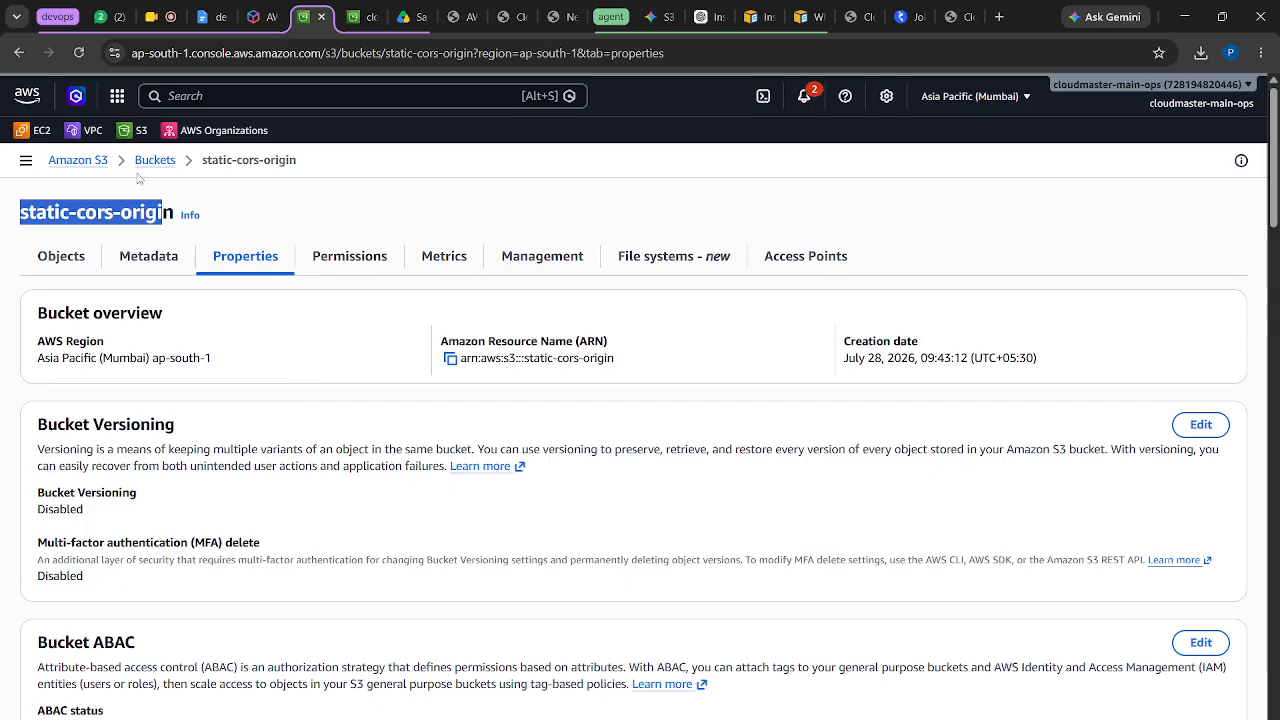
{"action": "left_click", "coordinate": [256, 192]}
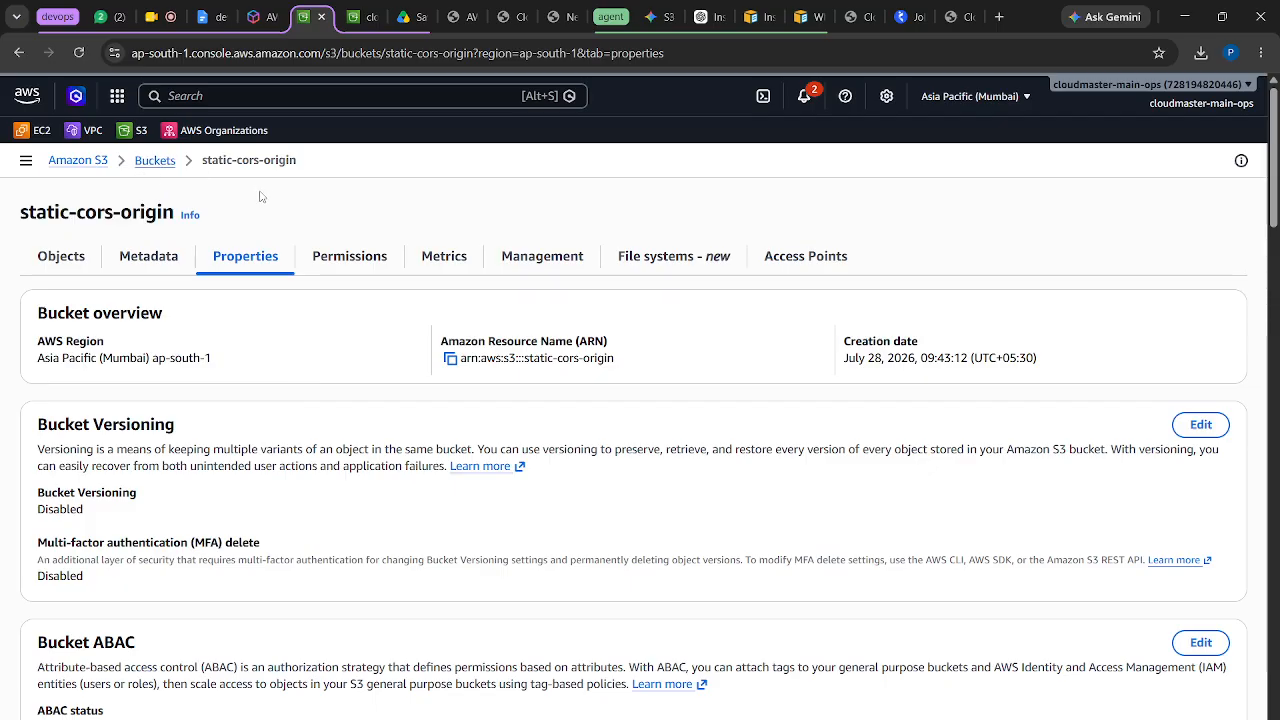
{"action": "left_click", "coordinate": [79, 54]}
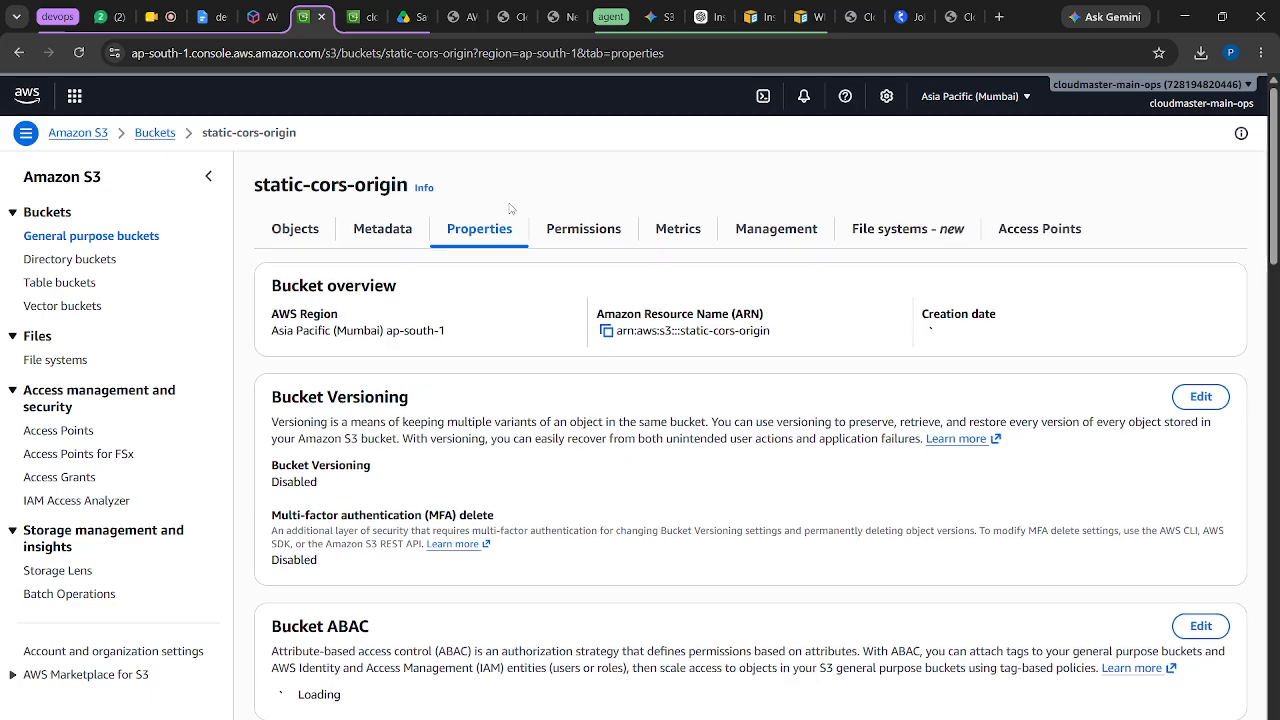
{"action": "left_click", "coordinate": [295, 229]}
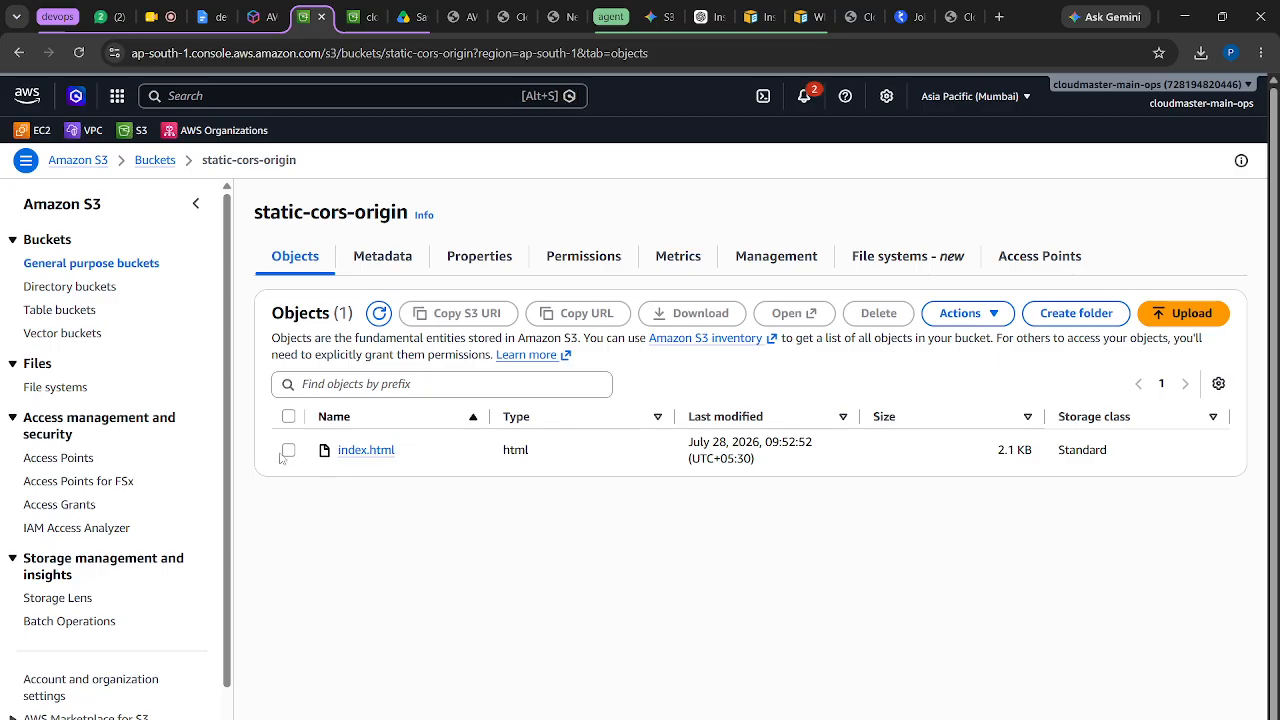
Upload the updated index.html from the Downloads folder to the static-cors-origin bucket and close the upload status
{"action": "left_click", "coordinate": [1190, 331]}
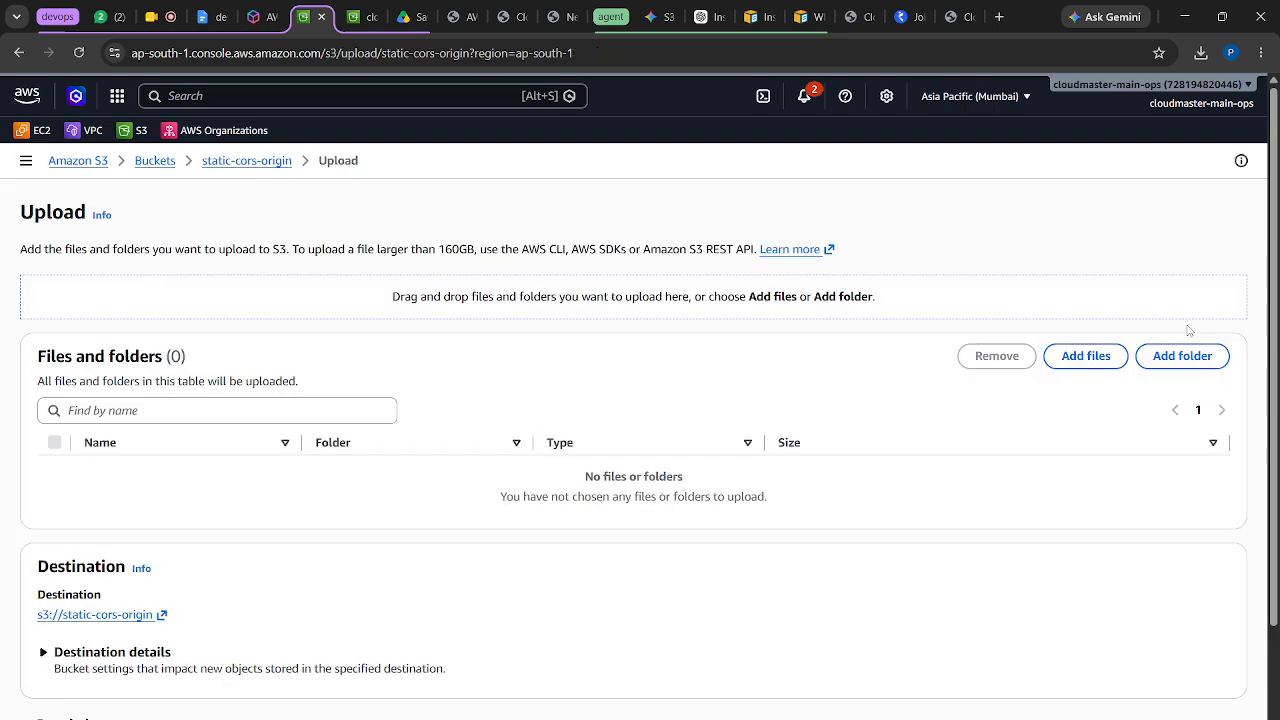
{"action": "left_click", "coordinate": [1073, 362]}
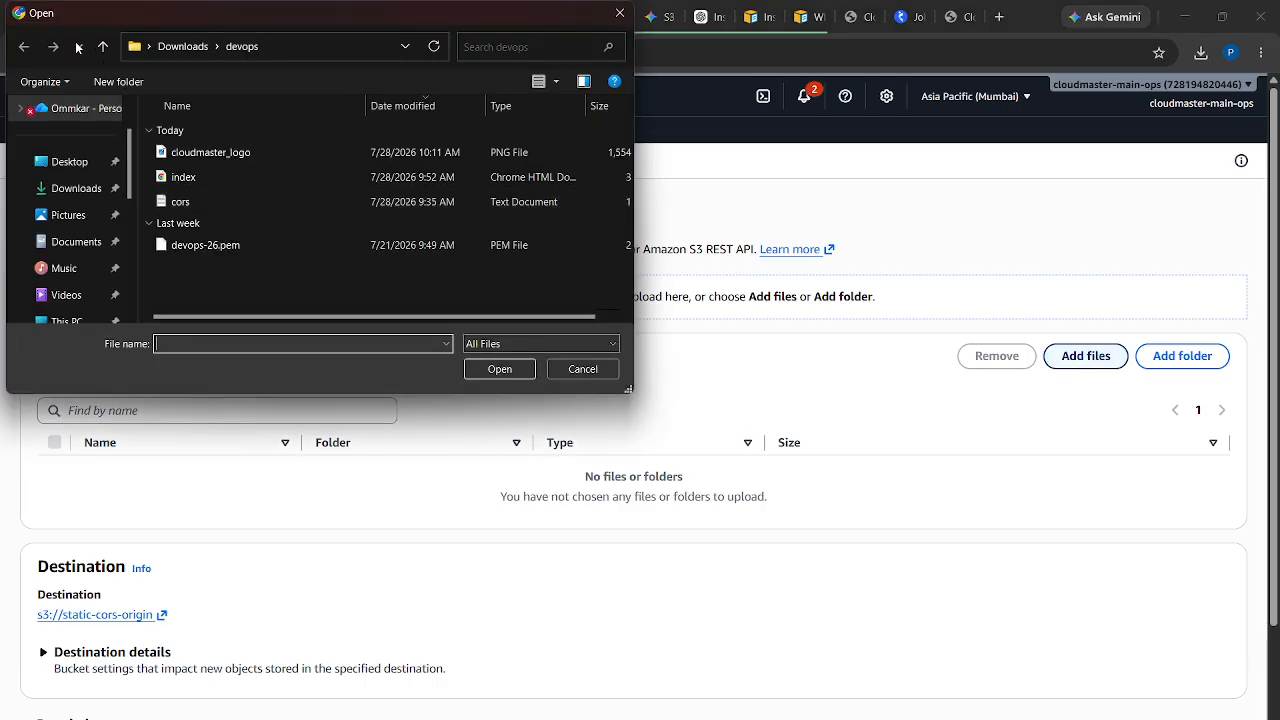
{"action": "left_click", "coordinate": [104, 50]}
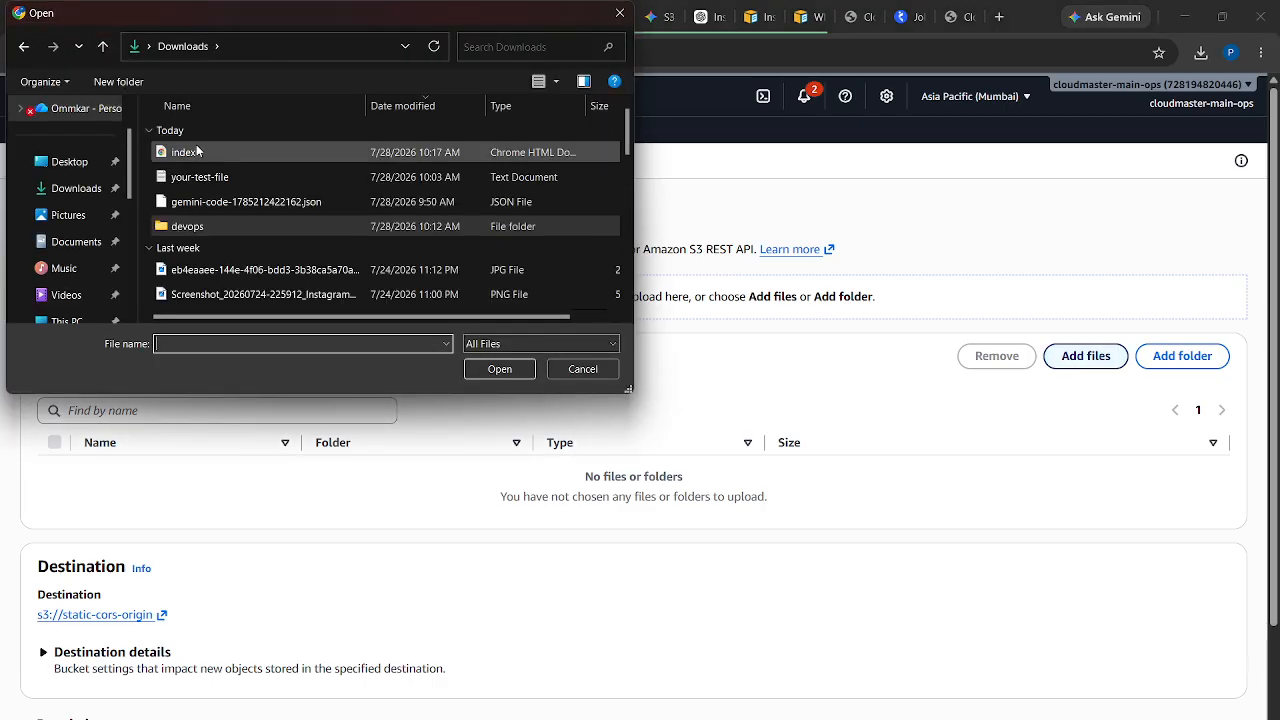
{"action": "left_click", "coordinate": [193, 152]}
{"action": "left_click", "coordinate": [488, 369]}
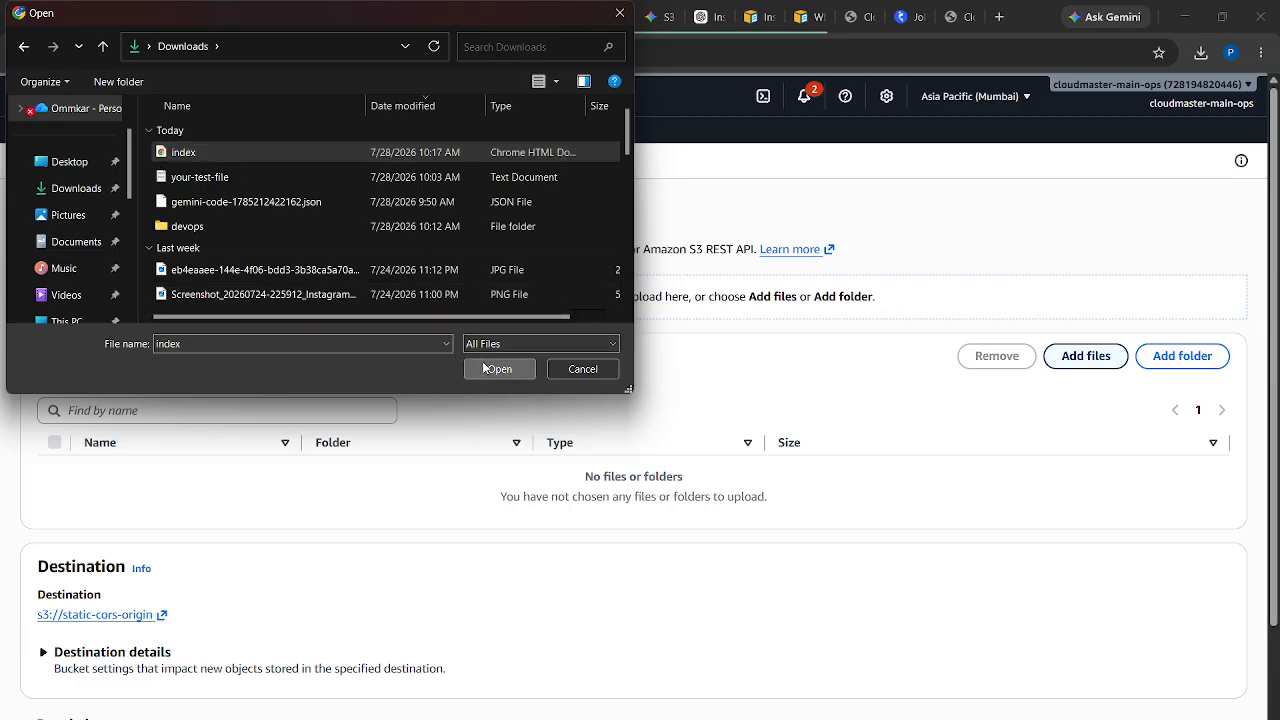
{"action": "scroll", "coordinate": [740, 443], "scroll_direction": "down", "scroll_amount": 2}
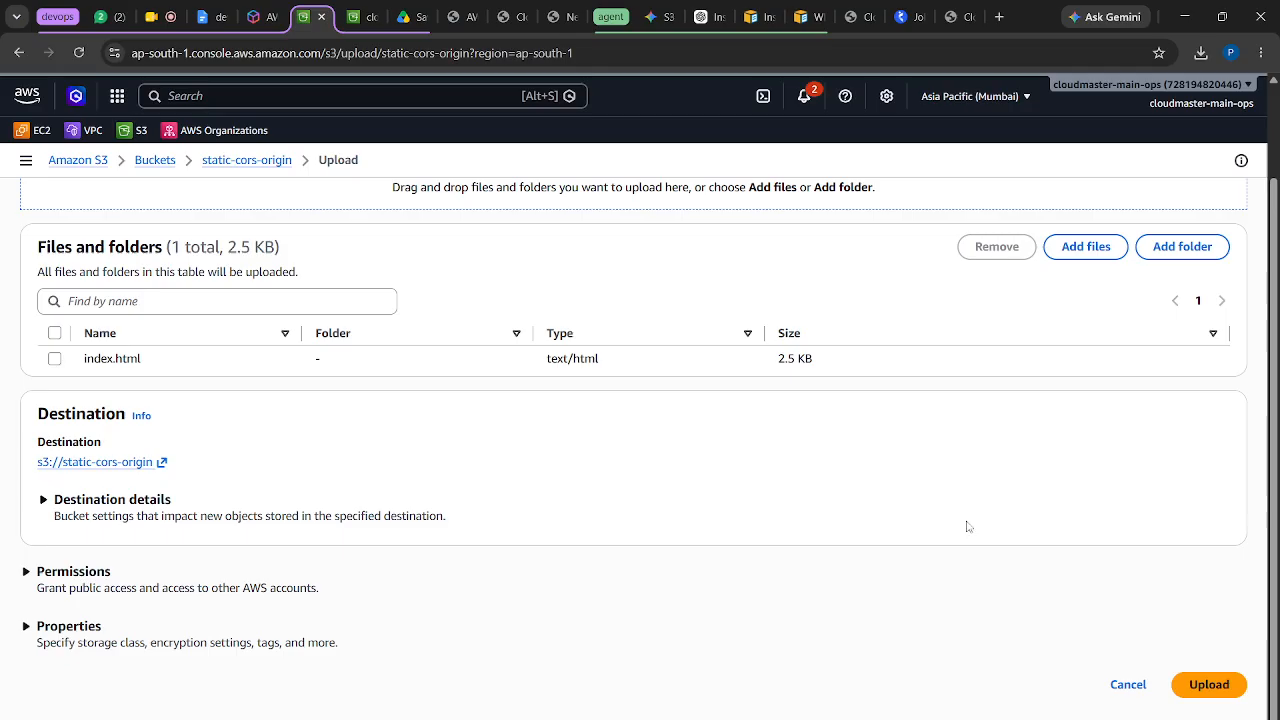
{"action": "left_click", "coordinate": [1209, 685]}
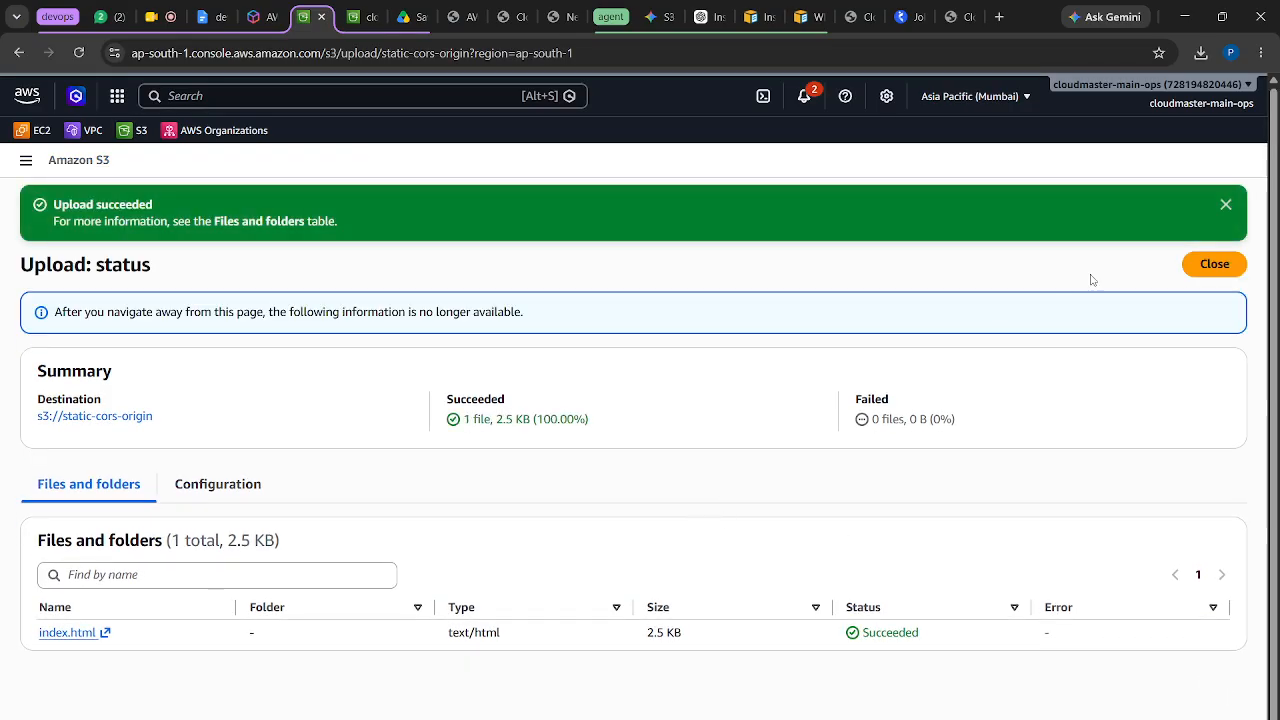
{"action": "left_click", "coordinate": [1211, 273]}
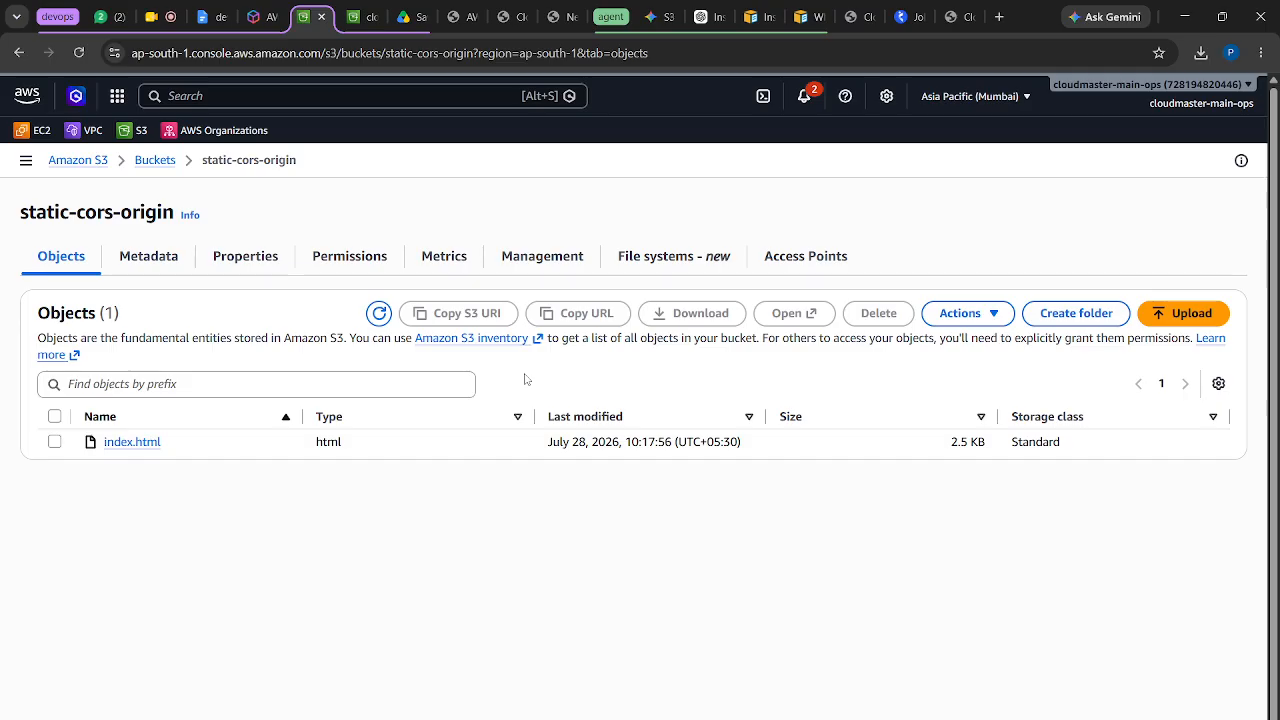
Copy the bucket website endpoint from the static website hosting properties of static-cors-origin
{"action": "left_click", "coordinate": [245, 256]}
{"action": "scroll", "coordinate": [316, 636], "scroll_direction": "down", "scroll_amount": 10}
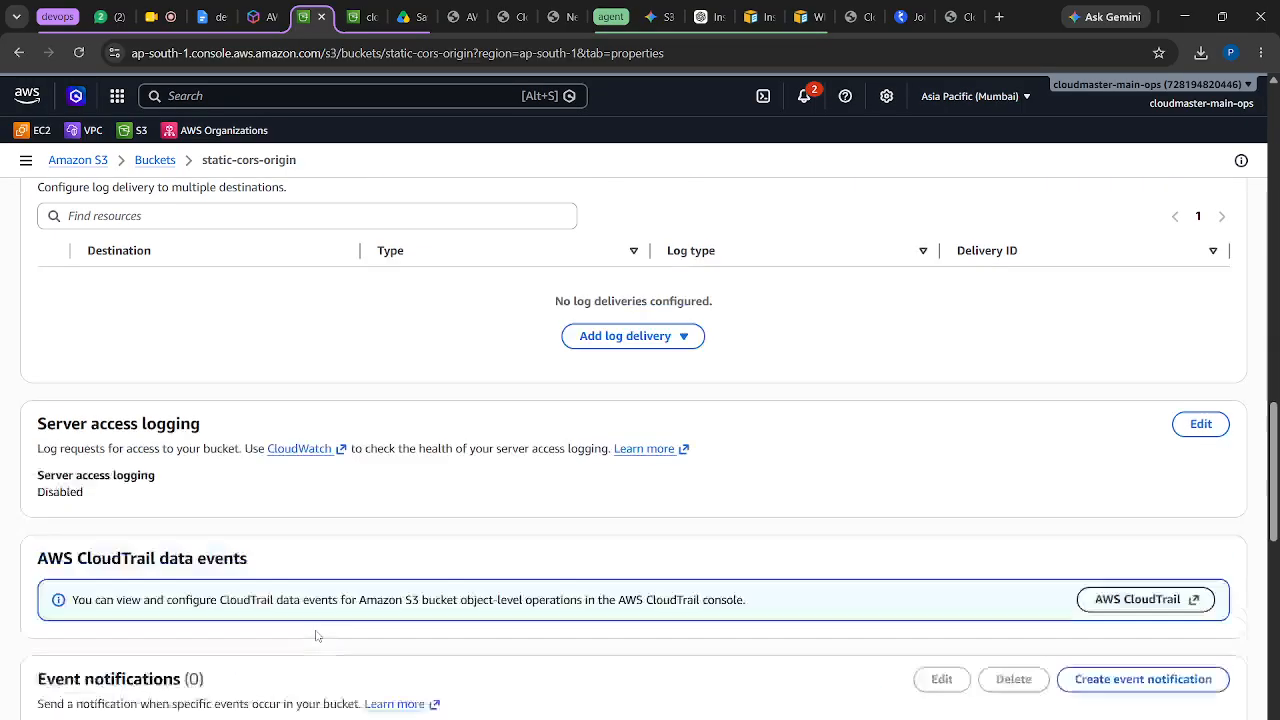
{"action": "scroll", "coordinate": [316, 636], "scroll_direction": "down", "scroll_amount": 10}
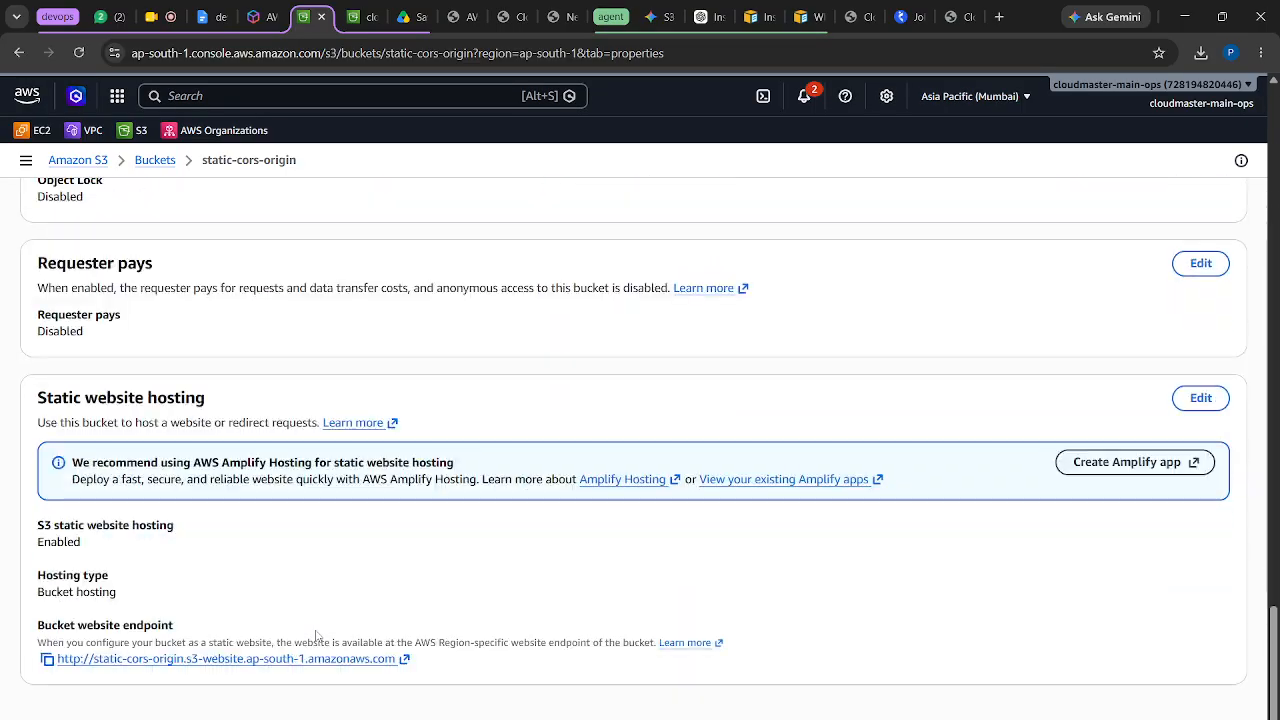
{"action": "left_click", "coordinate": [47, 660]}
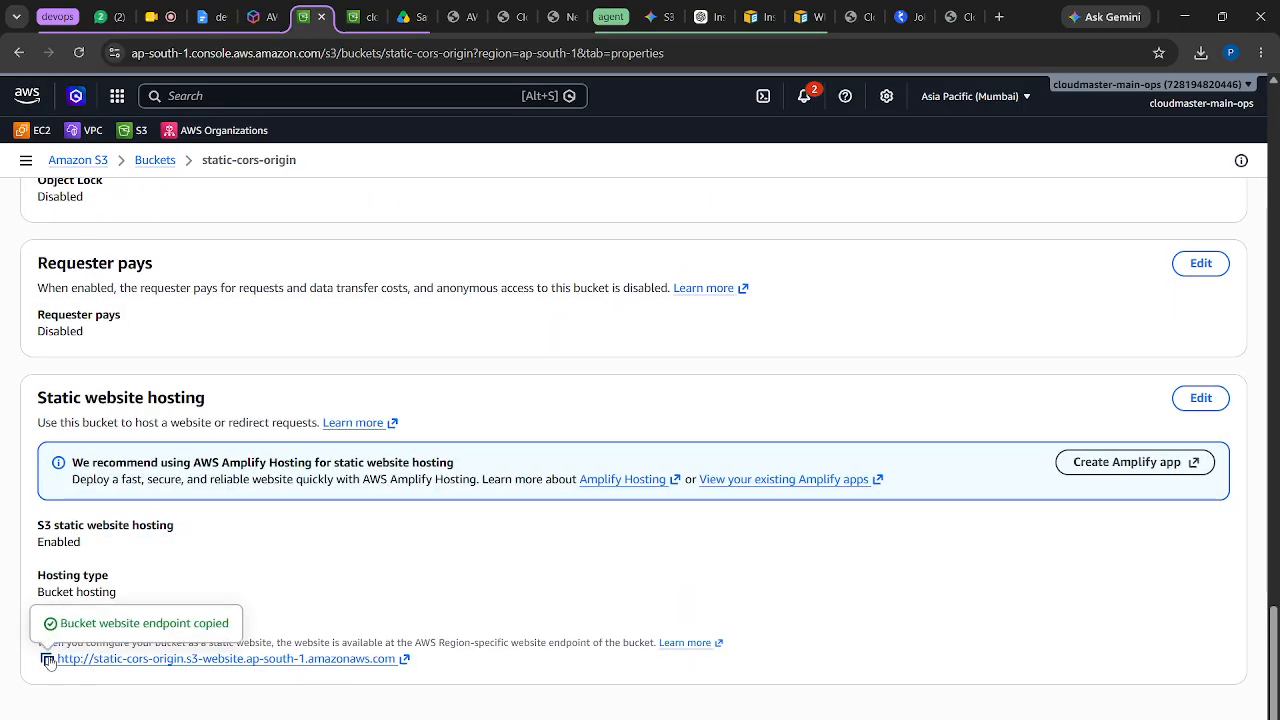
Reload the static-cors-origin website, run its CORS test, accept the alert and download the file it offers
{"action": "left_click", "coordinate": [953, 22]}
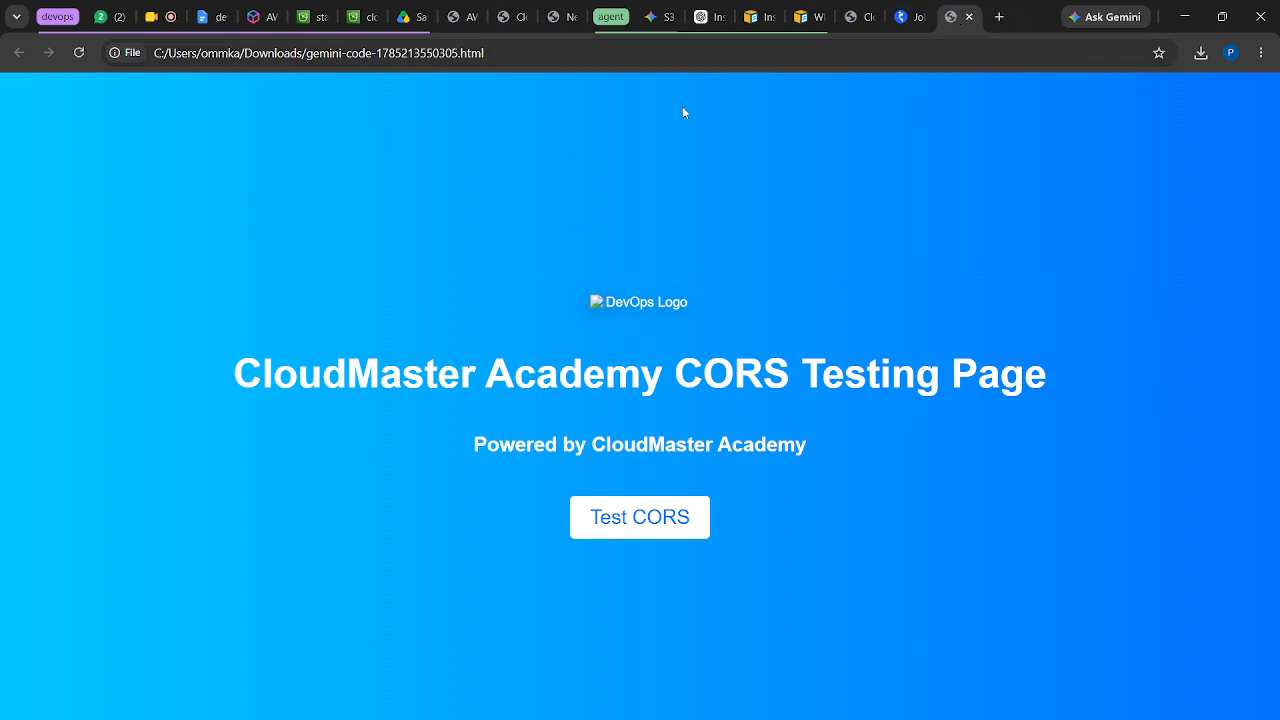
{"action": "left_click", "coordinate": [870, 20]}
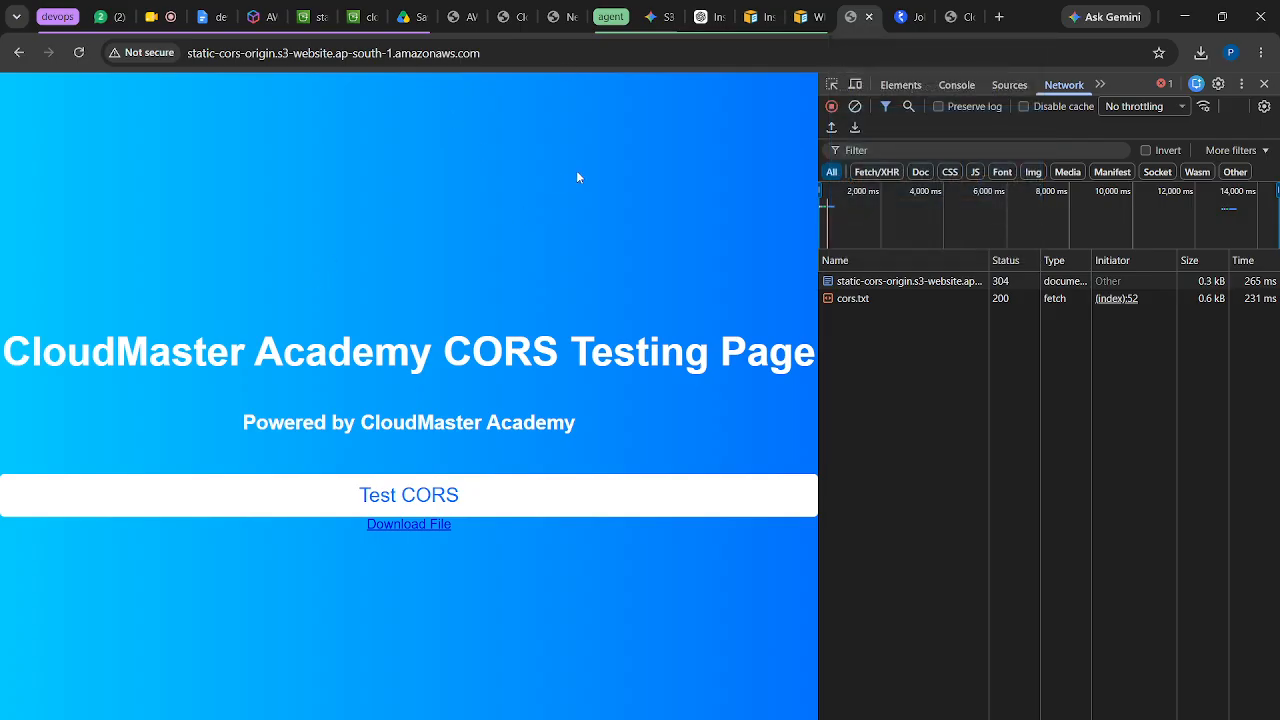
{"action": "left_click", "coordinate": [80, 52]}
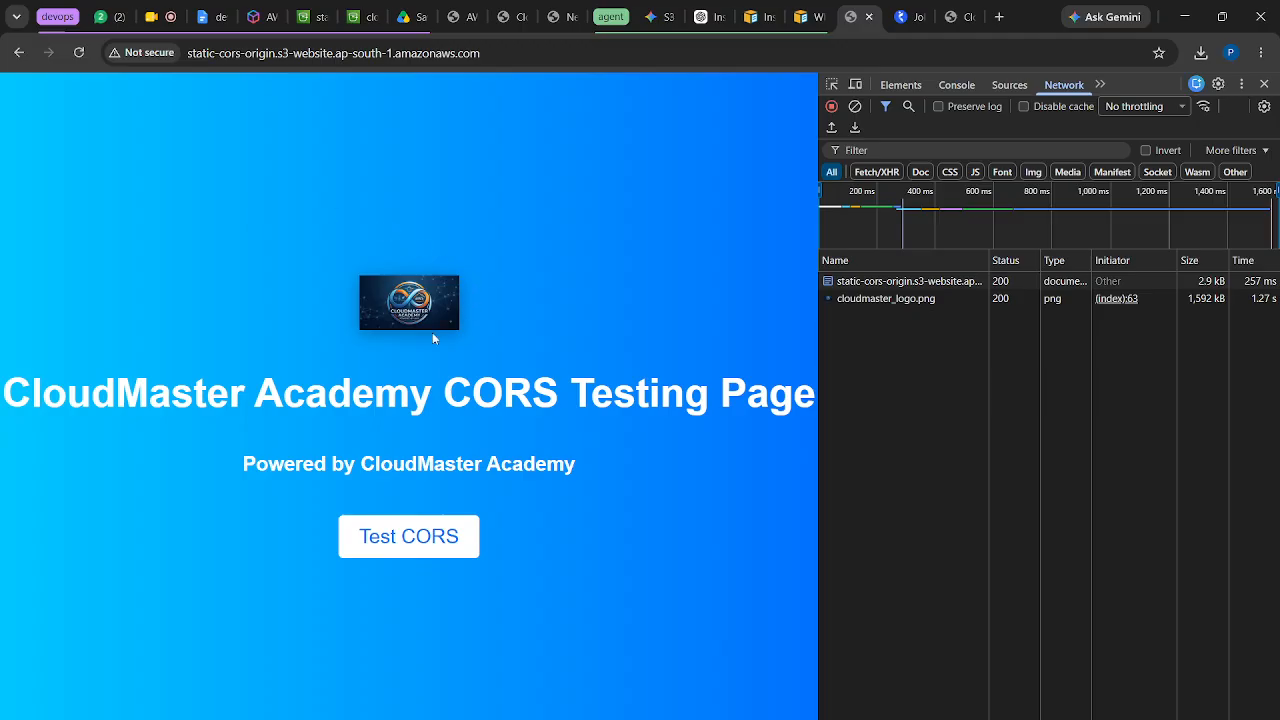
{"action": "left_click", "coordinate": [401, 550]}
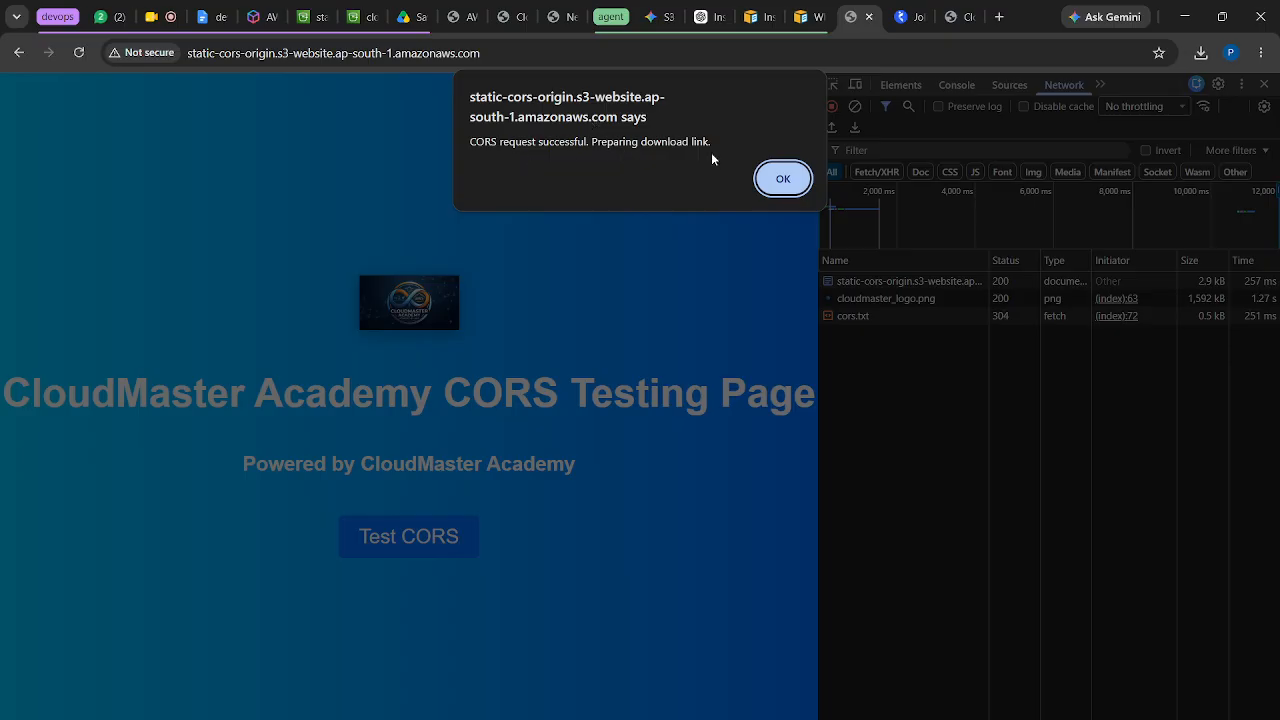
{"action": "left_click", "coordinate": [783, 178]}
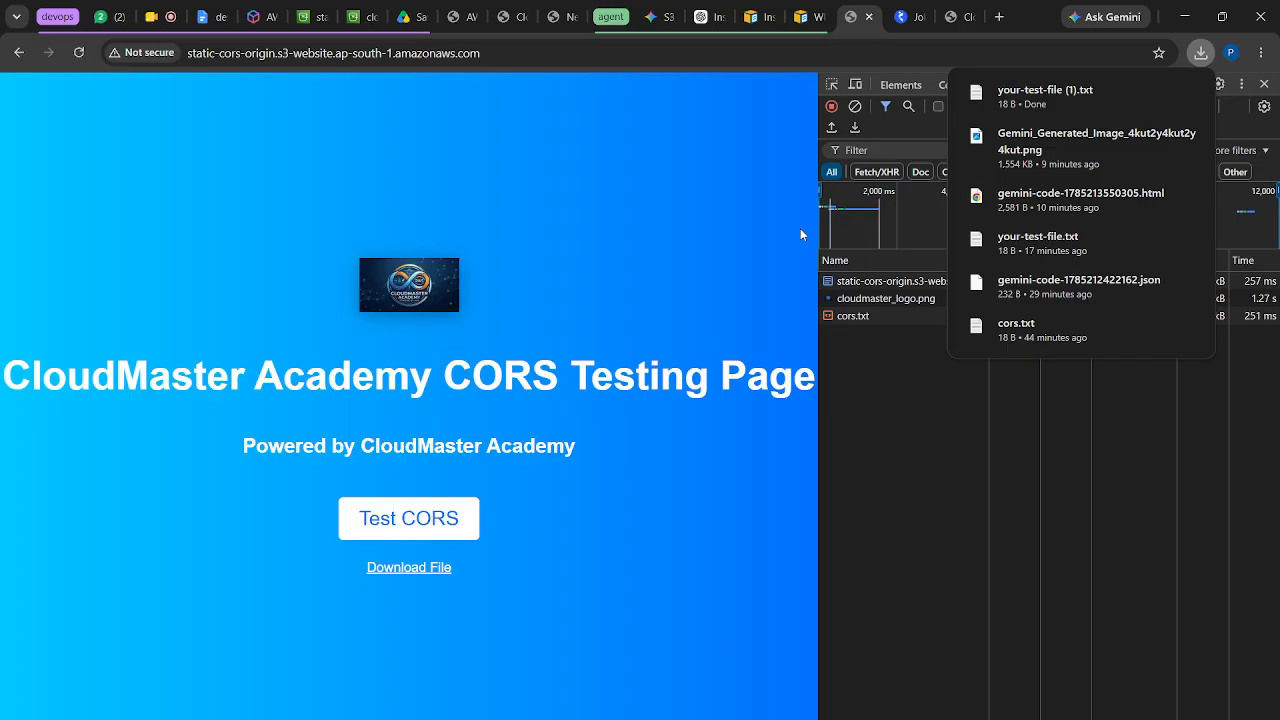
{"action": "left_click", "coordinate": [603, 258]}
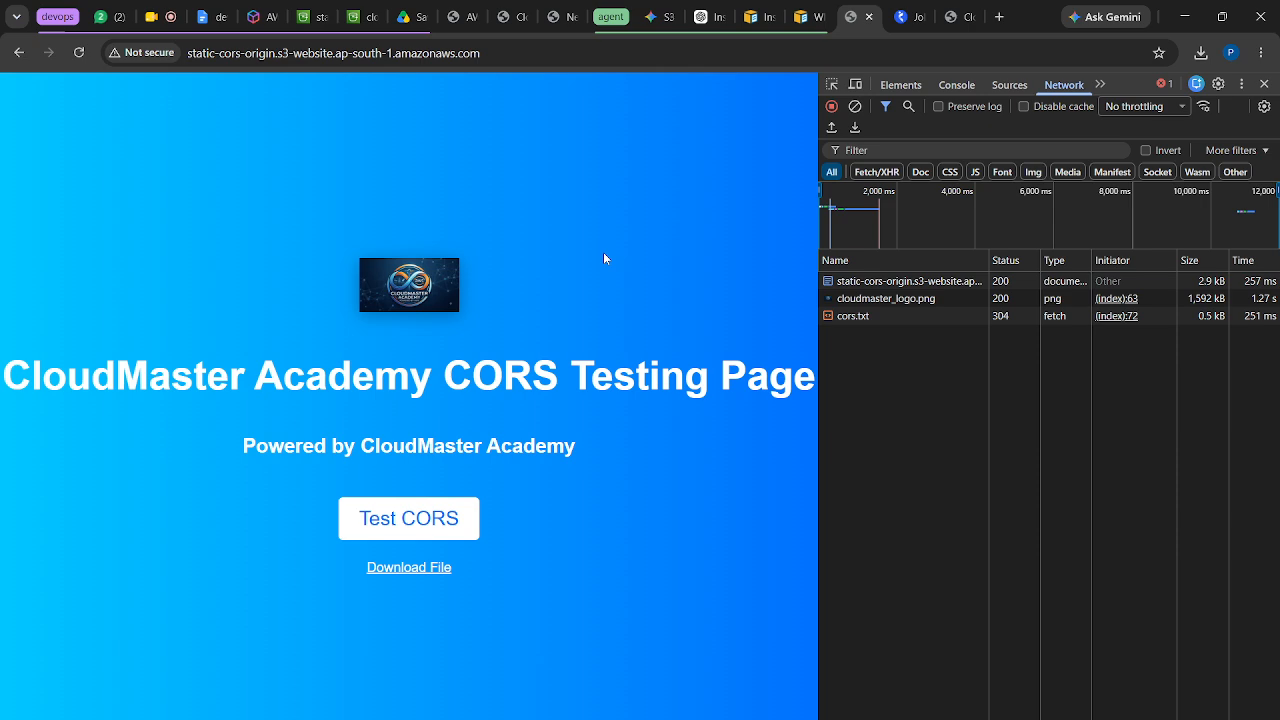
Unmute the microphone in the Google Meet call and return to the static-cors-origin testing page
{"action": "left_click", "coordinate": [158, 17]}
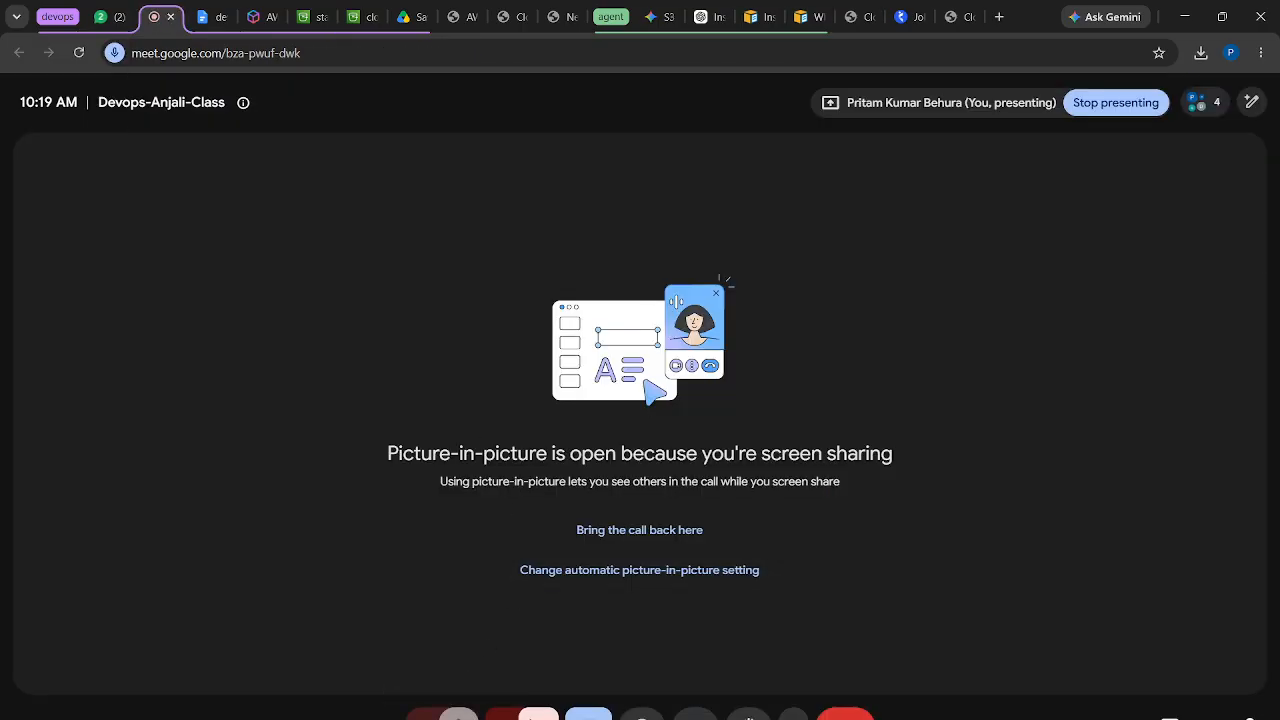
{"action": "left_click", "coordinate": [458, 715]}
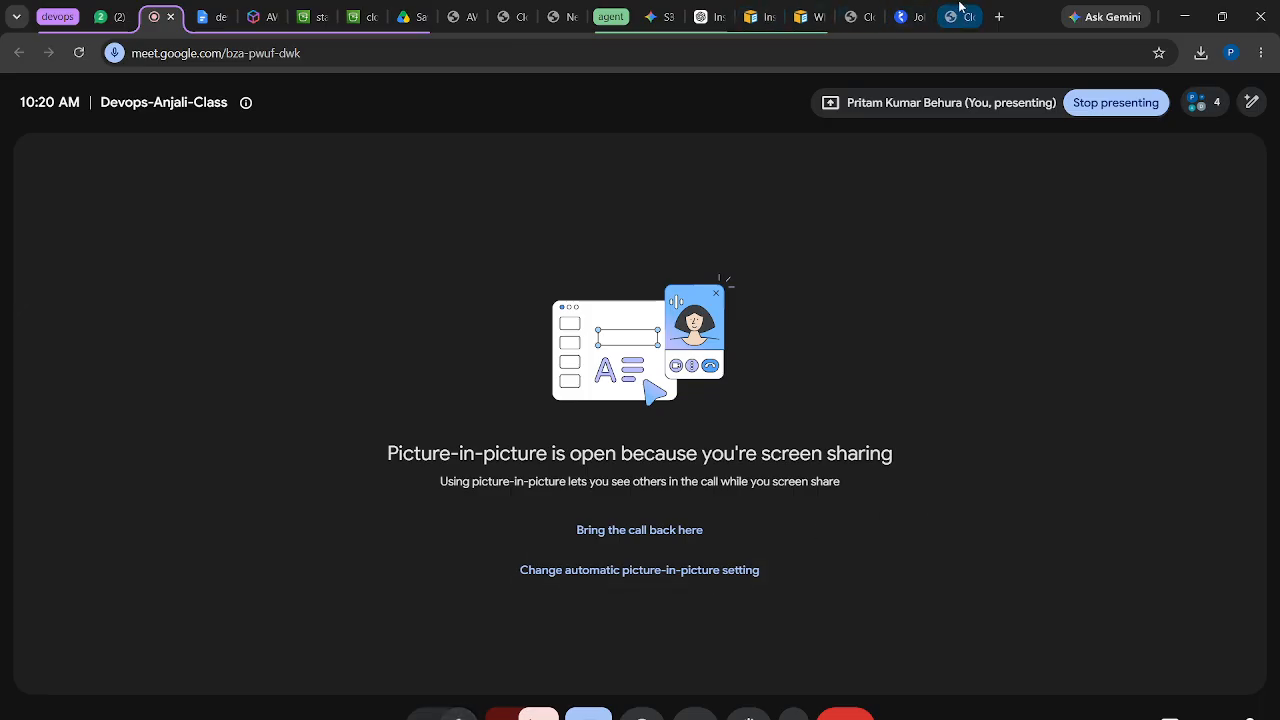
{"action": "left_click", "coordinate": [851, 17]}
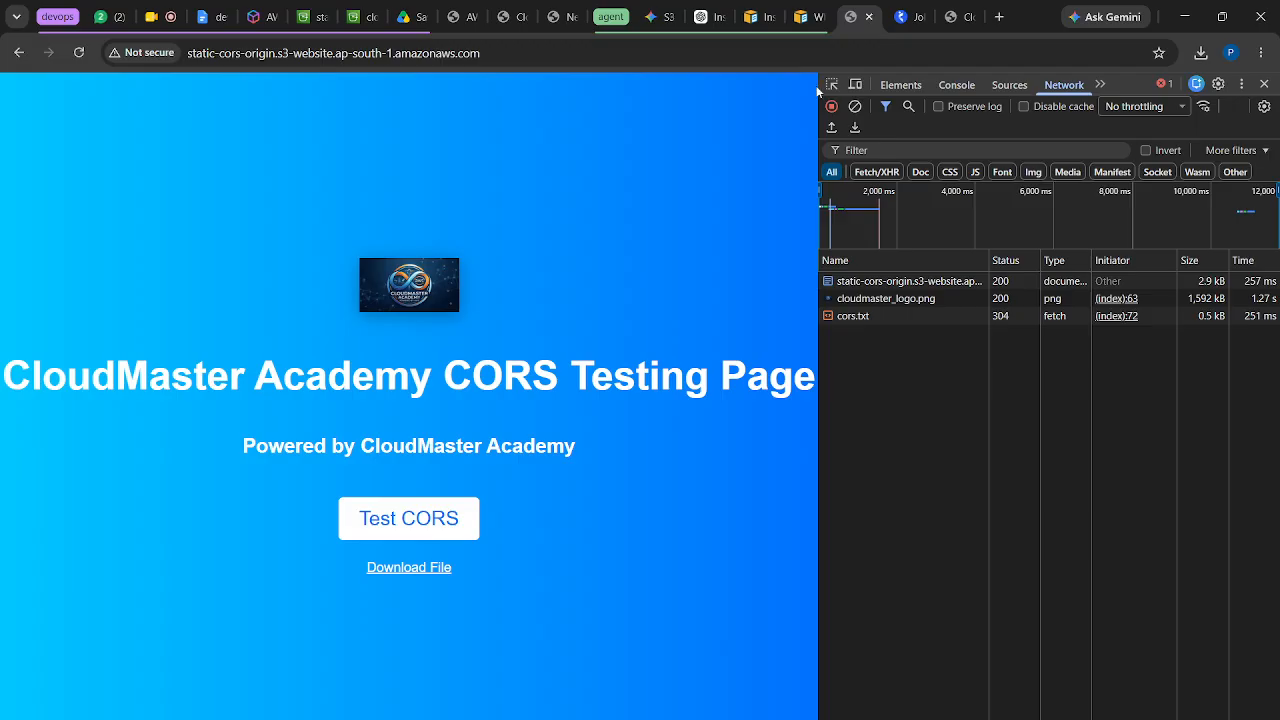
Search the web for magicbricks in a new tab, open the MagicBricks site and look through its homepage listings
{"action": "left_click", "coordinate": [999, 20]}
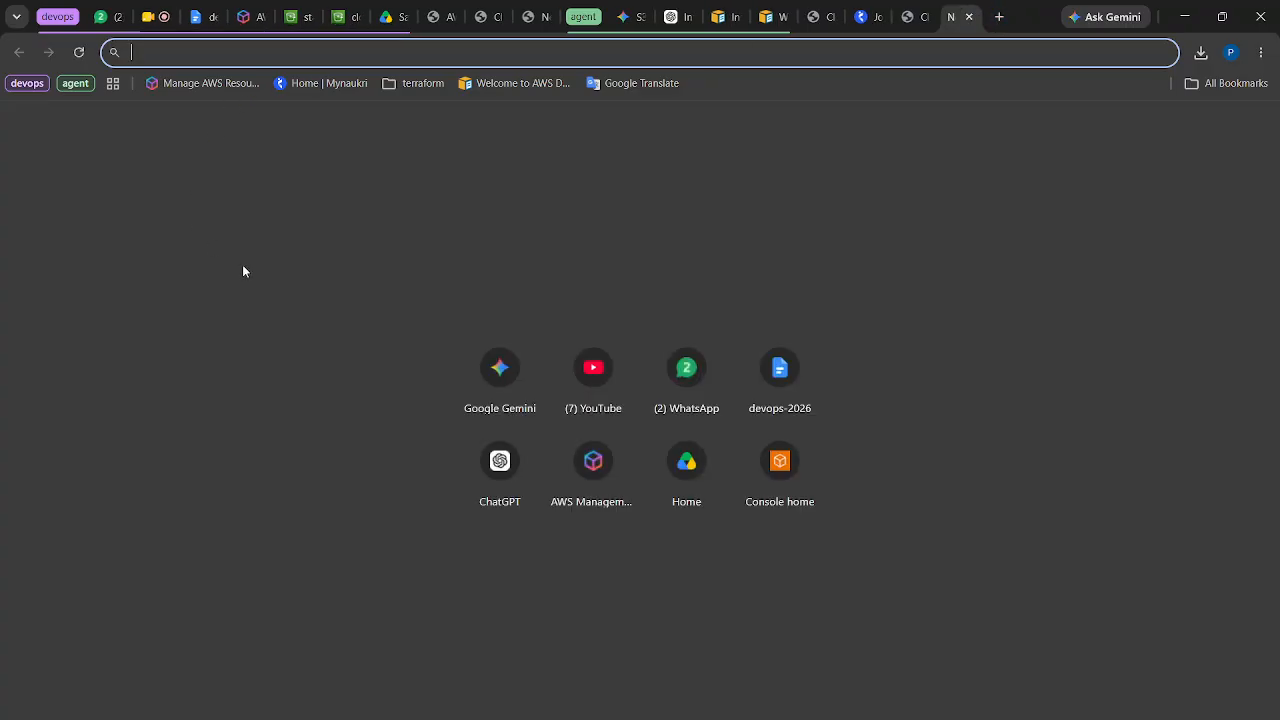
{"action": "type", "text": "magic"}
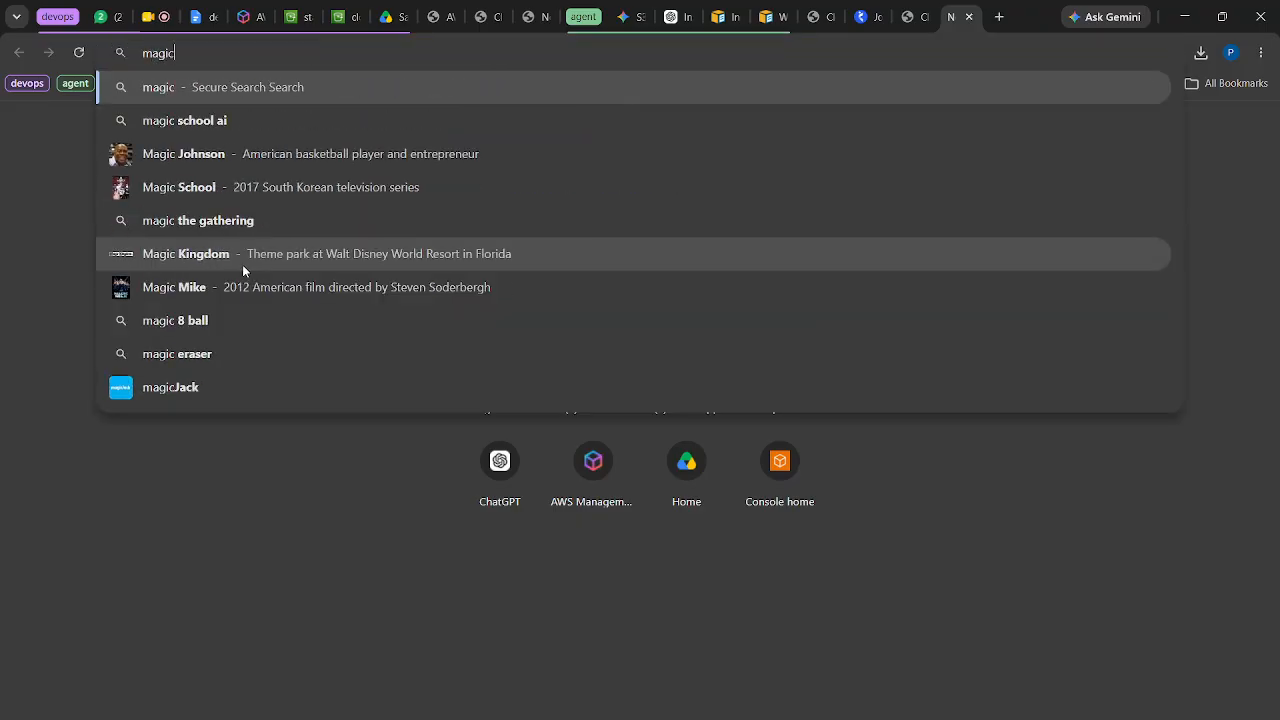
{"action": "type", "text": "bricks"}
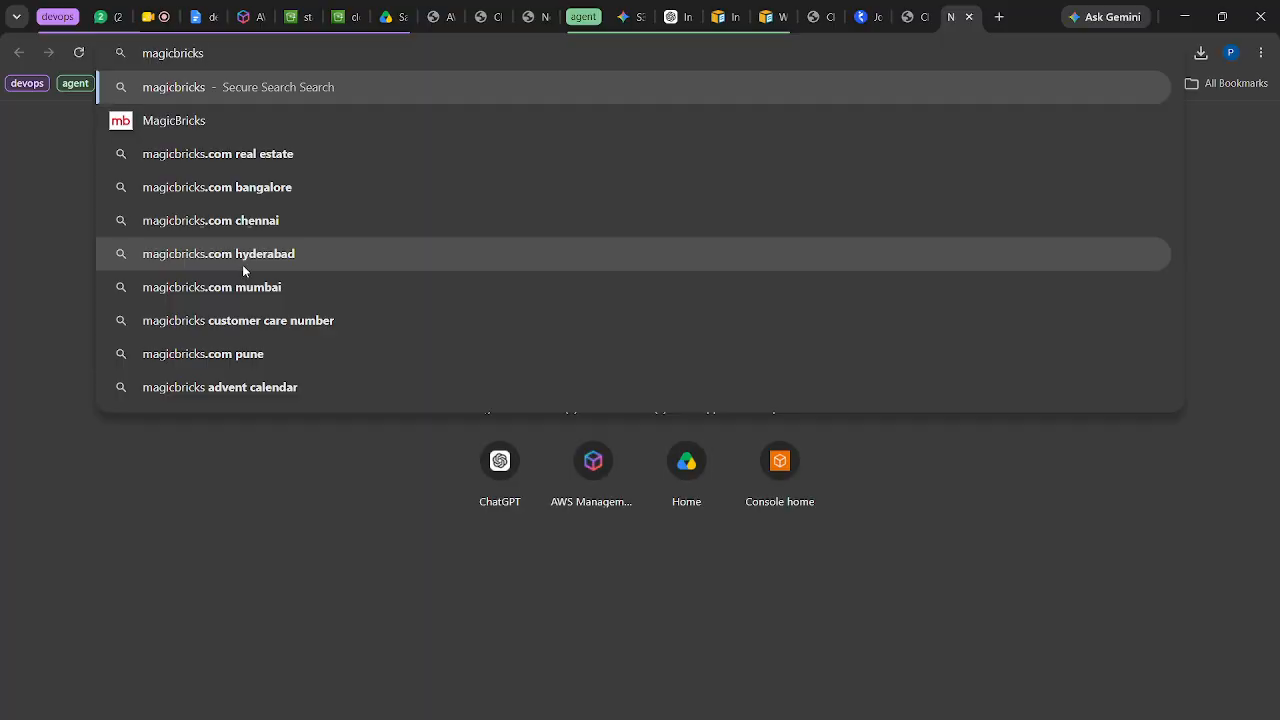
{"action": "key", "text": "Return"}
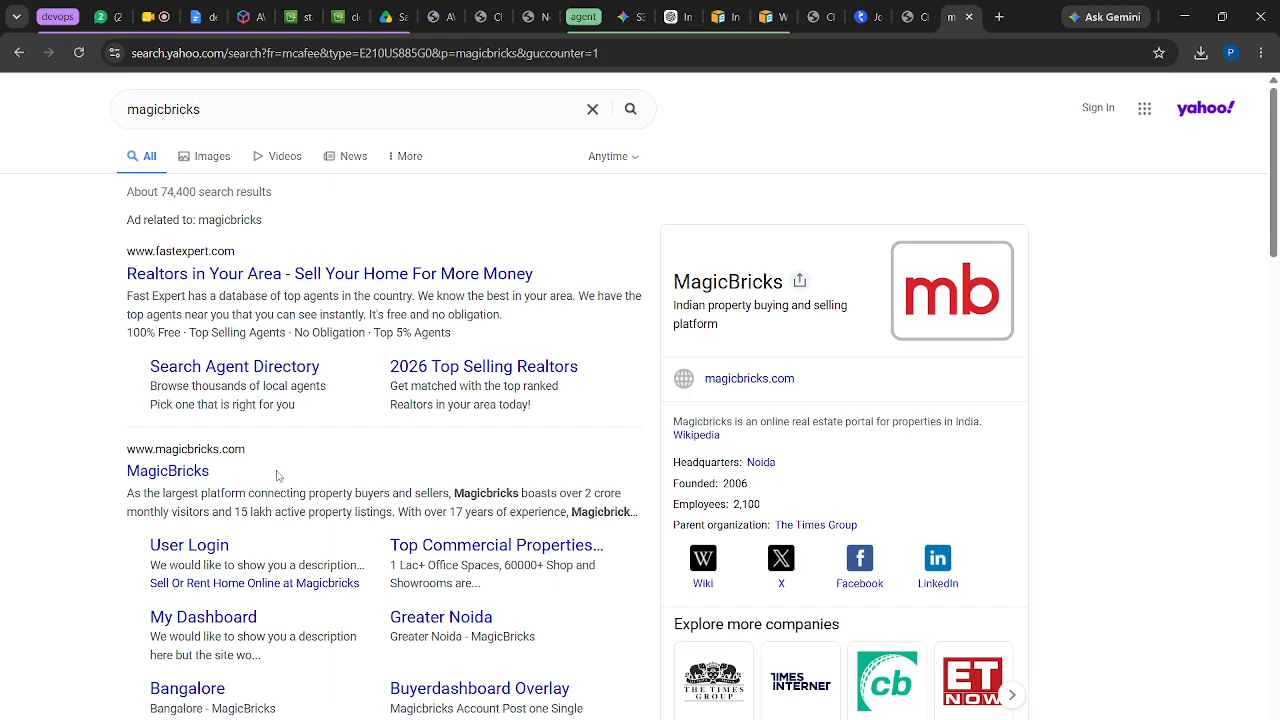
{"action": "left_click", "coordinate": [169, 477]}
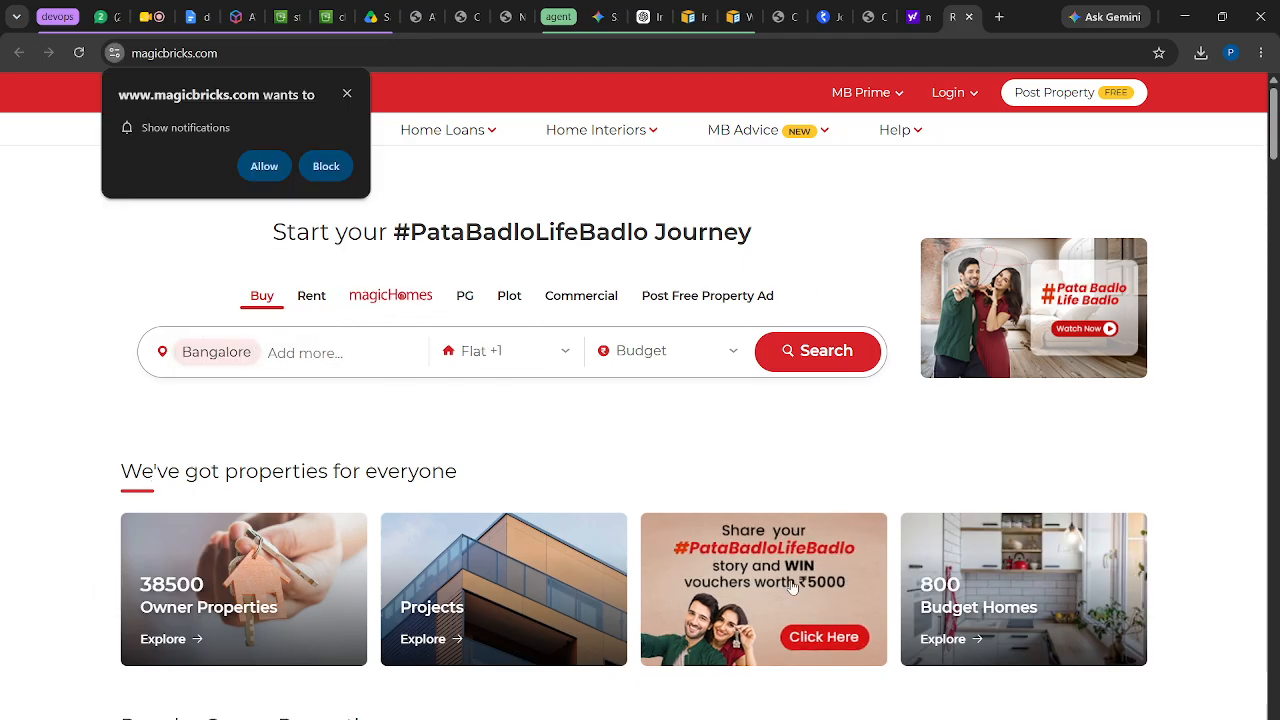
{"action": "scroll", "coordinate": [790, 600], "scroll_direction": "down", "scroll_amount": 2}
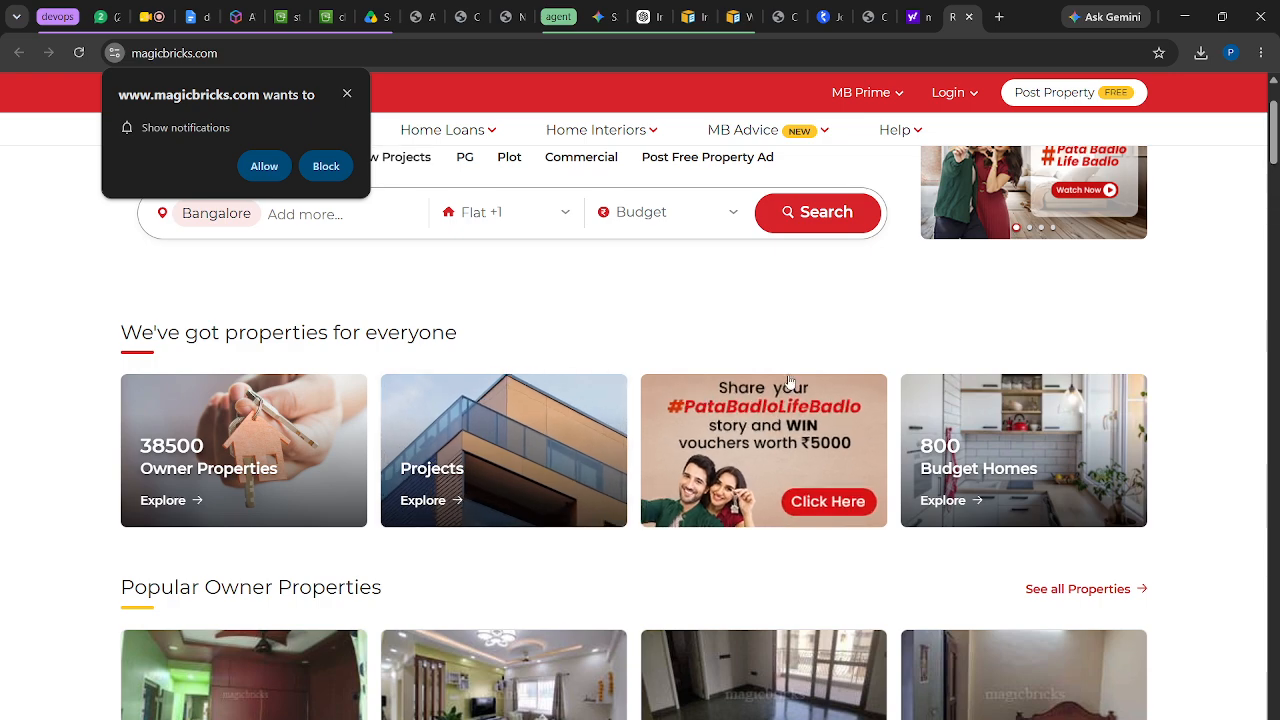
{"action": "scroll", "coordinate": [834, 460], "scroll_direction": "down", "scroll_amount": 2}
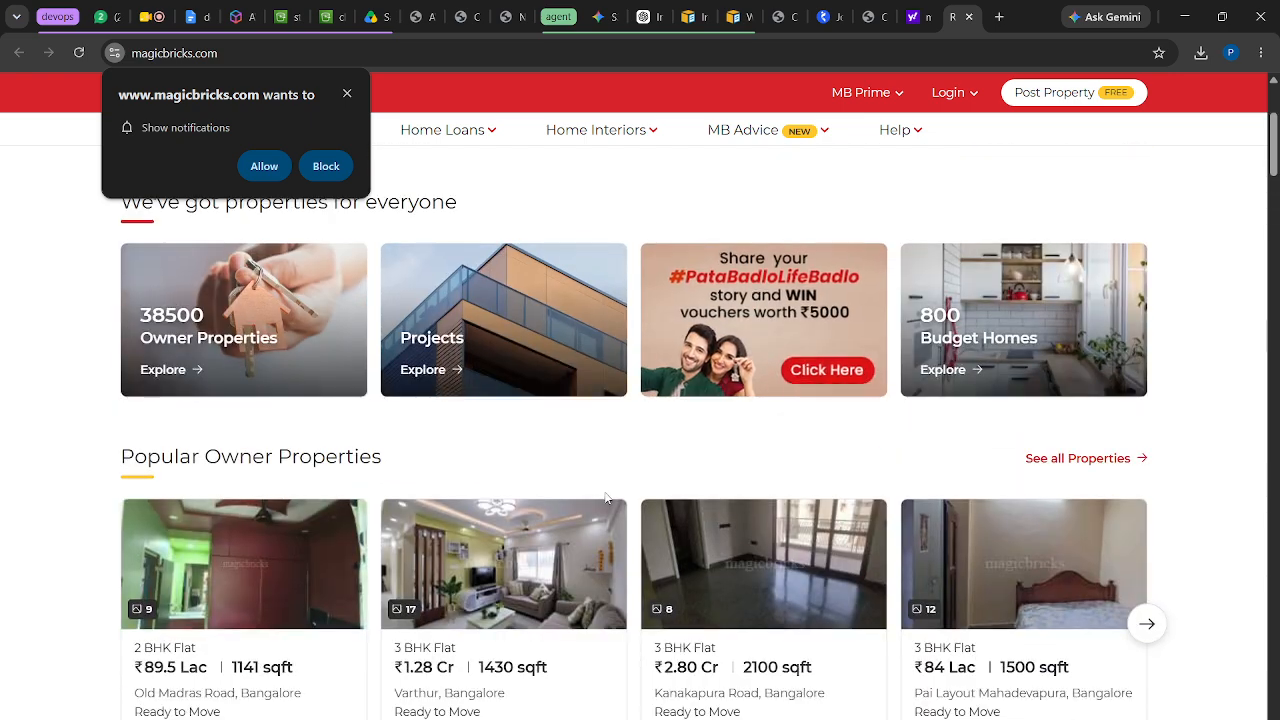
{"action": "scroll", "coordinate": [560, 540], "scroll_direction": "down", "scroll_amount": 5}
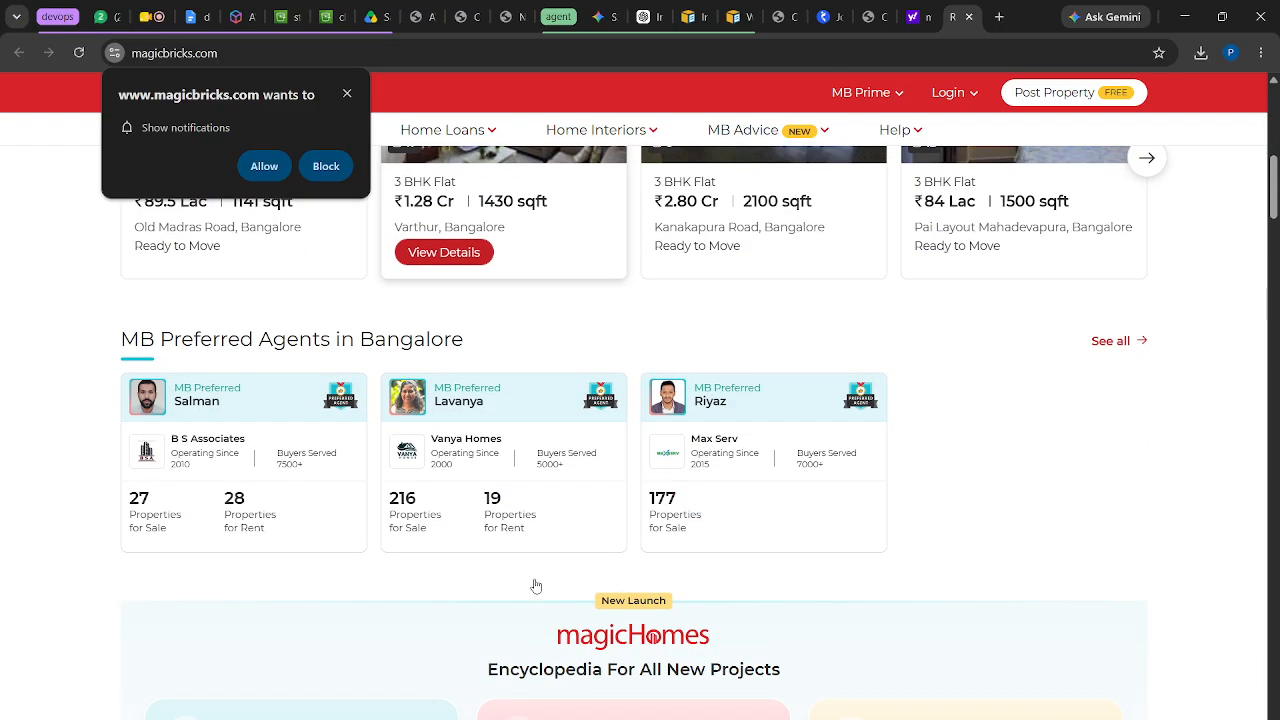
Inspect the MagicBricks homepage with the developer tools' Network log and reload the page to record its requests
{"action": "scroll", "coordinate": [536, 586], "scroll_direction": "up", "scroll_amount": 3}
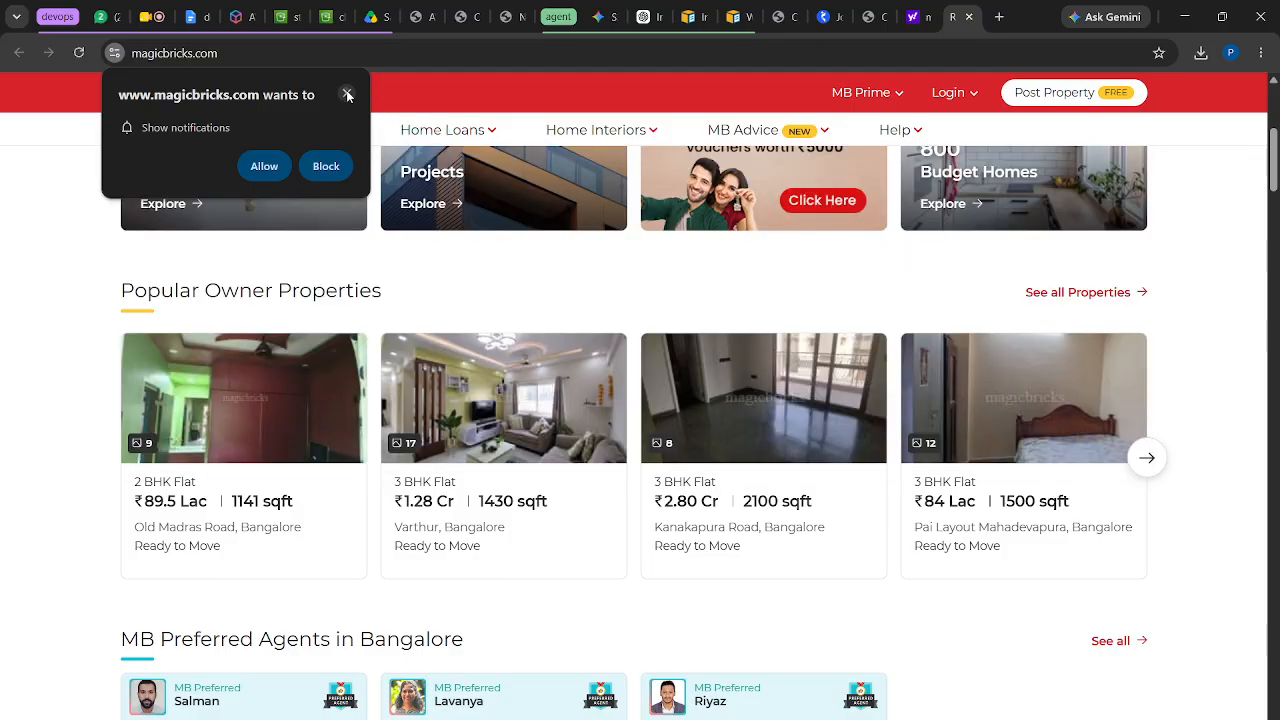
{"action": "mouse_move", "coordinate": [603, 383]}
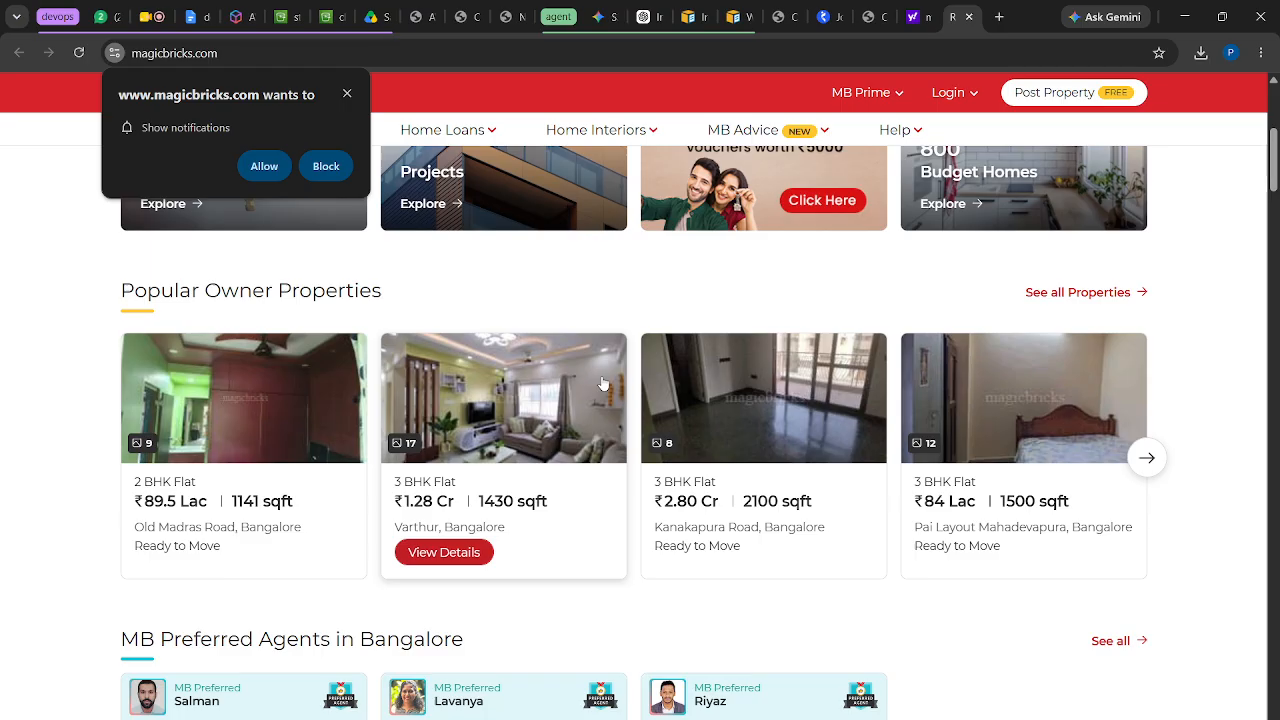
{"action": "scroll", "coordinate": [753, 362], "scroll_direction": "up", "scroll_amount": 3}
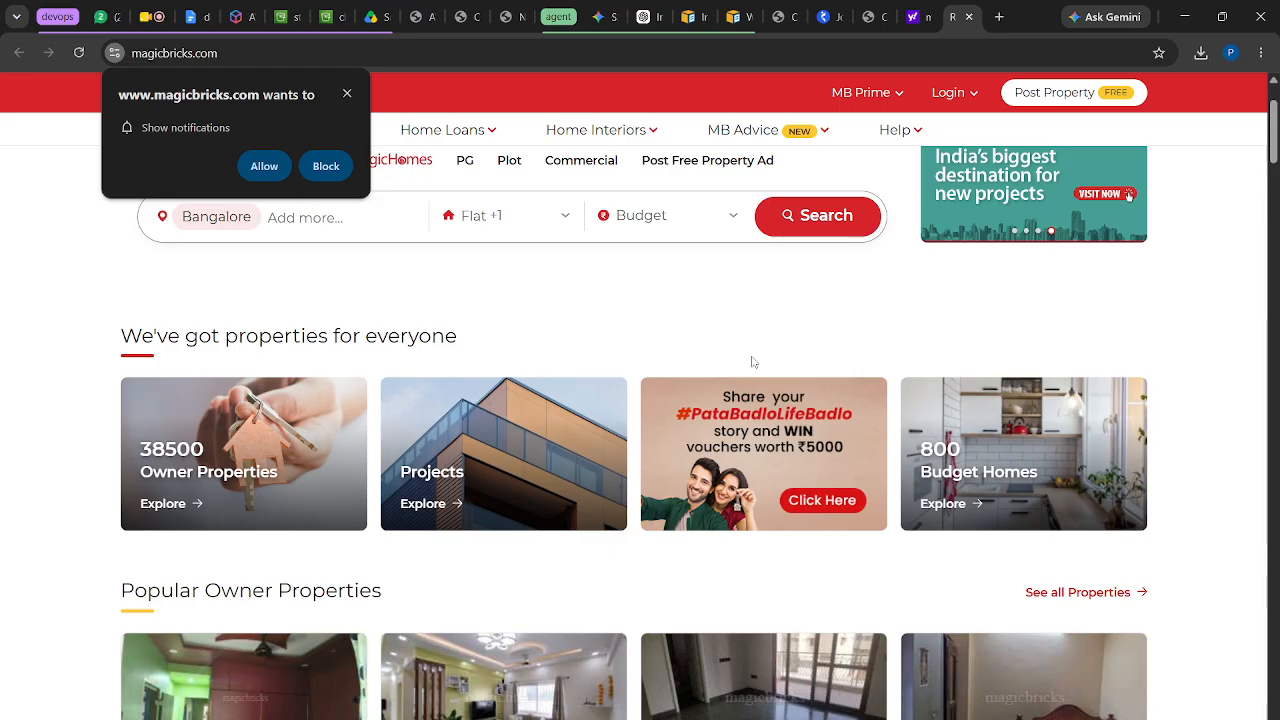
{"action": "right_click", "coordinate": [860, 308]}
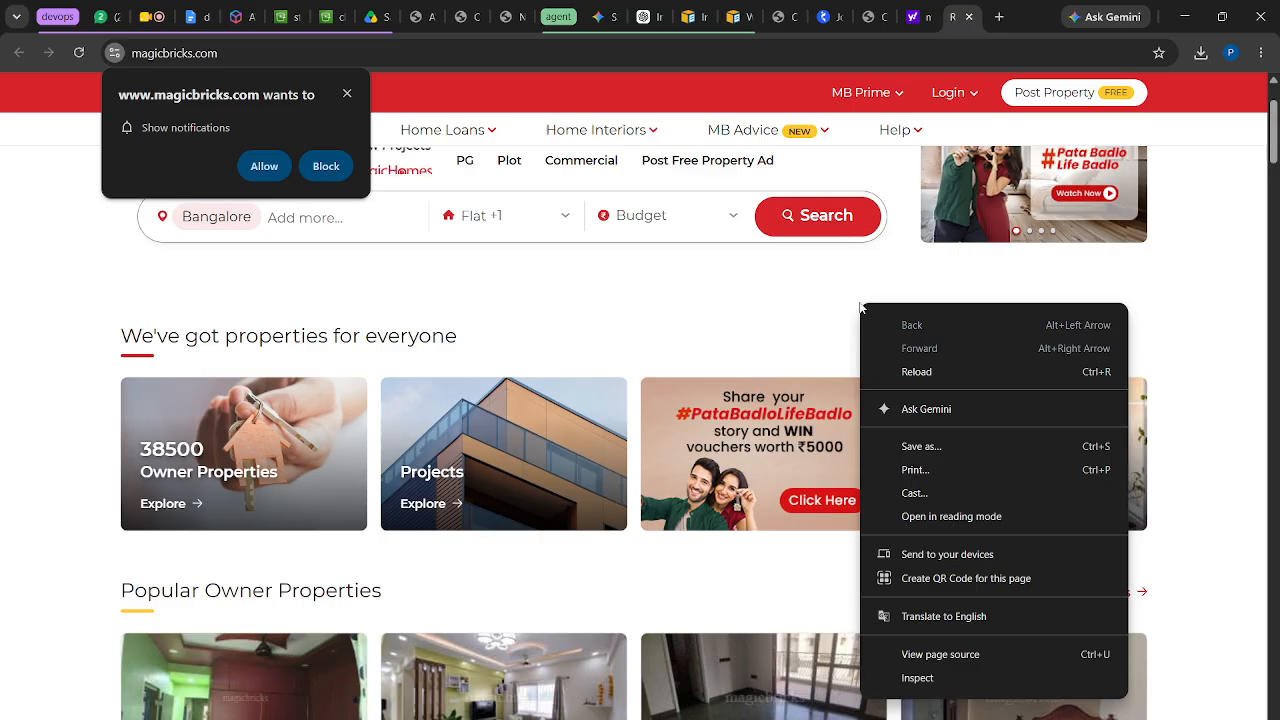
{"action": "left_click", "coordinate": [930, 679]}
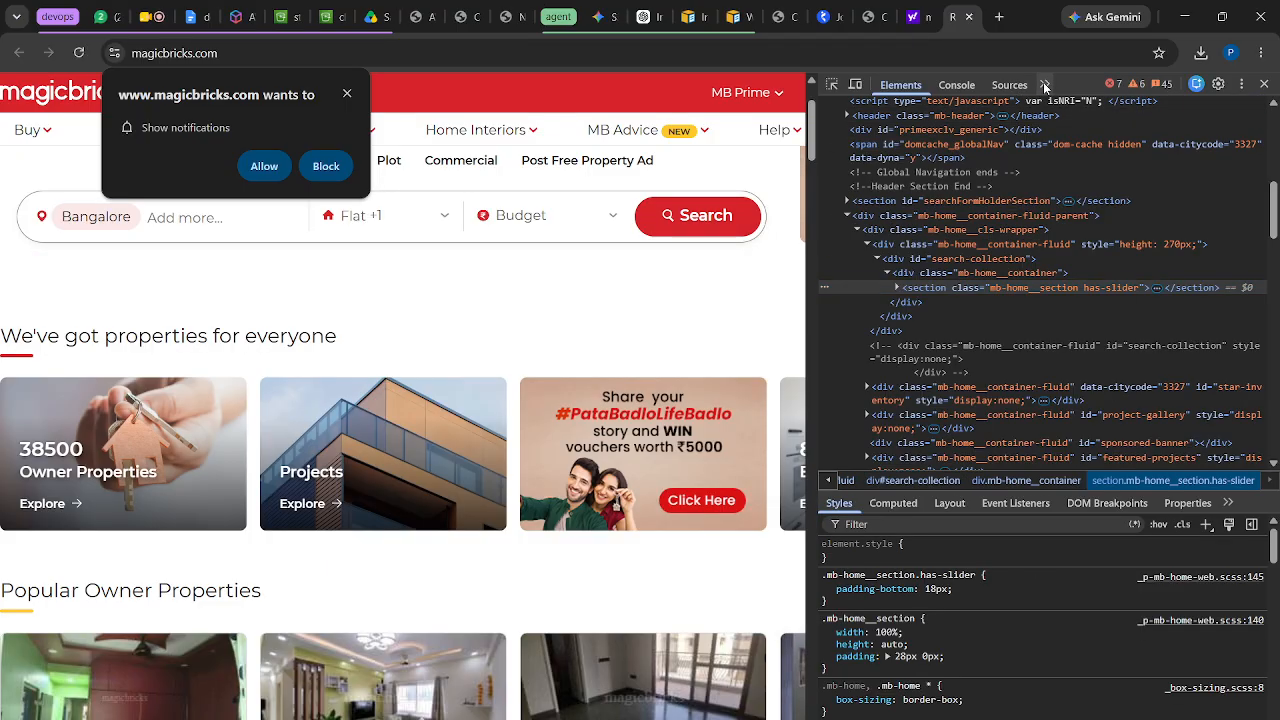
{"action": "left_click", "coordinate": [1044, 85]}
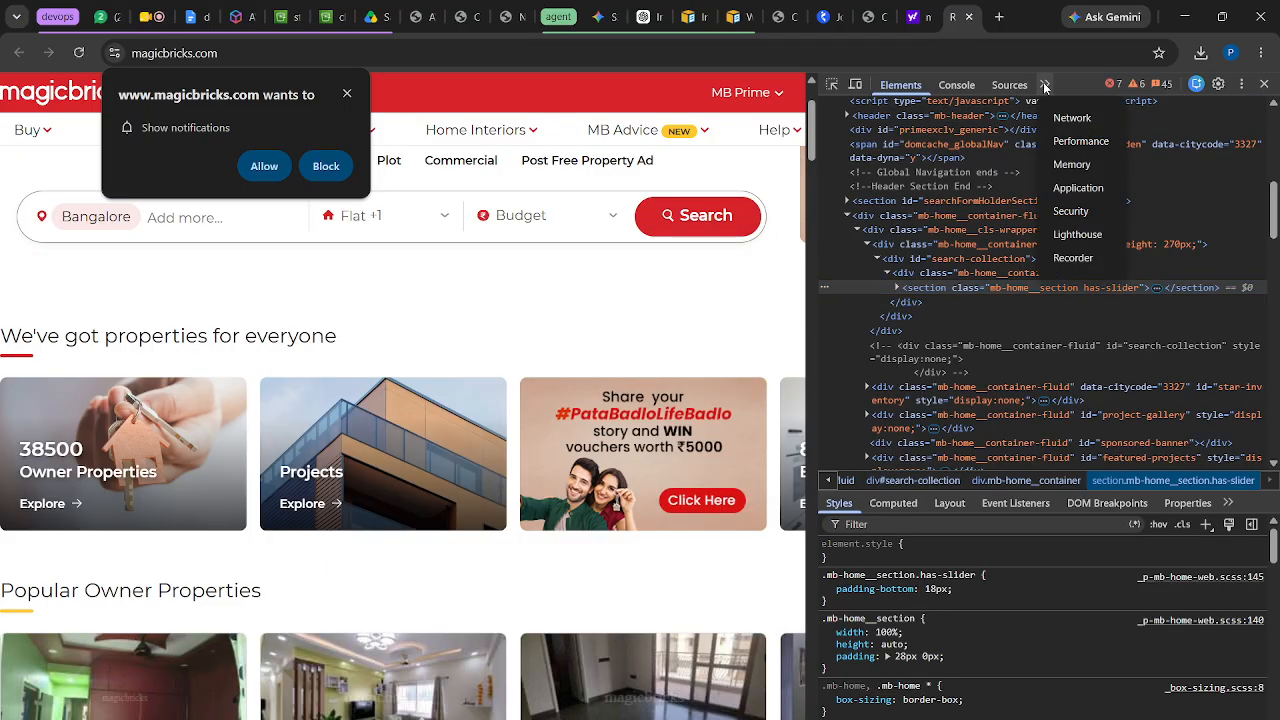
{"action": "left_click", "coordinate": [1079, 121]}
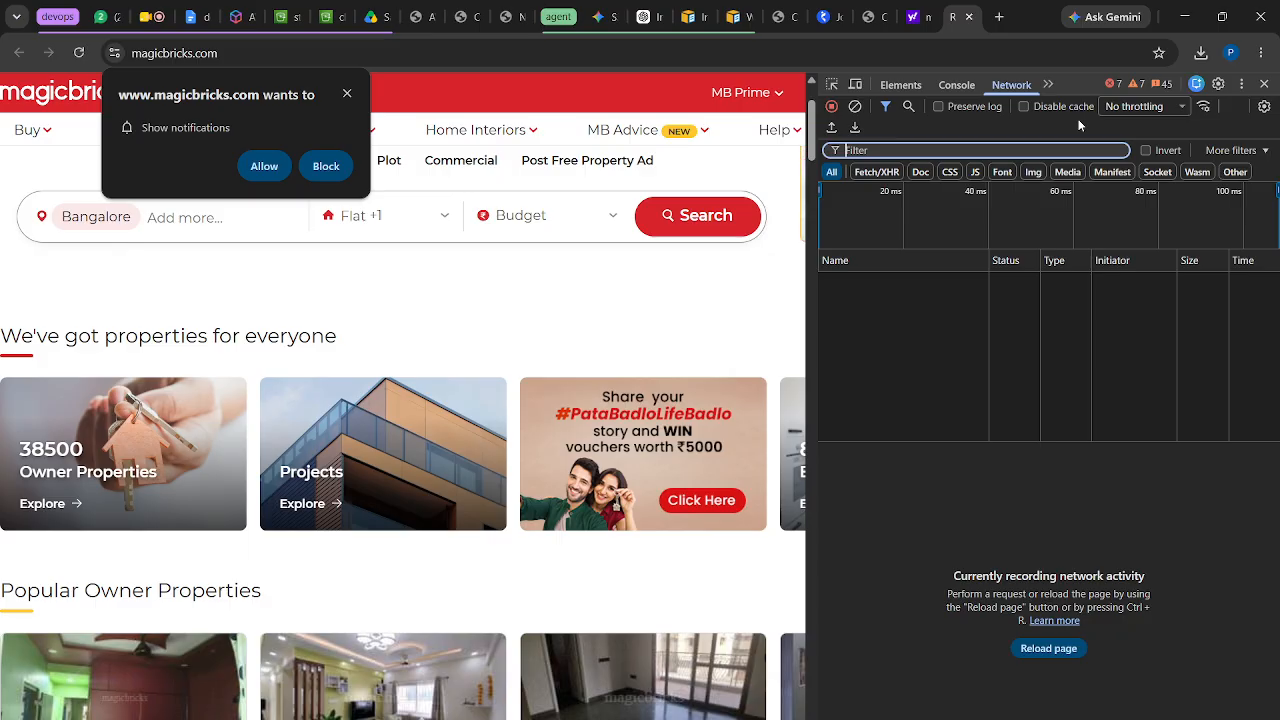
{"action": "left_click", "coordinate": [78, 53]}
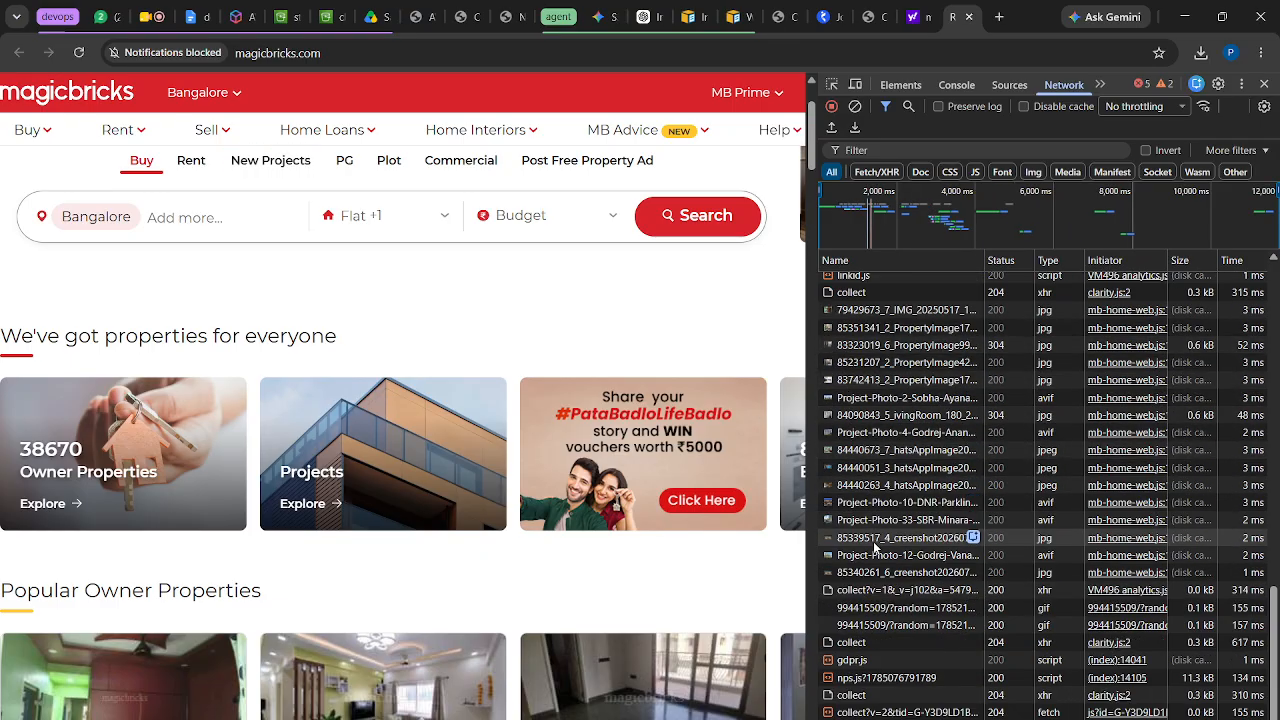
Look through the recorded MagicBricks network requests, from the page document and images to the scripts and tracking calls
{"action": "scroll", "coordinate": [943, 503], "scroll_direction": "up", "scroll_amount": 6}
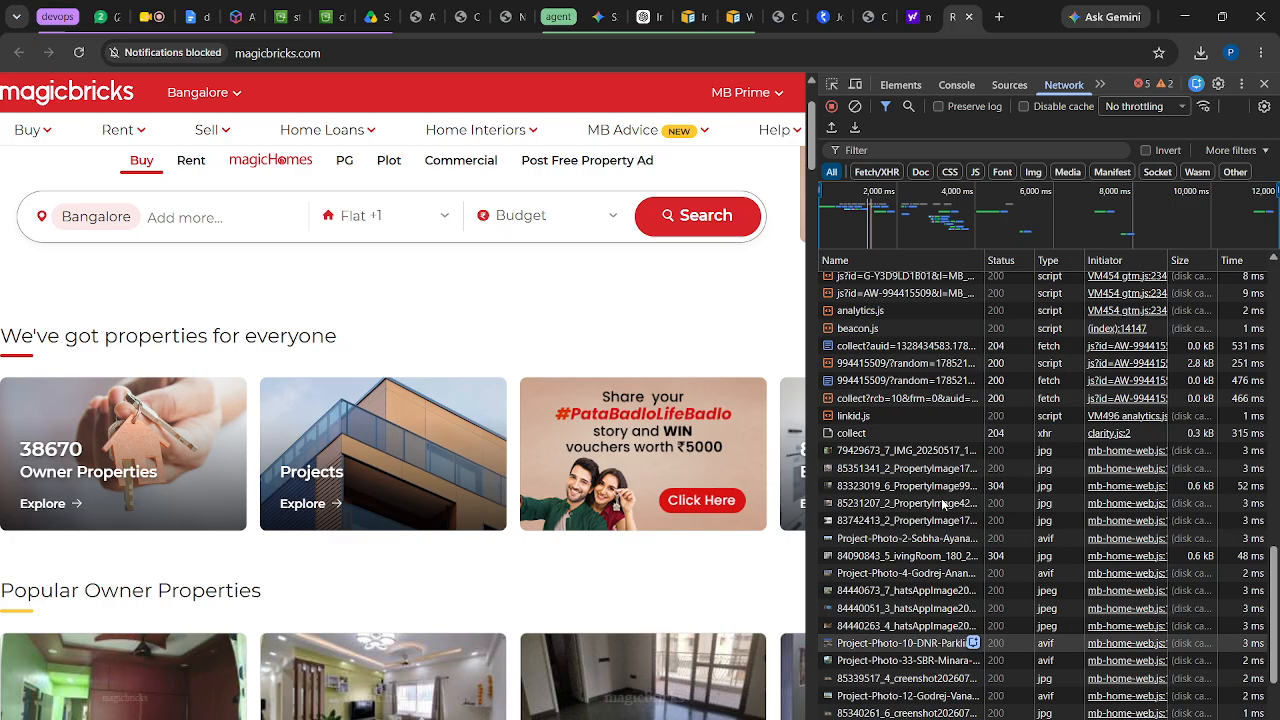
{"action": "scroll", "coordinate": [941, 498], "scroll_direction": "up", "scroll_amount": 8}
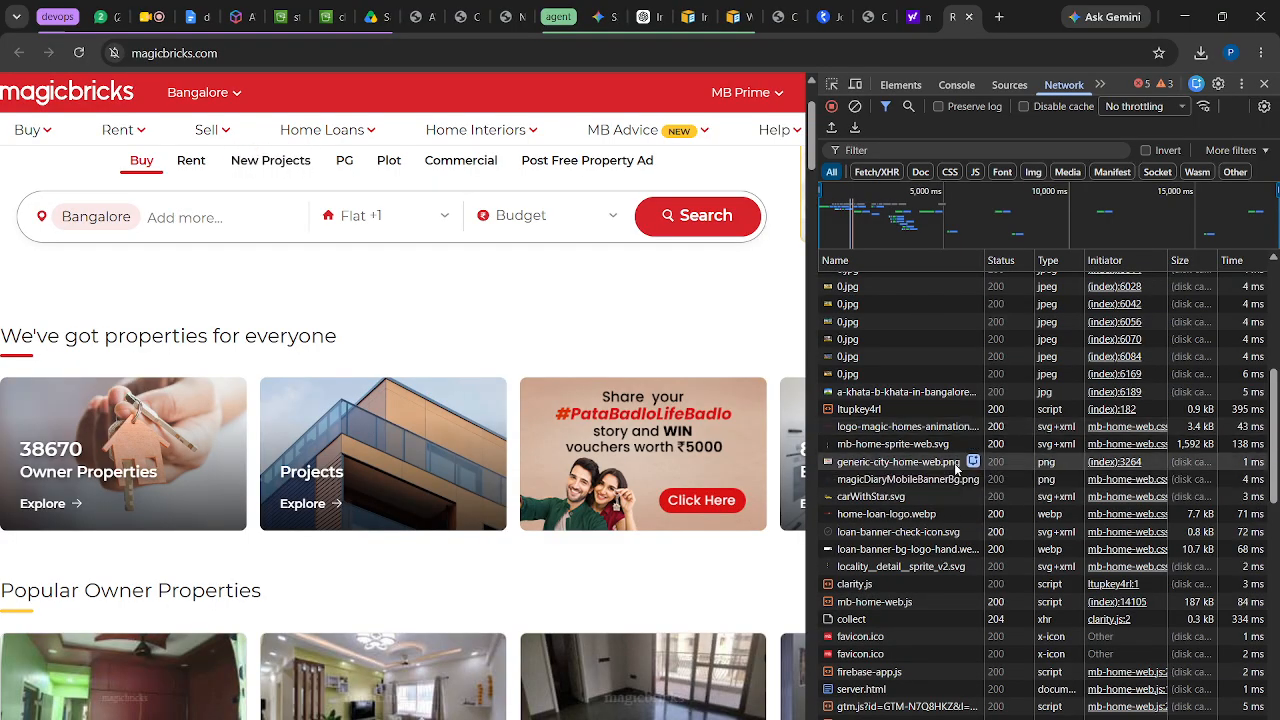
{"action": "scroll", "coordinate": [890, 420], "scroll_direction": "up", "scroll_amount": 2}
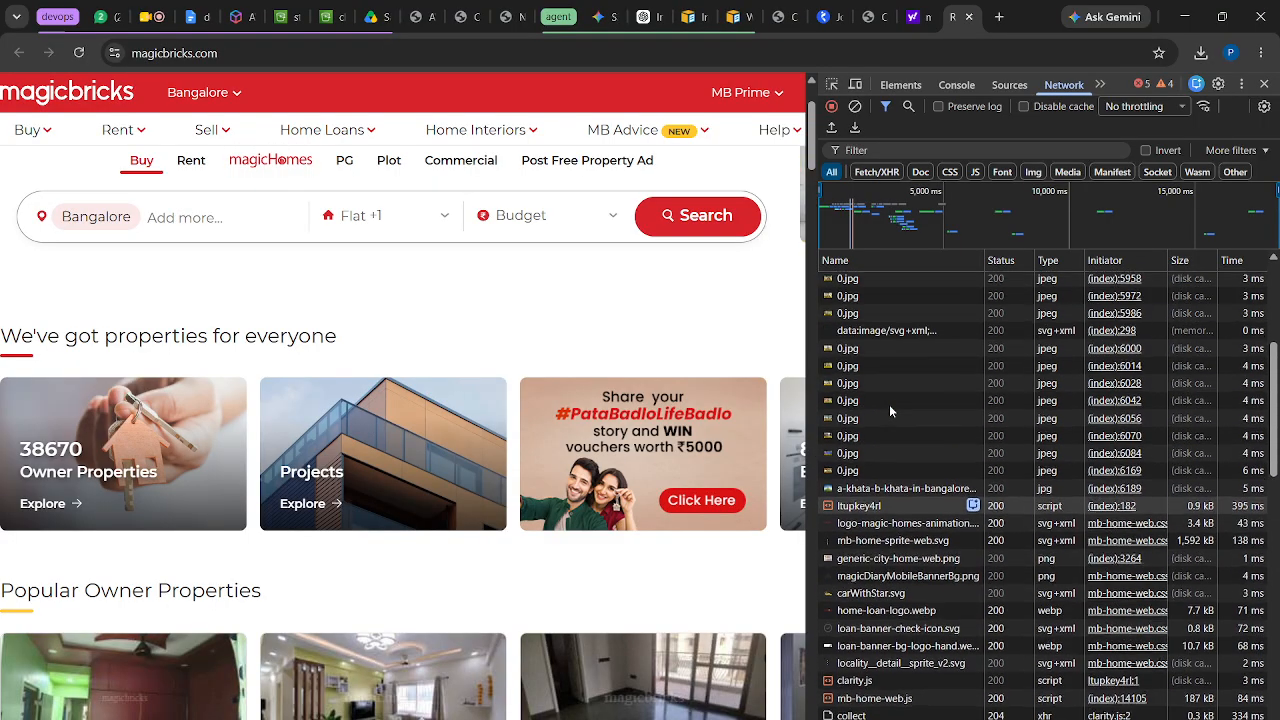
{"action": "scroll", "coordinate": [845, 384], "scroll_direction": "up", "scroll_amount": 3}
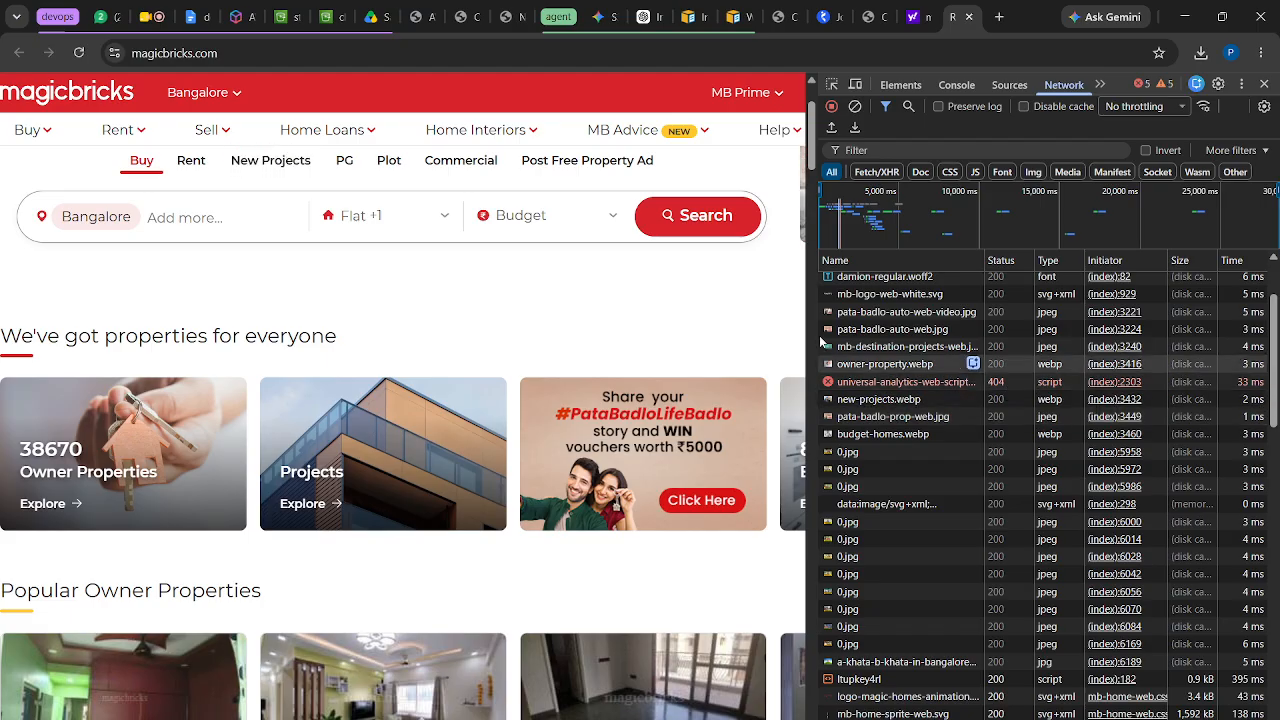
{"action": "scroll", "coordinate": [1001, 400], "scroll_direction": "up", "scroll_amount": 2}
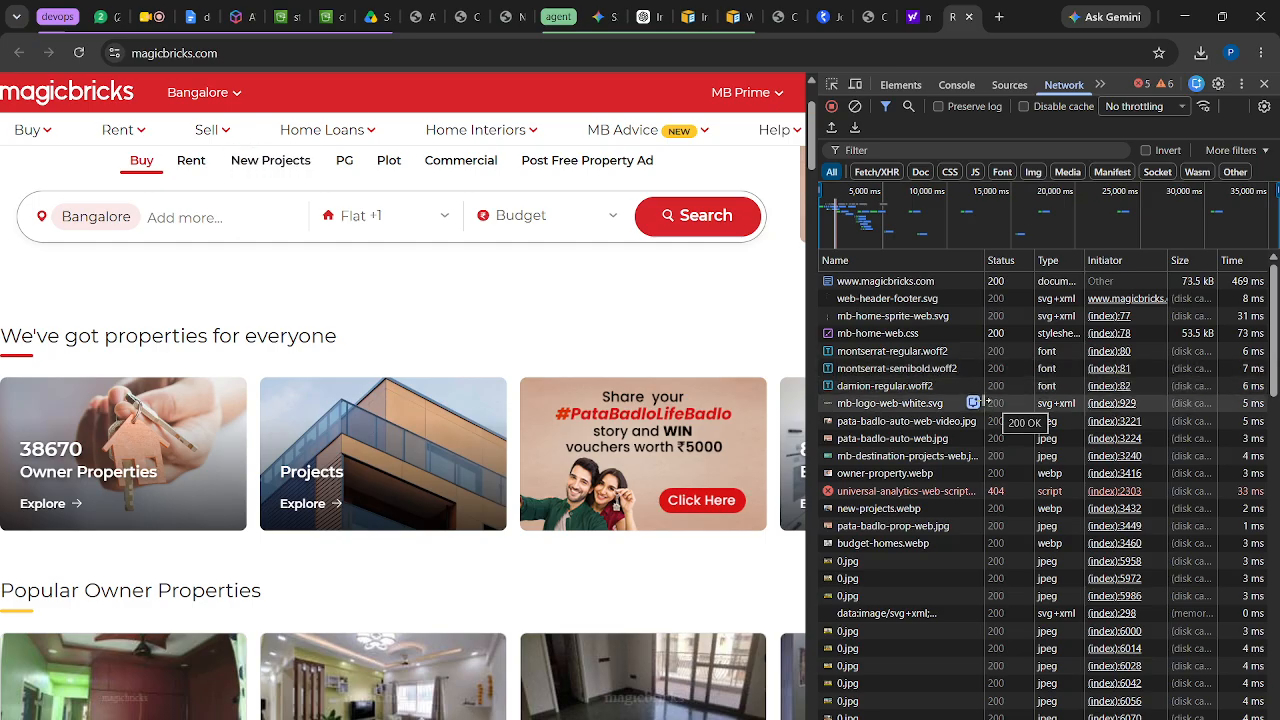
{"action": "scroll", "coordinate": [926, 405], "scroll_direction": "down", "scroll_amount": 5}
{"action": "scroll", "coordinate": [924, 400], "scroll_direction": "down", "scroll_amount": 6}
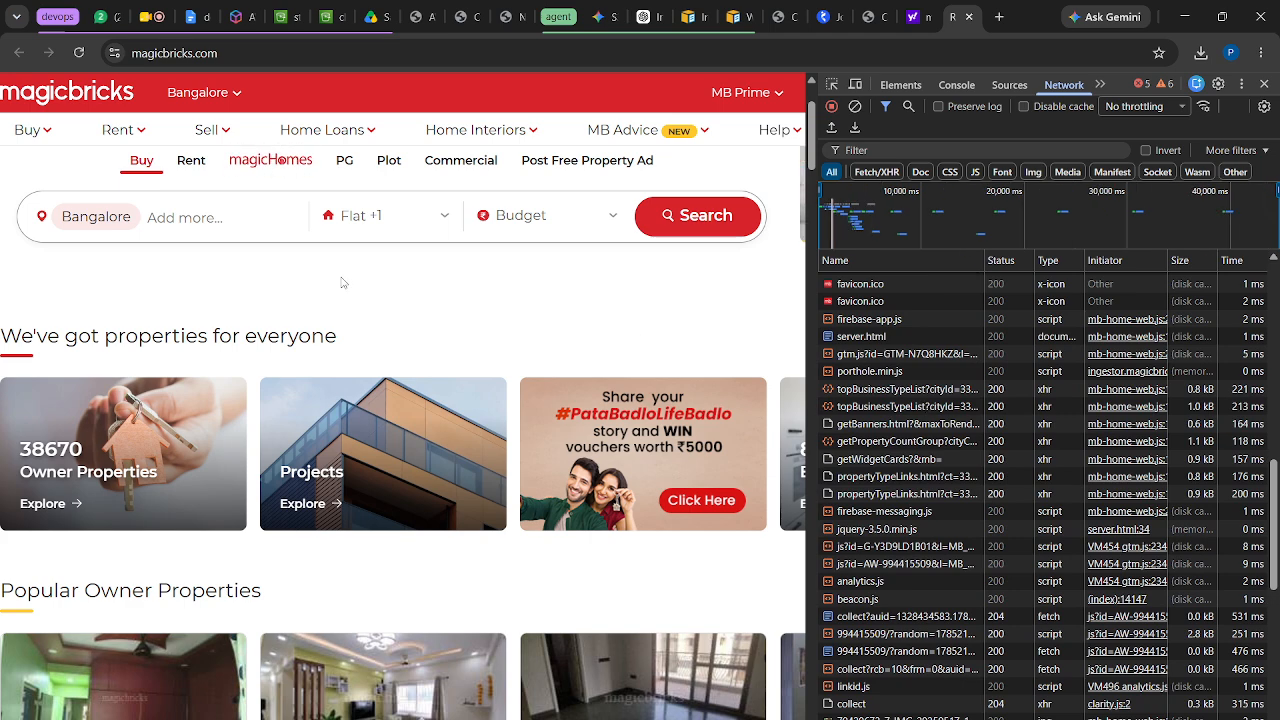
{"action": "scroll", "coordinate": [862, 507], "scroll_direction": "down", "scroll_amount": 10}
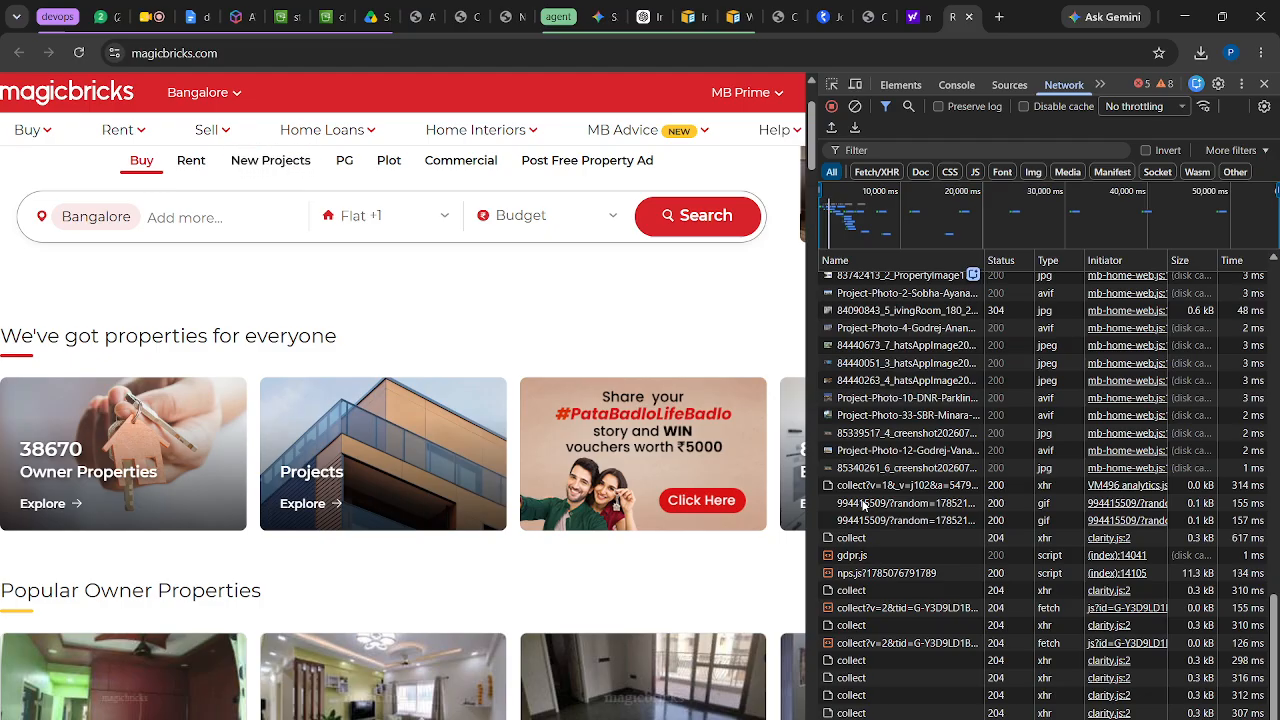
{"action": "scroll", "coordinate": [862, 505], "scroll_direction": "up", "scroll_amount": 2}
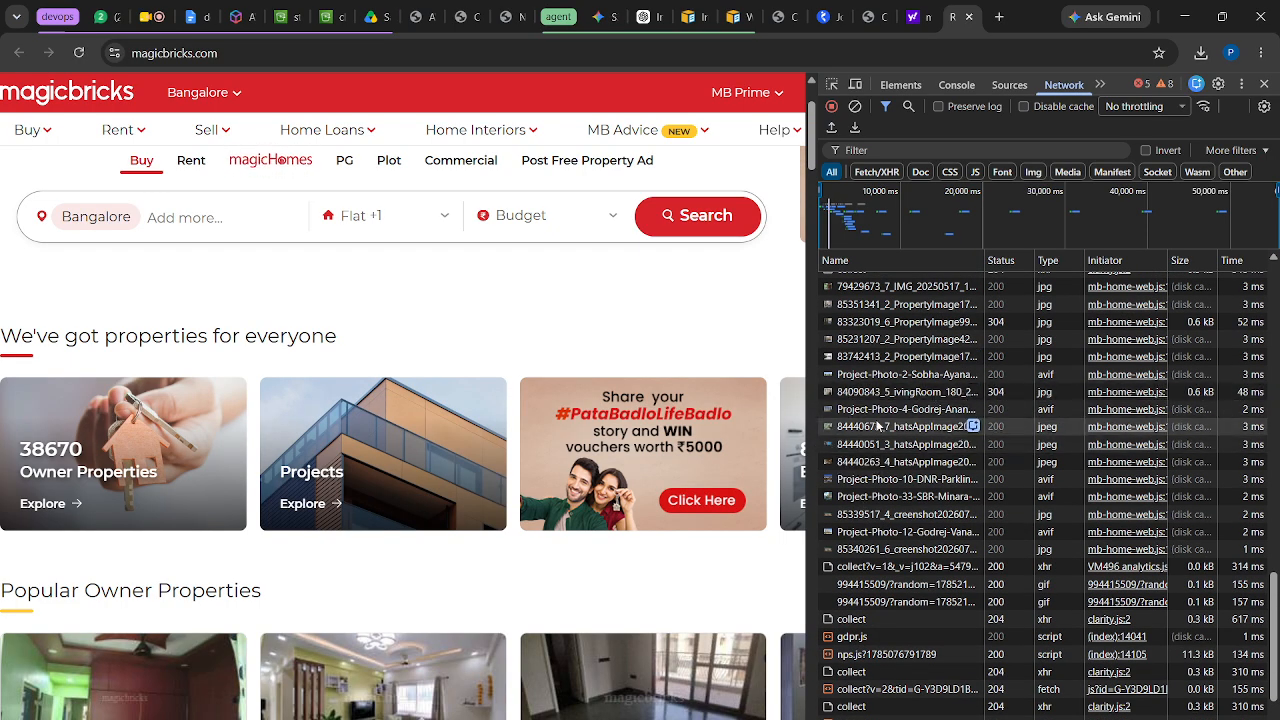
{"action": "scroll", "coordinate": [885, 422], "scroll_direction": "up", "scroll_amount": 5}
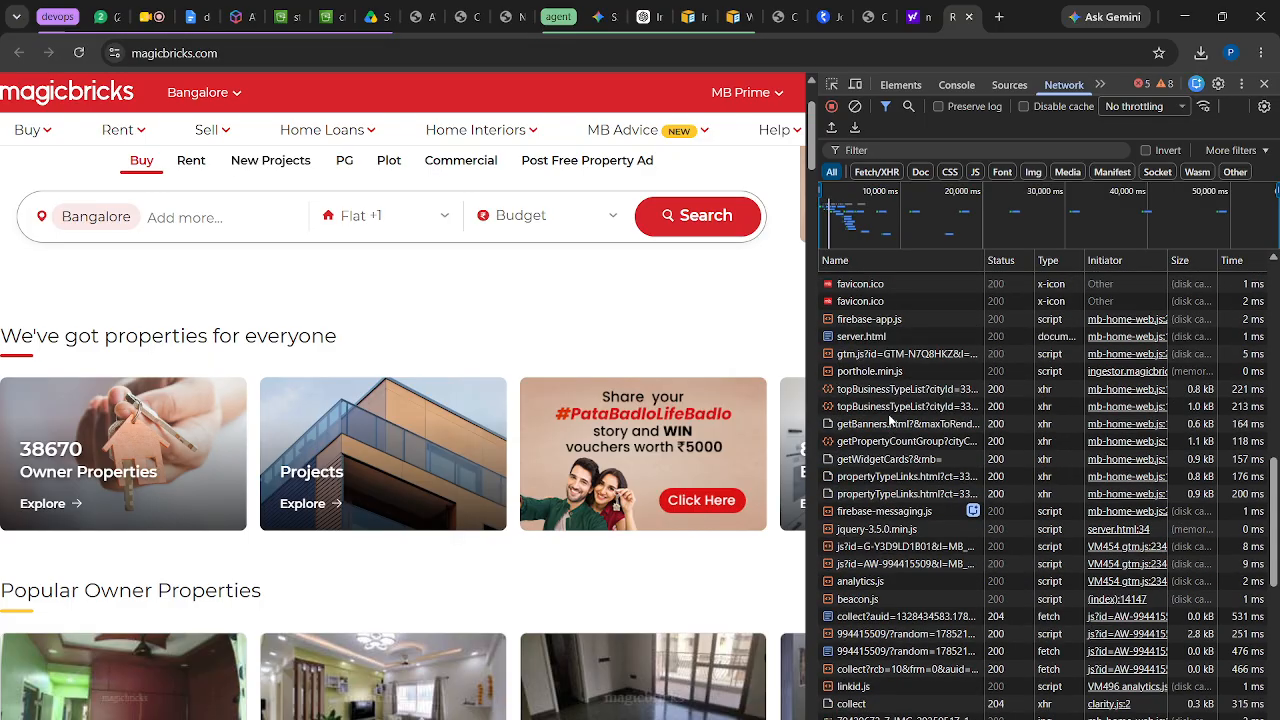
{"action": "scroll", "coordinate": [890, 420], "scroll_direction": "up", "scroll_amount": 3}
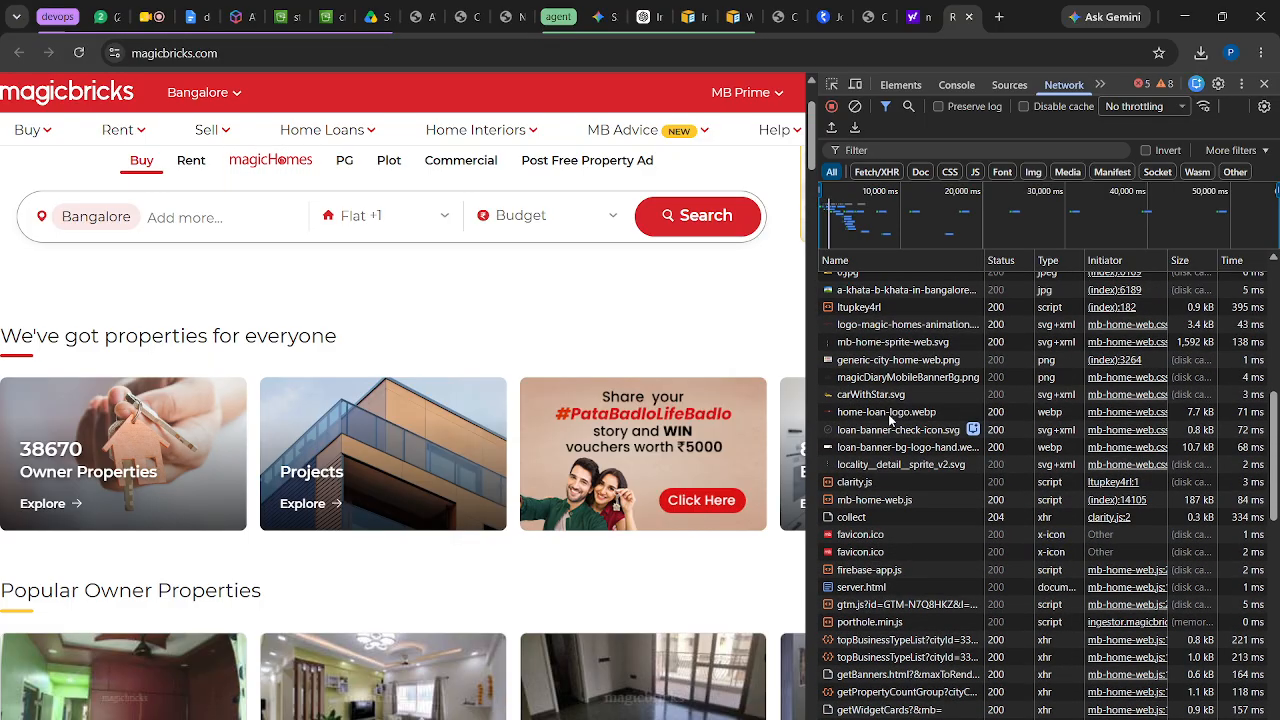
{"action": "scroll", "coordinate": [890, 420], "scroll_direction": "up", "scroll_amount": 2}
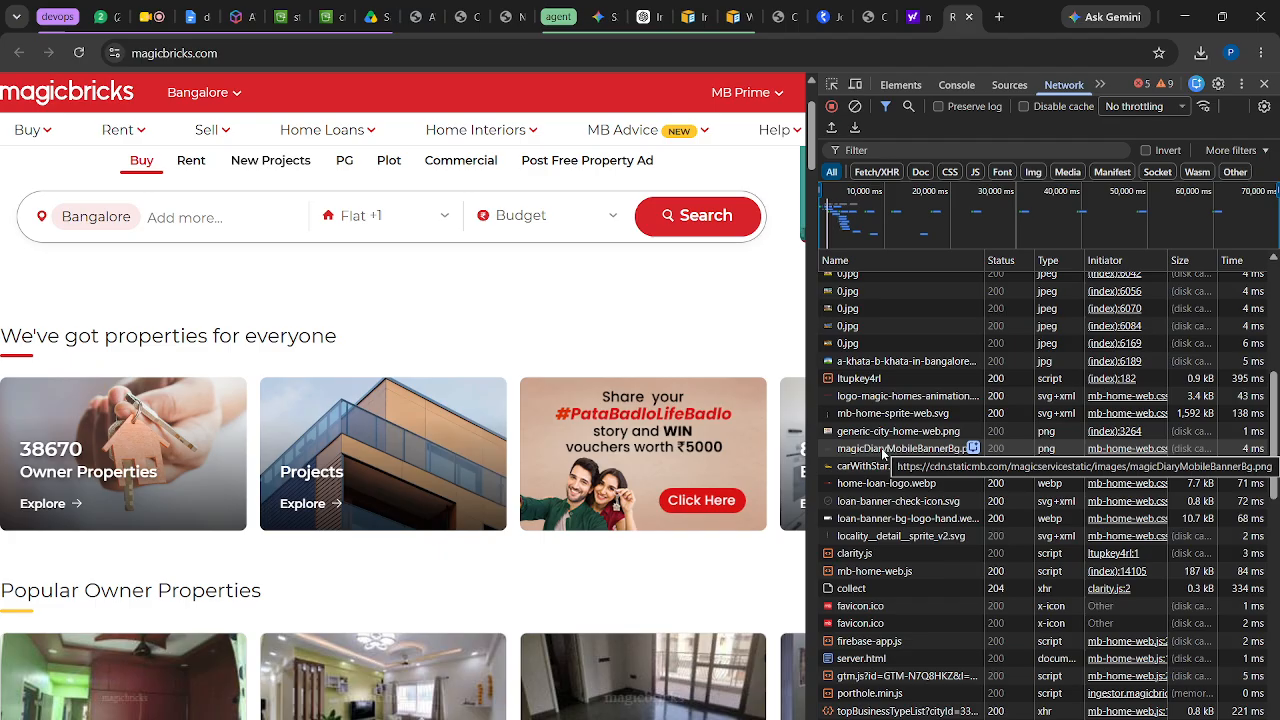
Open the request details of generic-city-home-web.png and examine its request URL, request method and referrer policy
{"action": "left_click", "coordinate": [913, 432]}
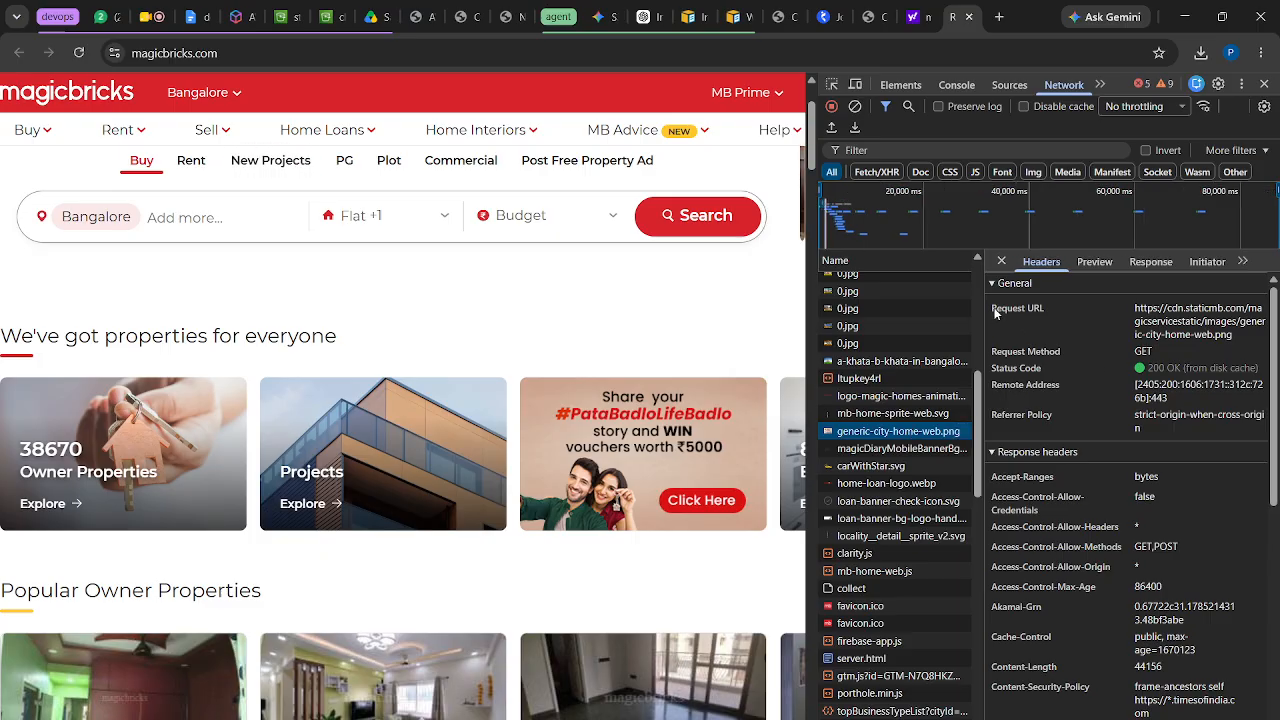
{"action": "left_click_drag", "start_coordinate": [993, 309], "coordinate": [1057, 312]}
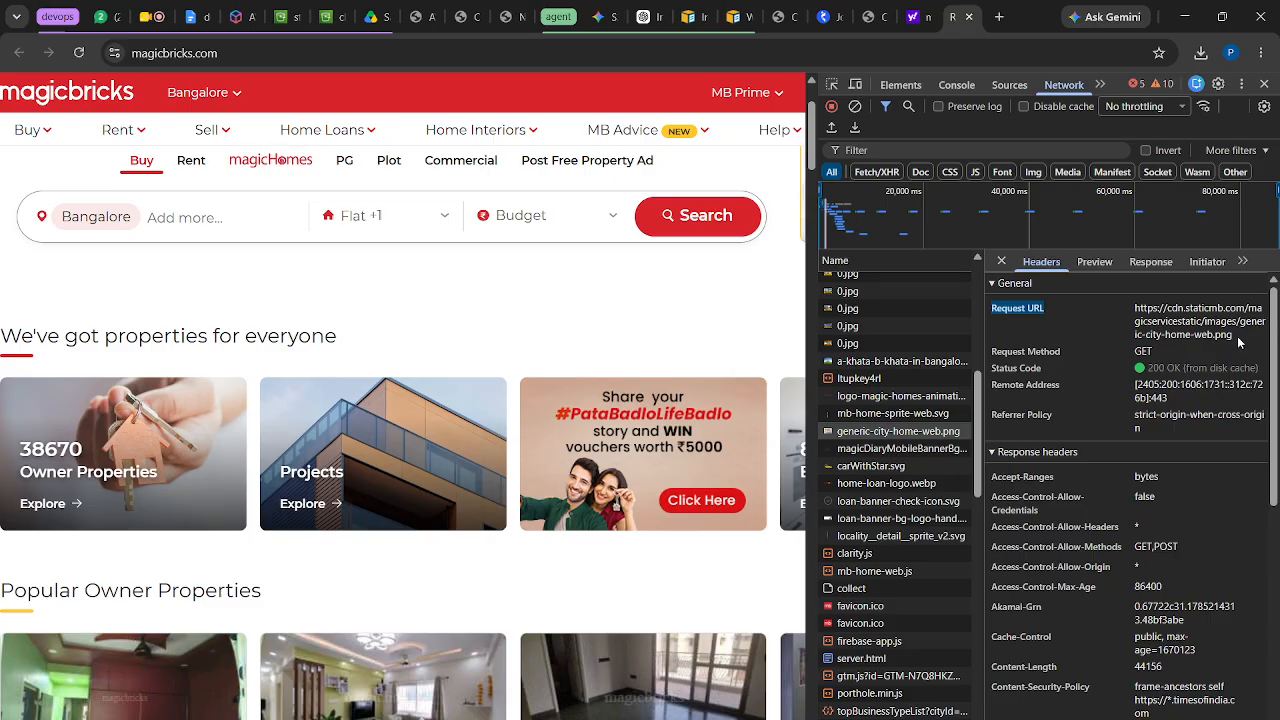
{"action": "left_click_drag", "start_coordinate": [1242, 338], "coordinate": [1137, 308]}
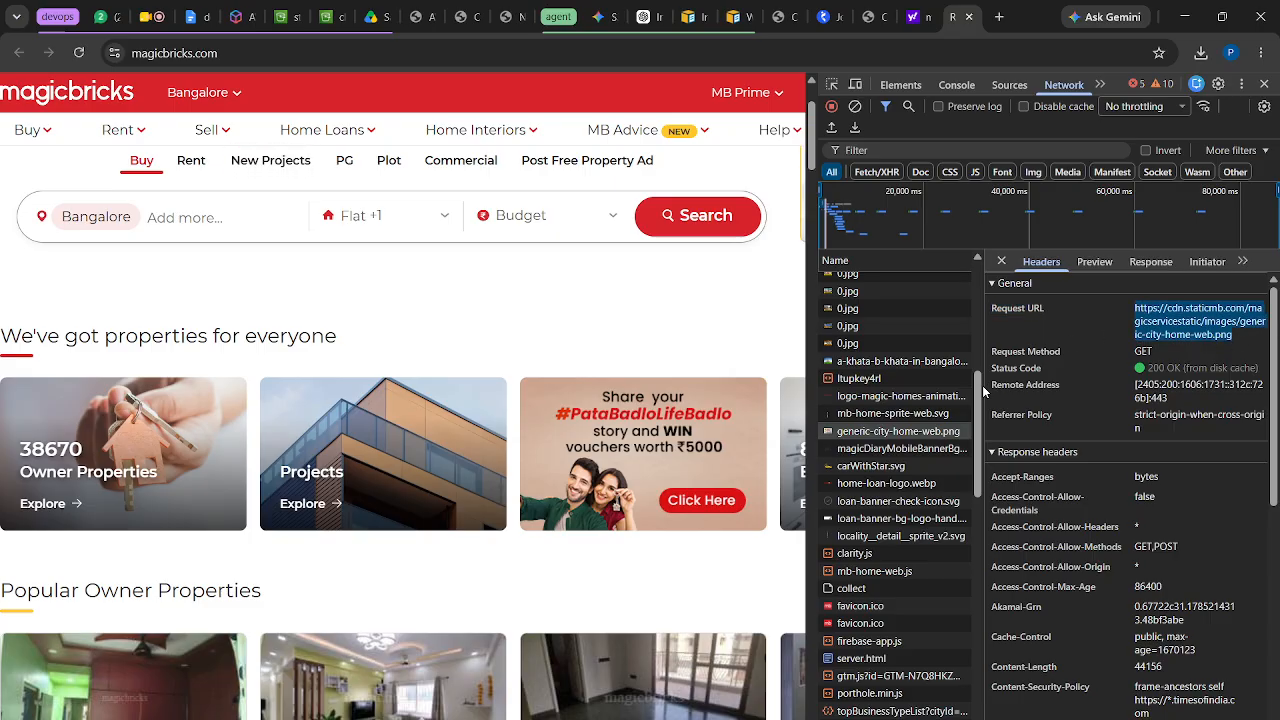
{"action": "left_click_drag", "start_coordinate": [1162, 356], "coordinate": [1057, 351]}
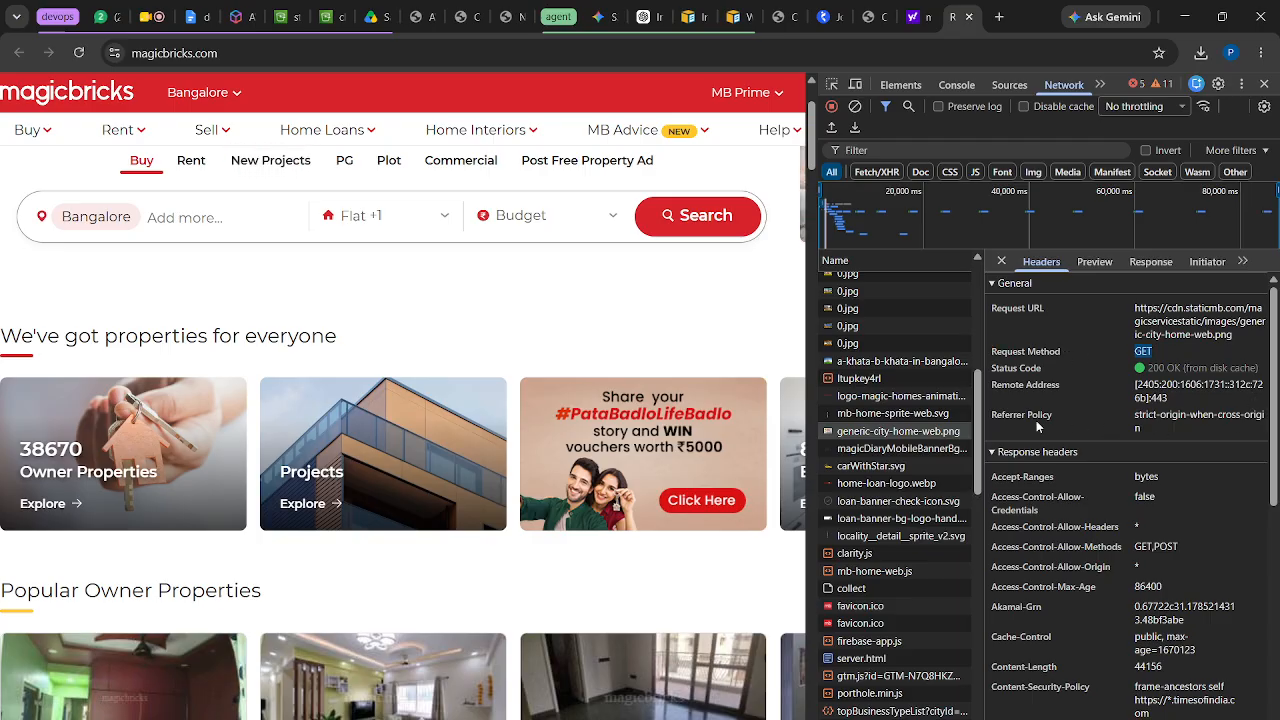
{"action": "left_click_drag", "start_coordinate": [1146, 416], "coordinate": [1268, 424]}
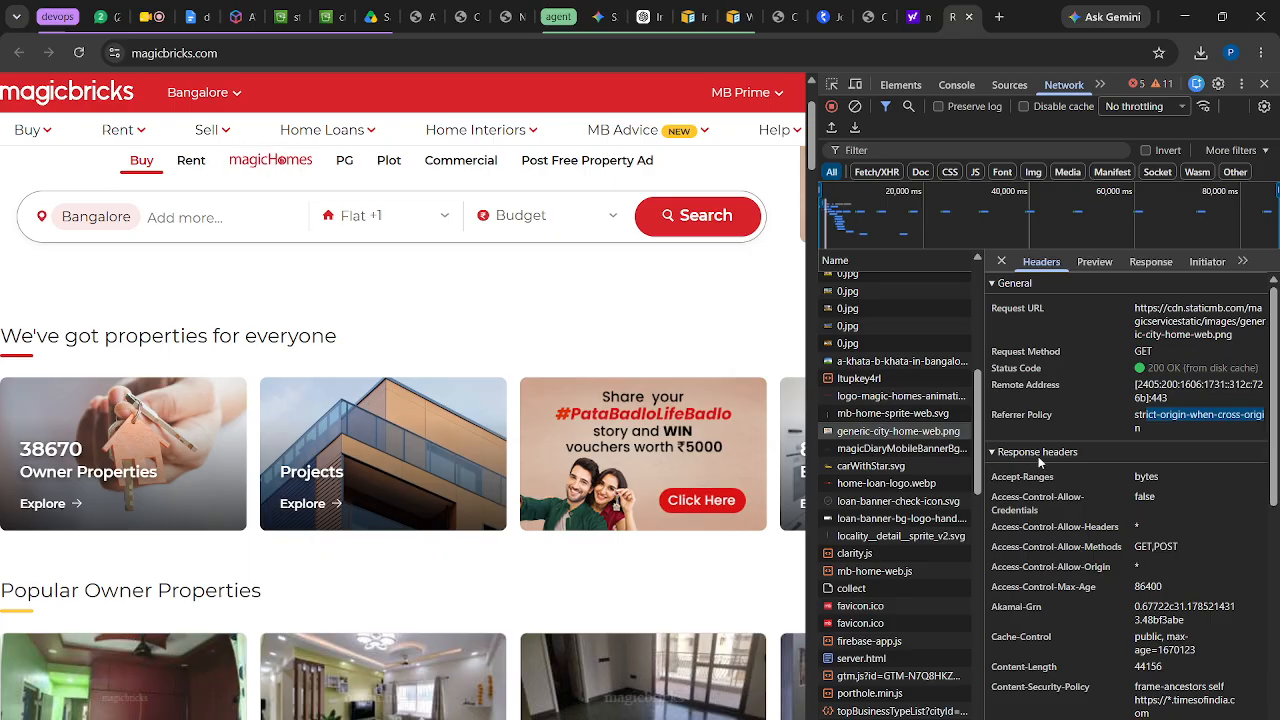
View the preview, response data and request initiator chain of generic-city-home-web.png
{"action": "left_click", "coordinate": [1245, 265]}
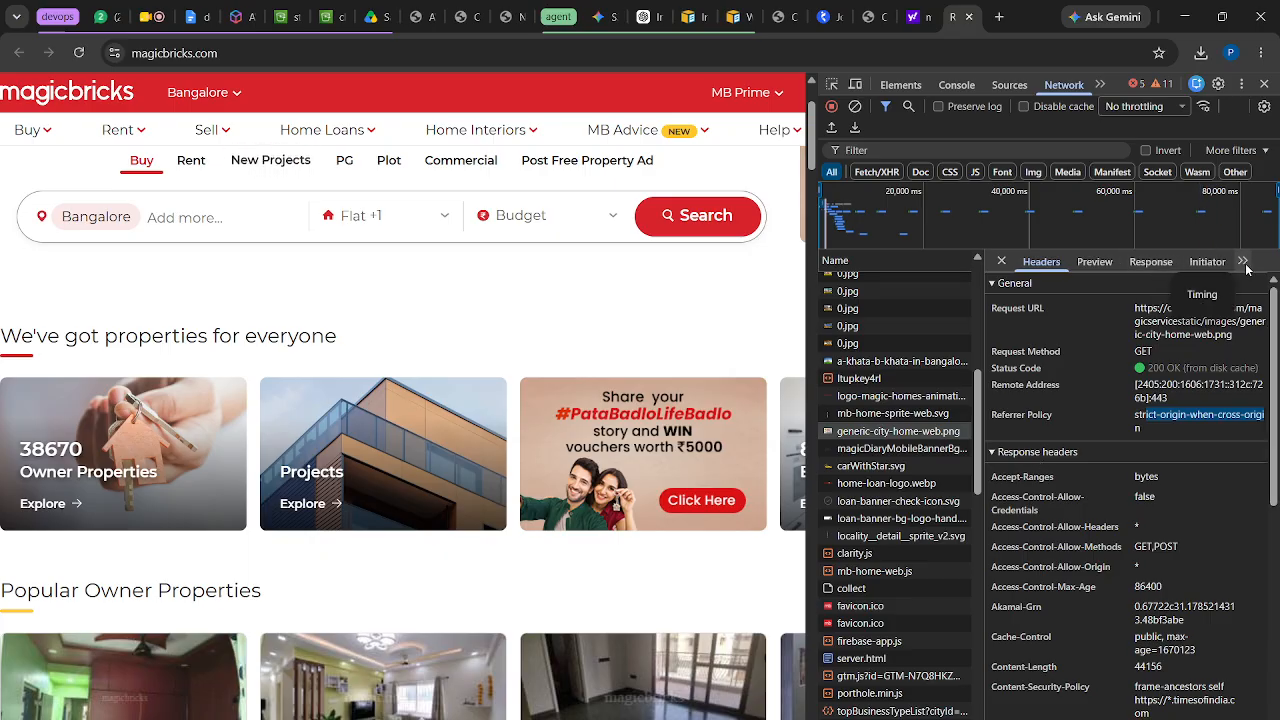
{"action": "left_click", "coordinate": [1097, 266]}
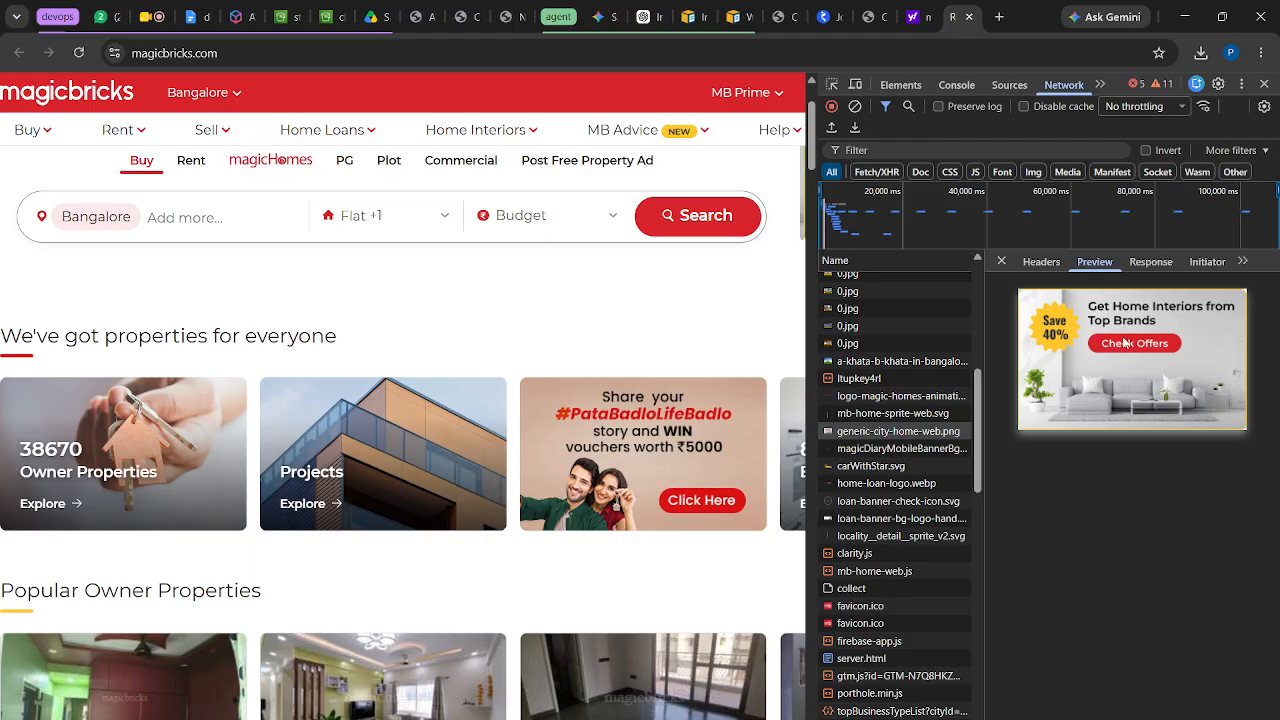
{"action": "left_click", "coordinate": [1152, 263]}
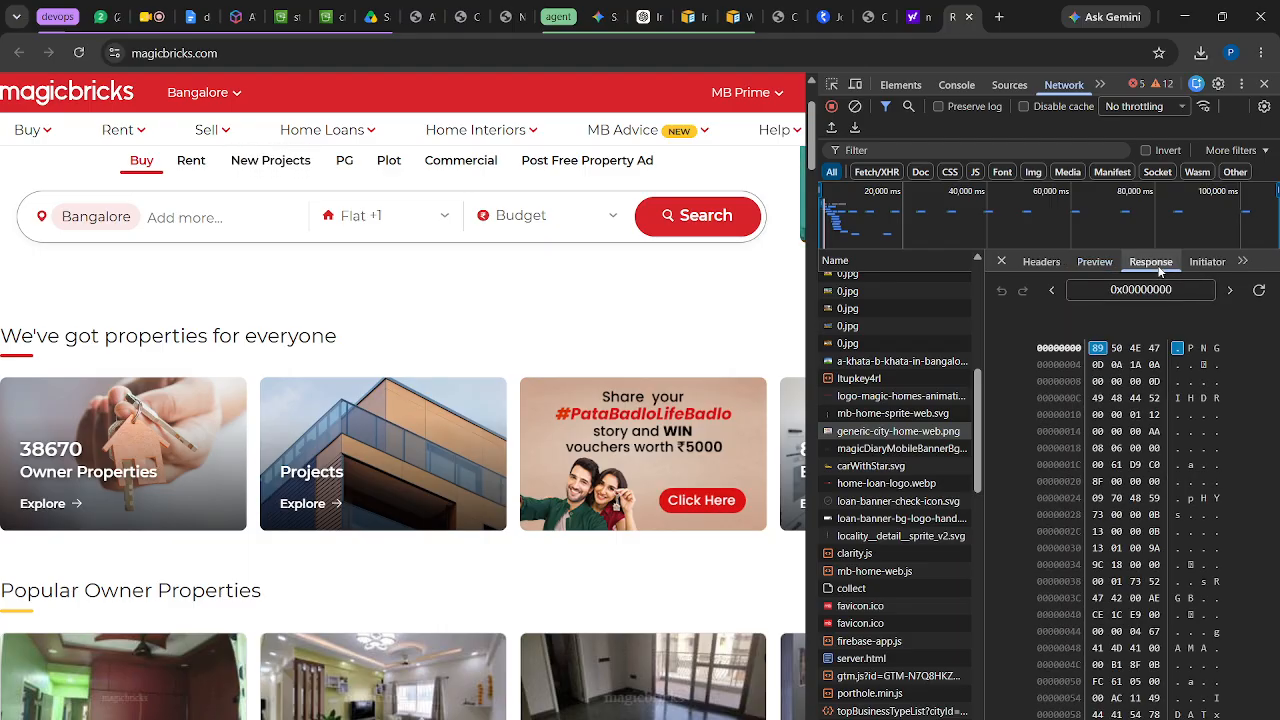
{"action": "left_click", "coordinate": [1207, 264]}
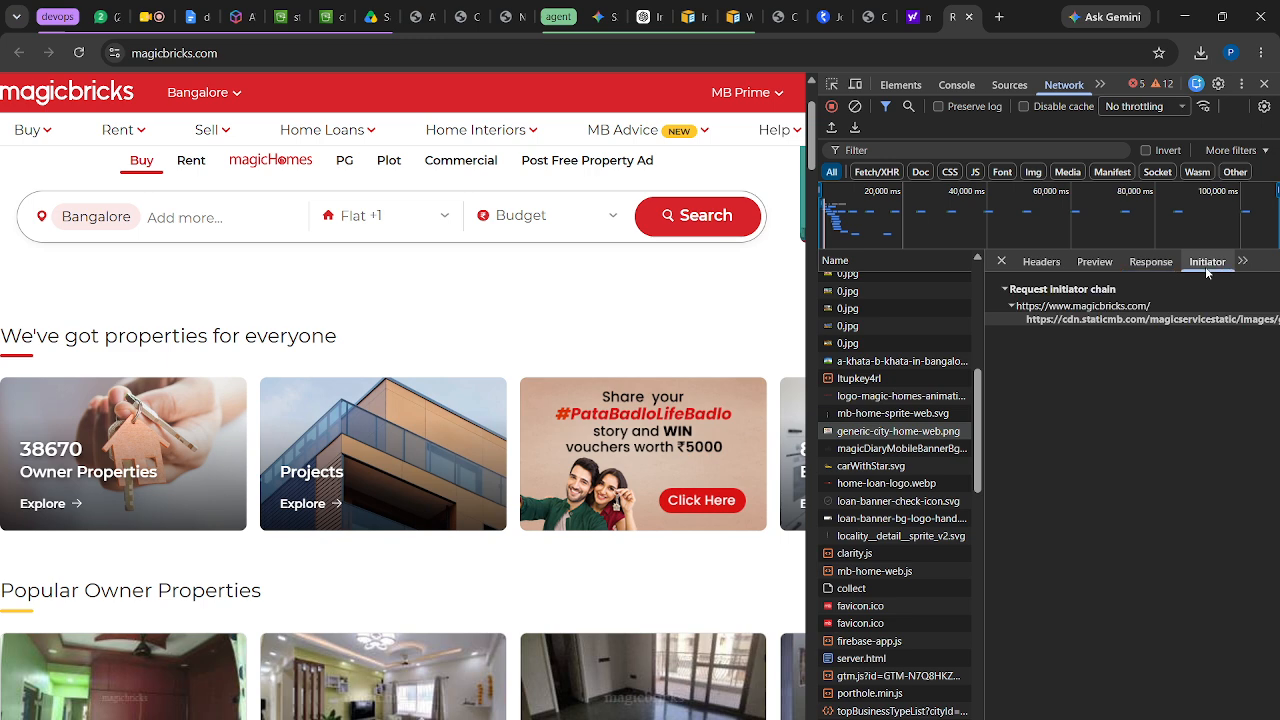
{"action": "scroll", "coordinate": [1174, 371], "scroll_direction": "right", "scroll_amount": 3}
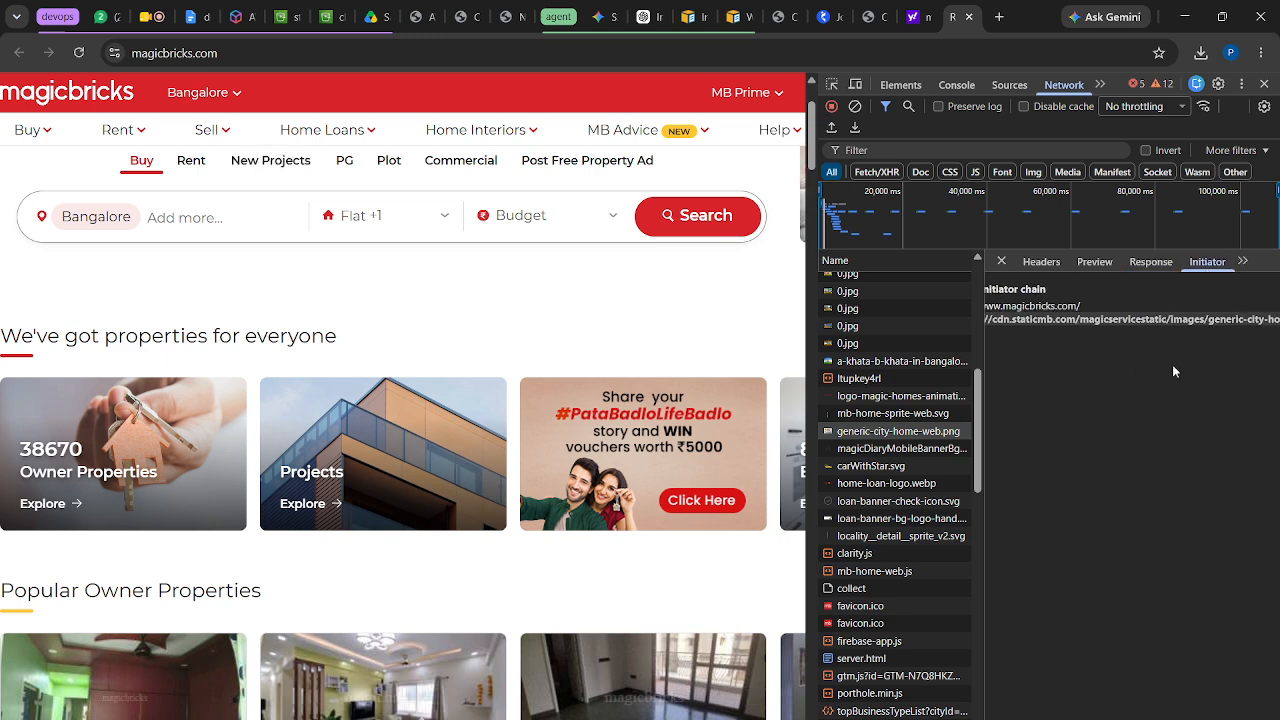
{"action": "scroll", "coordinate": [1174, 371], "scroll_direction": "left", "scroll_amount": 3}
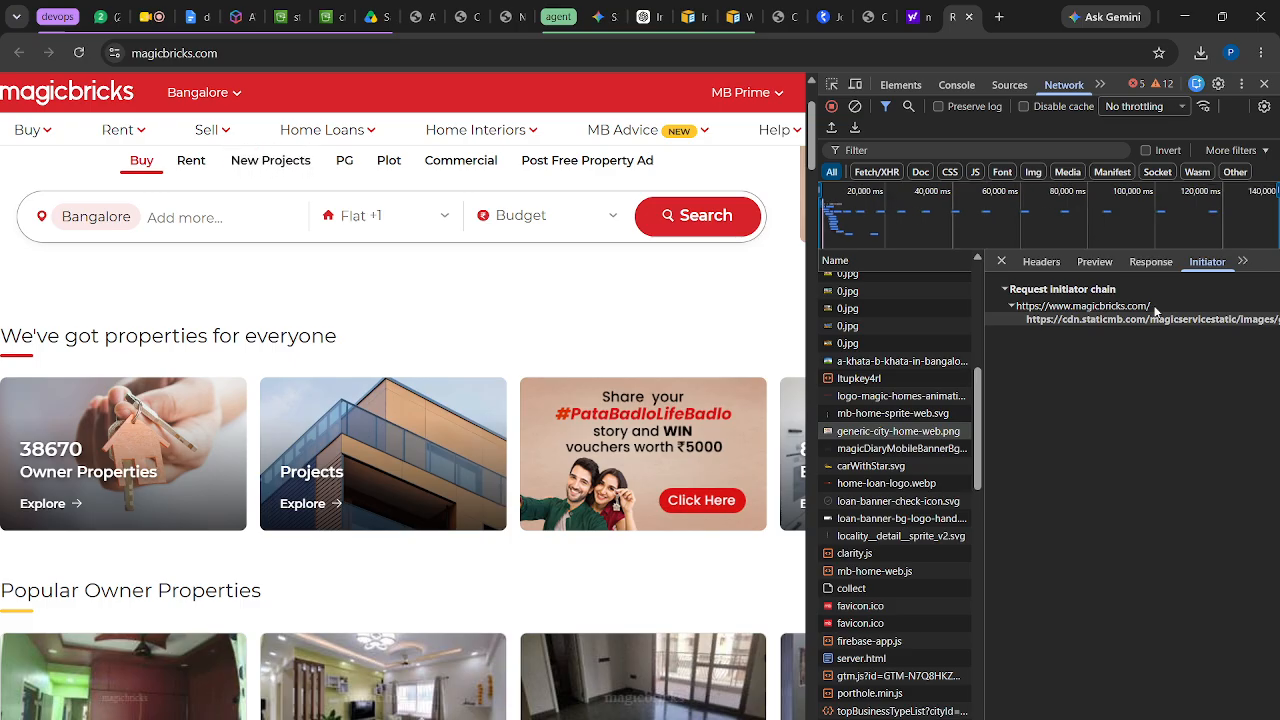
Return to the headers of generic-city-home-web.png and examine its Access-Control response headers
{"action": "left_click", "coordinate": [1037, 264]}
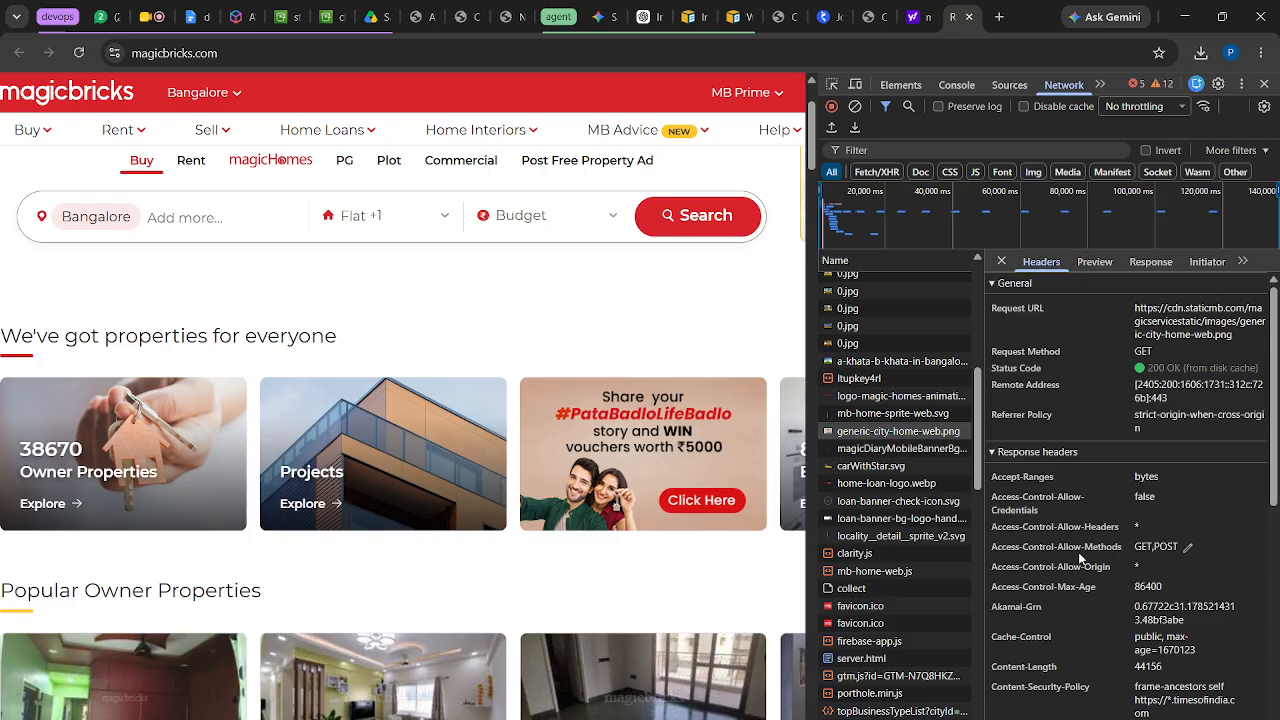
{"action": "scroll", "coordinate": [1080, 555], "scroll_direction": "down", "scroll_amount": 2}
{"action": "scroll", "coordinate": [1078, 552], "scroll_direction": "up", "scroll_amount": 2}
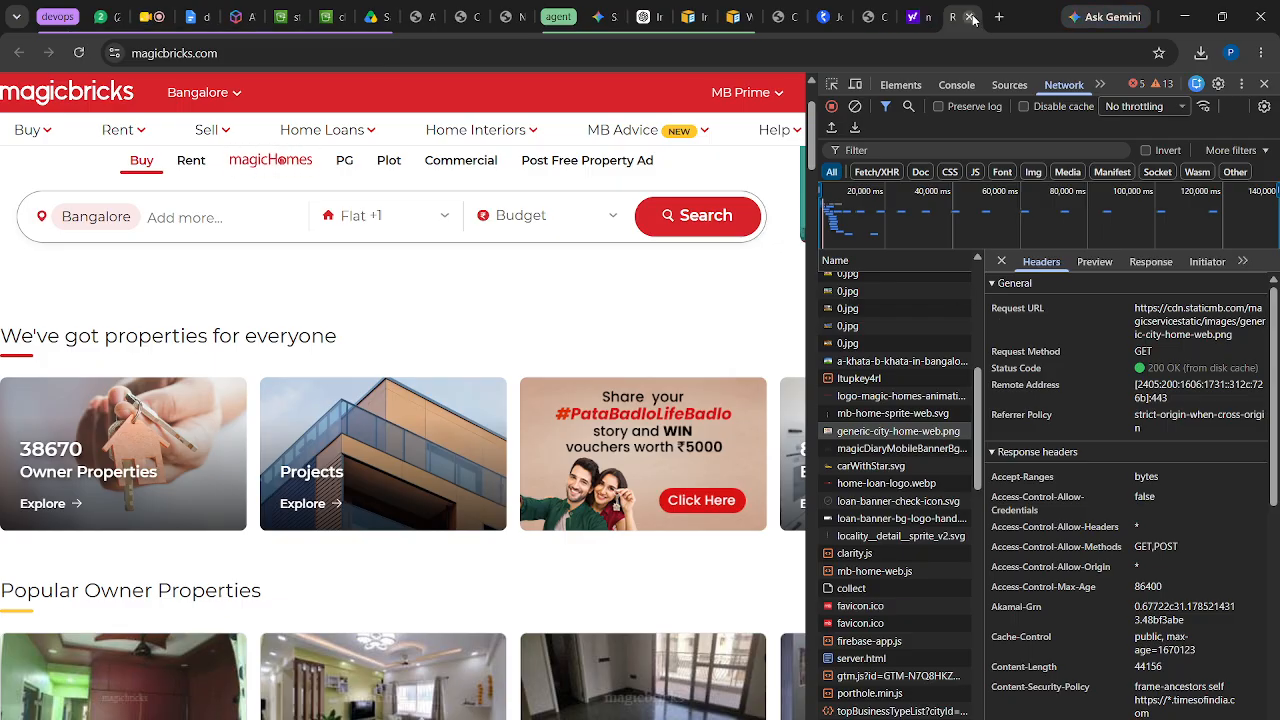
Return to the static-cors-origin testing page, and switch to the Google Drive mind map showing the CORS rule JSON
{"action": "left_click", "coordinate": [825, 17]}
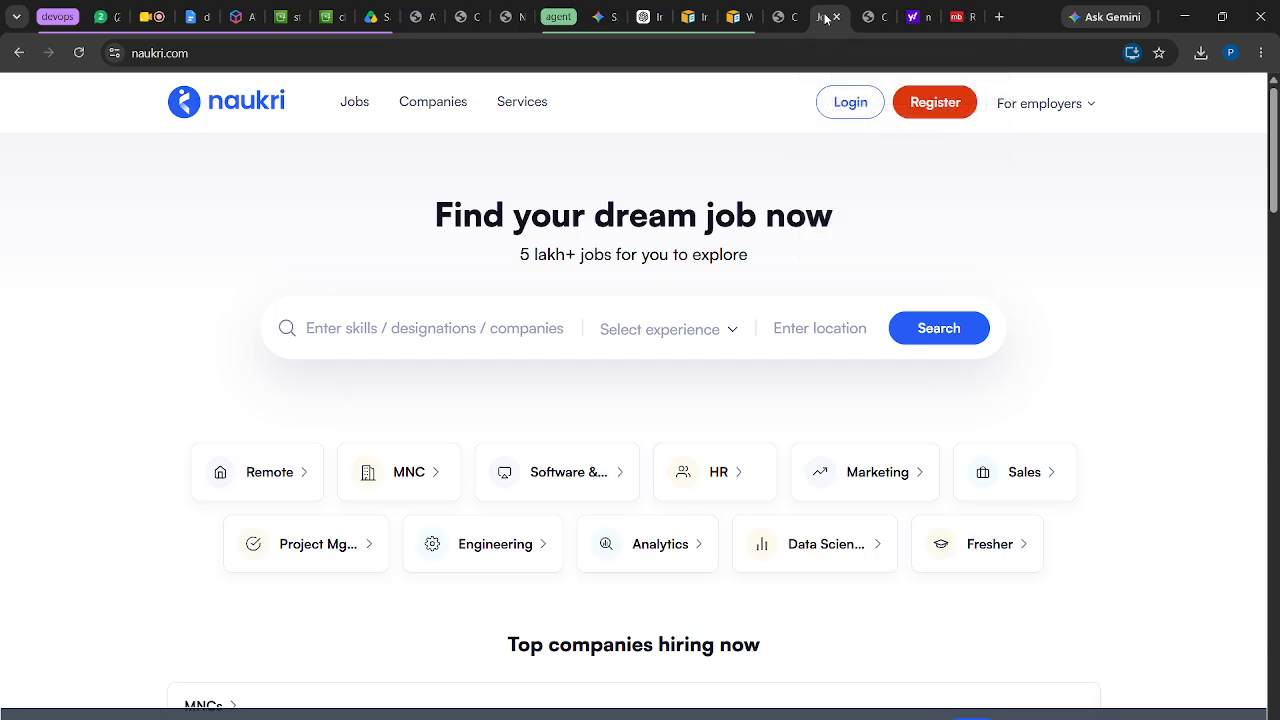
{"action": "left_click", "coordinate": [784, 17]}
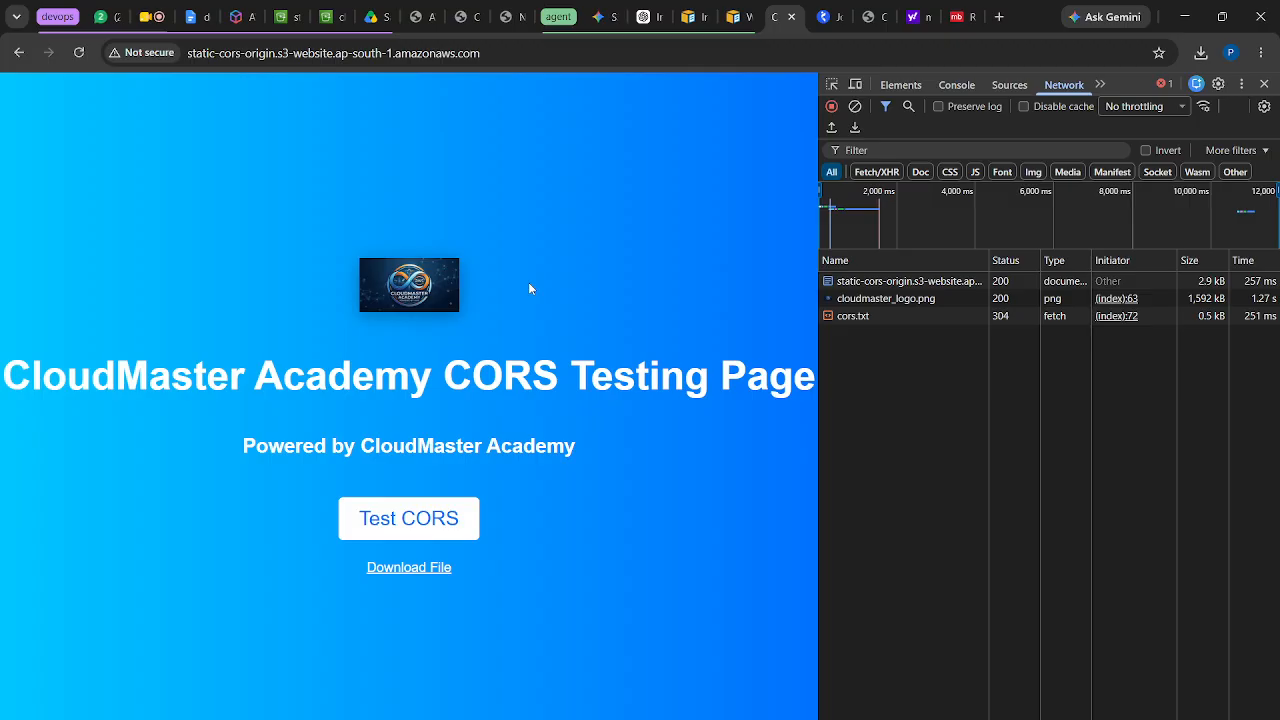
{"action": "left_click", "coordinate": [368, 17]}
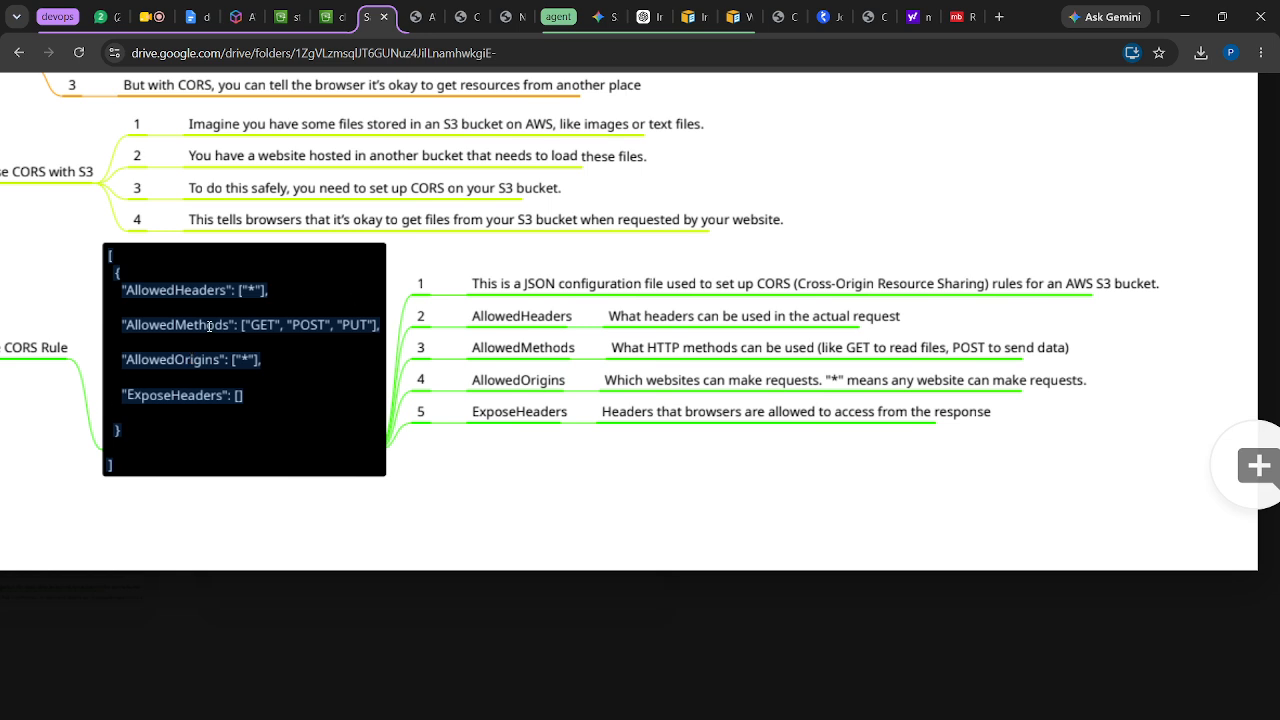
Revisit the MagicBricks request headers and the cloudmaster_logo.png object, and return to the overview of the static-cors-origin bucket's properties
{"action": "left_click", "coordinate": [963, 17]}
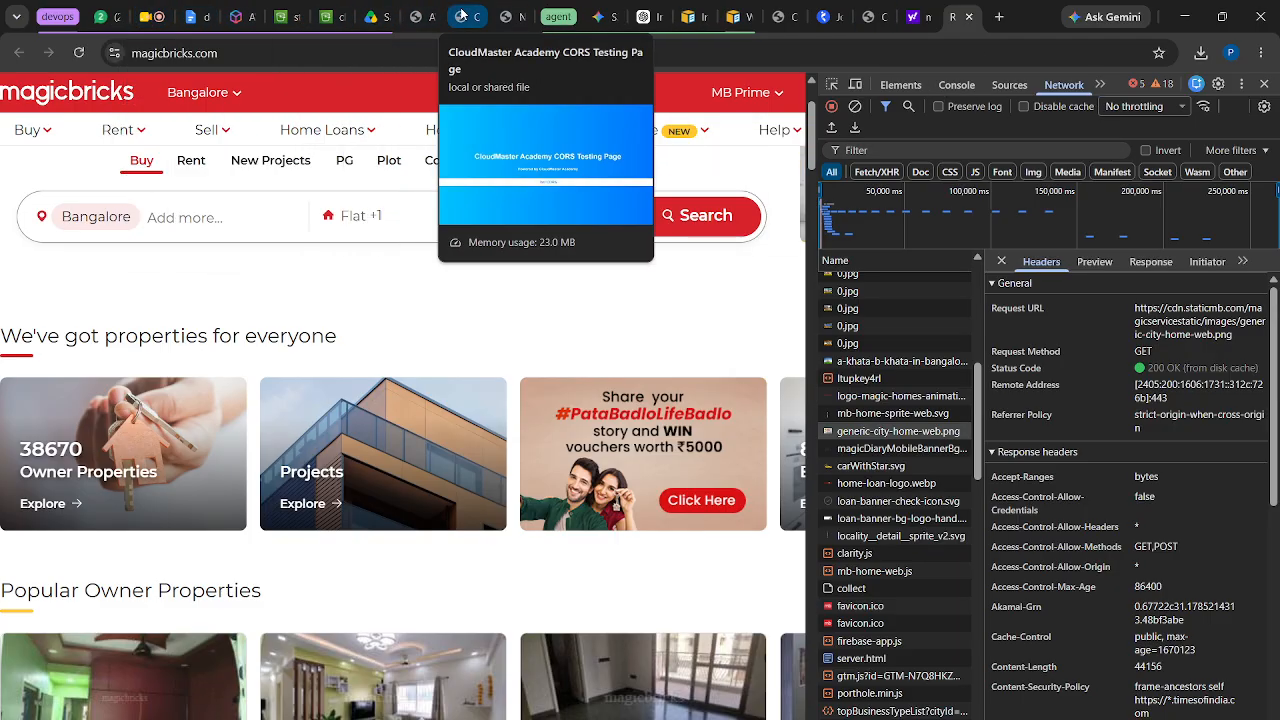
{"action": "left_click", "coordinate": [328, 16]}
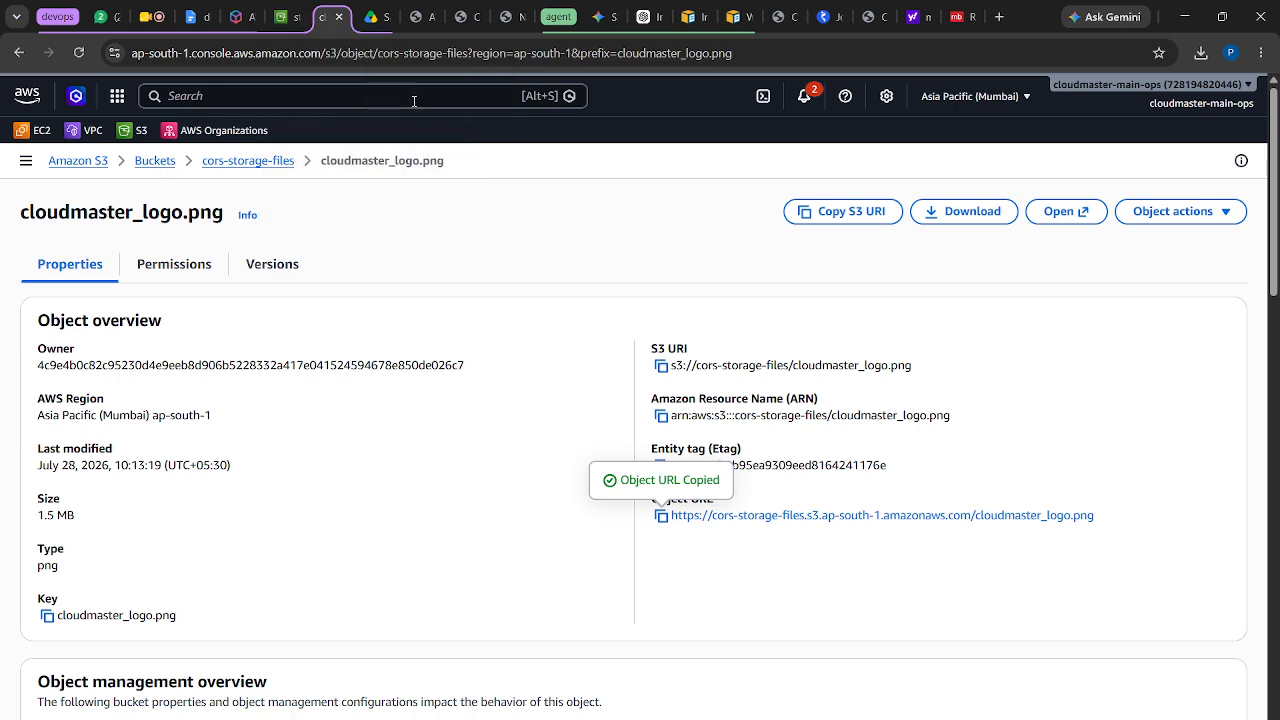
{"action": "left_click", "coordinate": [285, 16]}
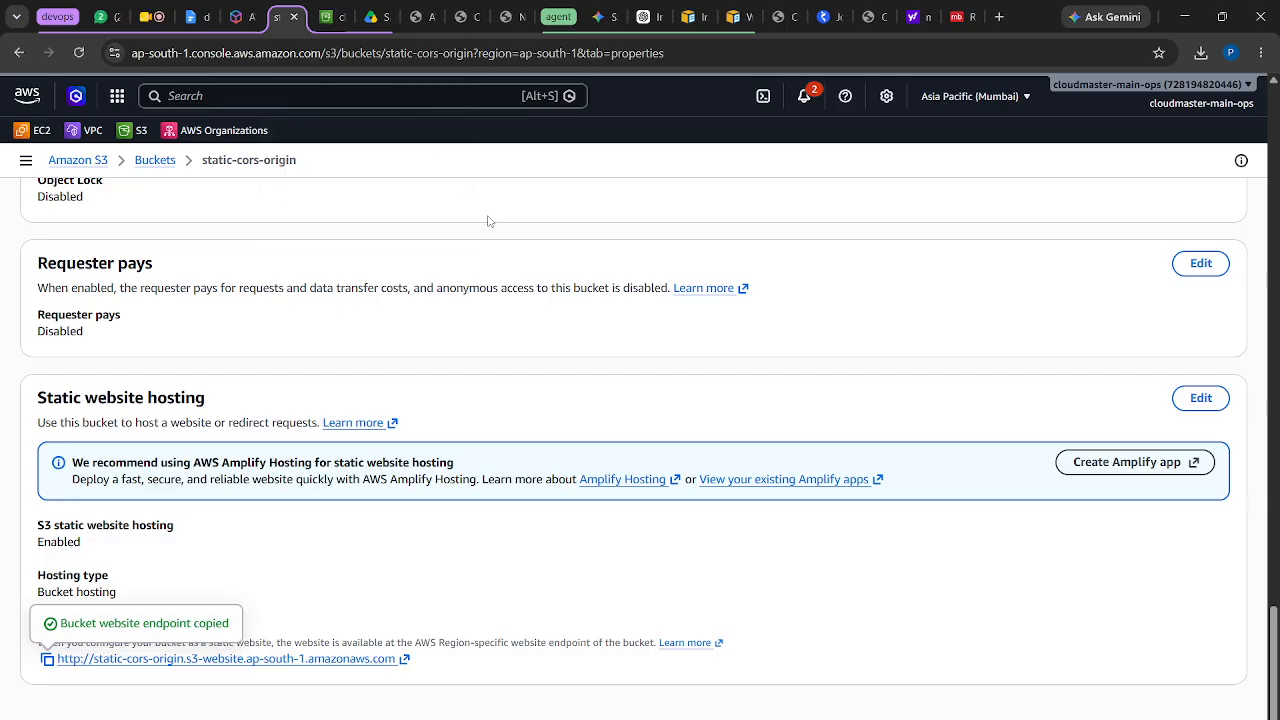
{"action": "scroll", "coordinate": [574, 266], "scroll_direction": "up", "scroll_amount": 7}
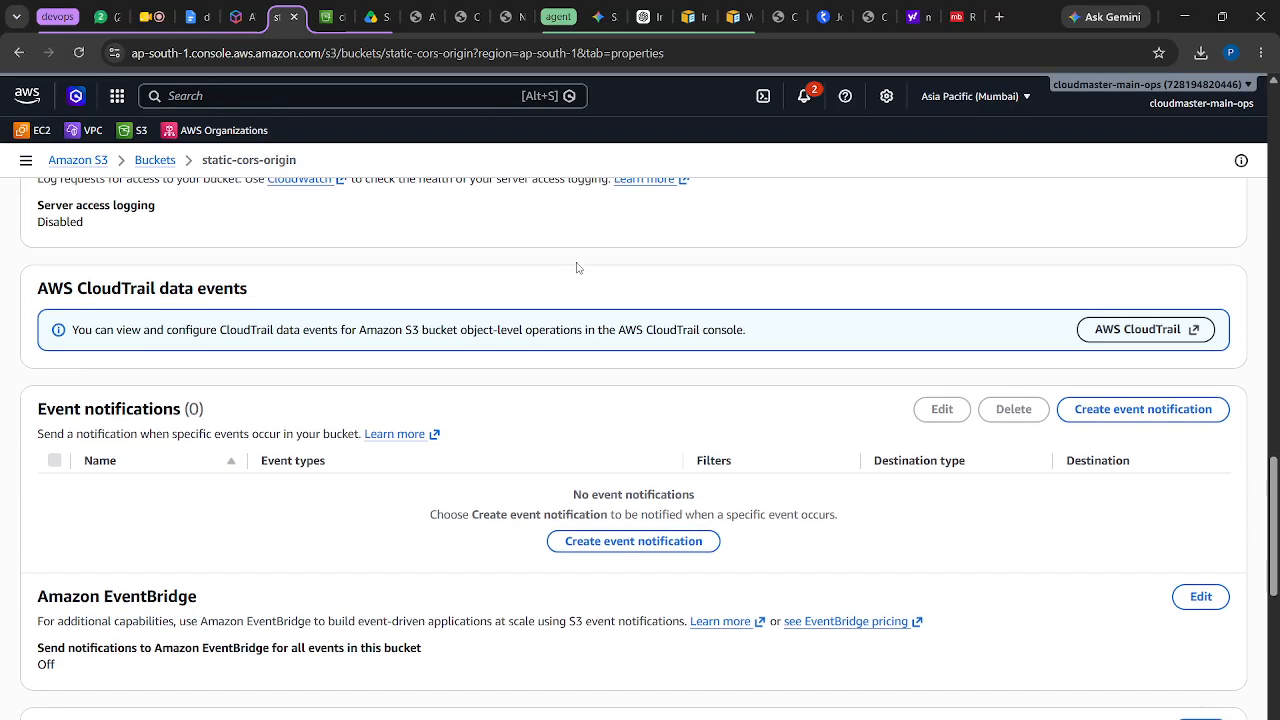
{"action": "scroll", "coordinate": [576, 267], "scroll_direction": "up", "scroll_amount": 15}
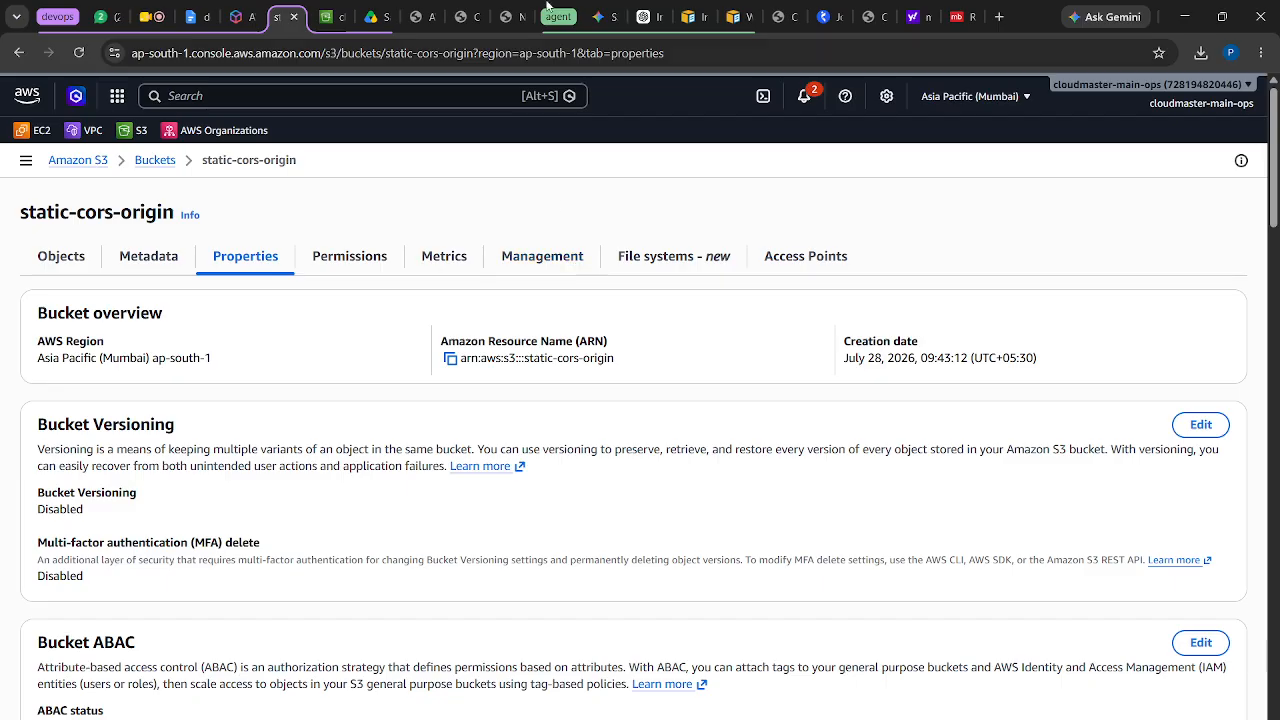
{"action": "mouse_move", "coordinate": [551, 17]}
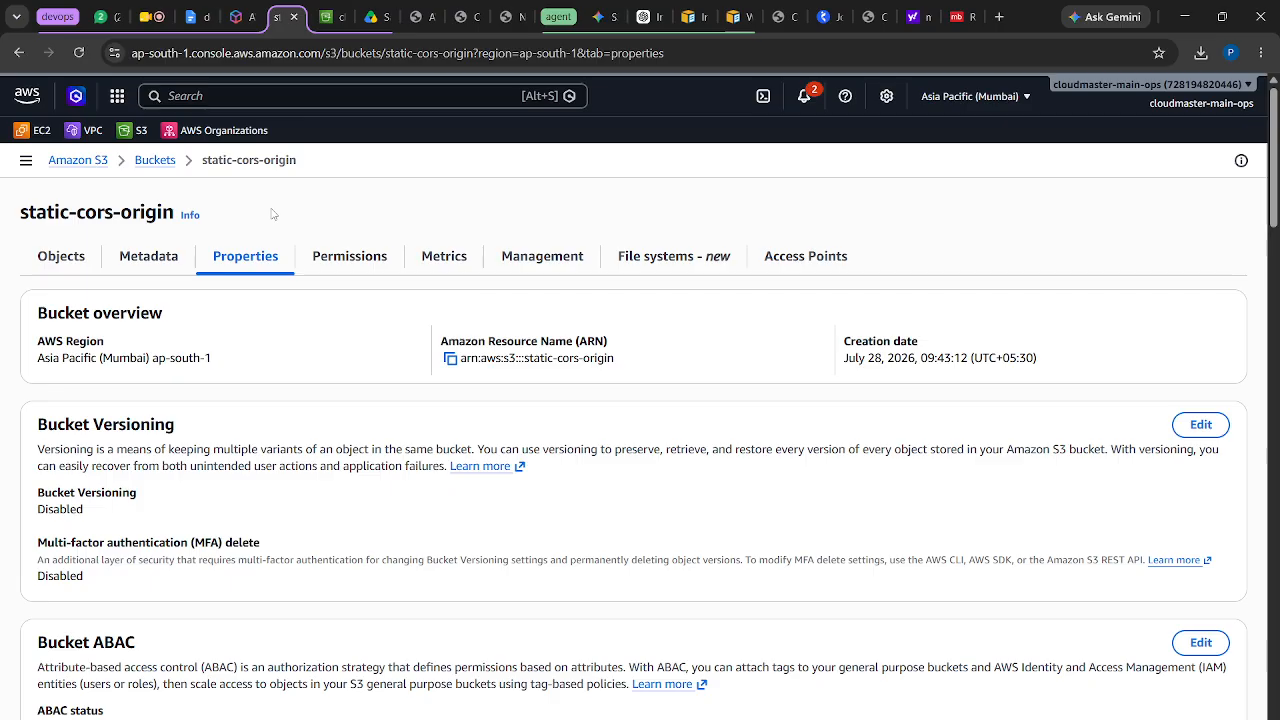
Check the permissions of the static-cors-origin bucket, and review its properties through to the static website hosting settings
{"action": "left_click", "coordinate": [364, 265]}
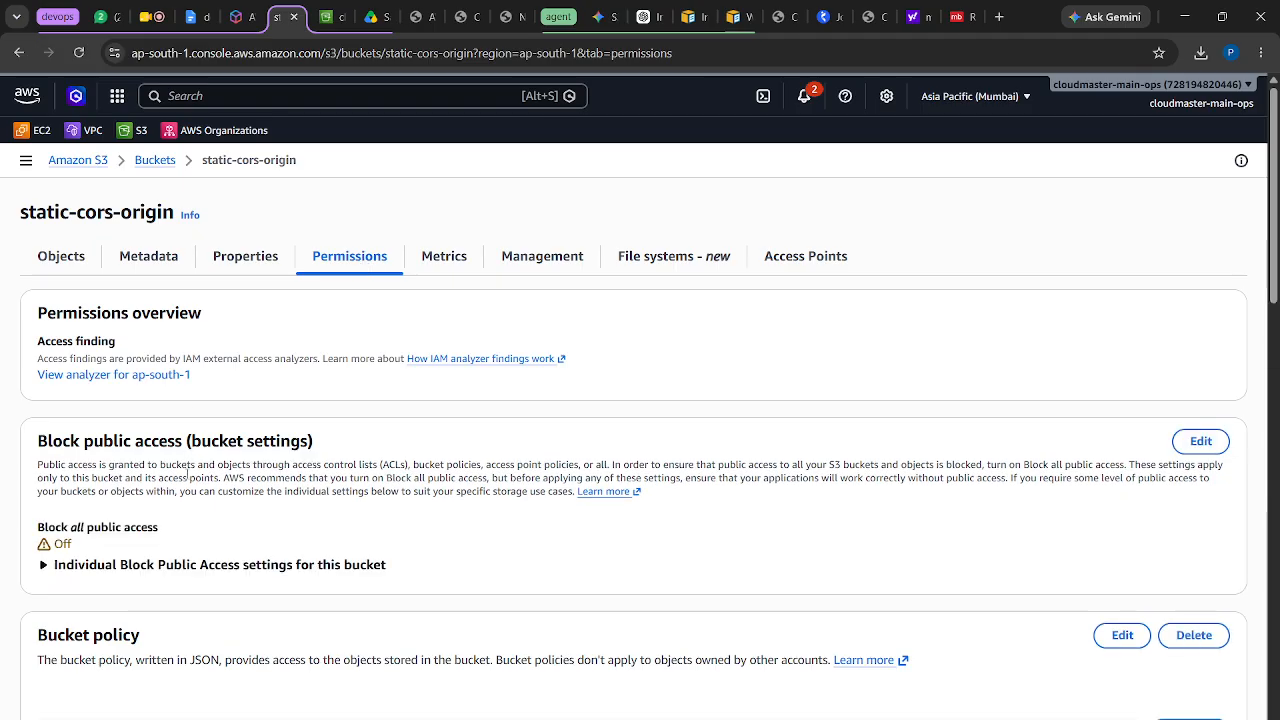
{"action": "scroll", "coordinate": [188, 476], "scroll_direction": "down", "scroll_amount": 4}
{"action": "scroll", "coordinate": [188, 476], "scroll_direction": "up", "scroll_amount": 4}
{"action": "left_click", "coordinate": [268, 257]}
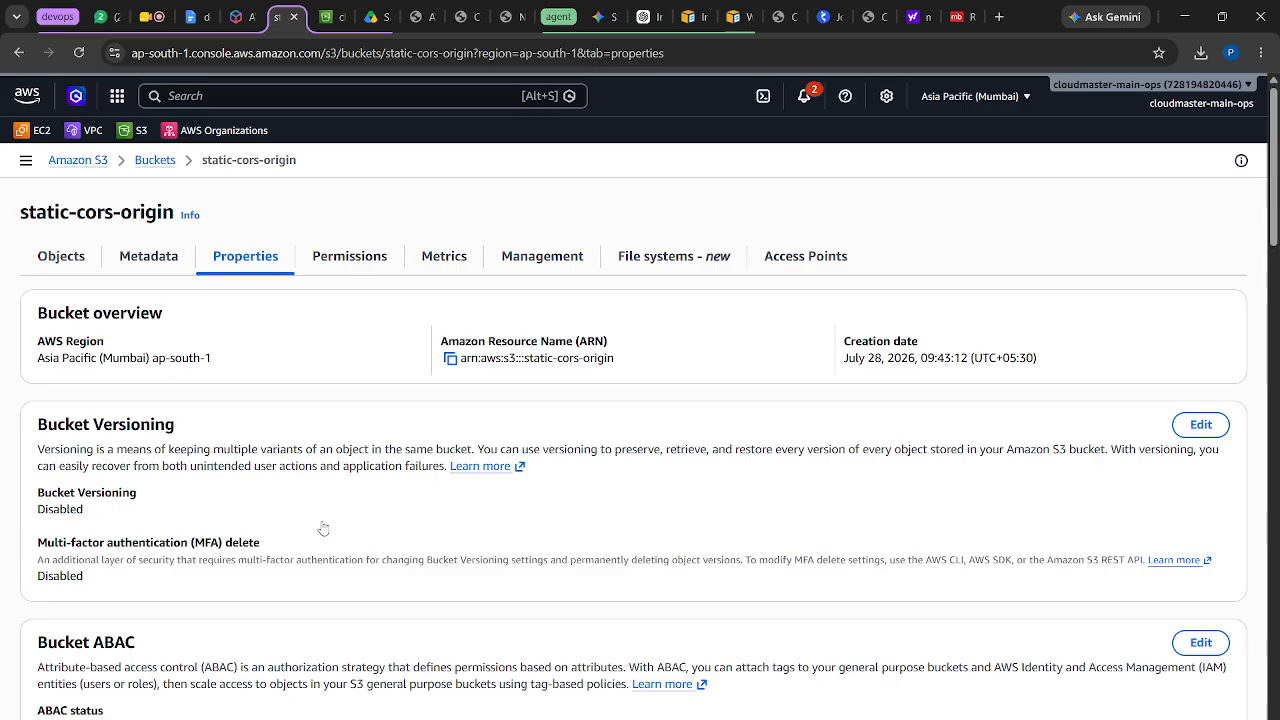
{"action": "scroll", "coordinate": [323, 528], "scroll_direction": "down", "scroll_amount": 10}
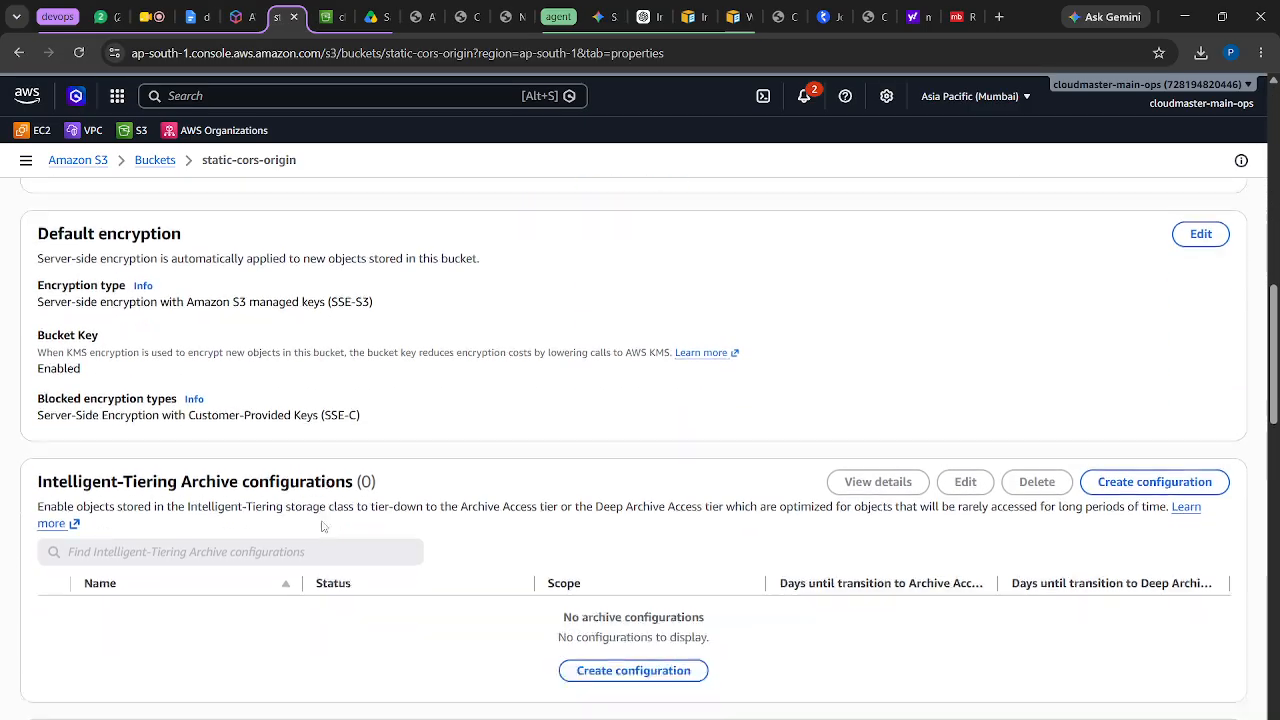
{"action": "scroll", "coordinate": [323, 527], "scroll_direction": "down", "scroll_amount": 10}
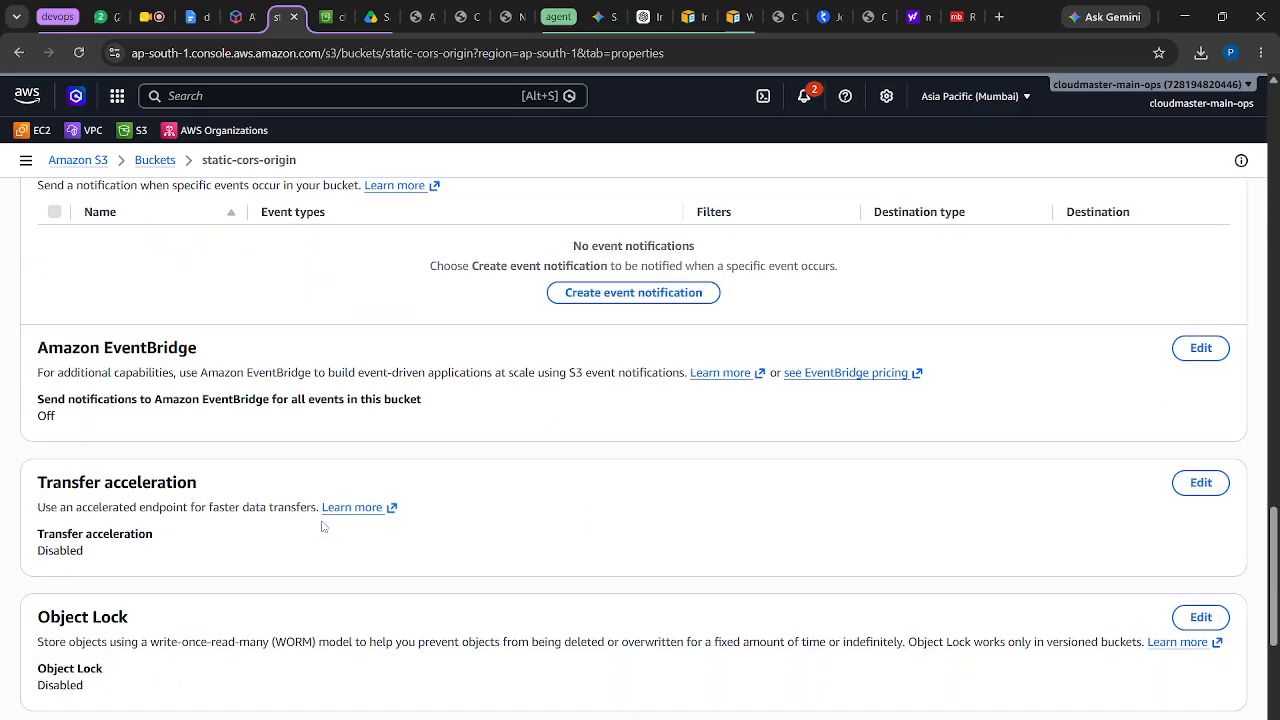
{"action": "scroll", "coordinate": [323, 527], "scroll_direction": "down", "scroll_amount": 5}
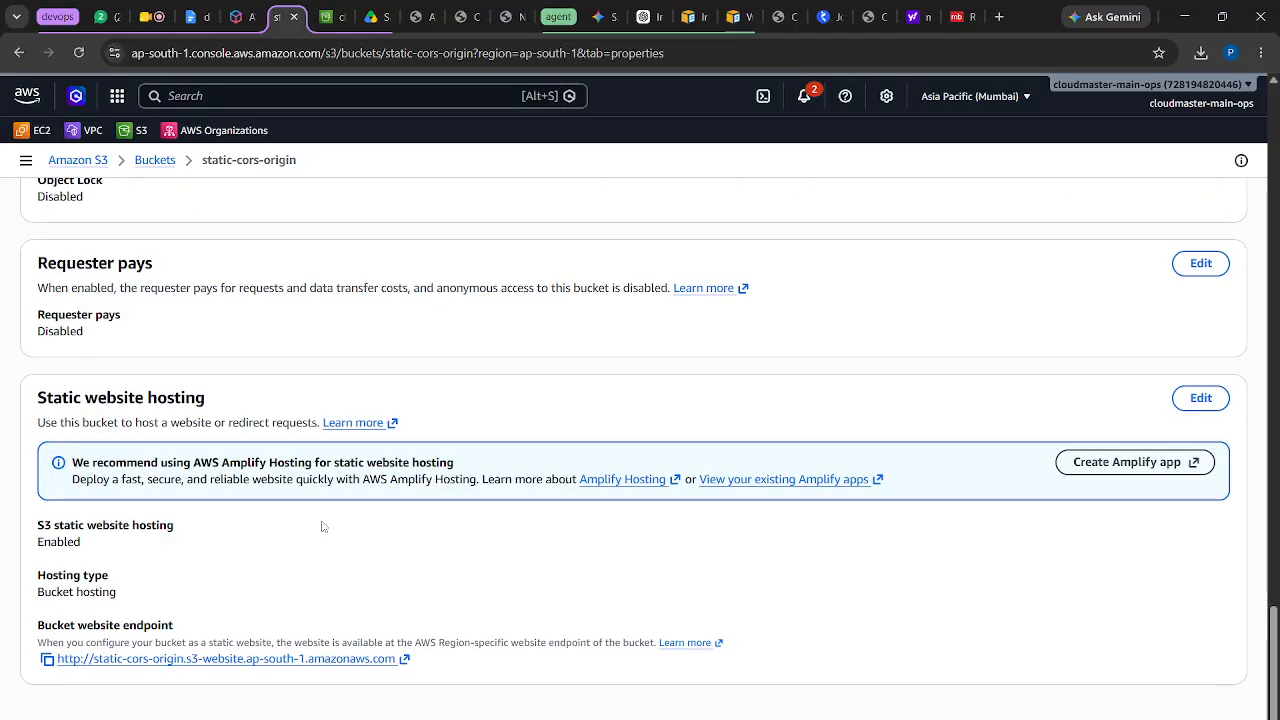
Open the management settings of the static-cors-origin bucket and examine its lifecycle and replication rules
{"action": "scroll", "coordinate": [323, 527], "scroll_direction": "up", "scroll_amount": 20}
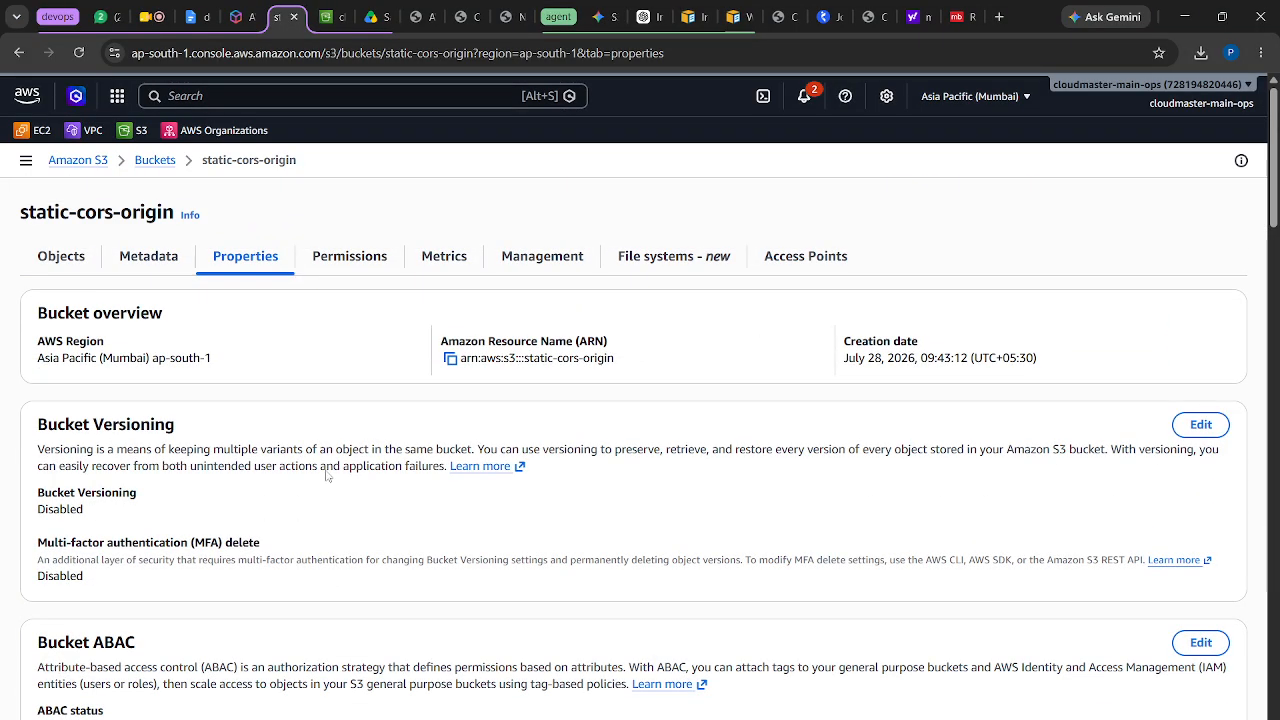
{"action": "left_click", "coordinate": [552, 257]}
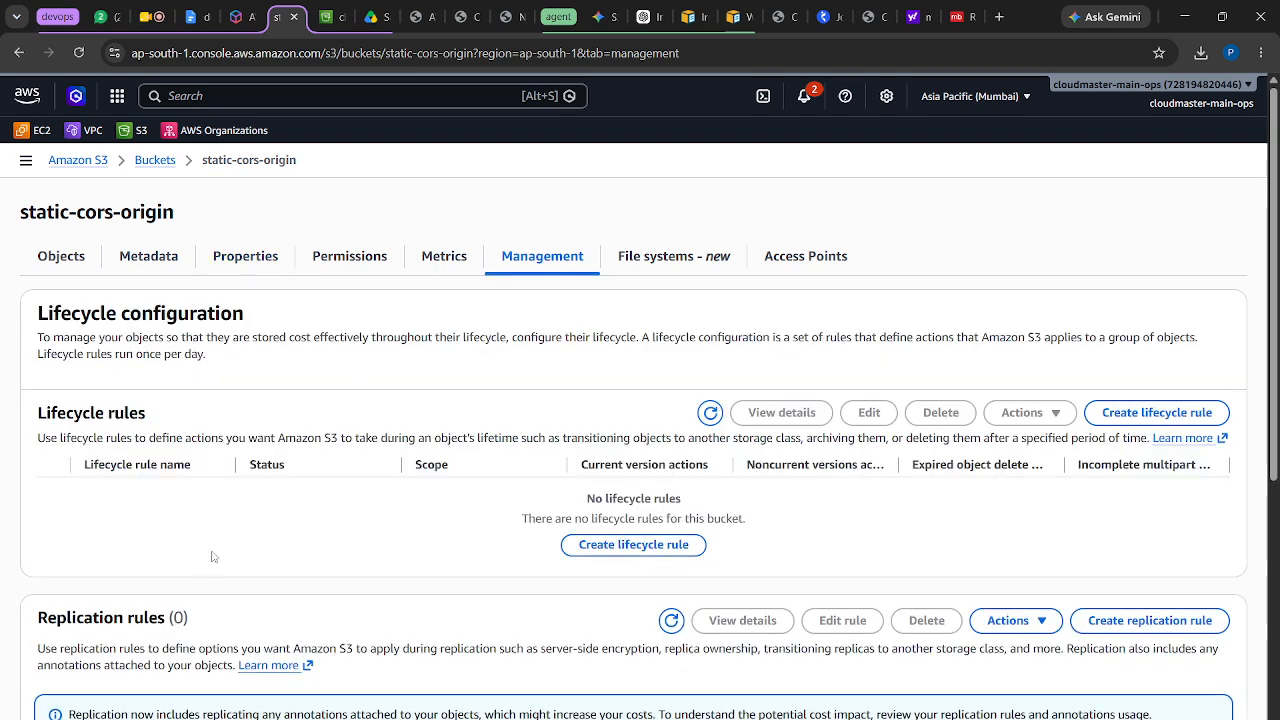
{"action": "scroll", "coordinate": [361, 516], "scroll_direction": "down", "scroll_amount": 3}
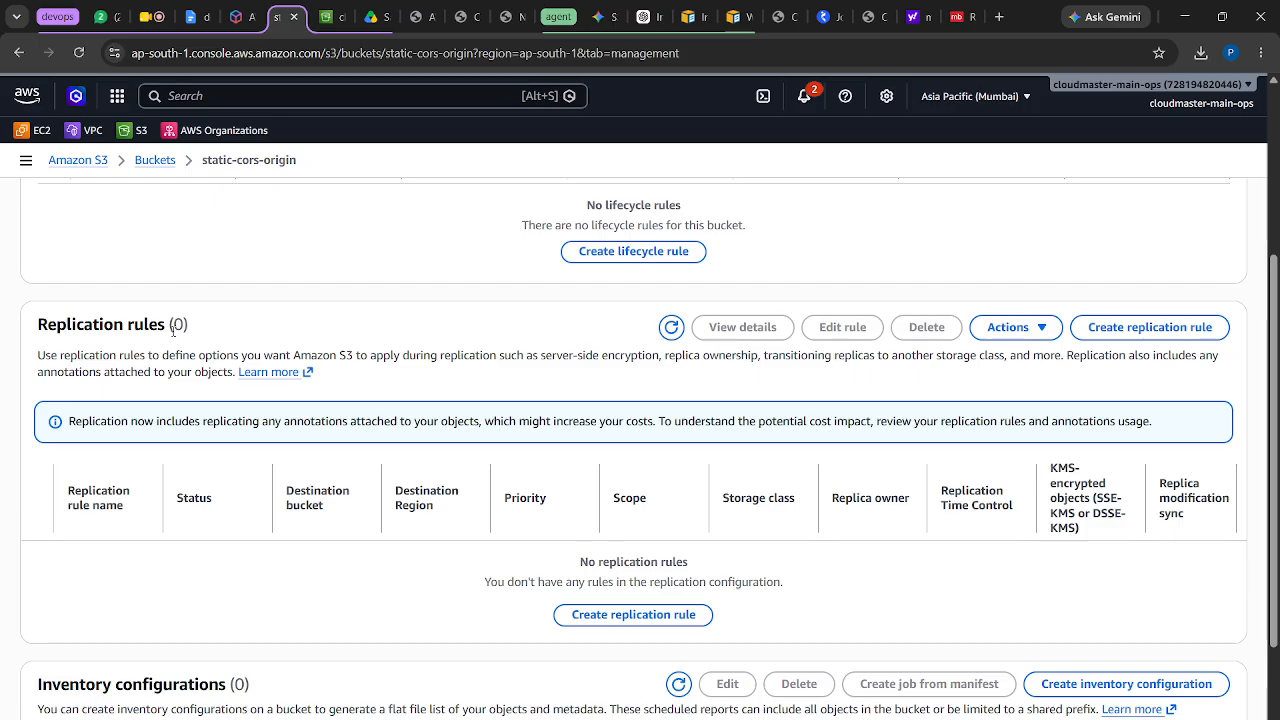
{"action": "left_click", "coordinate": [150, 17]}
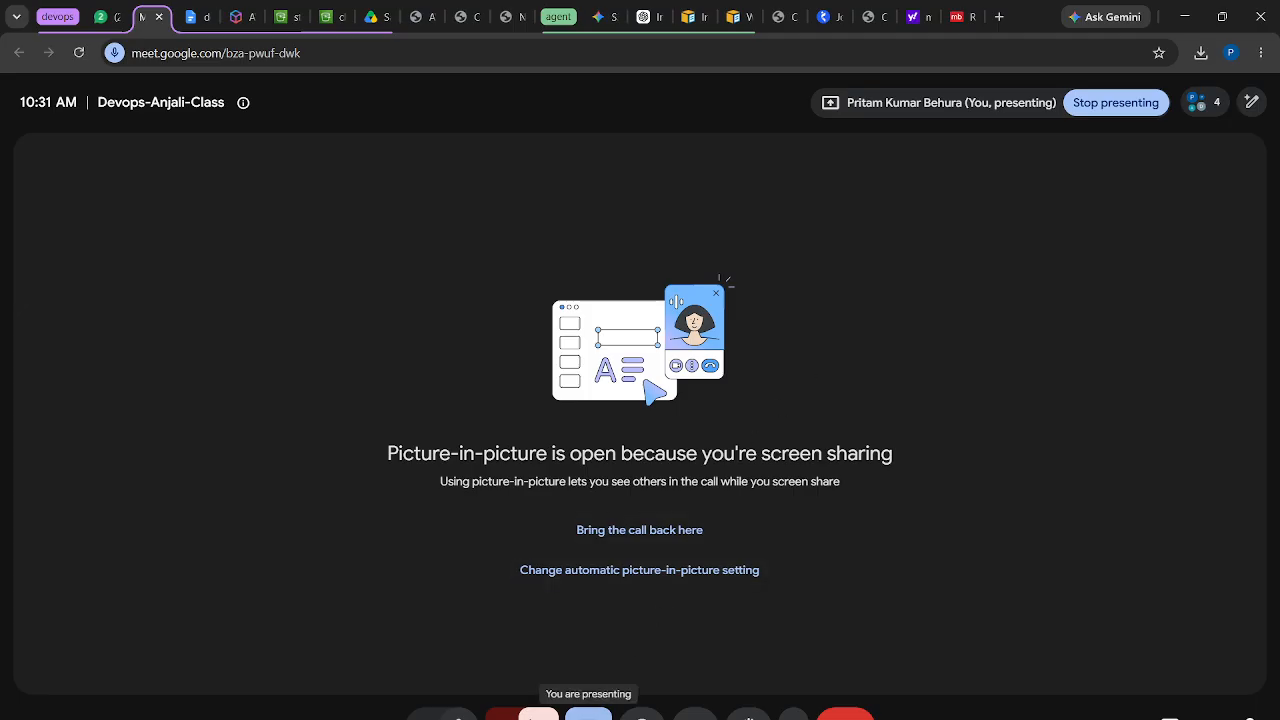
{"action": "left_click", "coordinate": [888, 719]}
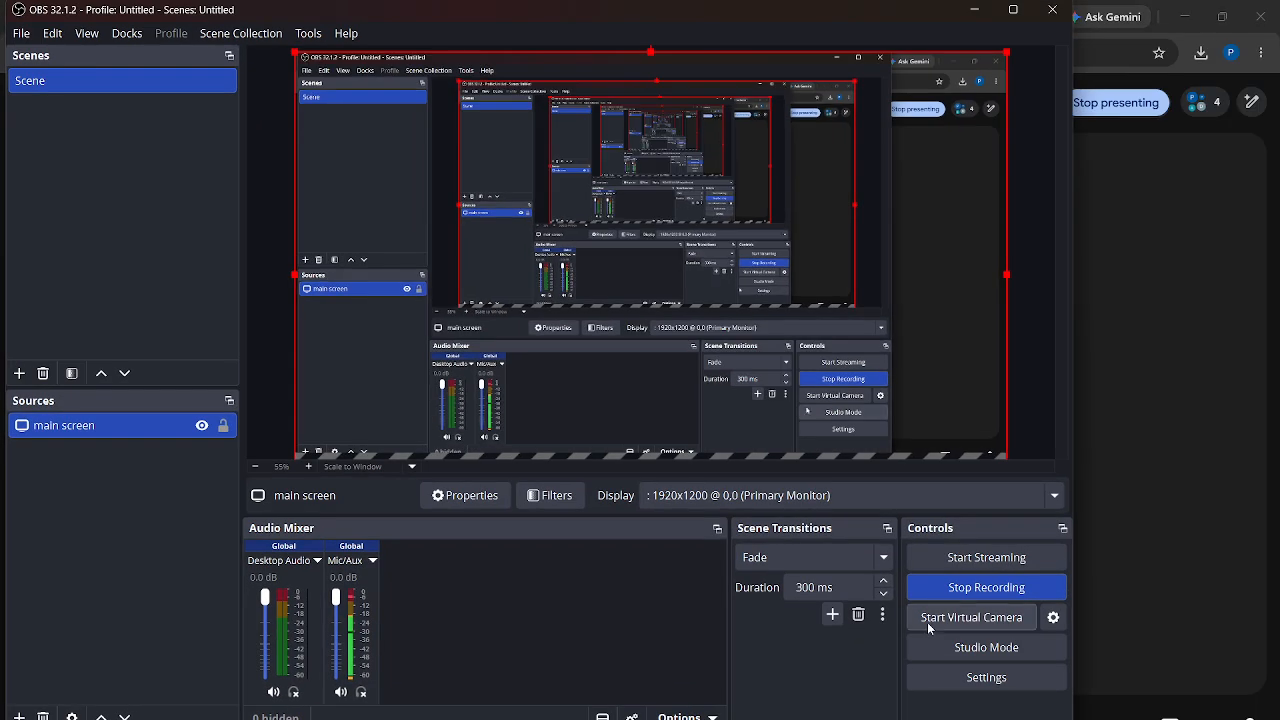